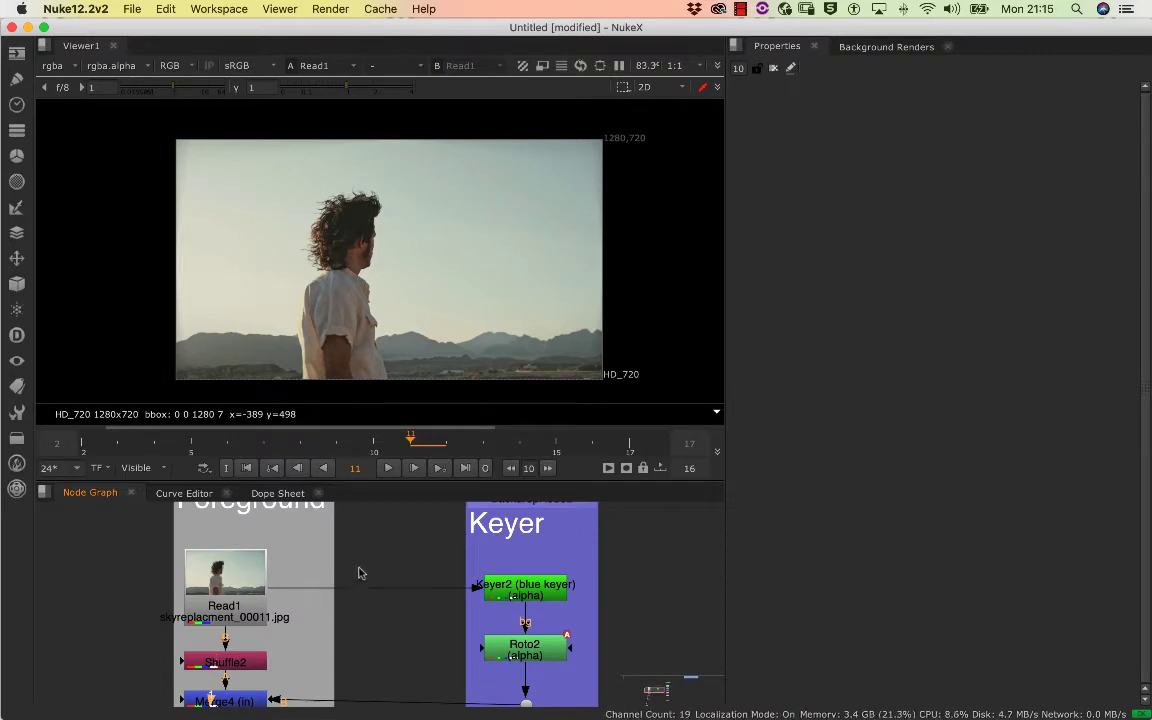
Look over the Foreground, Keyer and background node groups and play back the original Read1 footage
scroll(396, 560, up, 2)
scroll(391, 584, down, 5)
scroll(336, 606, down, 3)
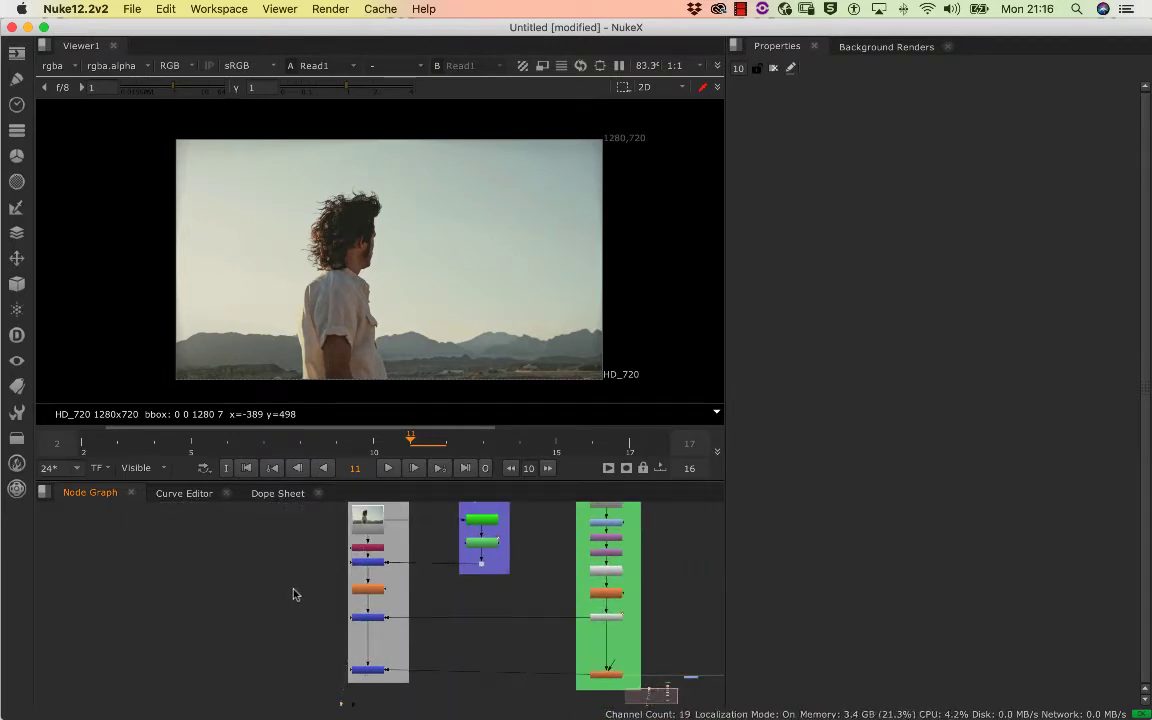
scroll(300, 600, up, 3)
scroll(300, 600, right, 3)
scroll(304, 609, right, 2)
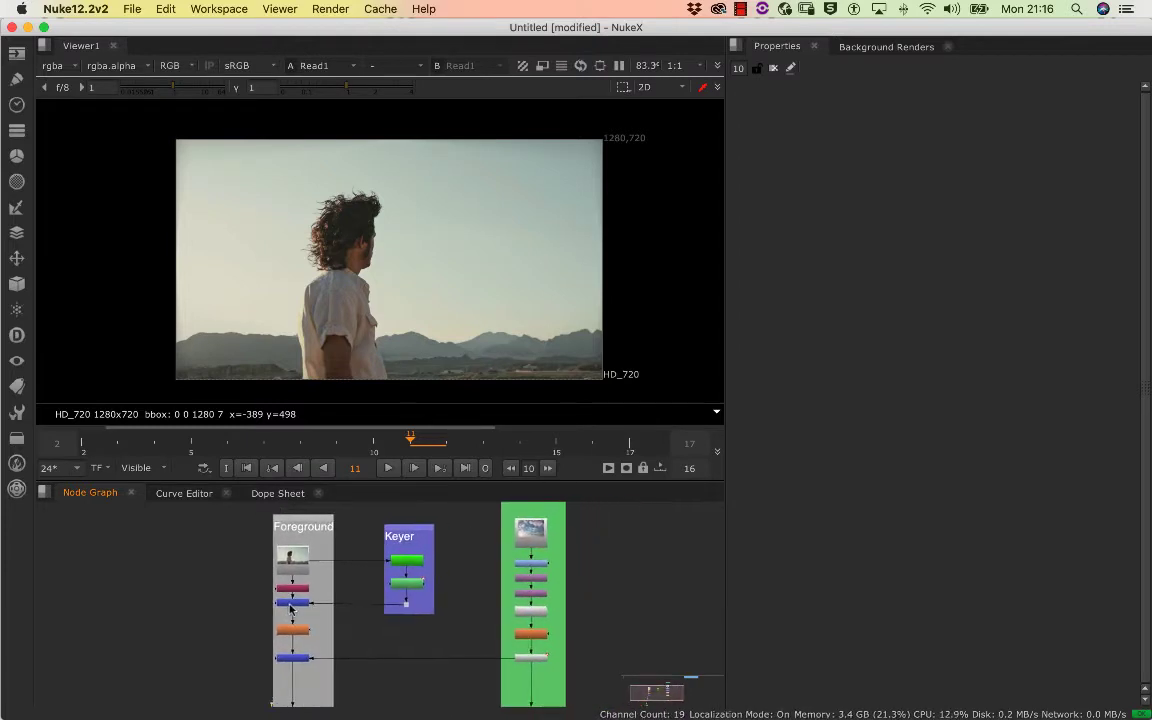
scroll(304, 609, down, 2)
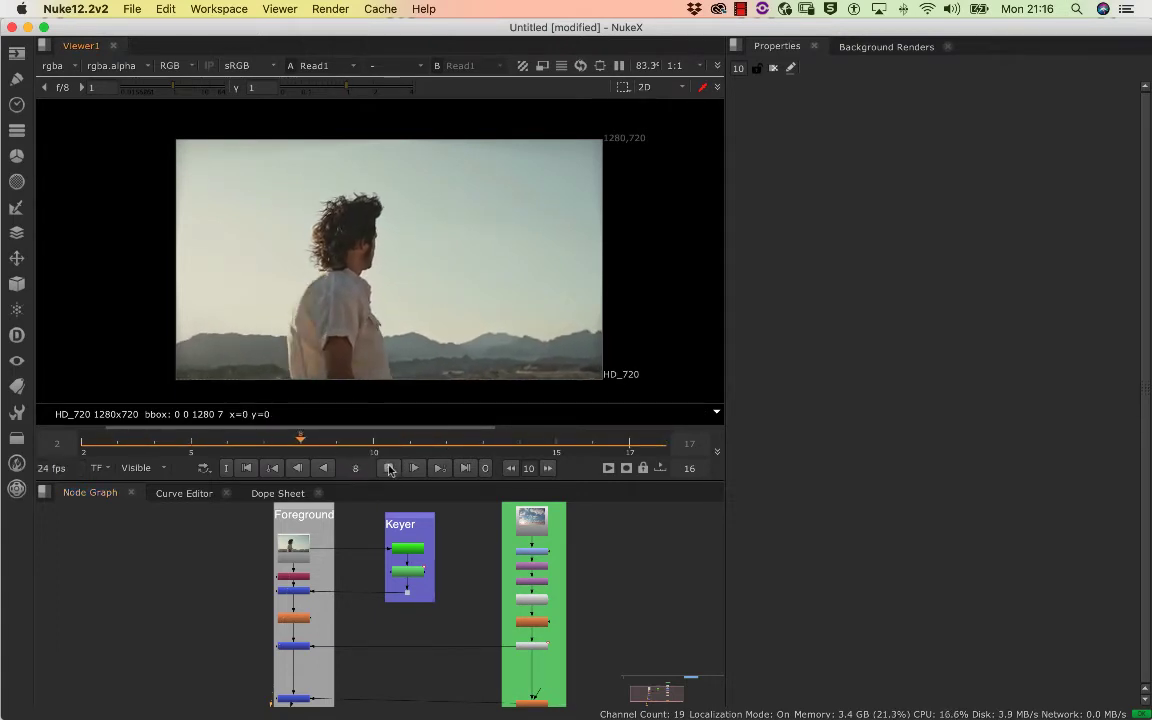
click(390, 469)
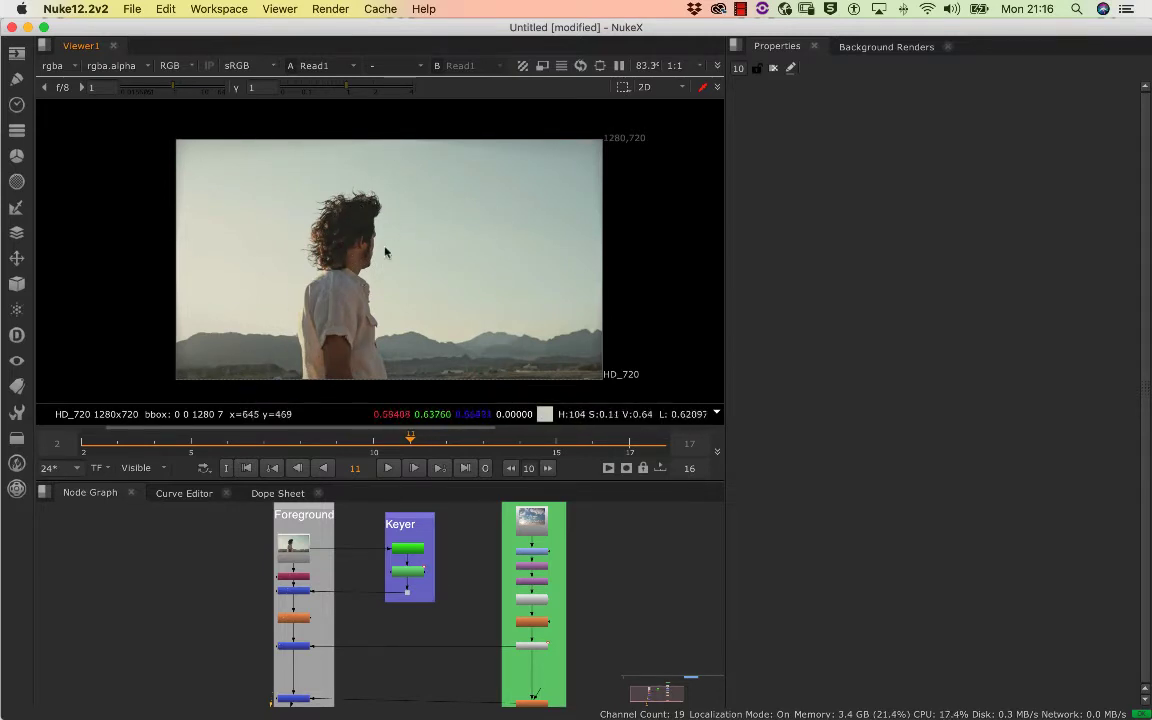
View the final Merge6 composite at the end of the Foreground branch, inspect the replaced sky, and play it back
drag(290, 544, 247, 518)
drag(285, 576, 317, 553)
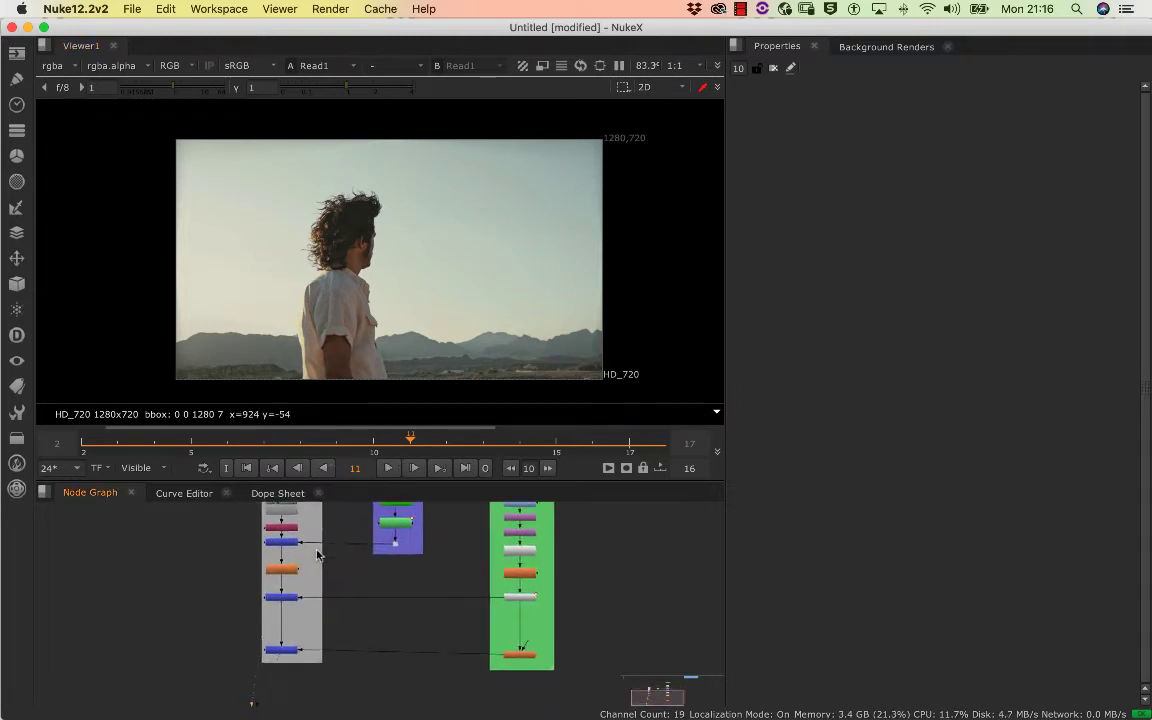
click(287, 650)
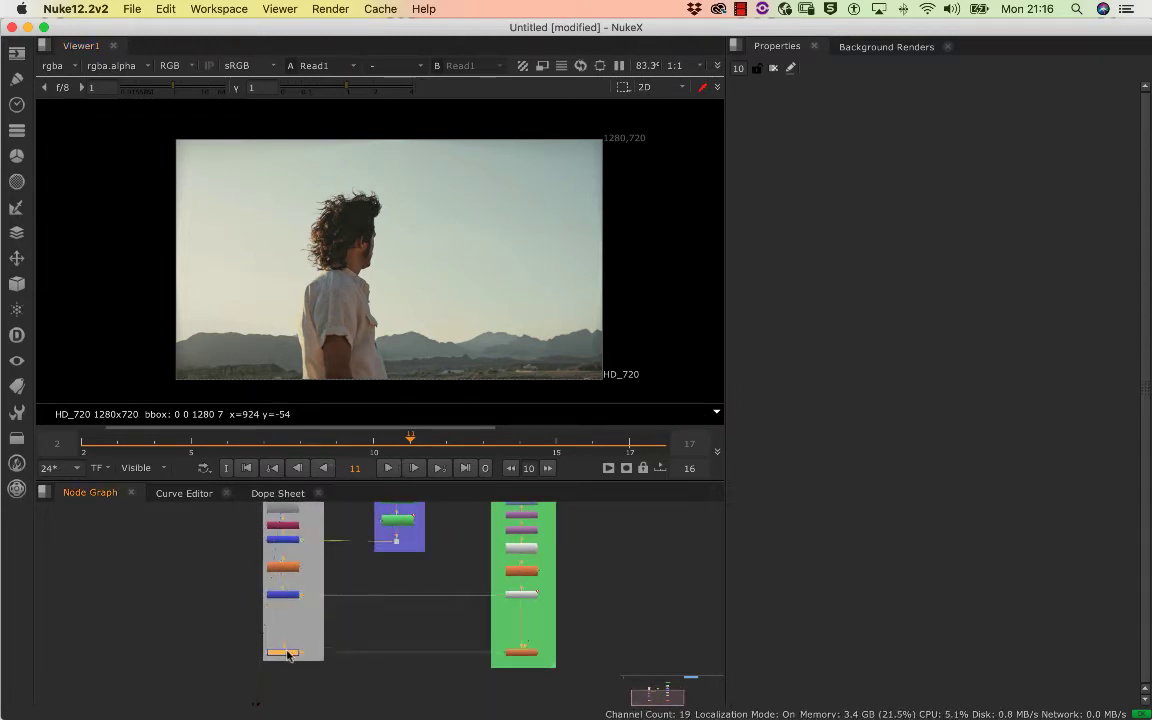
key(1)
scroll(398, 290, down, 3)
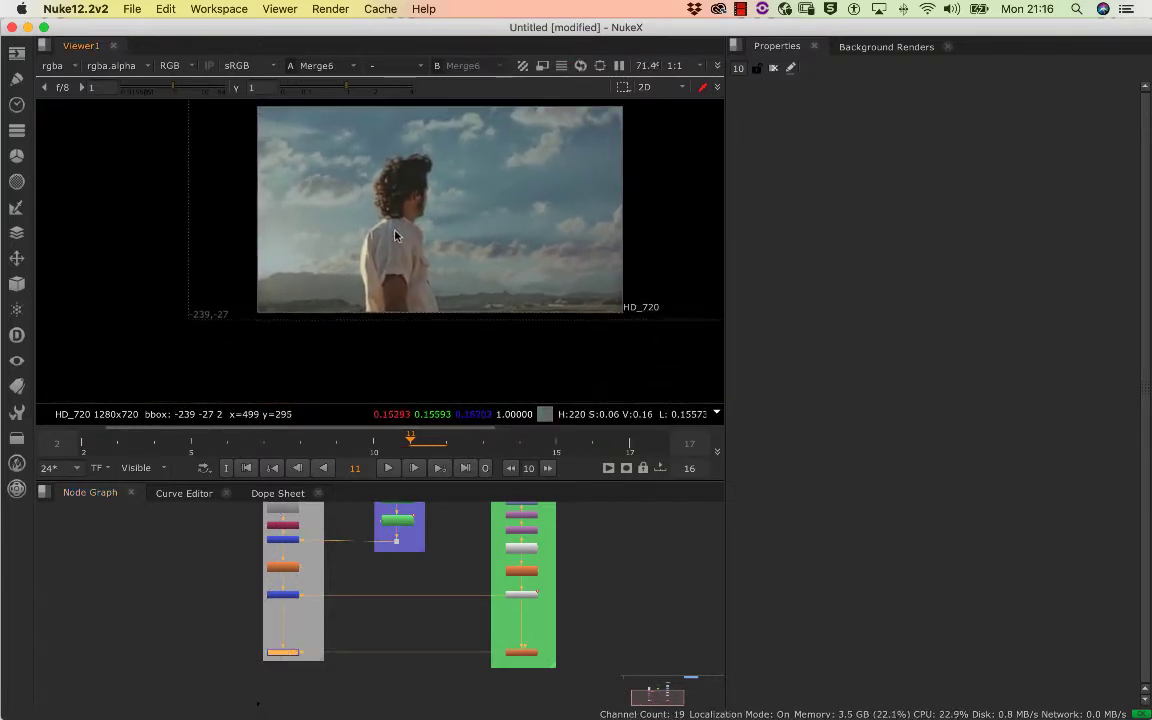
scroll(393, 242, up, 4)
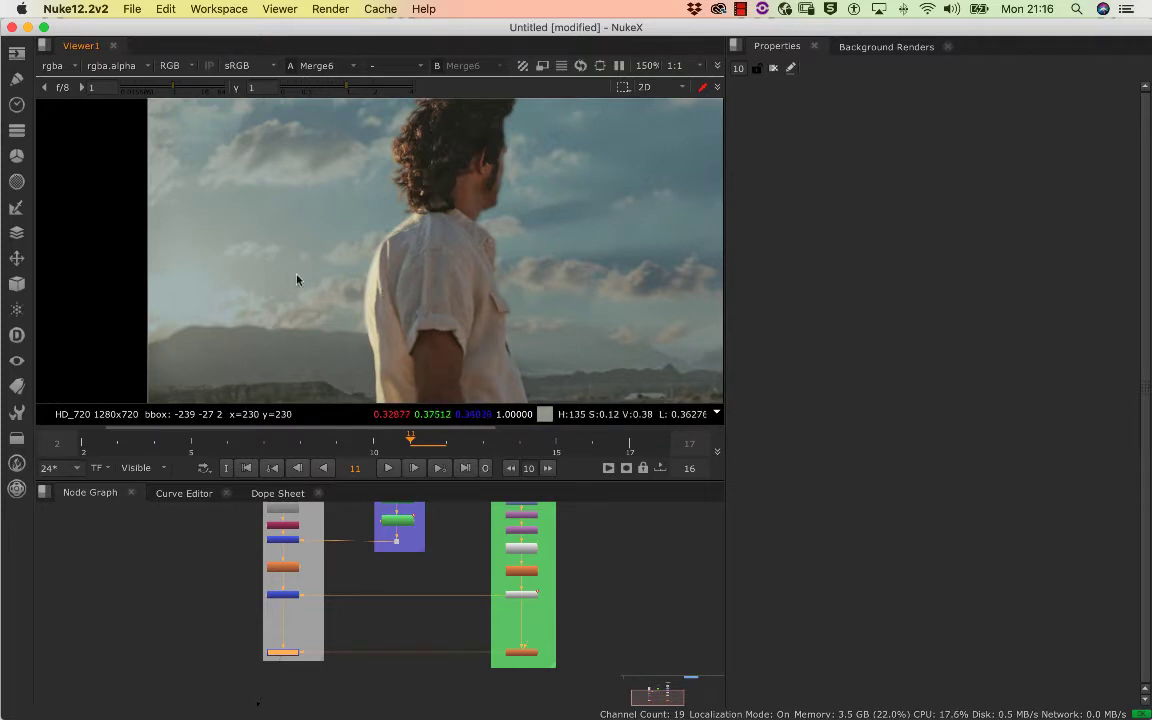
scroll(297, 280, down, 4)
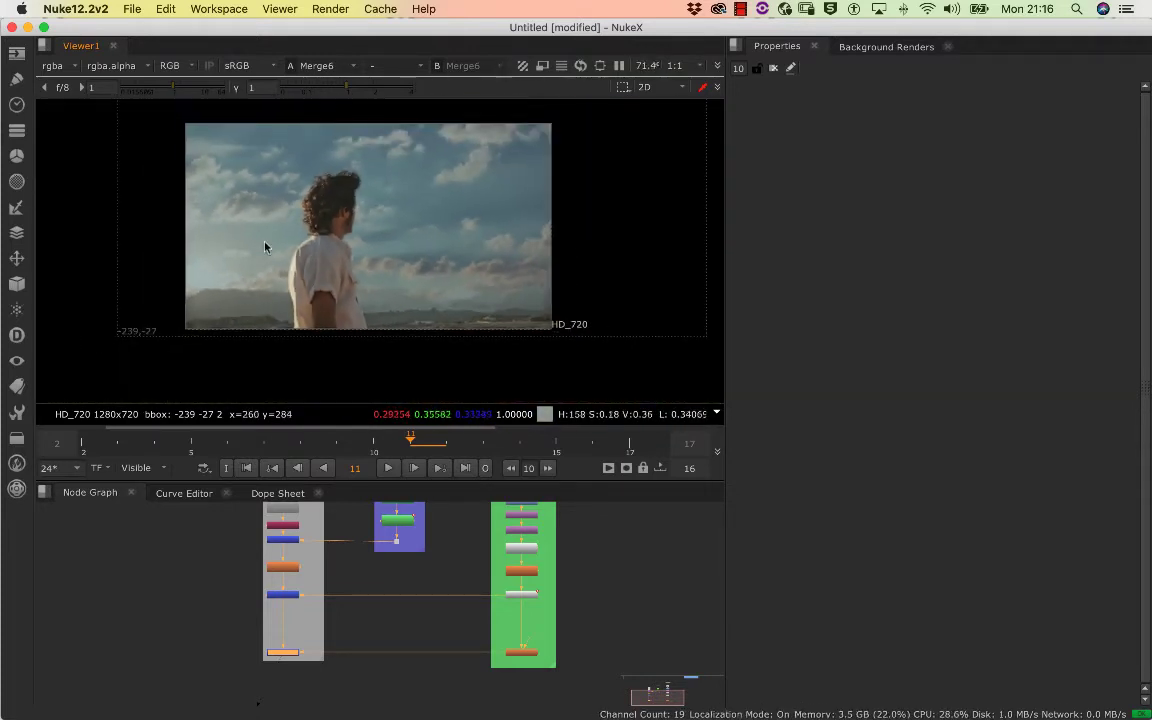
scroll(278, 265, down, 1)
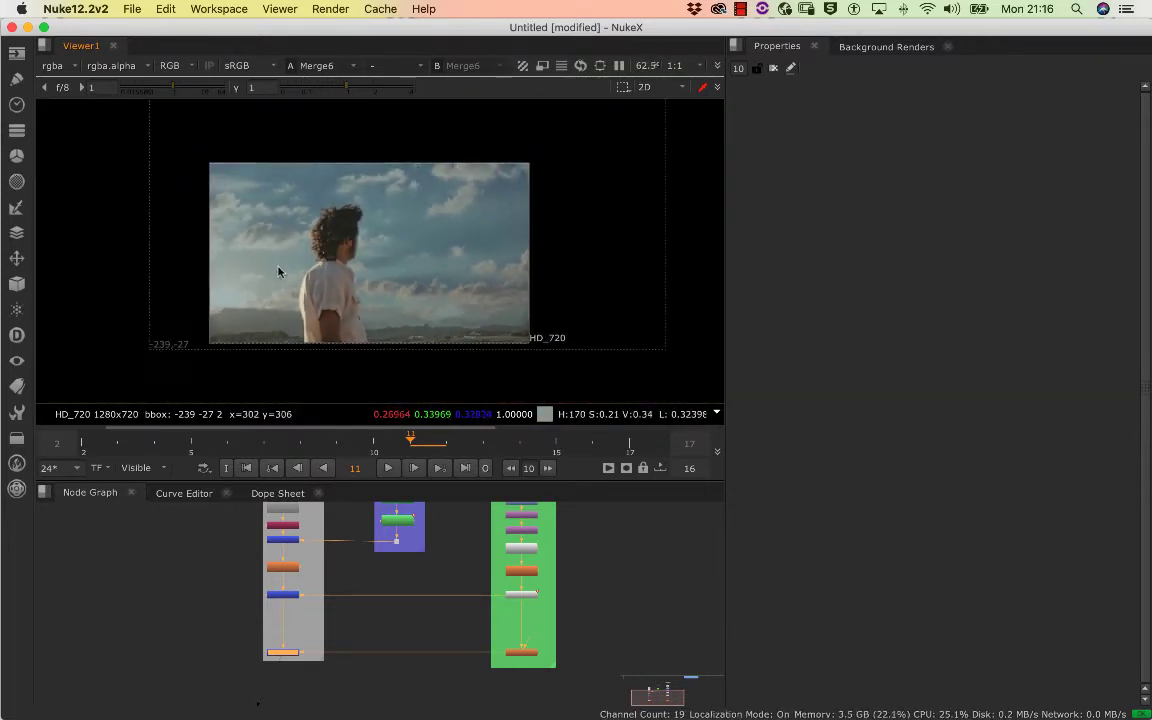
click(390, 472)
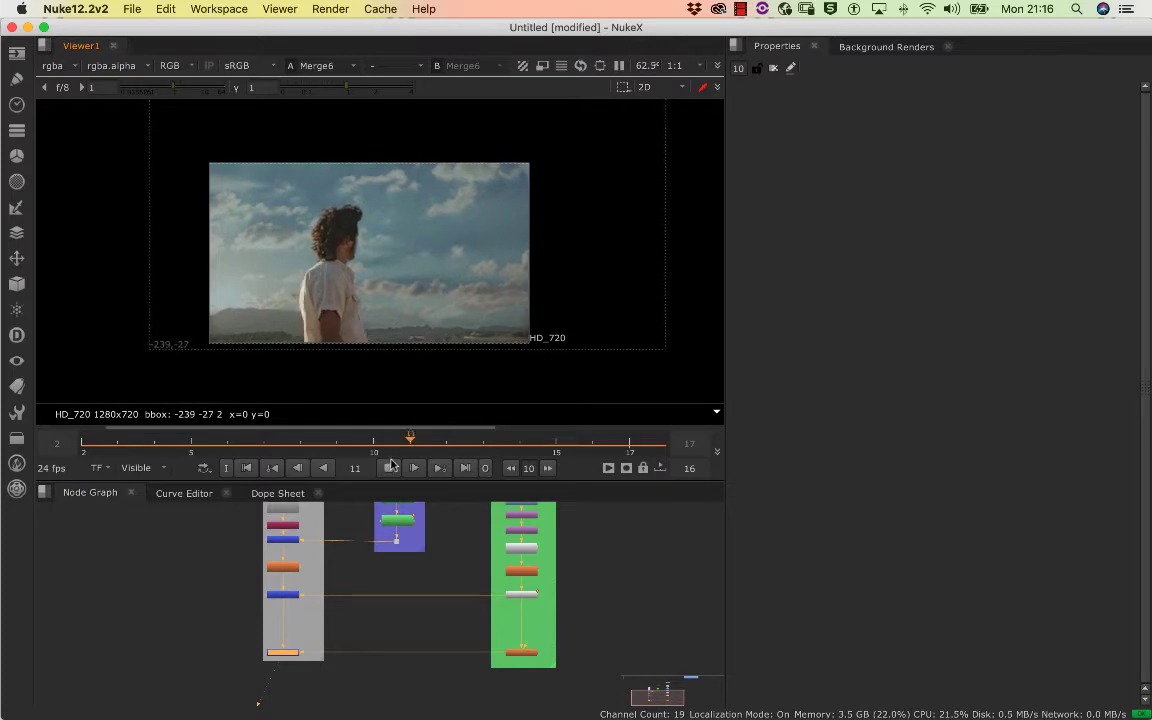
View the Keyer2 and Roto2 outputs in turn, and display Roto2's alpha channel
scroll(335, 565, down, 3)
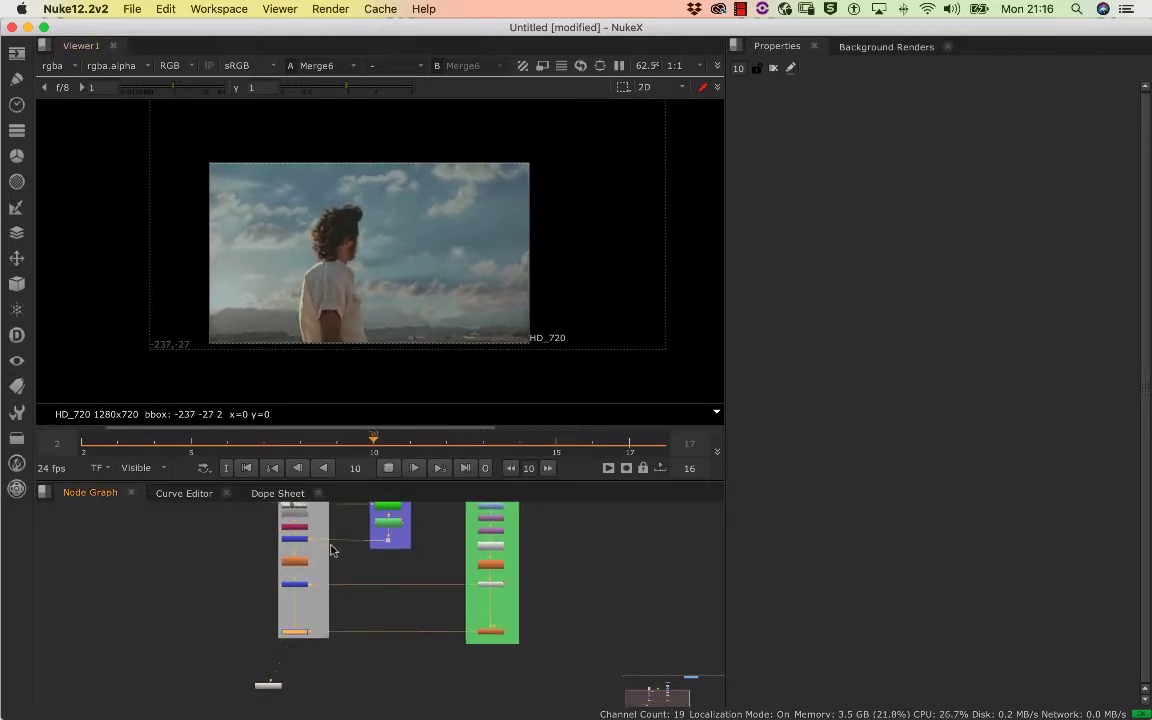
scroll(343, 594, up, 5)
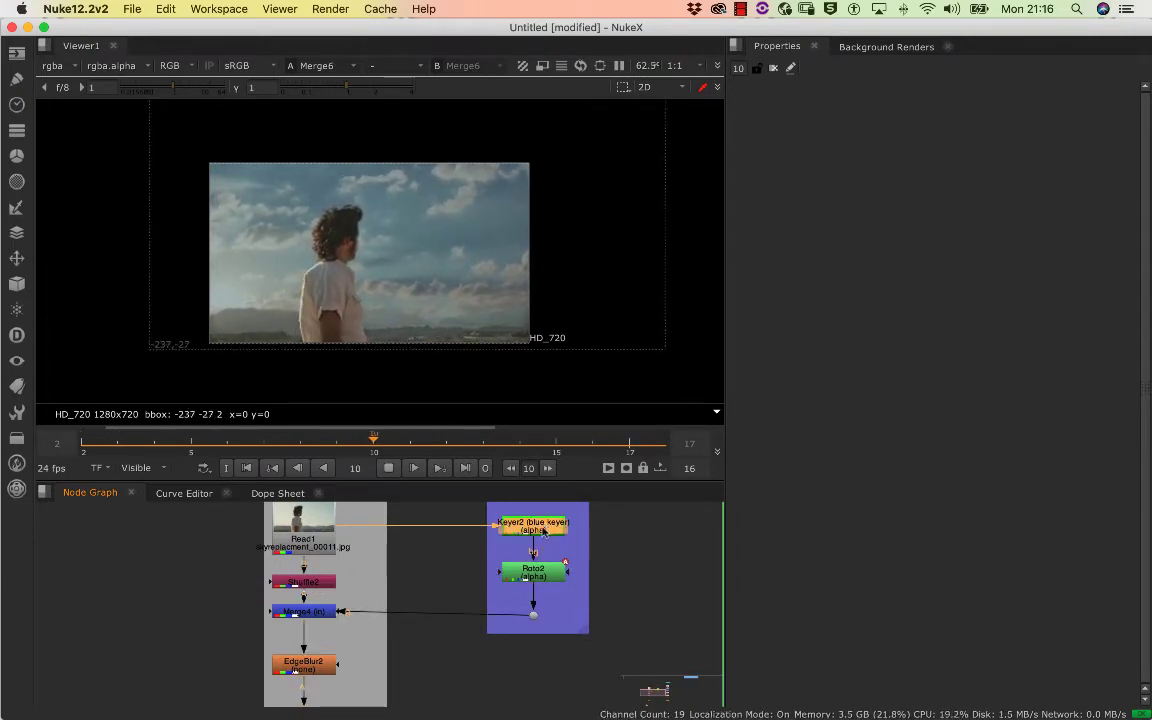
key(1)
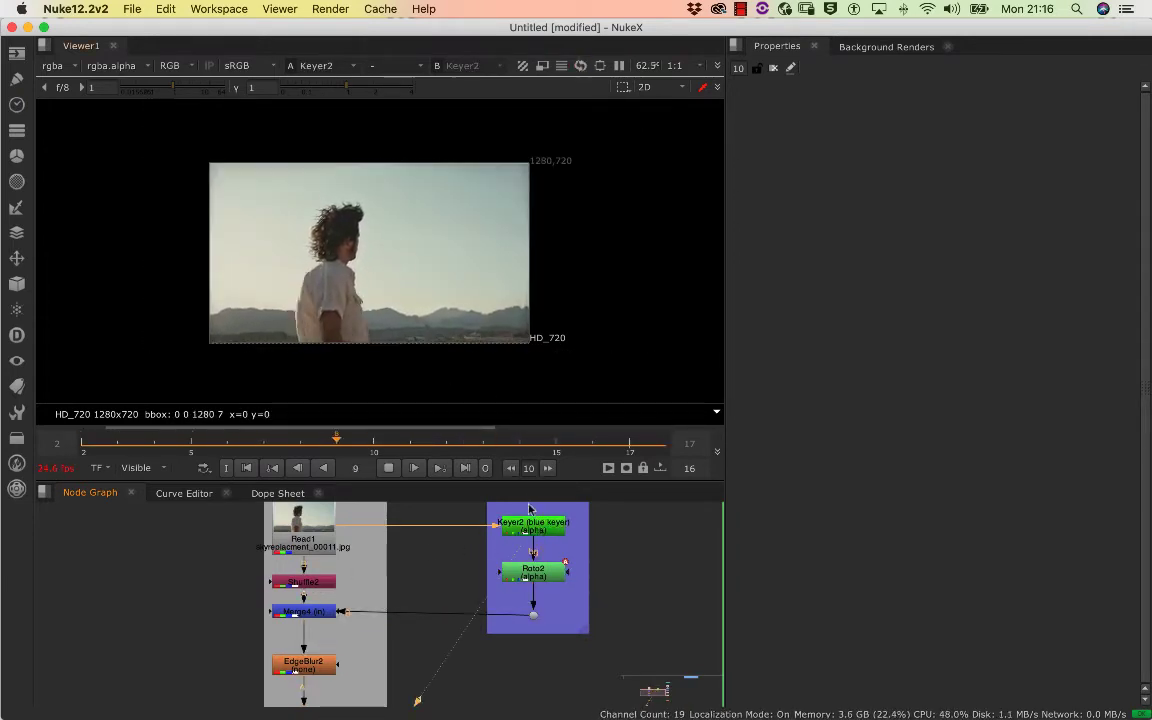
click(536, 571)
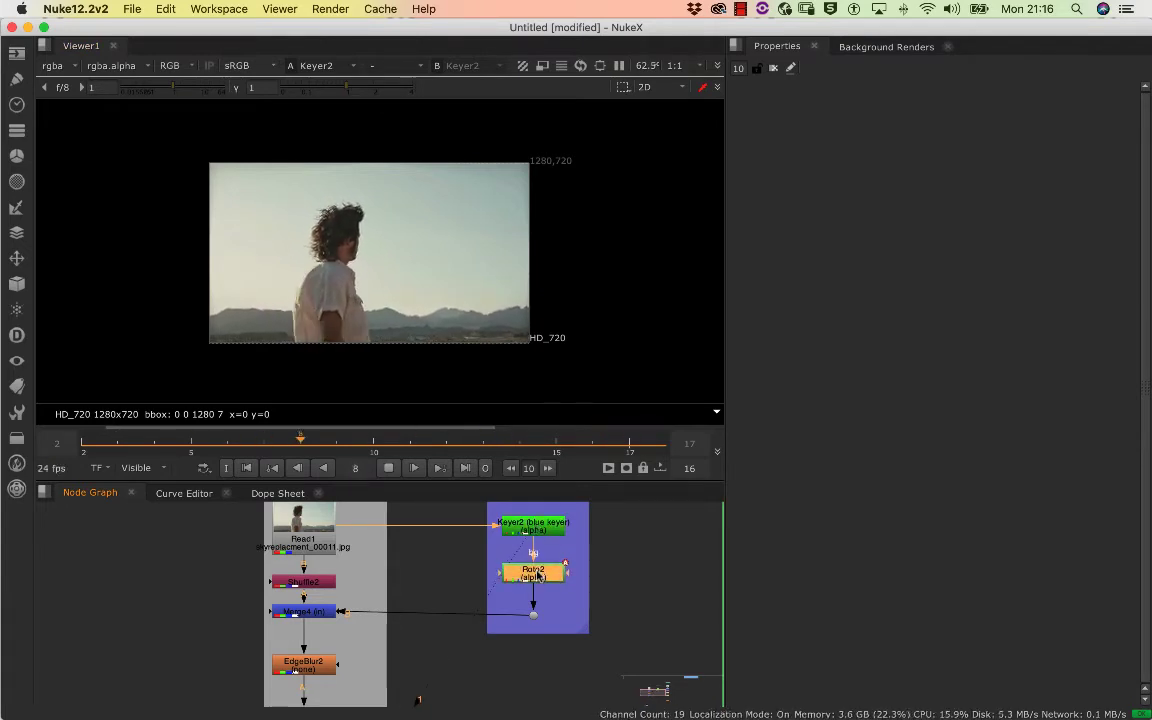
key(1)
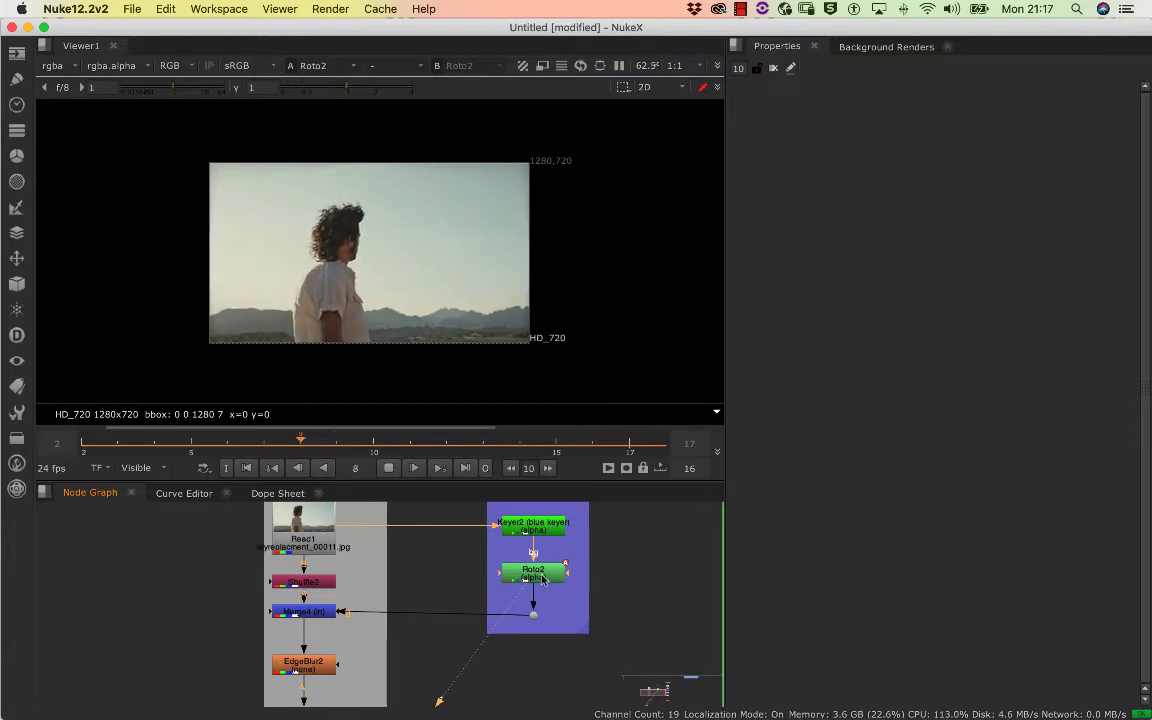
key(a)
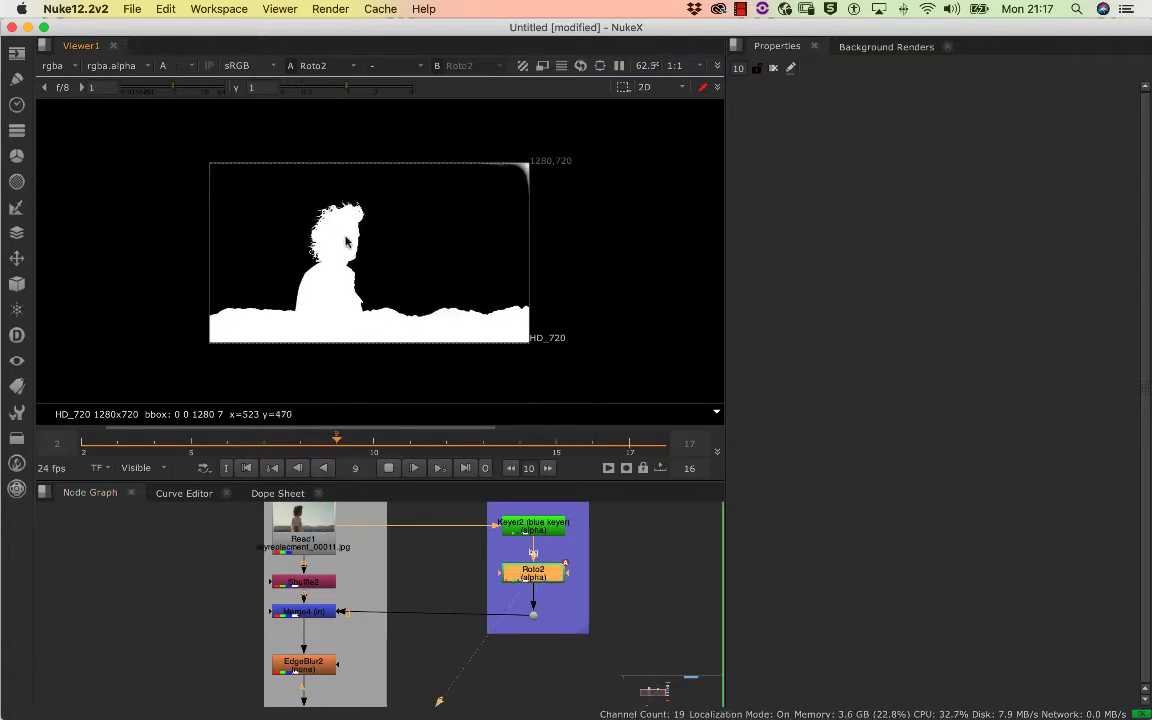
drag(316, 262, 318, 236)
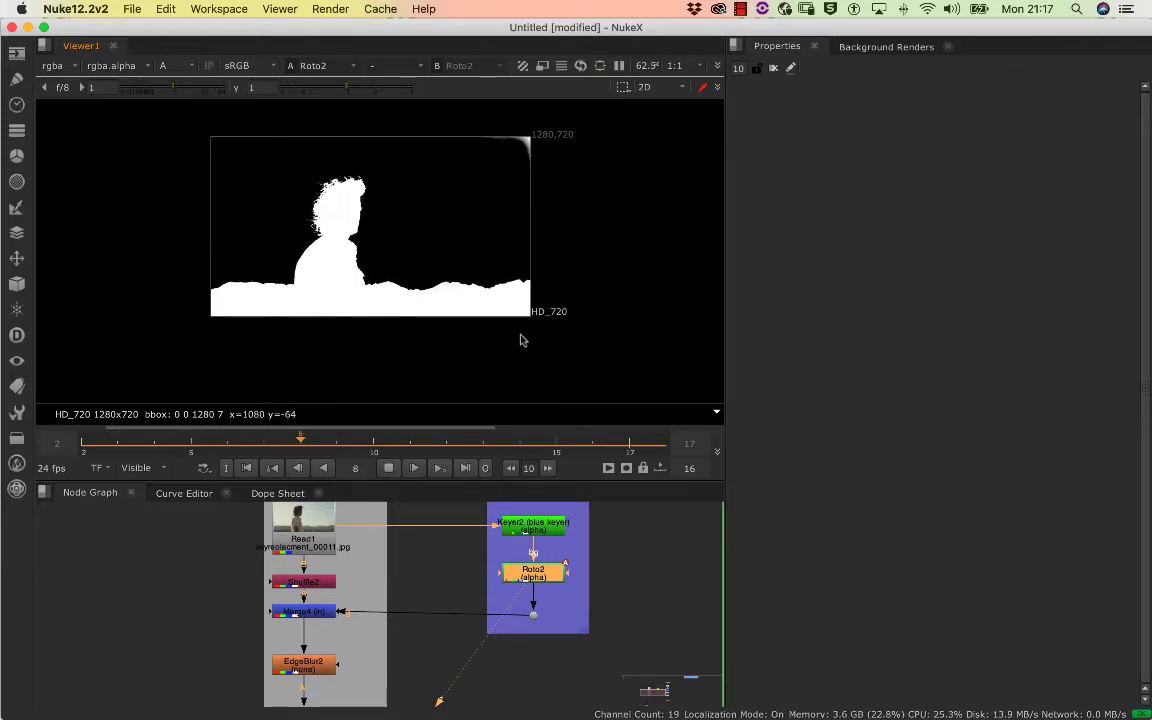
Open Keyer2's properties and view its alpha up close around the man's shoulder and back
drag(599, 598, 575, 576)
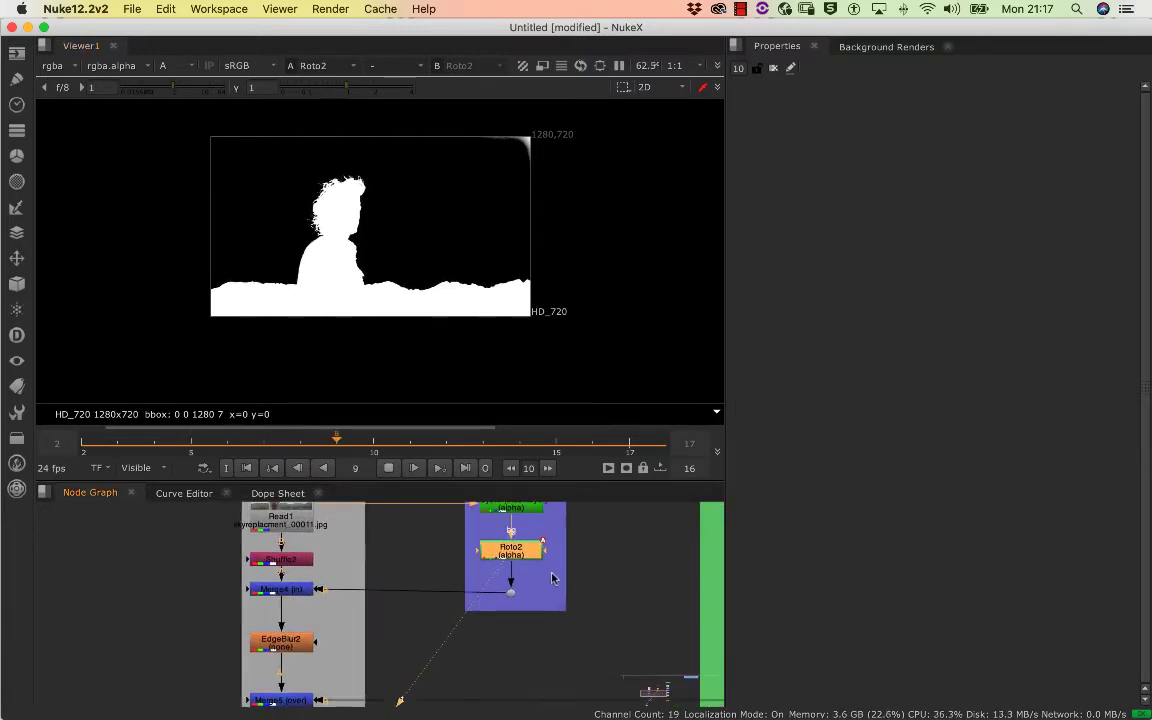
scroll(549, 577, down, 1)
drag(458, 584, 387, 611)
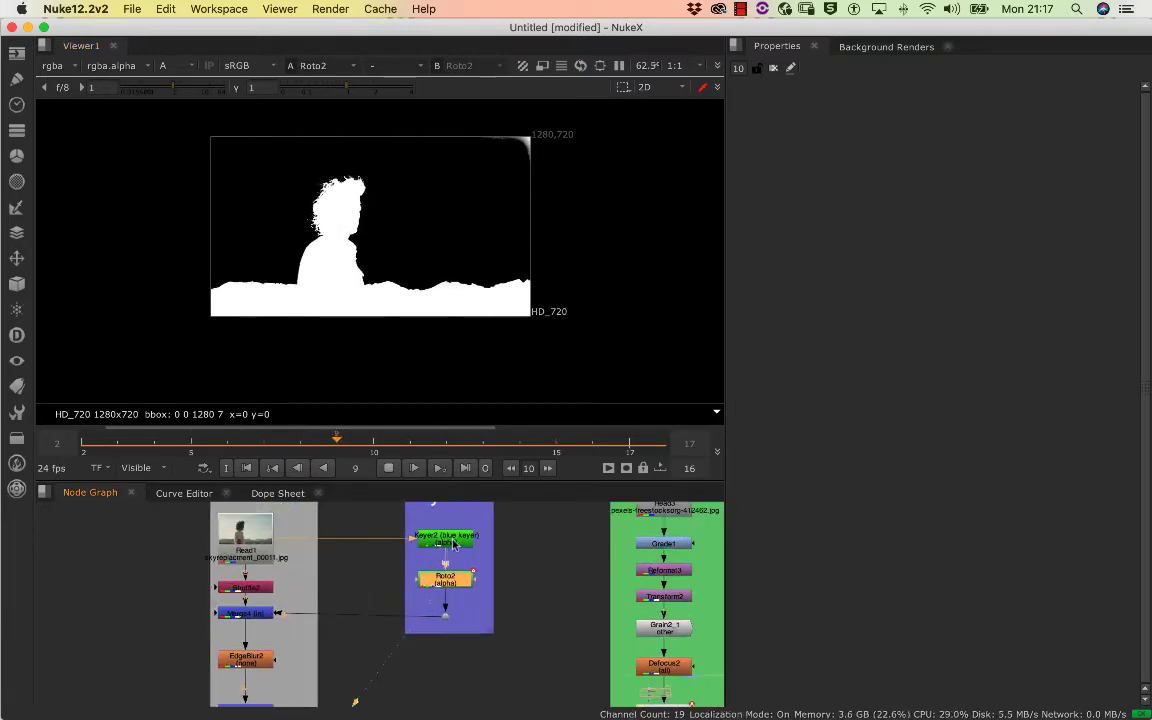
click(453, 544)
double_click(452, 545)
key(1)
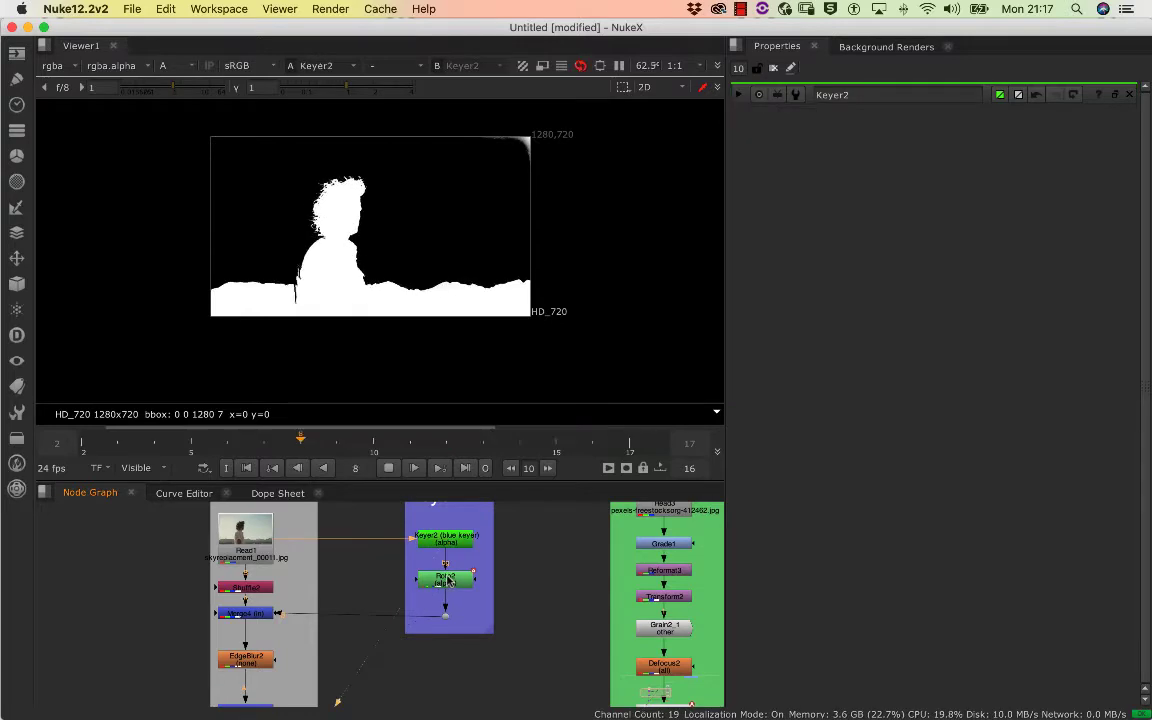
scroll(366, 236, up, 5)
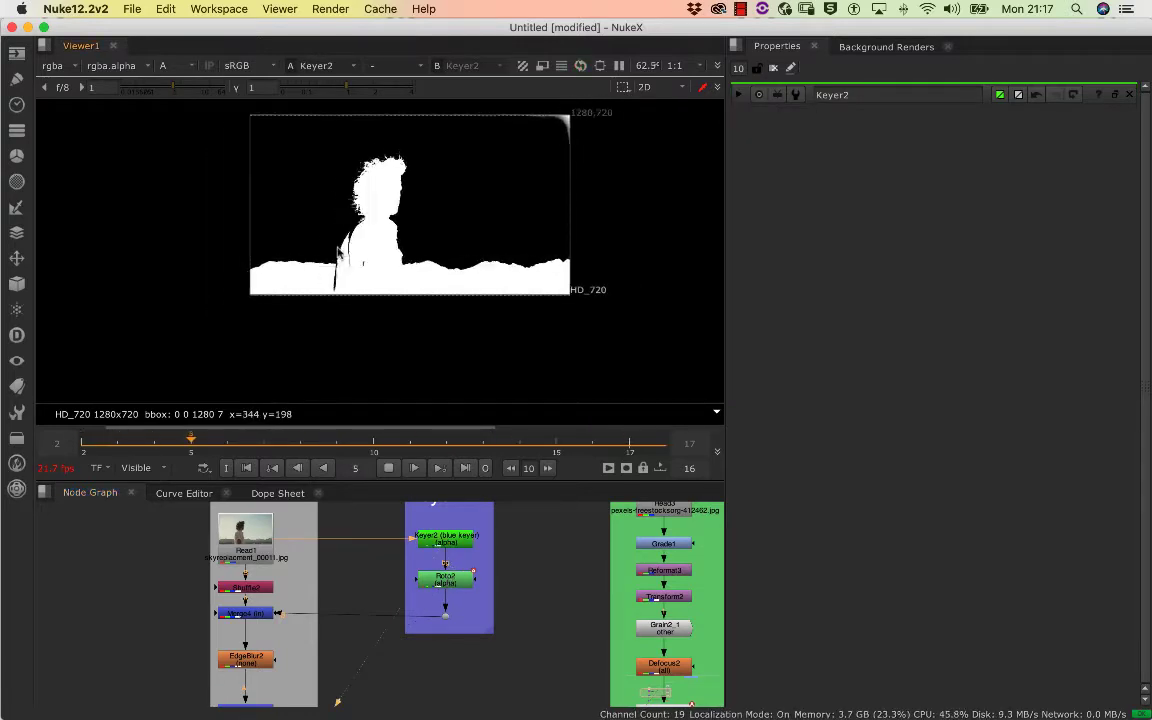
scroll(366, 236, up, 1)
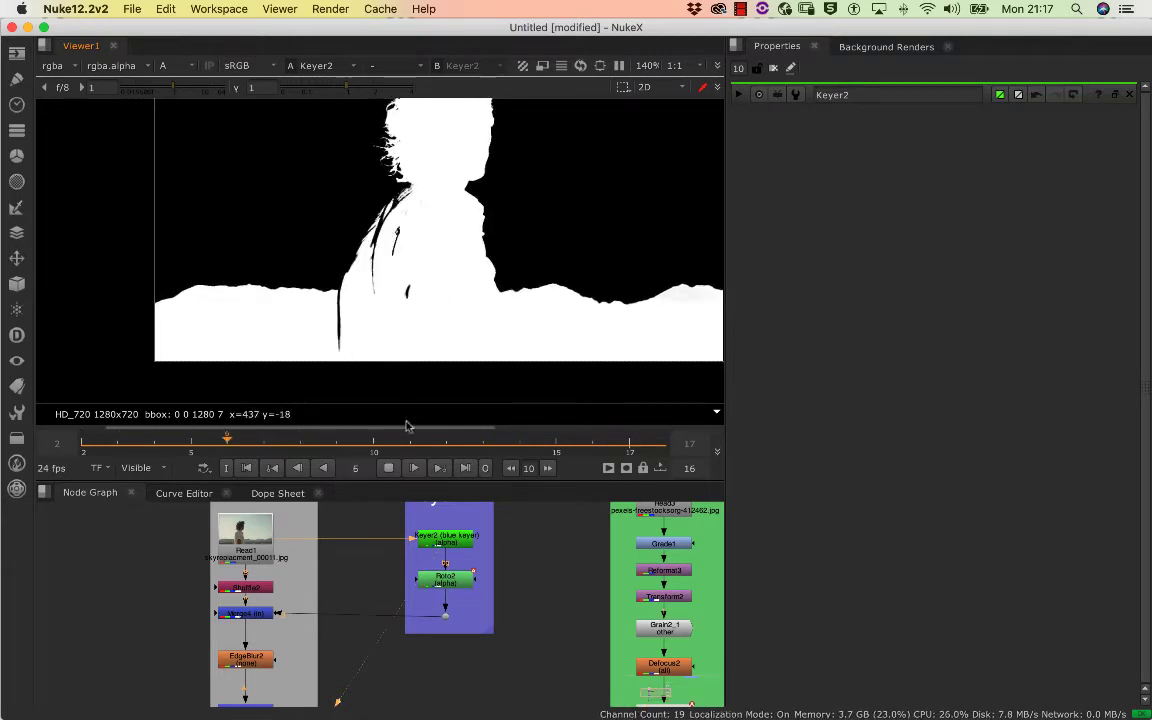
Open Roto2's properties, stop playback, select the Bezier1 shape and check it against the keyer matte at frame 10
double_click(447, 579)
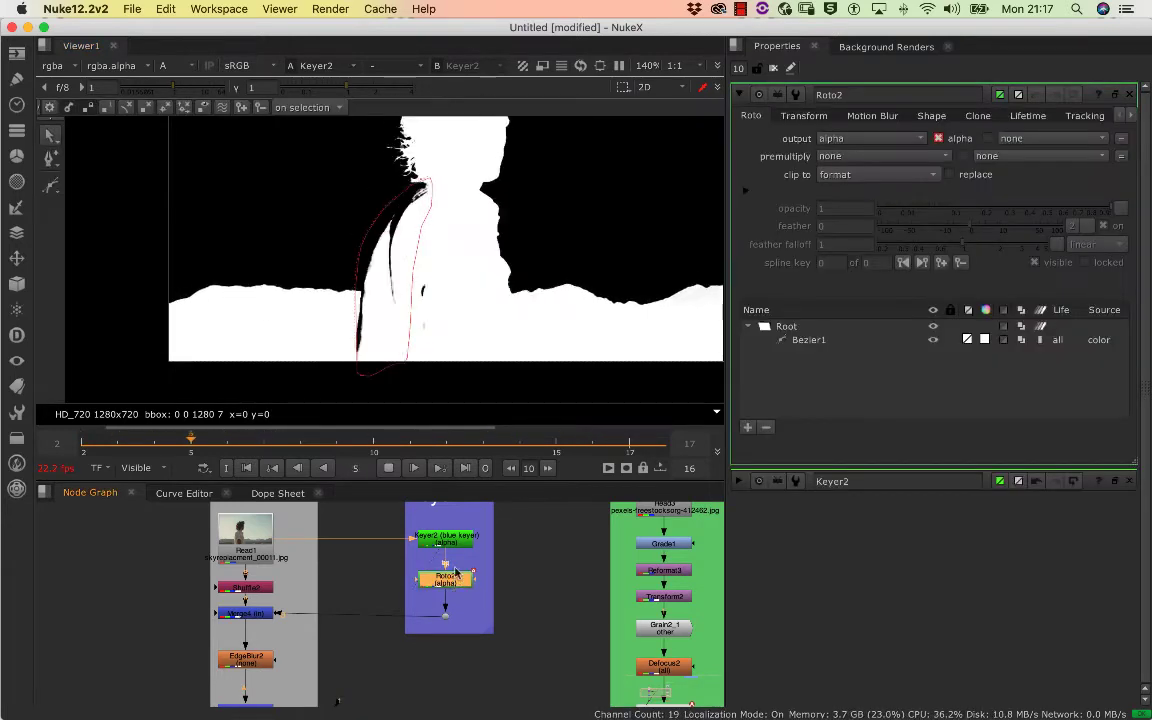
click(389, 468)
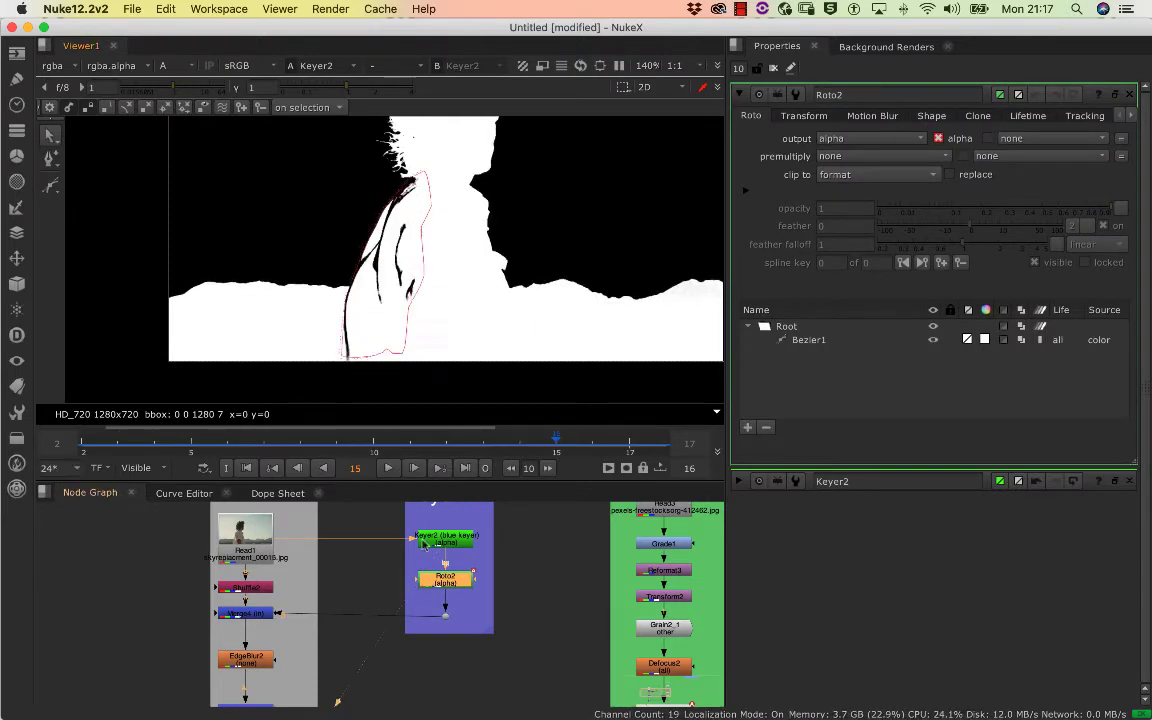
click(405, 349)
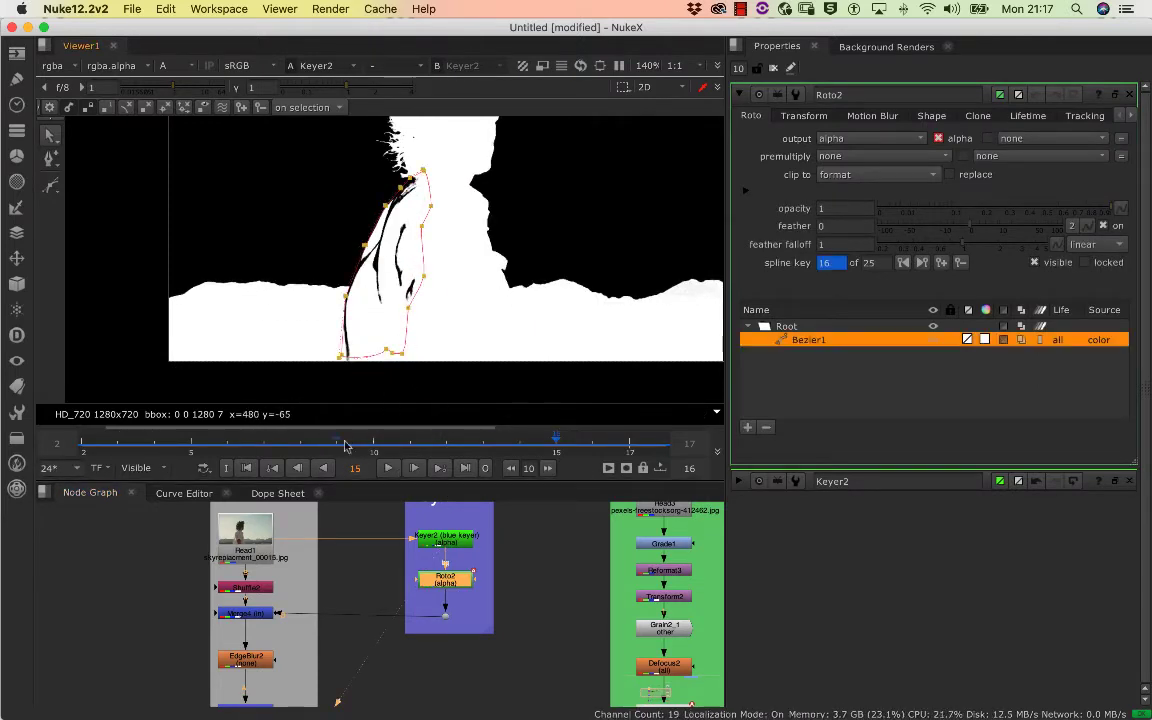
click(367, 439)
mouse_move(367, 439)
mouse_down()
mouse_move(112, 430)
mouse_move(378, 430)
mouse_up()
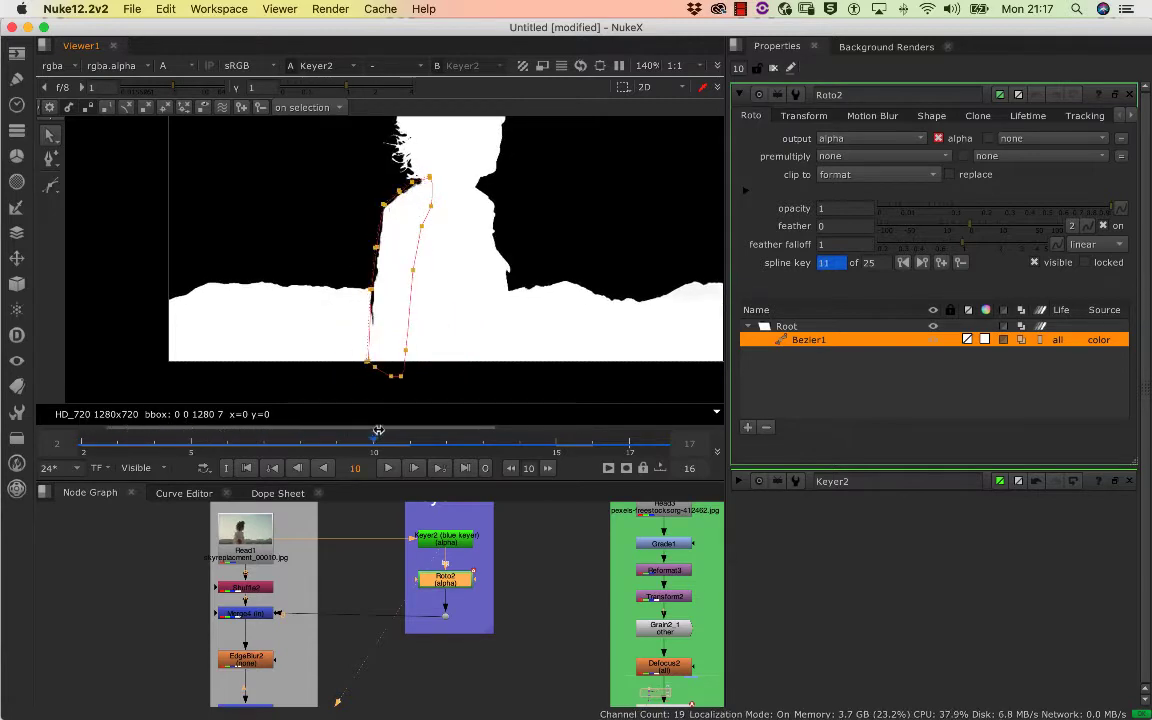
View Roto2's alpha without the shape overlay and scrub back to frame 2 to check the filled matte
key(1)
click(450, 525)
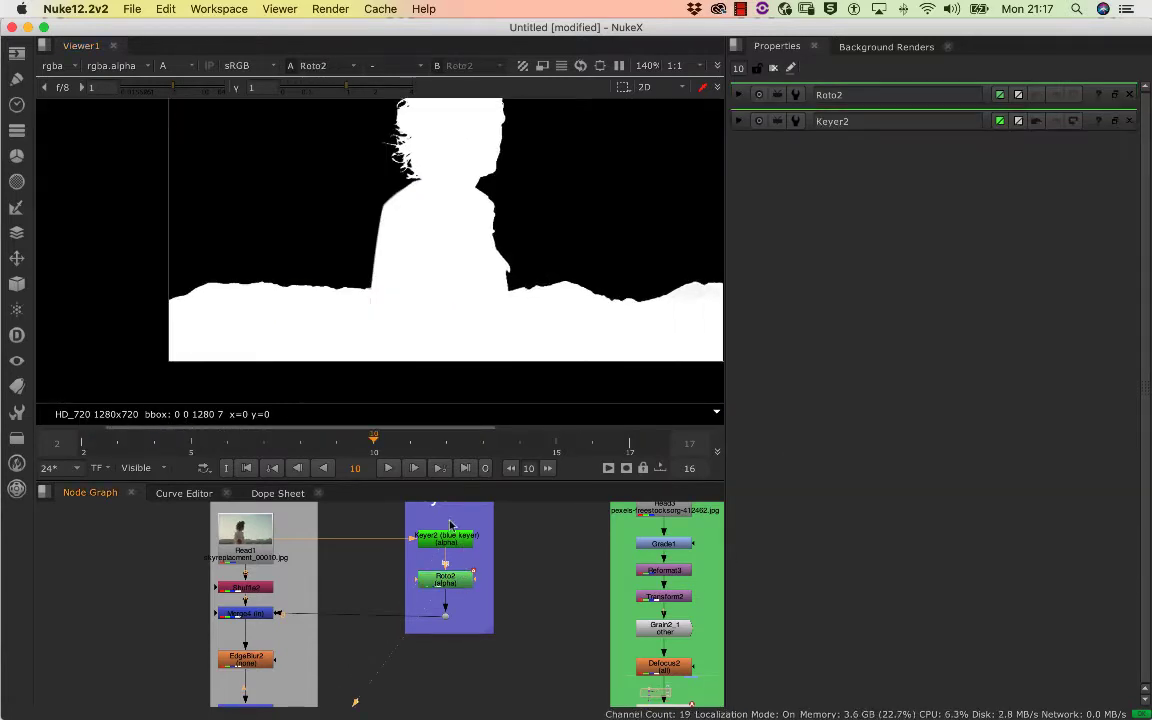
drag(394, 441, 84, 445)
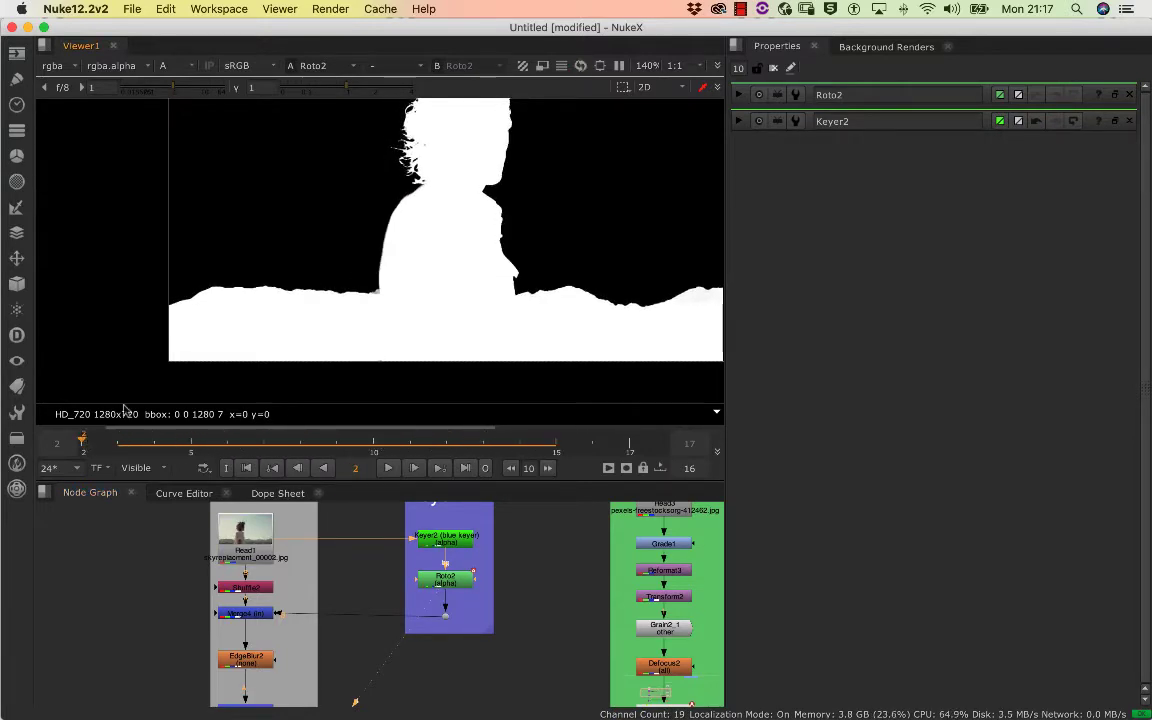
scroll(462, 274, up, 1)
scroll(462, 274, down, 4)
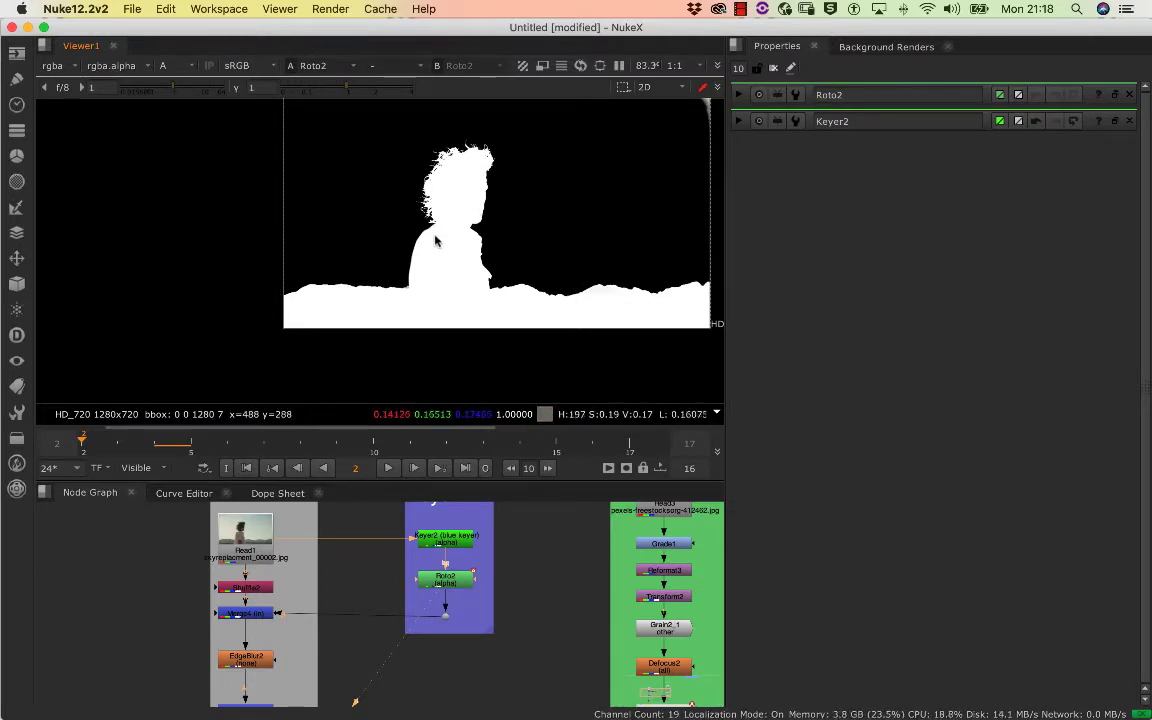
Reopen Roto2's properties and check its animated shape along the man's back at frame 9
scroll(370, 550, up, 5)
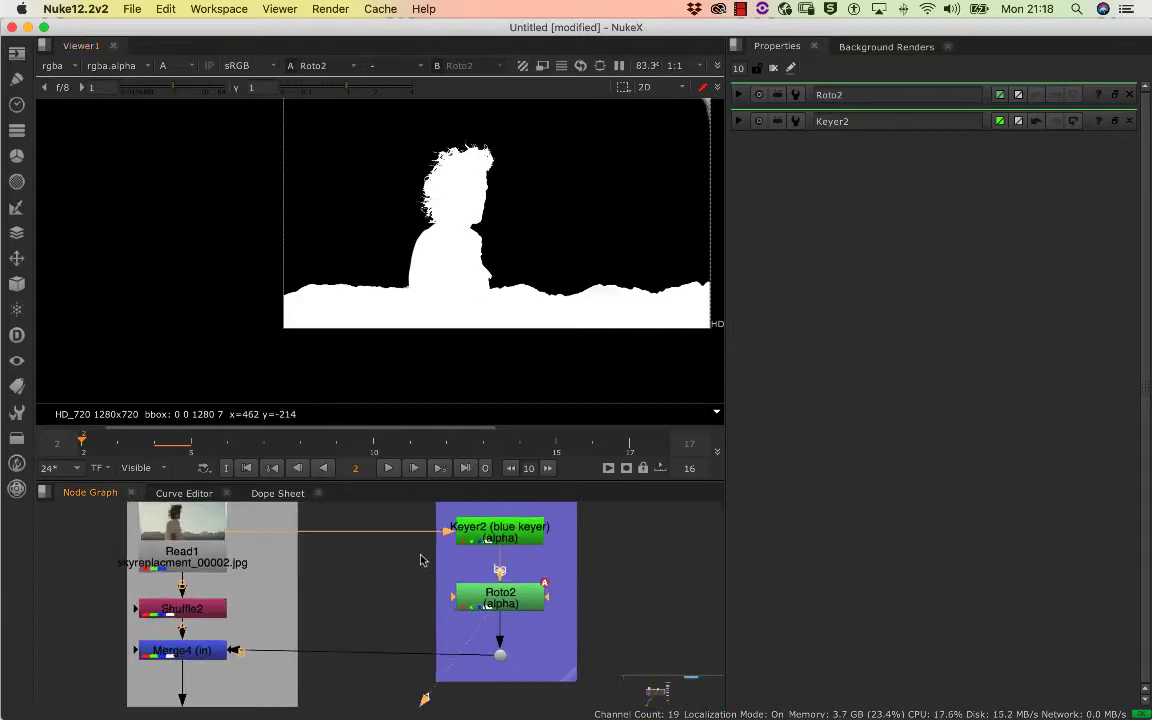
double_click(537, 598)
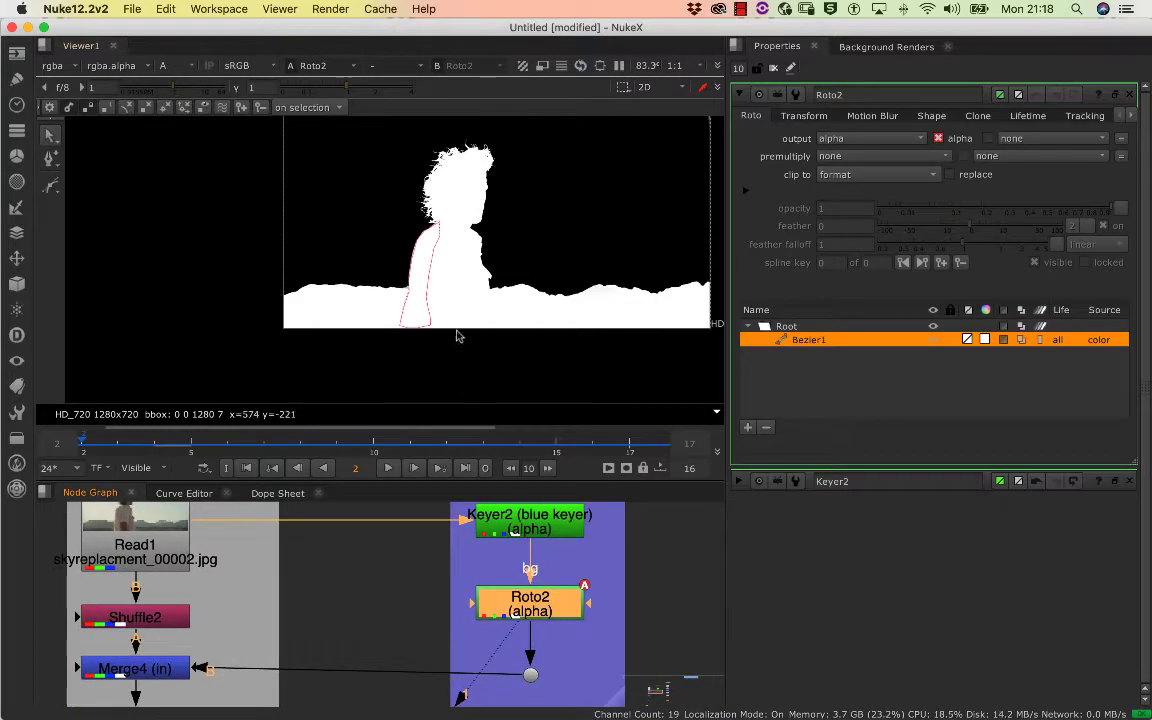
mouse_move(353, 442)
mouse_down()
mouse_move(527, 435)
mouse_move(209, 452)
mouse_move(488, 431)
mouse_move(335, 432)
mouse_up()
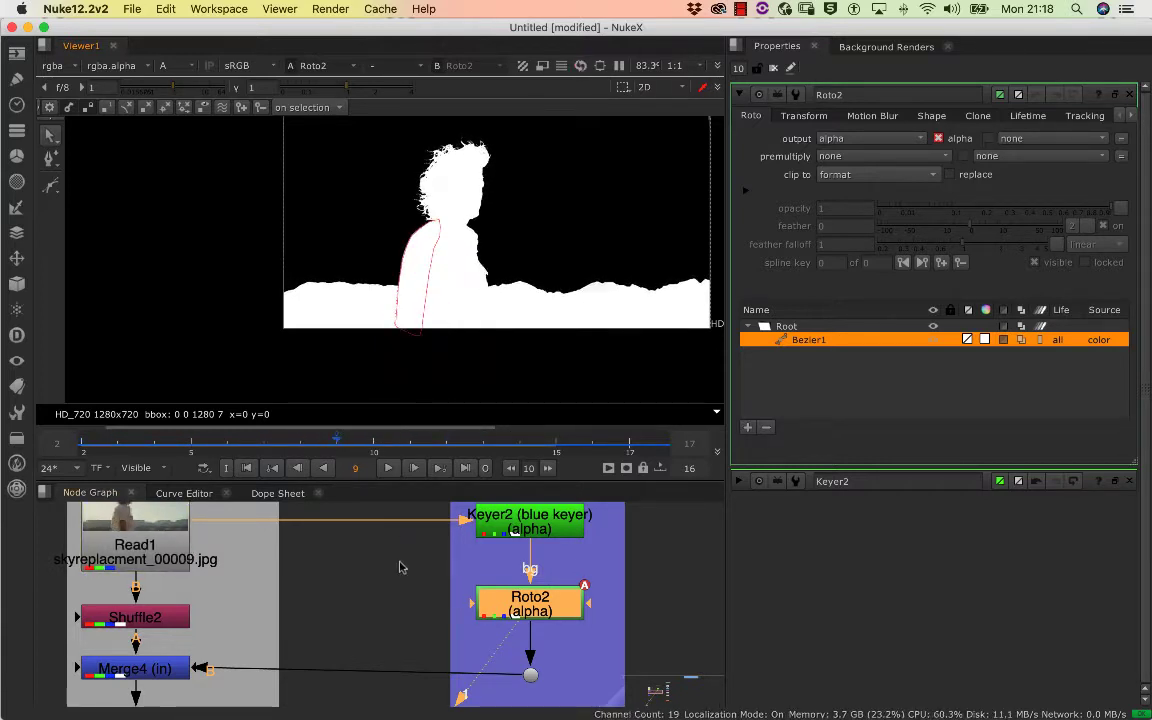
drag(402, 566, 391, 509)
scroll(392, 508, down, 3)
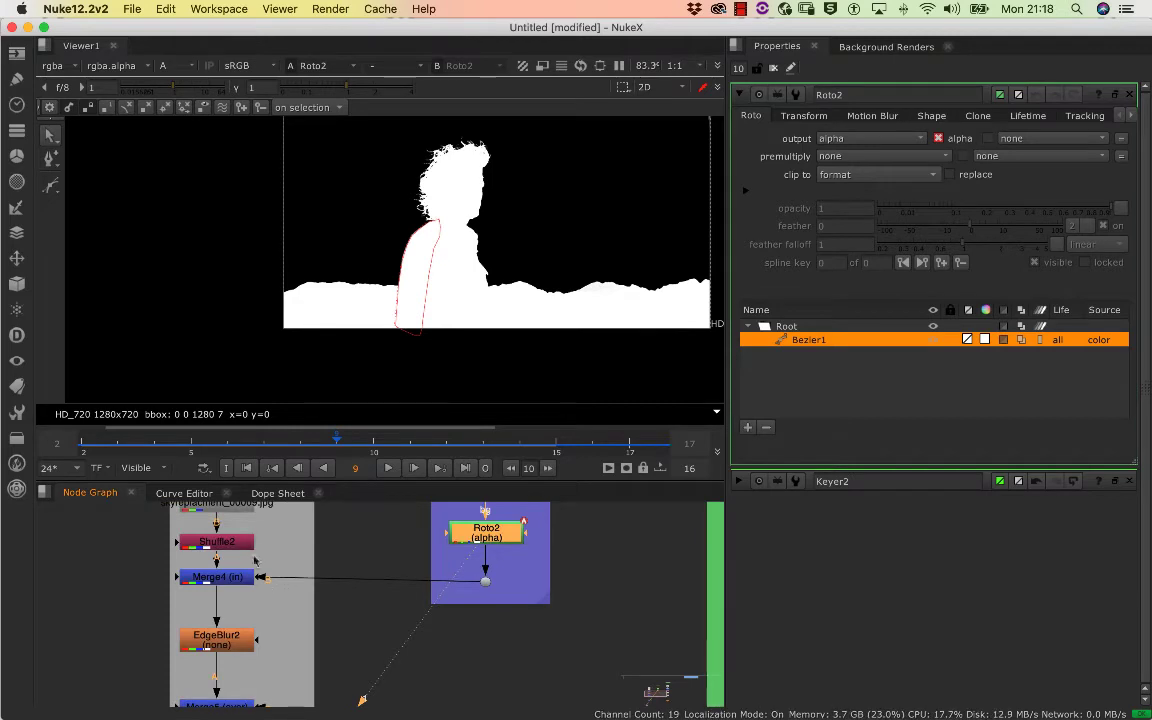
scroll(263, 537, up, 5)
scroll(475, 275, down, 10)
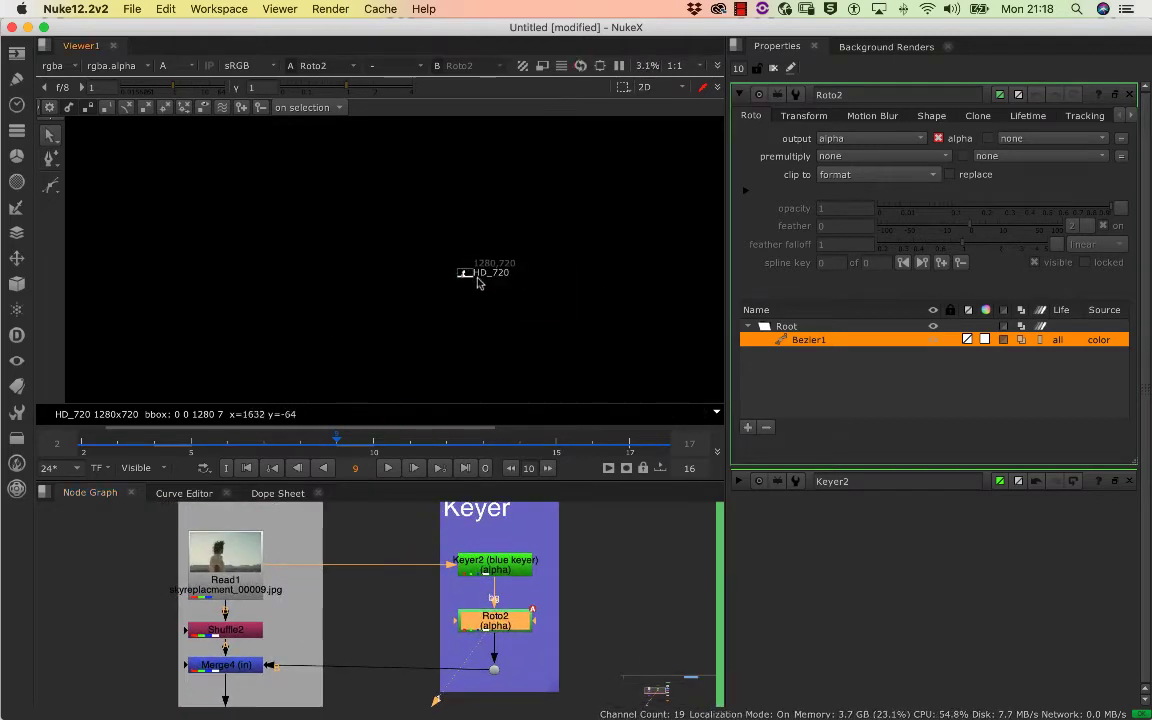
Switch the viewer from the alpha back to full colour and check Roto2's shape over the footage
scroll(462, 266, up, 9)
key(a)
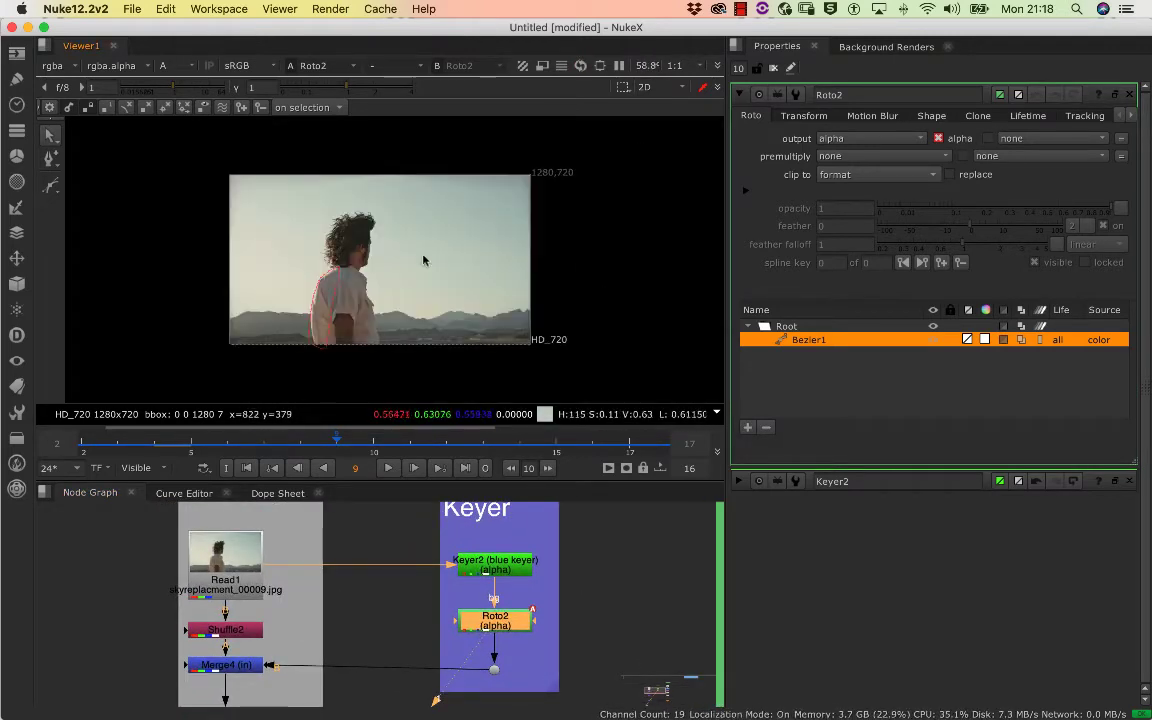
drag(366, 265, 400, 243)
scroll(469, 567, down, 10)
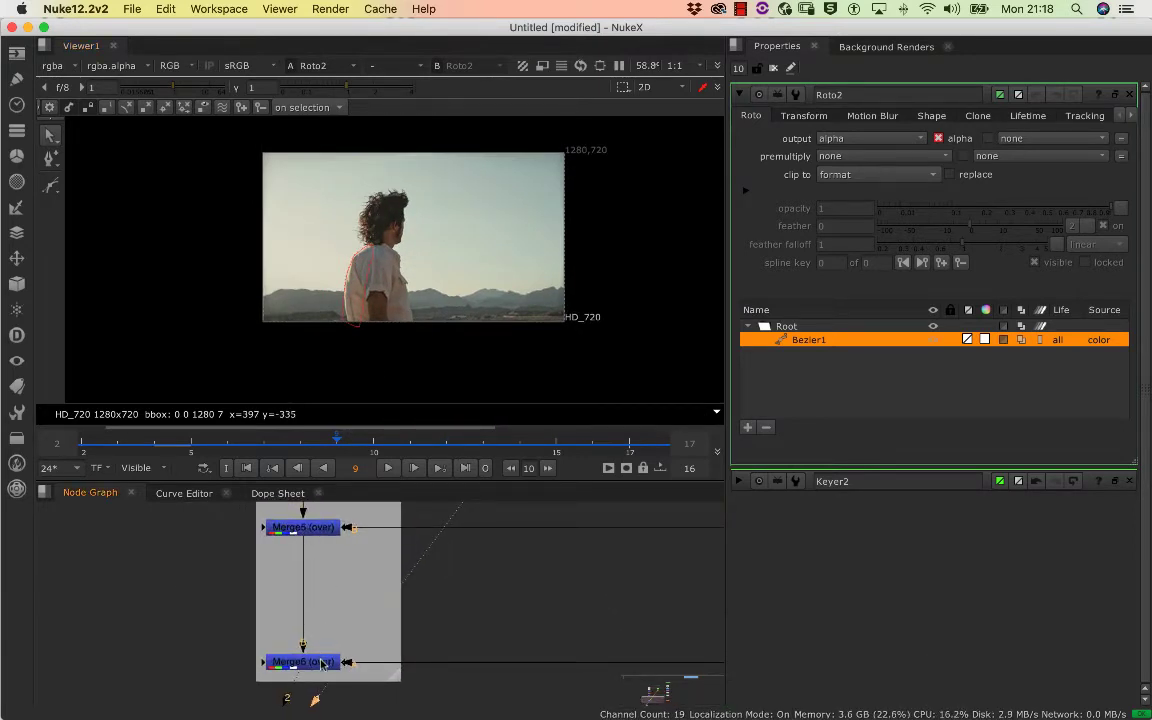
View the final composite at Merge6 and look over the foreground, keyer and sky branches of the node tree
click(322, 663)
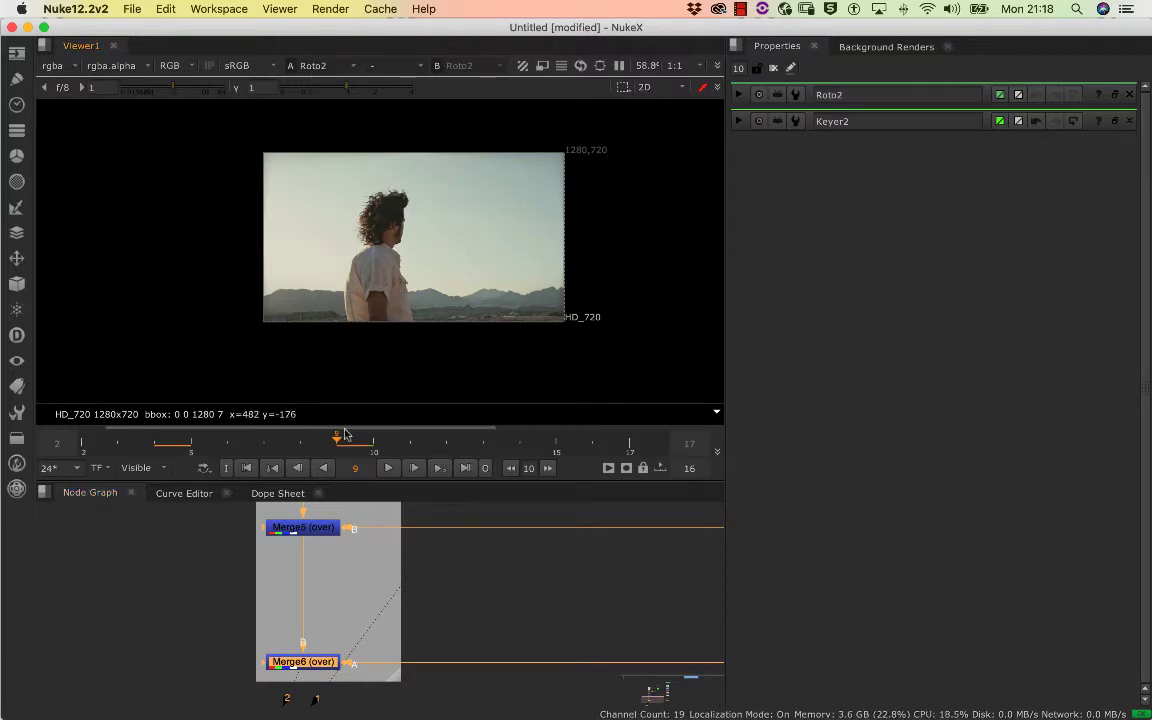
key(1)
scroll(389, 229, up, 4)
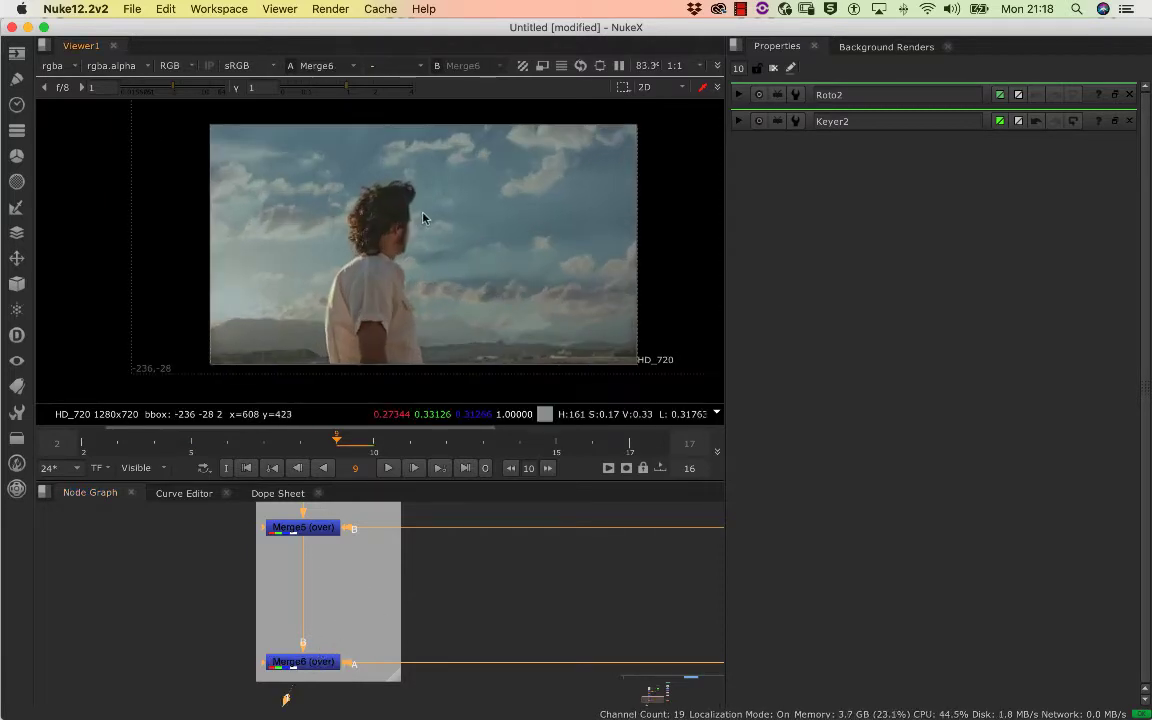
scroll(412, 226, down, 3)
drag(700, 560, 463, 643)
scroll(535, 615, down, 5)
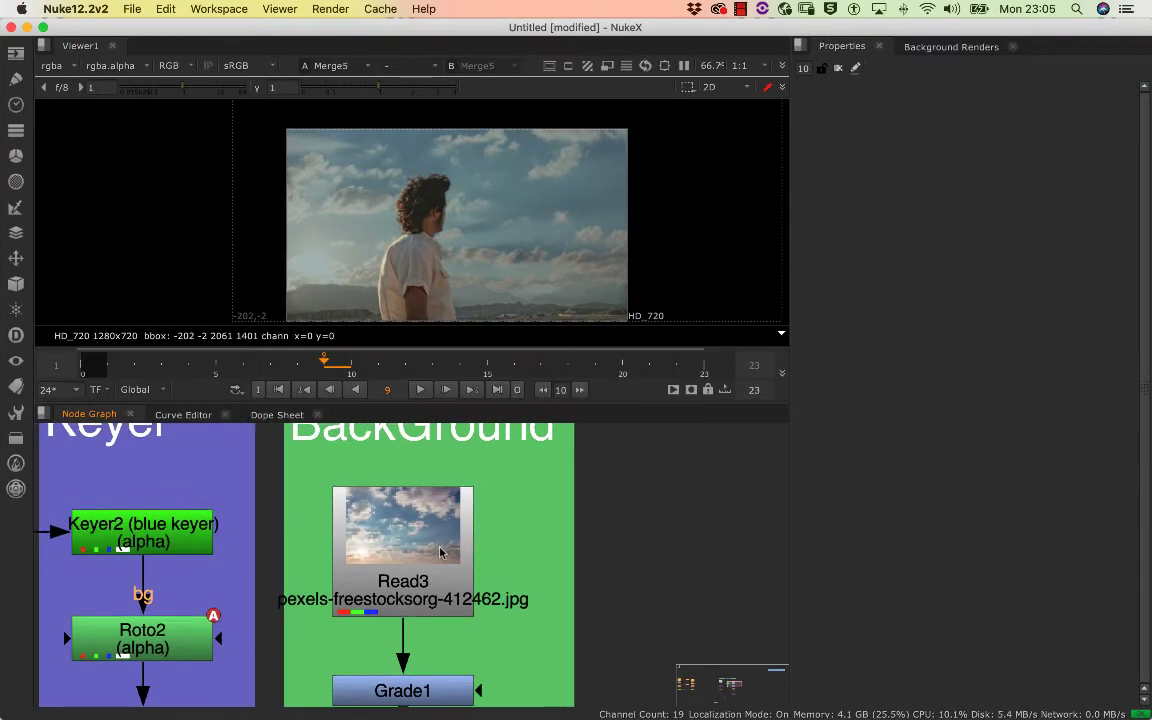
scroll(440, 552, down, 3)
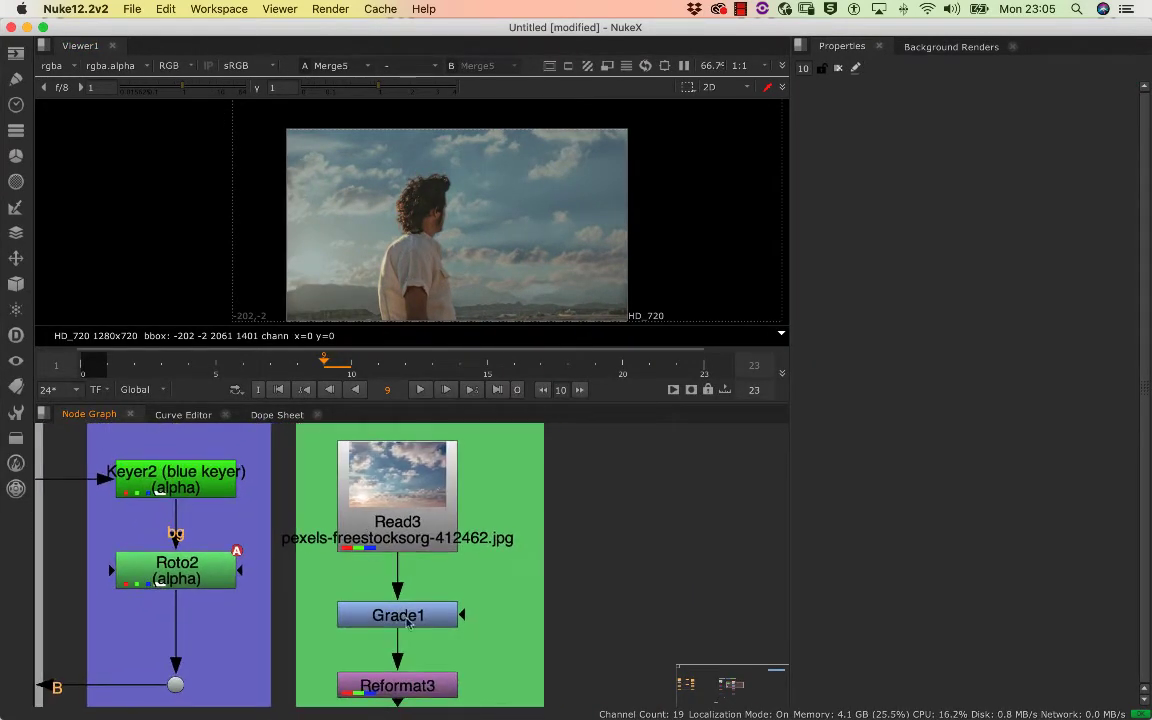
Open Grade1's properties and toggle the node off and on to compare its effect on the sky
double_click(414, 626)
double_click(420, 620)
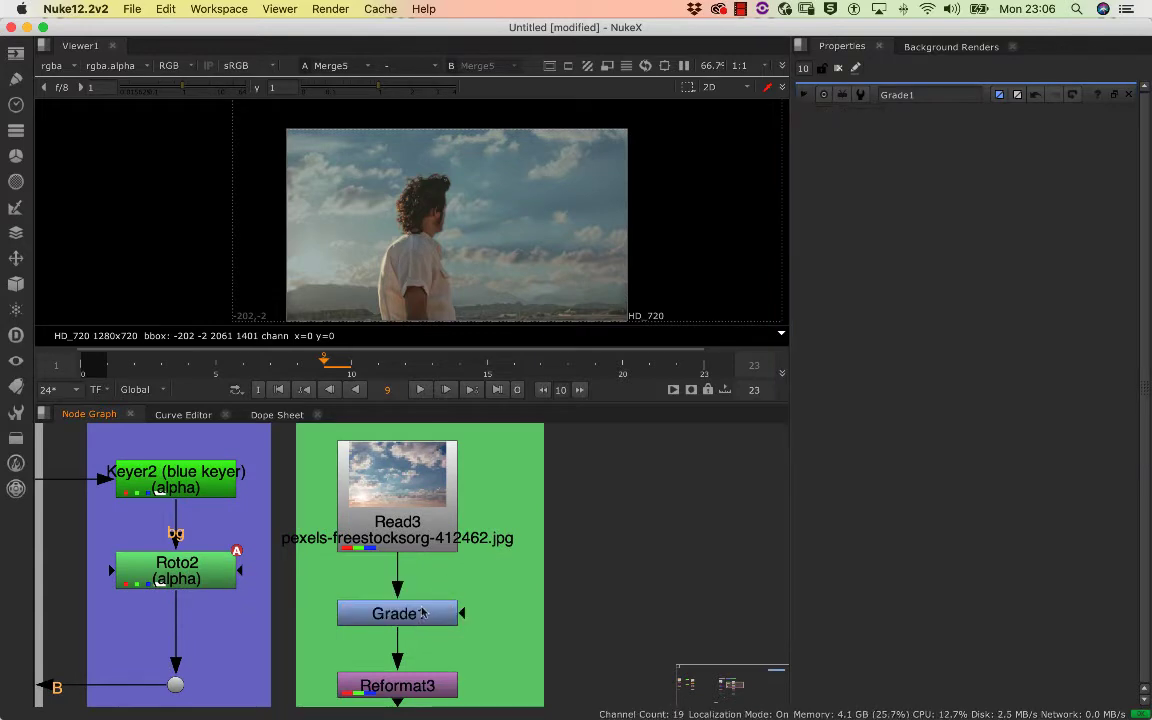
key(d)
key(d)
key(d)
key(d)
key(d)
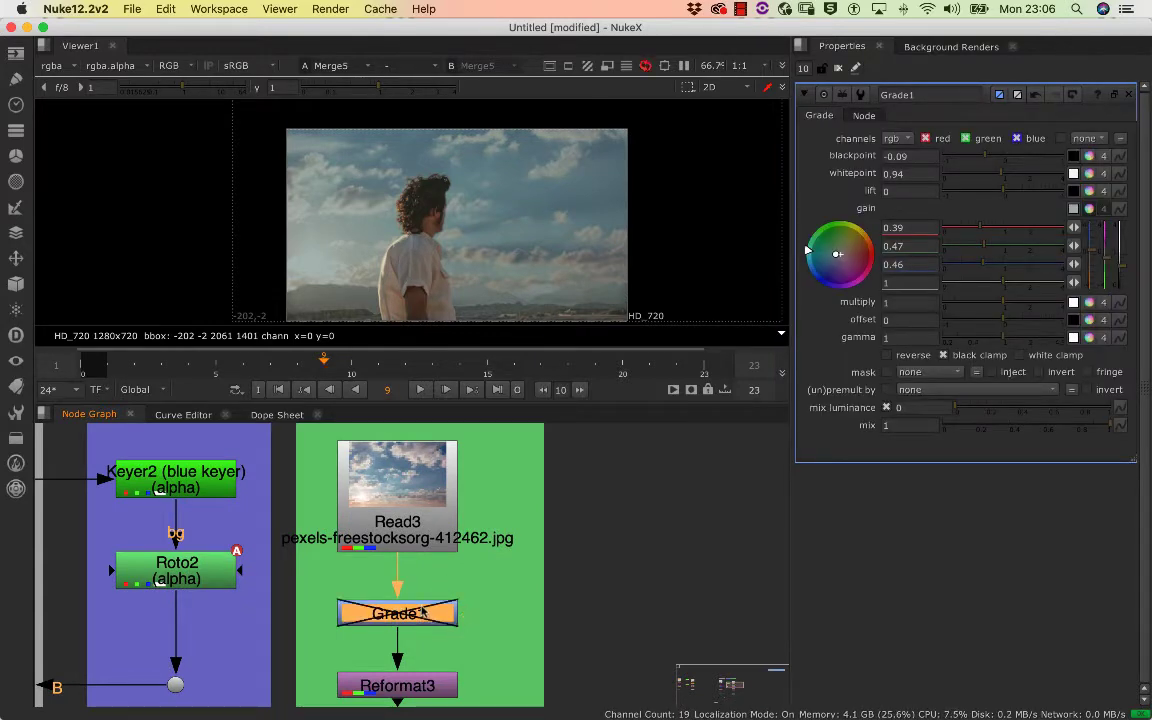
key(d)
key(d)
key(d)
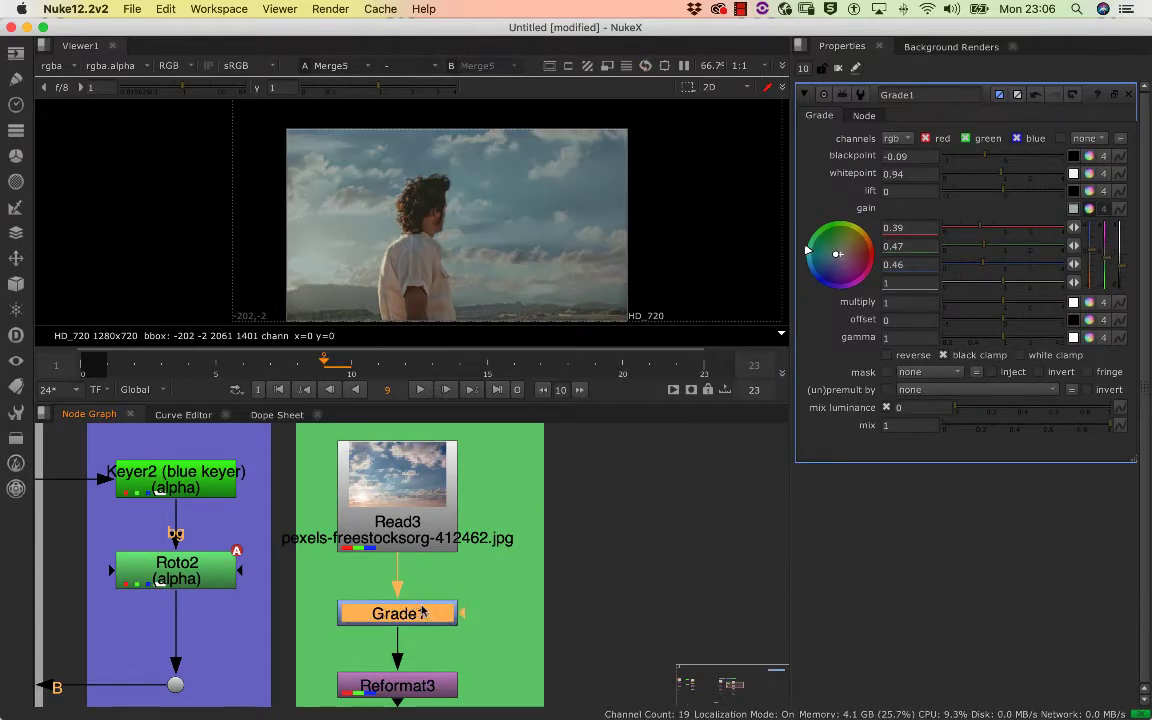
Disable and re-enable Reformat3 to check its effect on the composite, and inspect its output format settings
scroll(431, 597, down, 5)
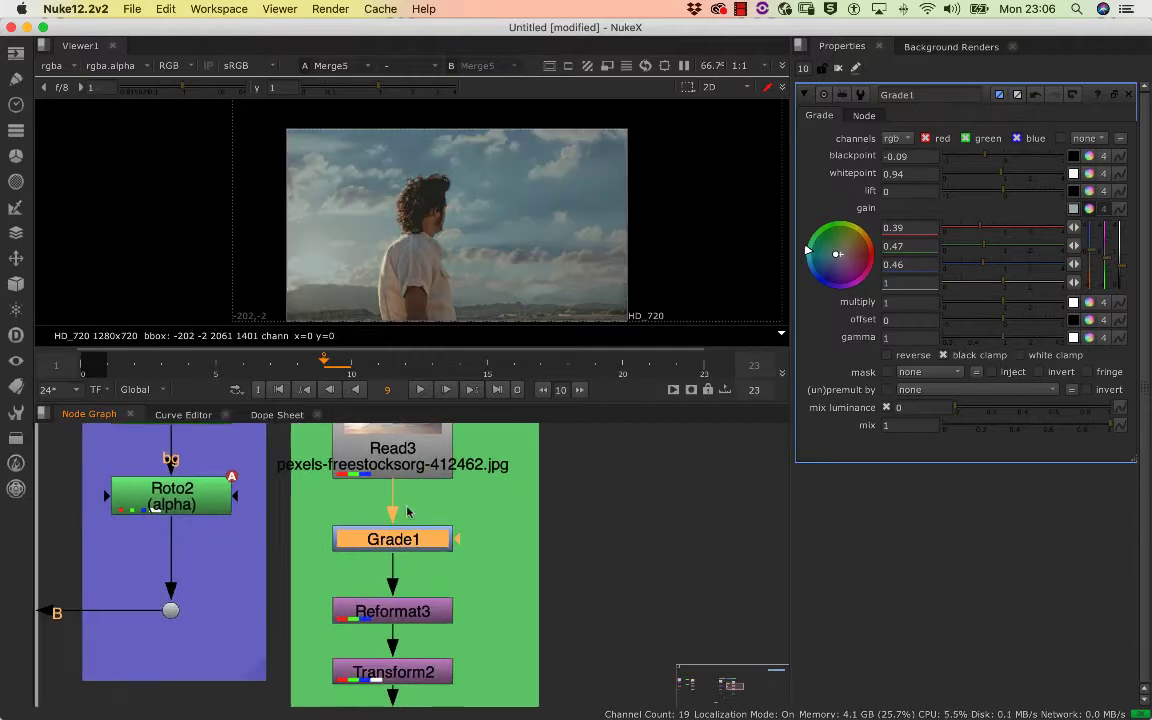
click(432, 598)
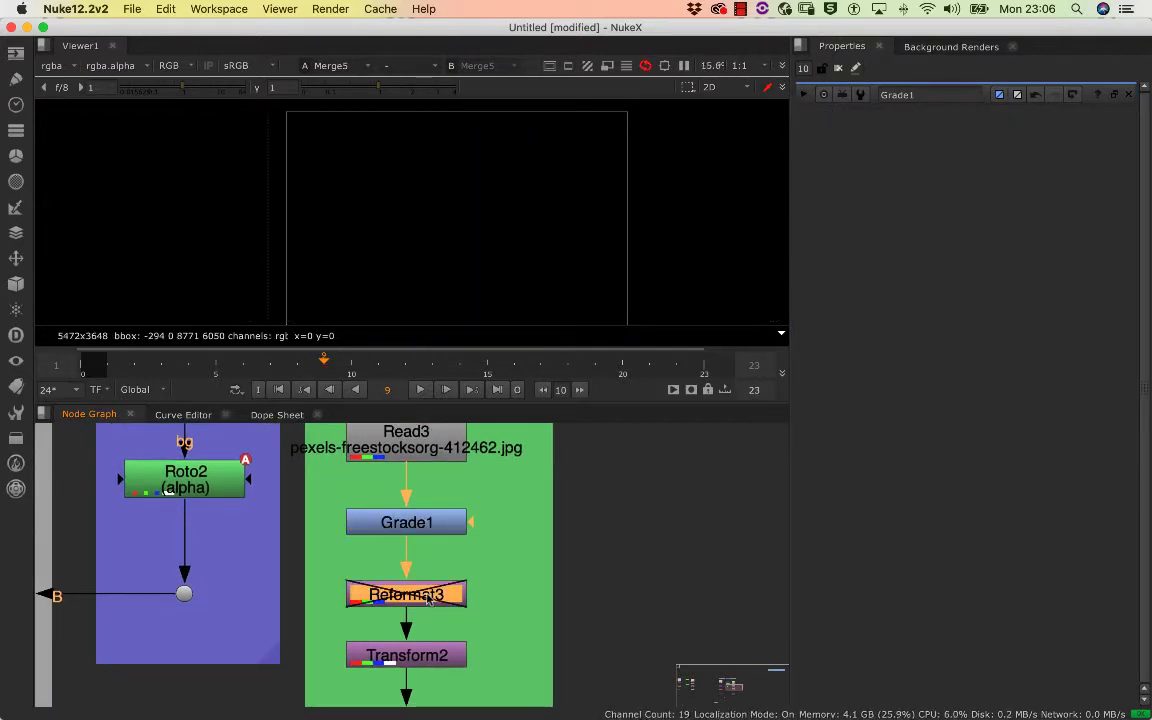
scroll(458, 530, down, 1)
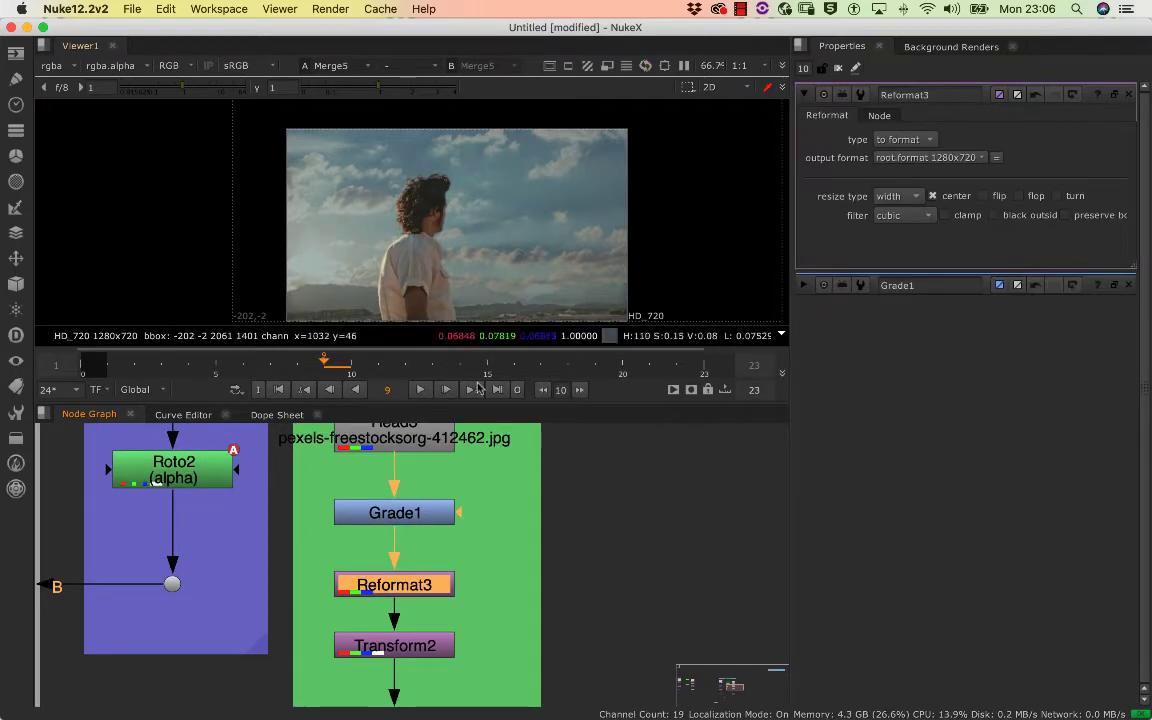
View the original sky image from Read3 and examine its full frame
drag(421, 444, 417, 549)
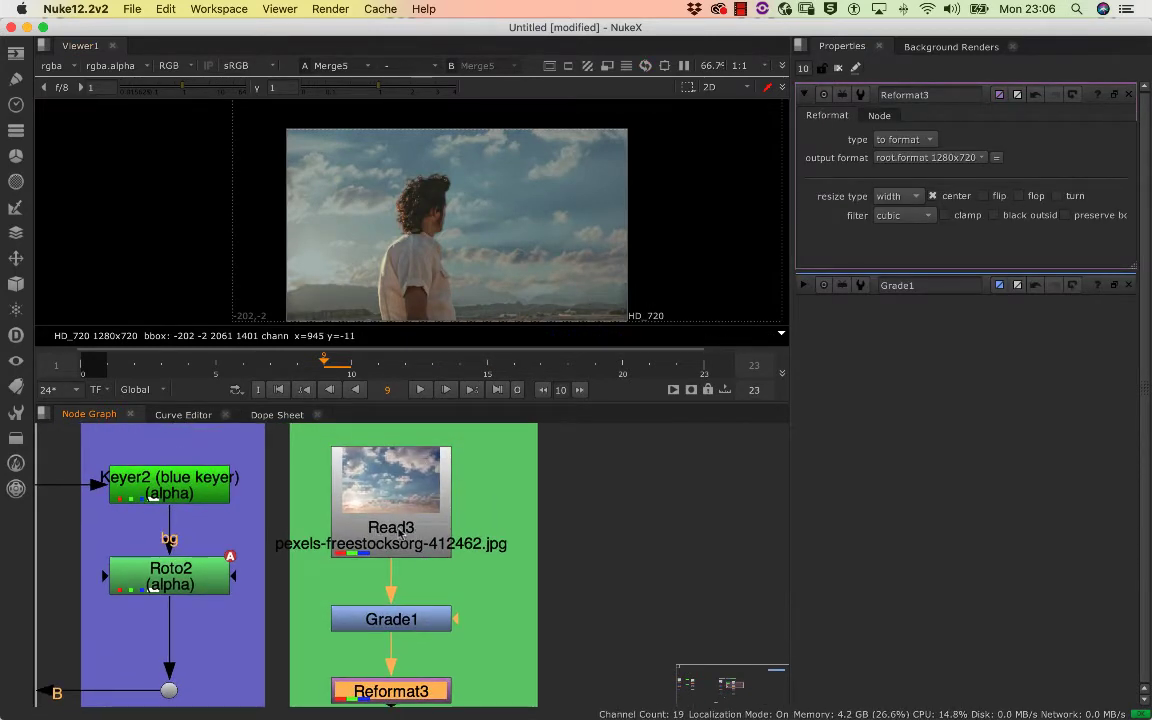
click(400, 532)
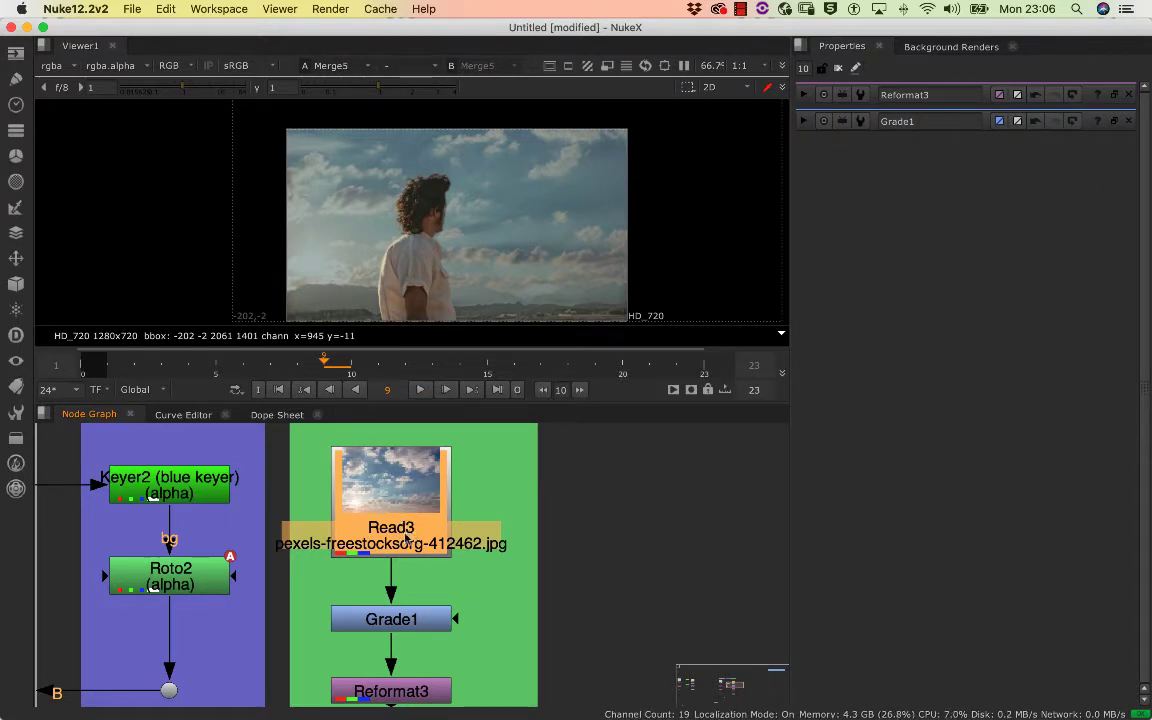
key(1)
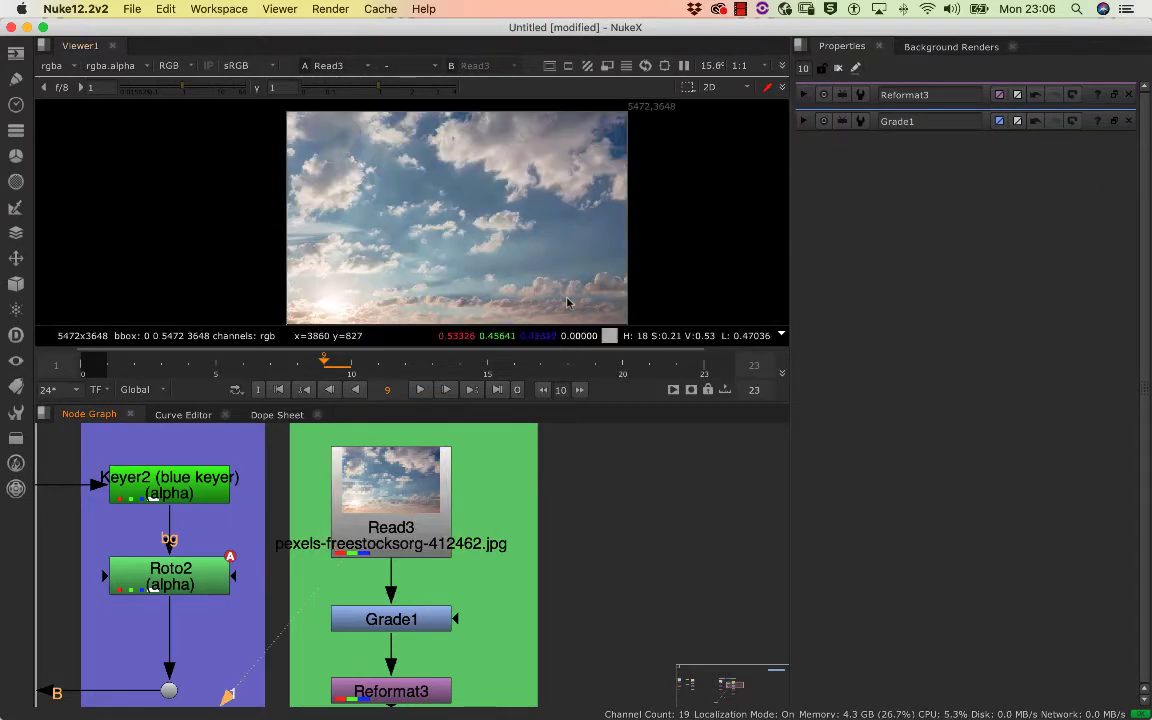
drag(558, 264, 530, 212)
scroll(378, 560, down, 5)
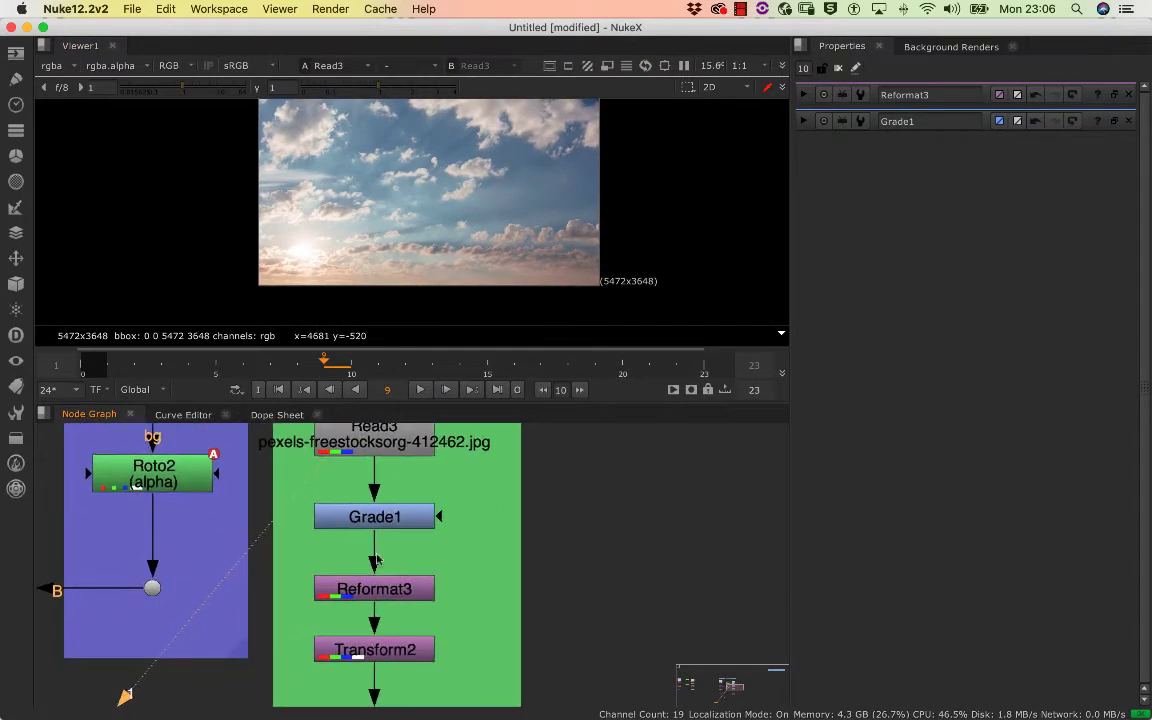
Reopen Reformat3's properties and view its output, followed by the repositioned sky at Transform2
double_click(387, 591)
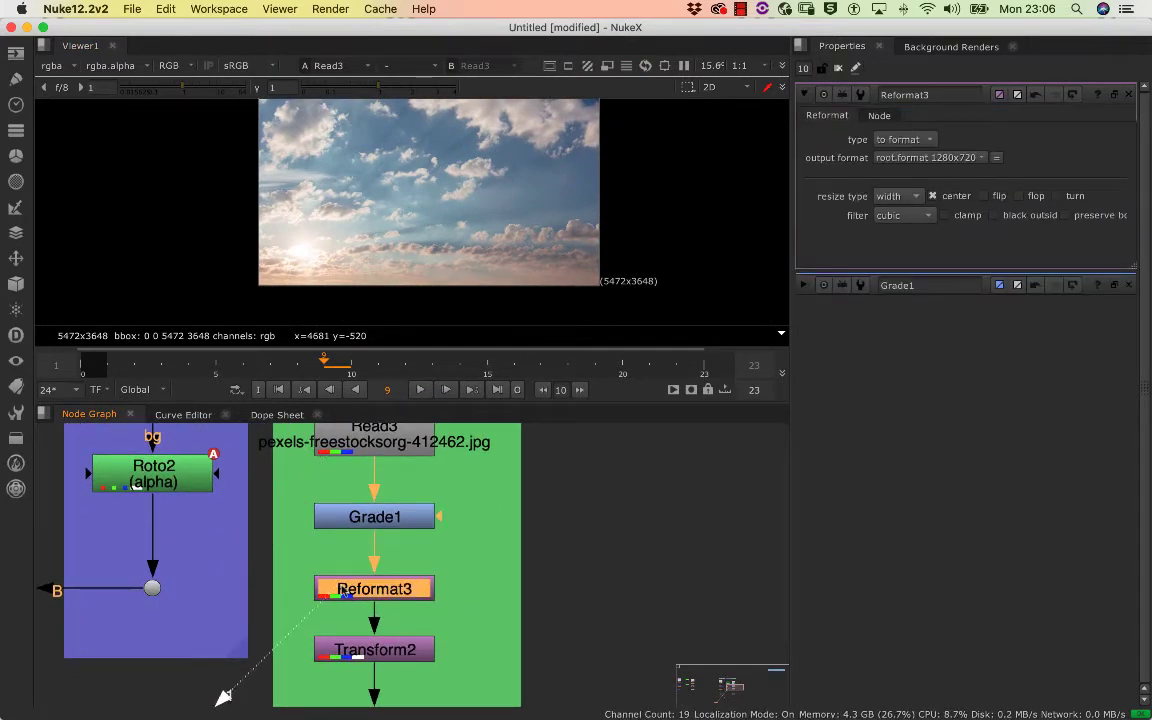
key(1)
scroll(343, 591, down, 5)
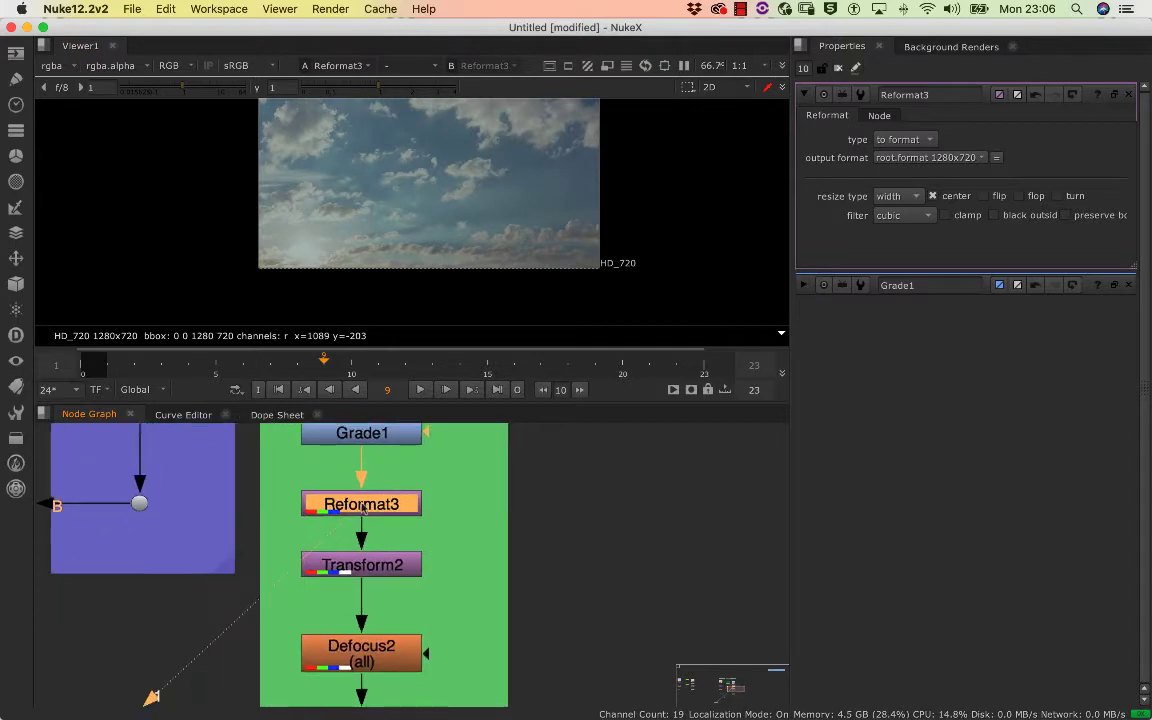
drag(333, 569, 340, 566)
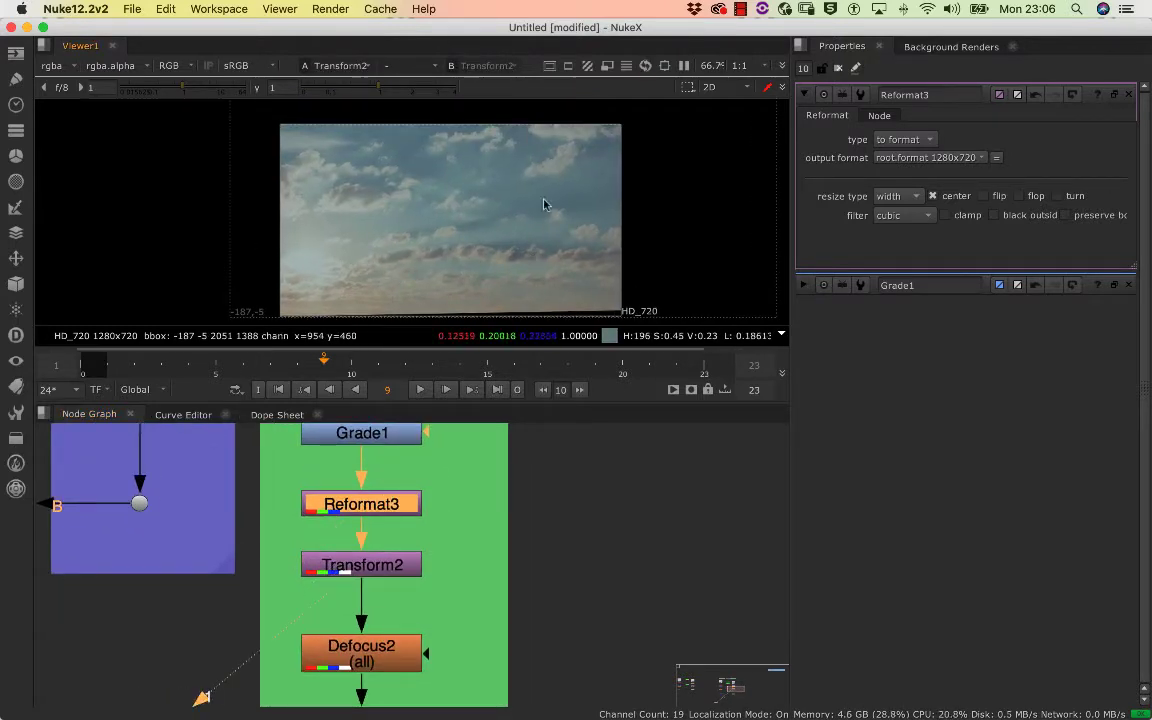
View Defocus2's output and examine the softened clouds up close
scroll(305, 480, down, 5)
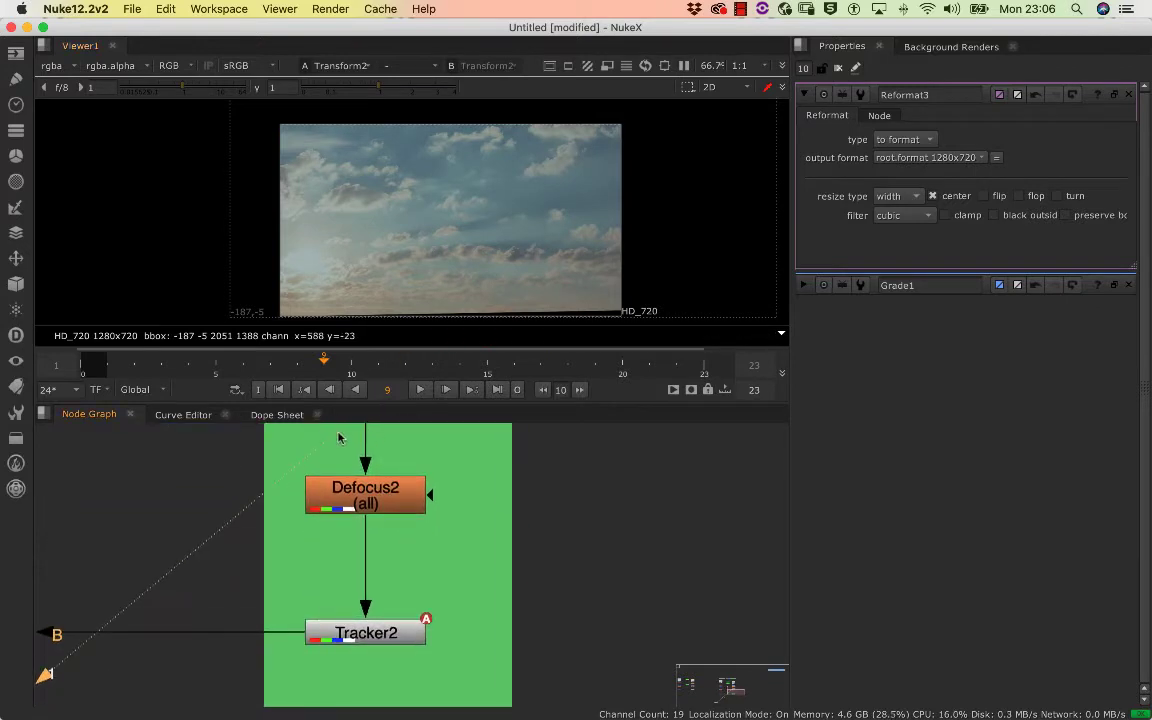
click(366, 486)
key(1)
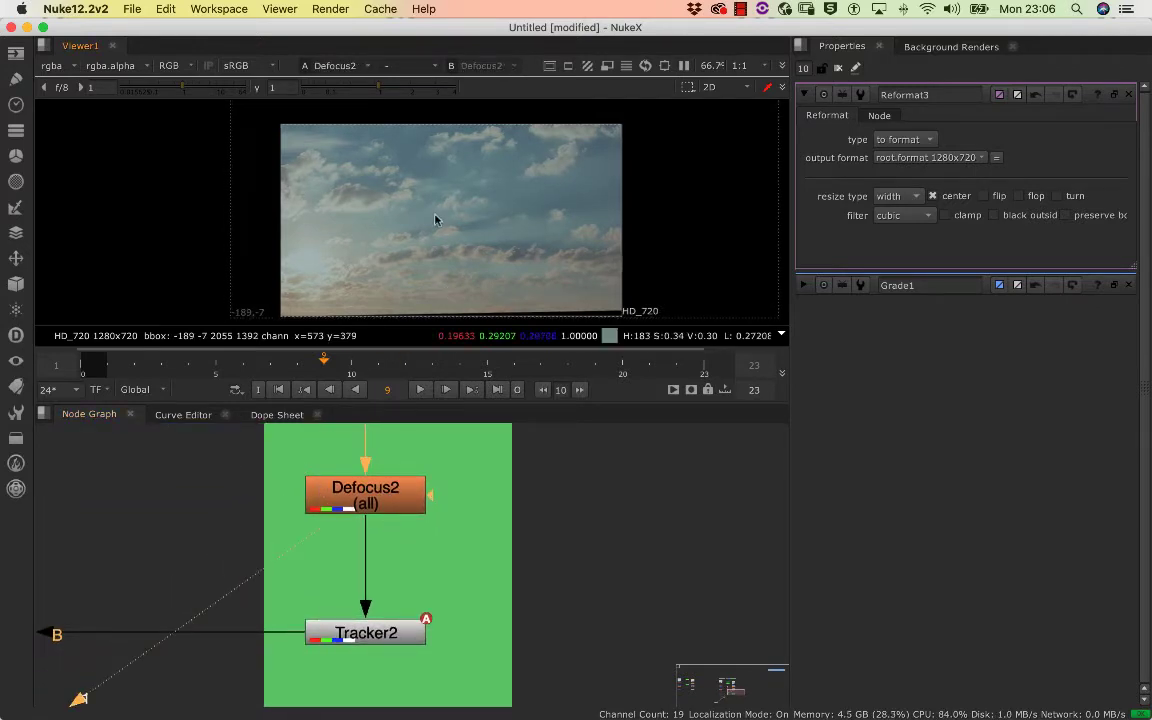
scroll(440, 230, up, 8)
scroll(537, 180, down, 1)
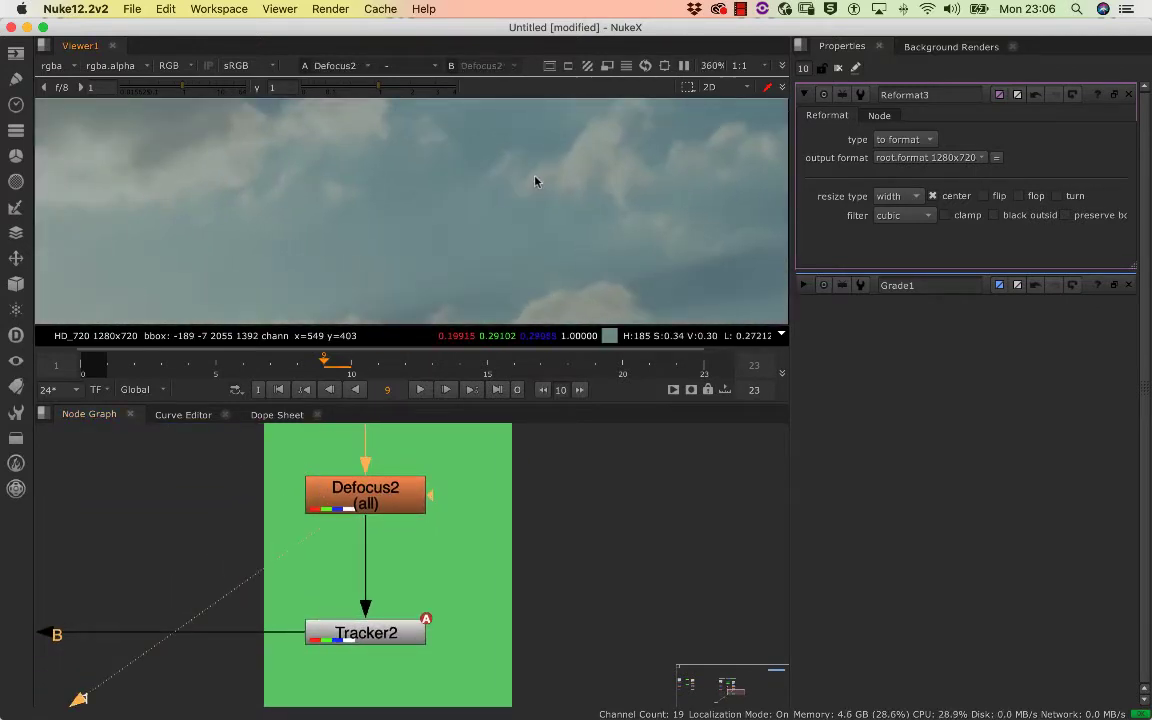
click(375, 508)
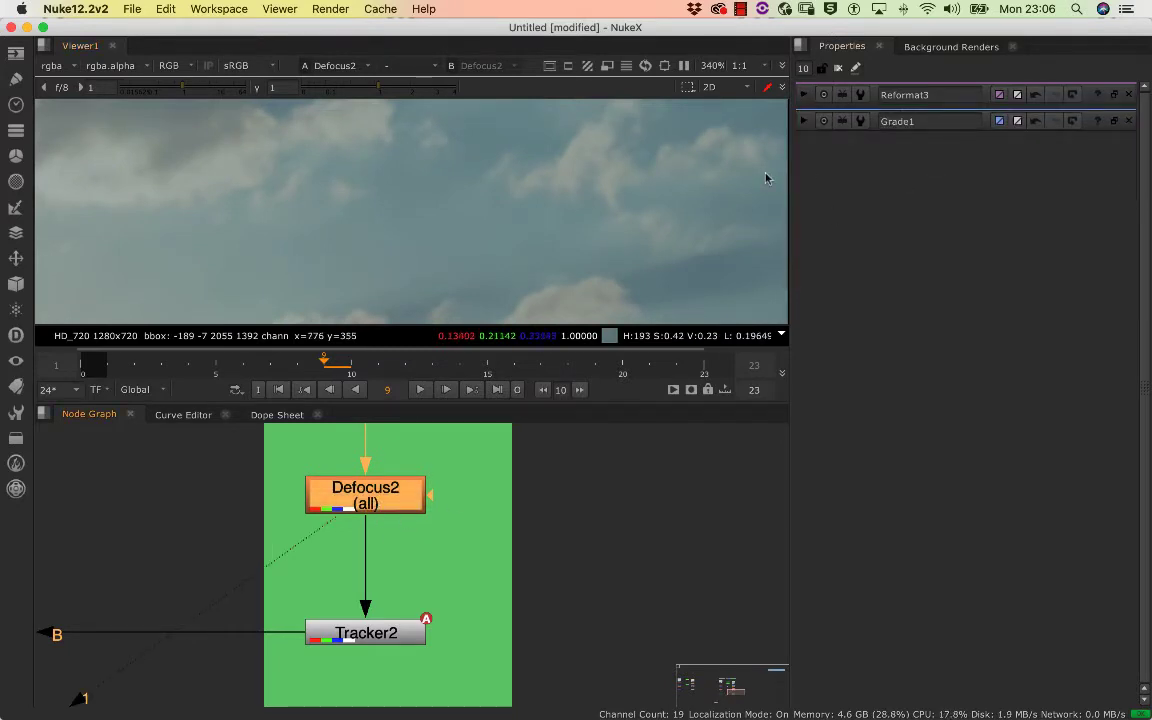
drag(642, 182, 604, 217)
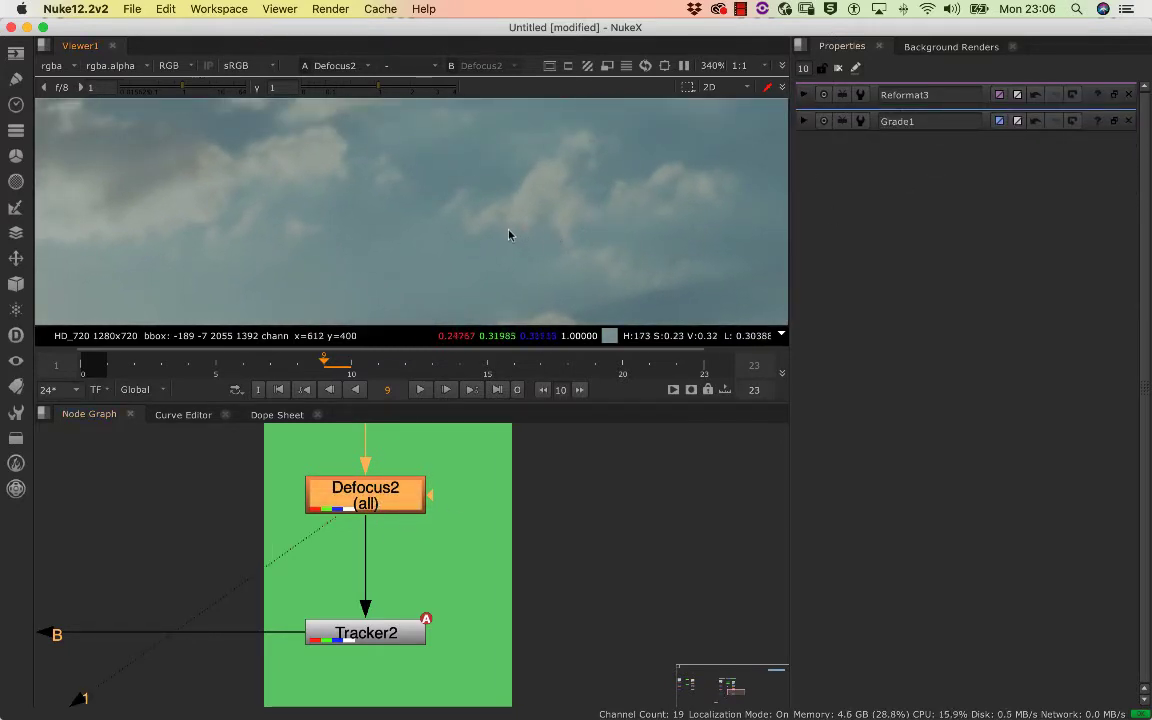
Toggle Defocus2 off and on to compare the cloud edges at pixel level with and without the blur
key(d)
scroll(590, 200, up, 9)
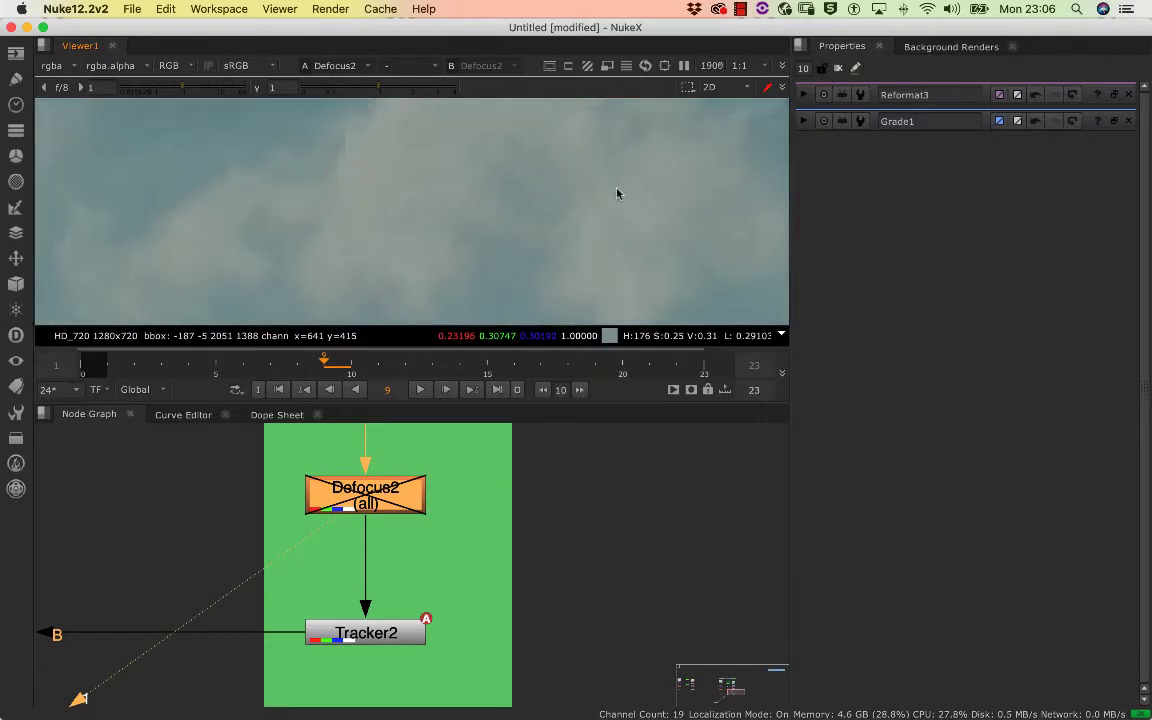
scroll(681, 247, down, 4)
drag(661, 224, 630, 257)
scroll(667, 239, up, 5)
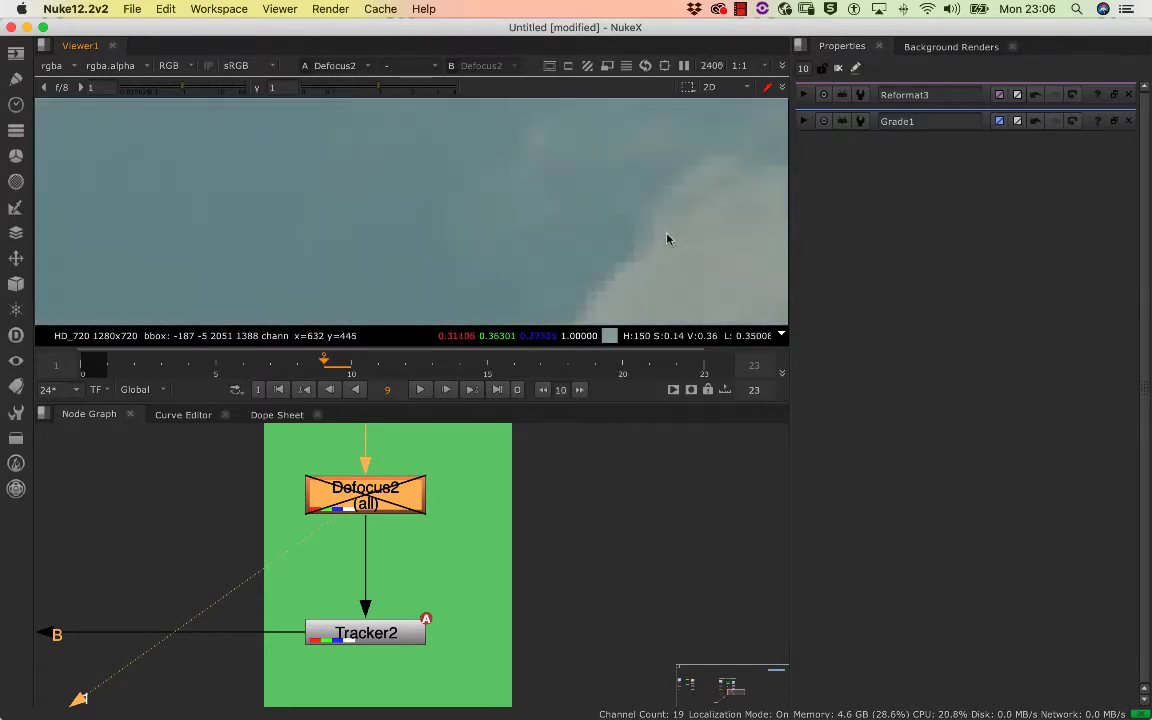
key(d)
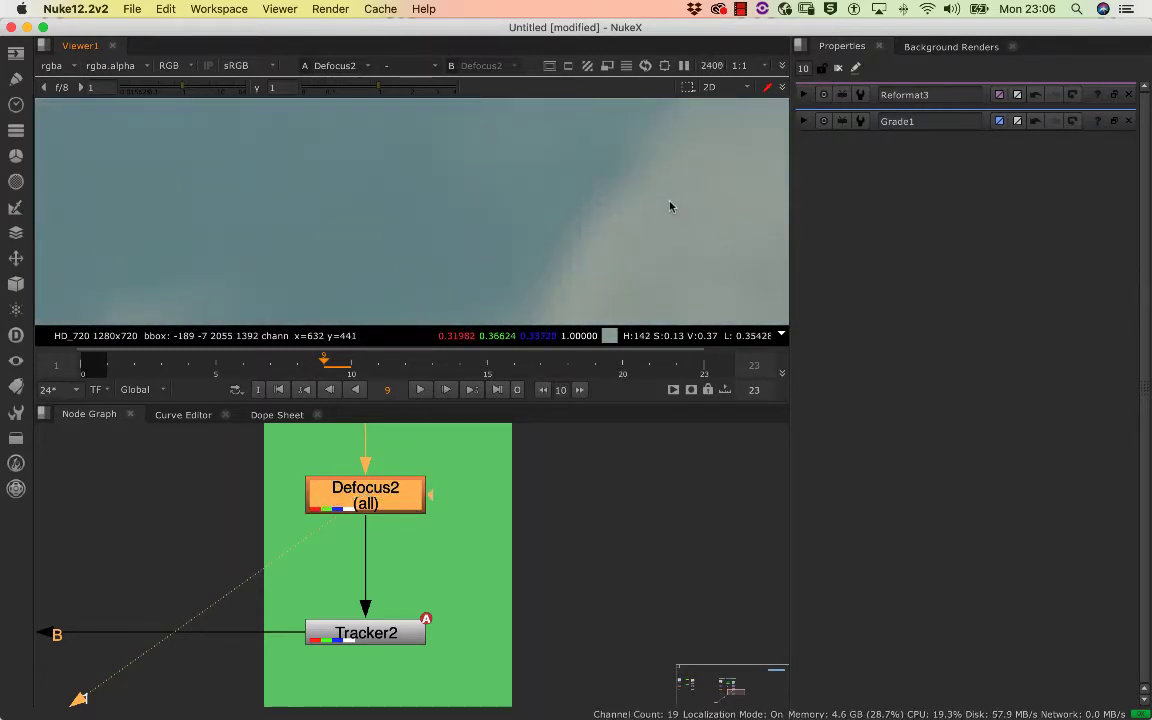
key(d)
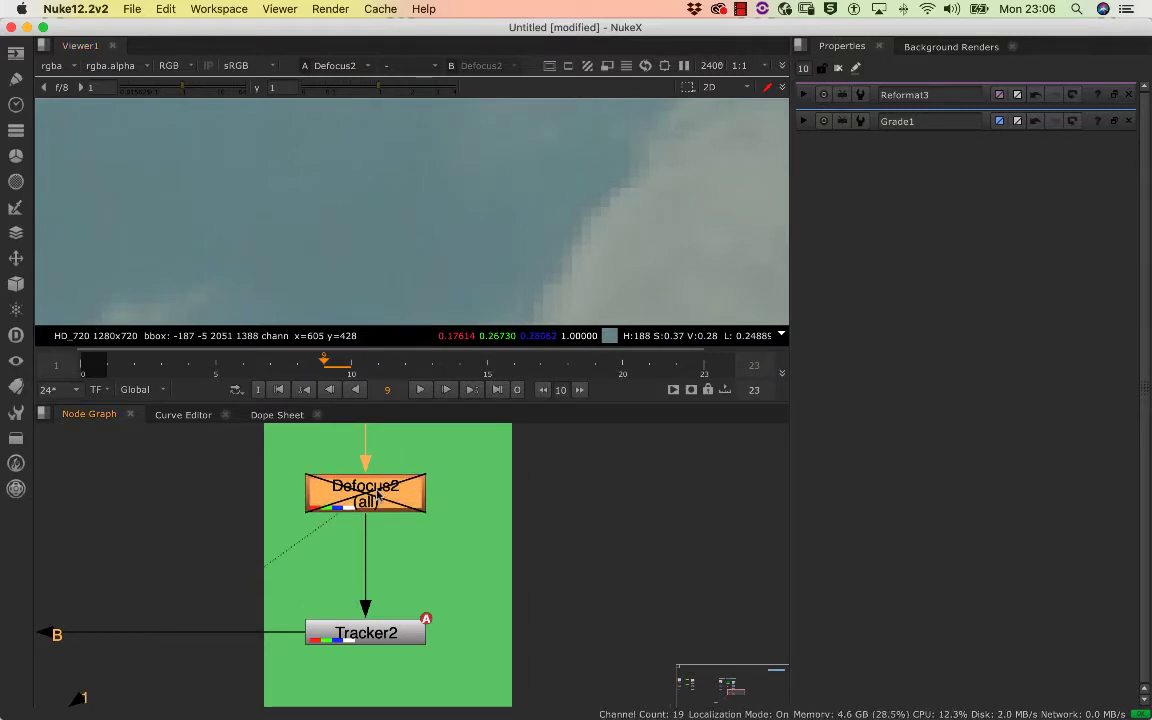
scroll(378, 494, up, 2)
scroll(450, 442, down, 10)
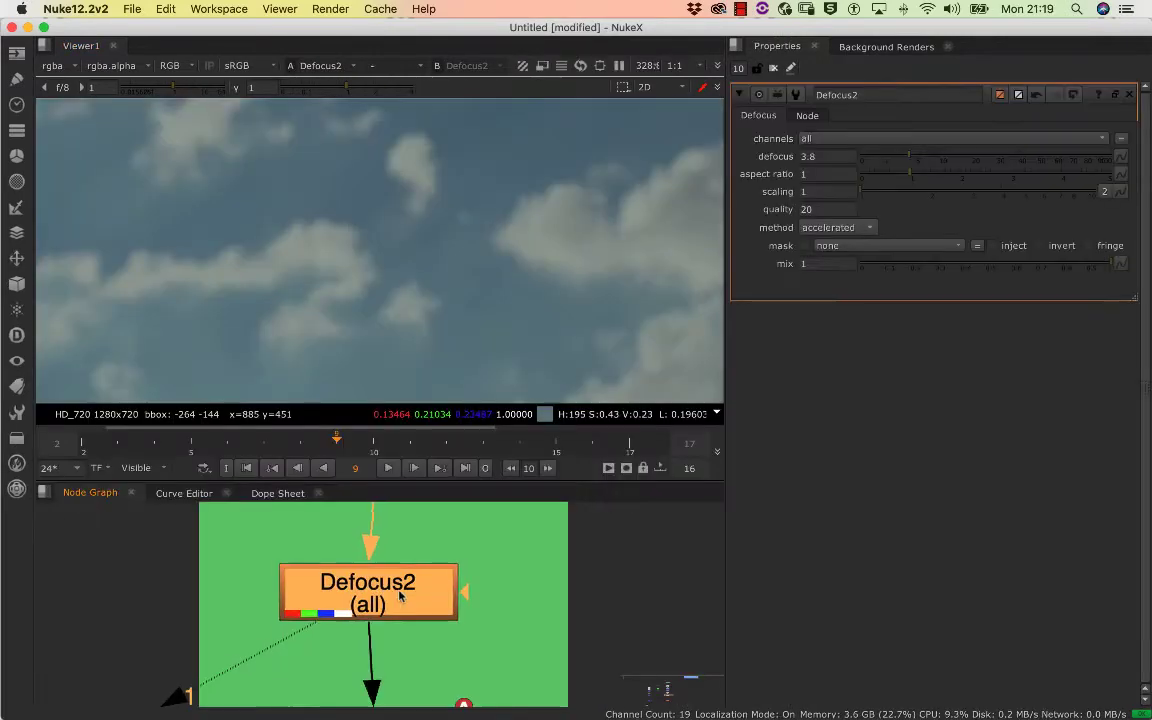
Nudge the Defocus2 node and set its defocus amount to 1.1
drag(399, 596, 413, 594)
mouse_move(913, 155)
mouse_down()
mouse_move(1003, 157)
mouse_move(874, 162)
mouse_move(899, 162)
mouse_up()
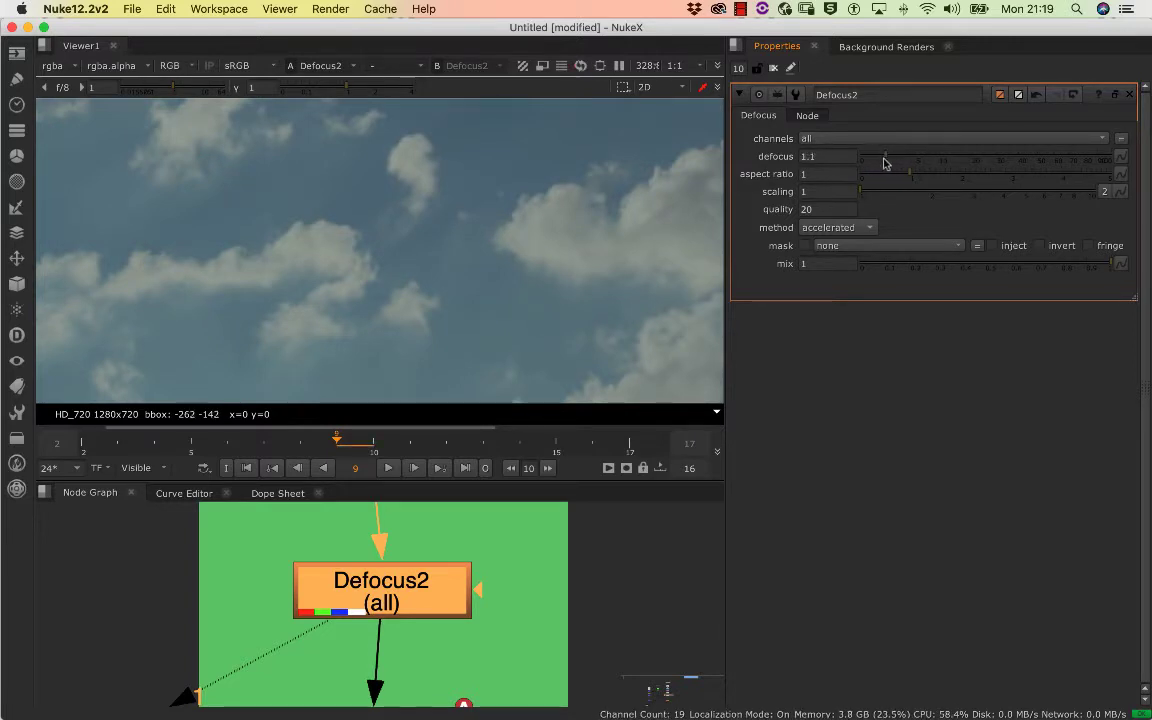
mouse_move(883, 163)
mouse_down()
mouse_move(1016, 159)
mouse_move(870, 165)
mouse_move(886, 160)
mouse_up()
Check the sky at full frame and set Defocus2's defocus amount to 1.8
scroll(360, 244, down, 5)
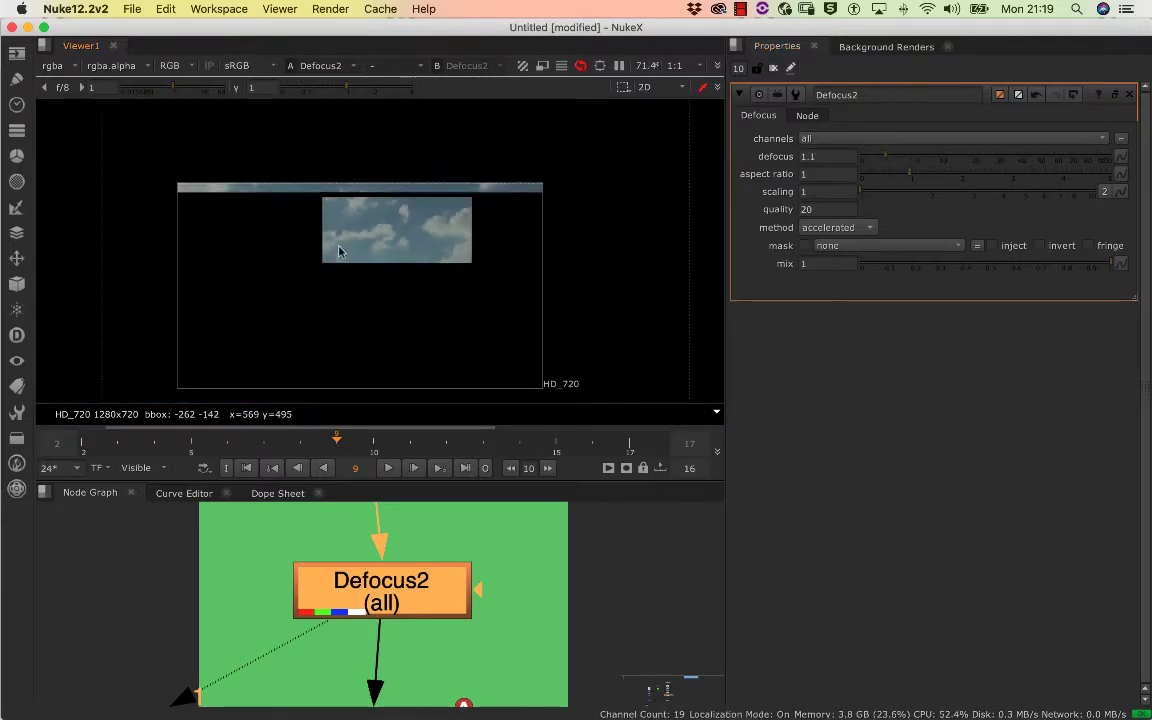
scroll(379, 261, down, 2)
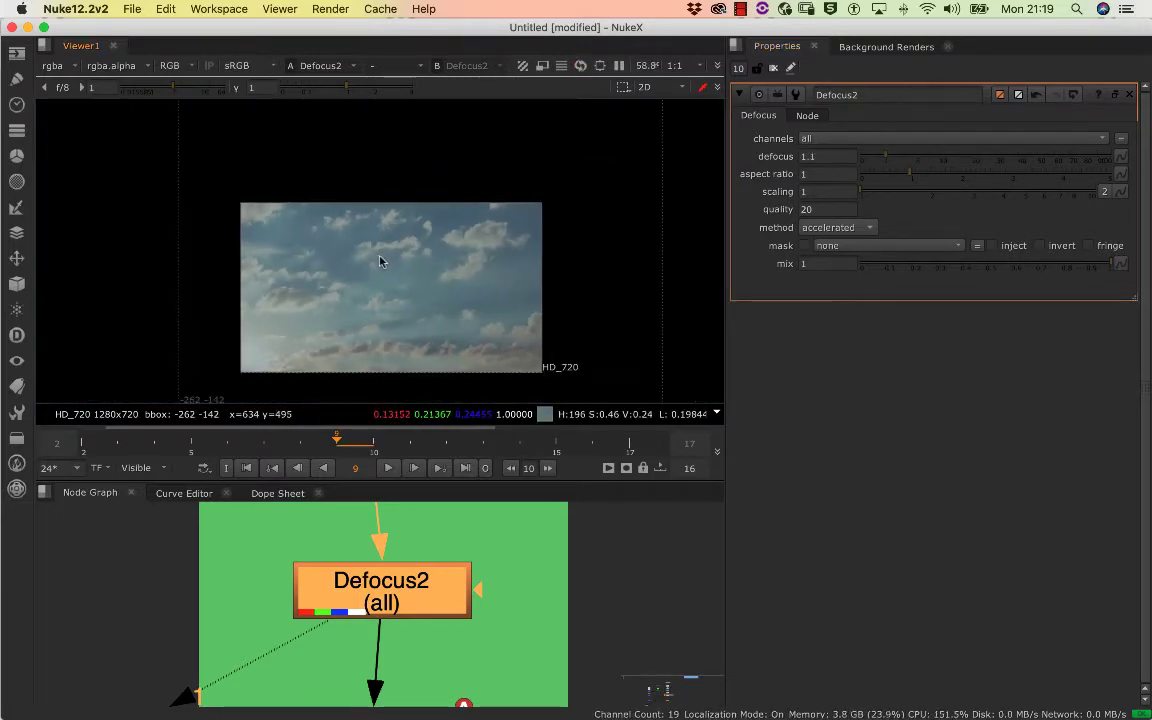
scroll(382, 246, down, 1)
scroll(382, 244, up, 2)
scroll(380, 244, down, 2)
key(f)
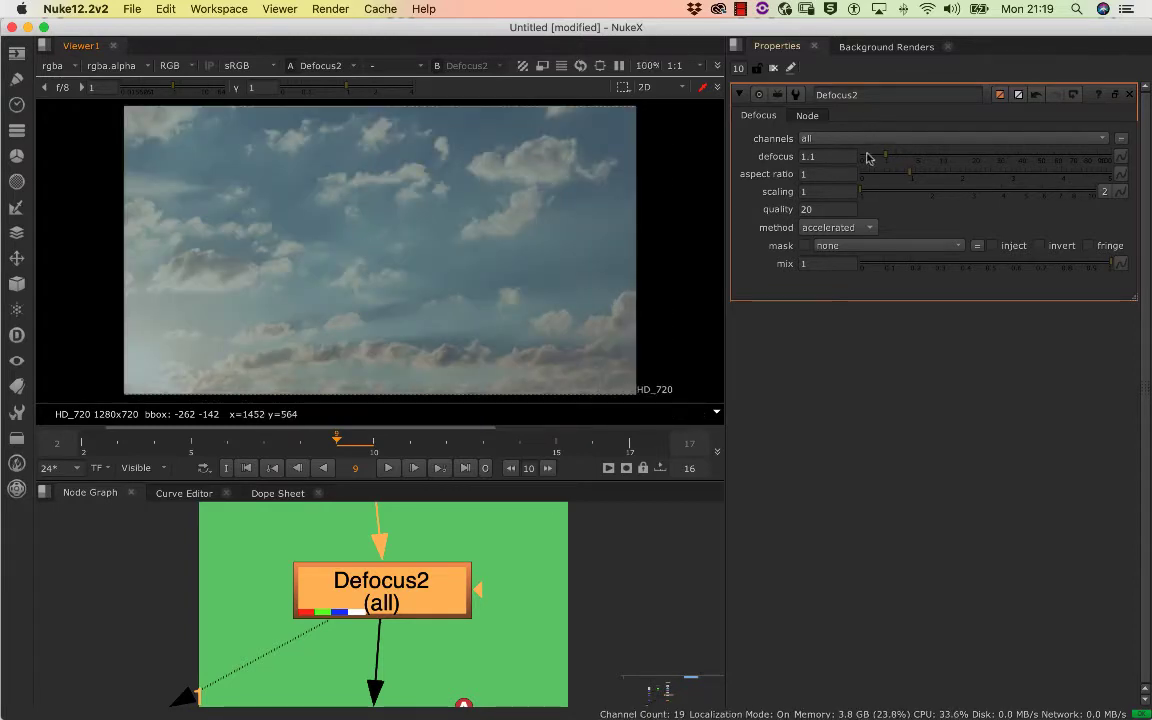
drag(894, 157, 893, 157)
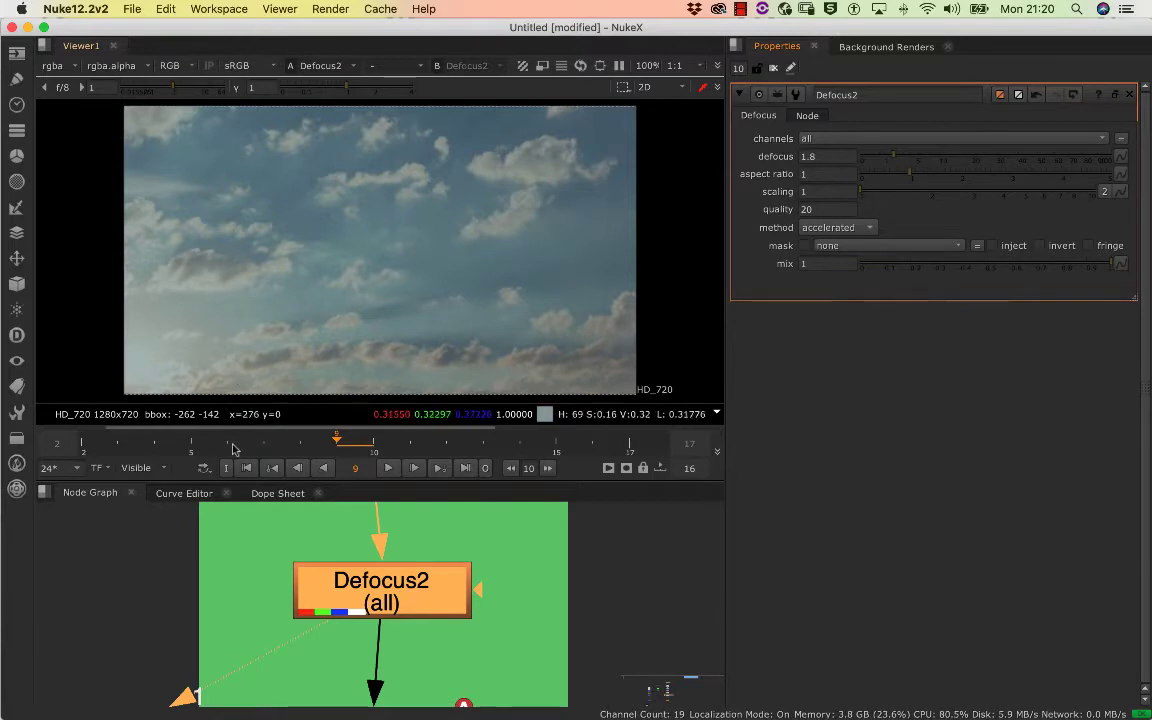
scroll(284, 571, down, 8)
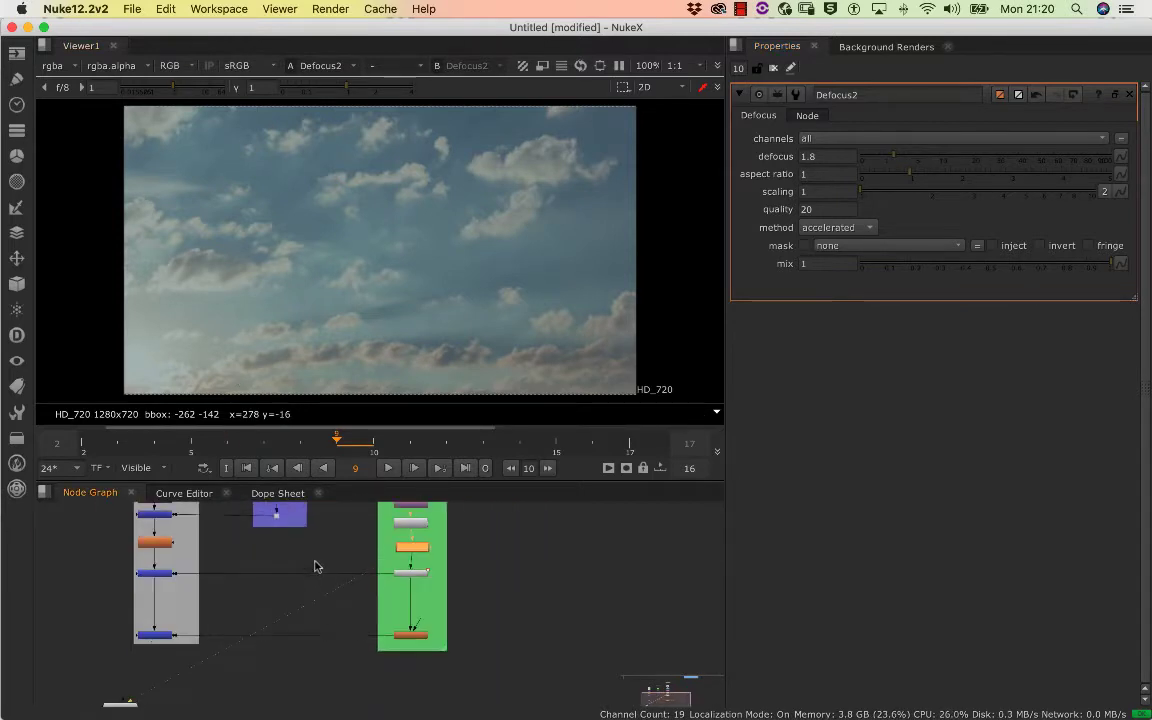
View the output of the last Merge node in the Foreground branch to see the full sky composite
scroll(284, 620, down, 2)
drag(345, 563, 442, 502)
click(274, 608)
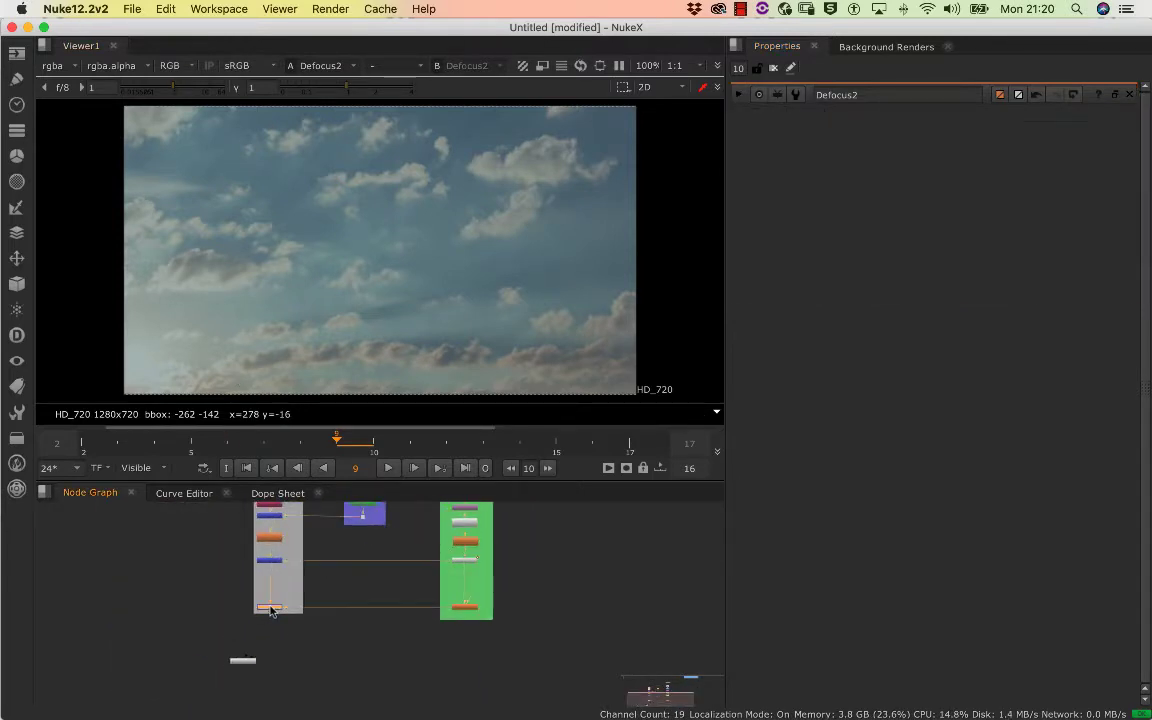
key(1)
scroll(340, 567, up, 5)
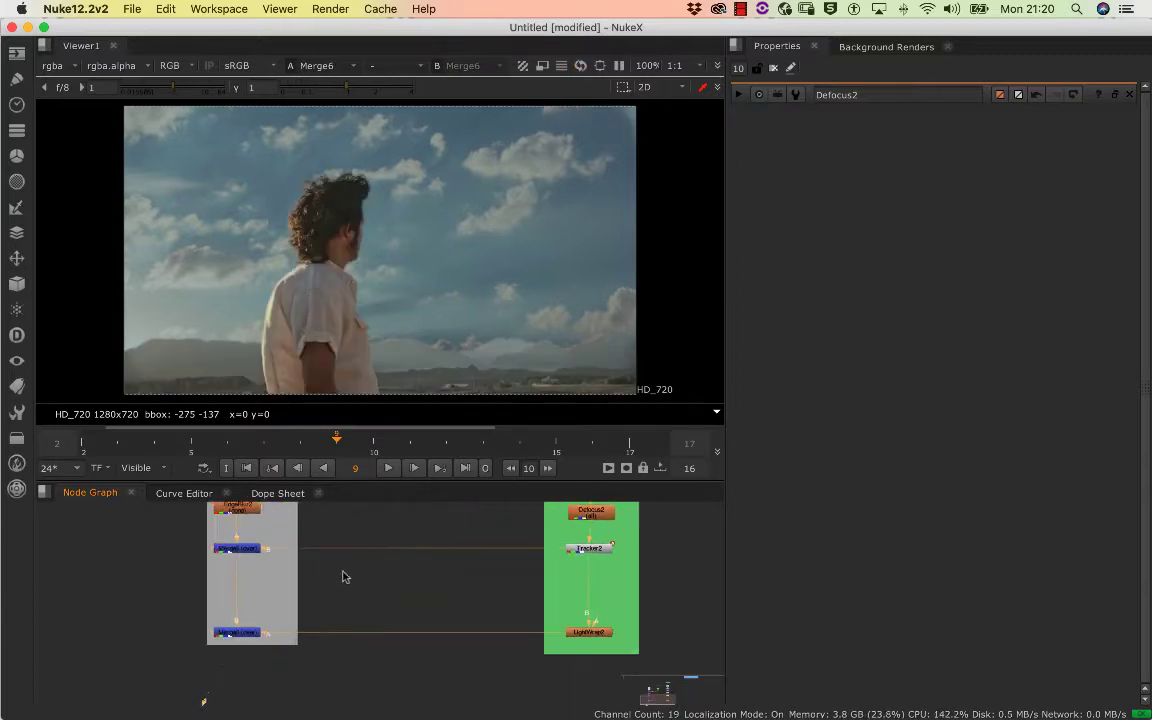
View the original footage from the Read node at the start of the Foreground branch
scroll(325, 585, down, 6)
drag(322, 586, 447, 631)
click(396, 538)
key(1)
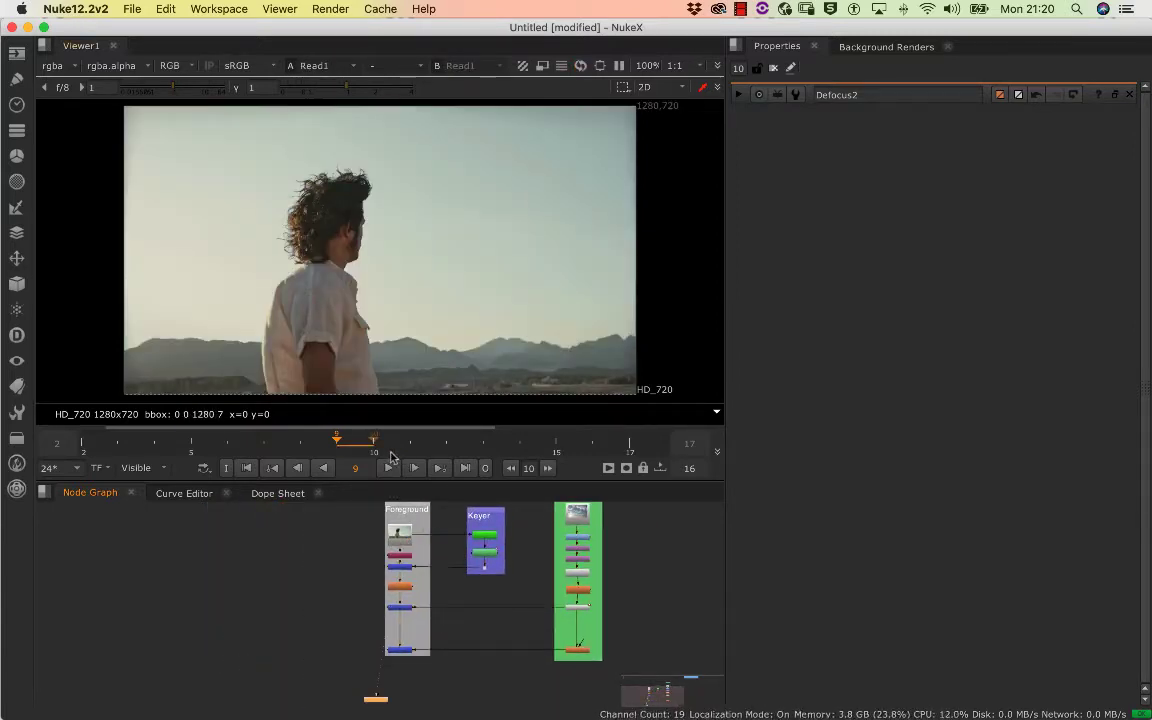
Duplicate the footage's Read node into the empty area beside the Foreground backdrop and view the copy with the Viewer node beneath it
click(403, 538)
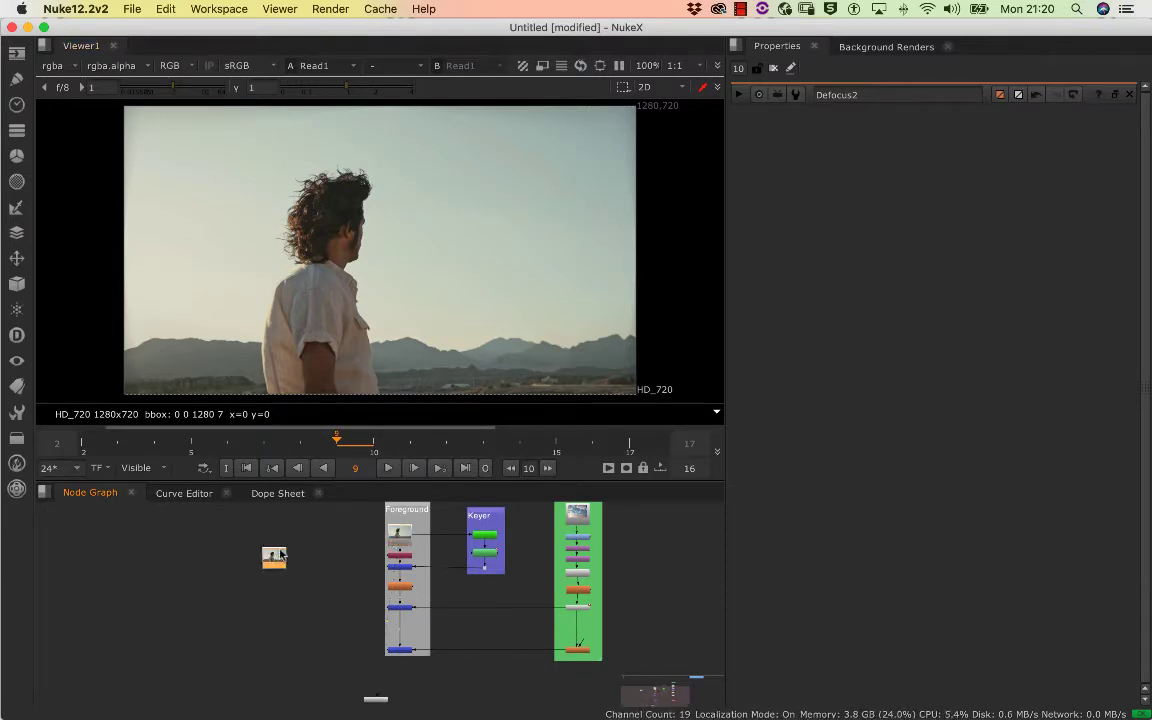
drag(273, 566, 264, 548)
drag(377, 694, 396, 672)
drag(370, 702, 280, 695)
drag(263, 605, 265, 545)
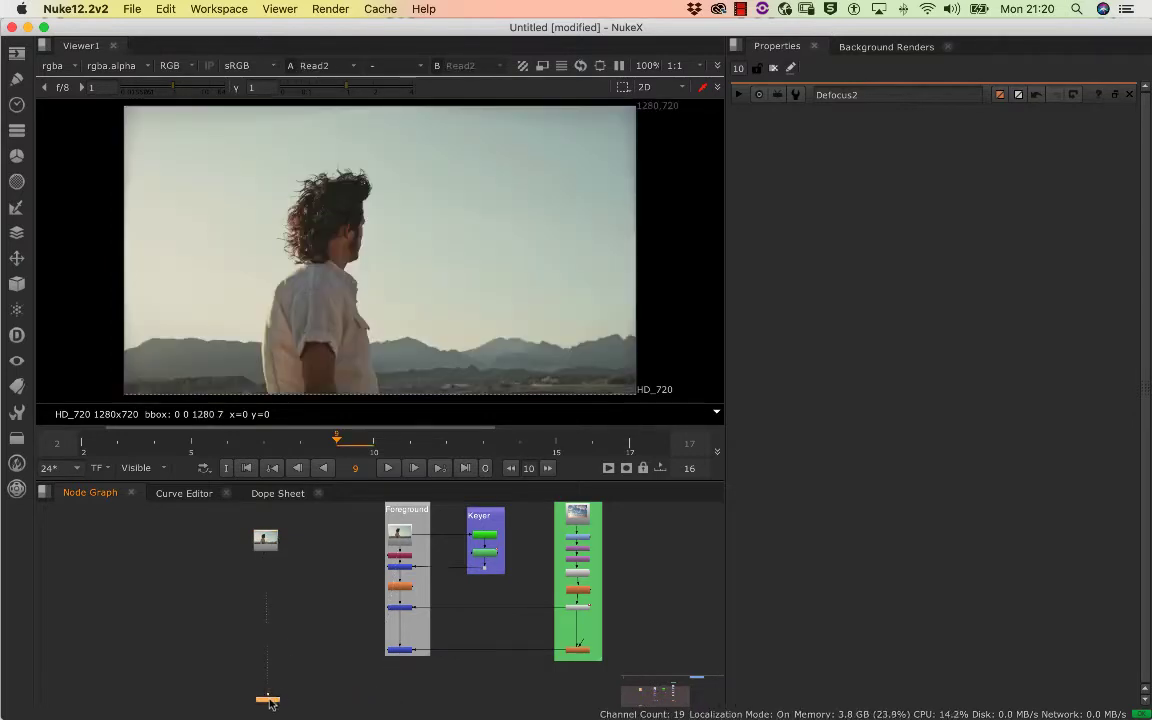
drag(269, 703, 225, 637)
Line up the Viewer node beneath the copied Read node, well clear of the Foreground backdrop
drag(269, 554, 398, 511)
scroll(324, 617, up, 4)
scroll(347, 558, down, 2)
drag(282, 514, 294, 589)
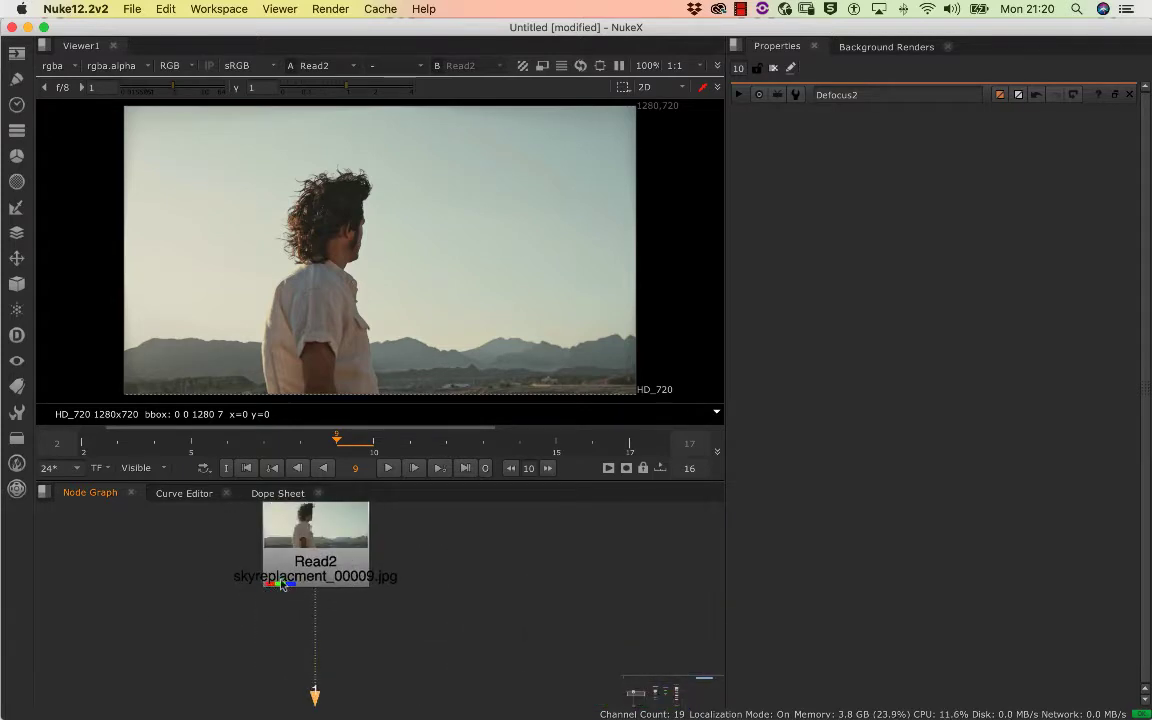
scroll(316, 575, down, 6)
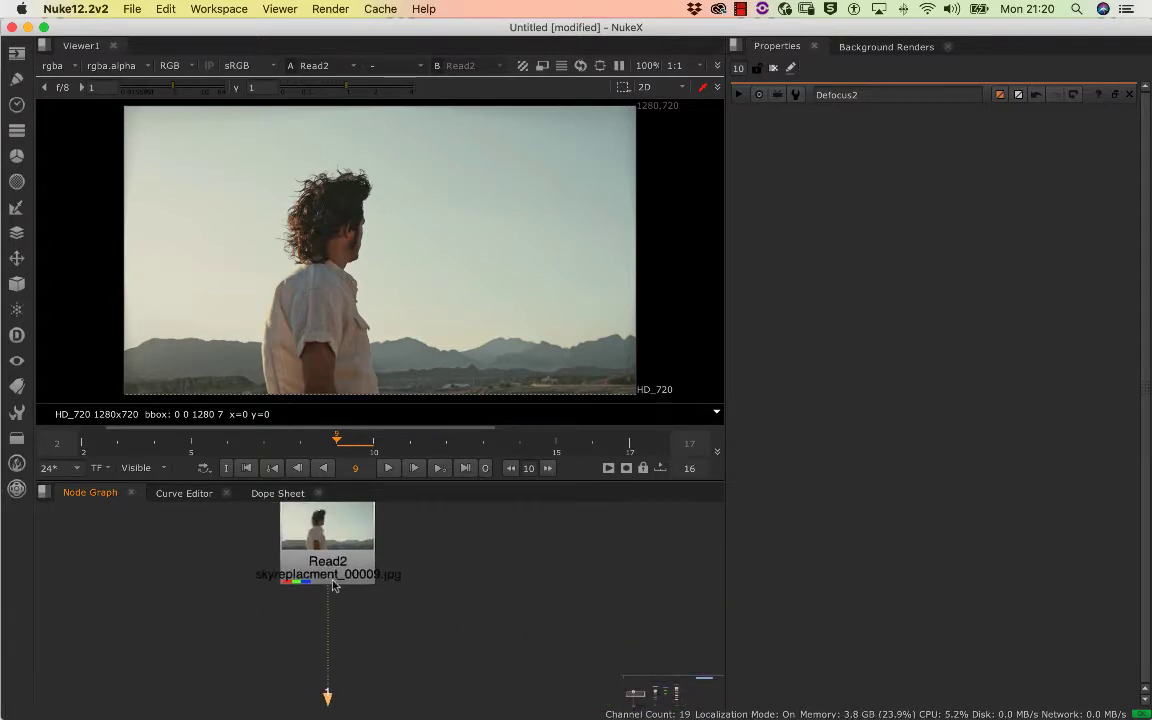
drag(267, 587, 237, 500)
mouse_move(300, 668)
mouse_down()
mouse_move(300, 627)
mouse_move(293, 645)
mouse_up()
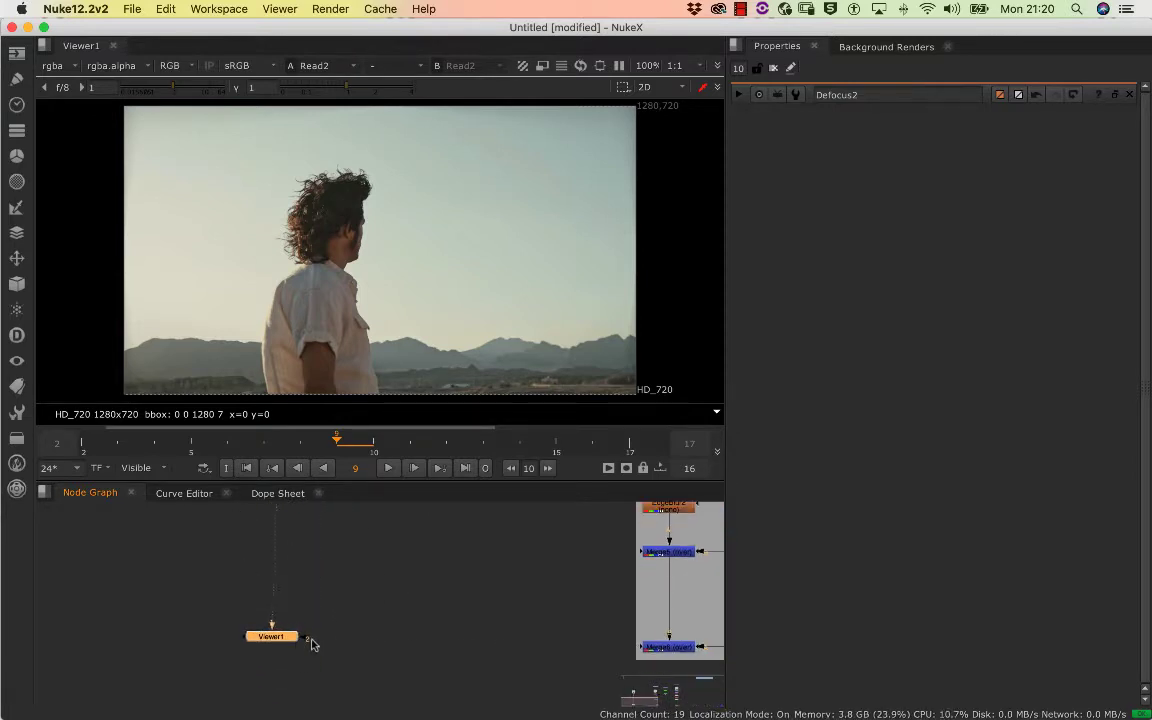
drag(293, 504, 285, 645)
drag(267, 551, 261, 547)
drag(187, 558, 54, 540)
drag(267, 563, 164, 580)
scroll(225, 611, down, 2)
scroll(164, 580, down, 1)
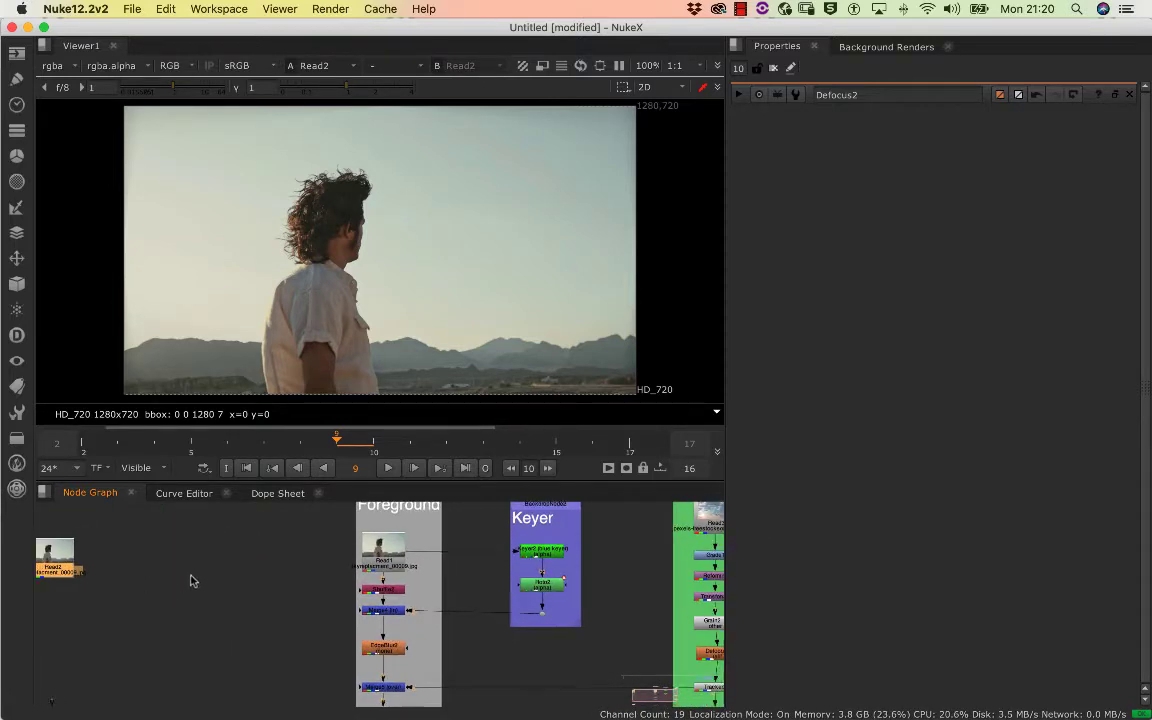
Widen the viewer and node graph area and reposition the copied Read node above the Viewer node
mouse_move(726, 478)
mouse_down()
mouse_move(753, 476)
mouse_move(712, 464)
mouse_up()
drag(352, 579, 449, 604)
scroll(278, 579, up, 5)
scroll(288, 590, down, 5)
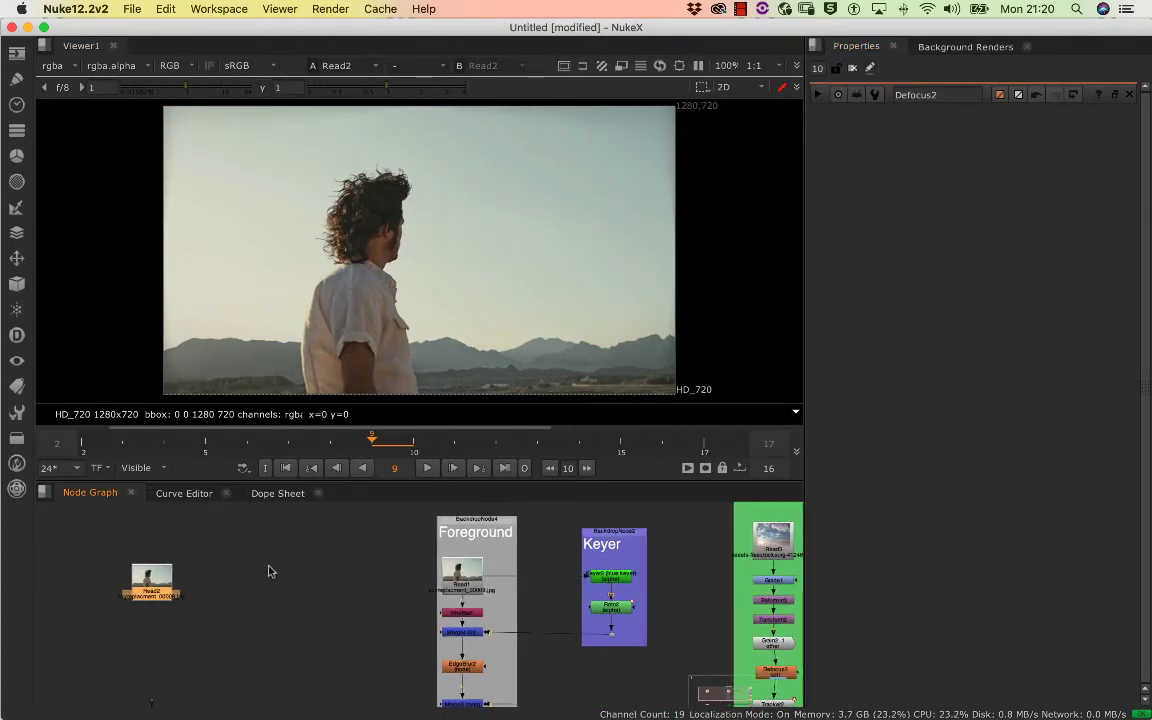
drag(286, 567, 291, 555)
click(205, 559)
click(166, 576)
drag(164, 577, 216, 558)
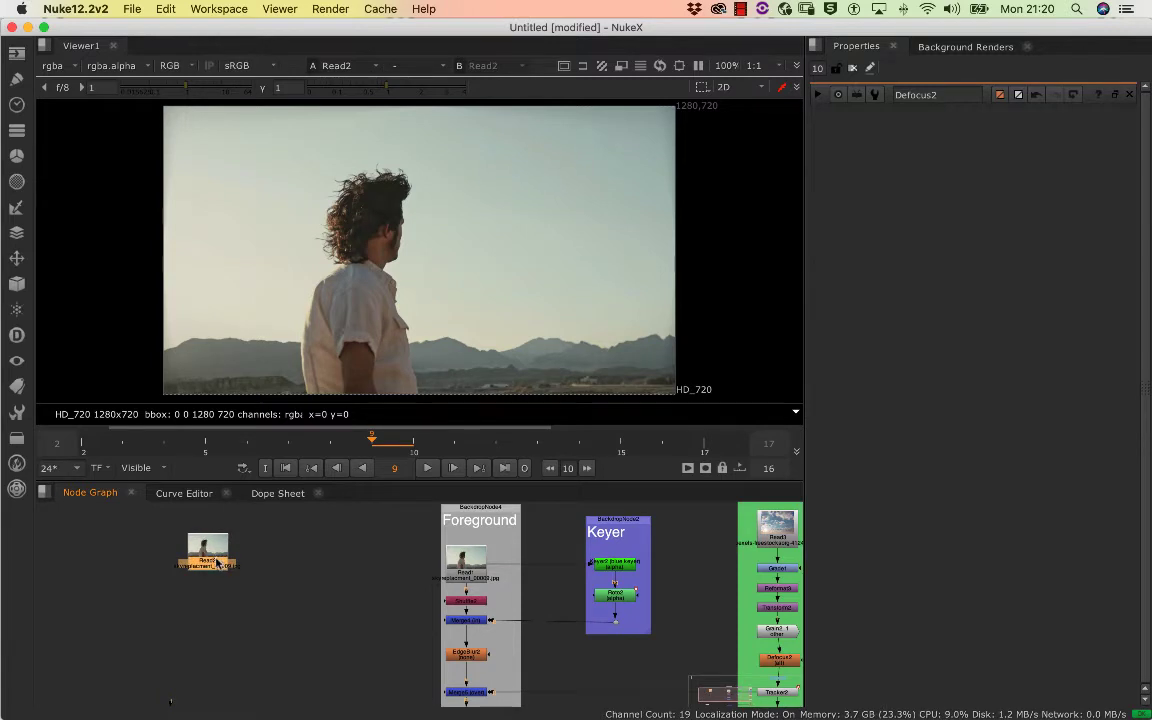
Play the source footage while examining the man and the horizon, and return the playhead to frame 2
click(425, 468)
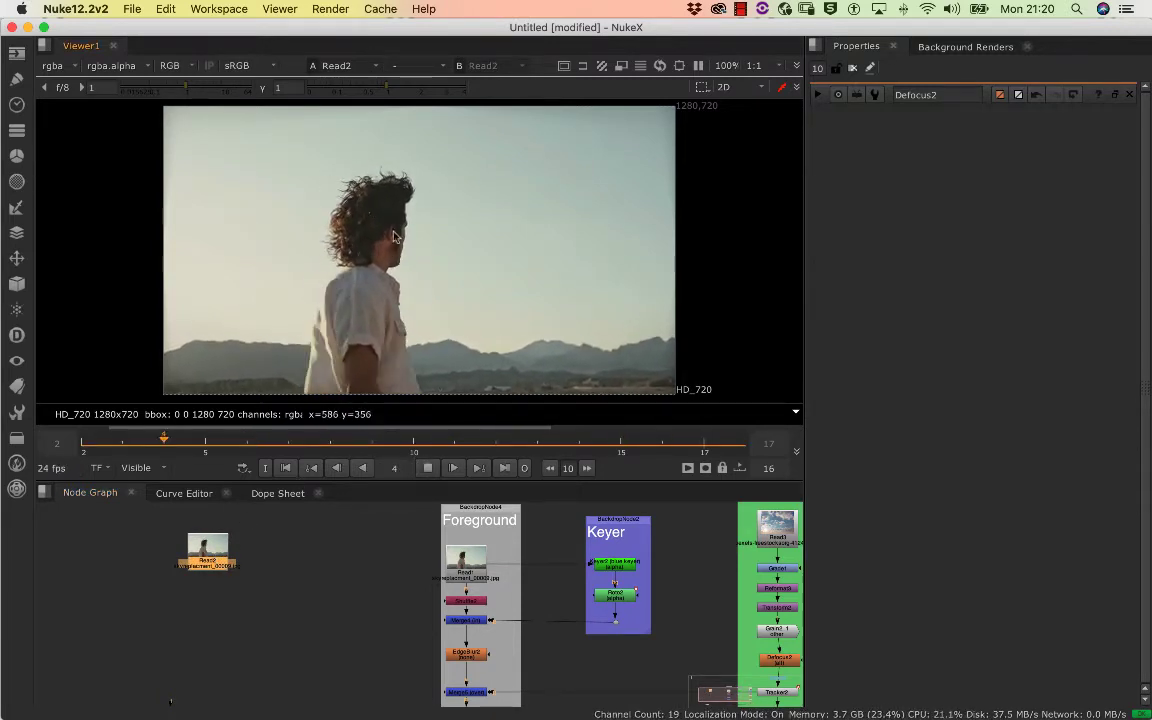
scroll(375, 254, down, 2)
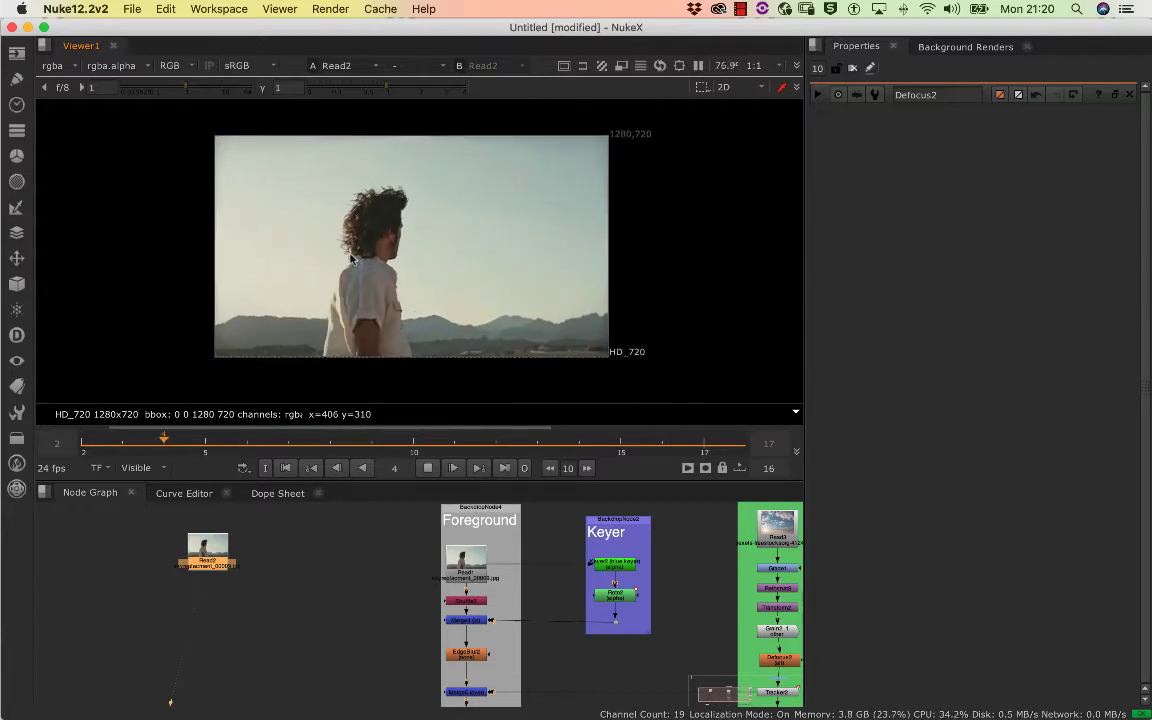
scroll(314, 246, up, 2)
scroll(314, 246, up, 3)
scroll(340, 240, down, 3)
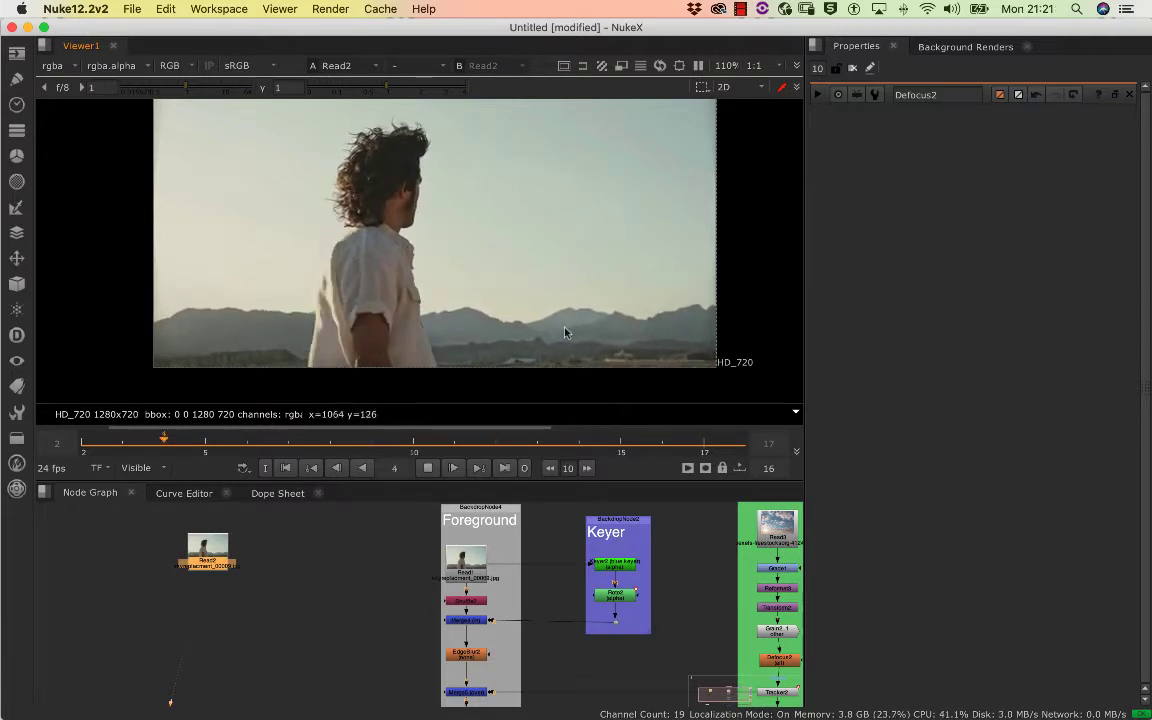
click(430, 468)
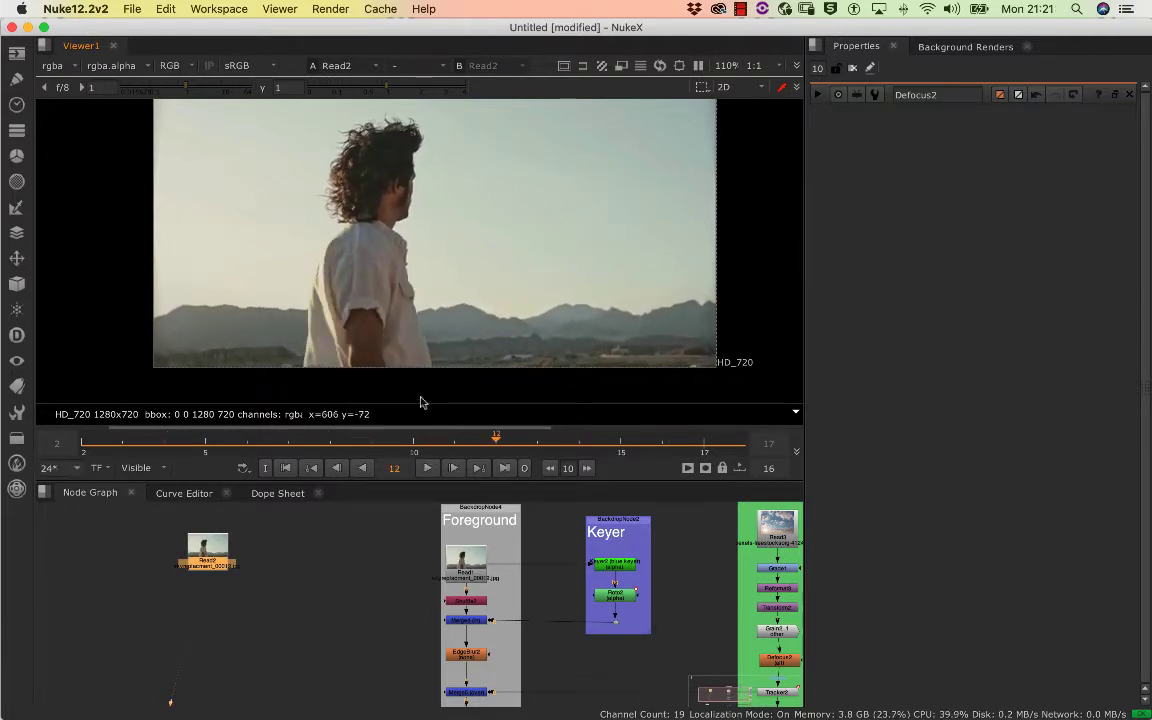
drag(441, 441, 82, 446)
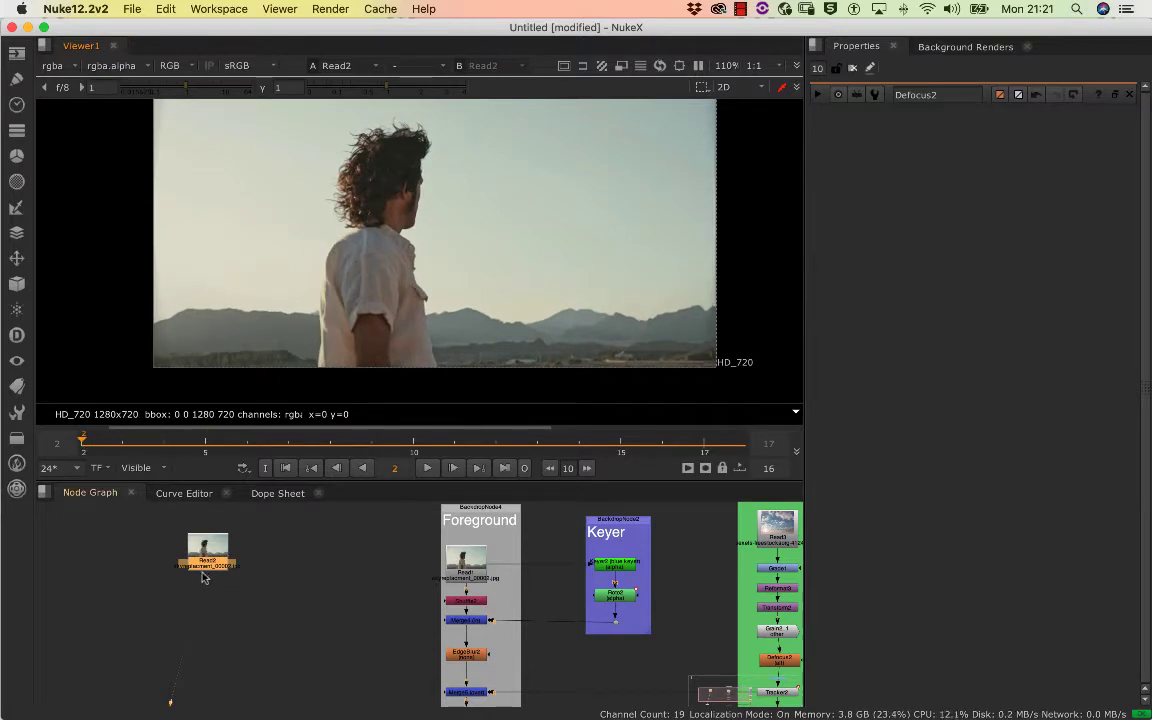
Add a Shuffle node after the copied Read node and set its rgba.alpha output to white
key(Tab)
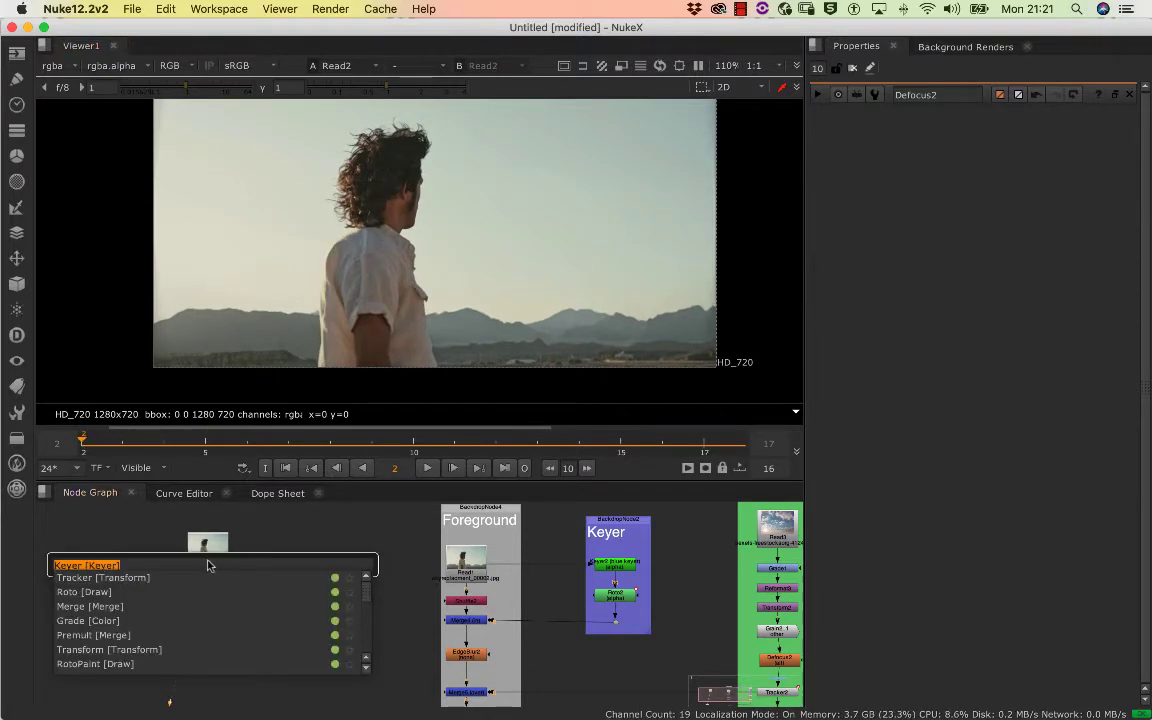
text(s)
click(97, 592)
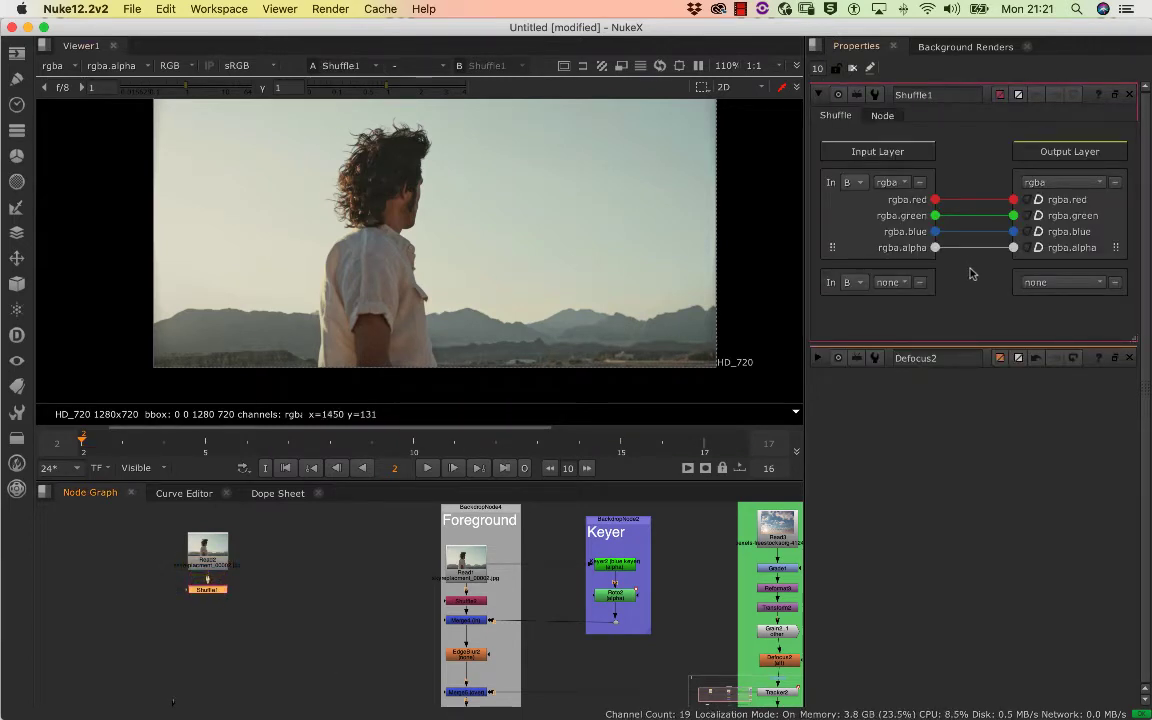
click(1038, 249)
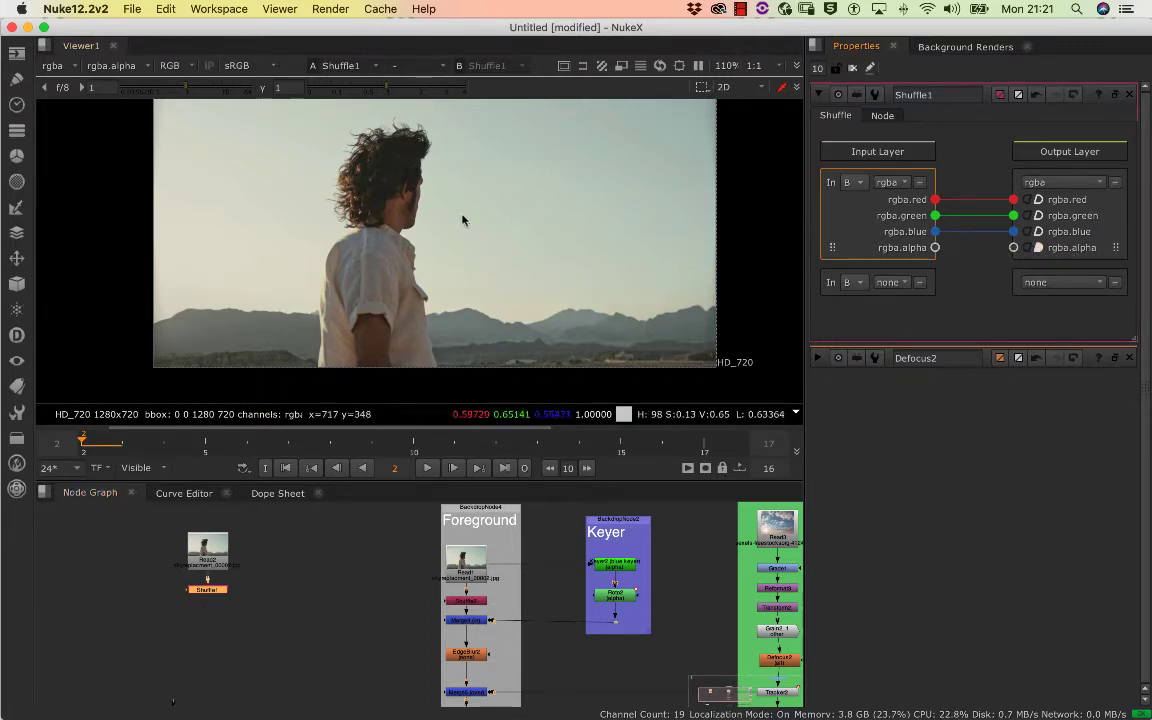
Toggle the viewer between alpha and colour to check the Shuffle node's alpha channel
key(a)
key(a)
key(a)
key(a)
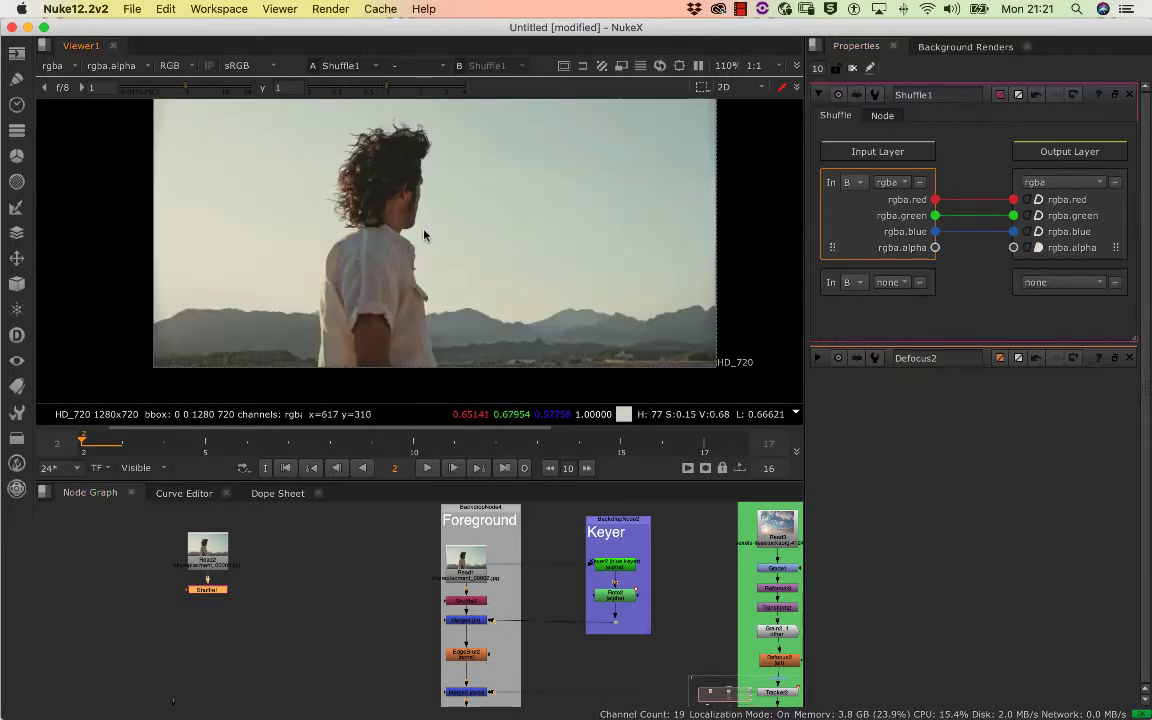
key(a)
key(a)
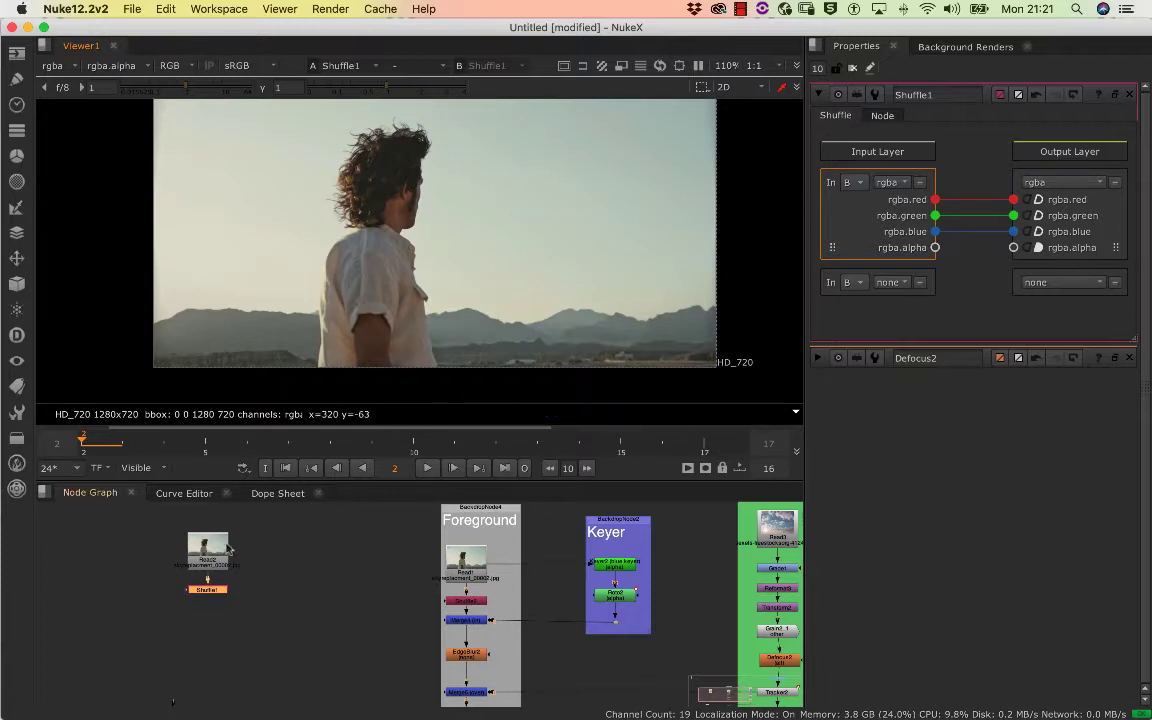
Nudge the copied Read node up from the Shuffle and examine the footage up close, including its green channel
double_click(206, 568)
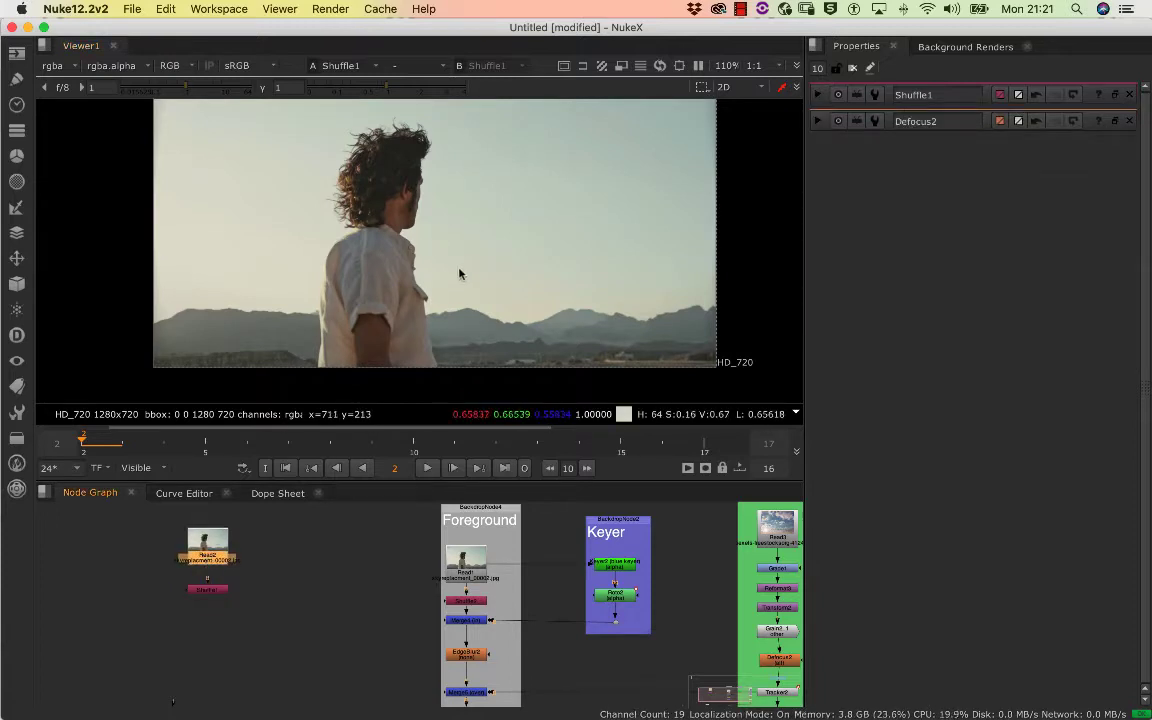
scroll(463, 273, up, 2)
scroll(473, 283, down, 3)
scroll(463, 287, up, 2)
scroll(473, 283, down, 2)
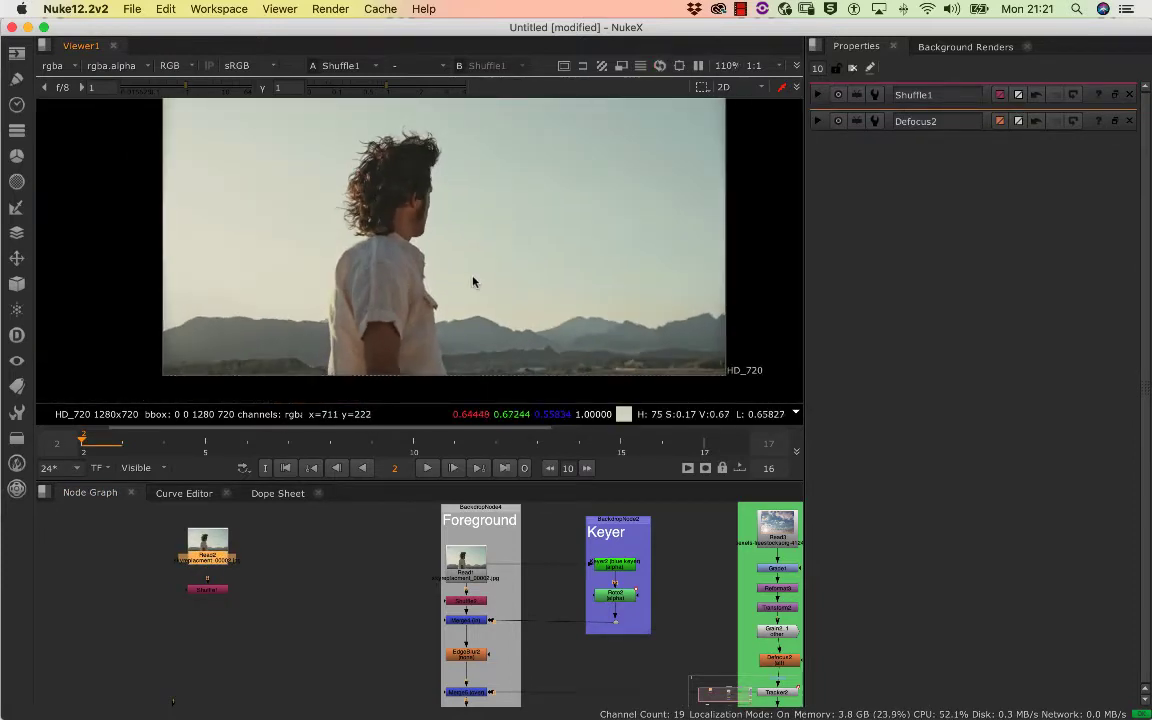
scroll(418, 289, down, 3)
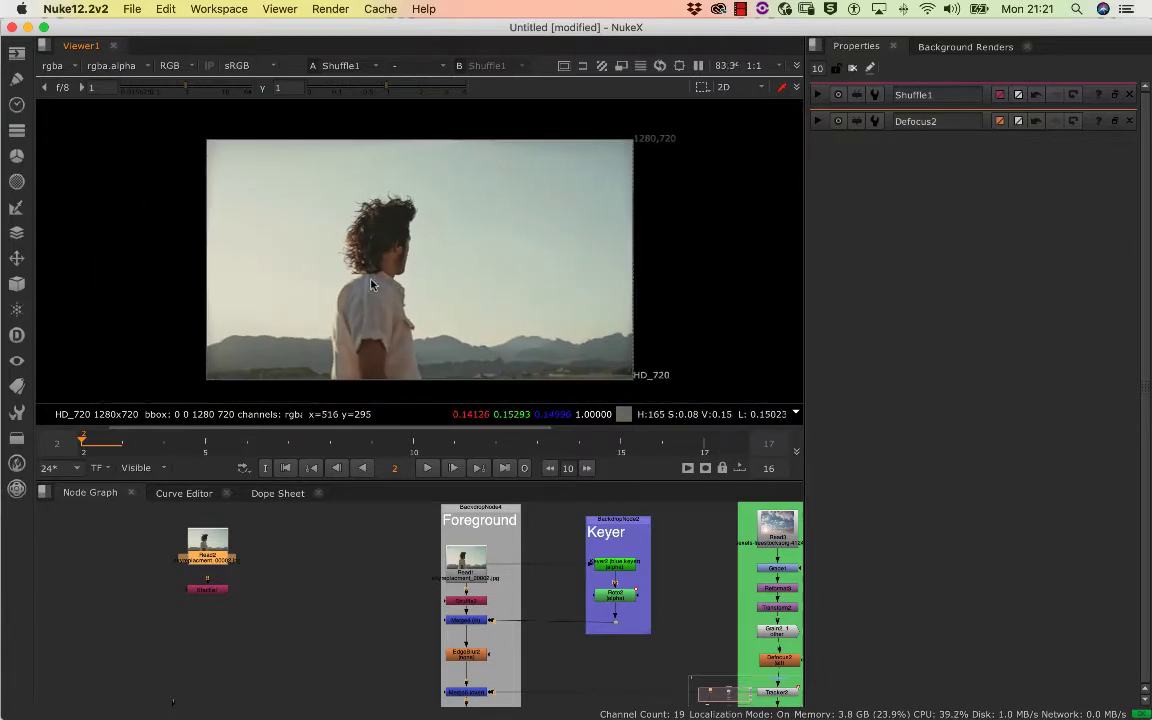
scroll(357, 275, up, 2)
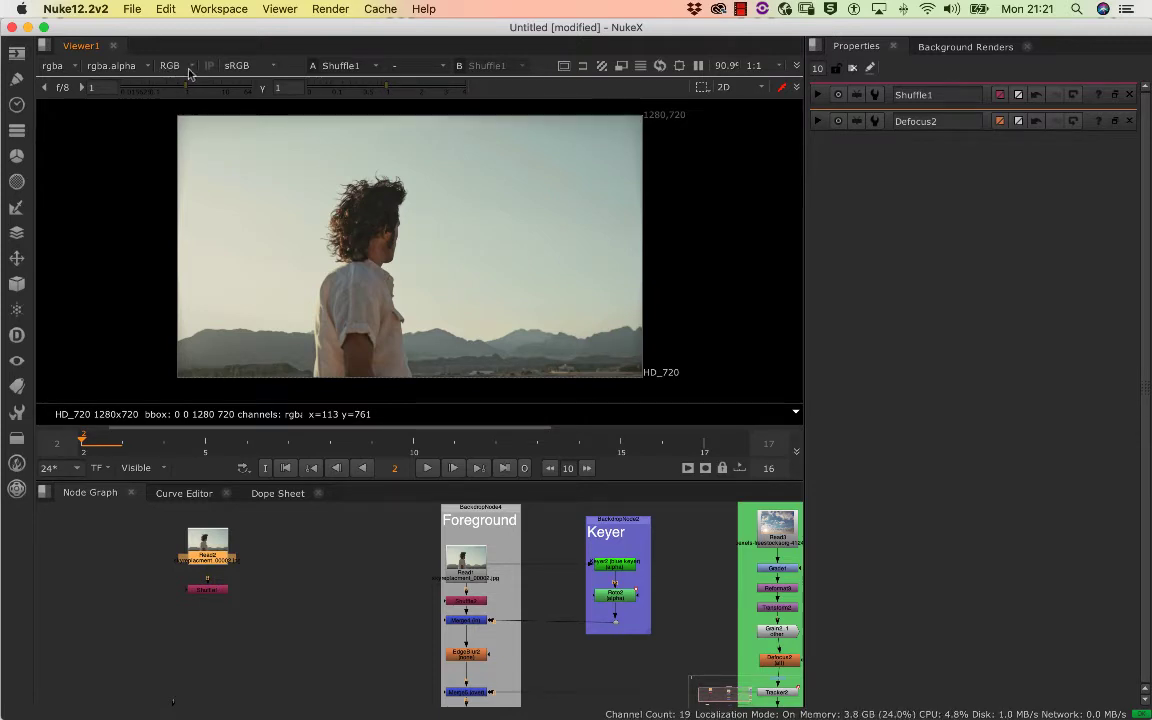
scroll(348, 238, up, 2)
scroll(372, 248, down, 2)
drag(371, 250, 304, 222)
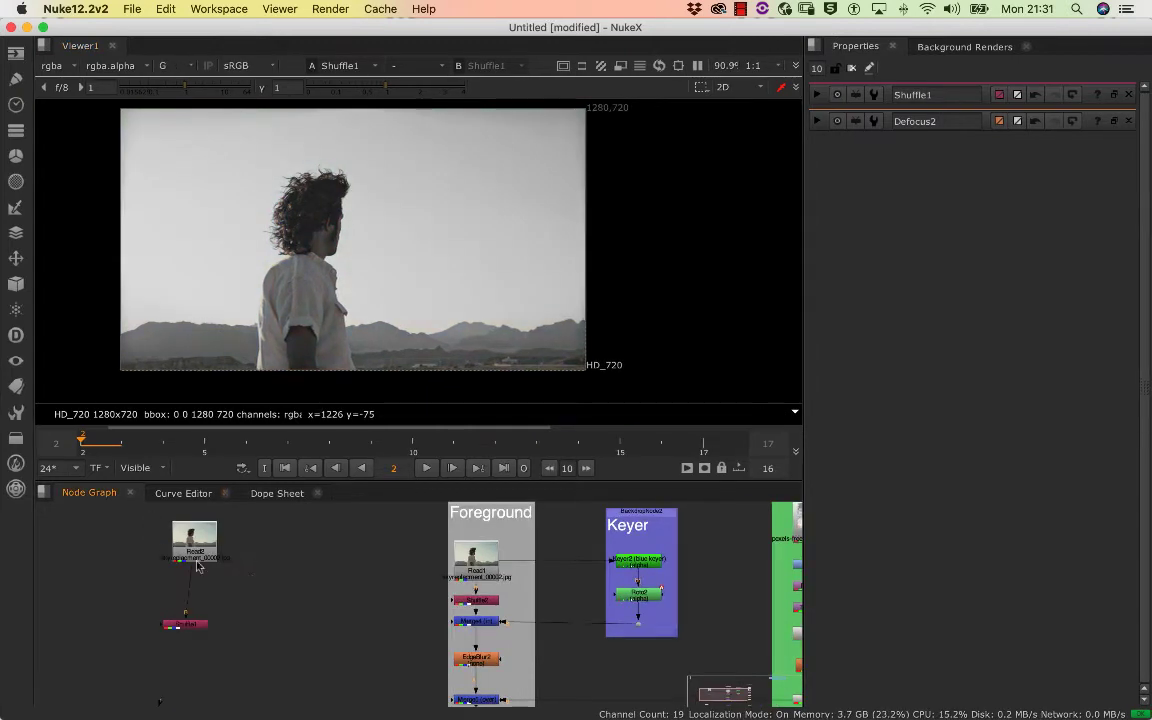
Select the copied Read node, check the alpha channel and return the viewer to full colour
click(207, 557)
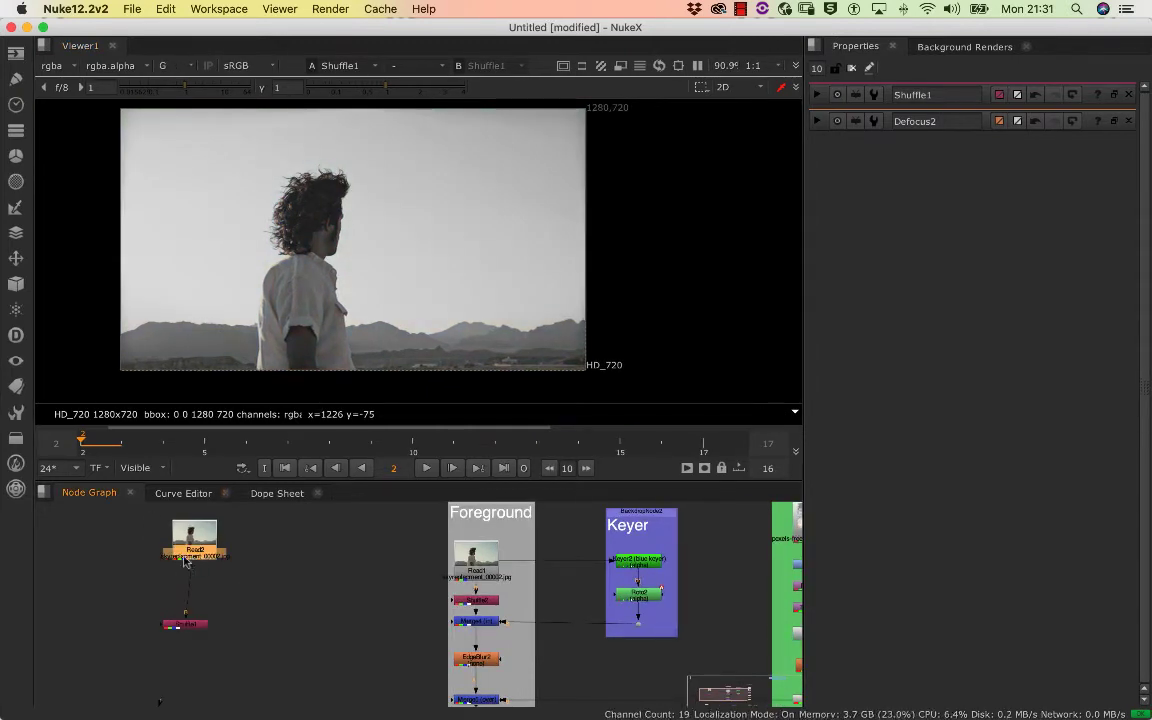
key(a)
key(a)
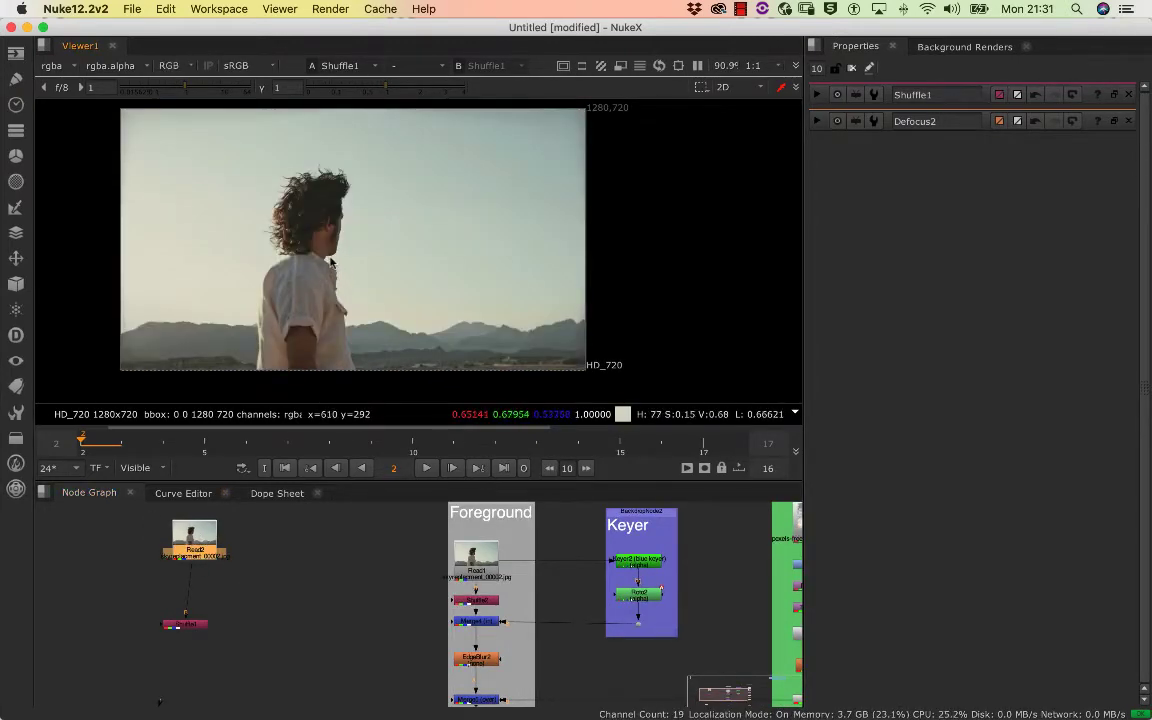
scroll(314, 270, up, 3)
scroll(319, 268, down, 3)
drag(335, 256, 392, 282)
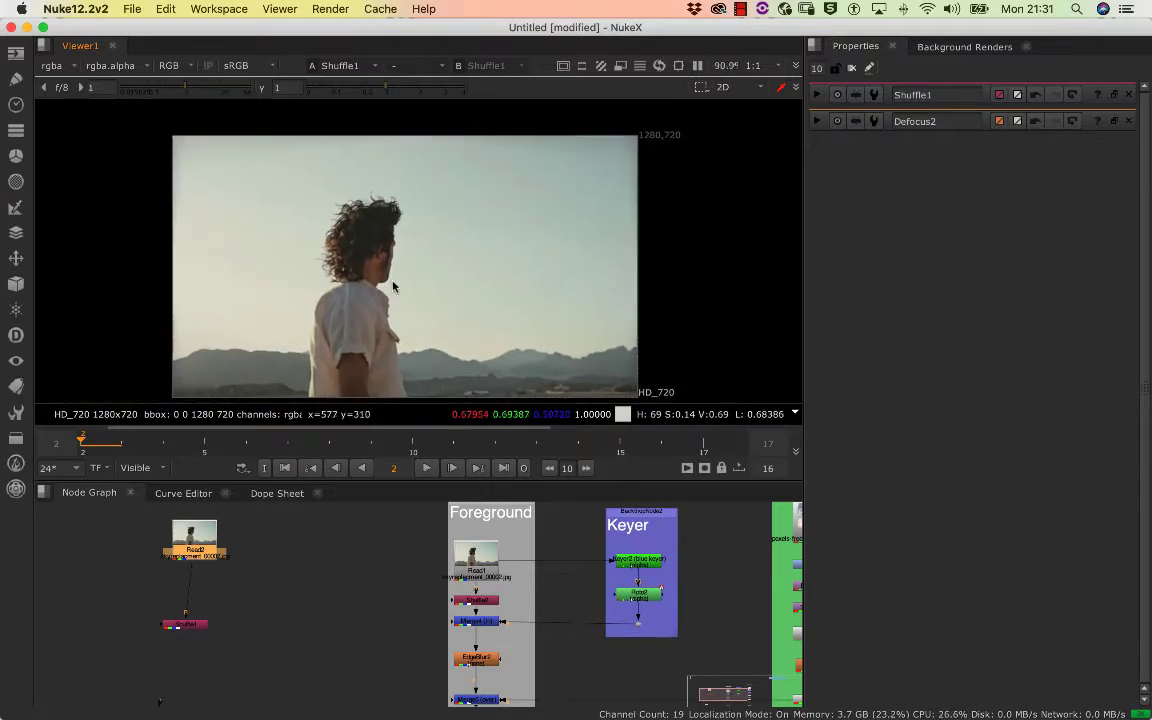
Enlarge the viewer's height over the node graph and inspect the man's silhouette against the sky
scroll(393, 287, up, 1)
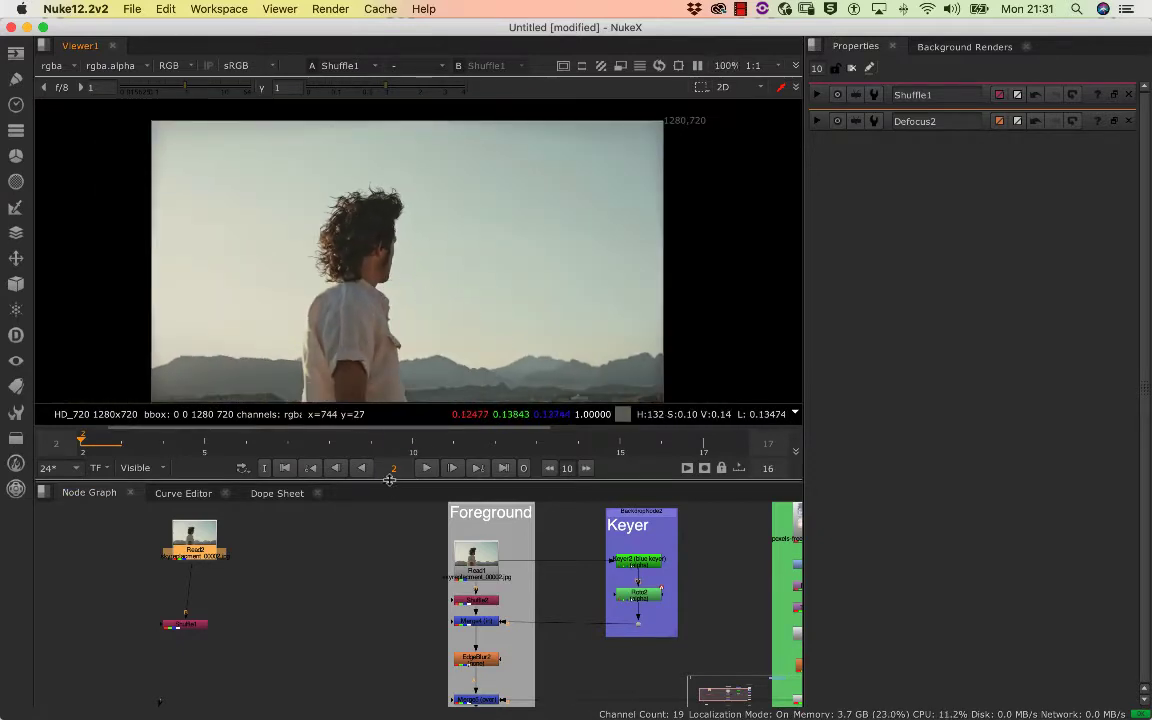
drag(390, 487, 390, 571)
scroll(431, 389, up, 5)
scroll(431, 389, down, 3)
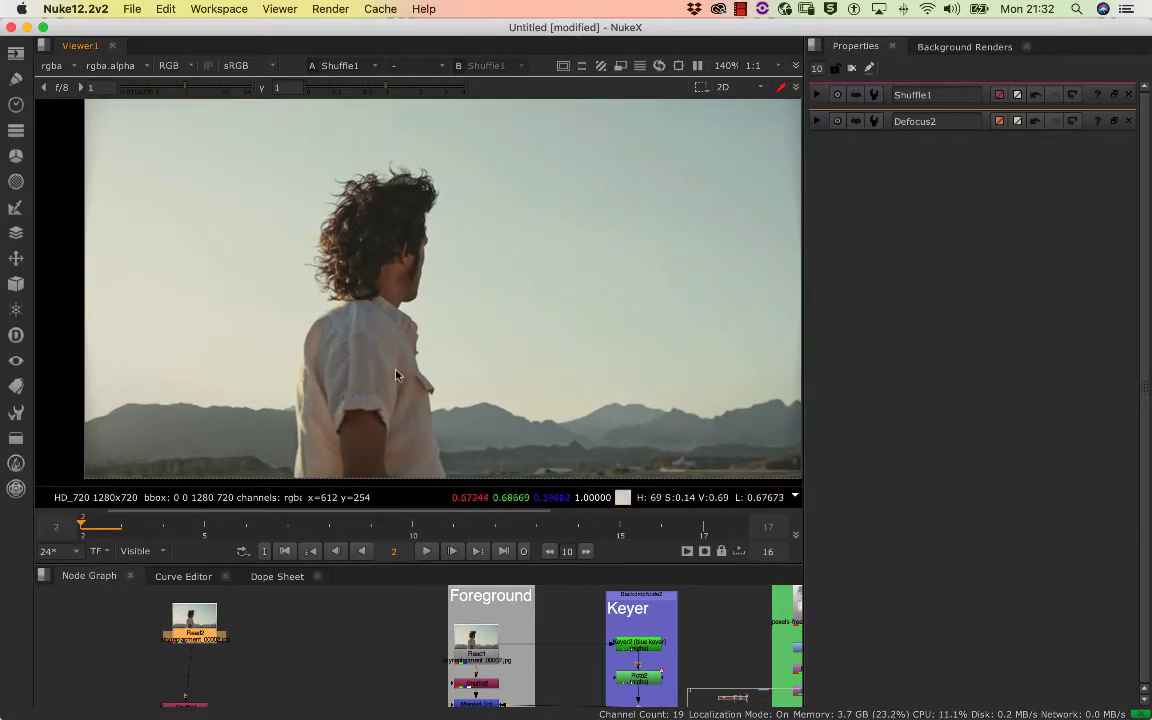
scroll(395, 374, down, 2)
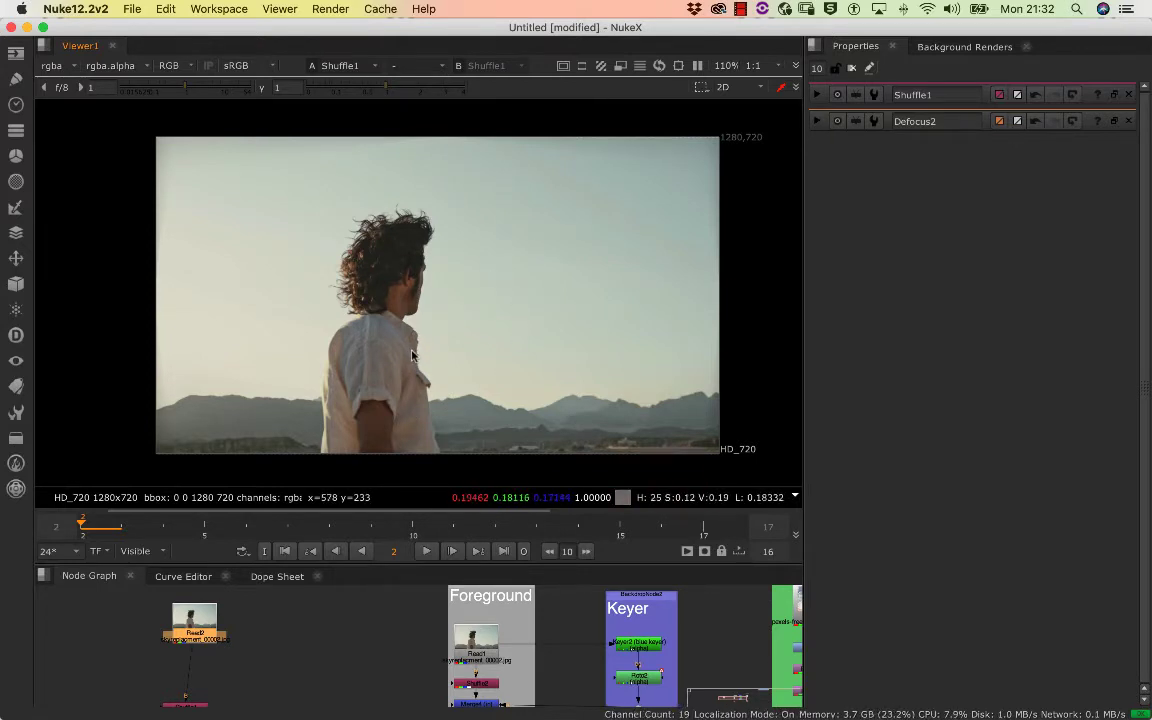
Display the footage's red channel and examine the sky's tonal detail up close
key(r)
drag(369, 281, 337, 253)
scroll(336, 255, down, 2)
scroll(335, 258, up, 1)
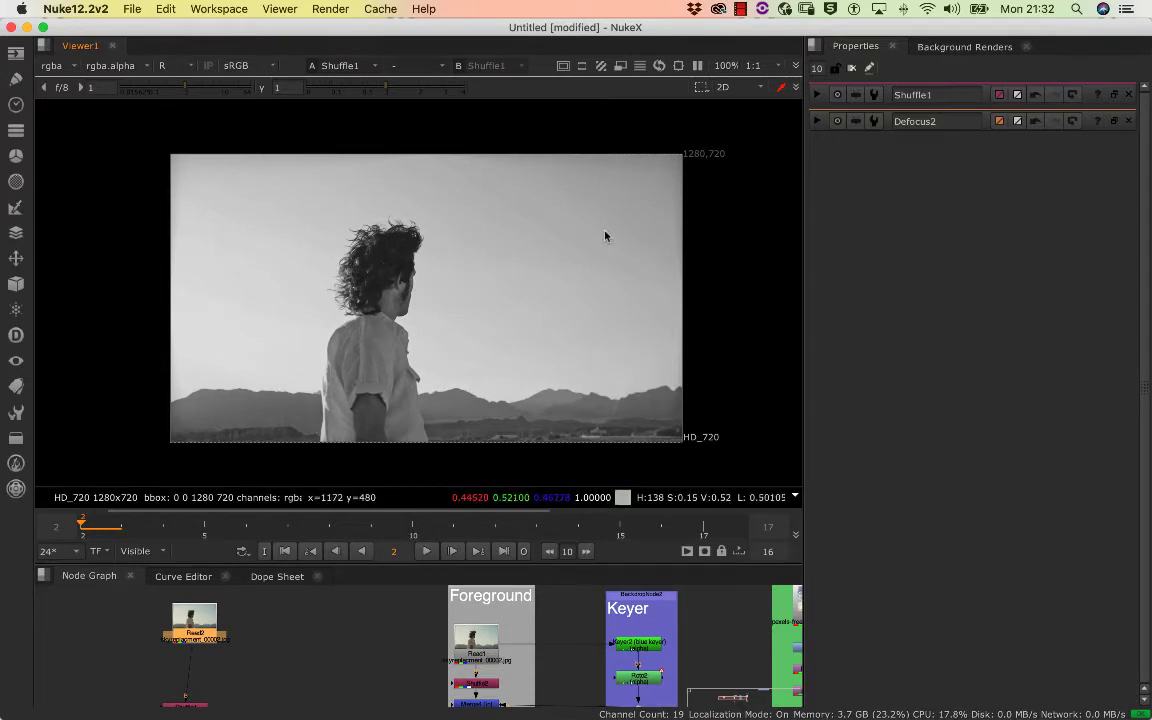
scroll(605, 236, up, 20)
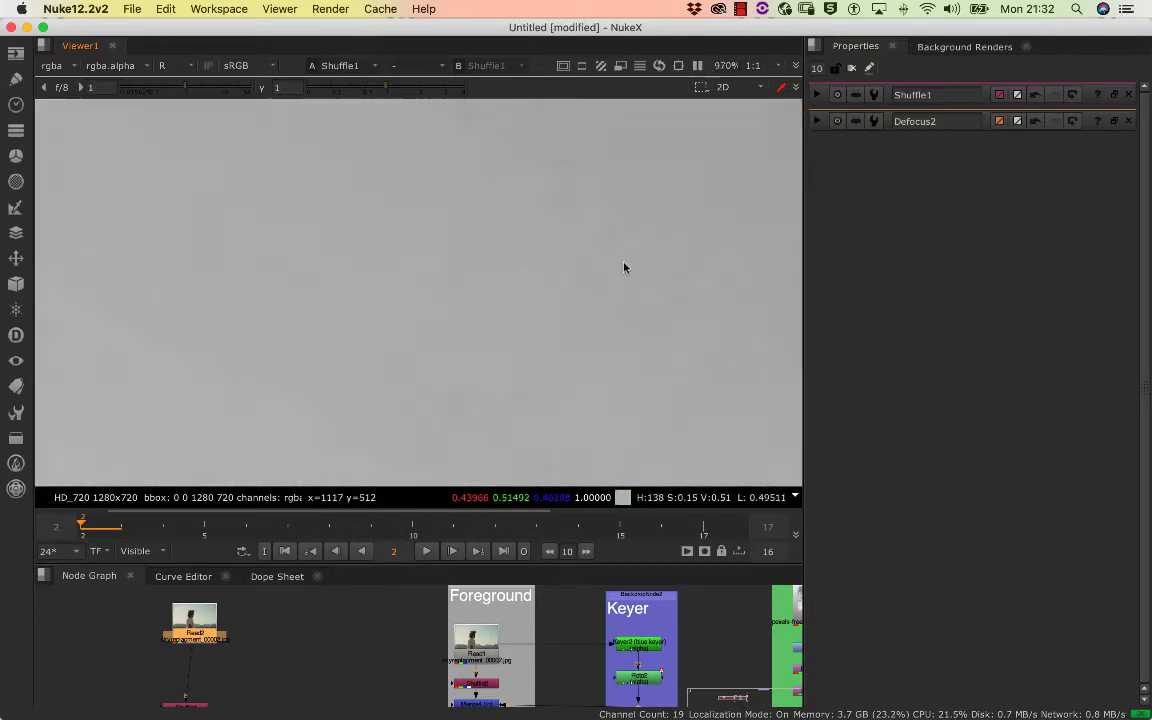
scroll(600, 280, down, 8)
scroll(609, 275, up, 3)
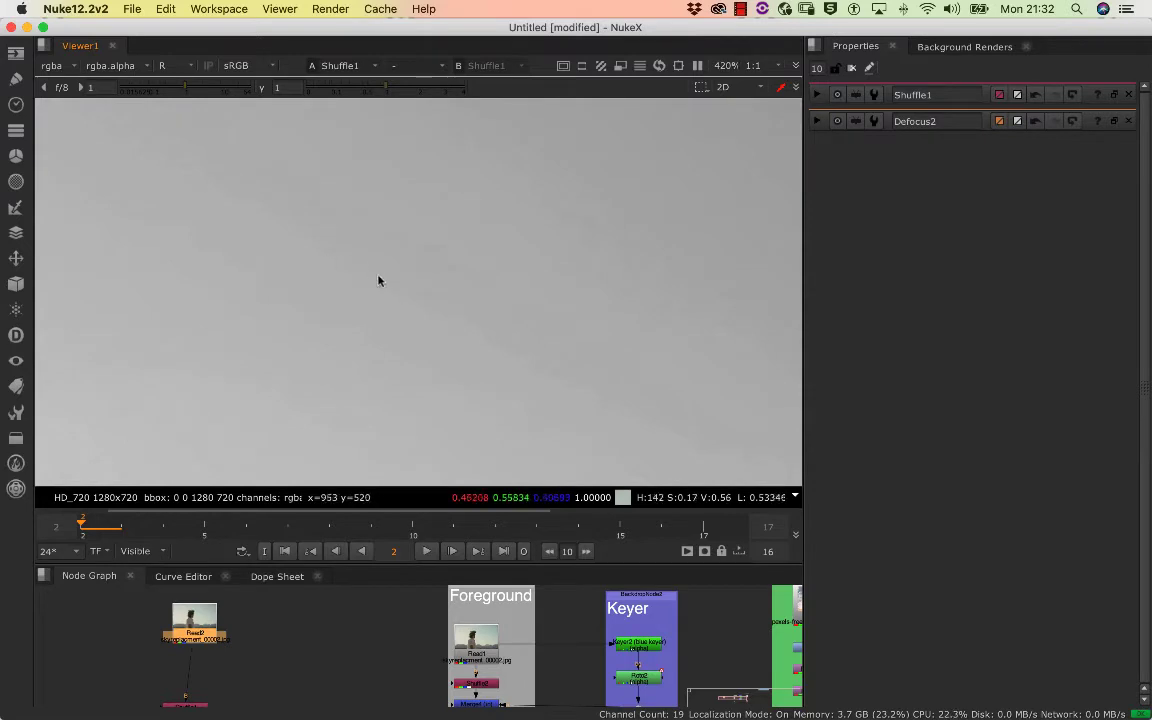
Centre the whole plate in the viewer and compare its green channel with its blue channel
scroll(378, 324, down, 8)
scroll(380, 324, up, 4)
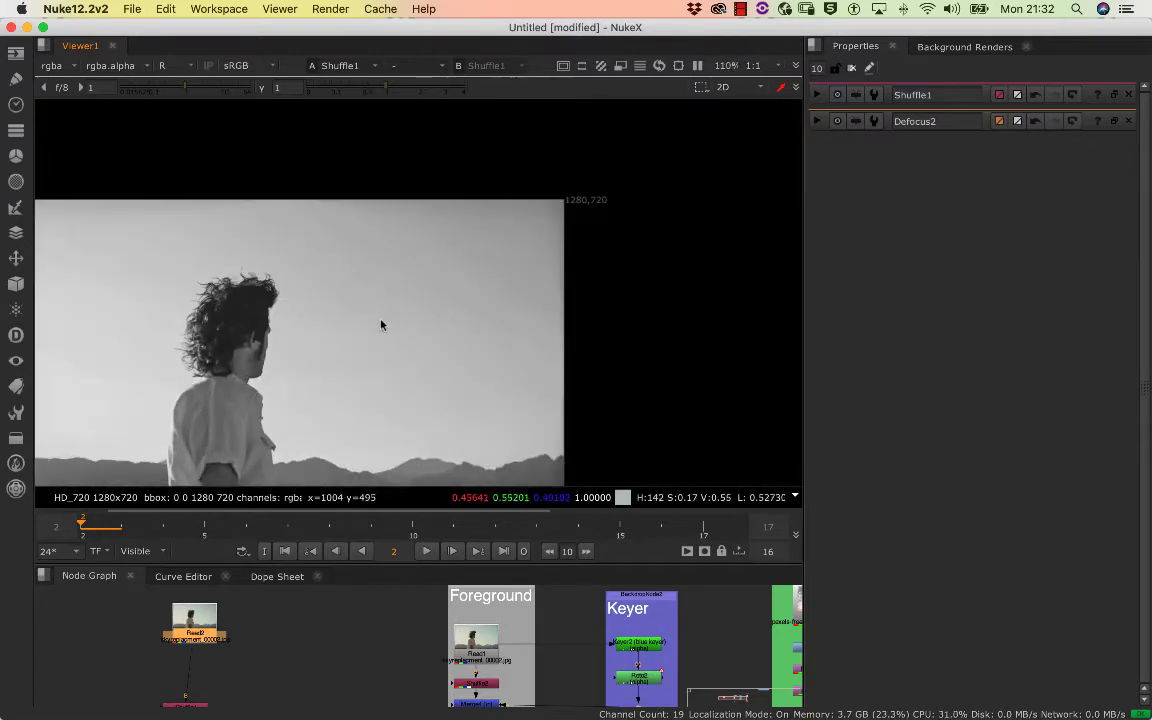
scroll(378, 317, down, 1)
drag(378, 317, 432, 262)
key(g)
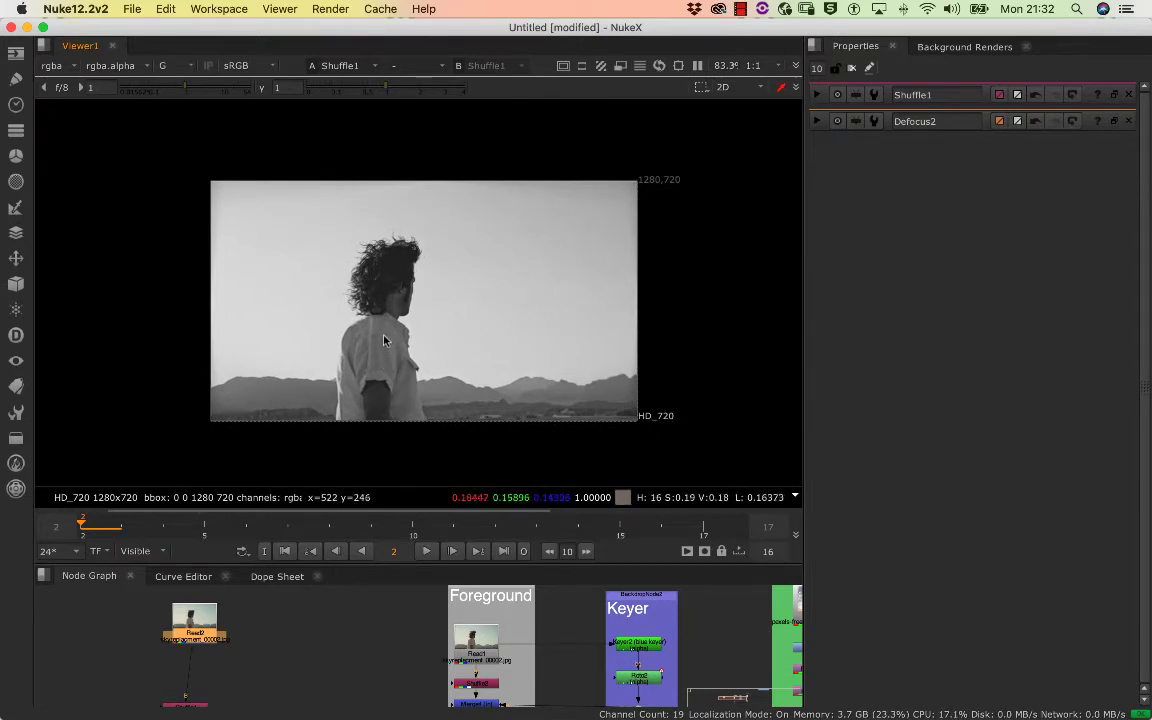
key(b)
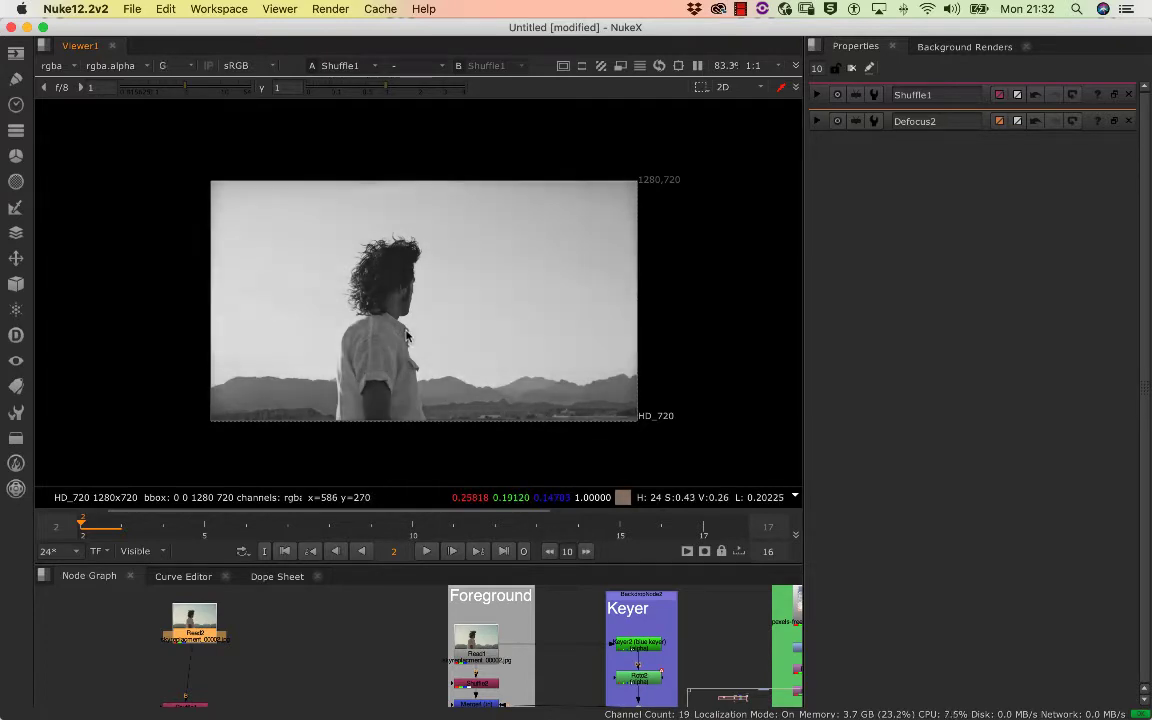
key(b)
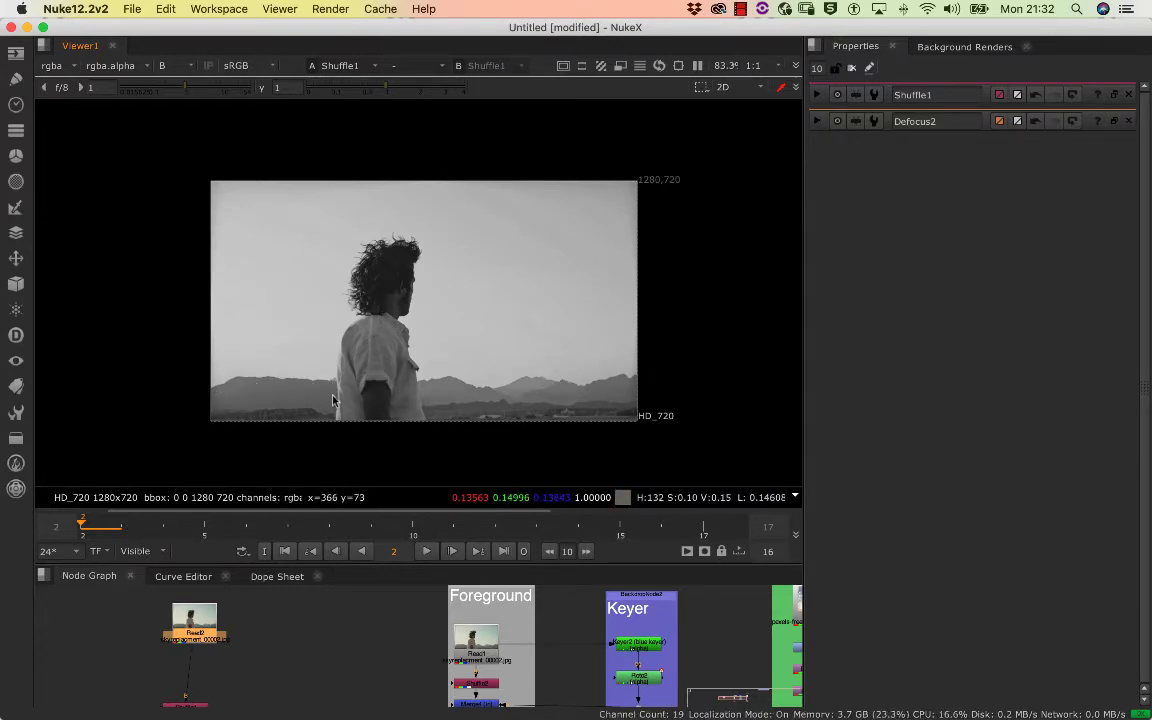
Cycle through the footage's red, green and blue channels and inspect the man's silhouette in the blue channel
key(r)
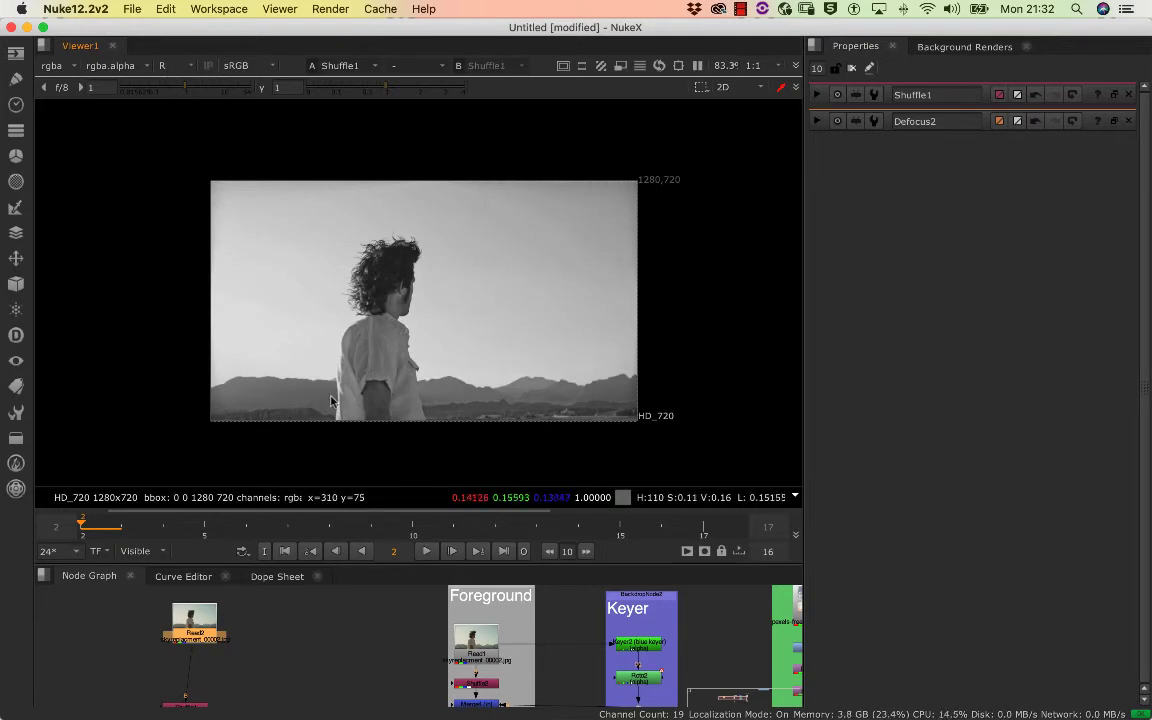
key(g)
key(b)
key(b)
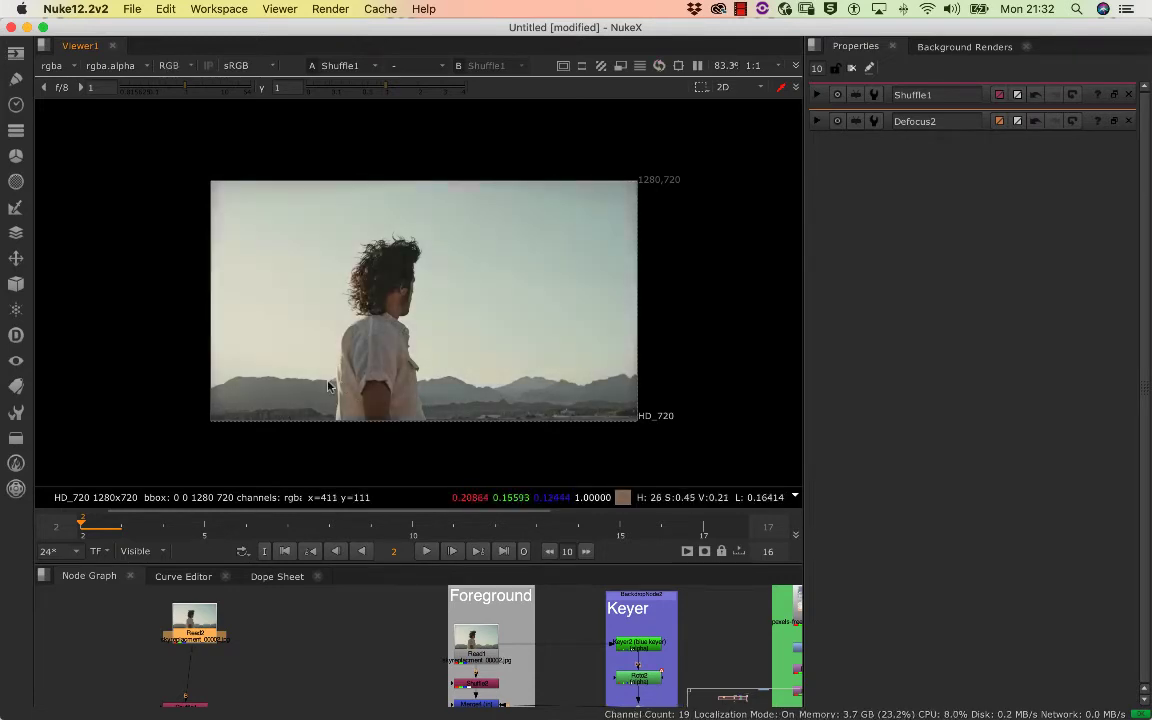
key(b)
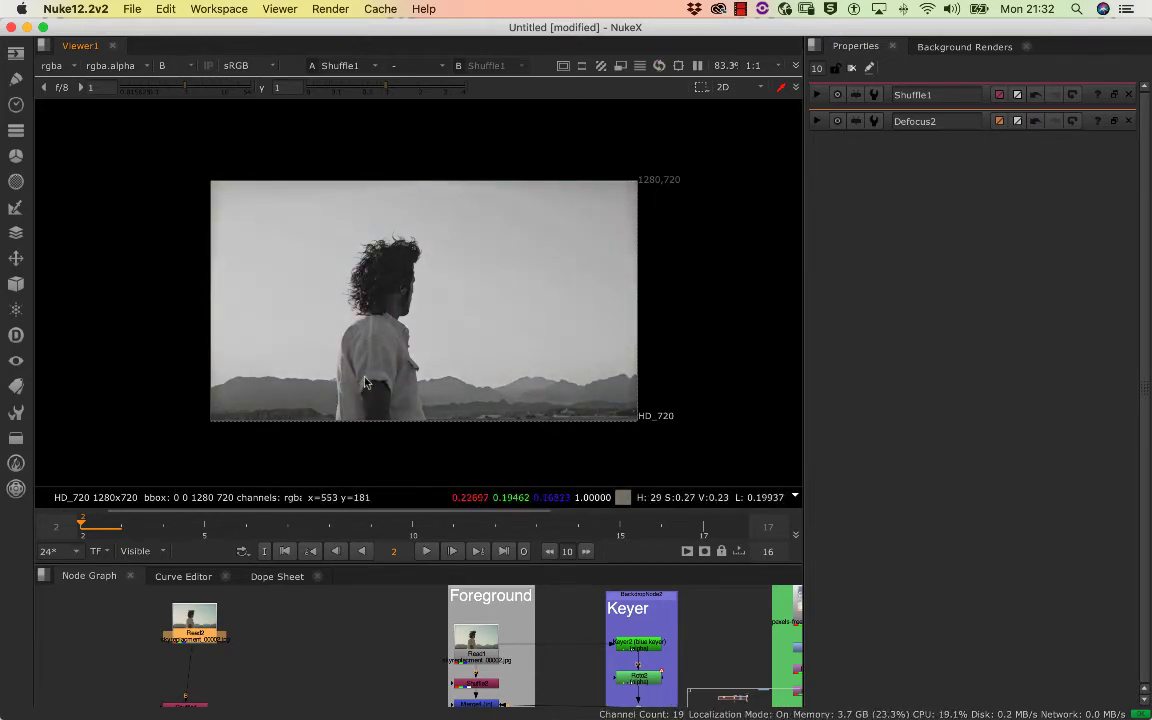
scroll(453, 305, down, 1)
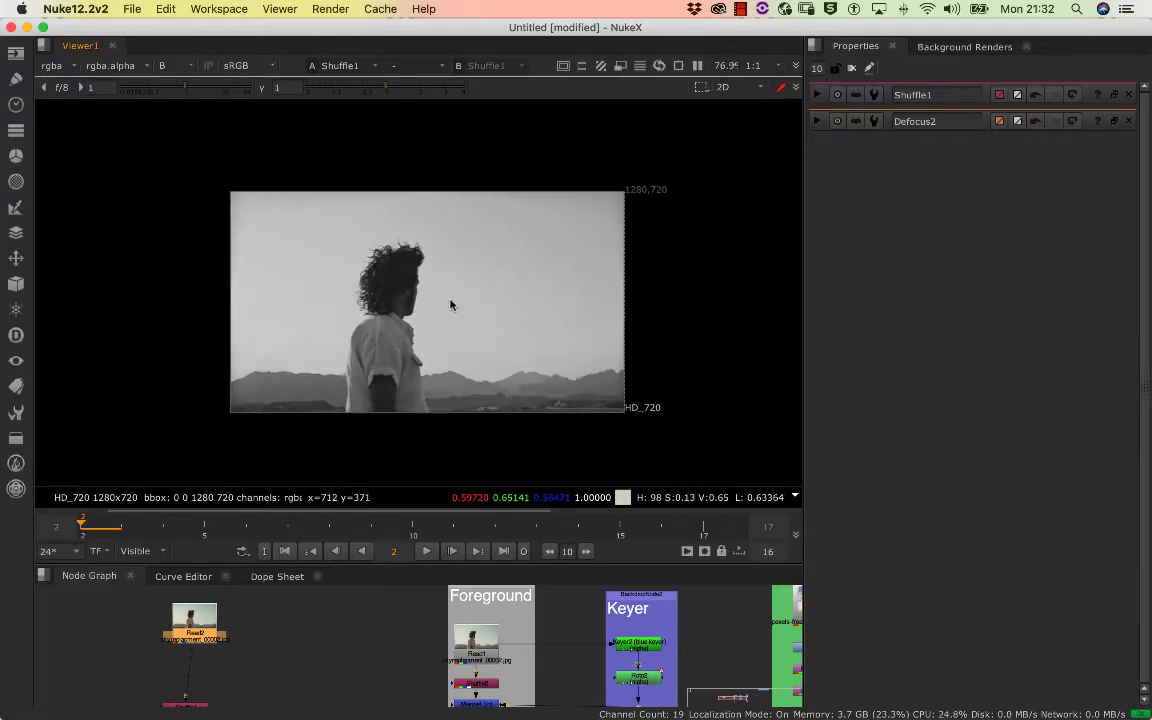
drag(448, 294, 409, 284)
scroll(409, 283, up, 3)
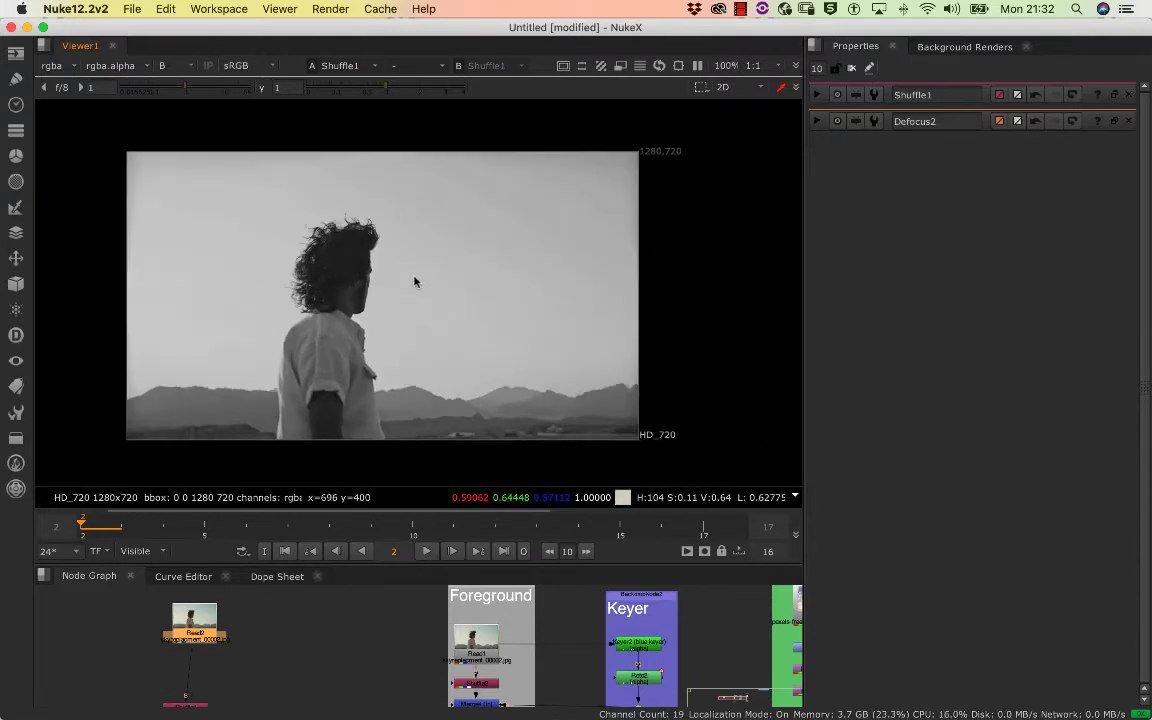
scroll(408, 284, down, 2)
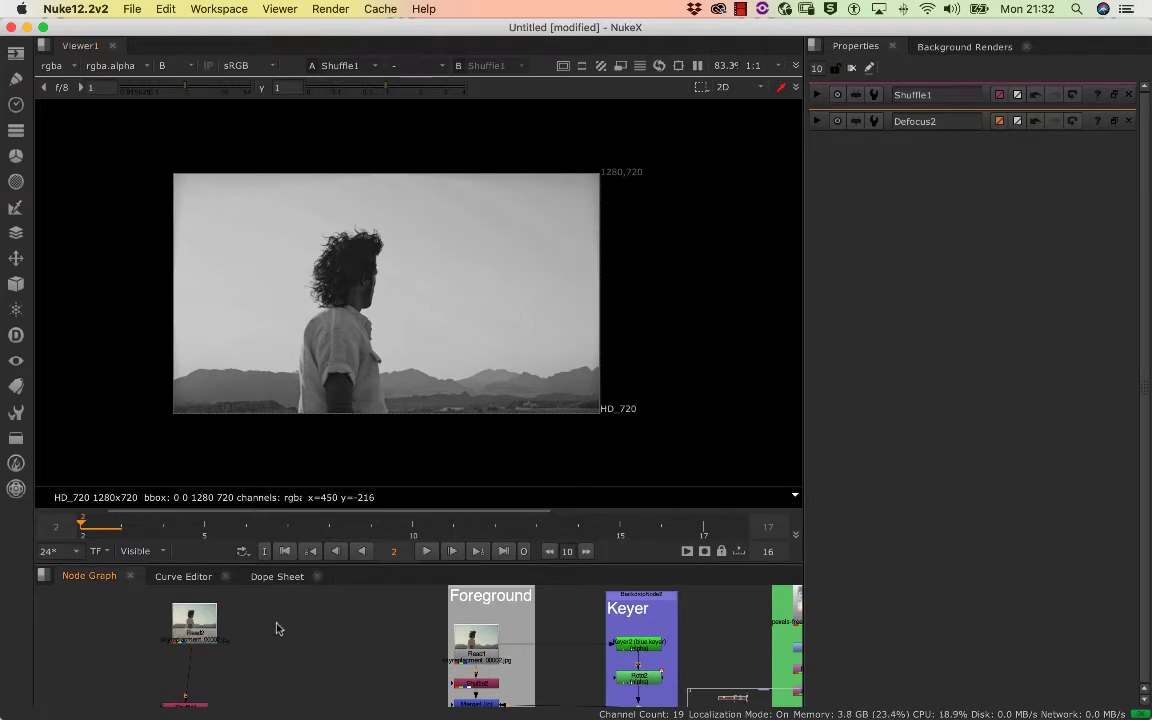
Align the Shuffle node directly beneath the copied Read node and open the Shuffle's properties
scroll(279, 629, down, 3)
drag(234, 612, 316, 617)
scroll(316, 617, up, 2)
drag(345, 671, 288, 589)
scroll(294, 632, up, 4)
drag(242, 640, 228, 696)
double_click(268, 676)
scroll(330, 636, up, 1)
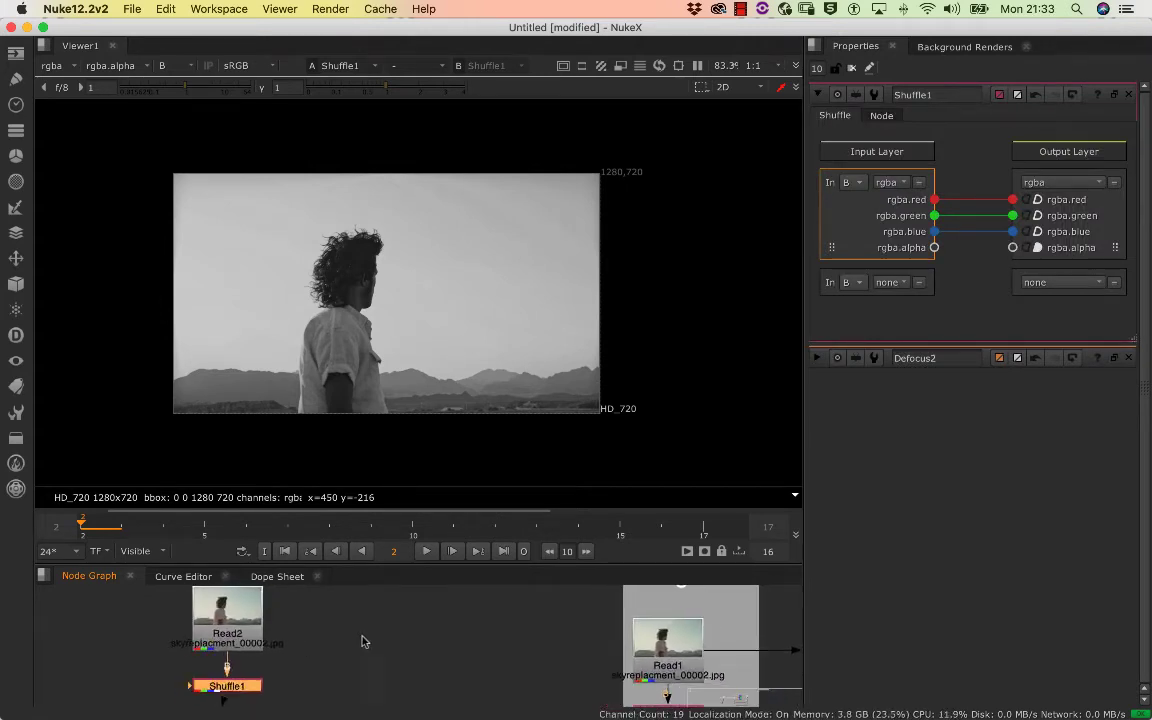
Enlarge the node graph's height below the viewer, keeping the copied Read and Shuffle nodes in view beside the Foreground group
scroll(358, 639, down, 2)
drag(325, 634, 182, 661)
scroll(226, 635, down, 2)
scroll(198, 679, down, 1)
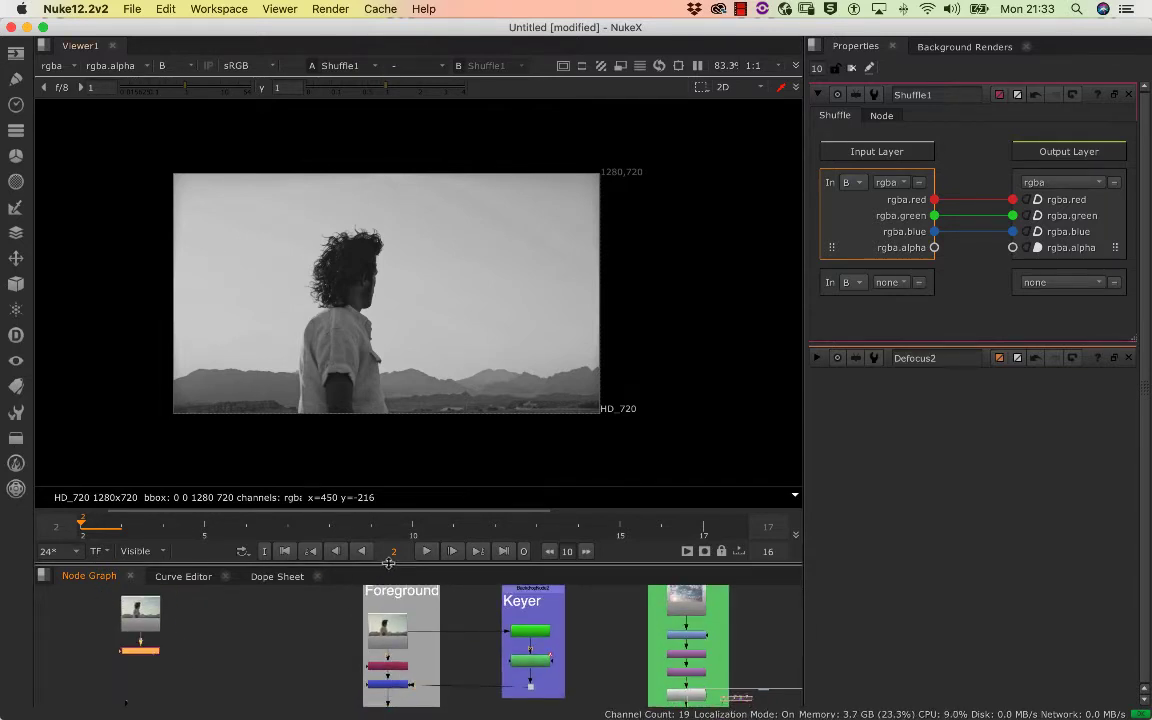
drag(389, 564, 377, 469)
drag(305, 572, 278, 628)
drag(183, 607, 226, 577)
scroll(264, 592, up, 2)
scroll(254, 577, down, 1)
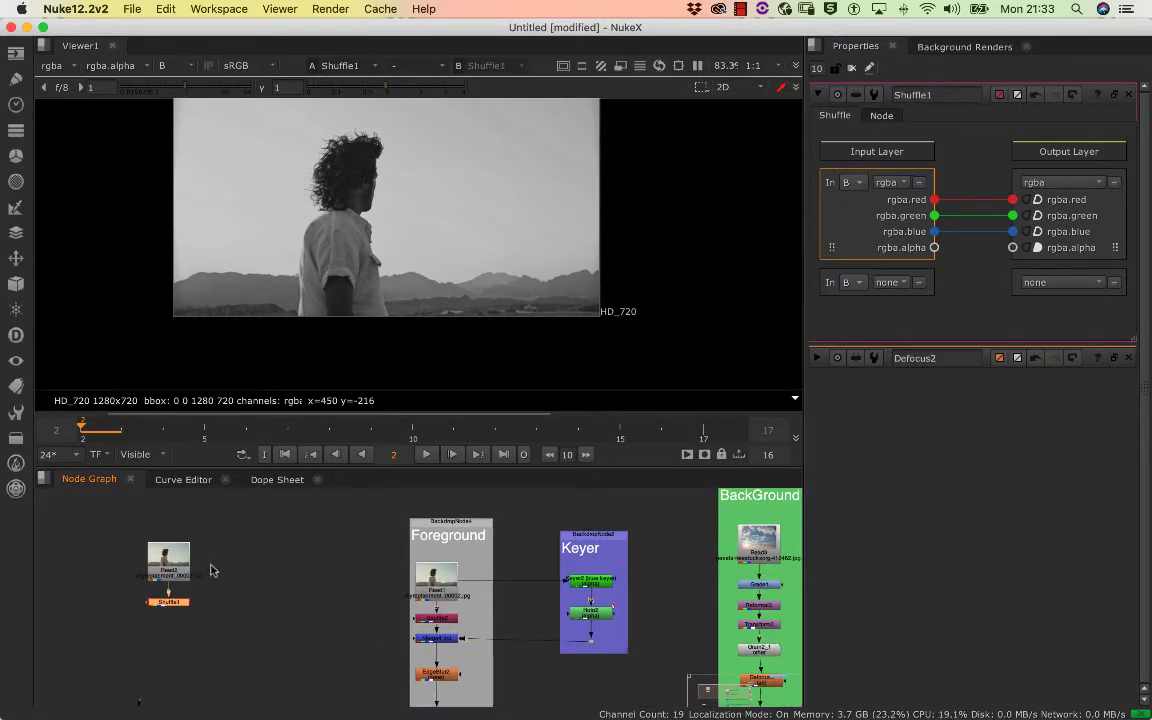
Add a Keyer node beside the copied Read node, connect its input to that Read and open its properties
key(Tab)
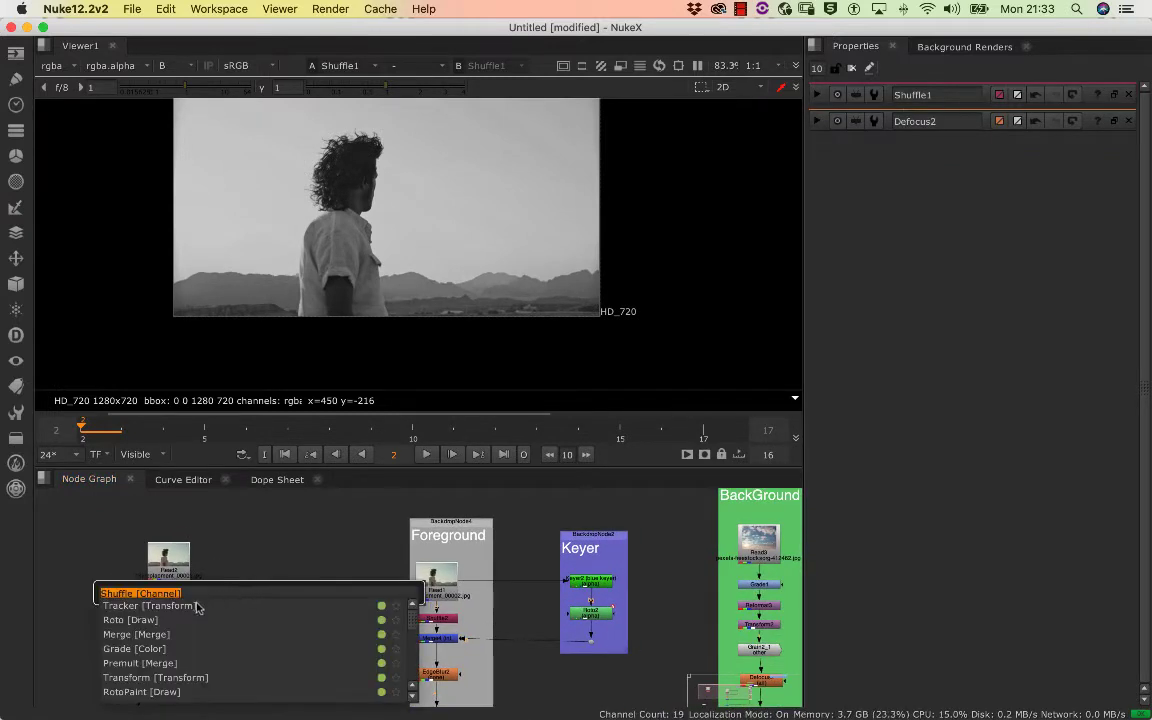
text(k)
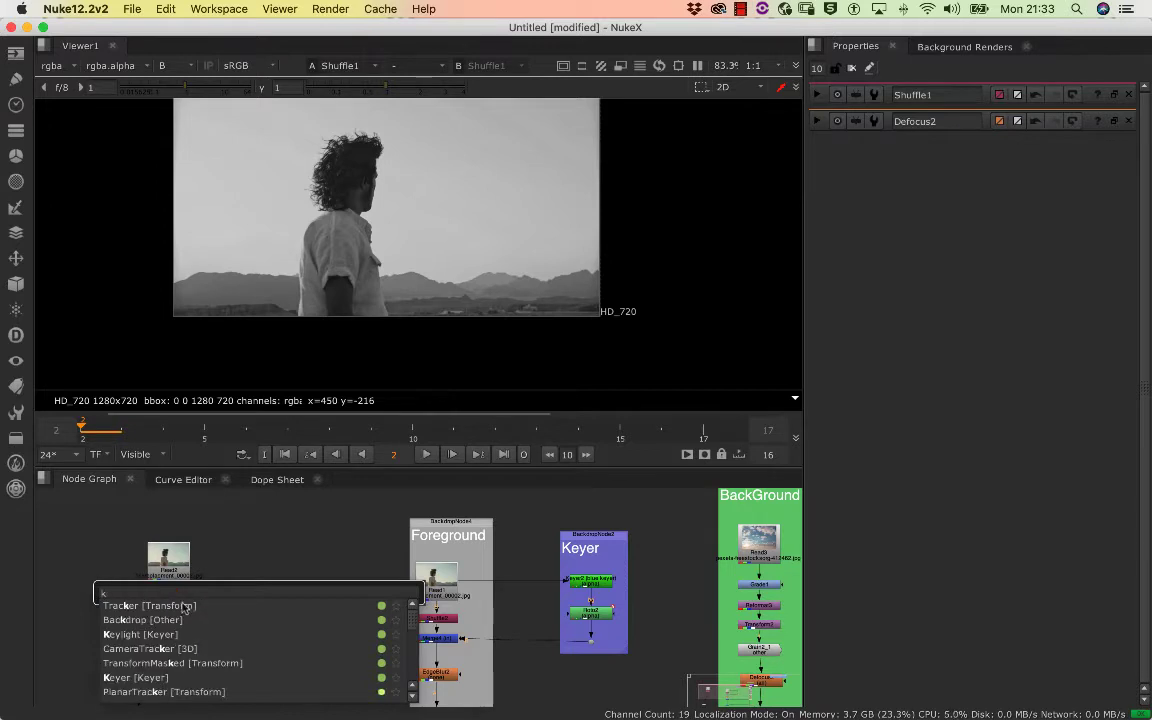
click(145, 677)
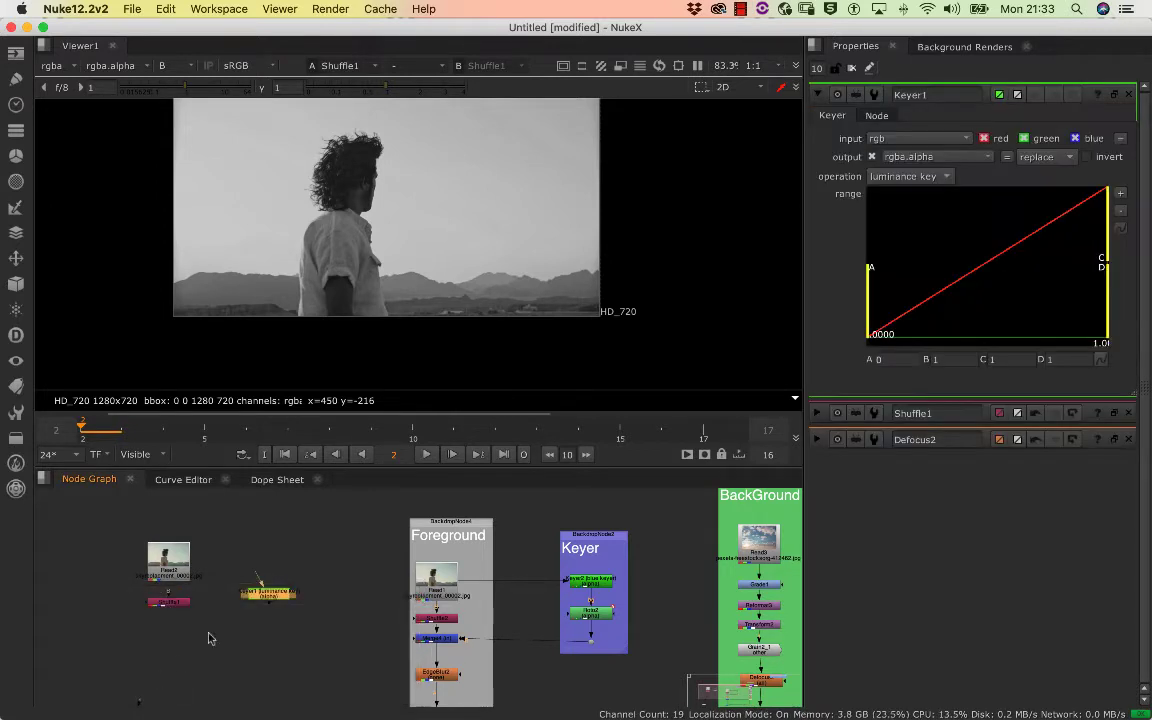
drag(265, 600, 137, 570)
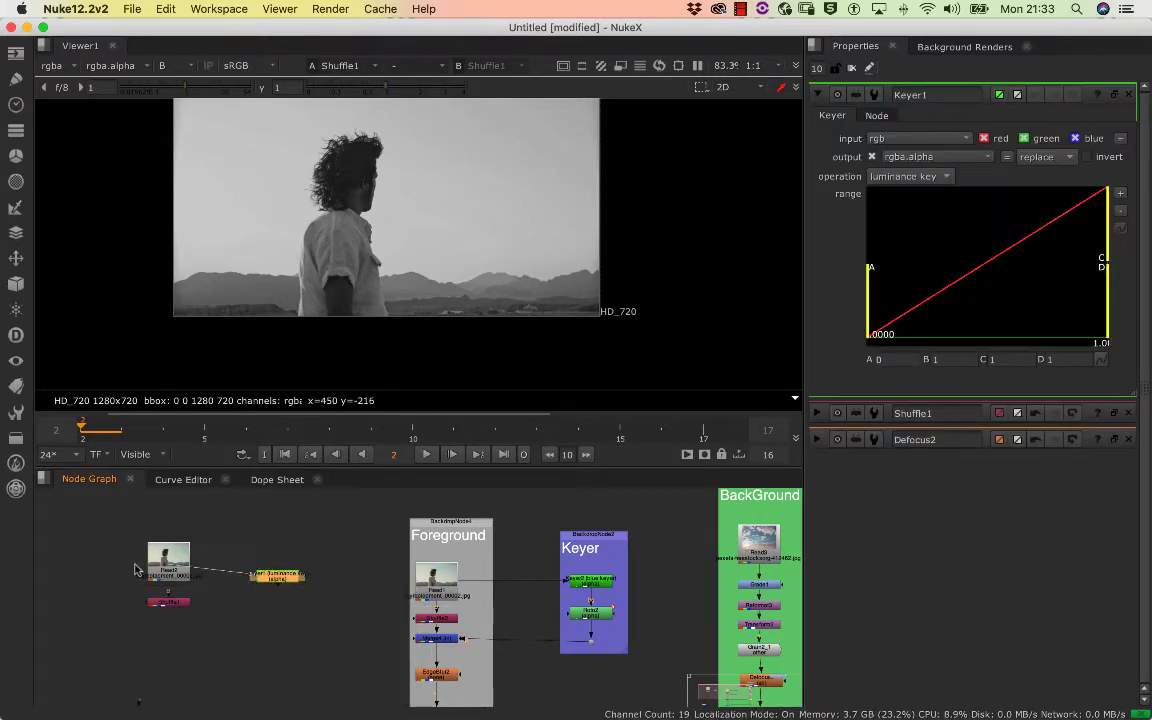
drag(266, 556, 165, 570)
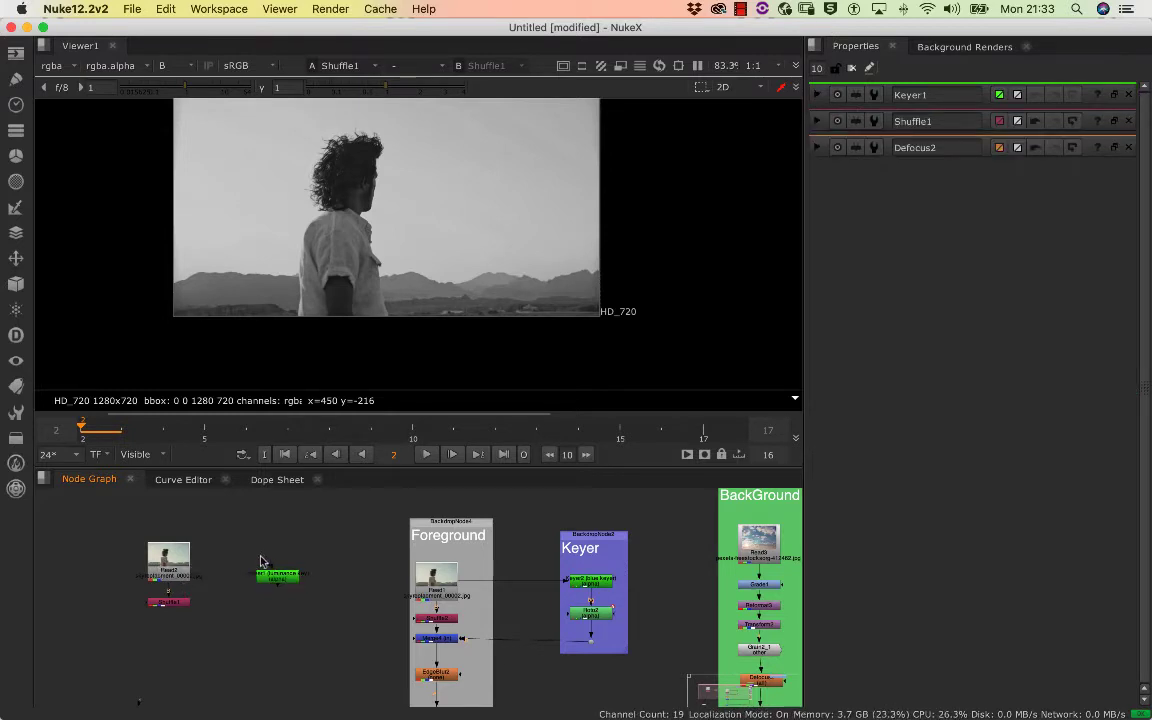
double_click(278, 573)
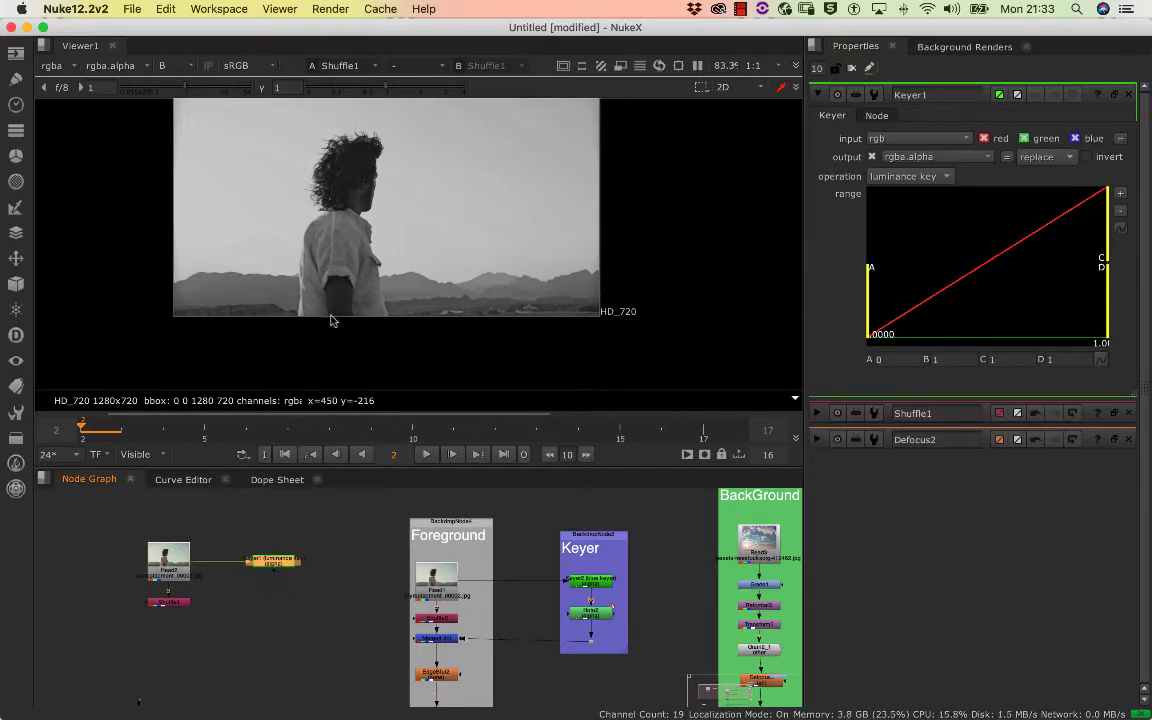
Check the Shuffle's alpha channel, return to full colour and switch the viewer to the new Keyer node
key(a)
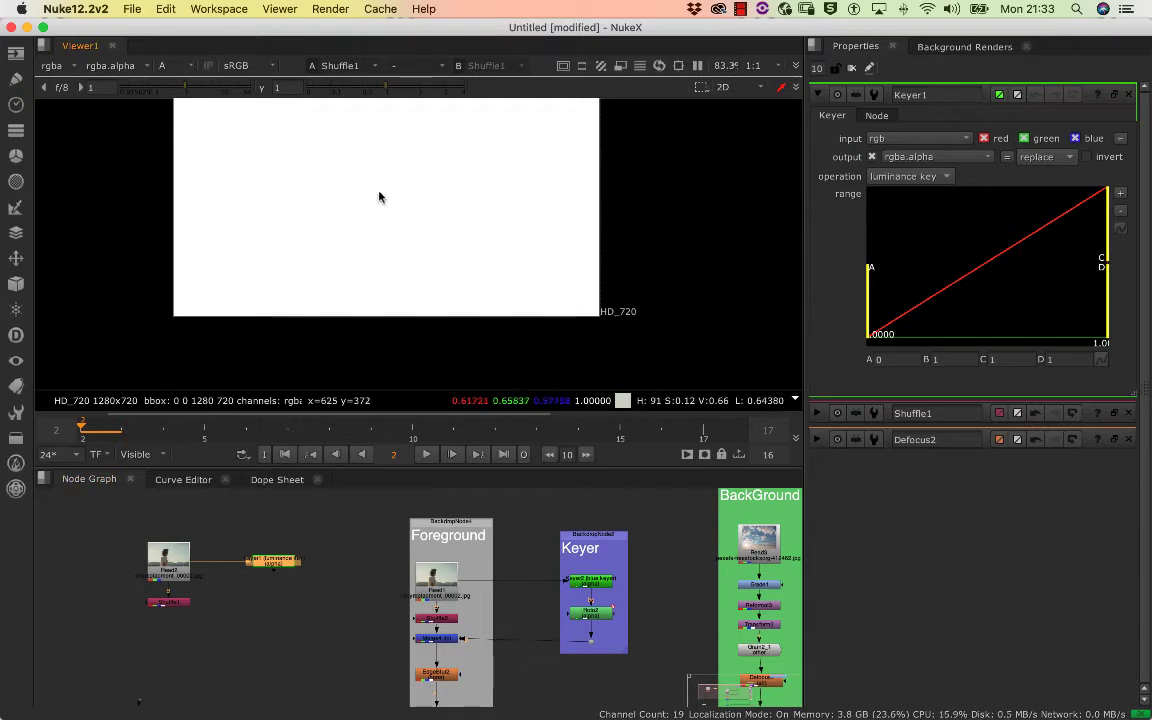
key(a)
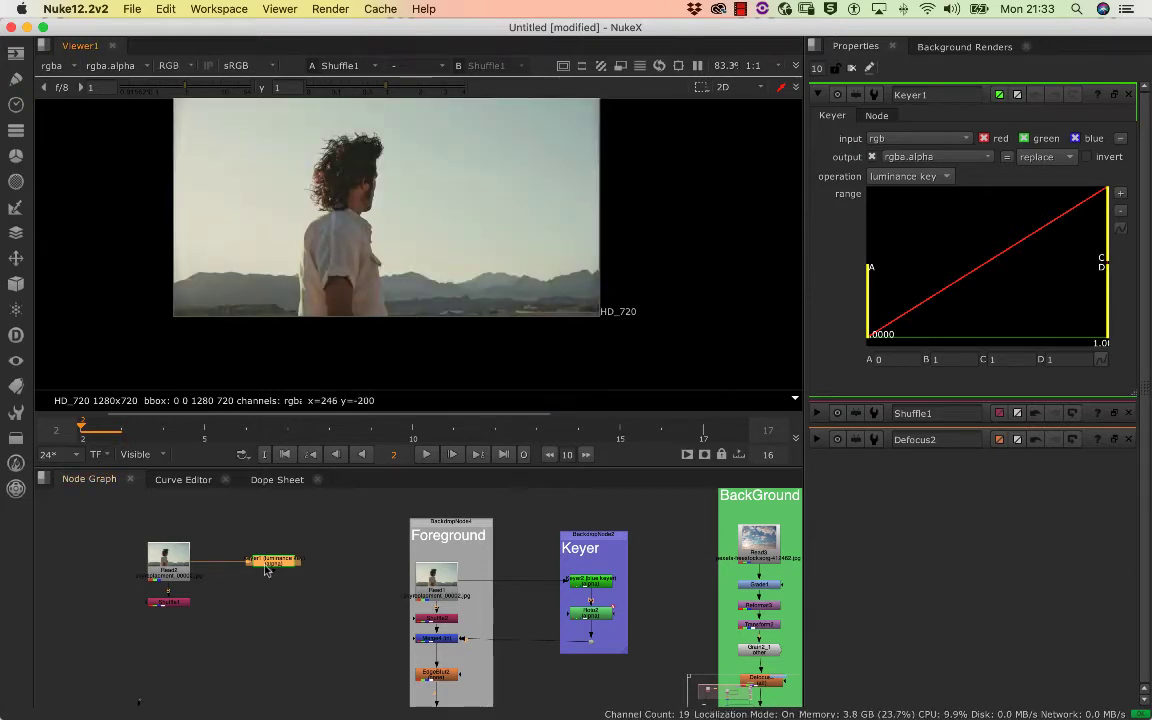
drag(290, 567, 293, 567)
double_click(291, 567)
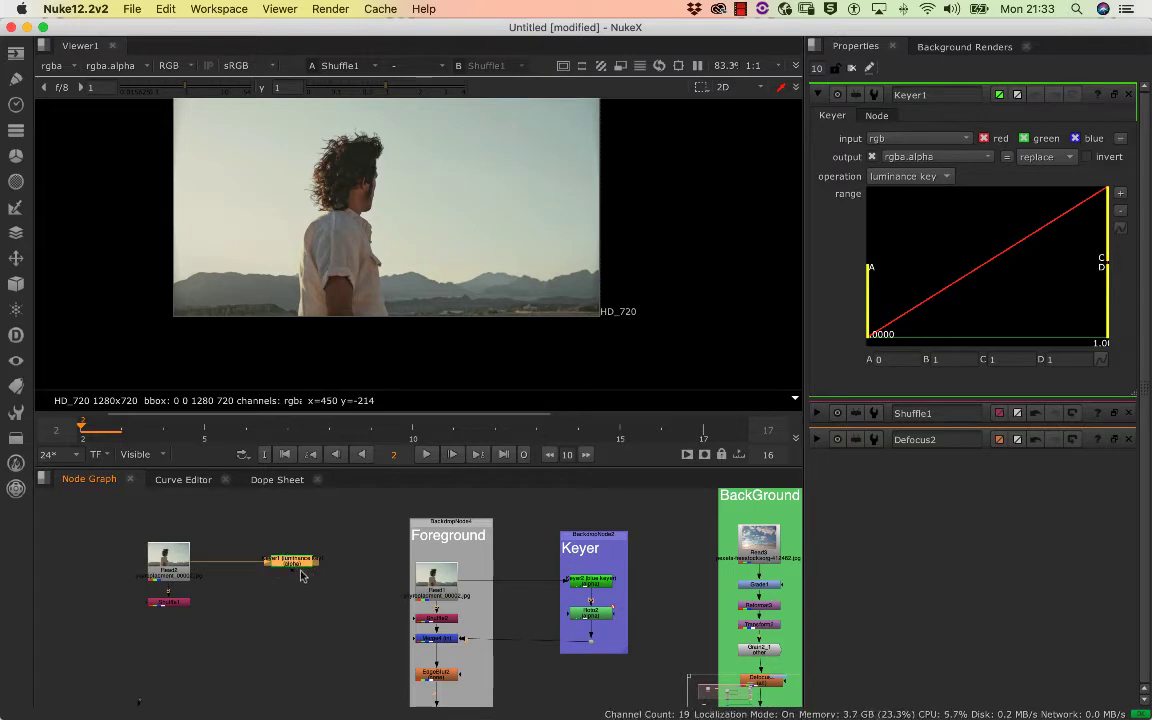
key(1)
click(262, 587)
mouse_move(262, 566)
mouse_down()
mouse_move(224, 612)
mouse_move(270, 566)
mouse_up()
double_click(298, 564)
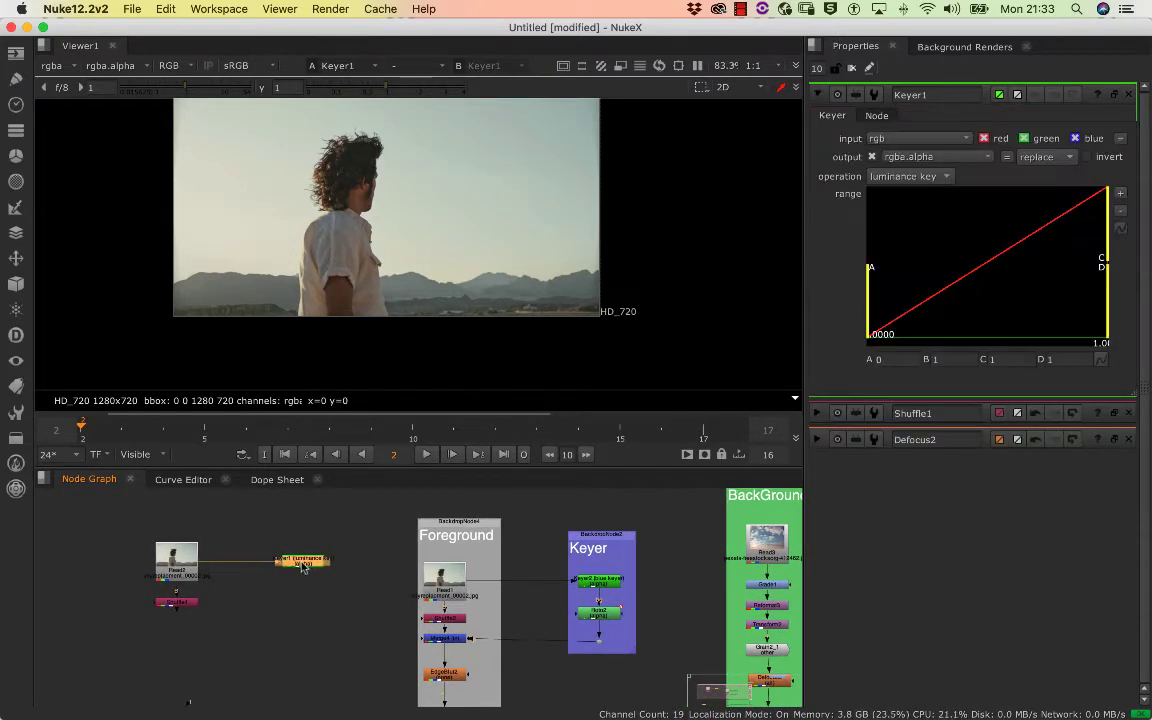
Compare the red, green and blue channels through the Keyer, examining the contrast between the man and the sky
drag(347, 224, 338, 259)
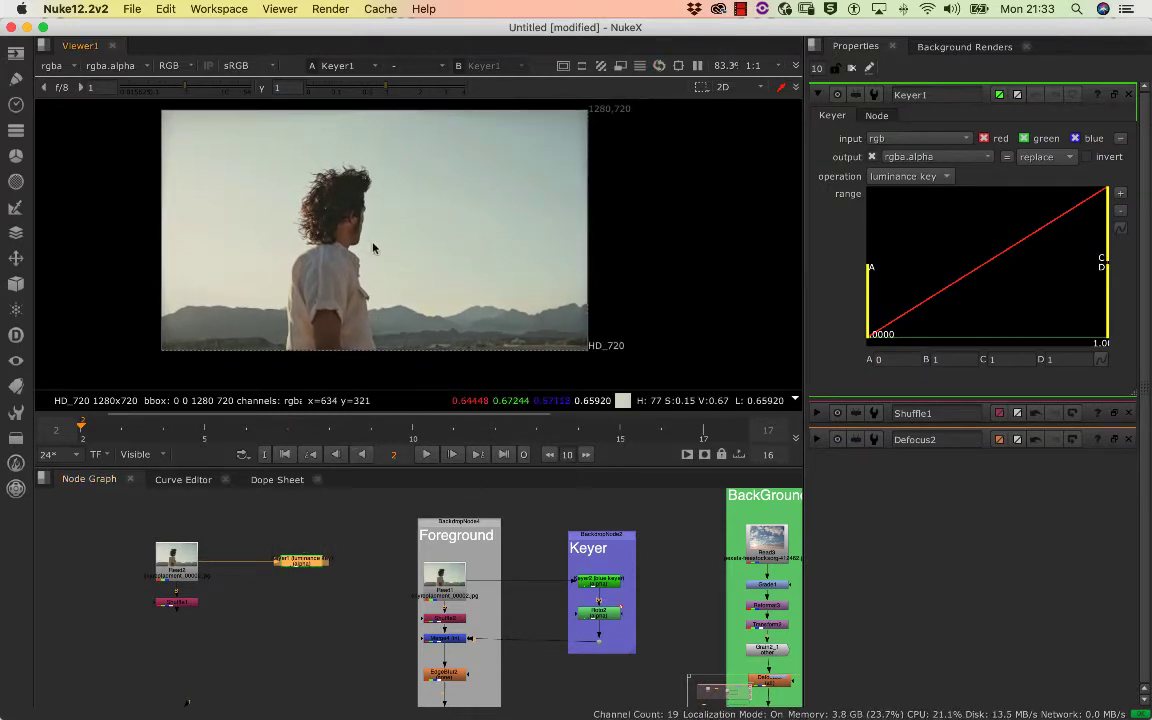
key(r)
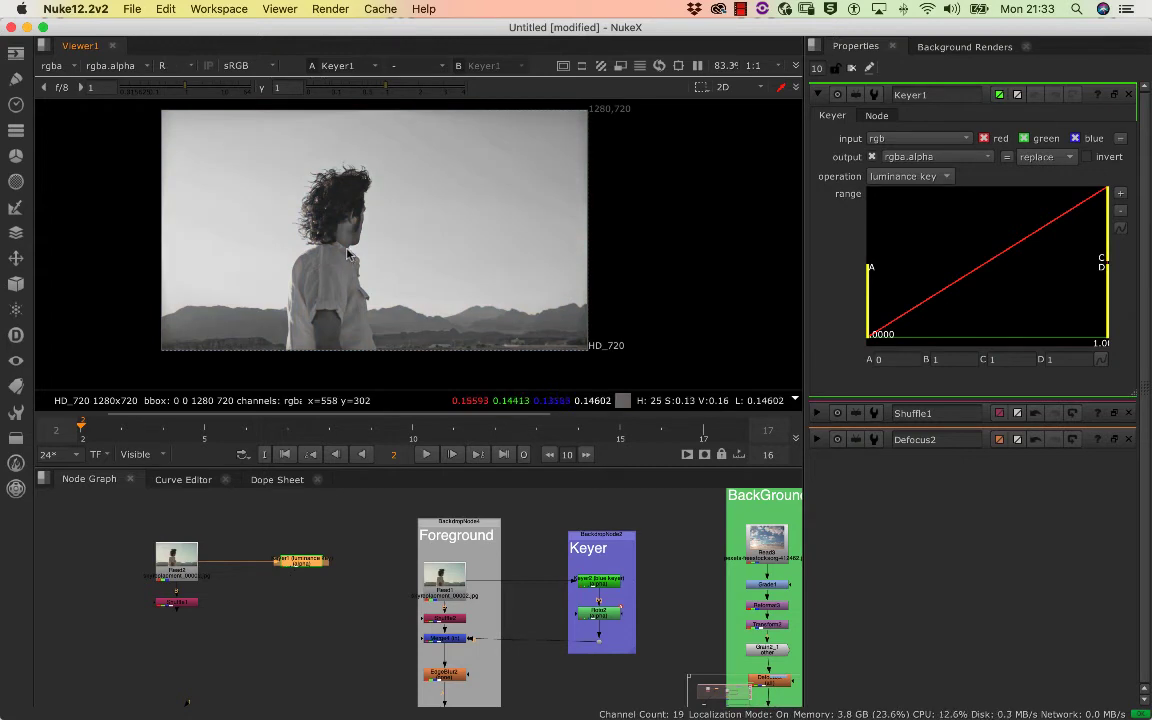
key(g)
key(b)
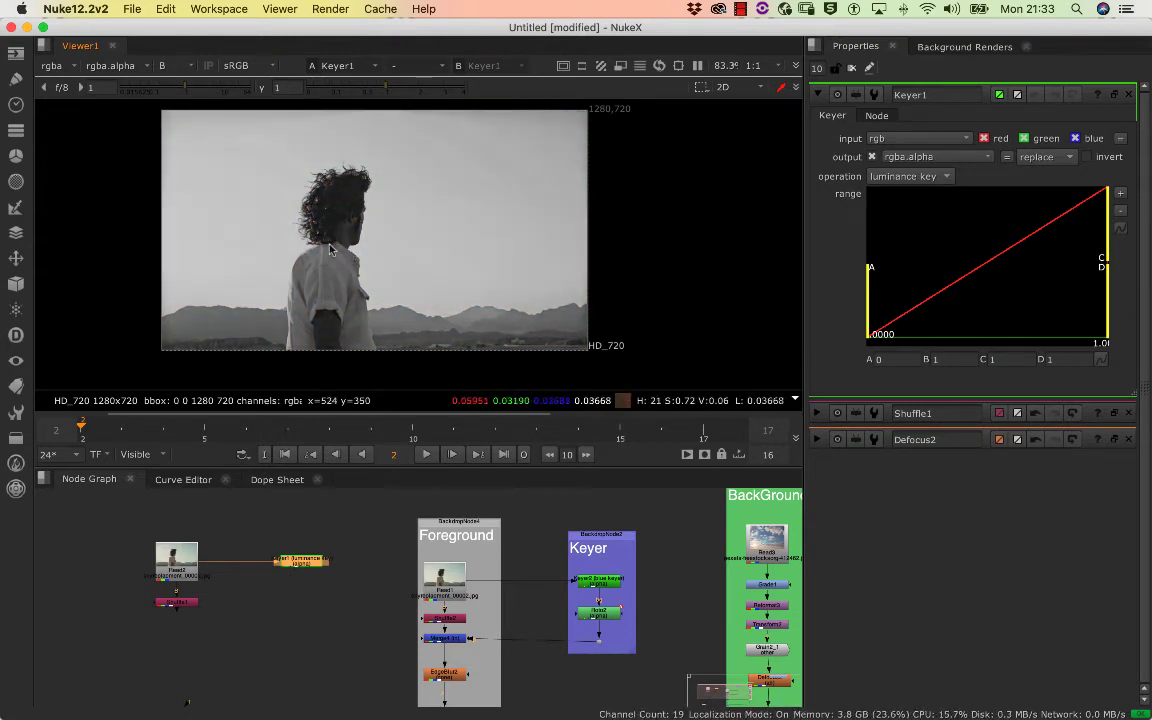
scroll(323, 258, down, 1)
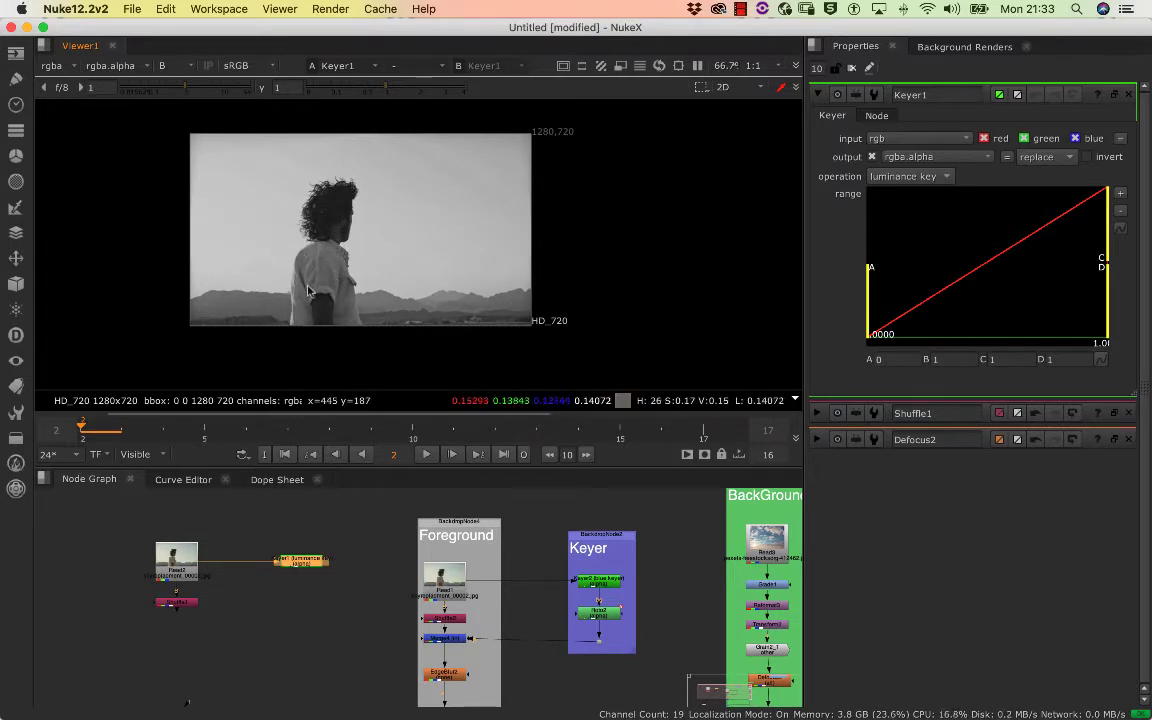
key(g)
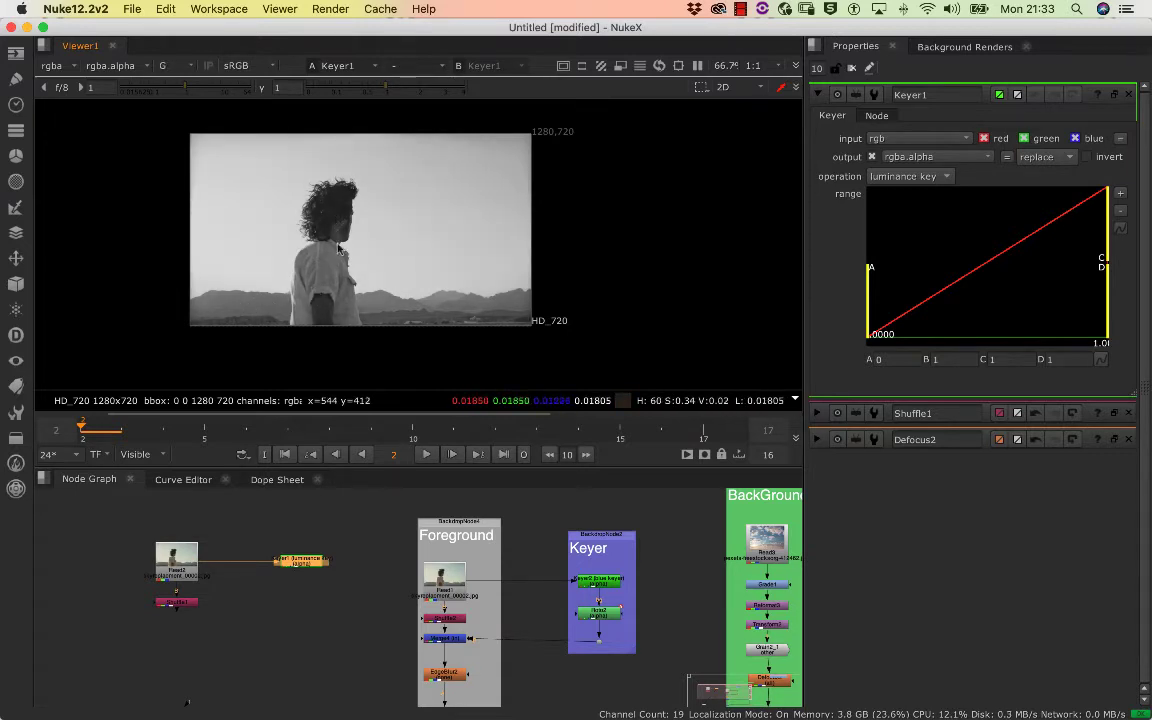
key(r)
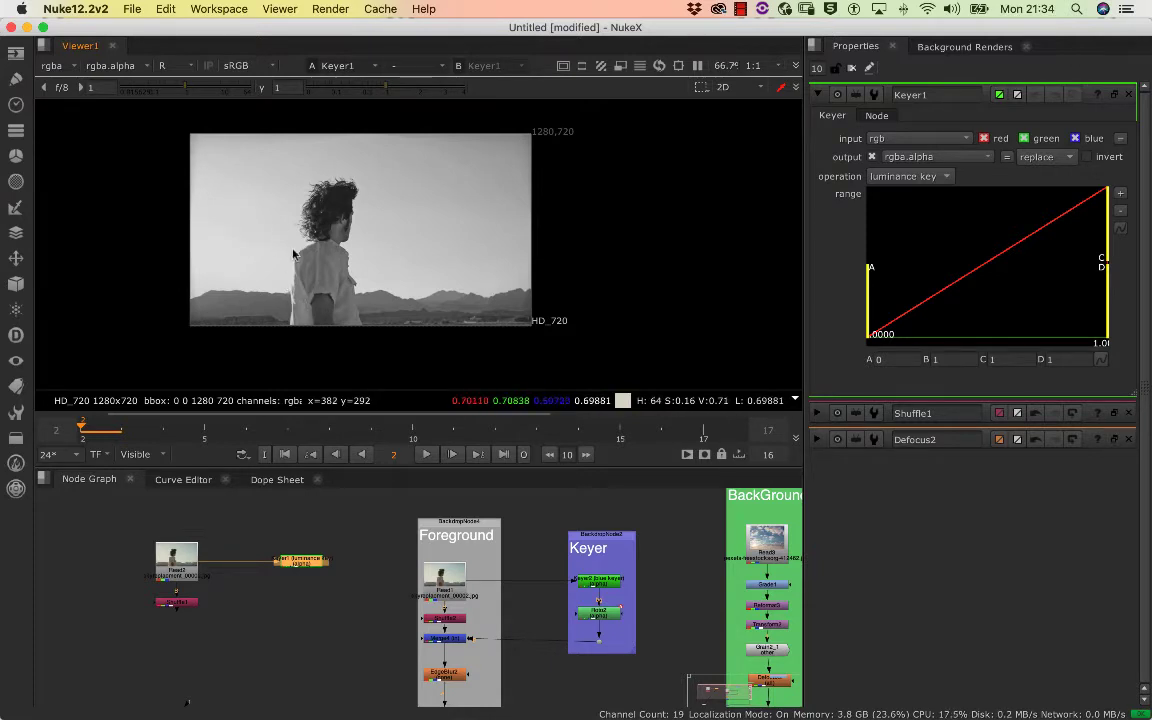
key(b)
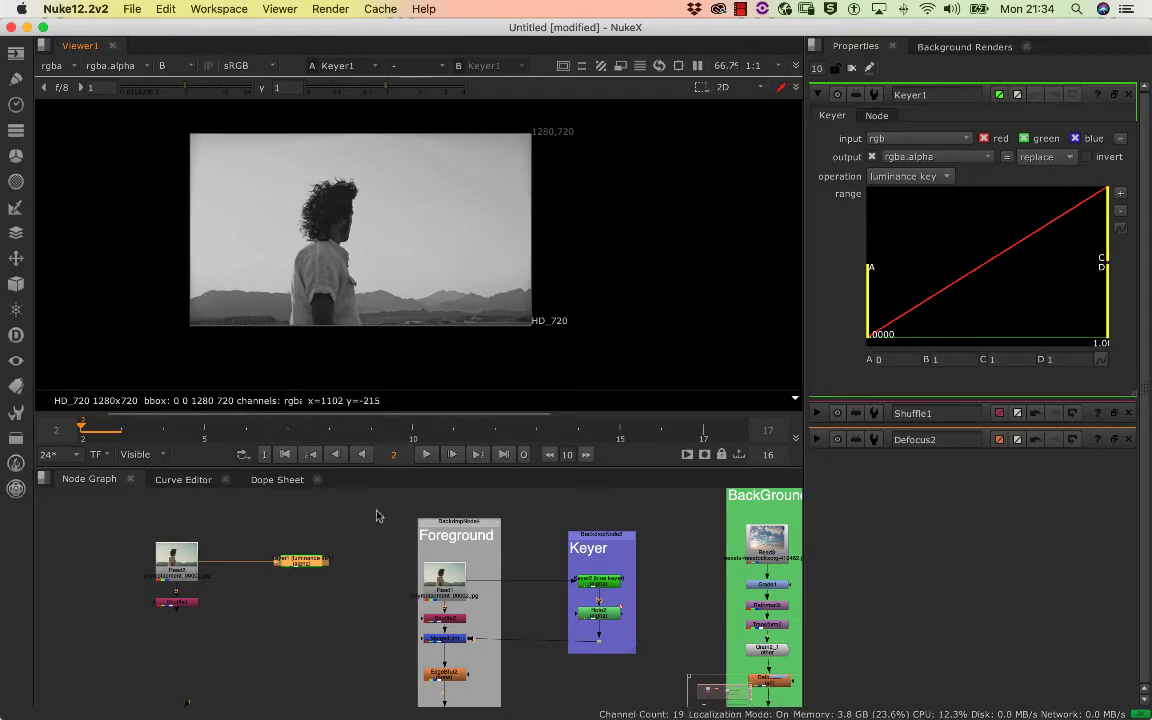
Set the new Keyer node's operation to blue keyer
click(311, 524)
click(295, 562)
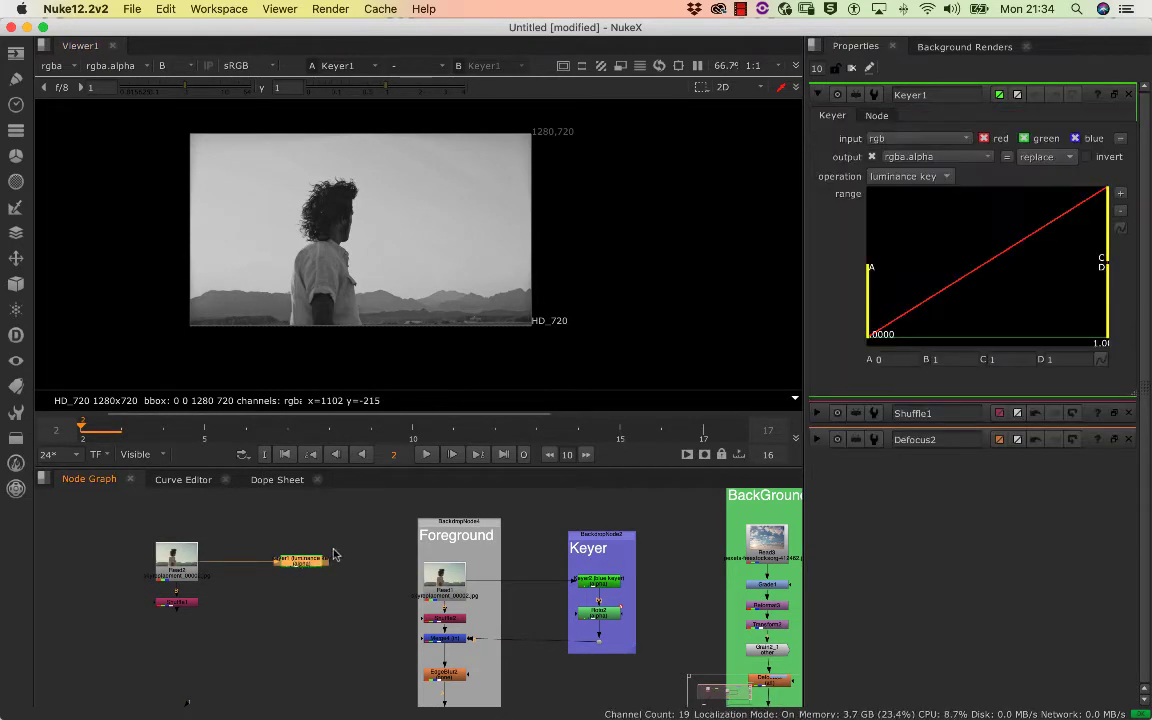
click(904, 178)
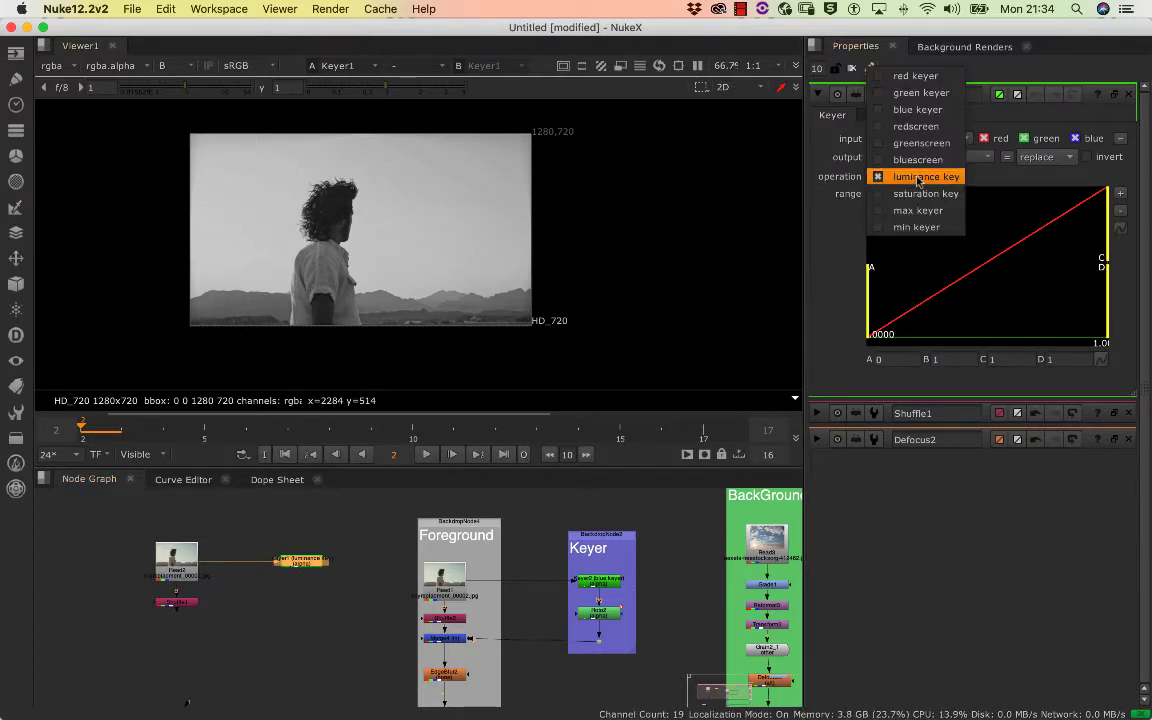
click(922, 112)
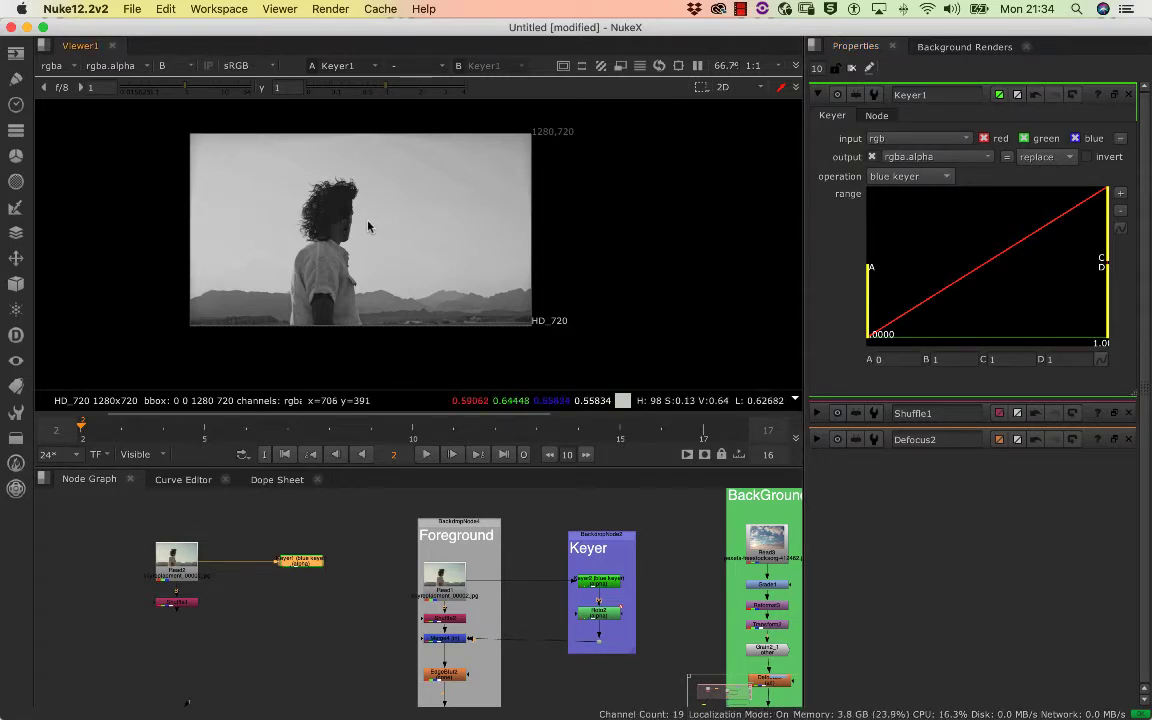
Check the blue key's alpha, return to full colour and raise the range's A handle to about 0.1
key(a)
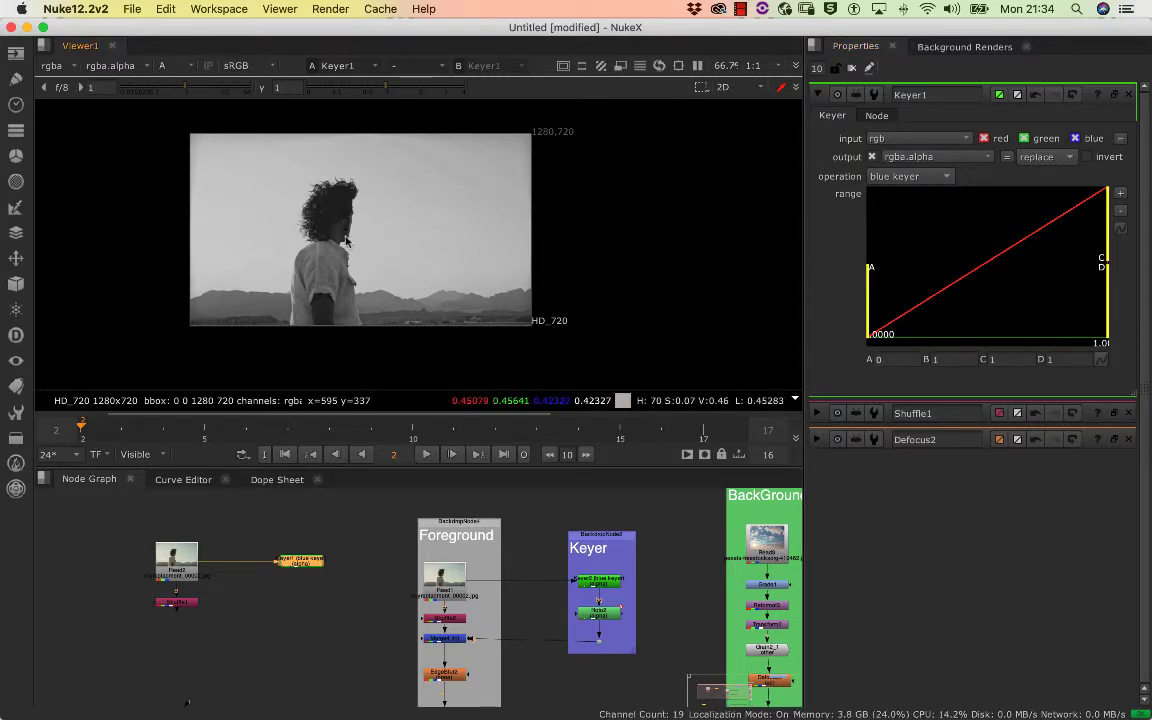
key(a)
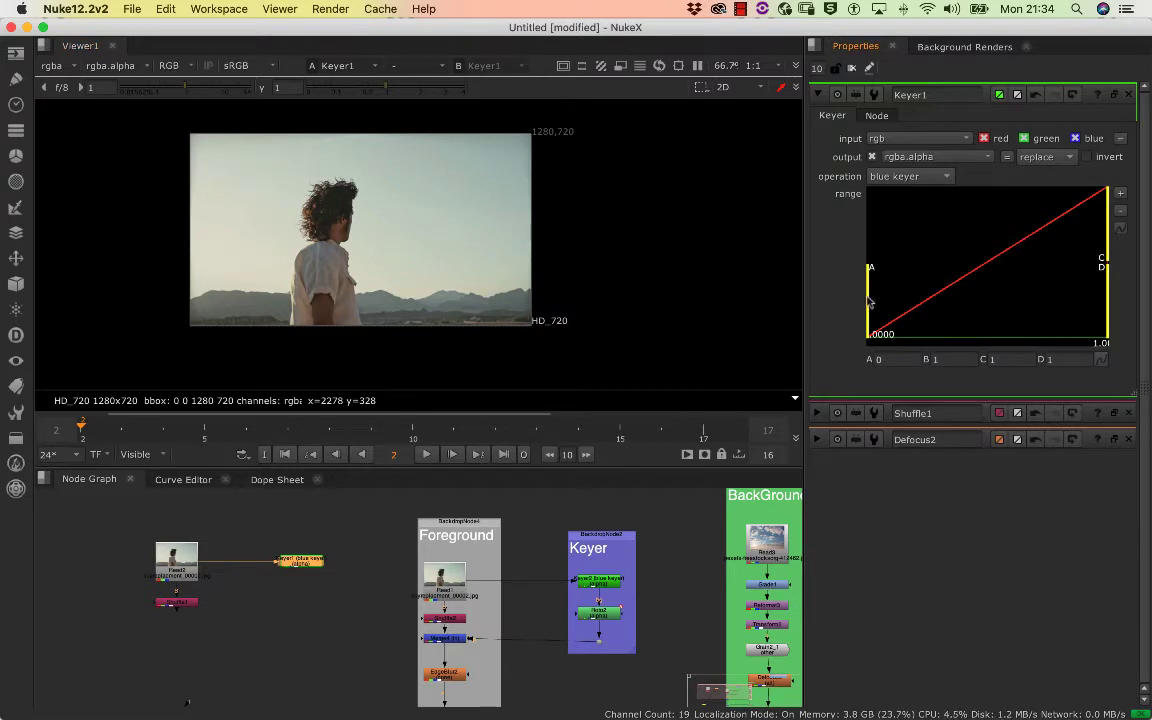
drag(868, 302, 925, 292)
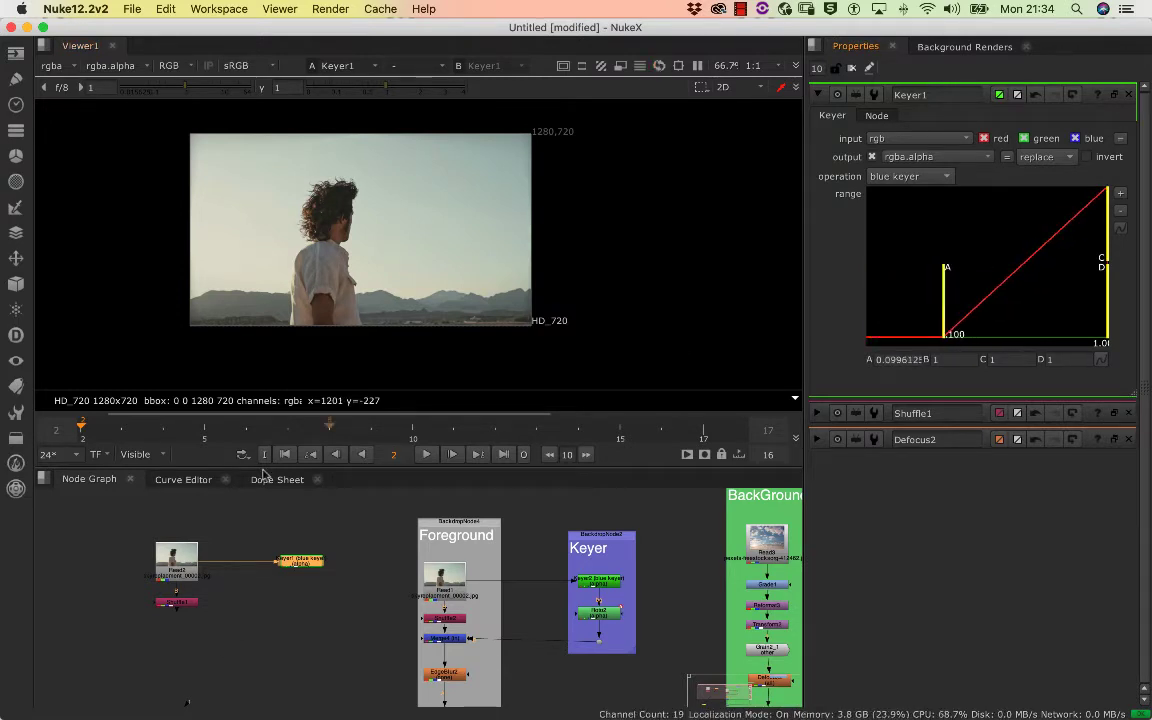
Close all open node properties and reopen only the new Keyer node's settings
click(316, 558)
click(309, 565)
click(309, 565)
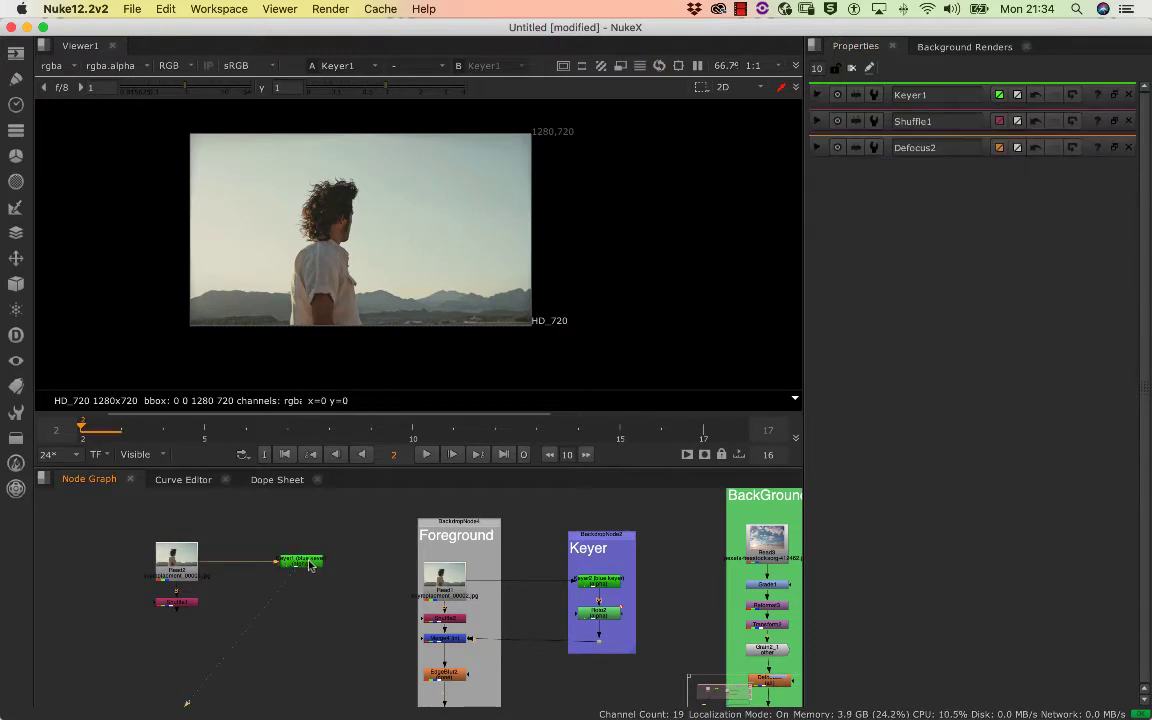
click(854, 70)
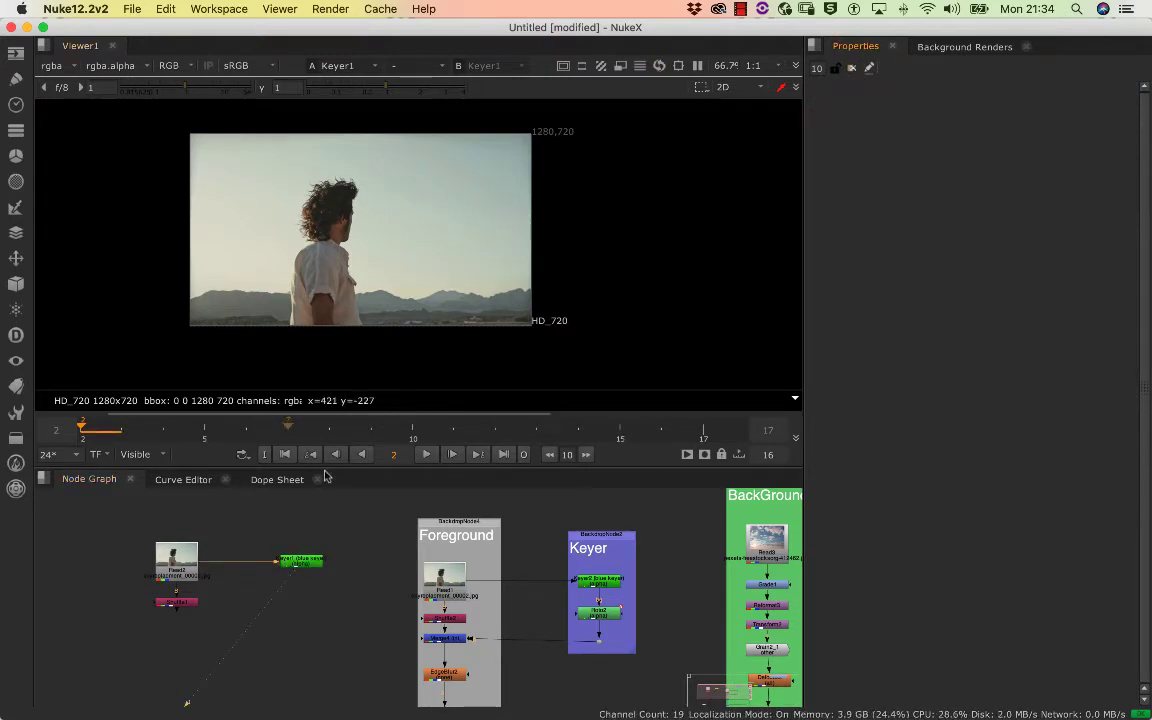
double_click(298, 566)
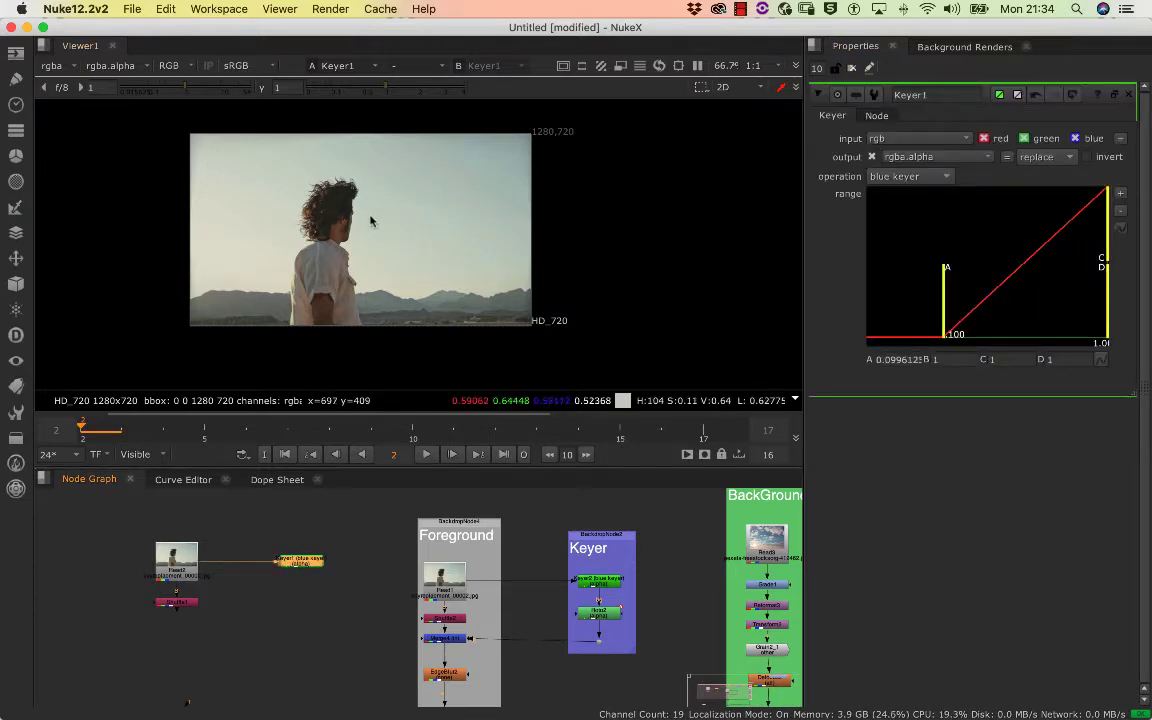
Viewing the alpha, shape the new Keyer's range with A at about 0.315, B at about 0.394 and C at about 0.897
drag(949, 317, 860, 322)
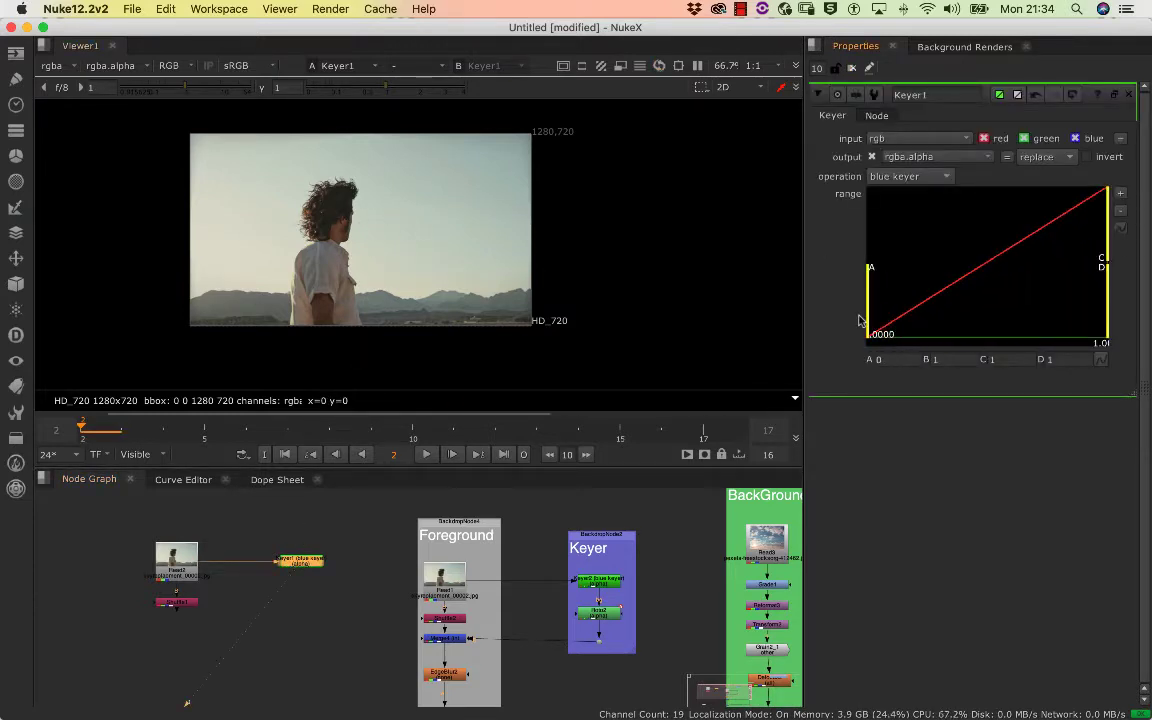
key(a)
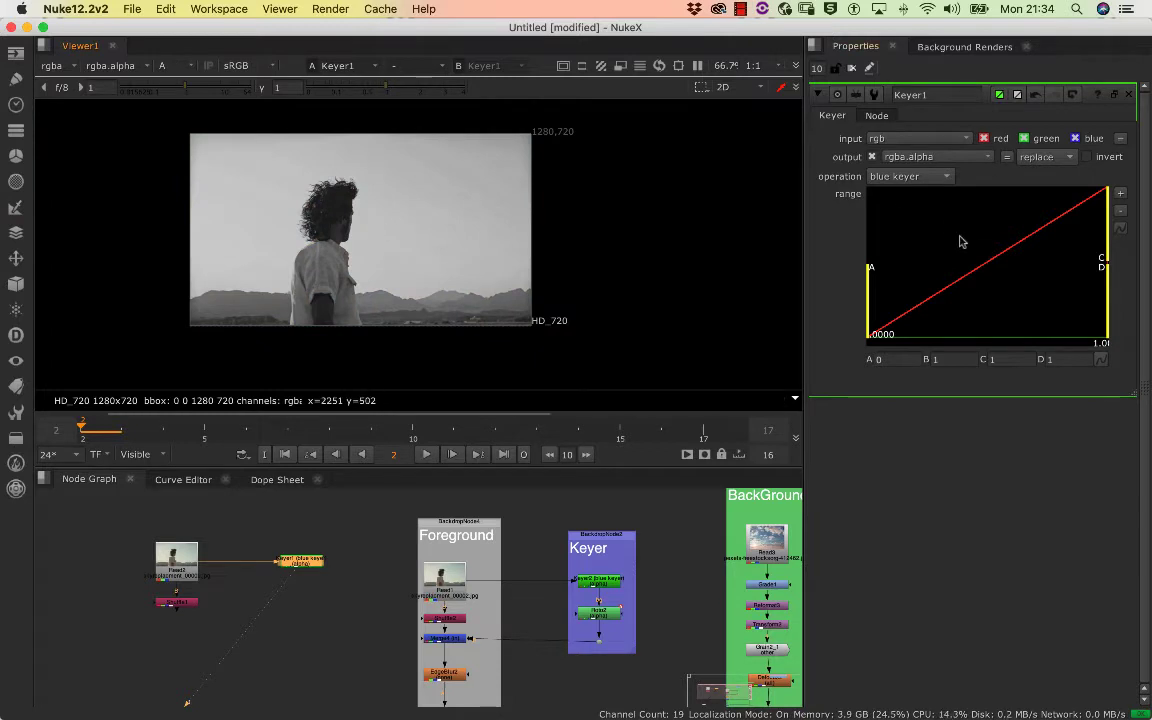
drag(867, 300, 996, 287)
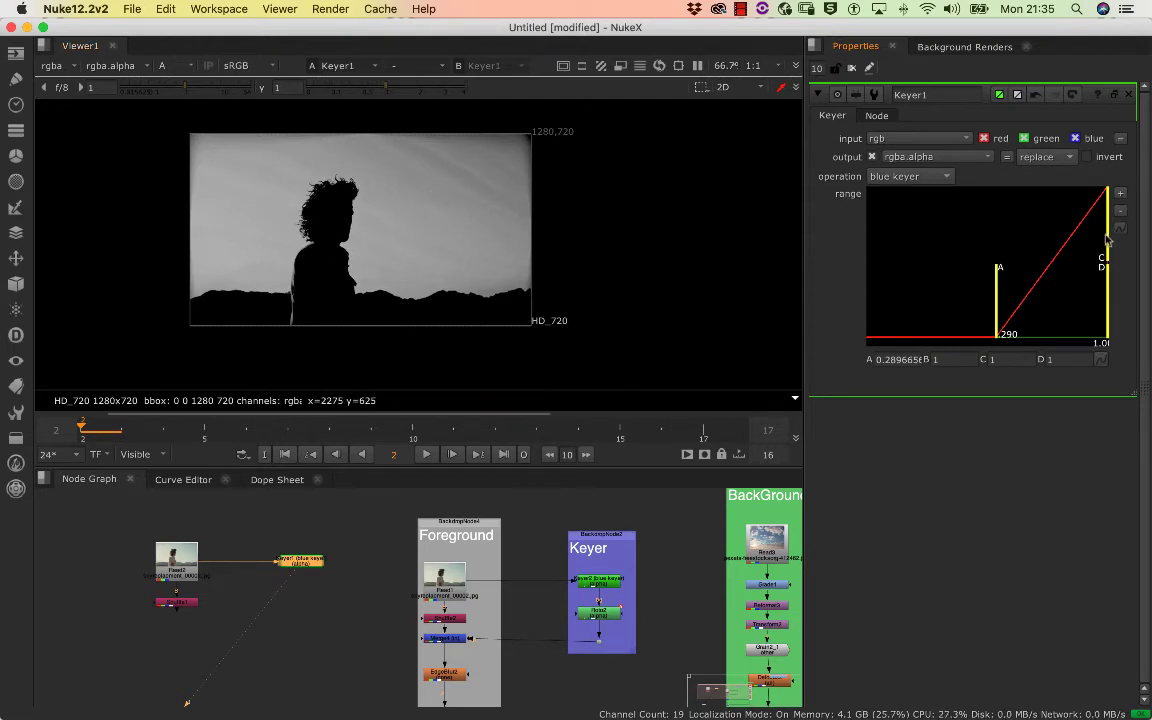
drag(1107, 240, 1028, 258)
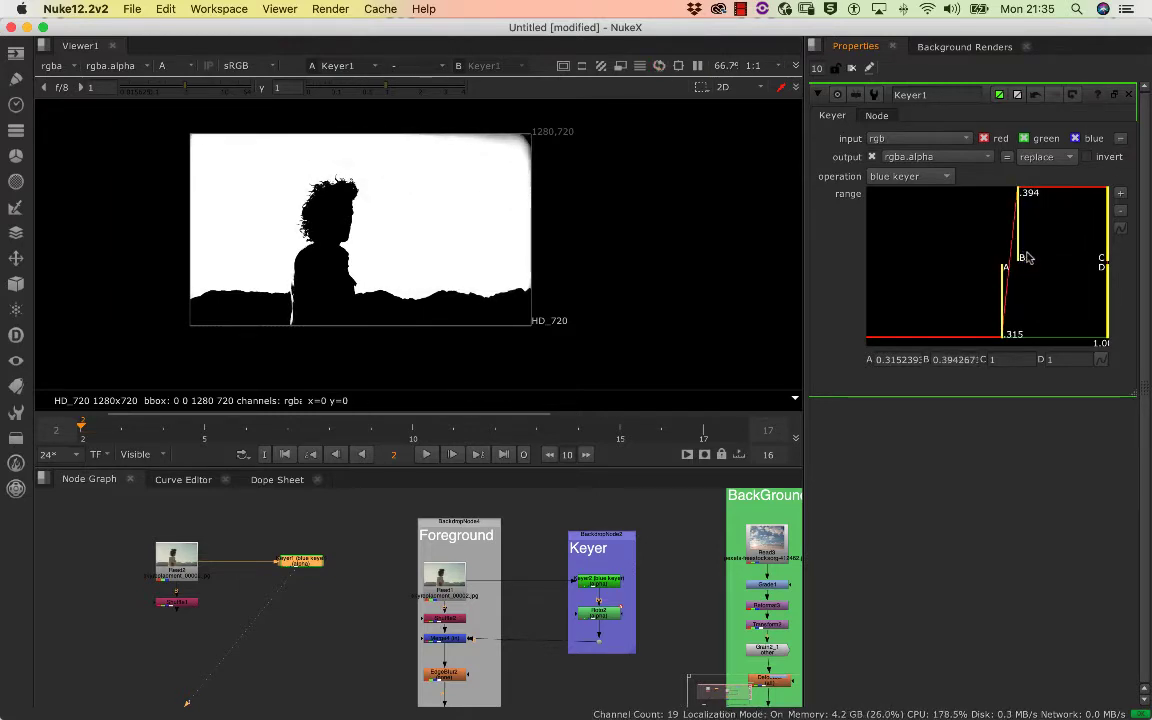
mouse_move(1098, 253)
mouse_down()
mouse_move(1020, 256)
mouse_move(1117, 246)
mouse_up()
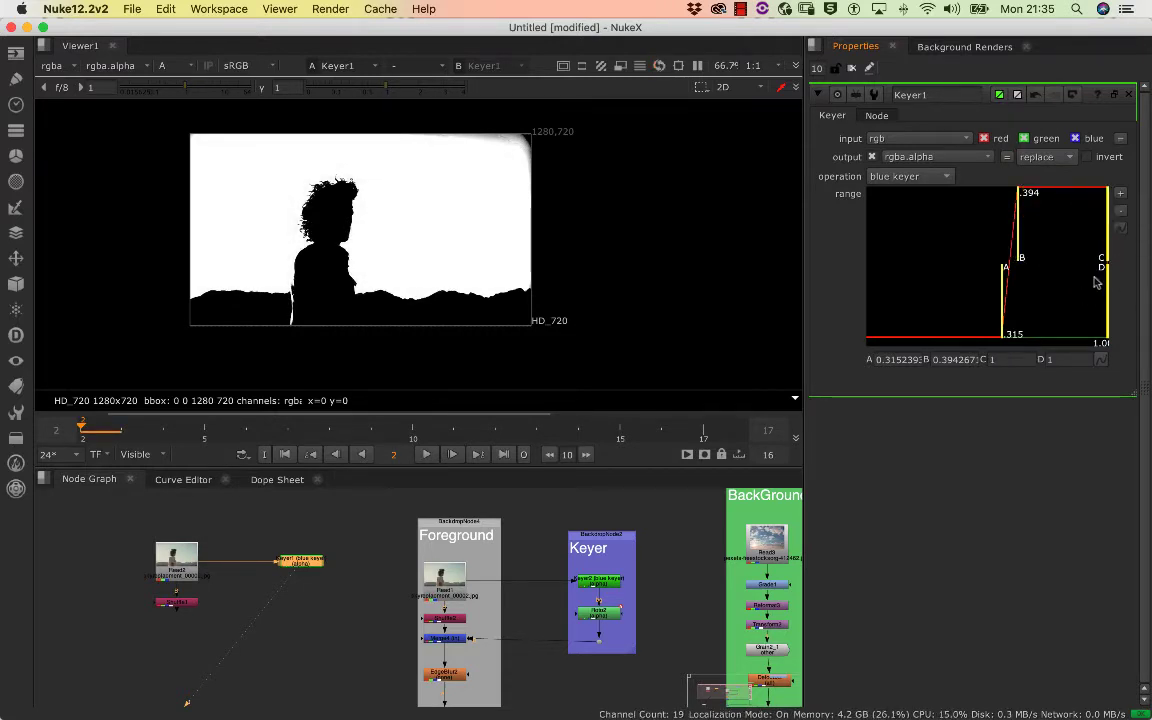
mouse_move(1104, 268)
mouse_down()
mouse_move(1085, 265)
mouse_move(1100, 262)
mouse_up()
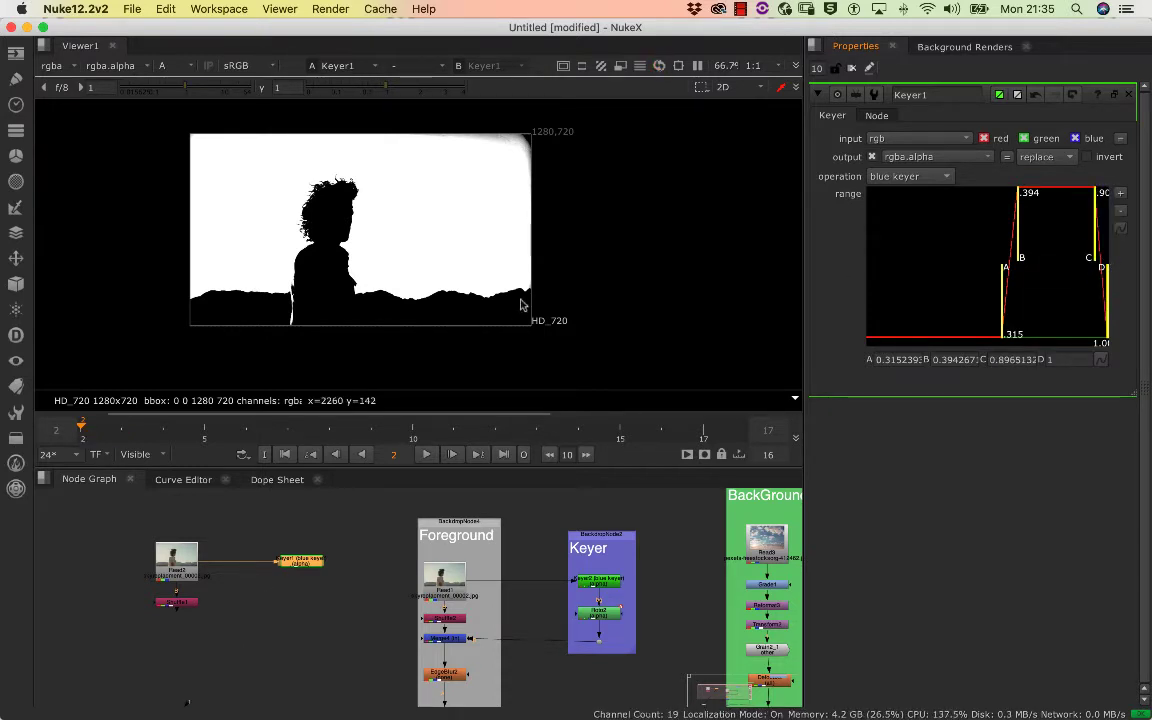
Invert the new Keyer's alpha output and inspect the matte around the man's hair
scroll(375, 210, up, 5)
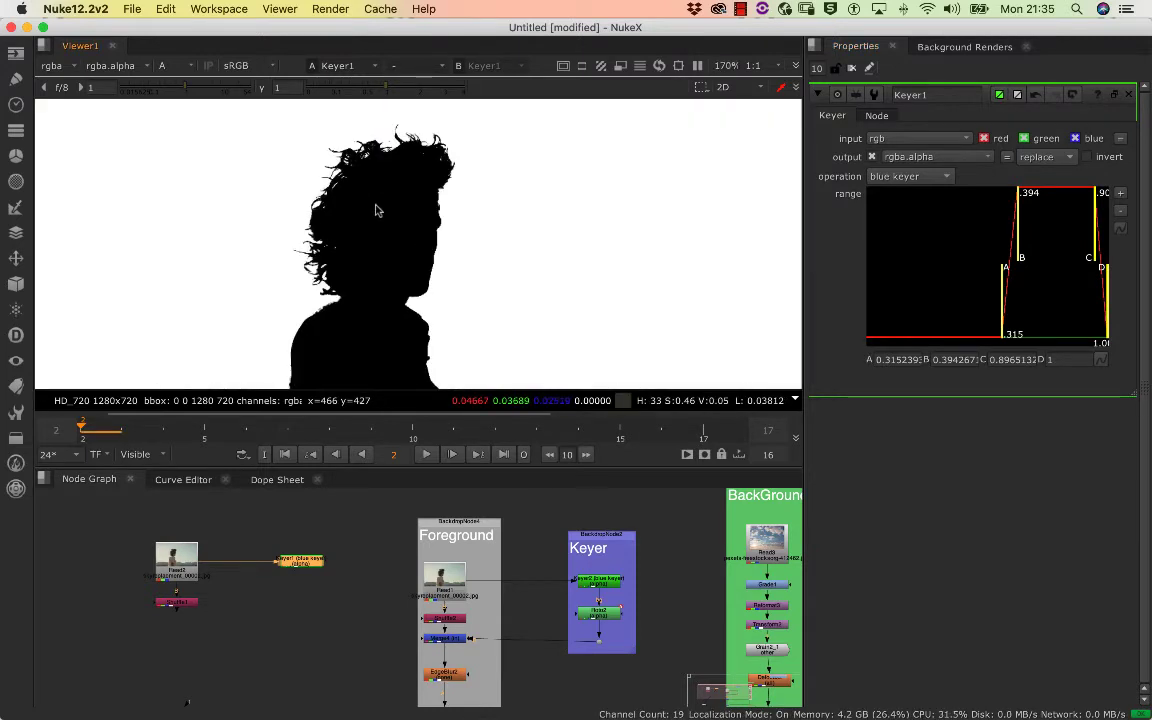
scroll(375, 210, down, 5)
scroll(330, 193, up, 2)
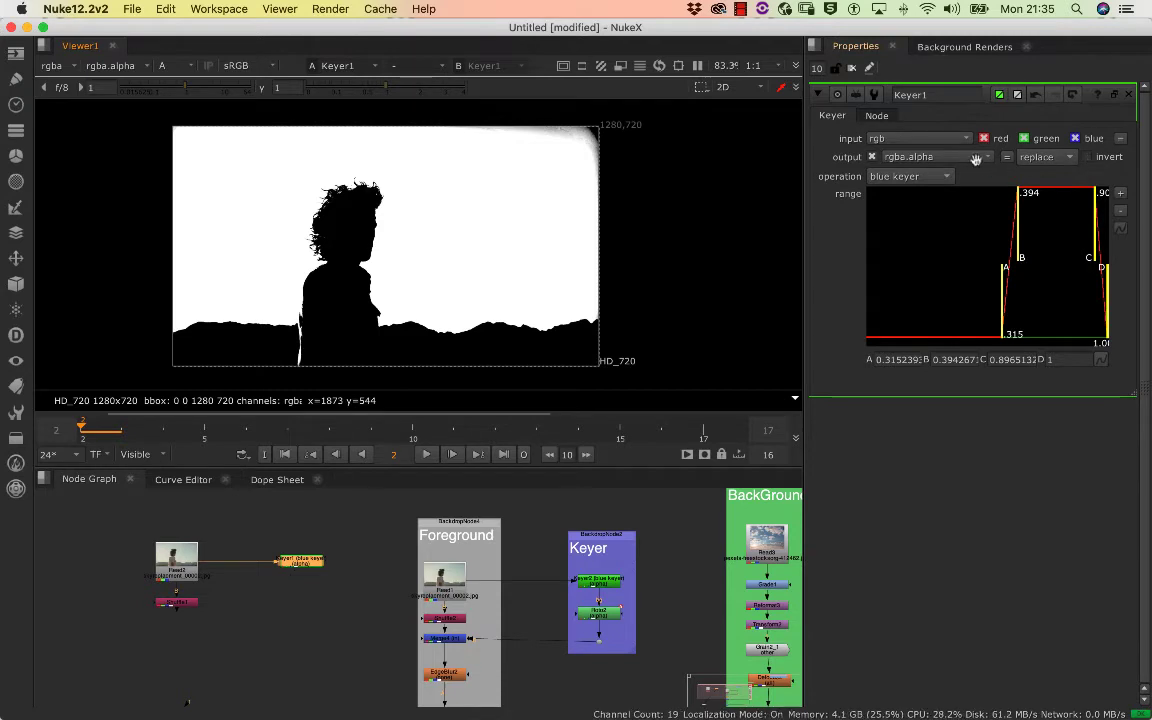
click(1088, 158)
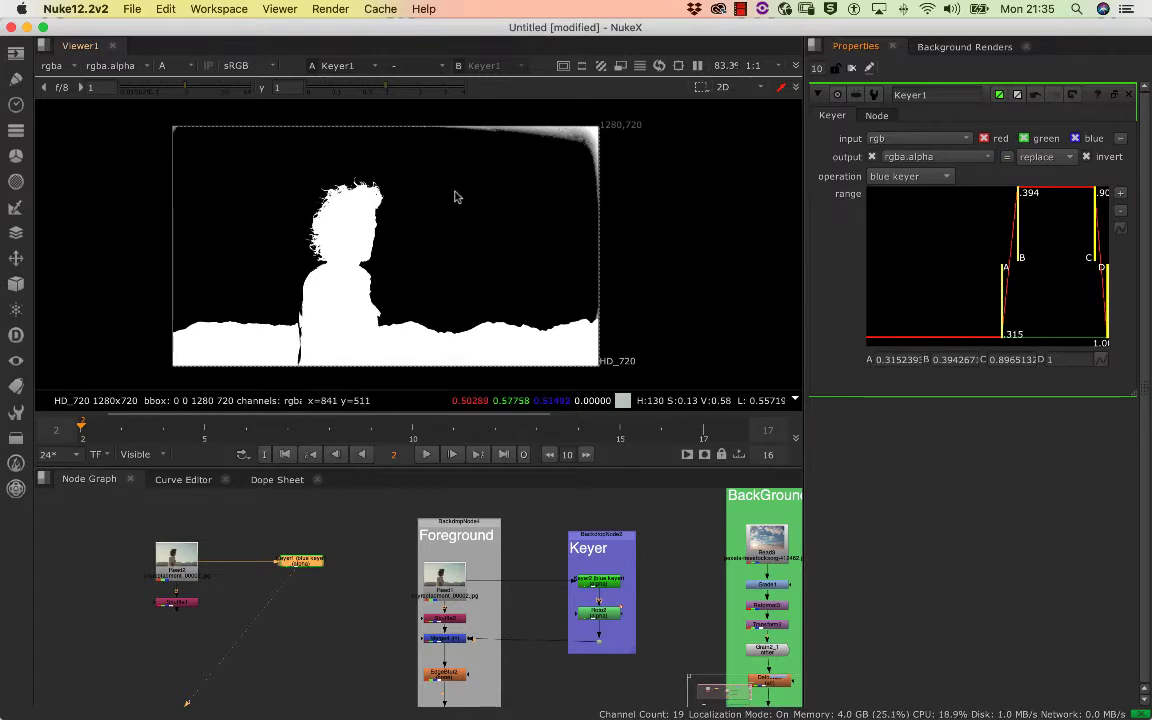
scroll(470, 250, up, 3)
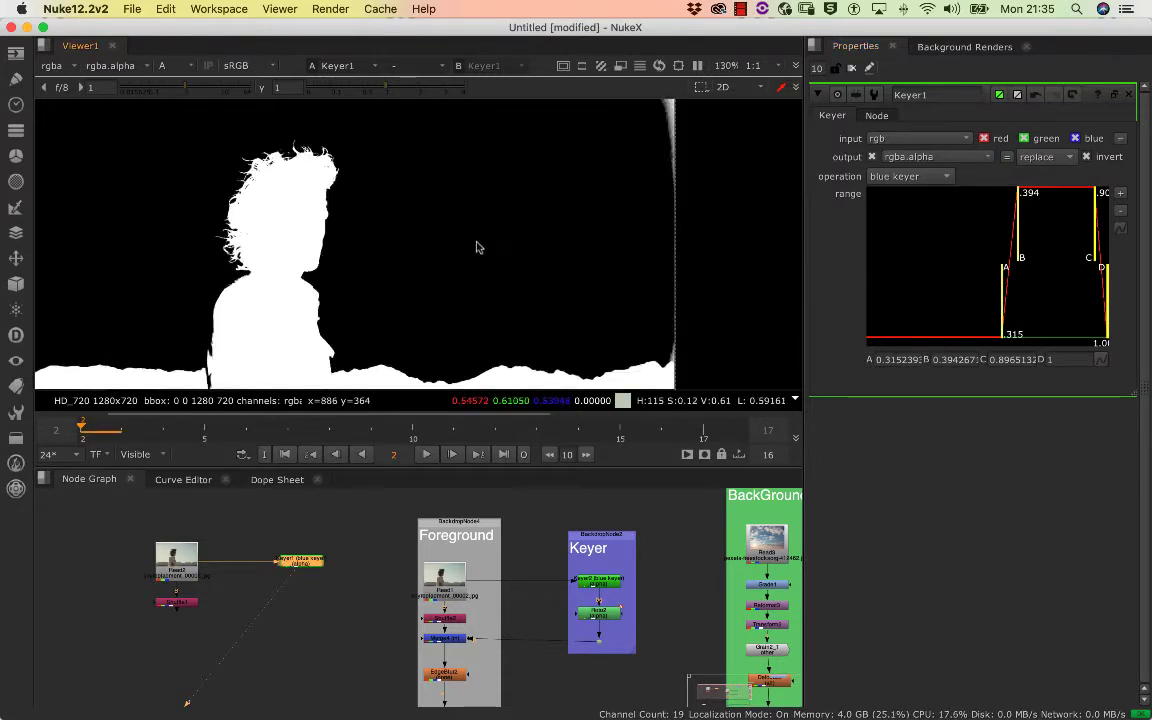
scroll(476, 248, down, 3)
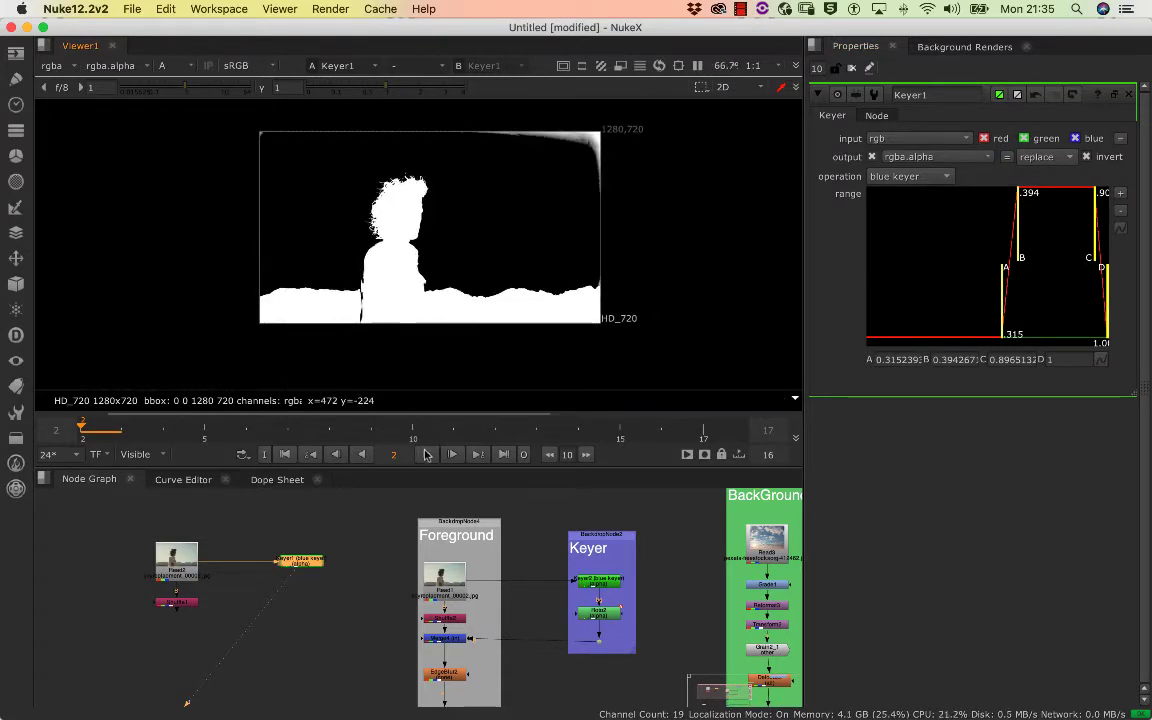
Play back the inverted matte and examine the man's hair, shirt edges and the frame's corners on several frames
click(428, 455)
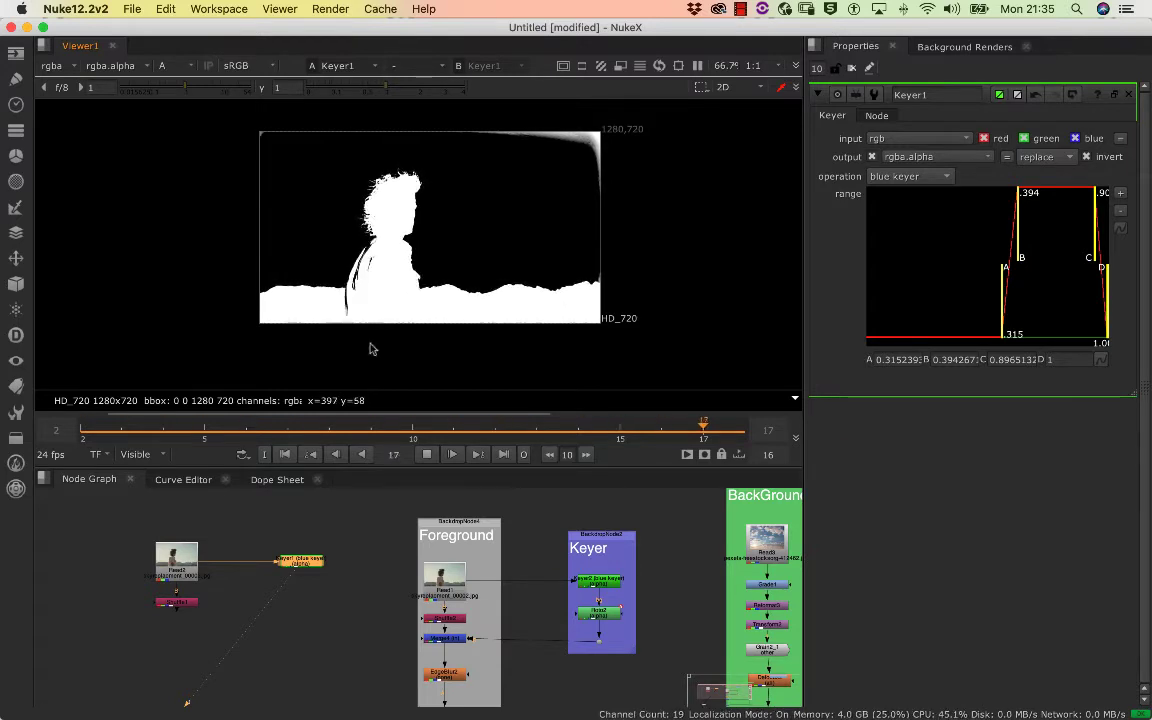
click(426, 454)
scroll(474, 308, up, 5)
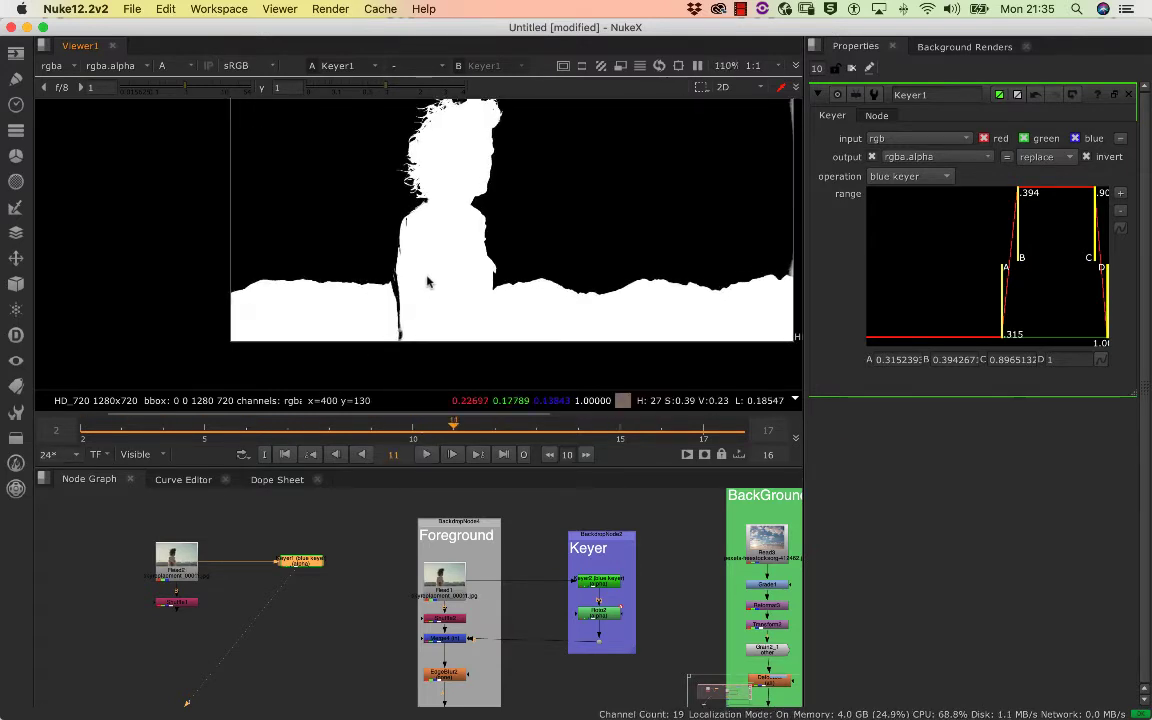
drag(474, 308, 437, 316)
drag(384, 283, 348, 292)
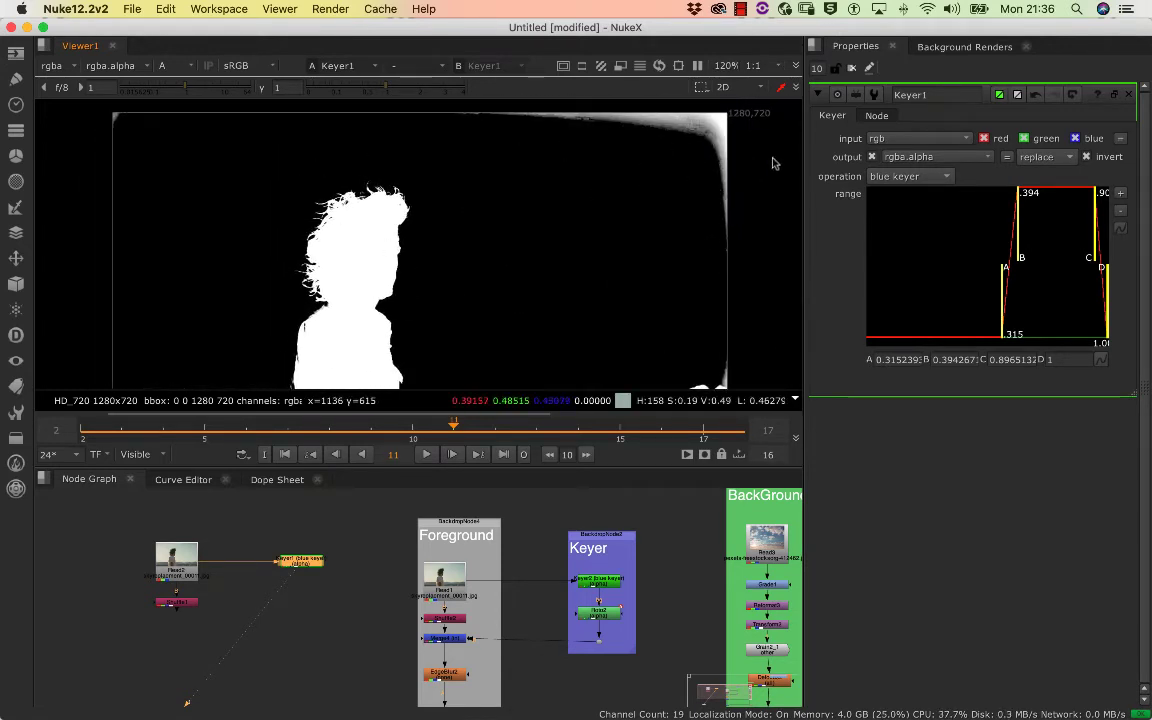
drag(710, 265, 694, 185)
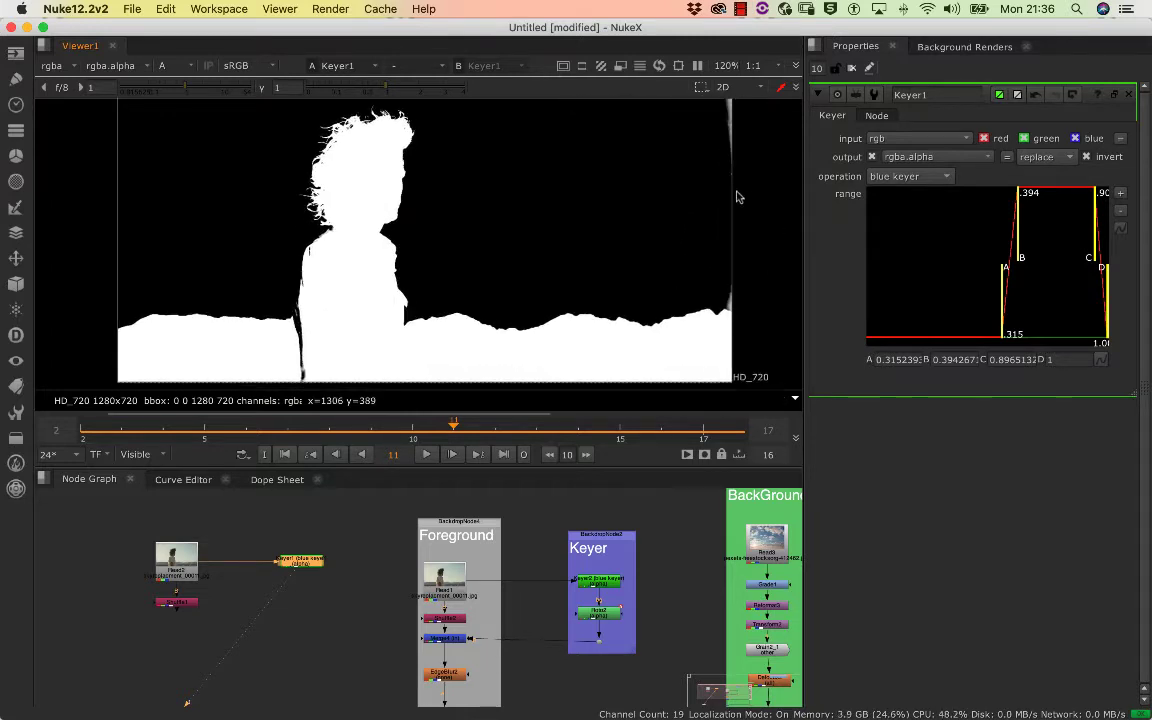
scroll(674, 230, down, 3)
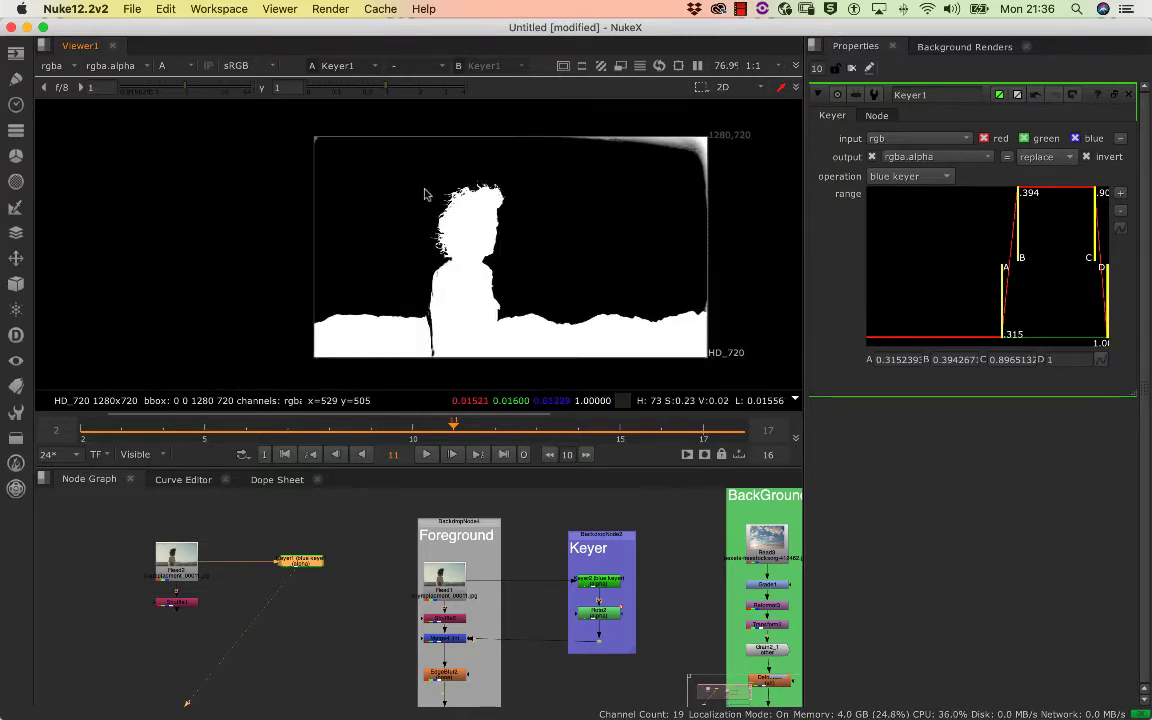
scroll(424, 194, up, 5)
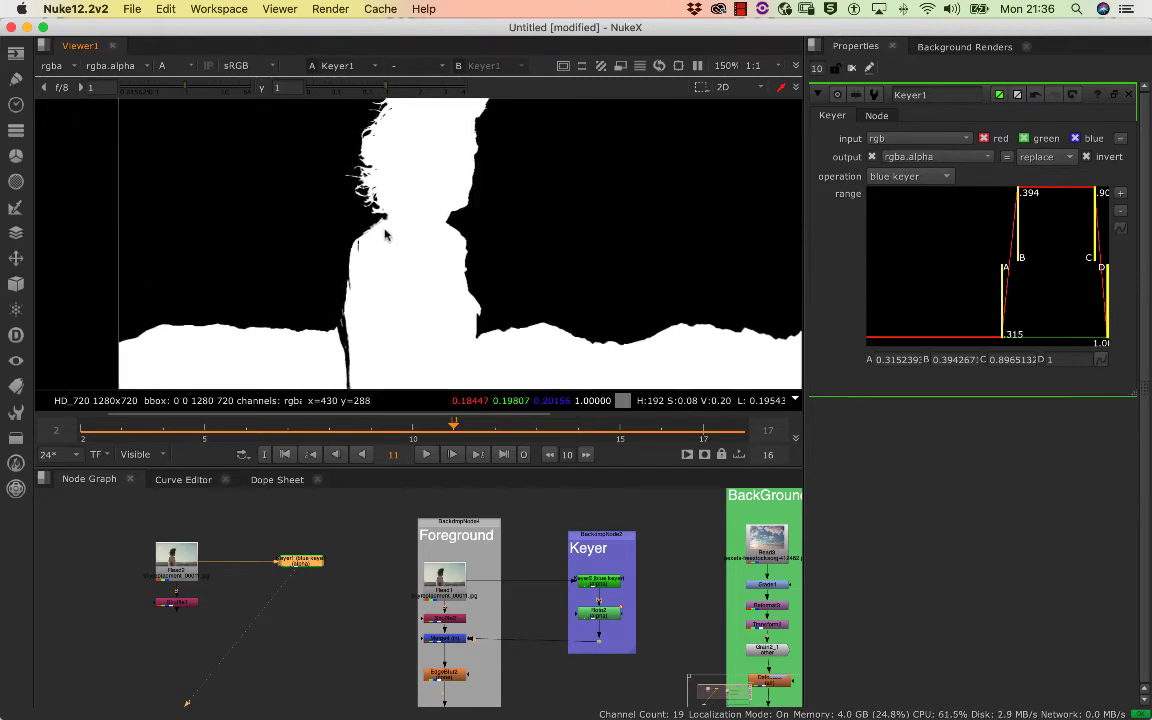
scroll(370, 240, down, 2)
drag(379, 428, 168, 428)
click(267, 428)
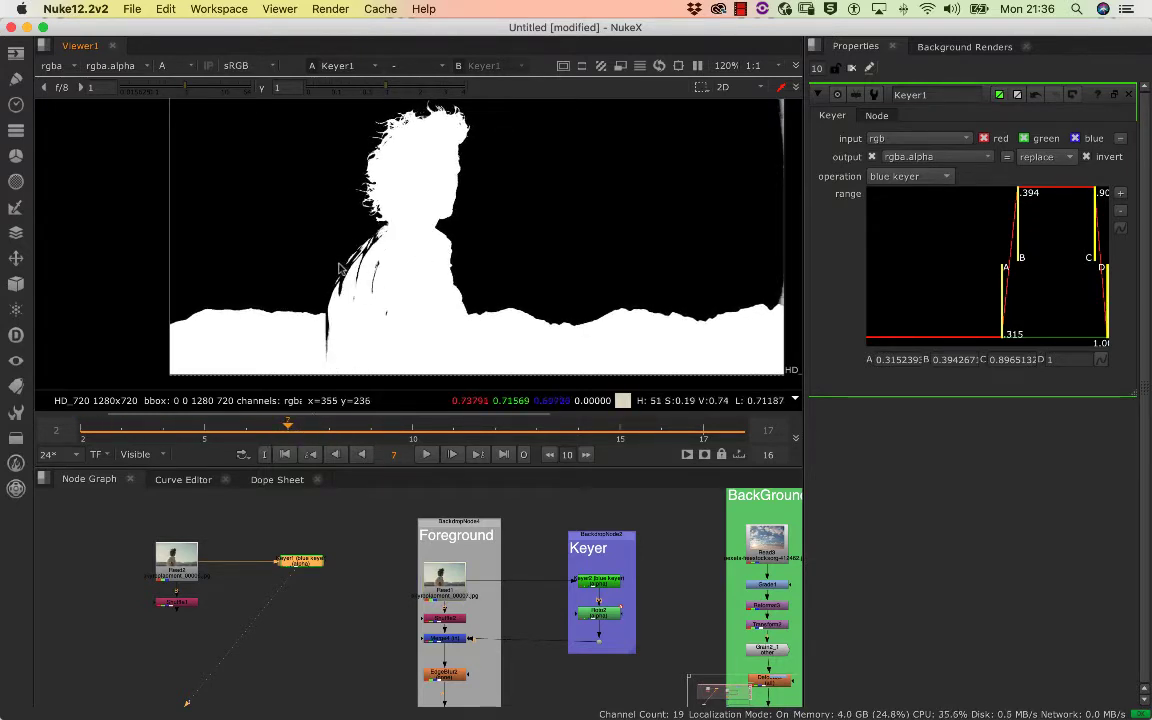
Return to full colour, play the Shuffle's plate to study the moving shirt, and check its alpha
click(348, 542)
click(306, 565)
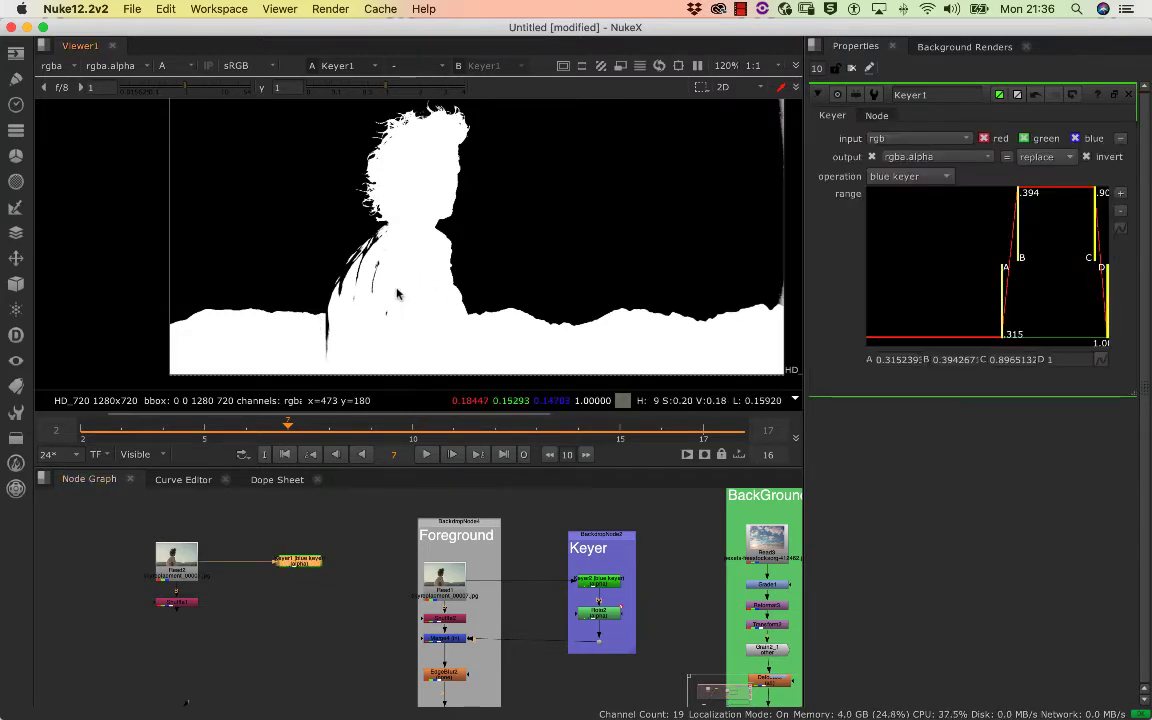
key(a)
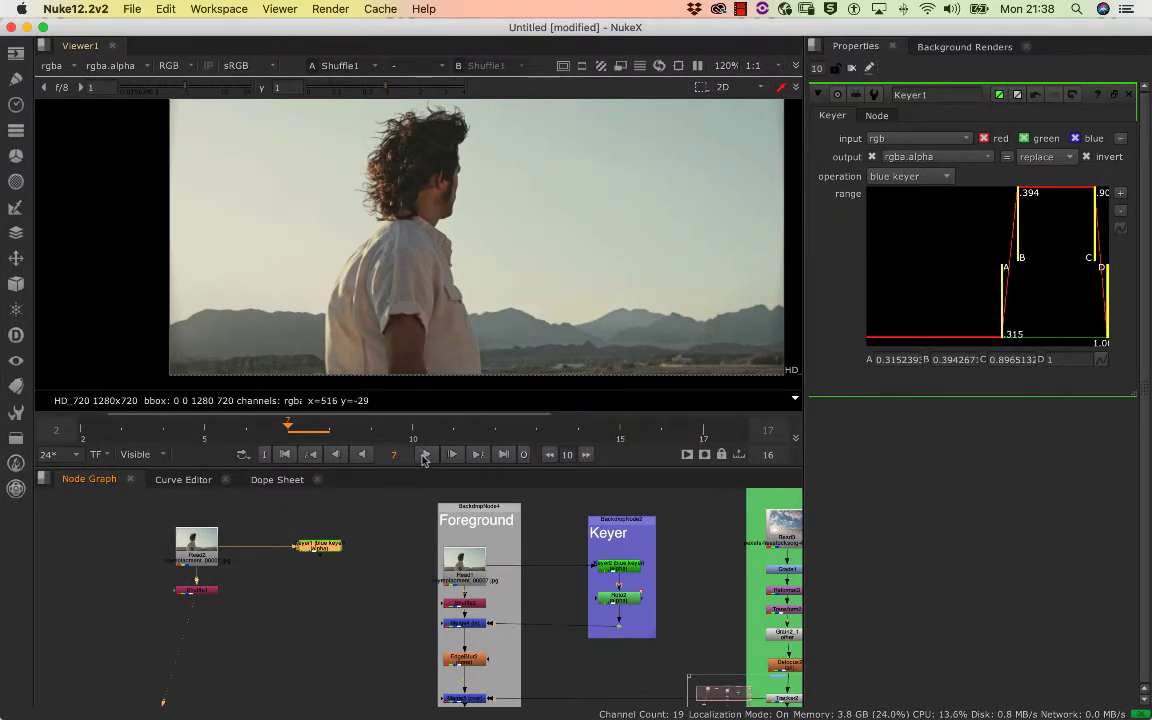
click(424, 455)
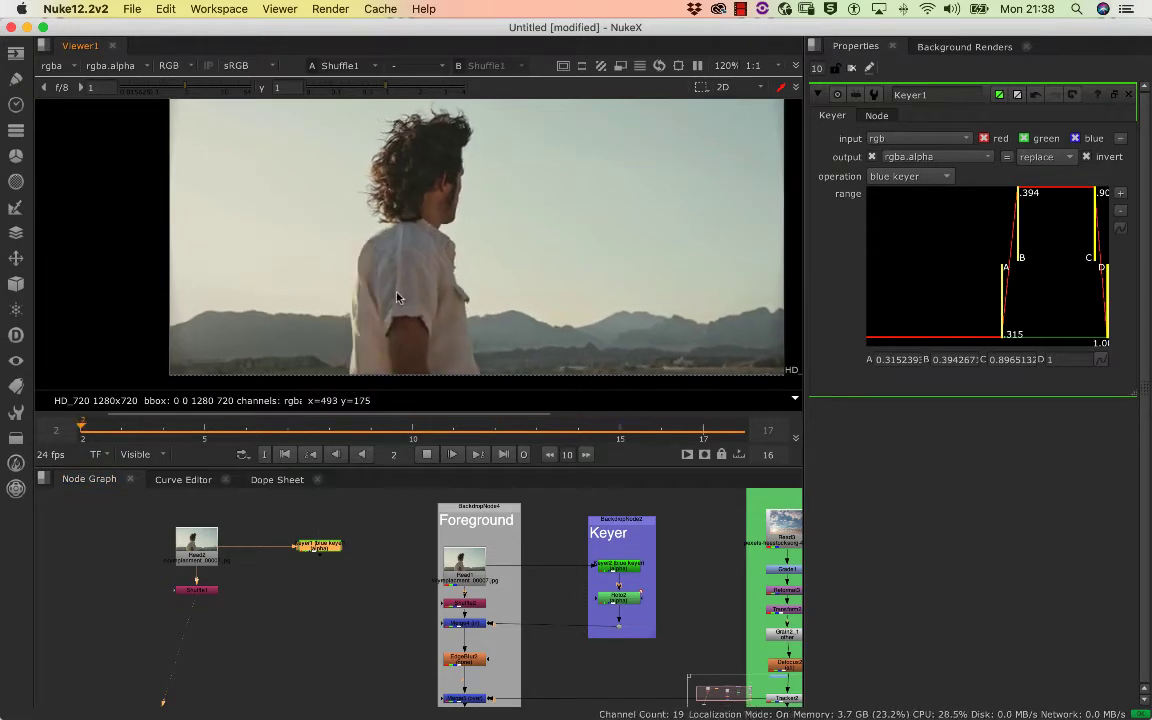
key(a)
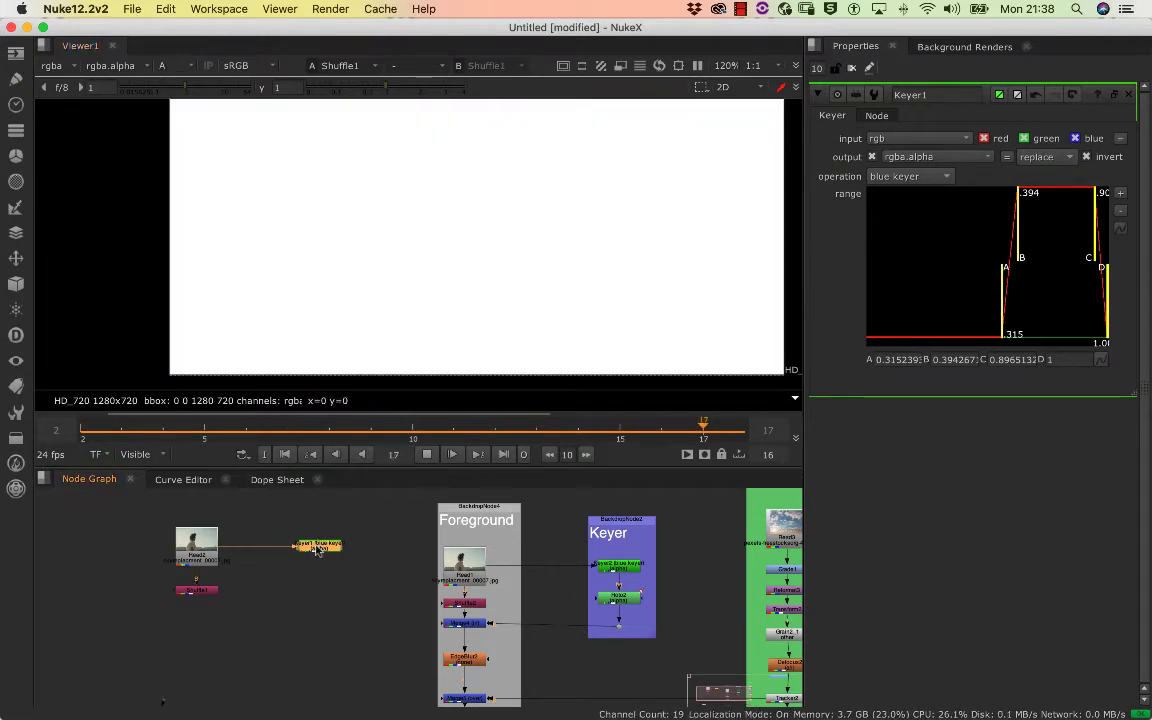
View the new Keyer's alpha and examine the back of the man's shirt closely at frame 4
key(1)
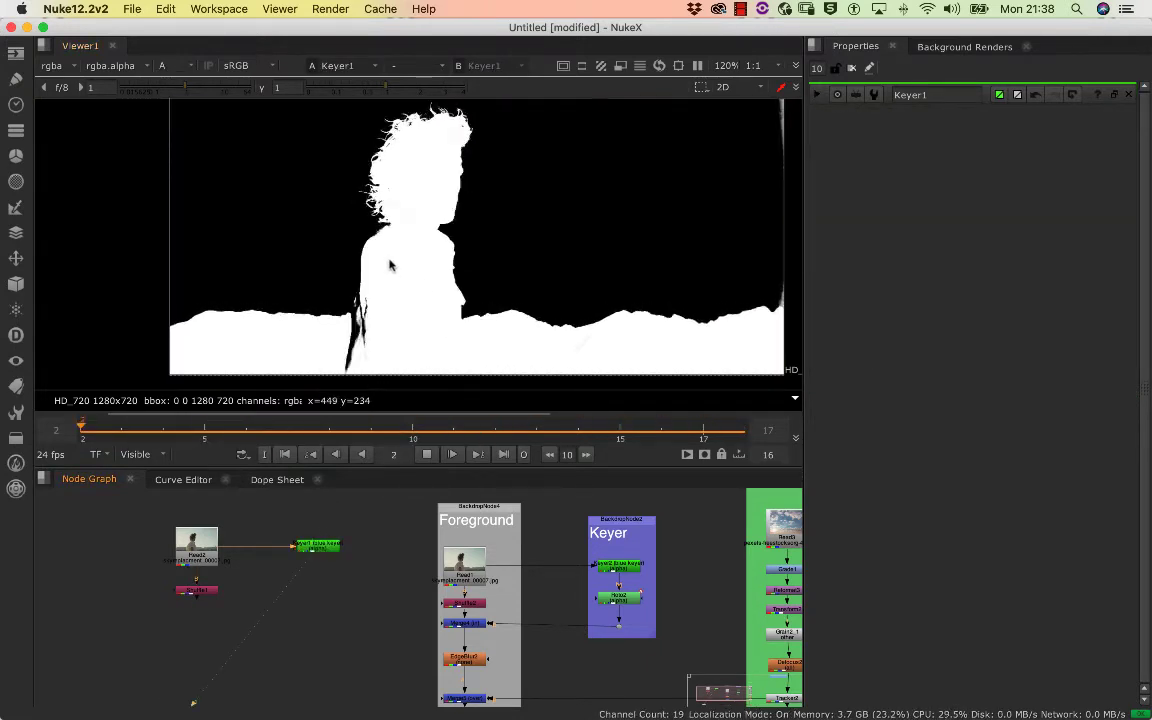
scroll(418, 267, up, 2)
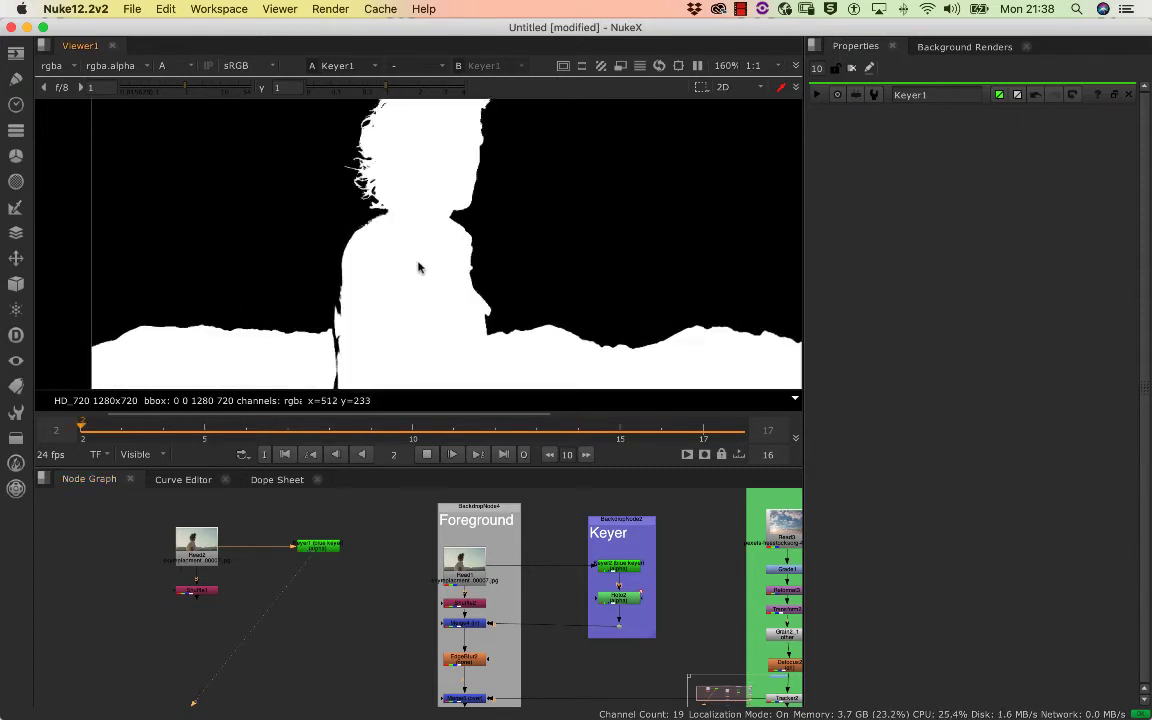
scroll(418, 267, down, 3)
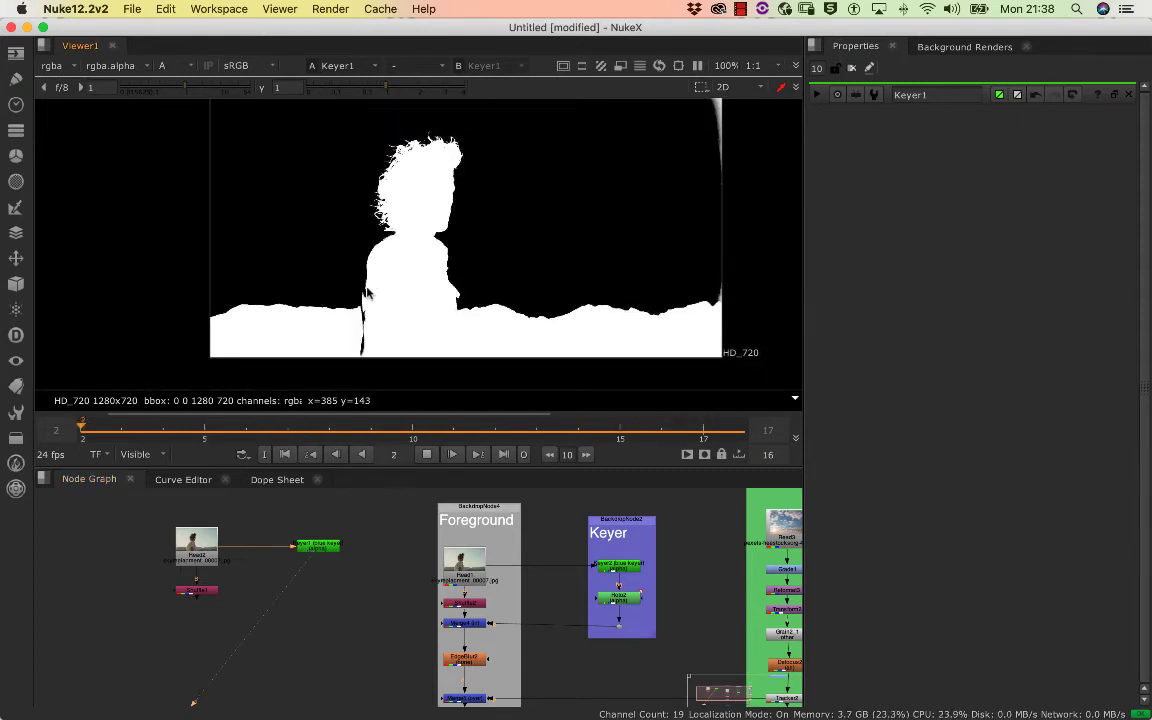
key(k)
scroll(429, 294, up, 3)
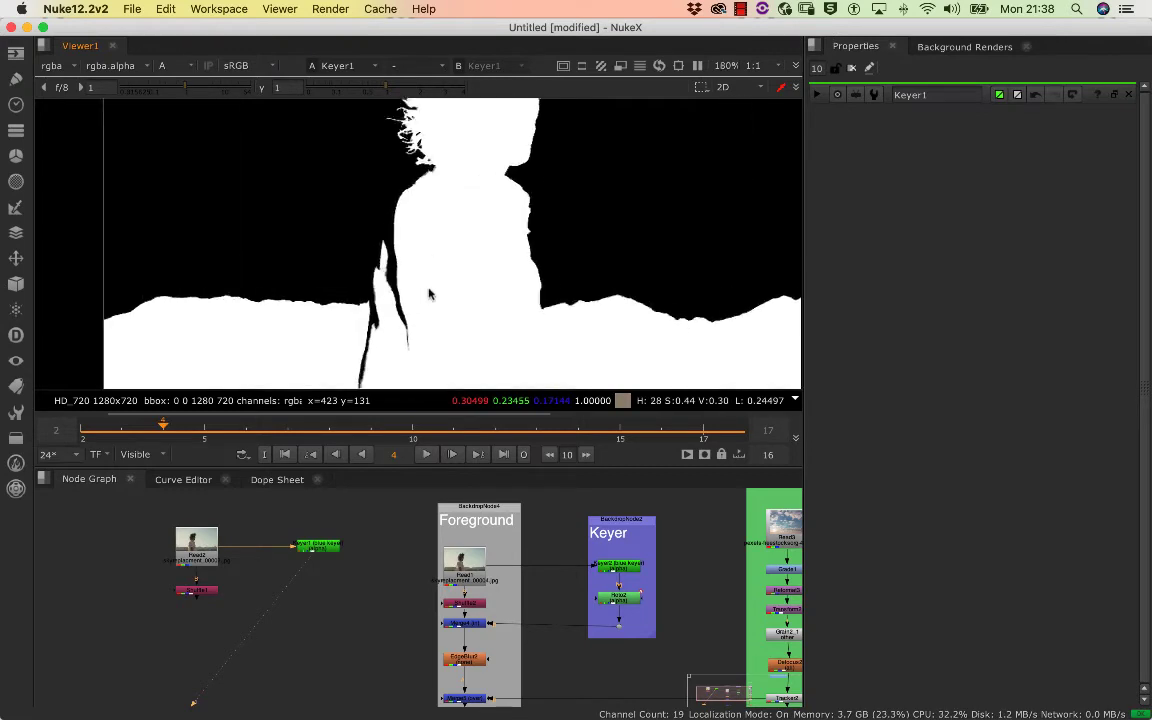
scroll(445, 215, down, 3)
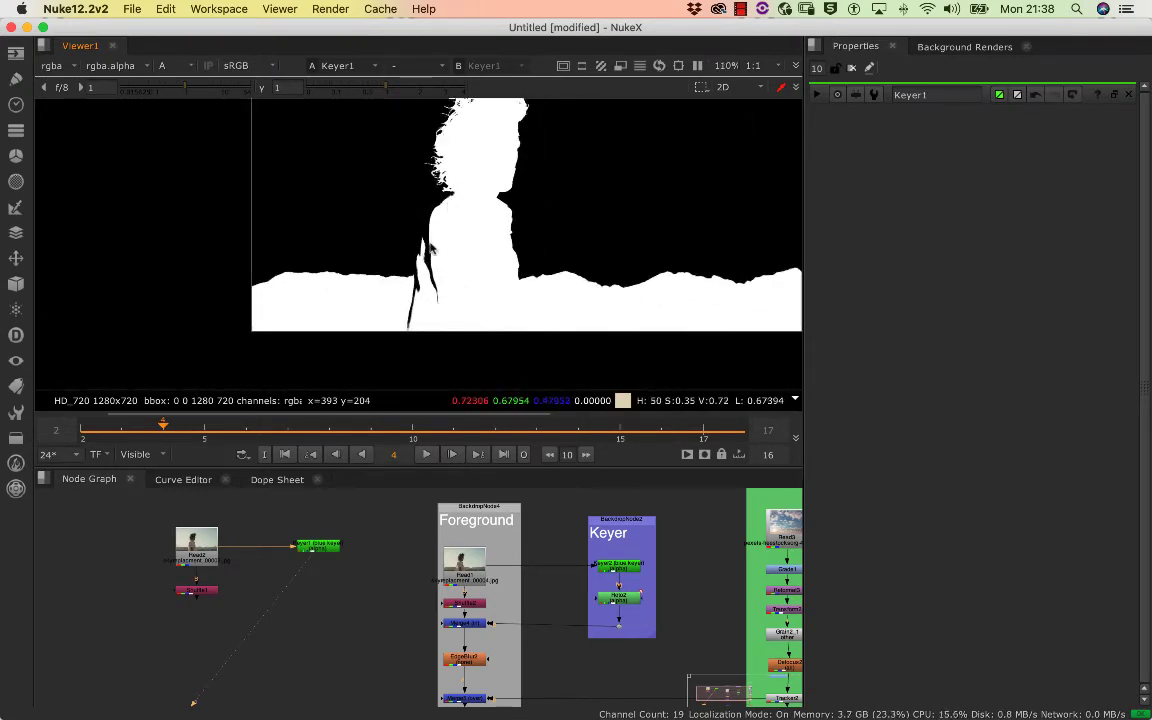
scroll(430, 248, up, 3)
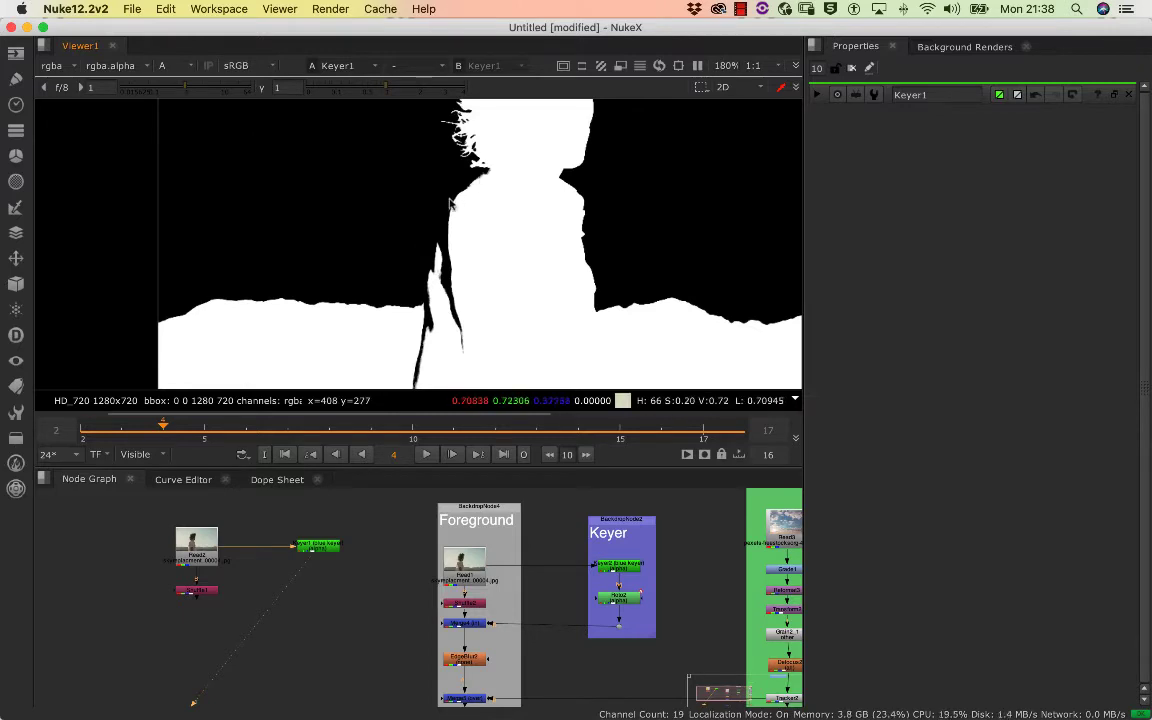
scroll(496, 260, up, 2)
scroll(456, 271, down, 5)
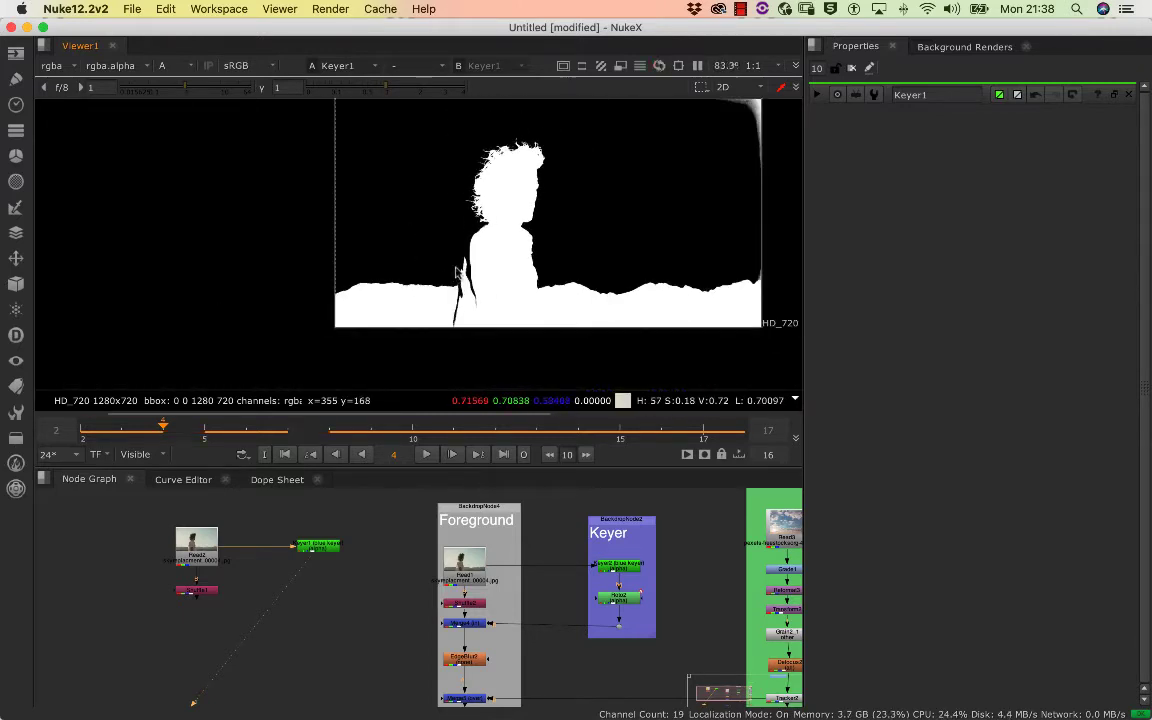
scroll(450, 275, up, 3)
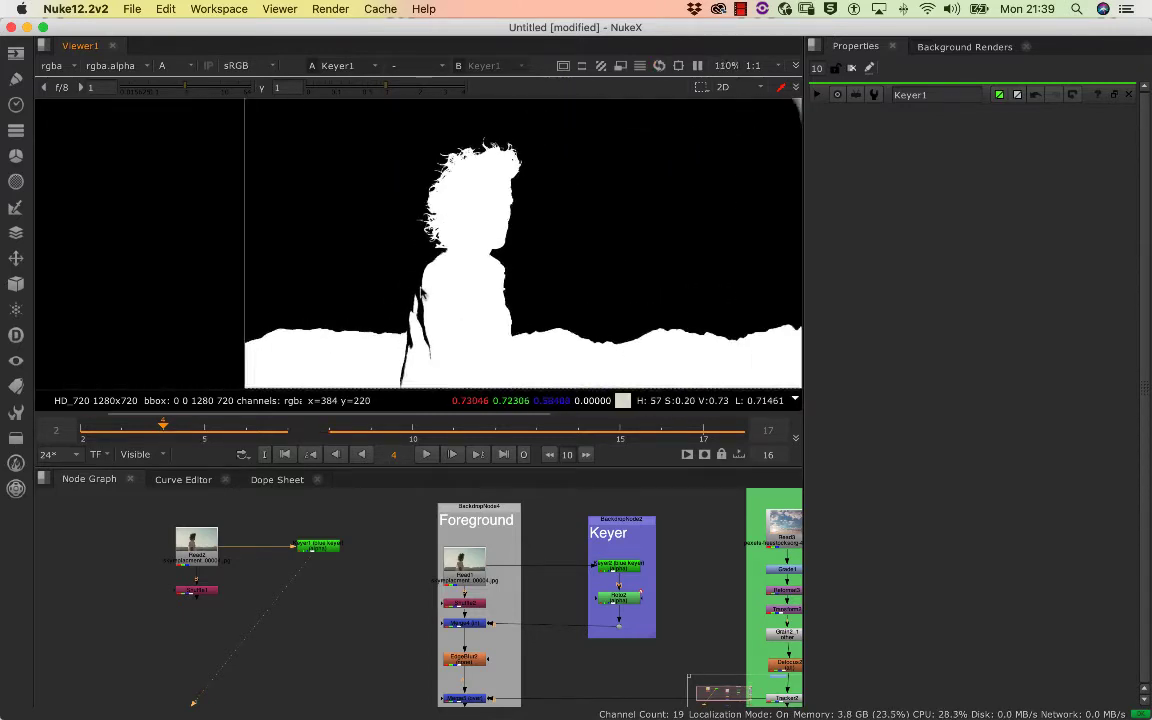
scroll(416, 289, down, 1)
drag(412, 275, 365, 277)
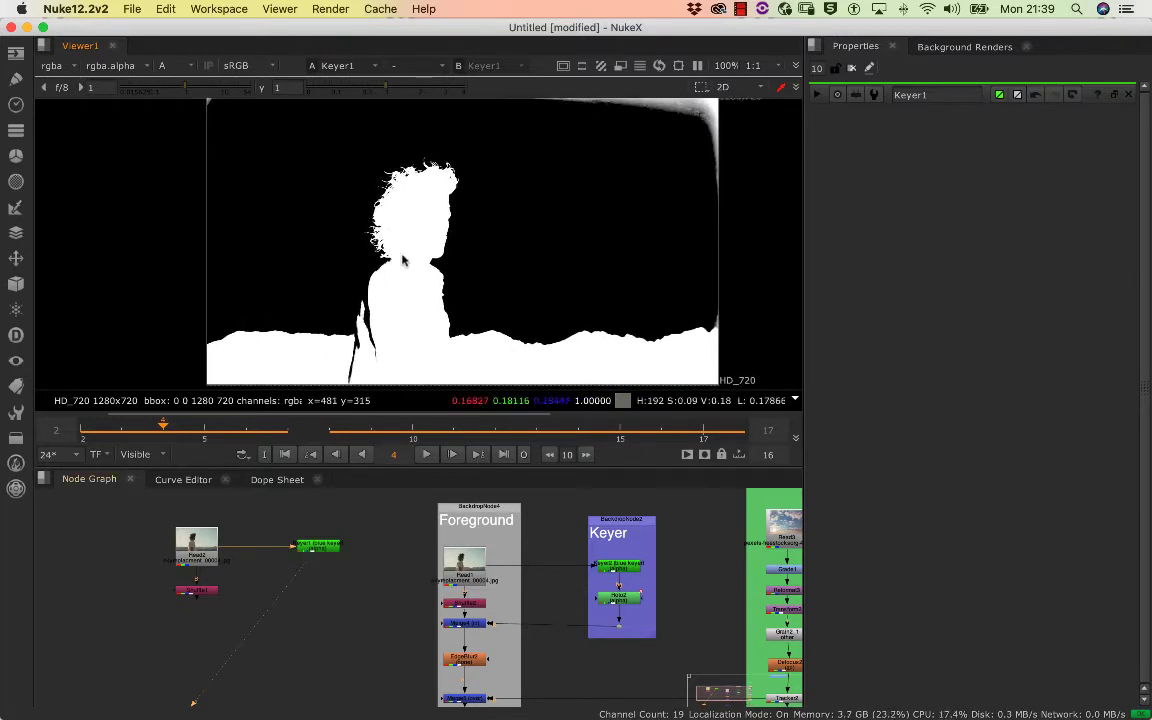
Return the viewer to full colour and reopen the new Keyer node's settings
key(a)
double_click(323, 549)
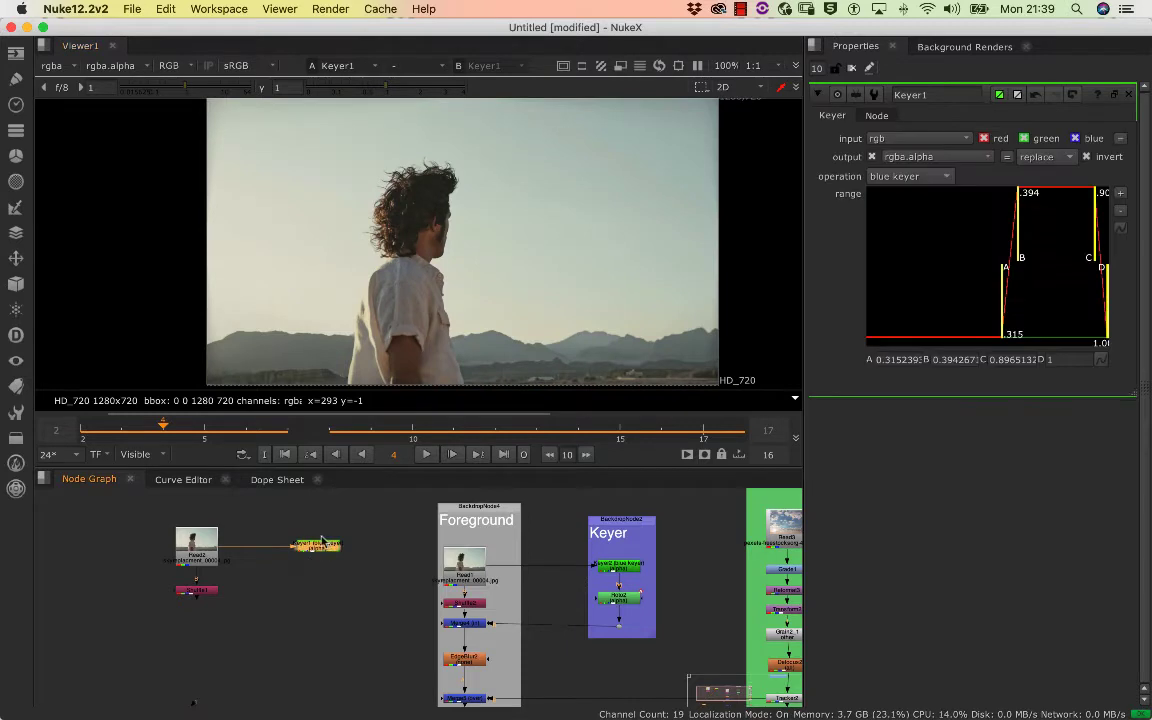
Add a Premult node below the new Keyer and examine the shirt's back edge closely on several frames
key(Tab)
text(p)
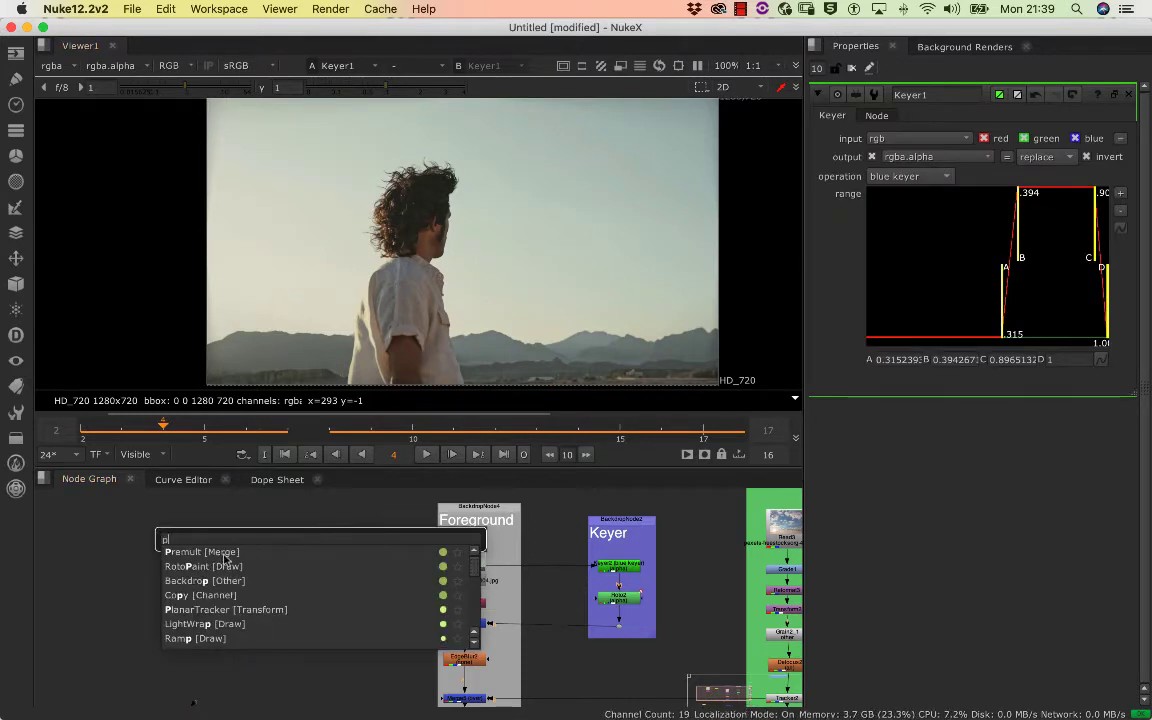
key(Return)
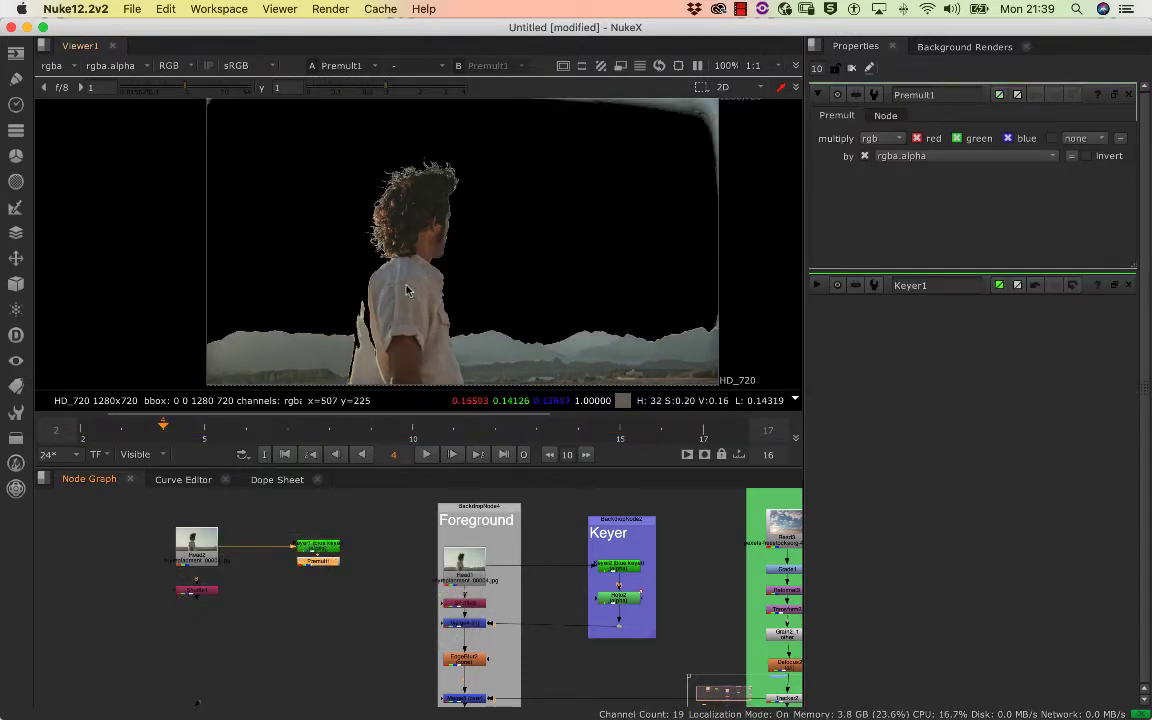
scroll(395, 270, up, 3)
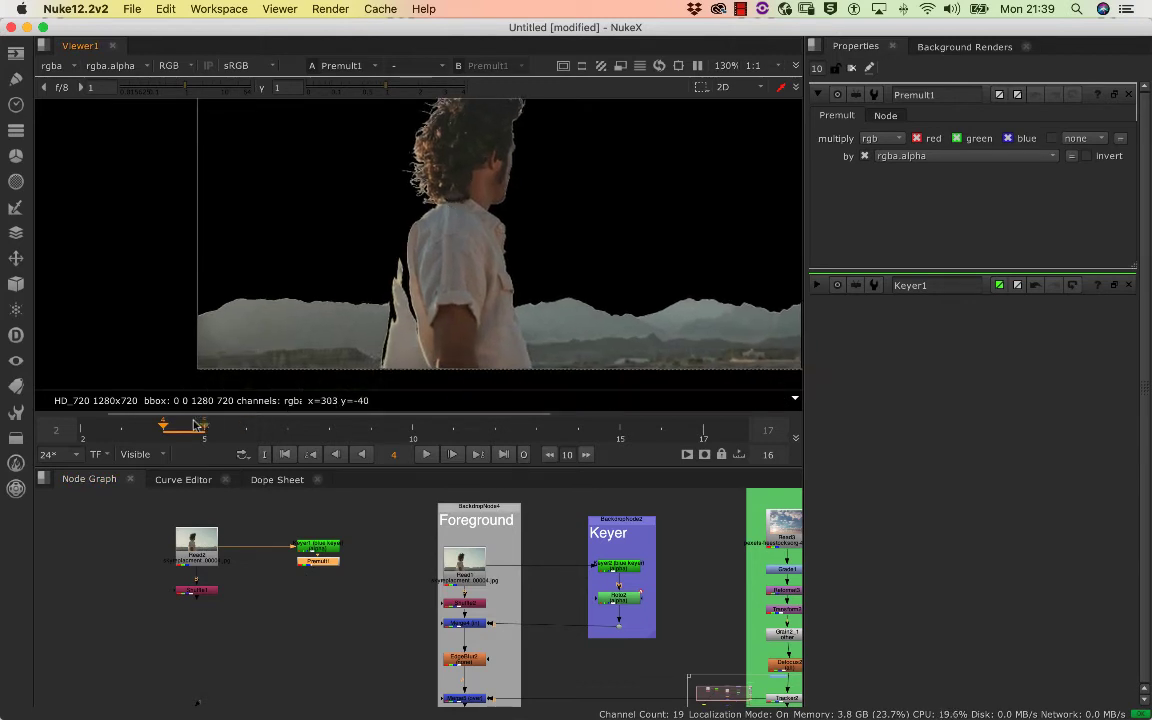
drag(214, 427, 82, 427)
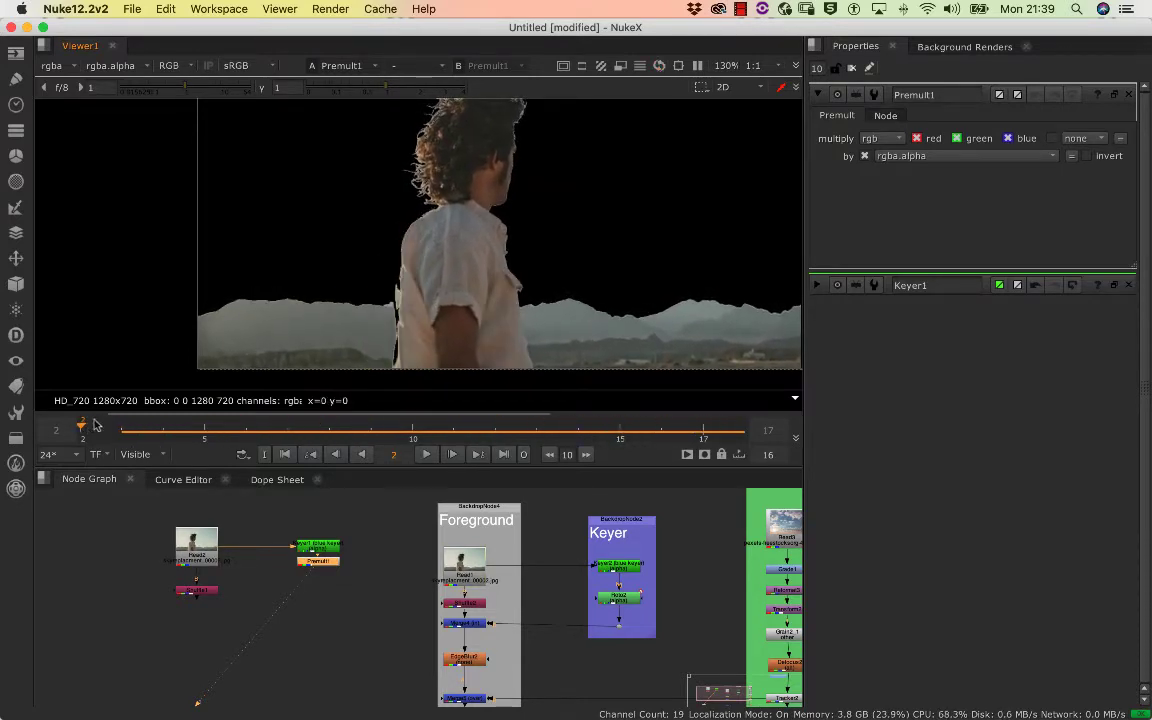
double_click(248, 425)
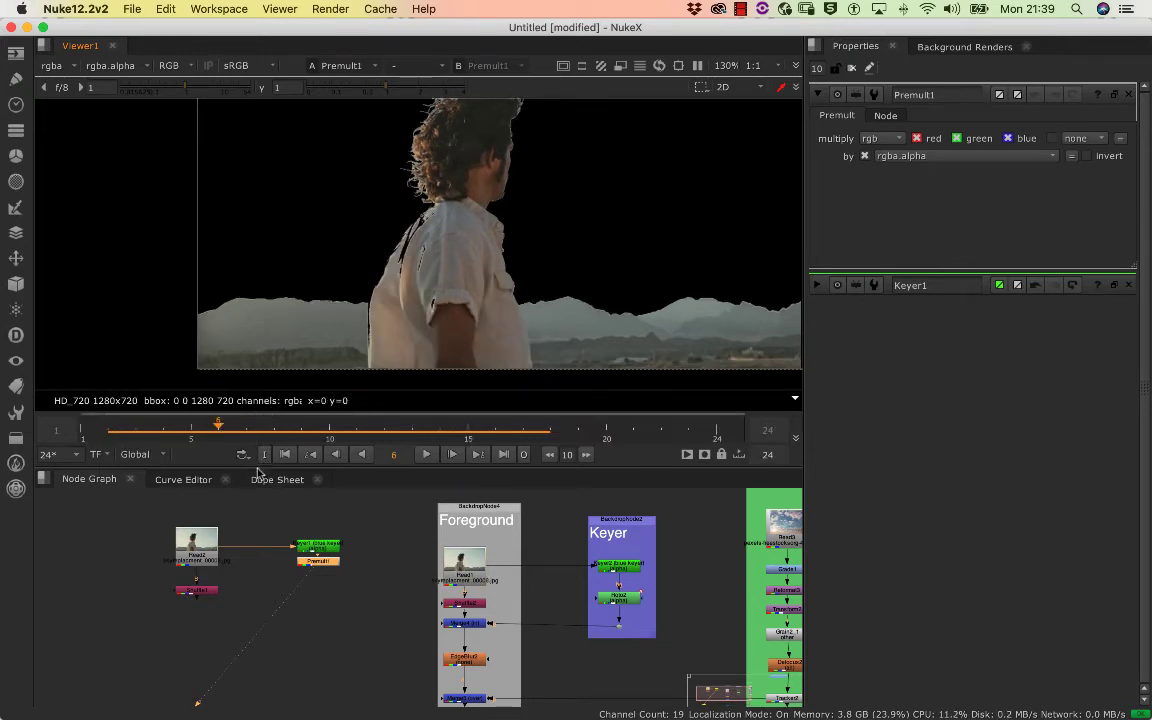
Delete the Premult node below the new Keyer
double_click(332, 561)
double_click(328, 563)
key(Delete)
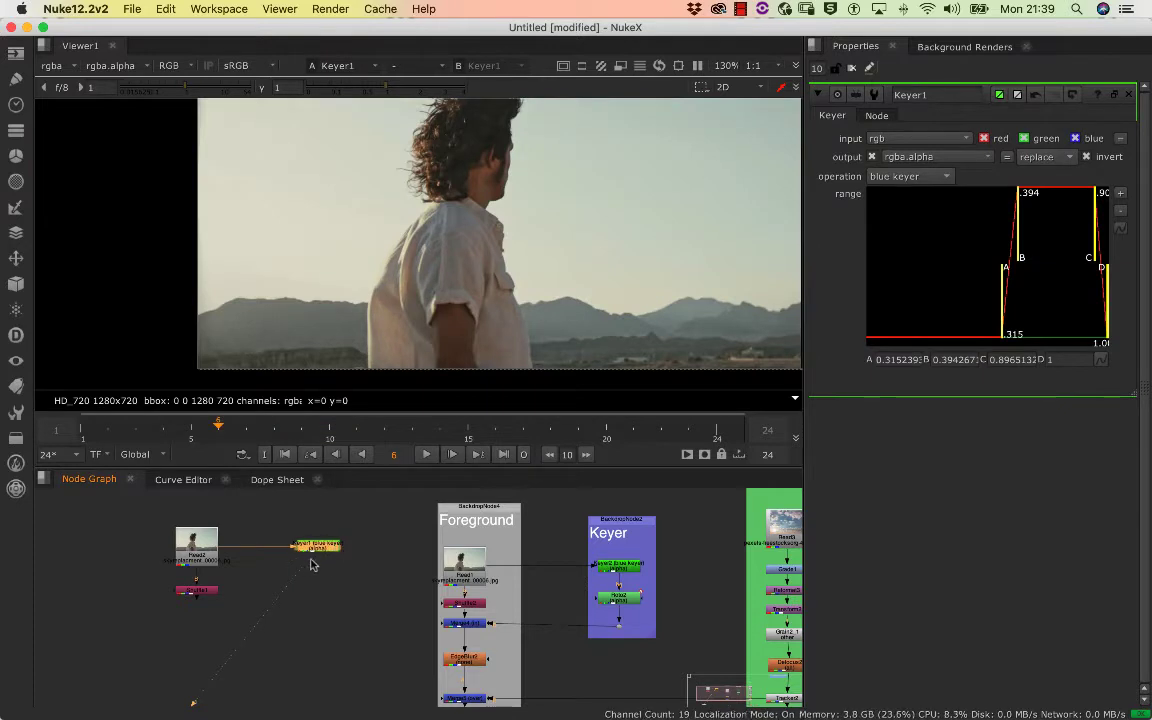
Shift the new Keyer slightly, view its result, and add a Roto node lined up beneath it
drag(326, 551, 337, 549)
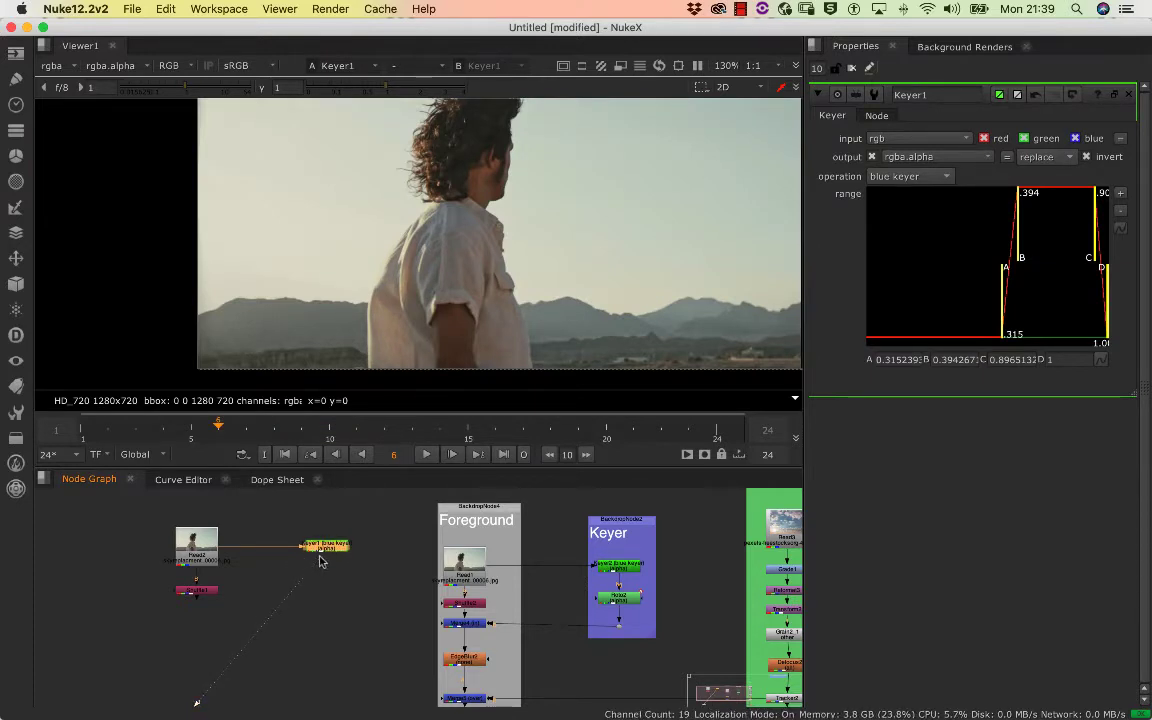
key(1)
click(361, 532)
click(334, 549)
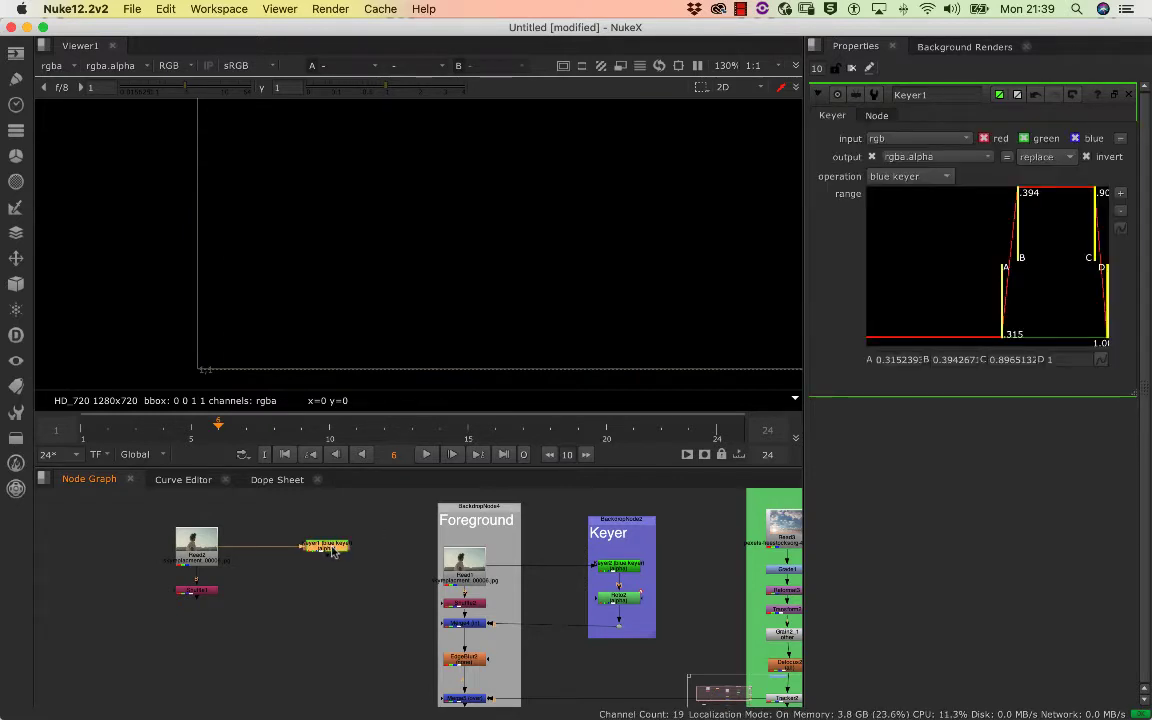
key(1)
key(Tab)
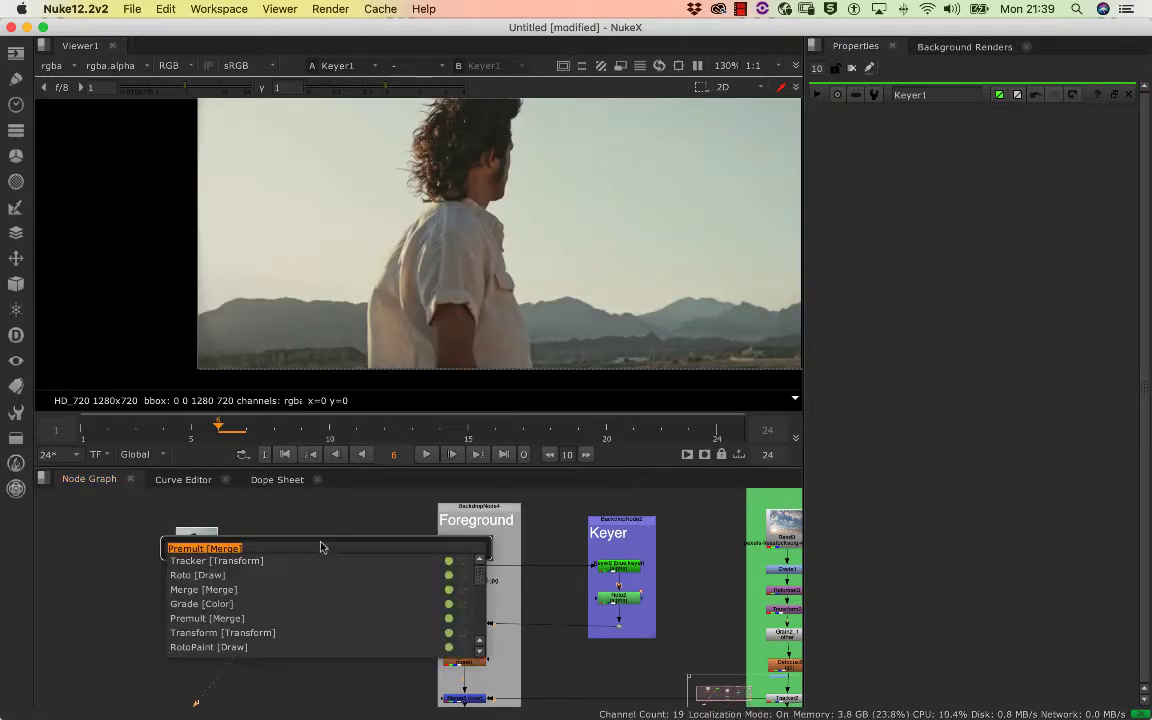
text(roto)
key(Return)
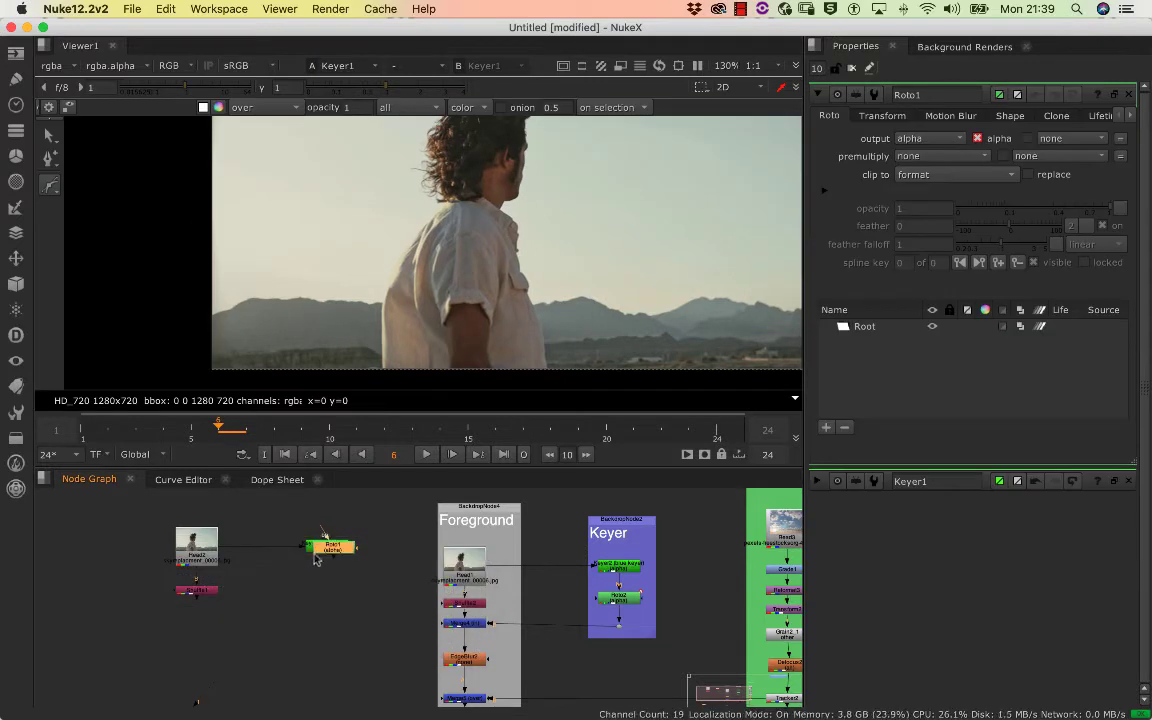
drag(334, 553, 316, 588)
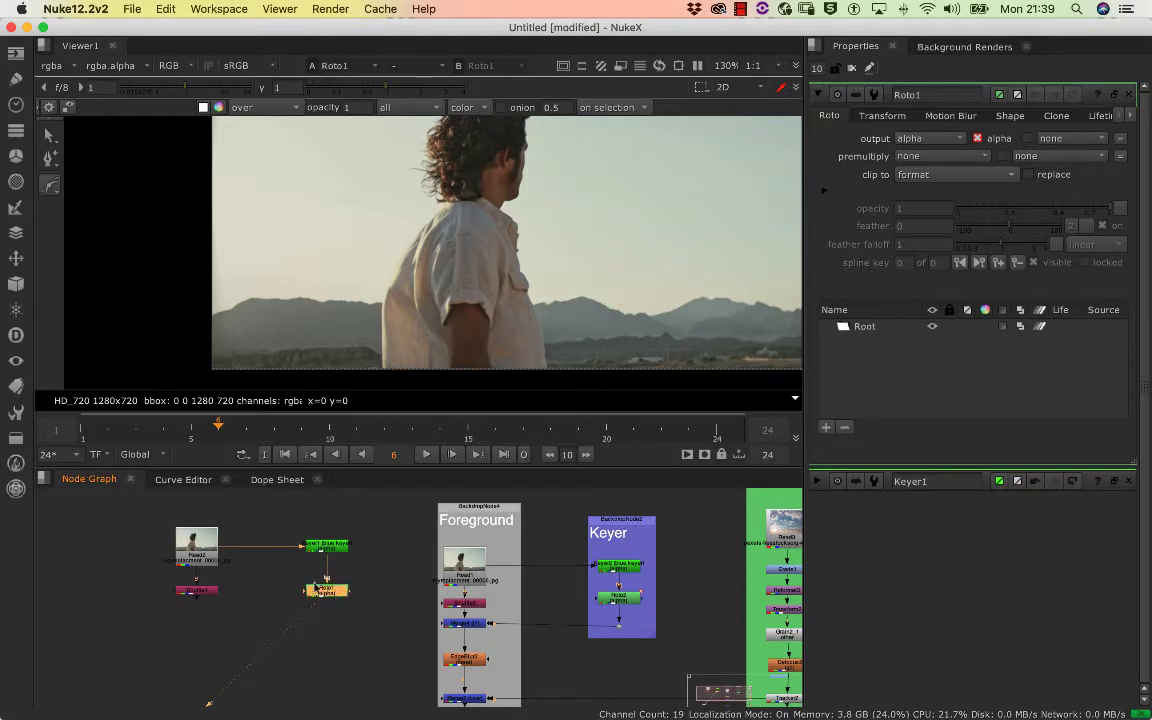
Add a Merge node below the copied plate's Shuffle and connect it to the Roto node, aligning the two
click(204, 594)
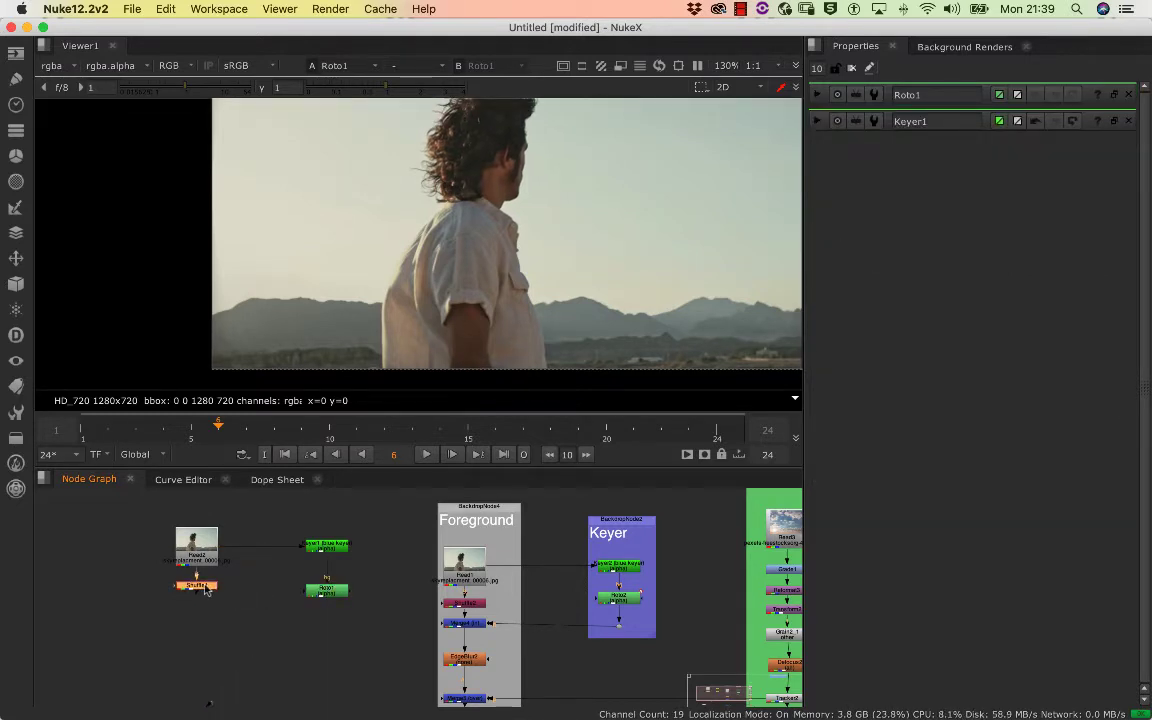
key(Tab)
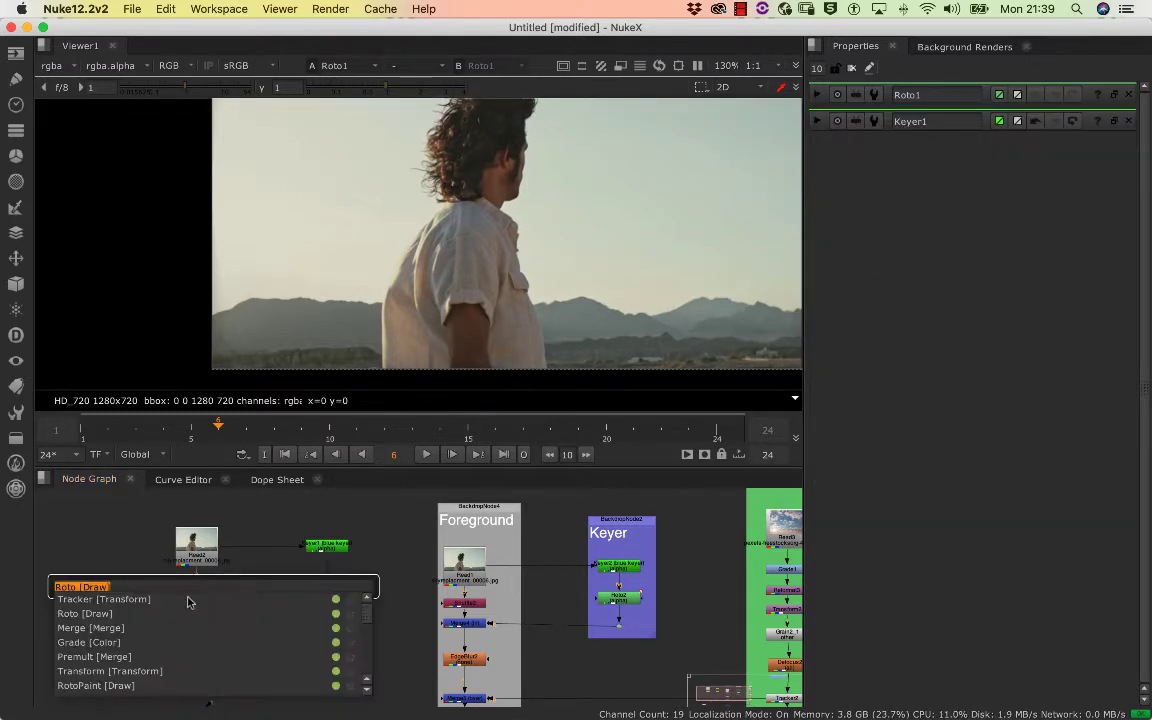
click(92, 627)
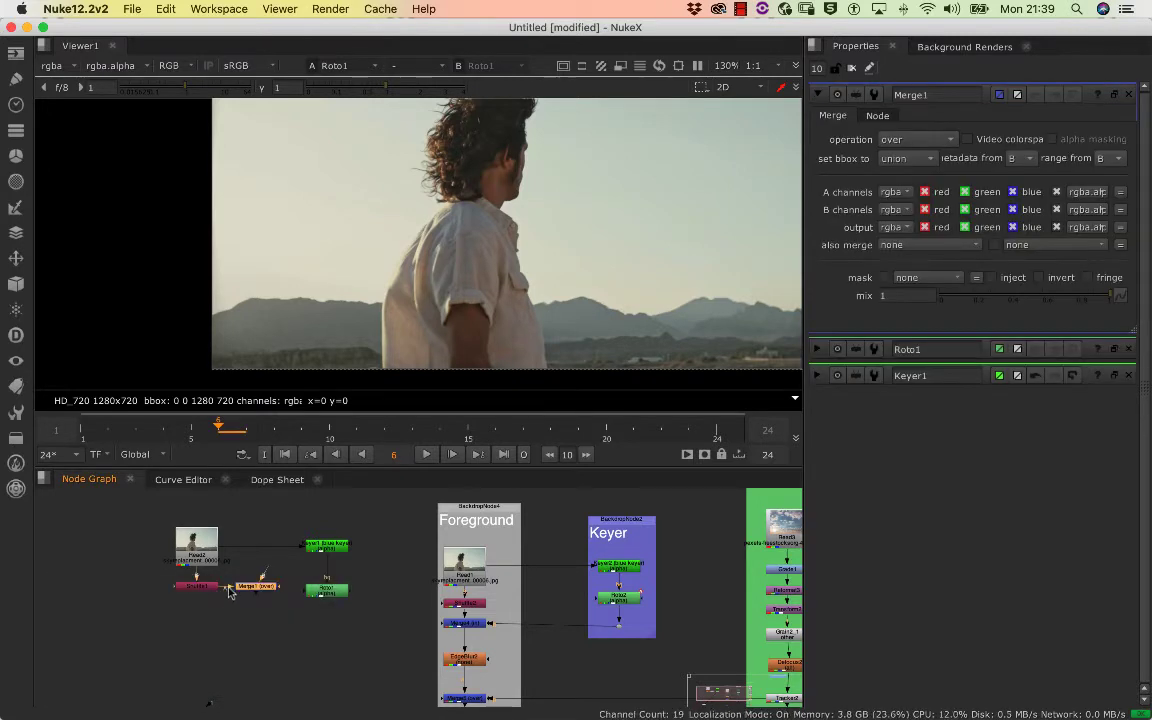
mouse_move(200, 614)
mouse_down()
mouse_move(187, 616)
mouse_move(197, 618)
mouse_up()
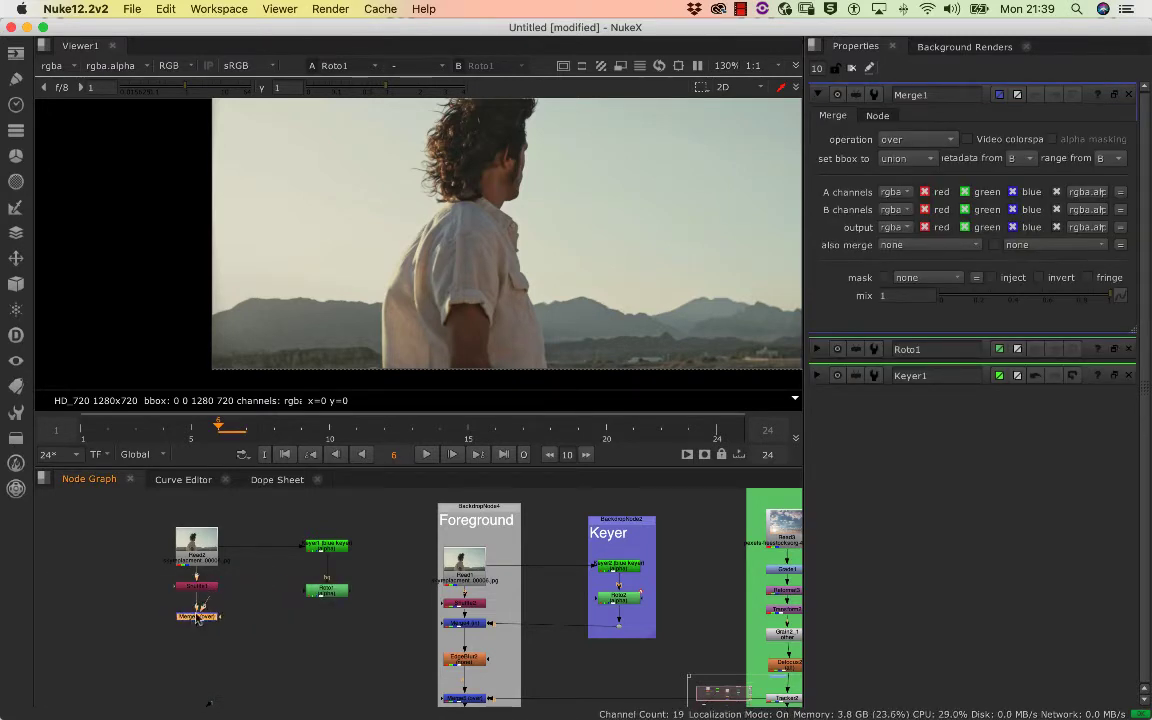
drag(326, 597, 330, 607)
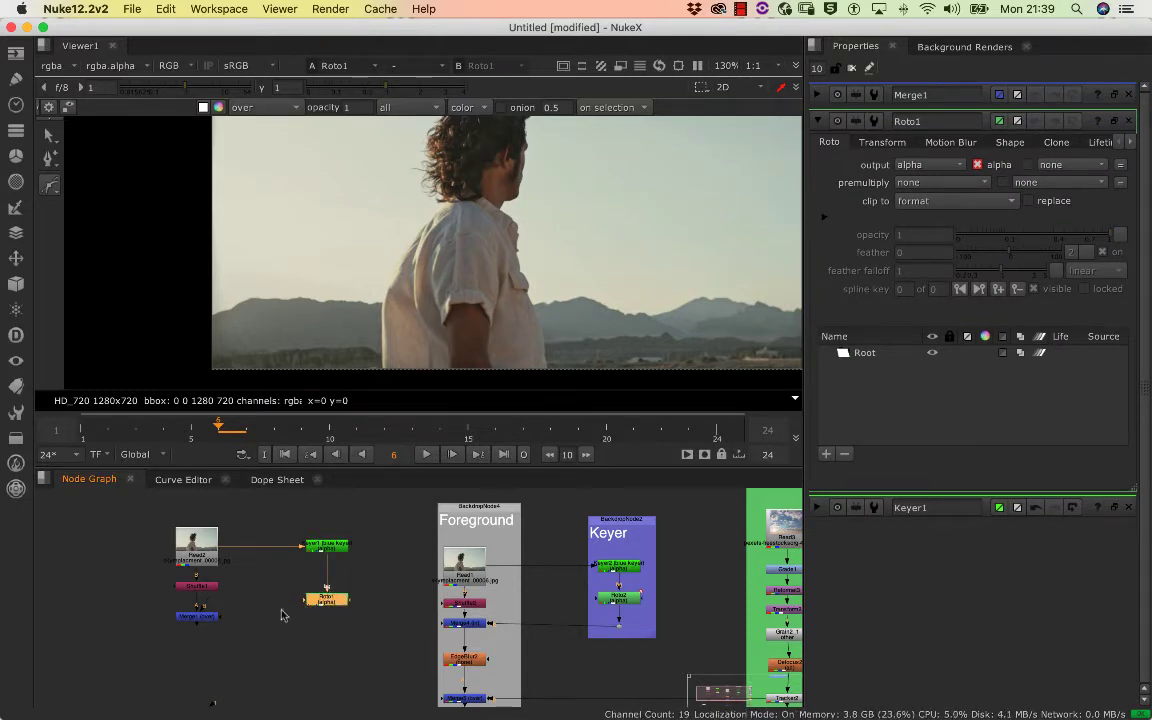
drag(316, 604, 330, 621)
Show the Roto's alpha in the viewer and delete the stray Bezier shape started on the shirt
scroll(532, 226, down, 5)
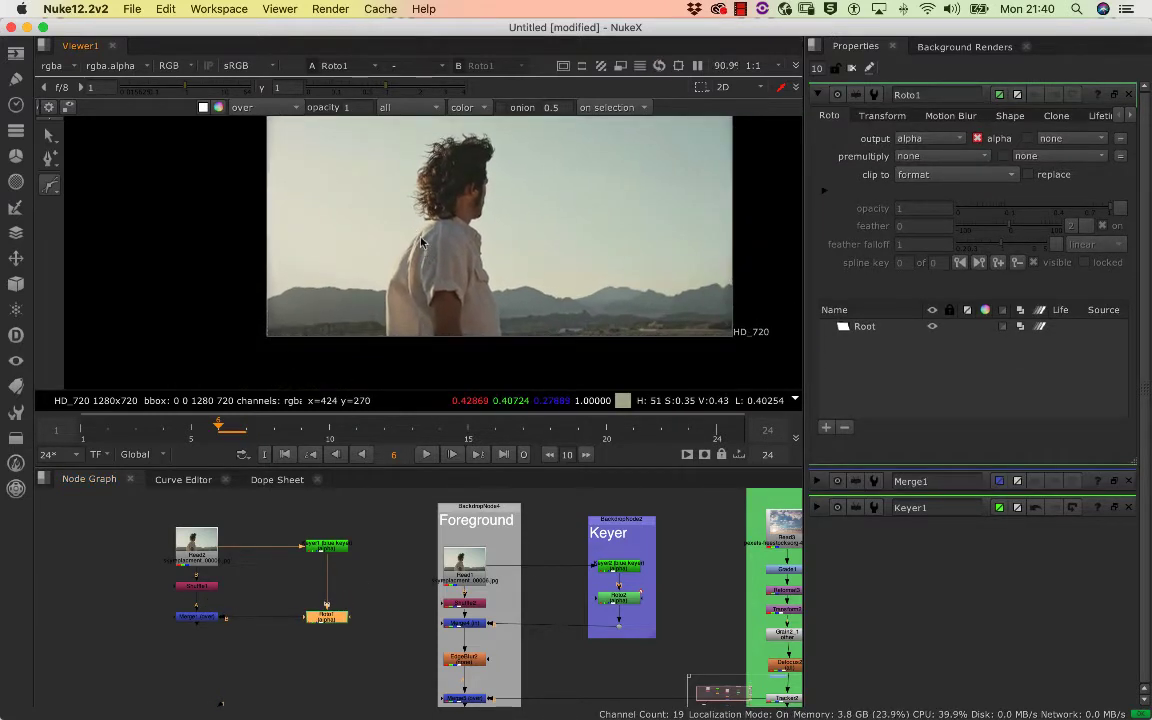
click(437, 261)
key(a)
scroll(428, 262, up, 4)
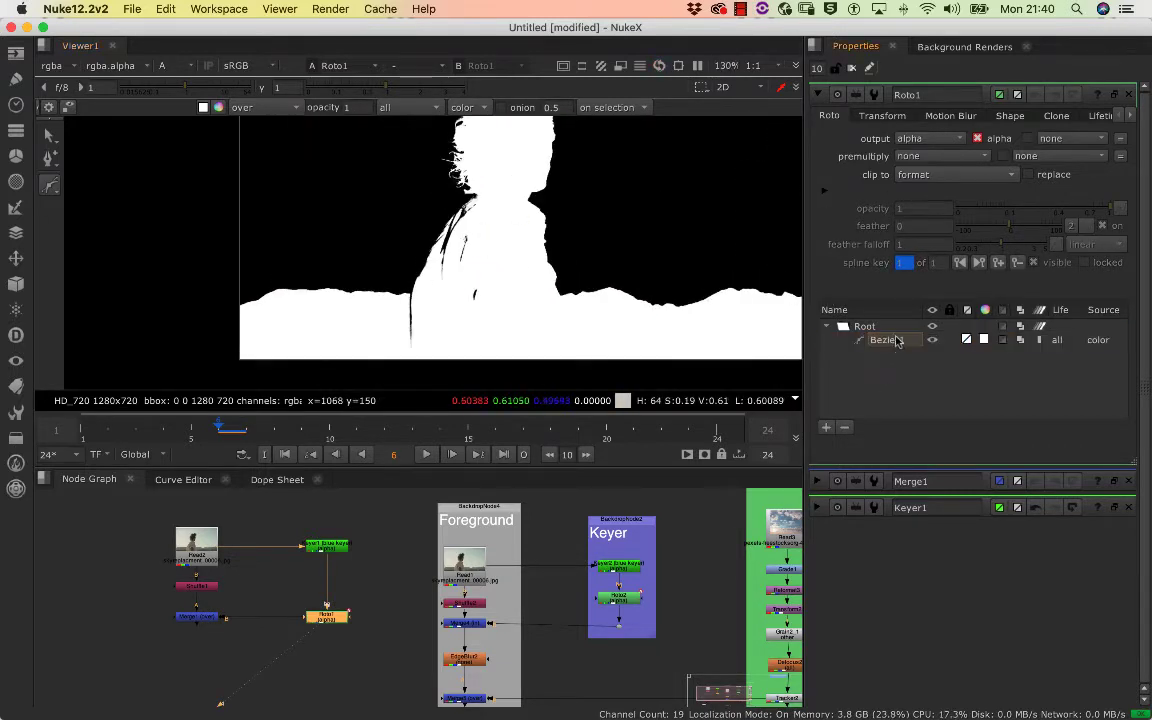
key(Delete)
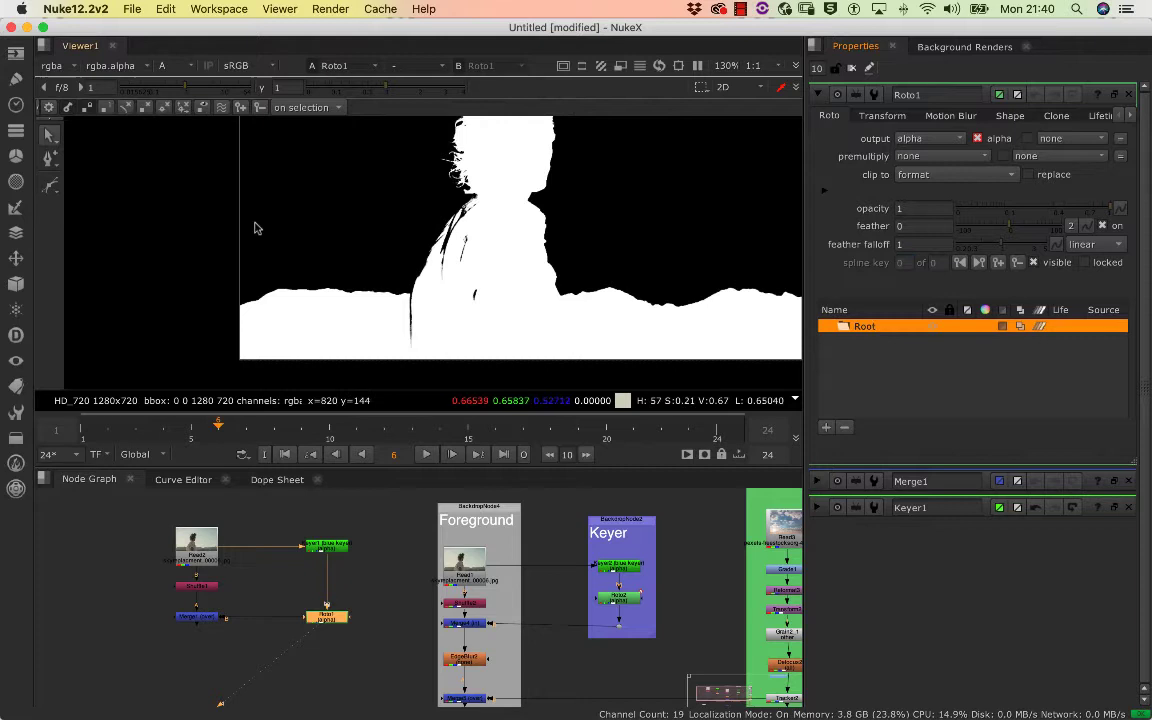
Draw a closed Bezier shape on frame 6 along the shirt's back edge from the neck to the hem
right_click(49, 185)
click(75, 168)
mouse_move(518, 248)
mouse_down()
mouse_move(554, 221)
mouse_move(520, 243)
mouse_move(529, 237)
mouse_up()
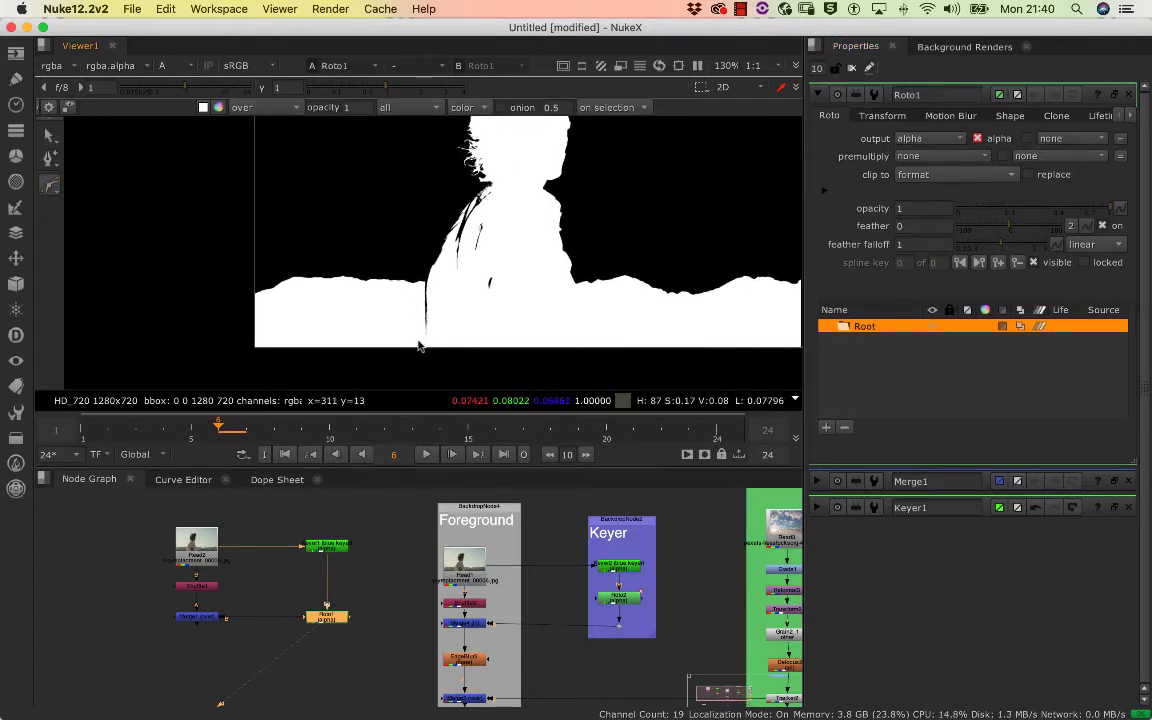
click(419, 346)
scroll(495, 310, up, 5)
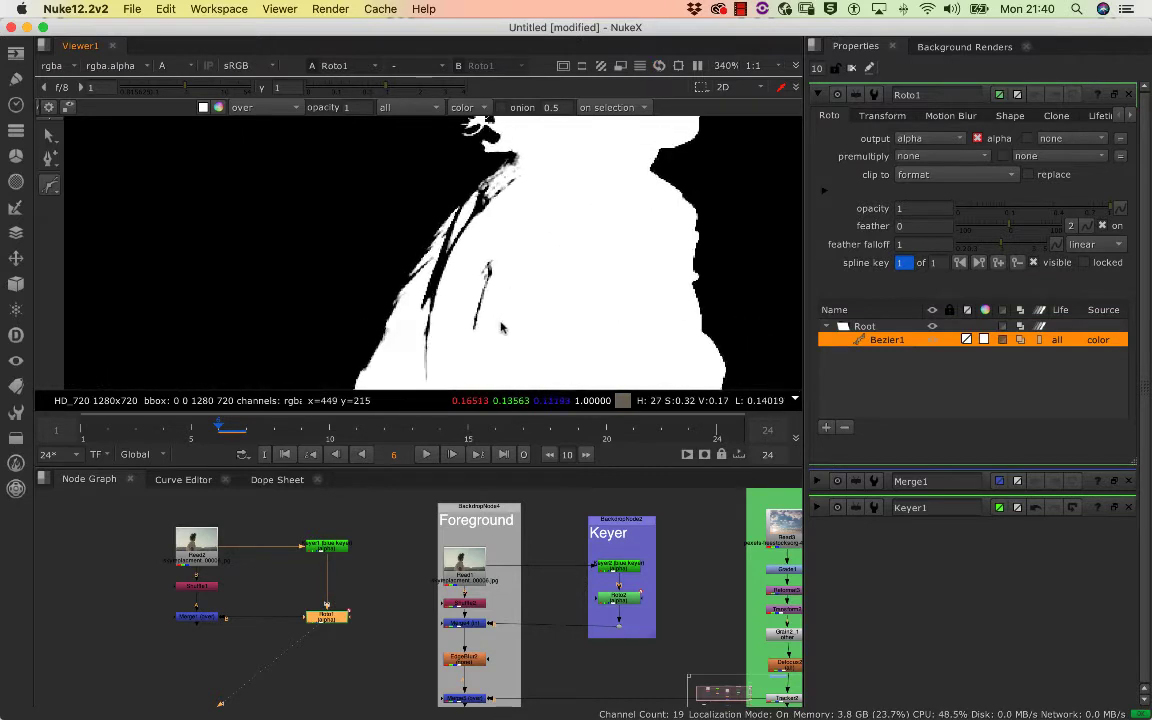
drag(502, 328, 507, 363)
click(540, 193)
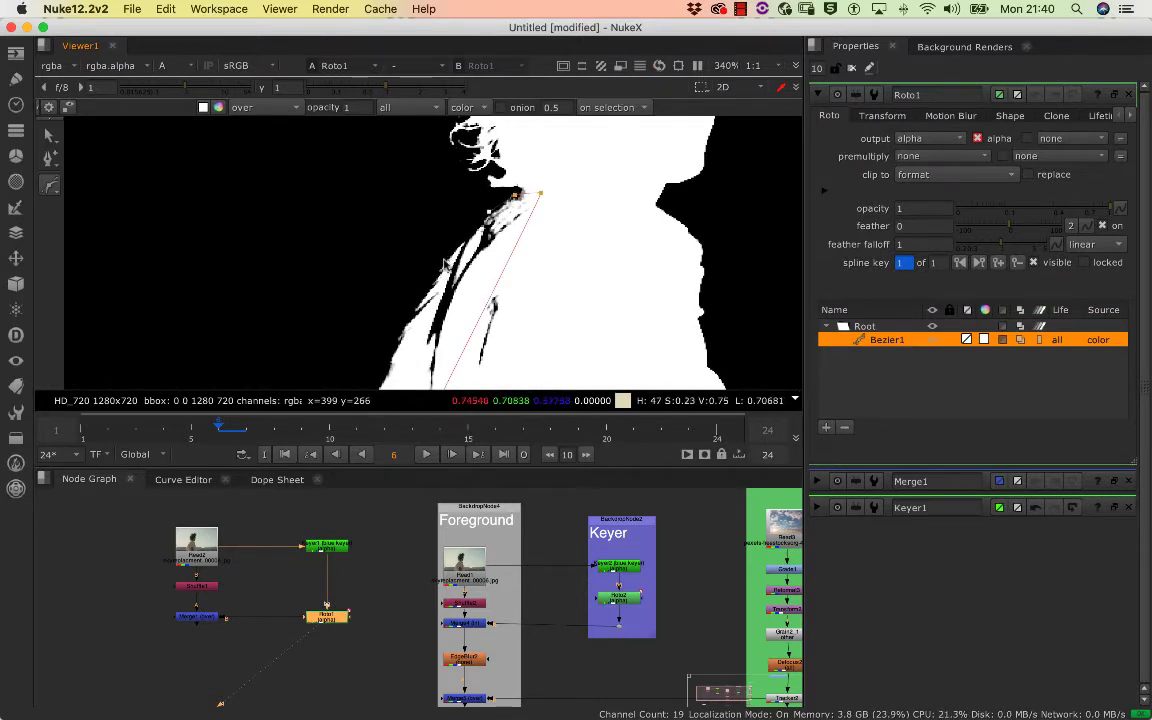
drag(492, 258, 607, 116)
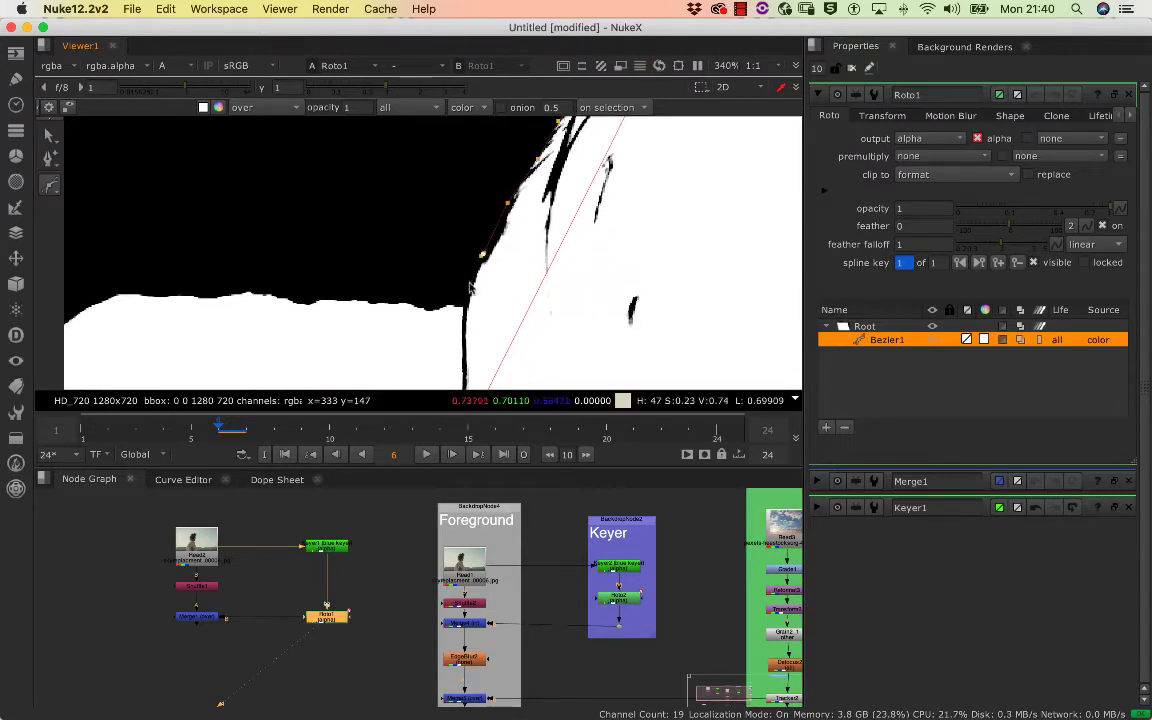
drag(407, 291, 422, 237)
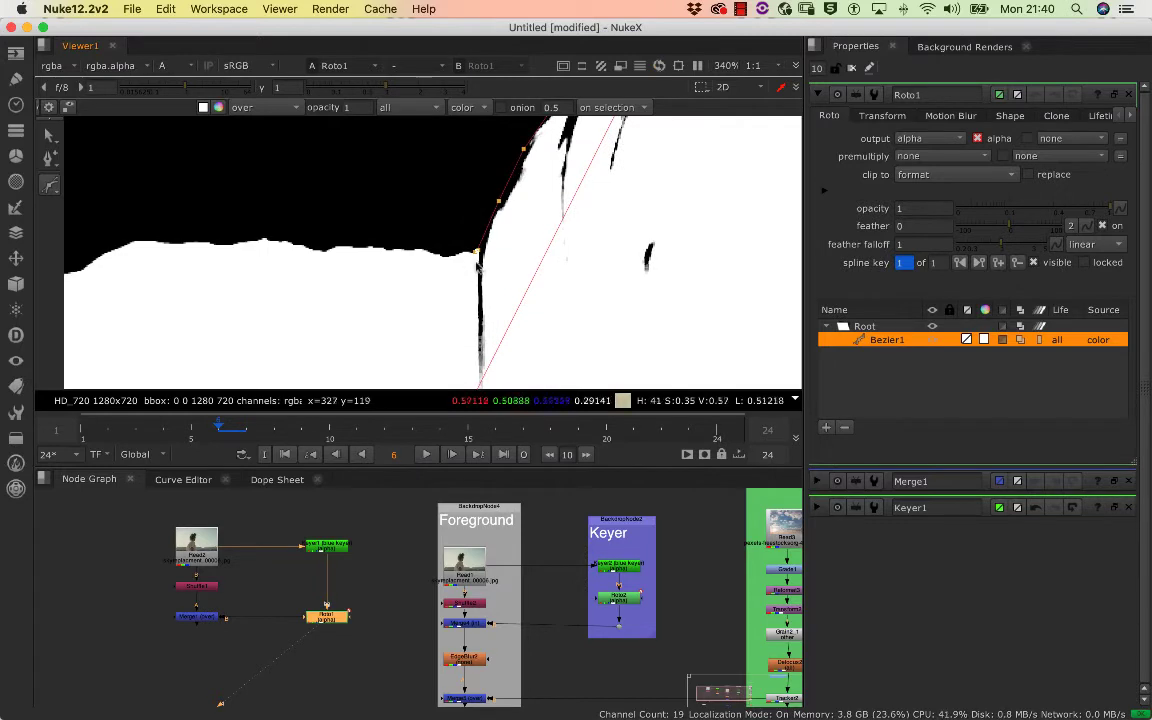
drag(462, 309, 370, 352)
key(Return)
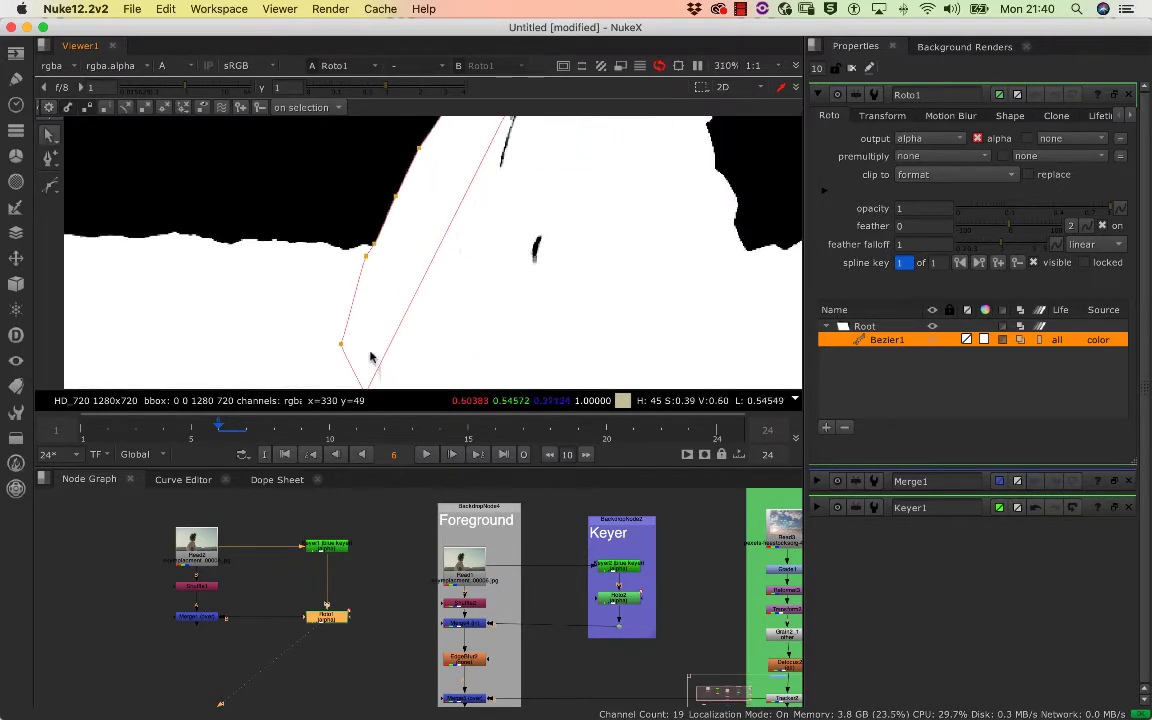
Move the Bezier's inner neck and bottom points toward the chest to cover the remaining holes in the shirt matte
scroll(371, 350, down, 5)
drag(482, 157, 520, 163)
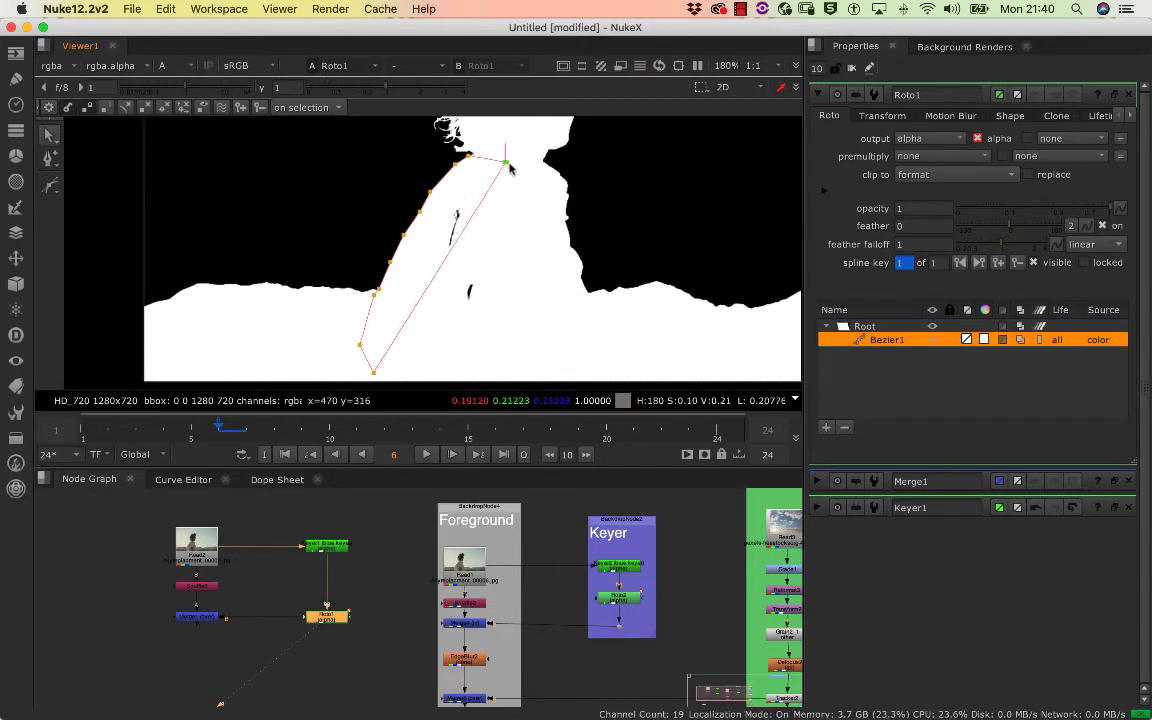
drag(375, 374, 459, 381)
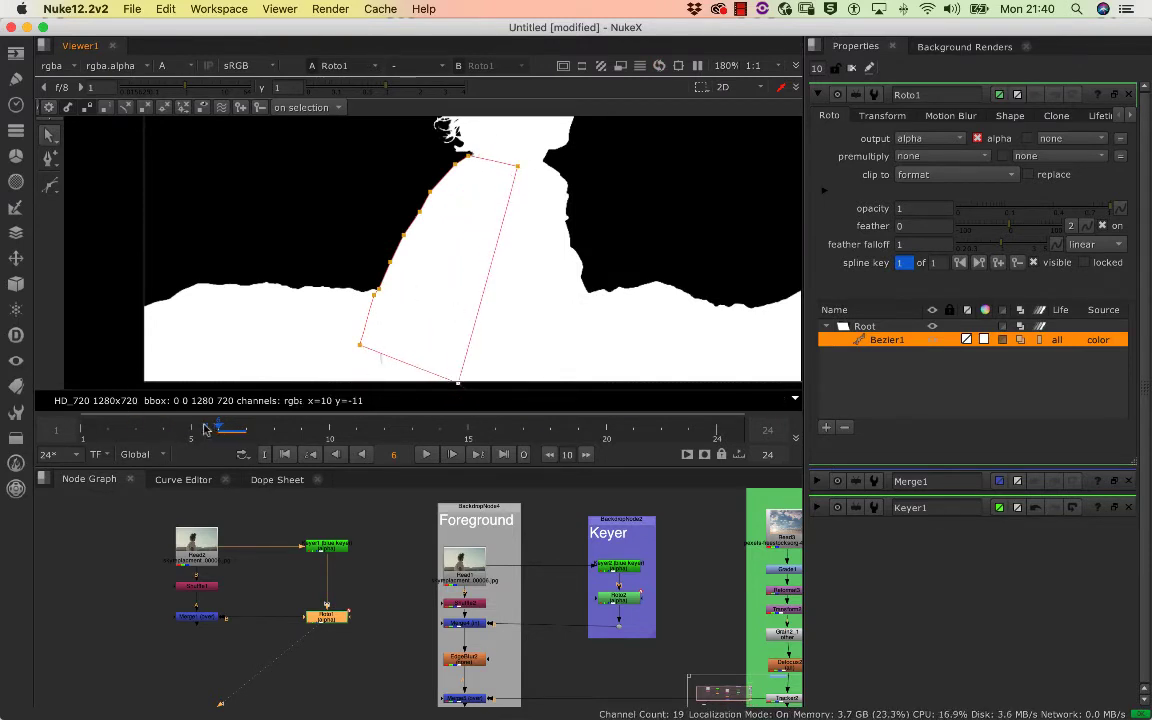
Go to frame 1 and delete the Bezier shape from the Roto node
drag(204, 426, 57, 437)
drag(409, 263, 440, 265)
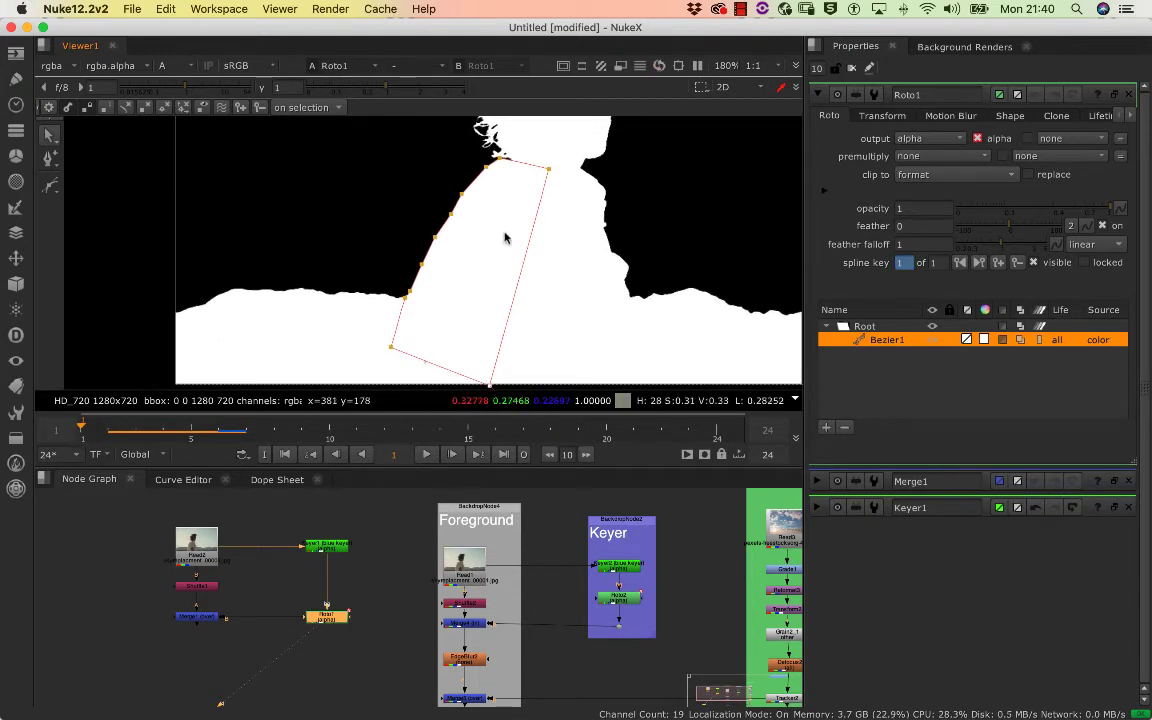
drag(560, 140, 323, 390)
key(Delete)
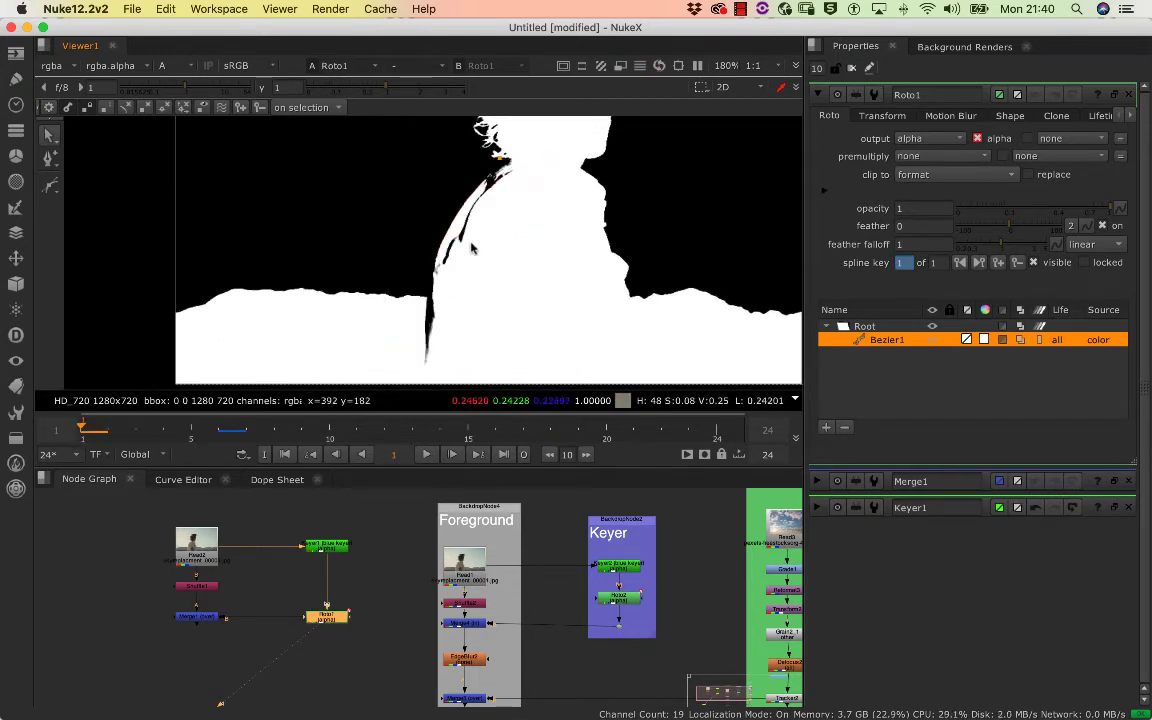
click(878, 341)
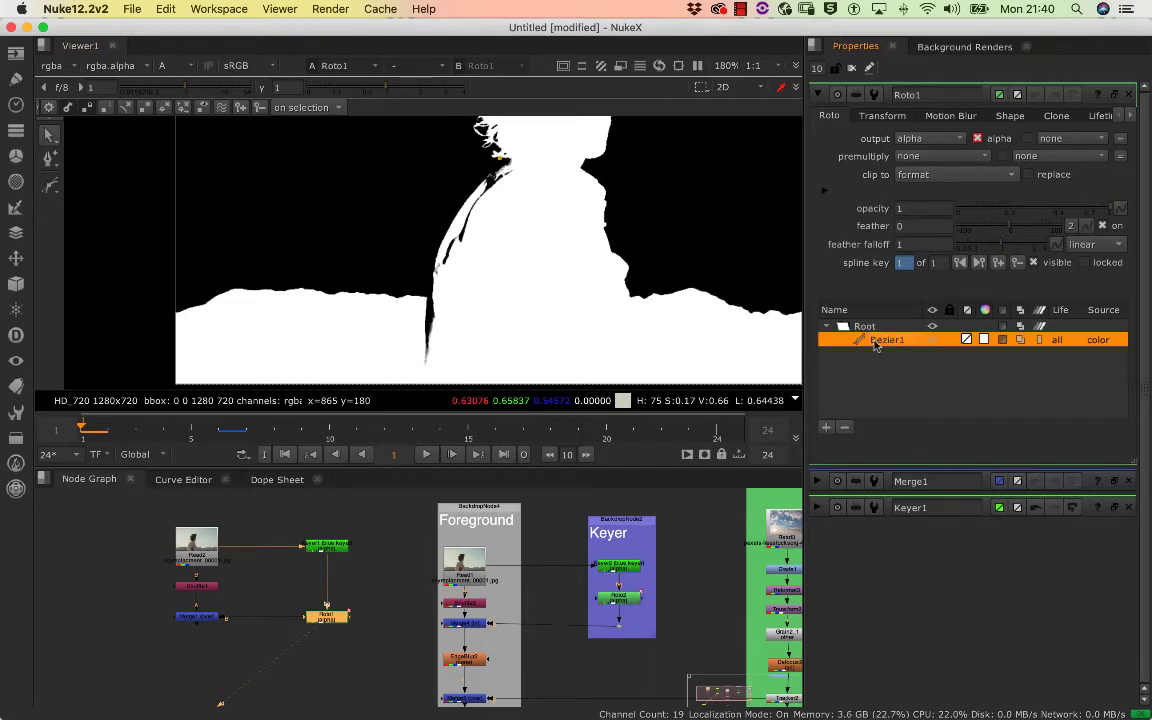
key(Delete)
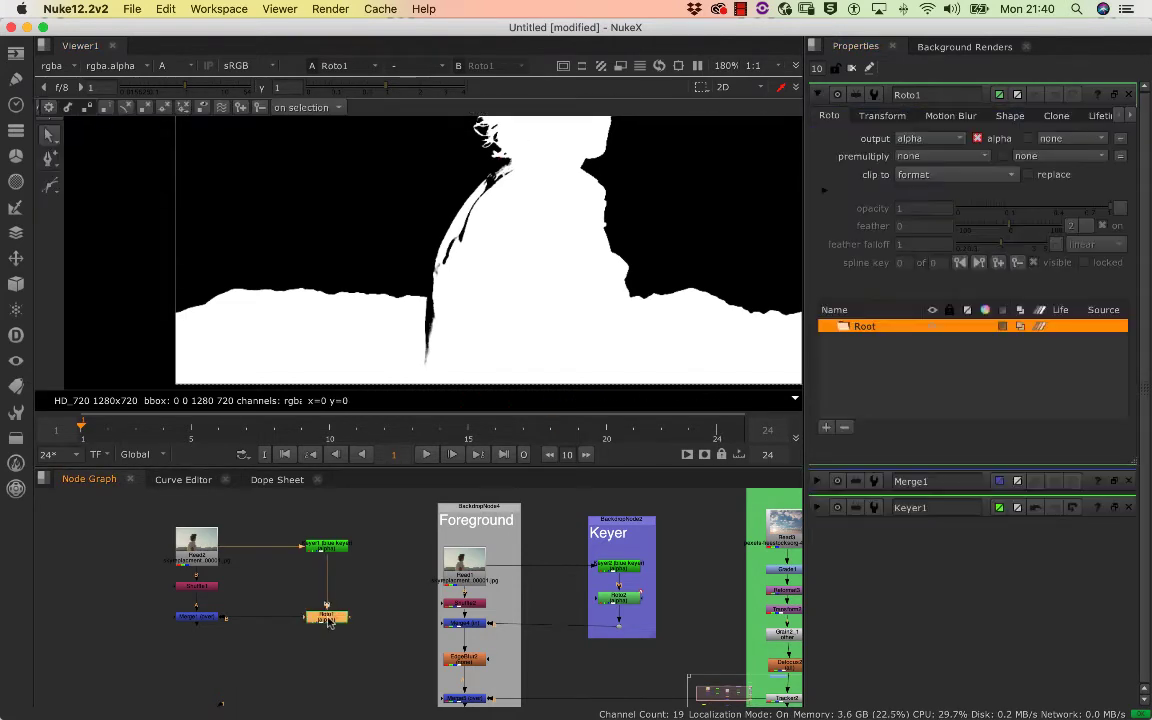
Draw a closed Bezier shape on frame 1 along the shirt's back edge, below the frame and up inside the chest to the neck
scroll(540, 270, down, 5)
scroll(540, 270, up, 2)
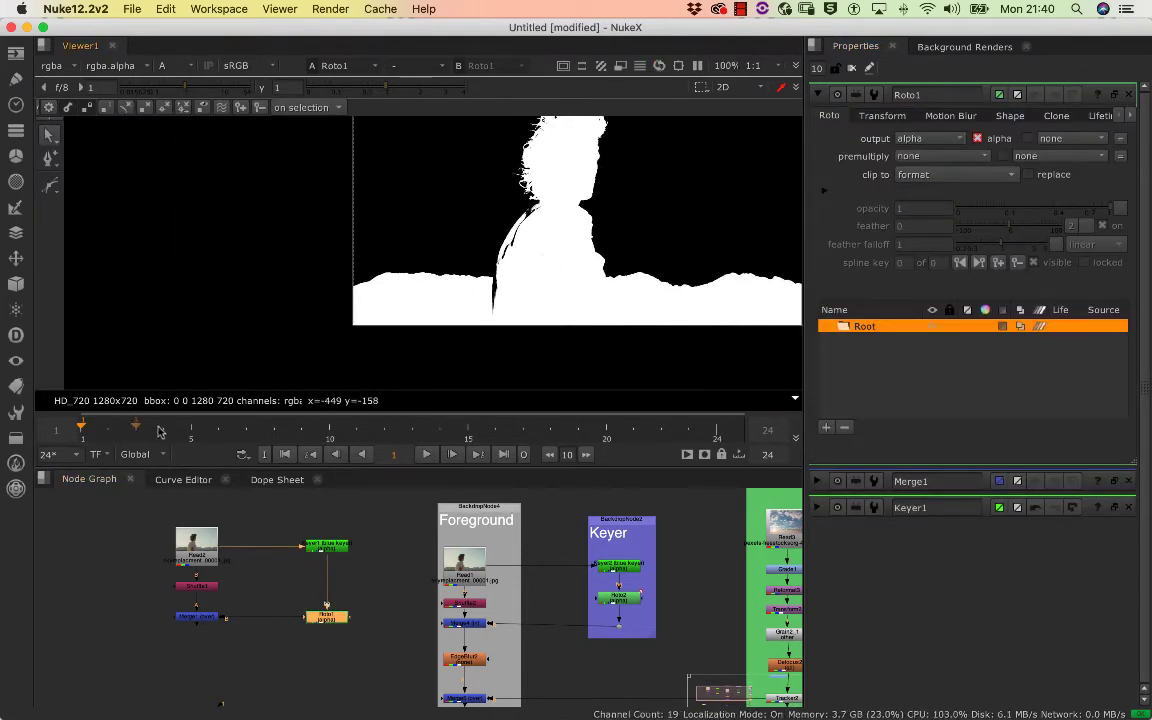
click(48, 188)
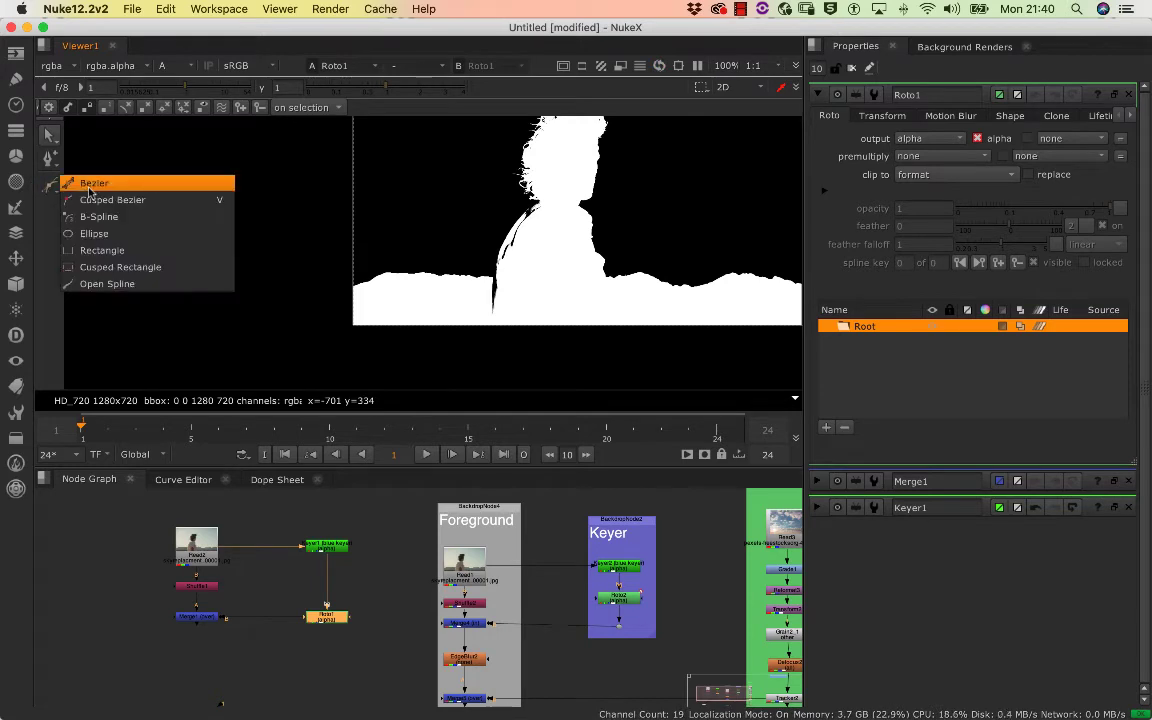
click(80, 182)
scroll(648, 221, up, 3)
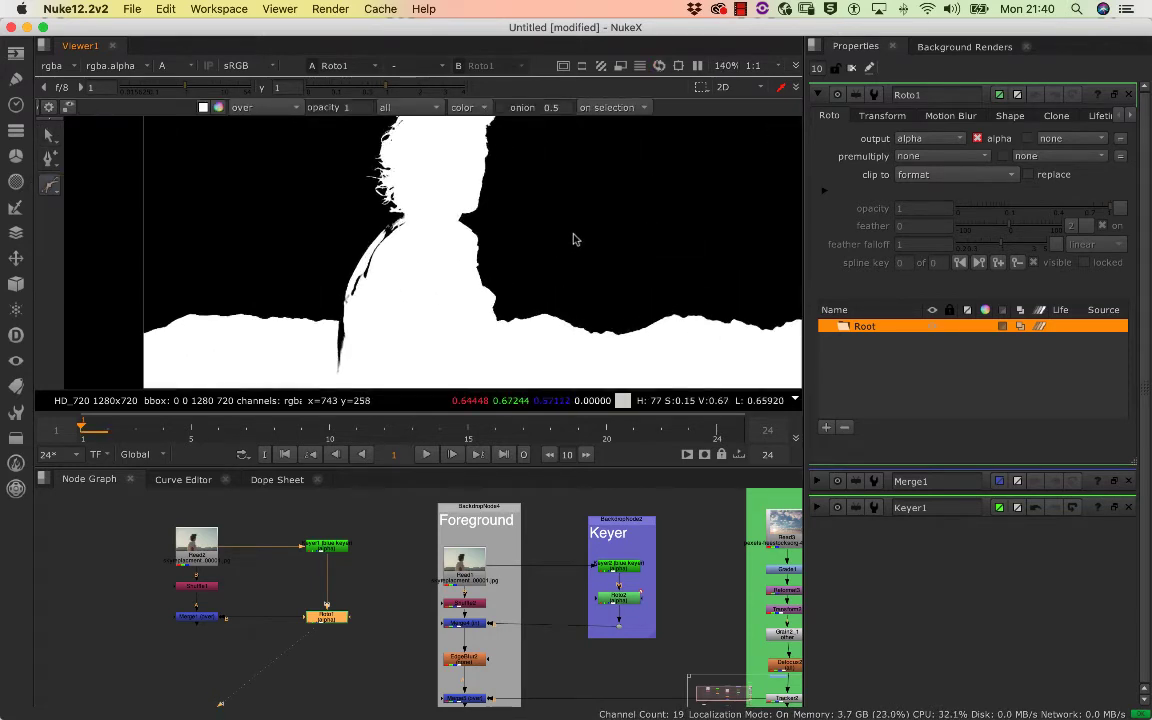
click(367, 198)
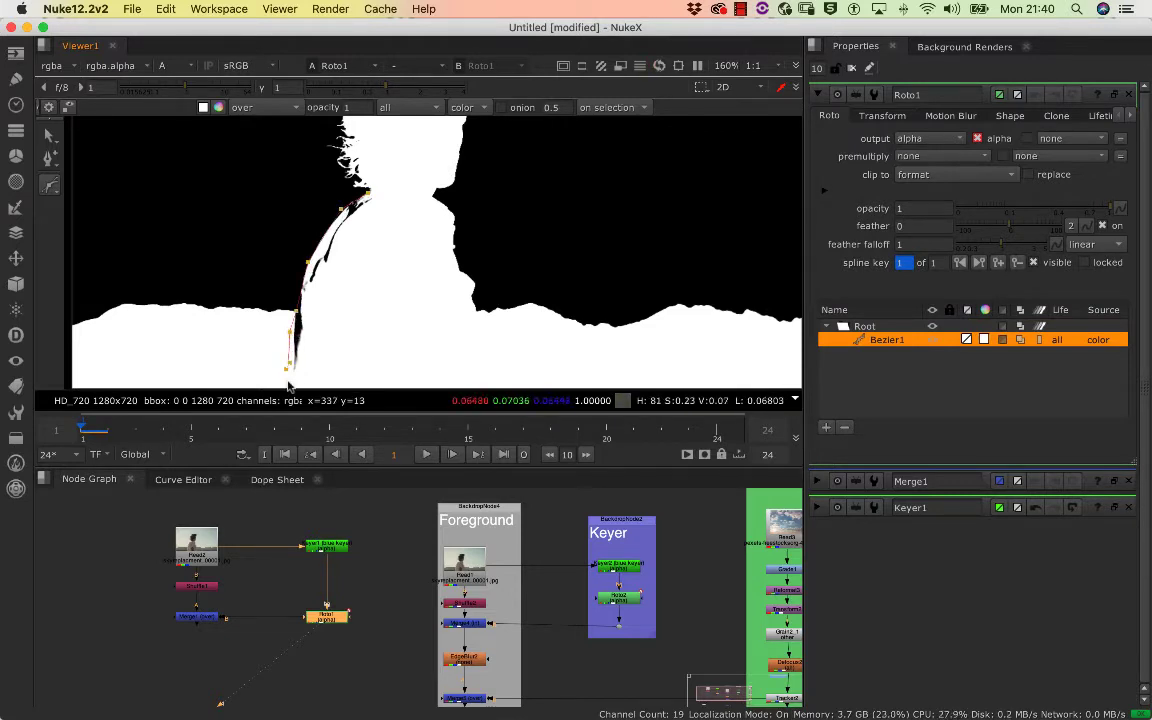
scroll(310, 328, down, 5)
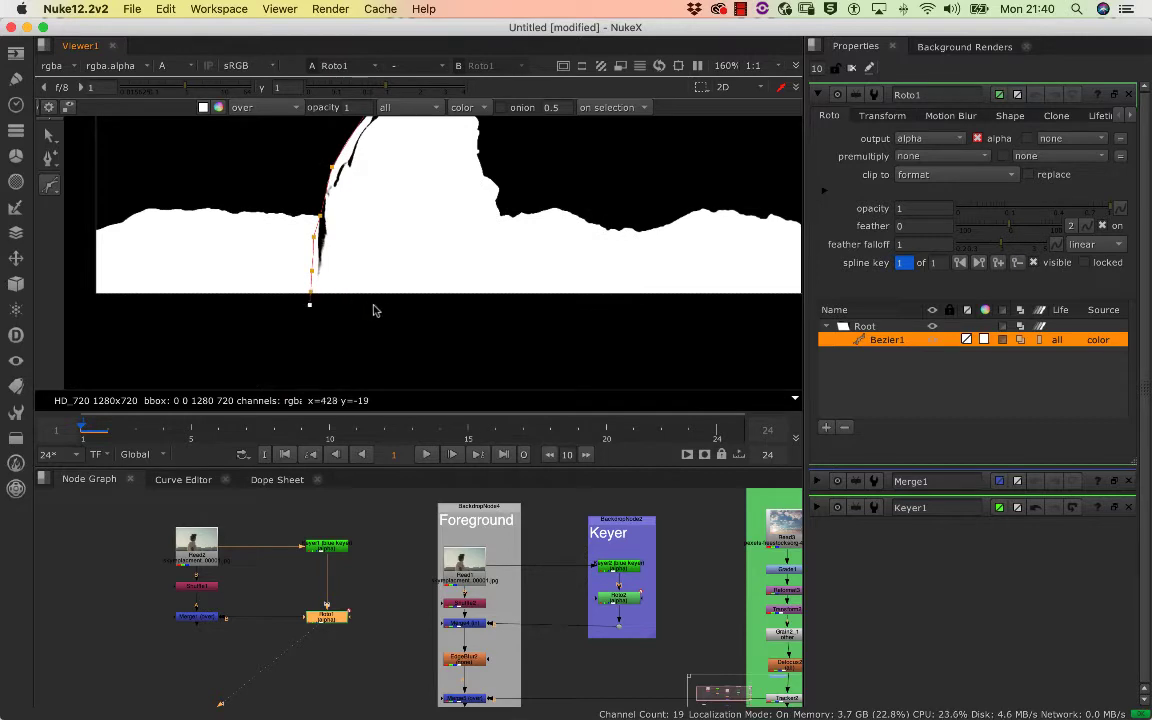
scroll(430, 320, up, 4)
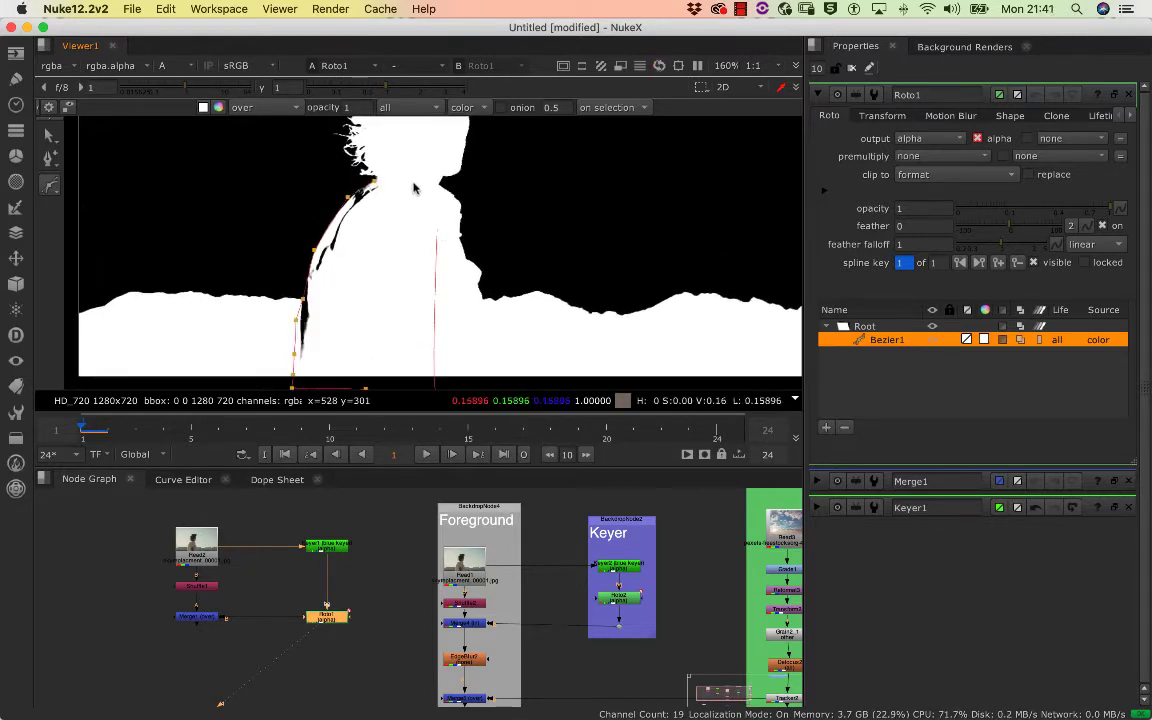
key(Return)
scroll(393, 232, up, 3)
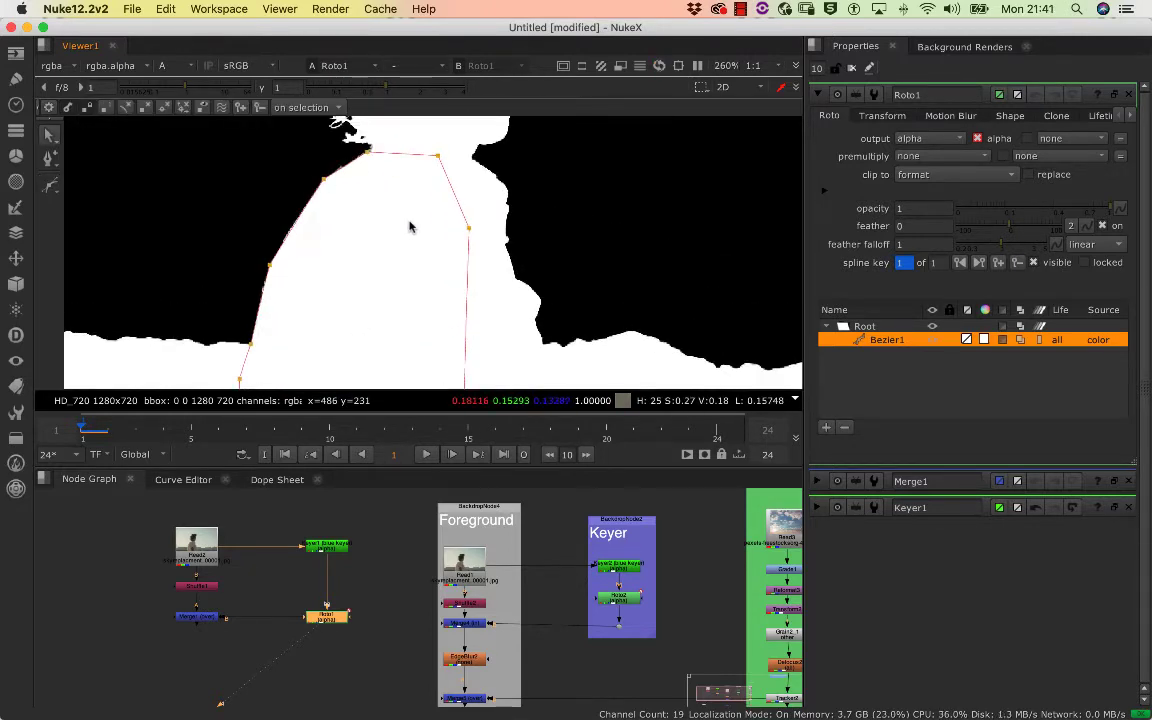
scroll(400, 232, down, 5)
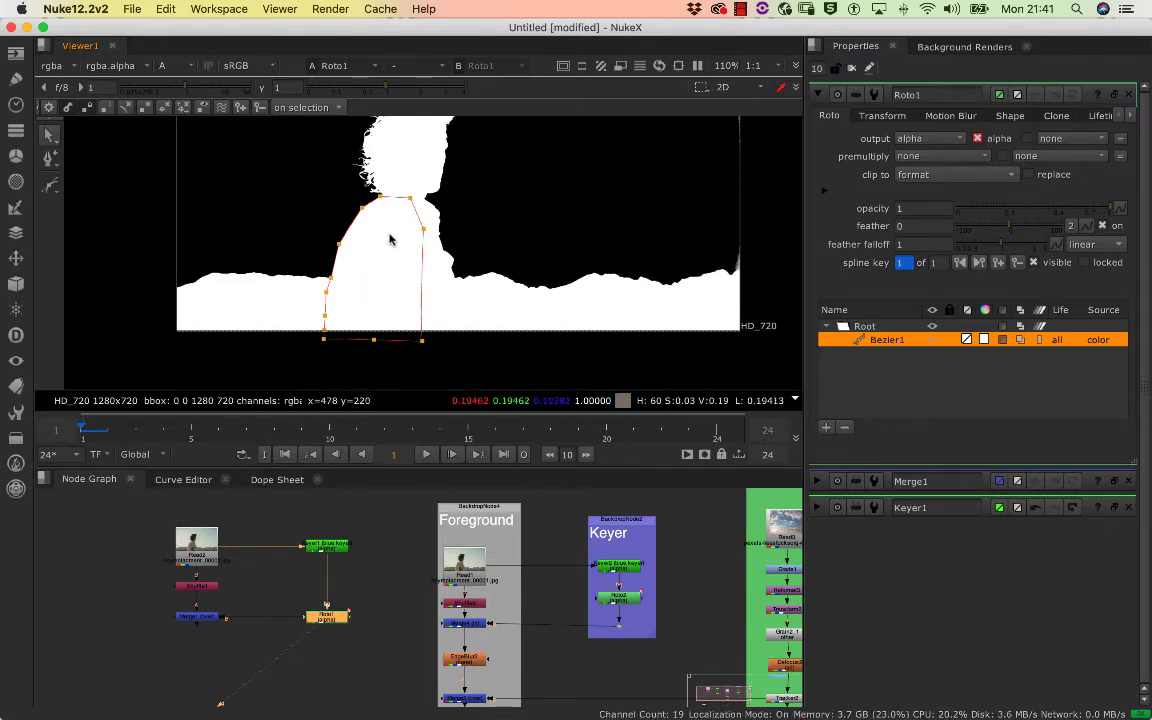
drag(387, 234, 359, 259)
scroll(360, 264, up, 3)
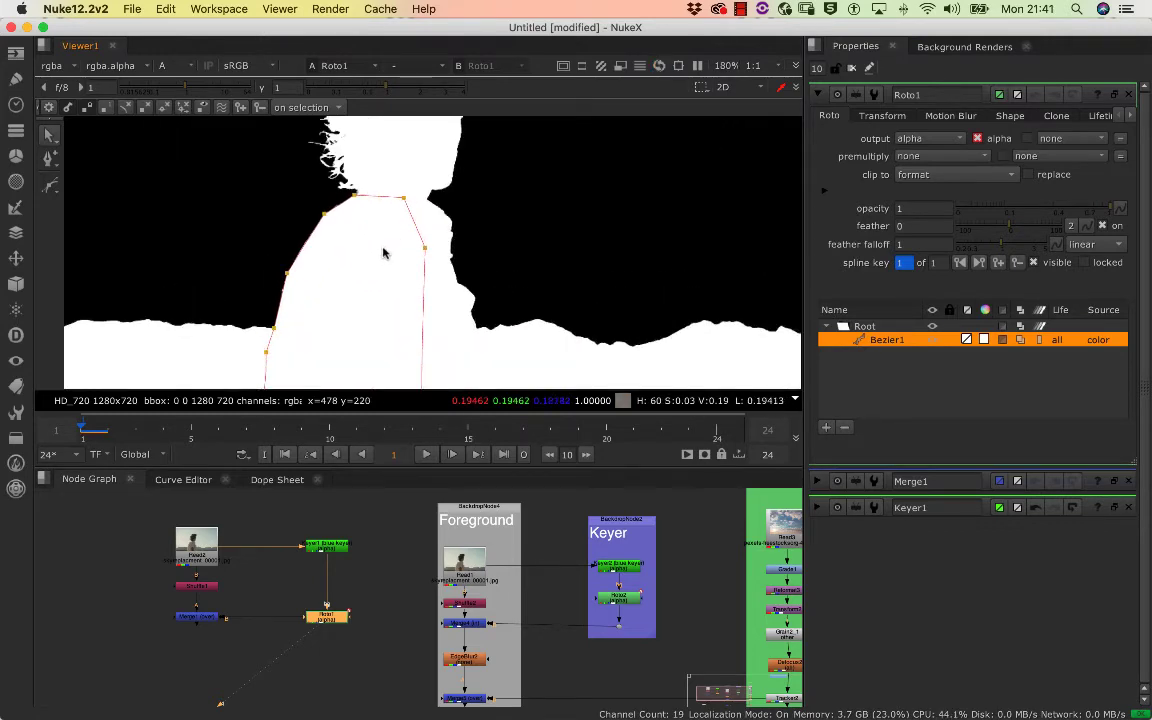
scroll(353, 262, down, 5)
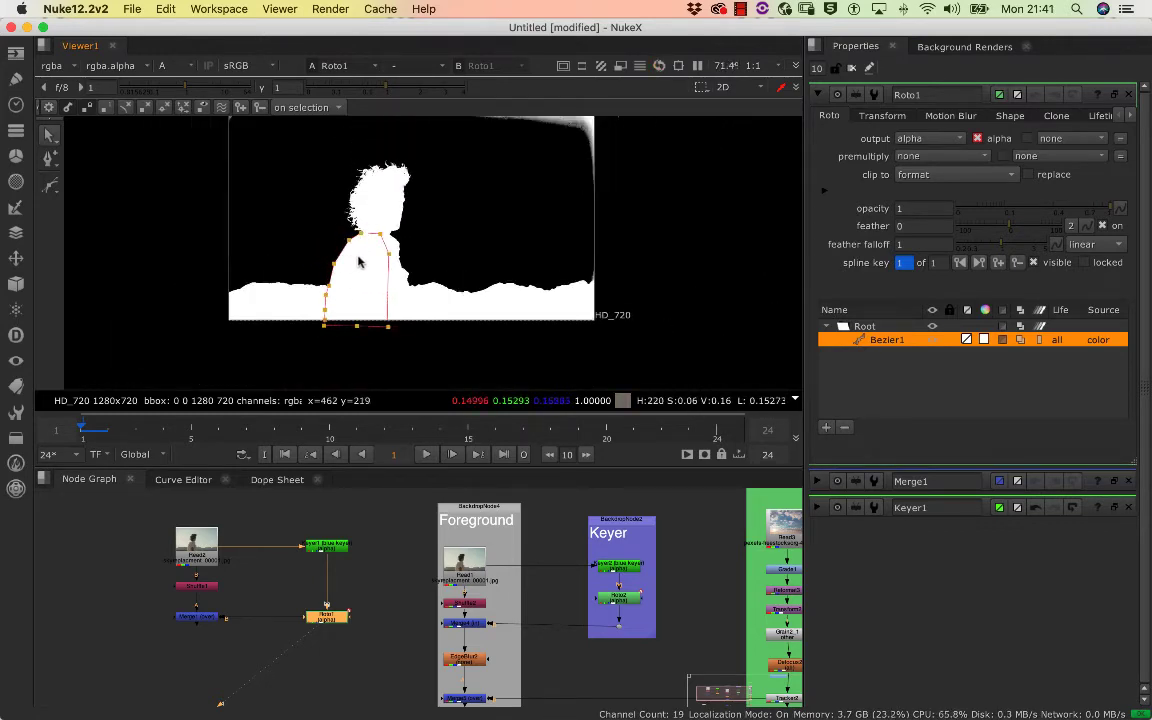
click(381, 222)
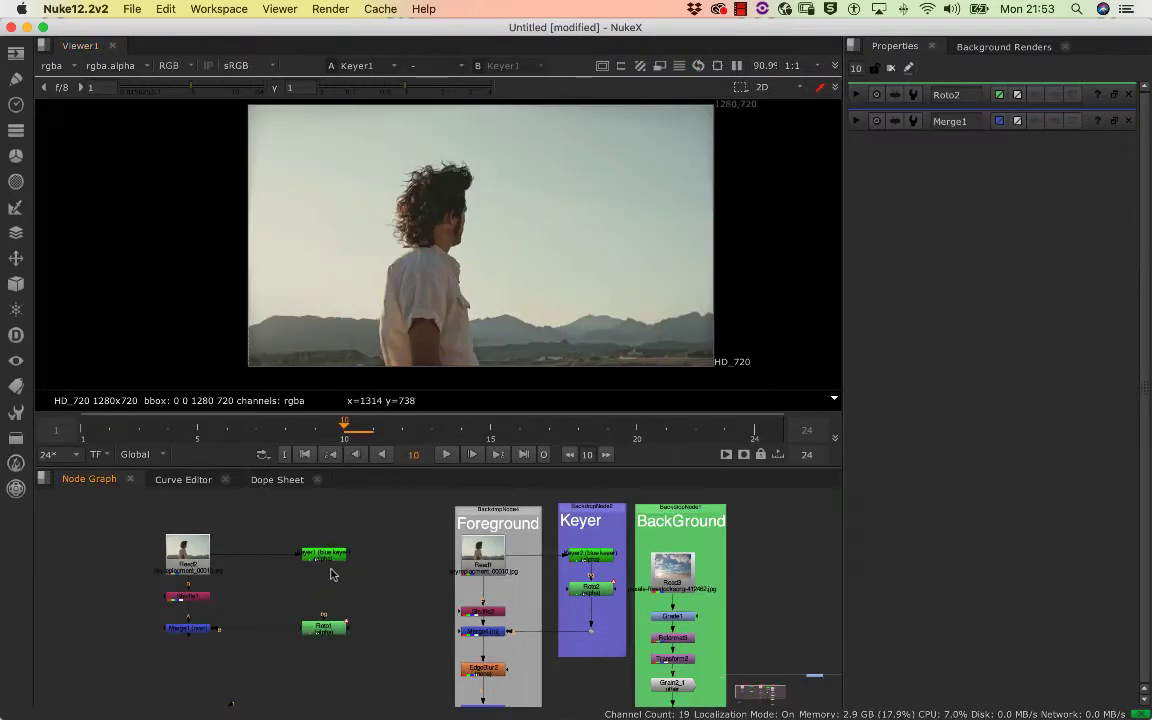
Open the properties of the Roto1 and Keyer1 nodes to review the matte branch
scroll(340, 600, up, 2)
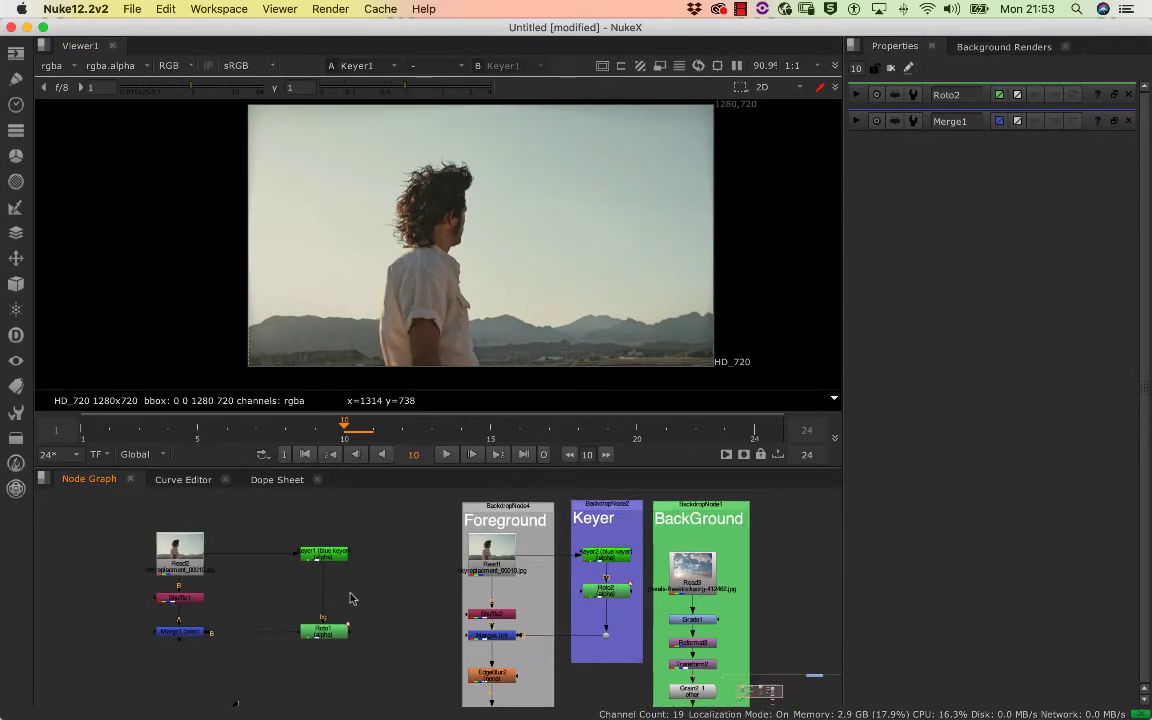
double_click(321, 624)
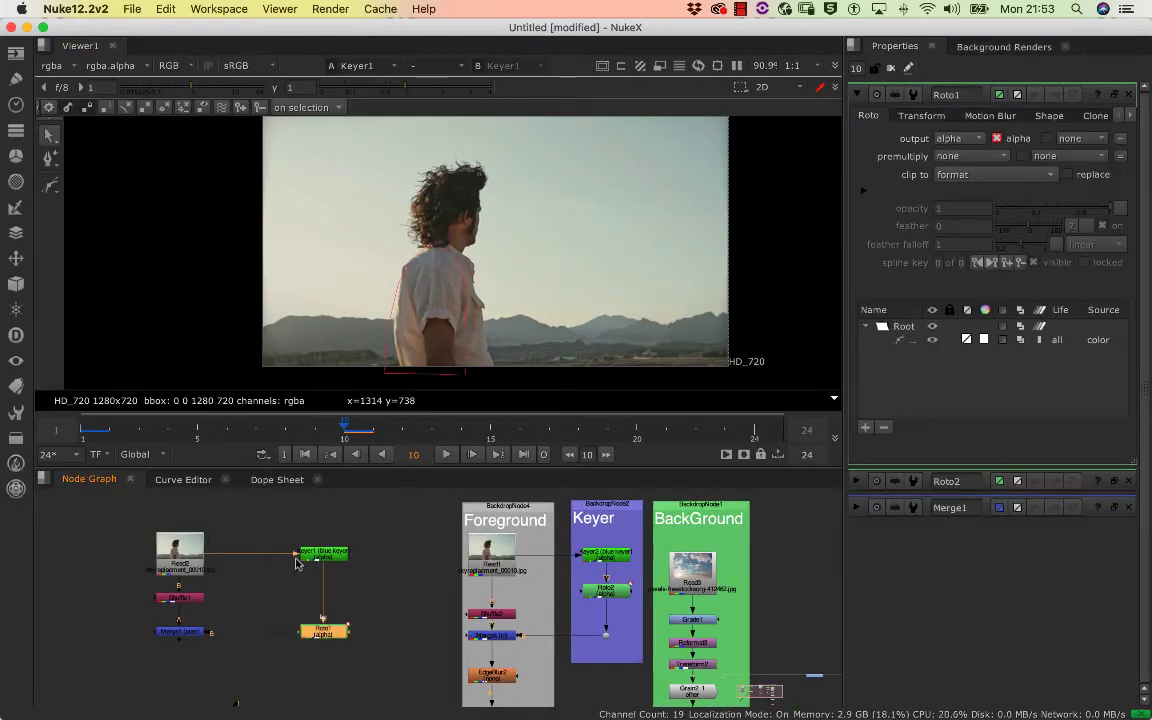
click(323, 556)
double_click(322, 556)
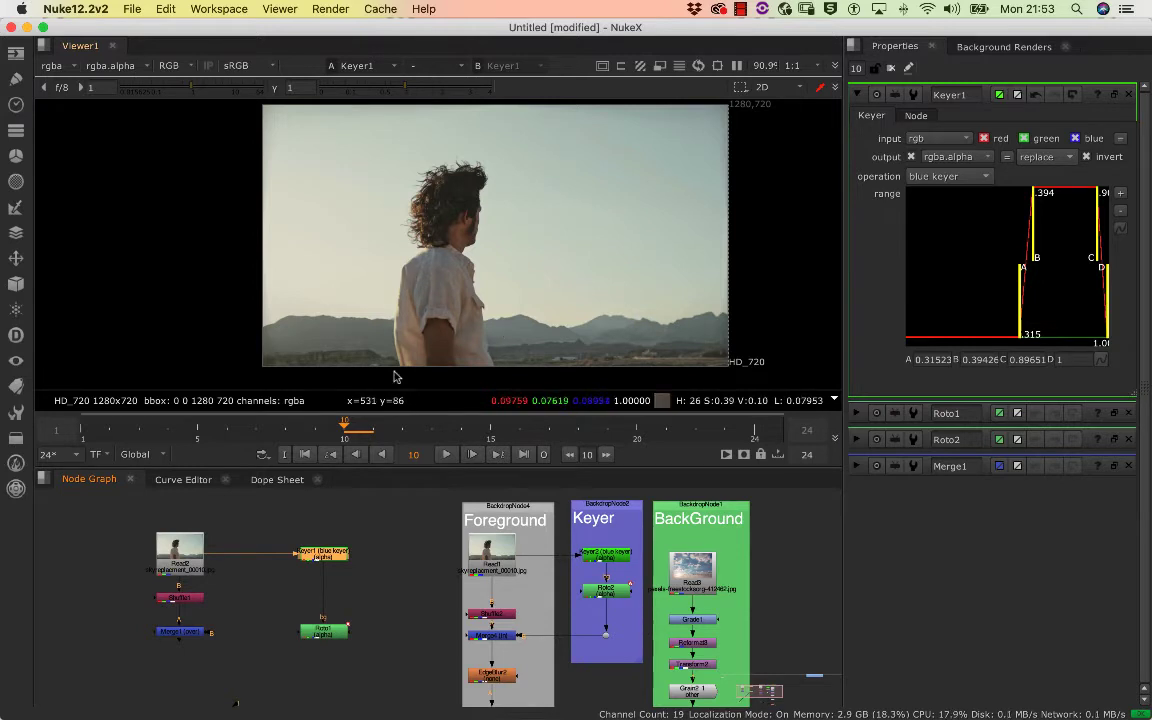
Set the operation of the Merge1 node below the Shuffle to in
double_click(184, 633)
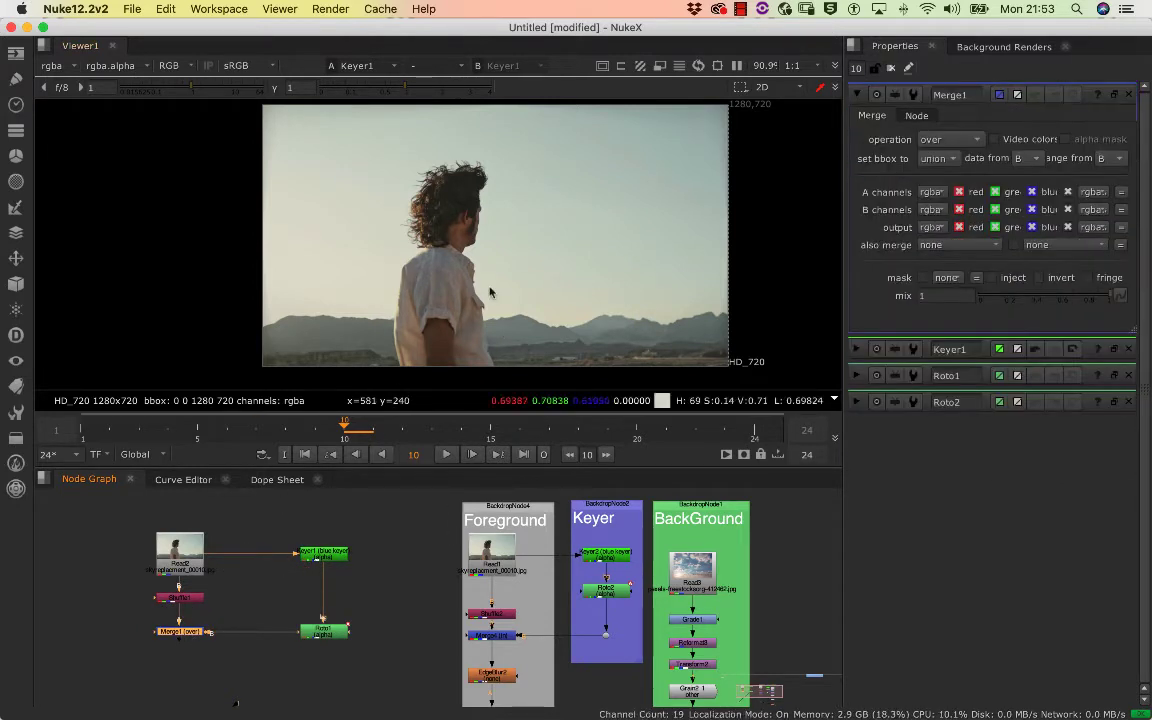
double_click(203, 597)
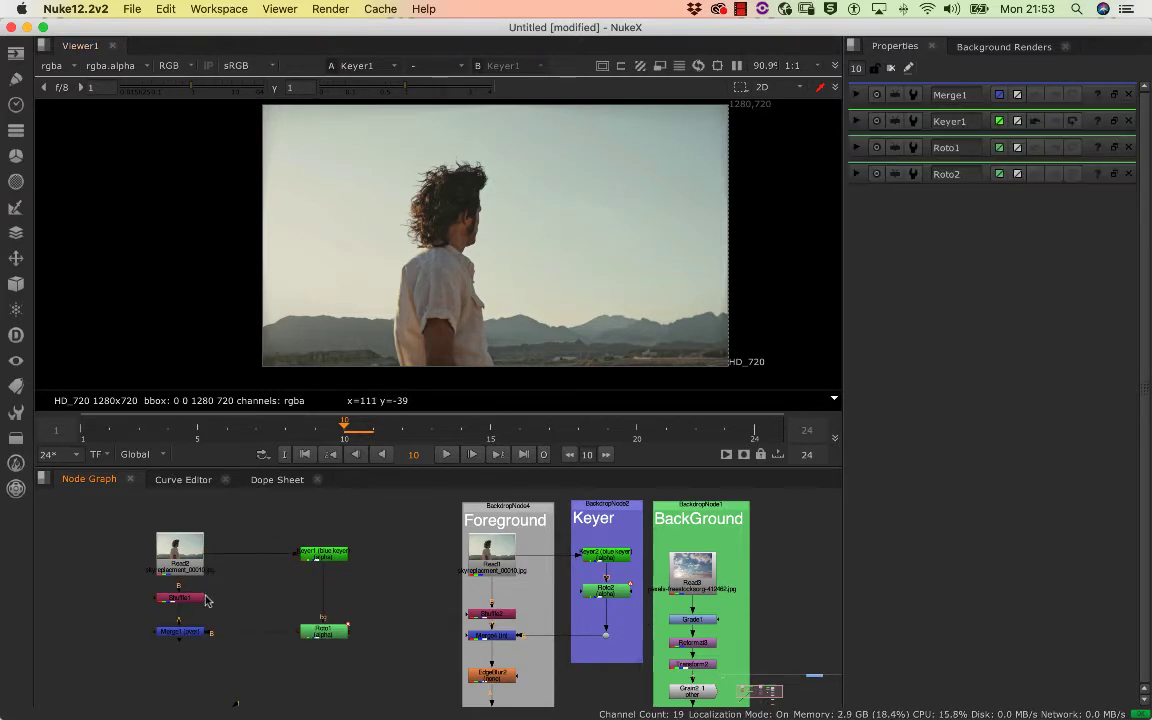
double_click(184, 634)
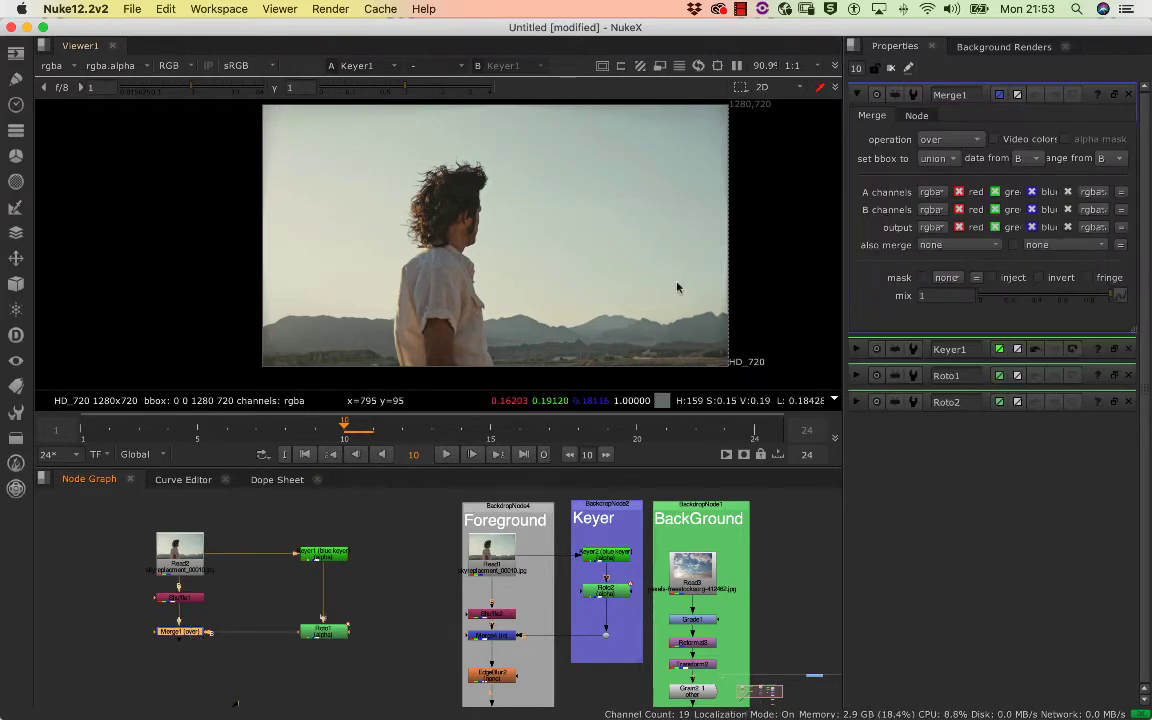
click(948, 142)
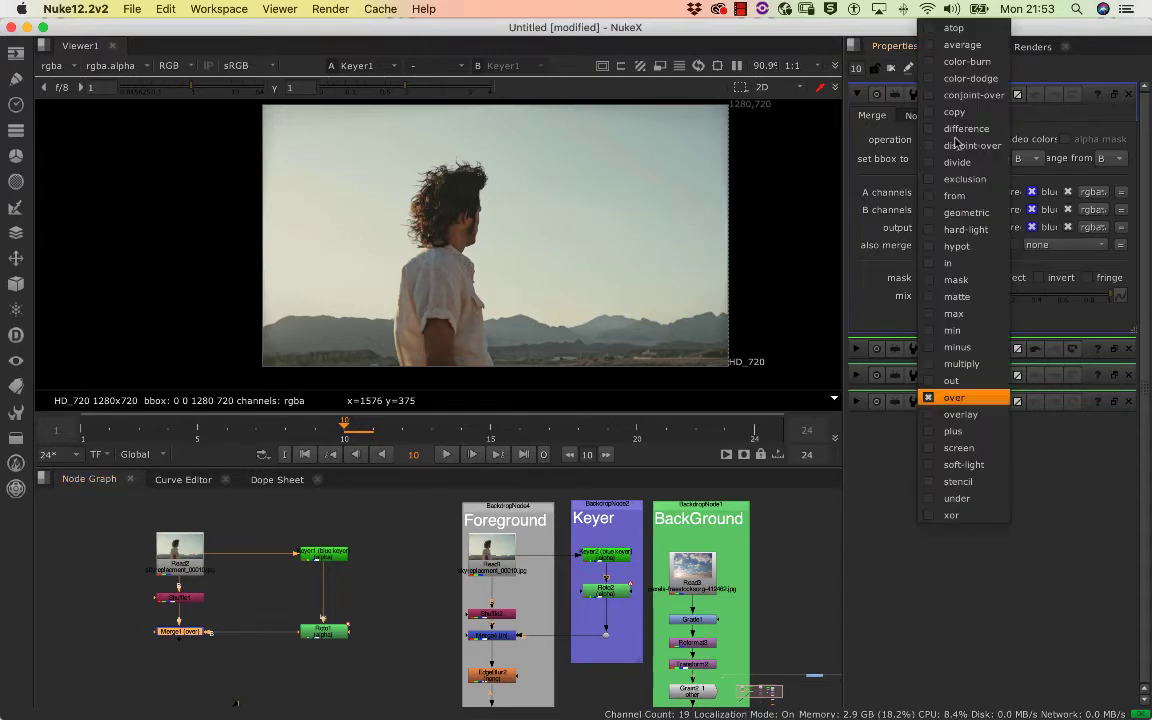
click(963, 264)
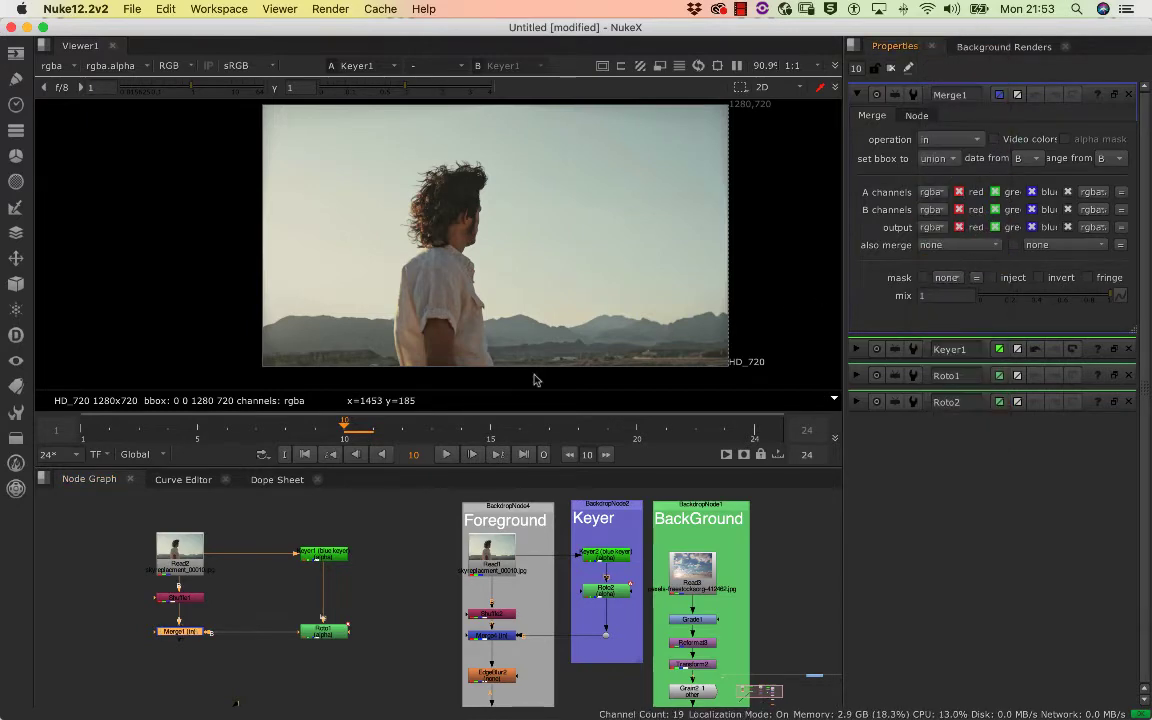
Show the Merge1 output in the viewer and inspect the cut-out man and mountains
click(231, 610)
click(187, 633)
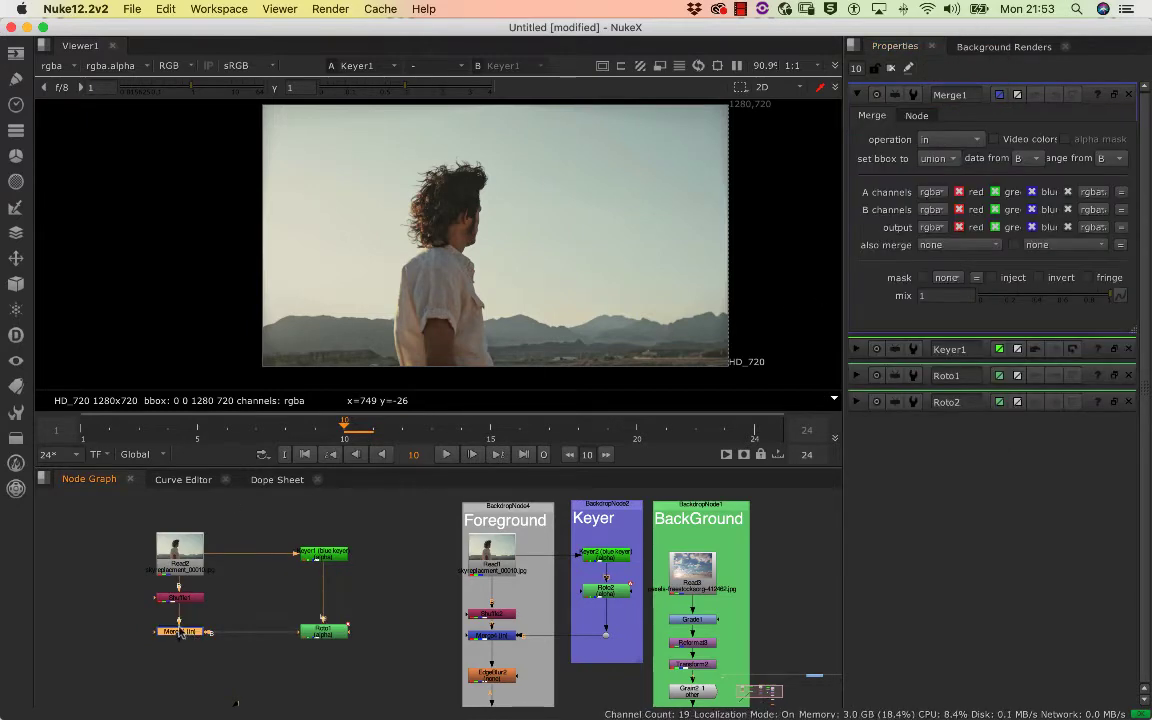
key(1)
click(183, 621)
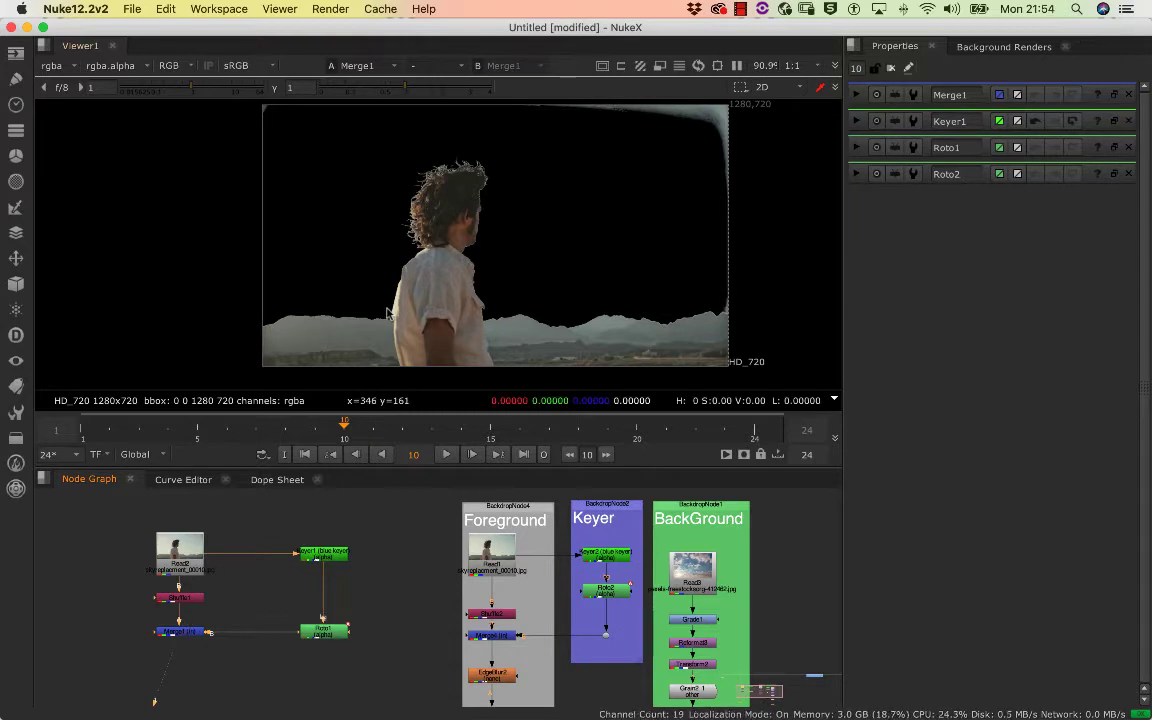
scroll(370, 297, up, 2)
scroll(435, 301, up, 2)
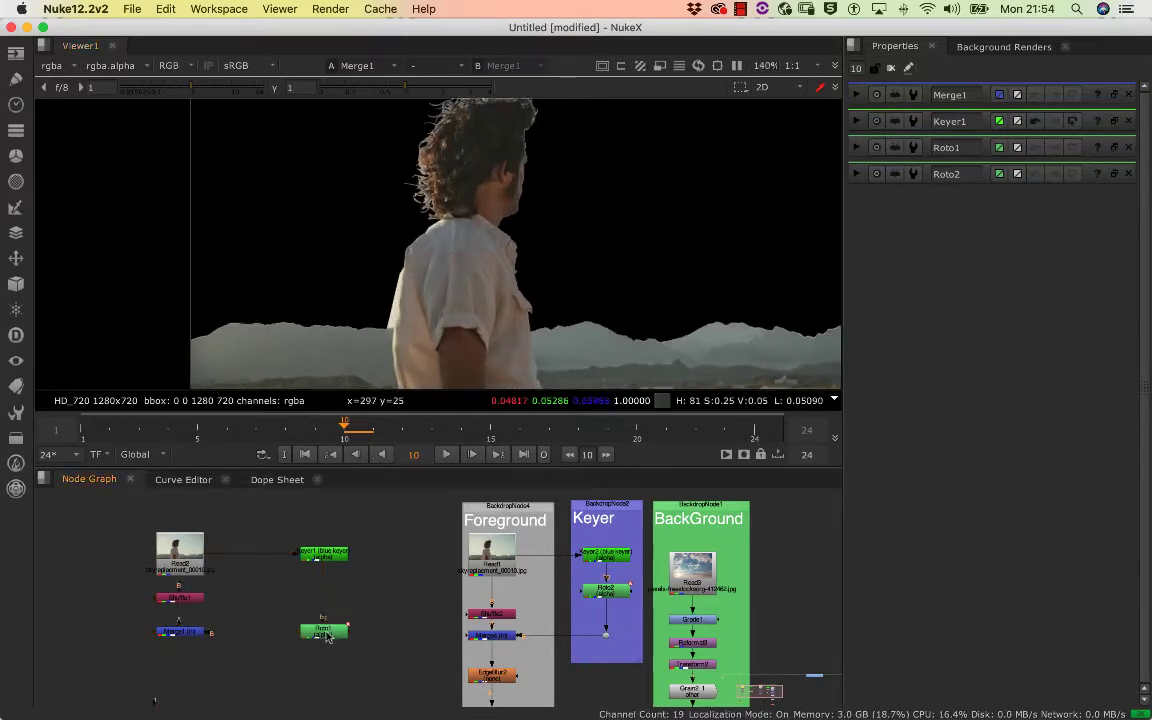
Display the Roto1 shape over the merged result, inspect the shirt's edges and play the sequence forward from frame 10
click(326, 636)
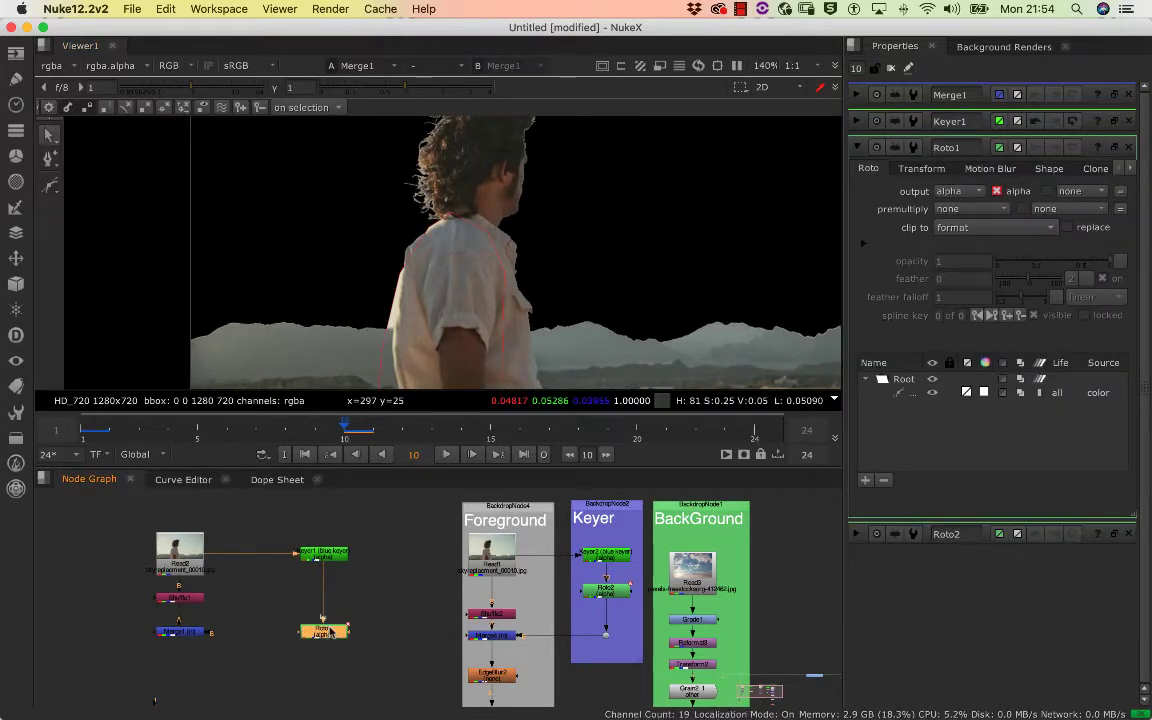
scroll(421, 232, up, 2)
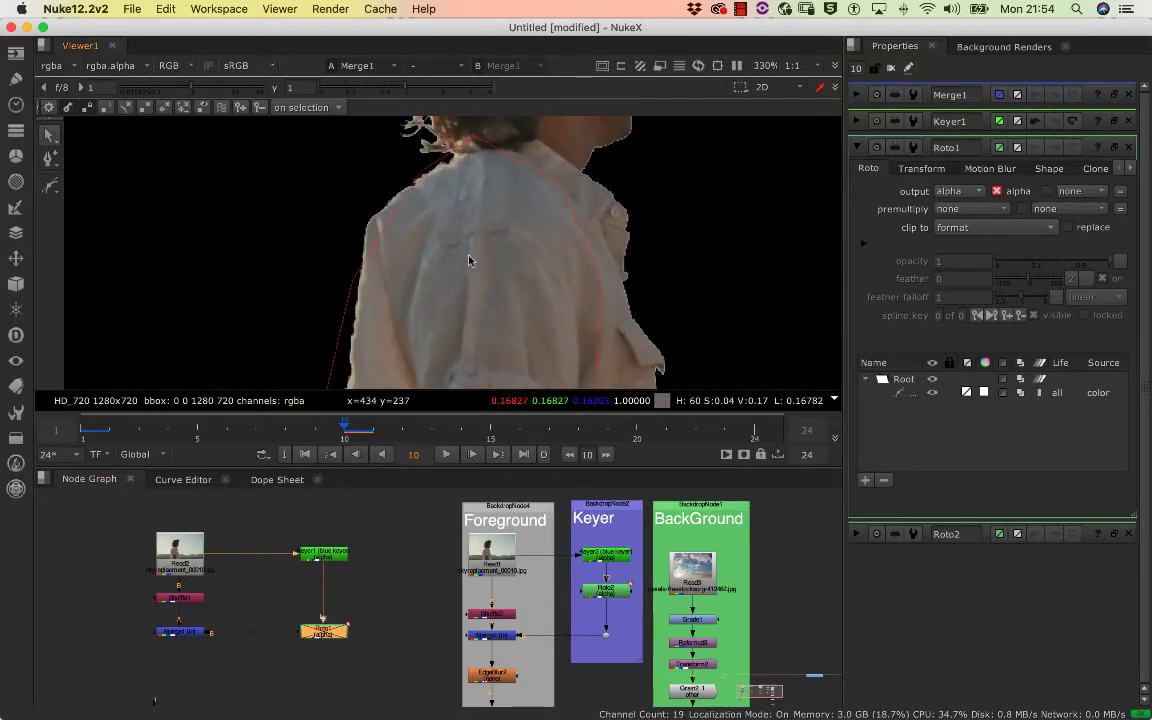
scroll(463, 263, down, 4)
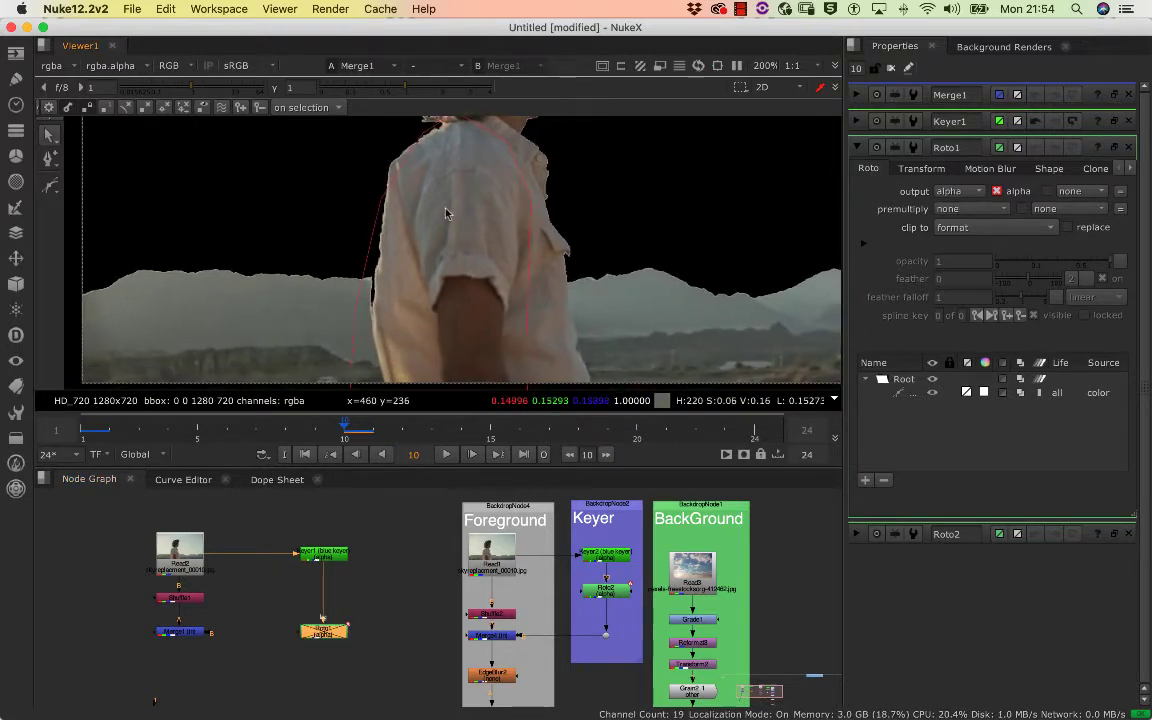
scroll(476, 249, up, 2)
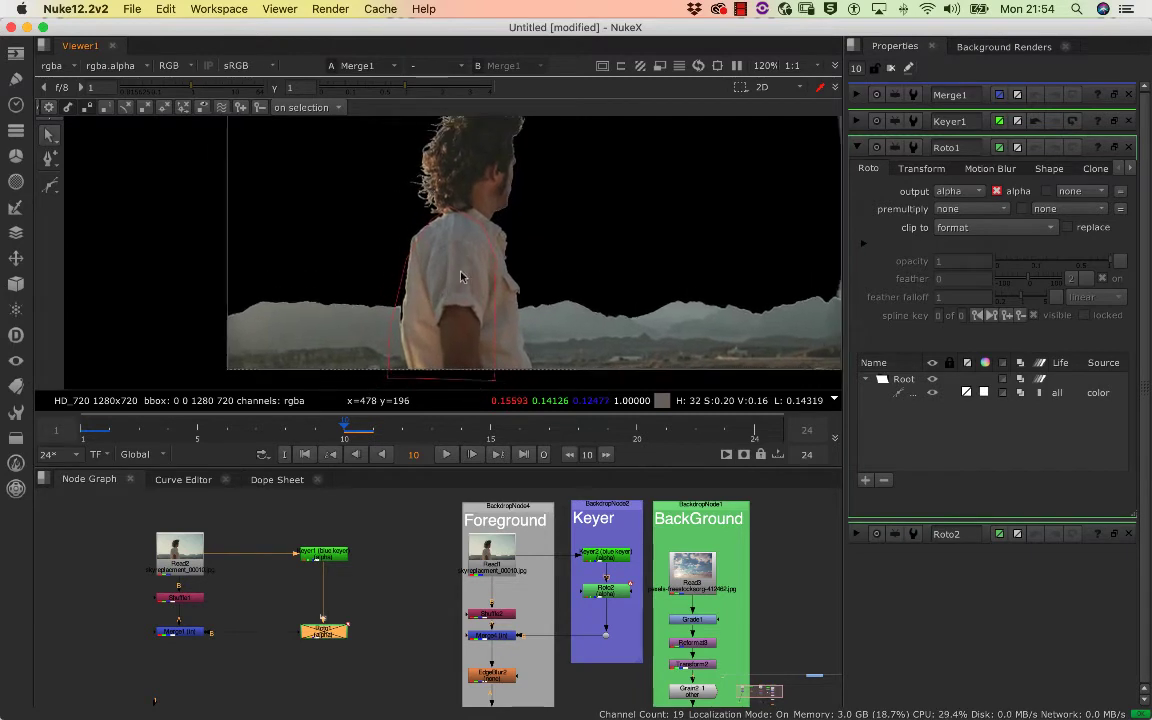
scroll(434, 283, down, 2)
key(l)
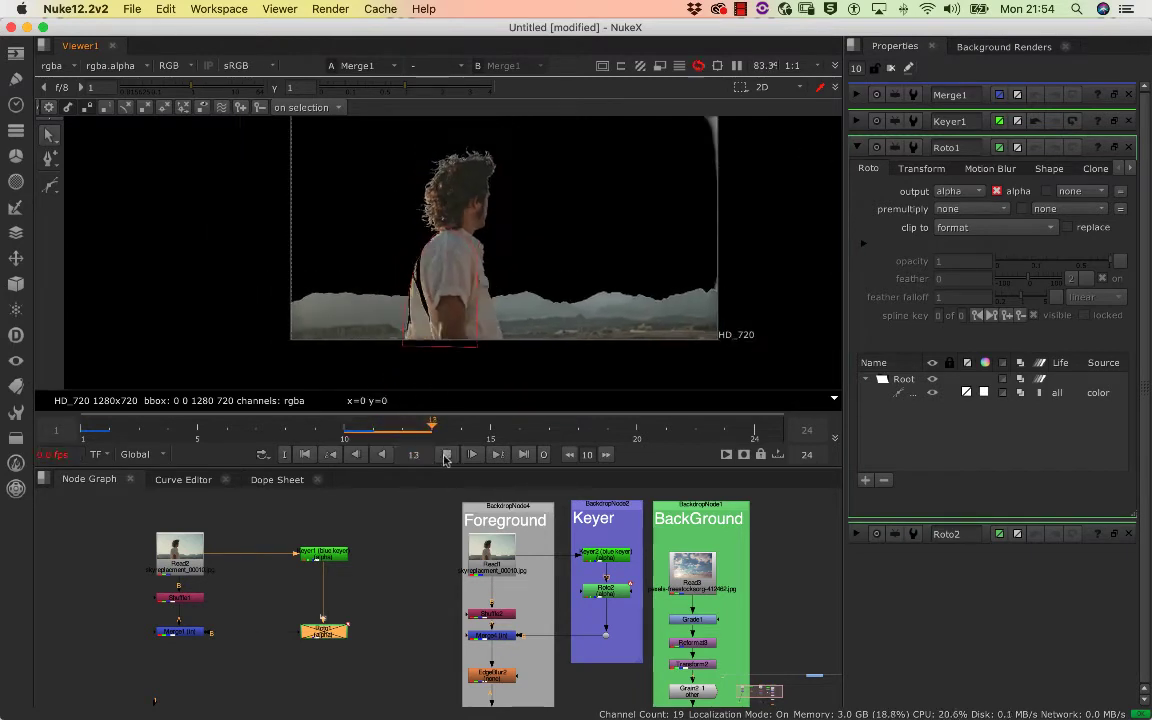
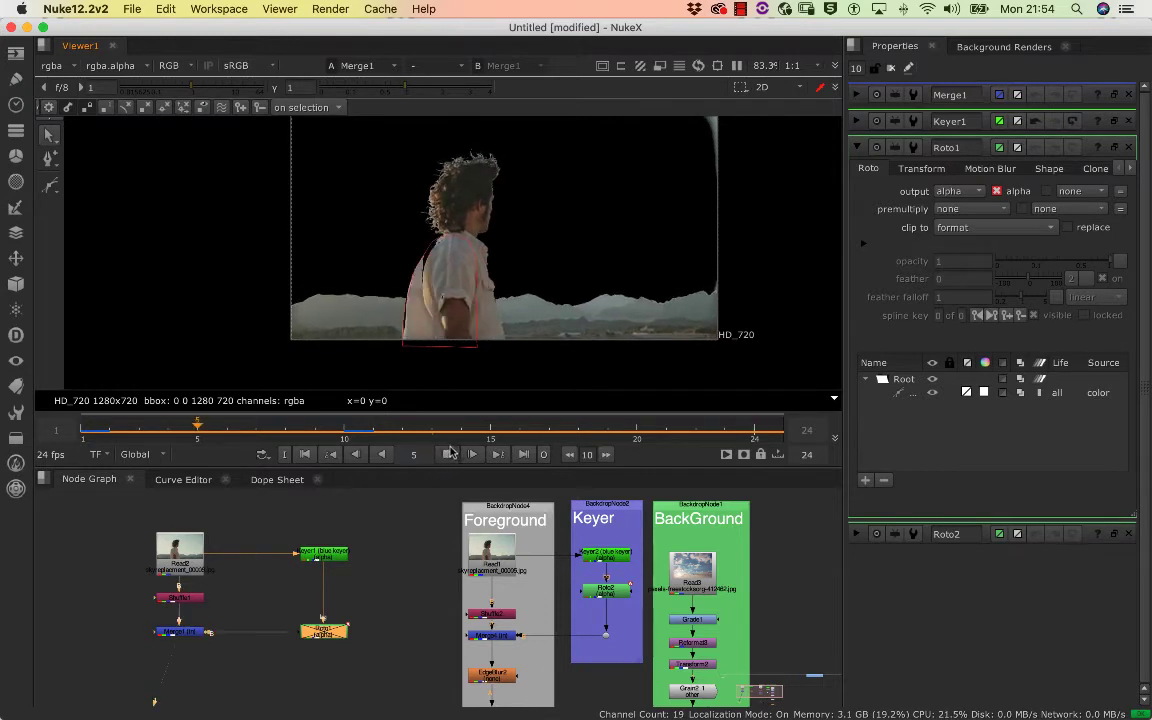
Scrub back to frame 4 and show the Merge6 output of the finished reference composite in the viewer
click(297, 436)
drag(297, 436, 168, 429)
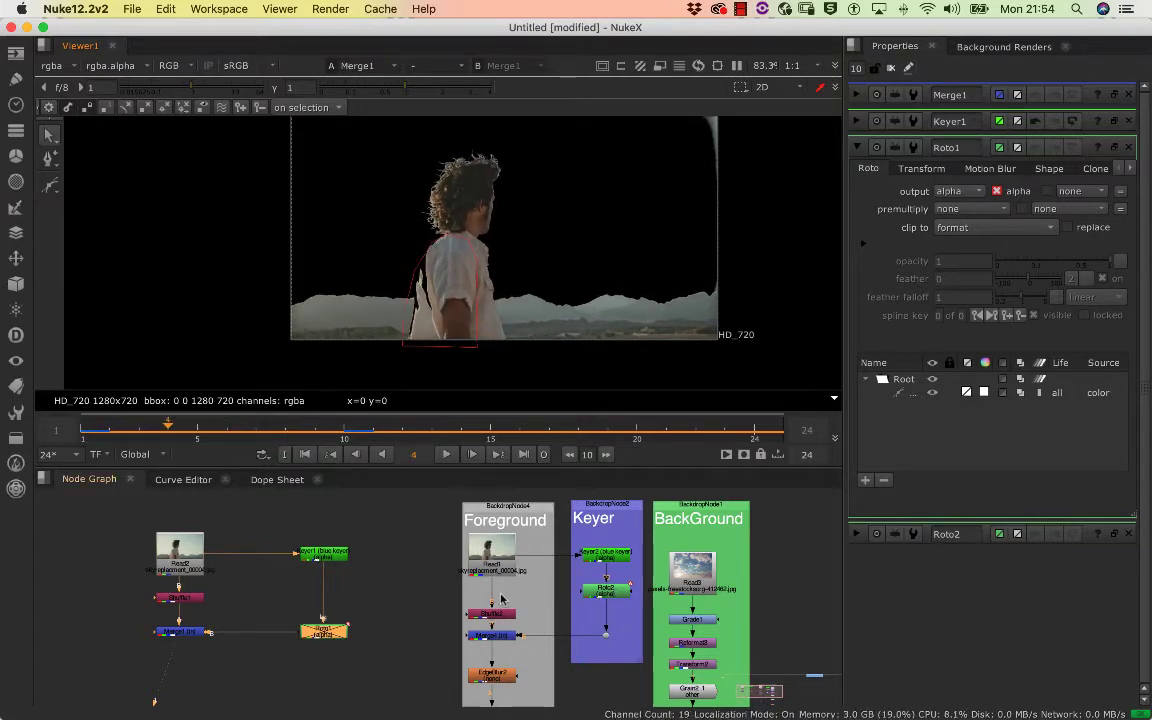
scroll(505, 612, down, 10)
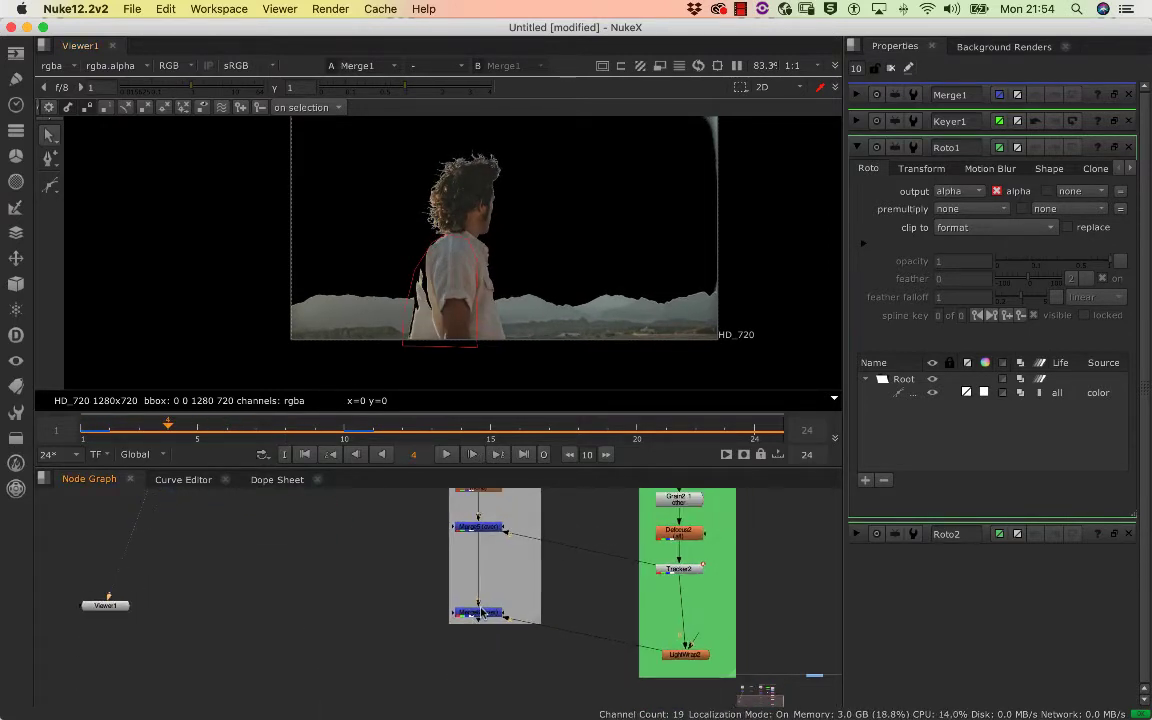
click(482, 612)
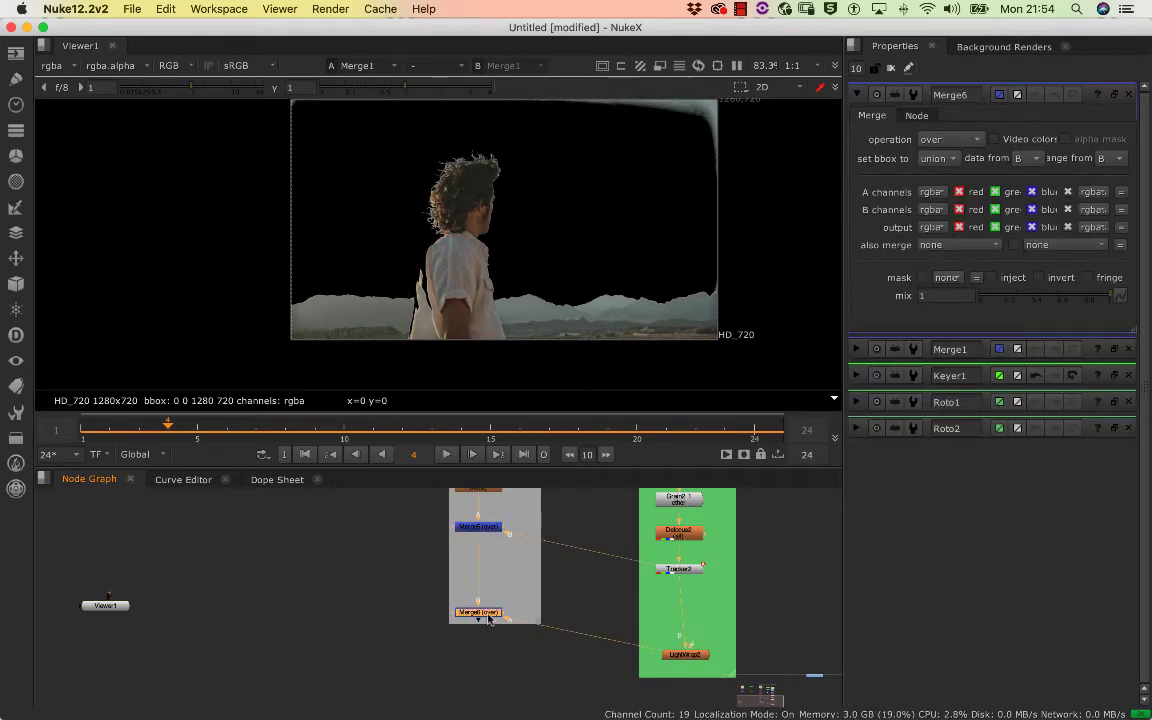
key(1)
drag(473, 620, 442, 651)
drag(507, 535, 427, 679)
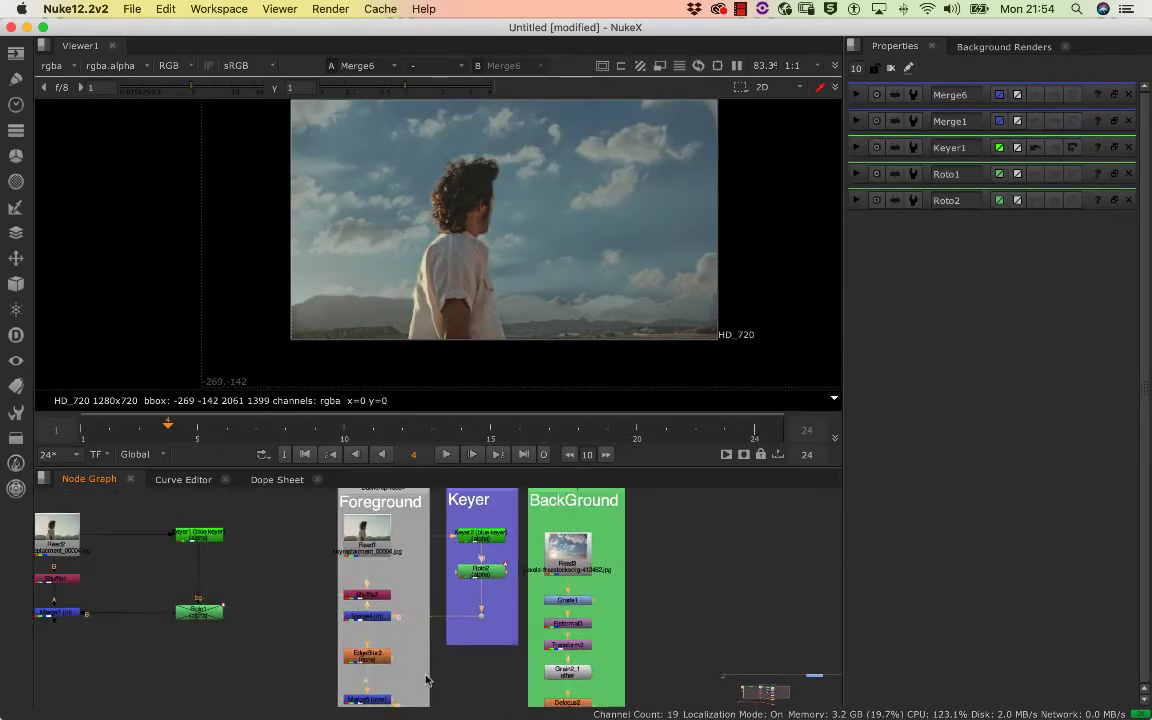
Display the Roto2 shape over the finished composite and follow the shirt's edge from frame 4 to frame 13
drag(485, 570, 491, 612)
double_click(489, 617)
scroll(414, 239, up, 5)
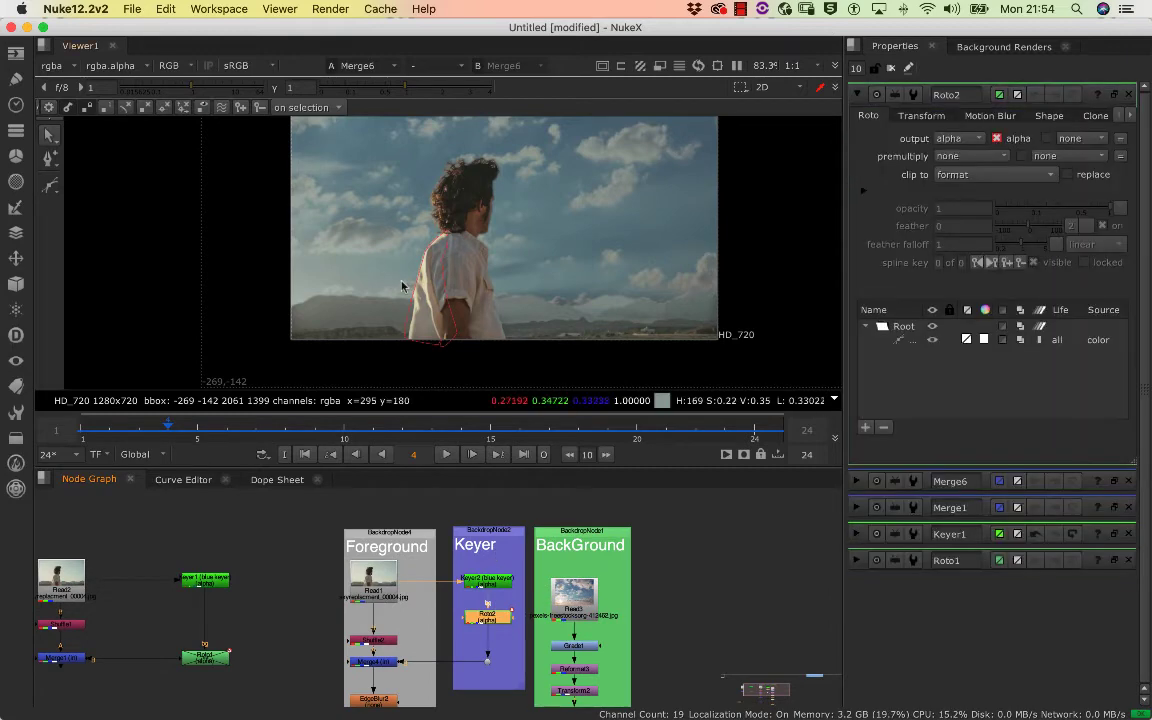
drag(322, 284, 319, 293)
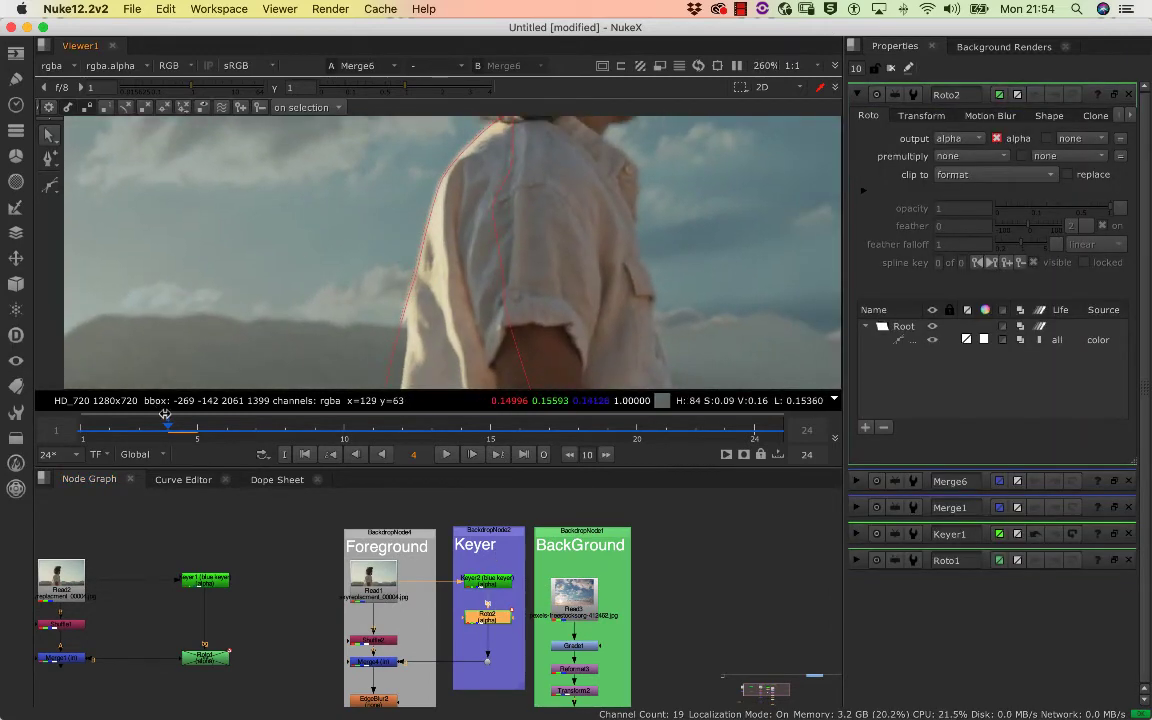
drag(157, 428, 430, 434)
drag(366, 541, 483, 487)
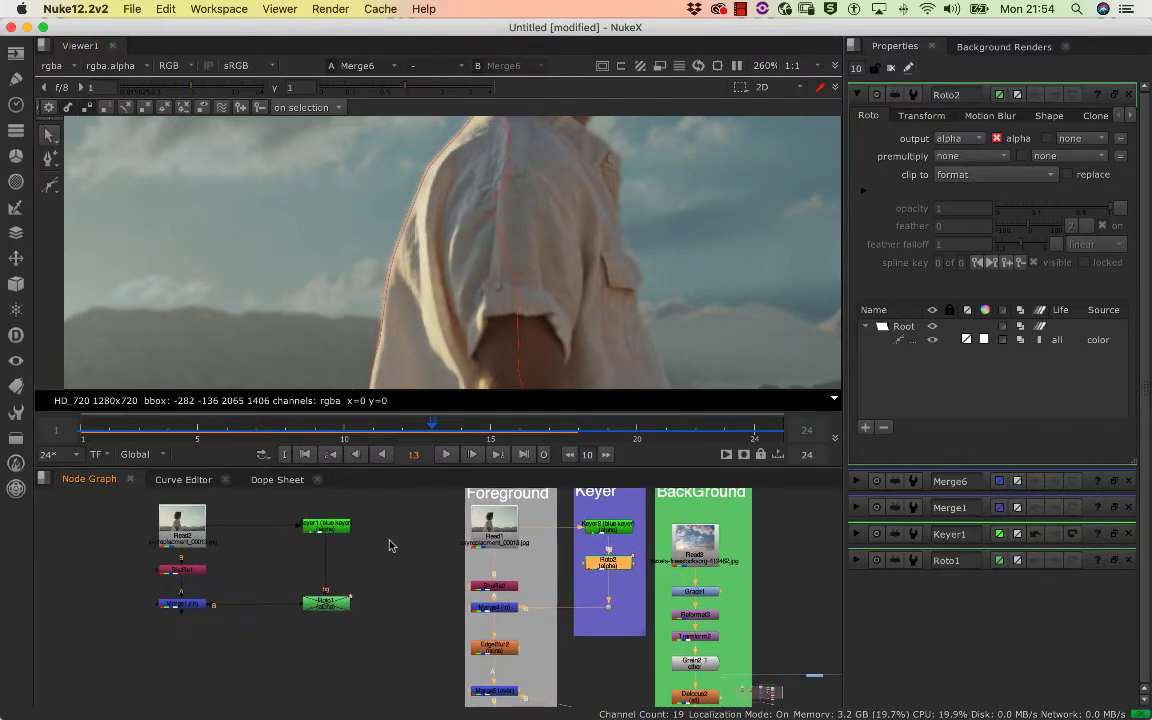
Show the Merge1 output in the viewer and overlay the Roto2 shape to compare it with the holes in the shirt
scroll(391, 545, down, 3)
scroll(358, 557, down, 2)
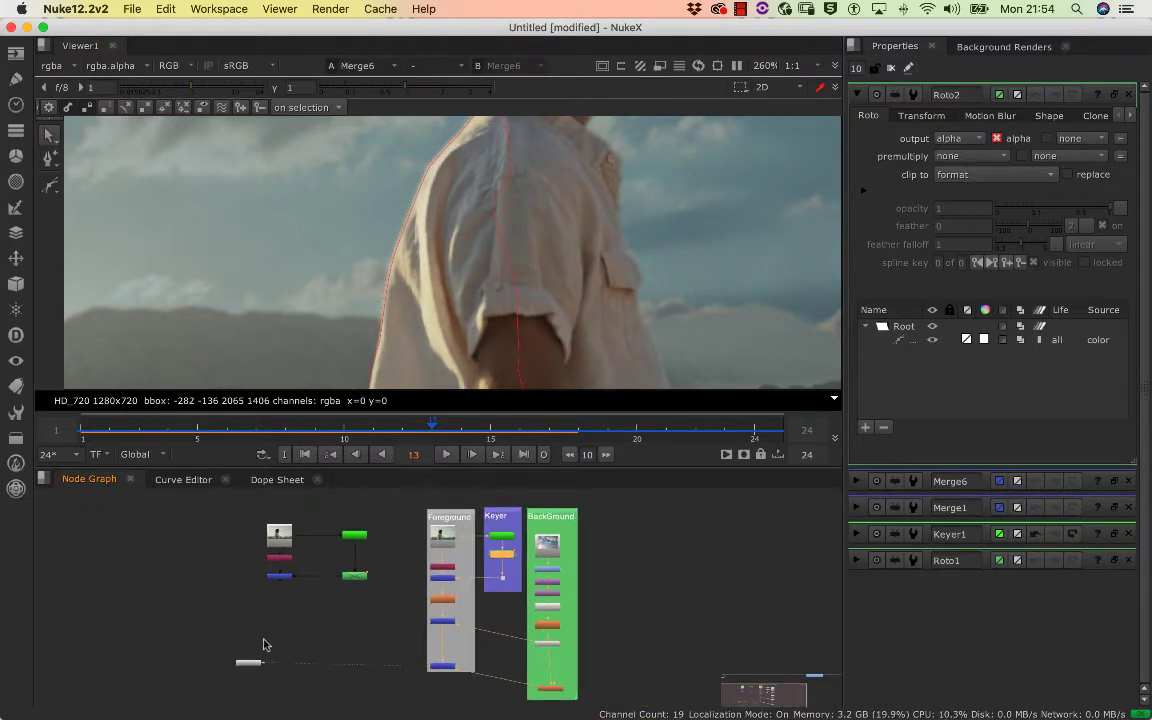
double_click(280, 577)
key(1)
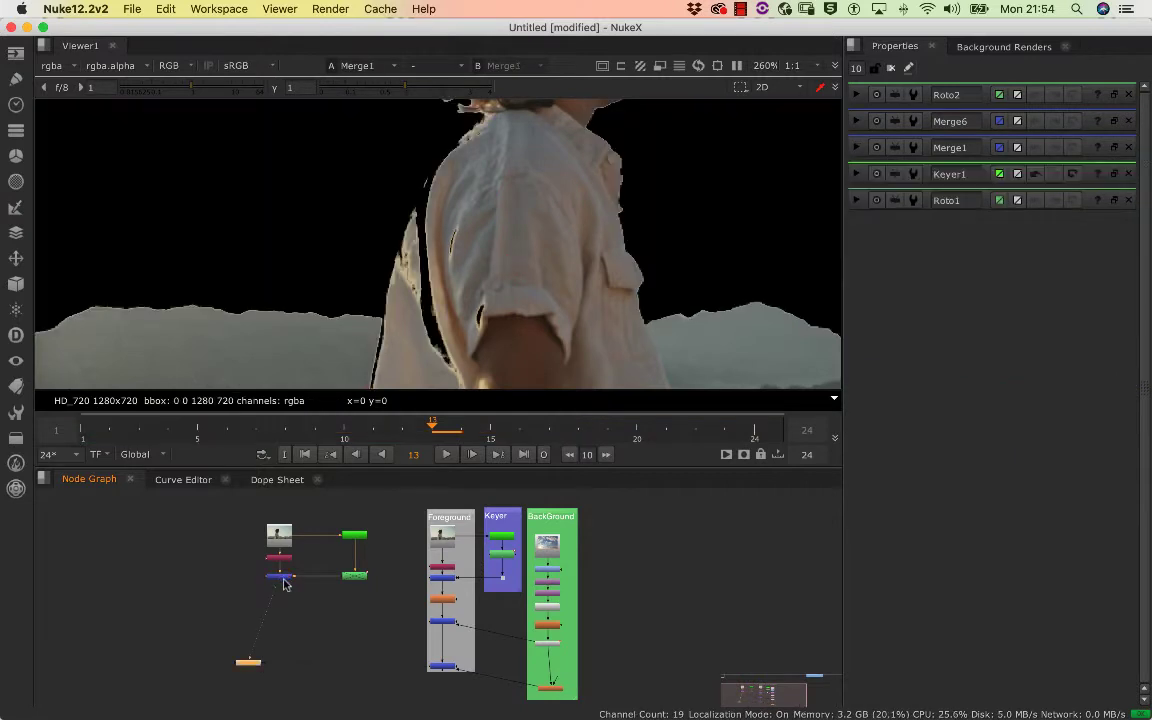
drag(290, 602, 197, 644)
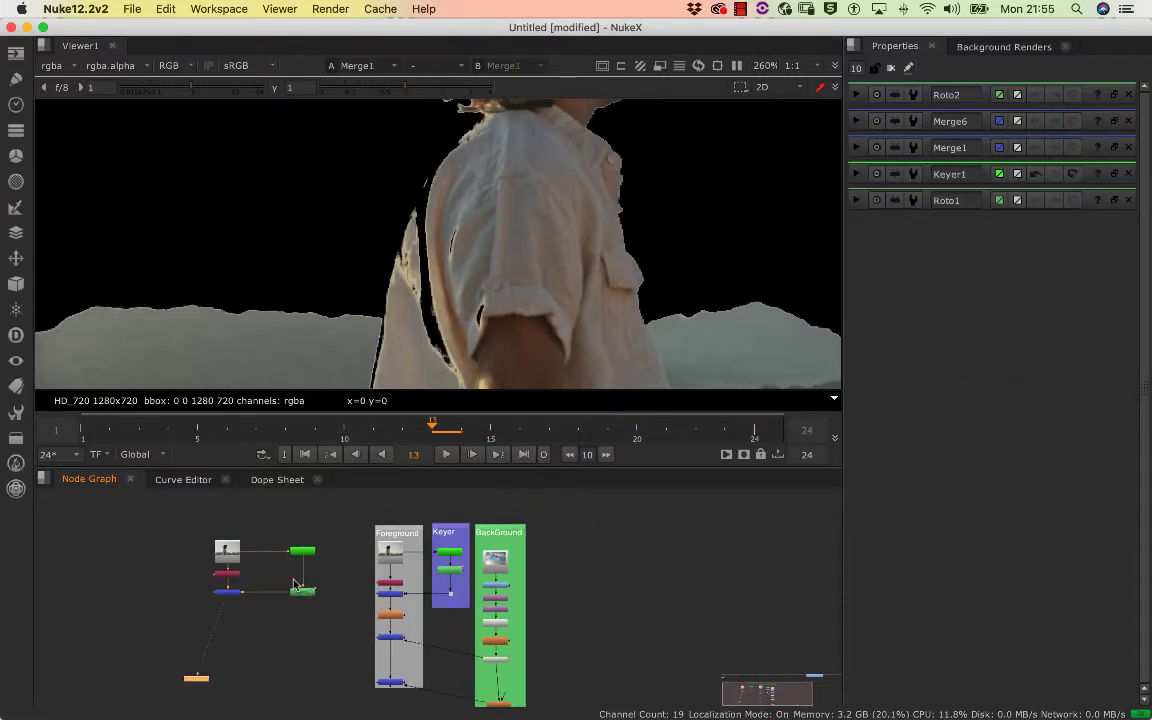
scroll(441, 581, up, 3)
double_click(463, 567)
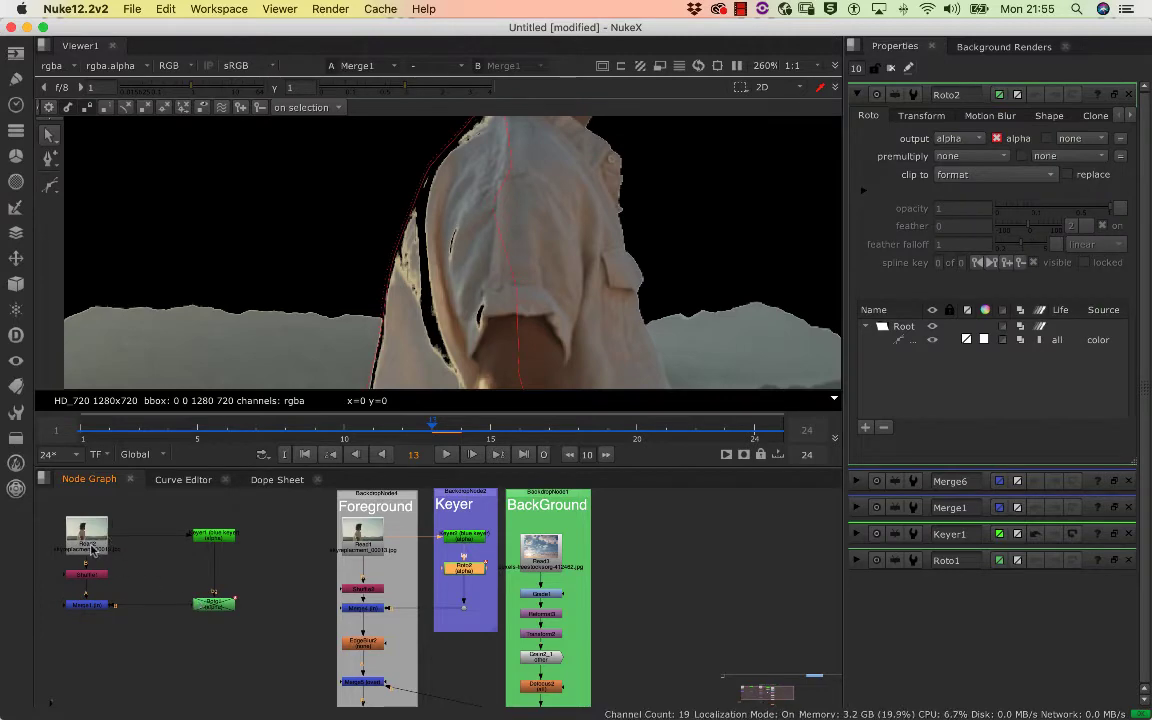
scroll(257, 561, down, 2)
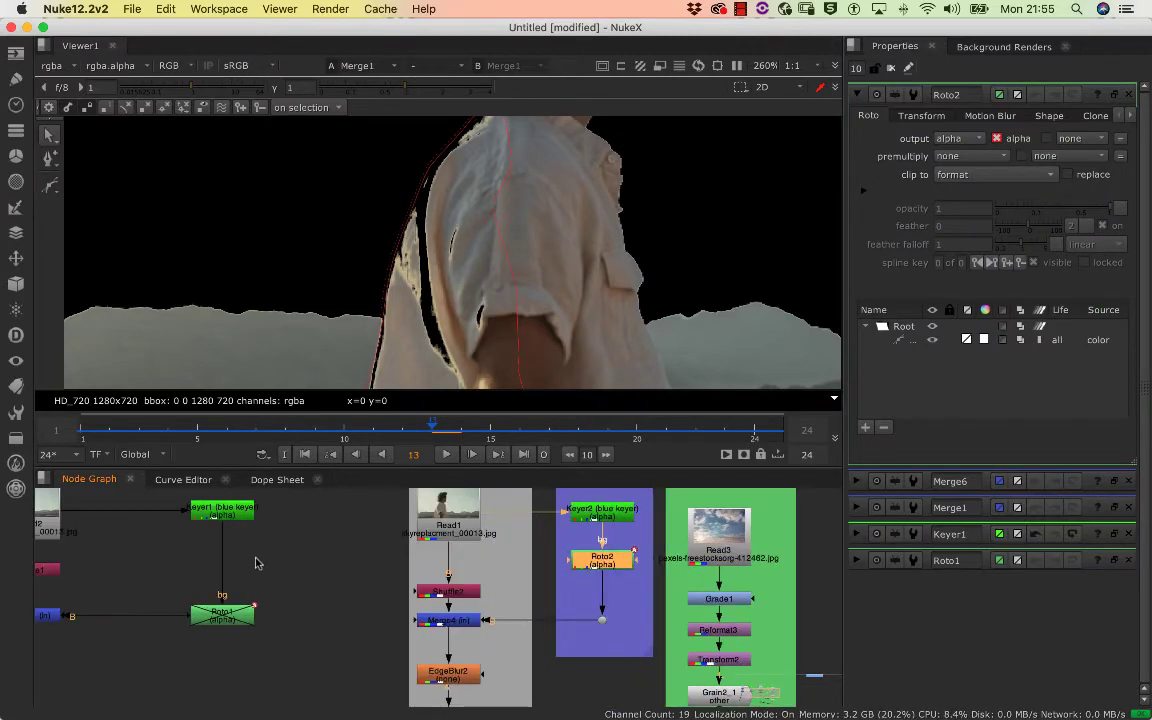
scroll(303, 590, up, 3)
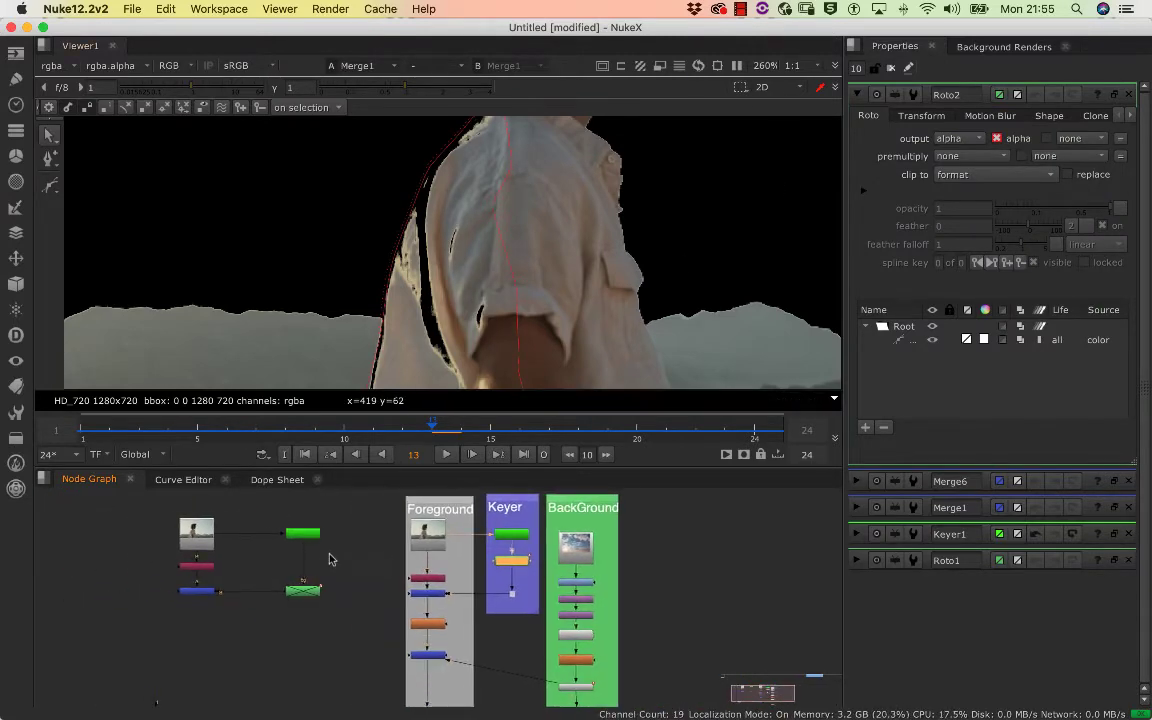
click(740, 10)
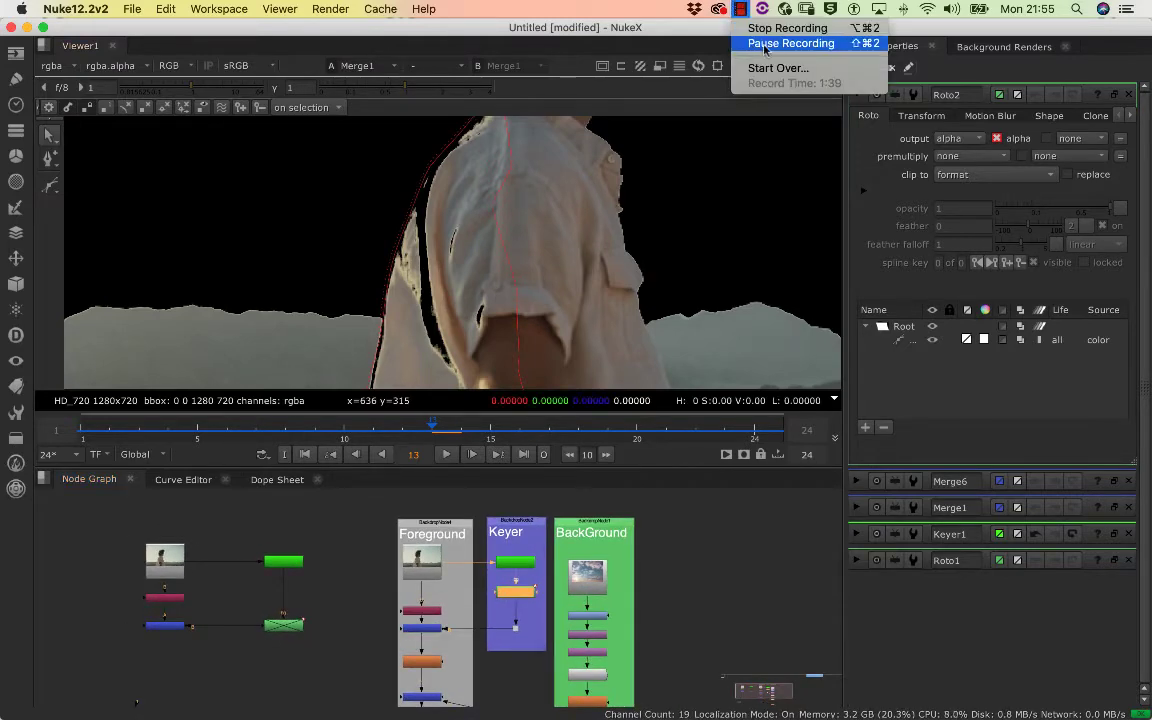
click(770, 44)
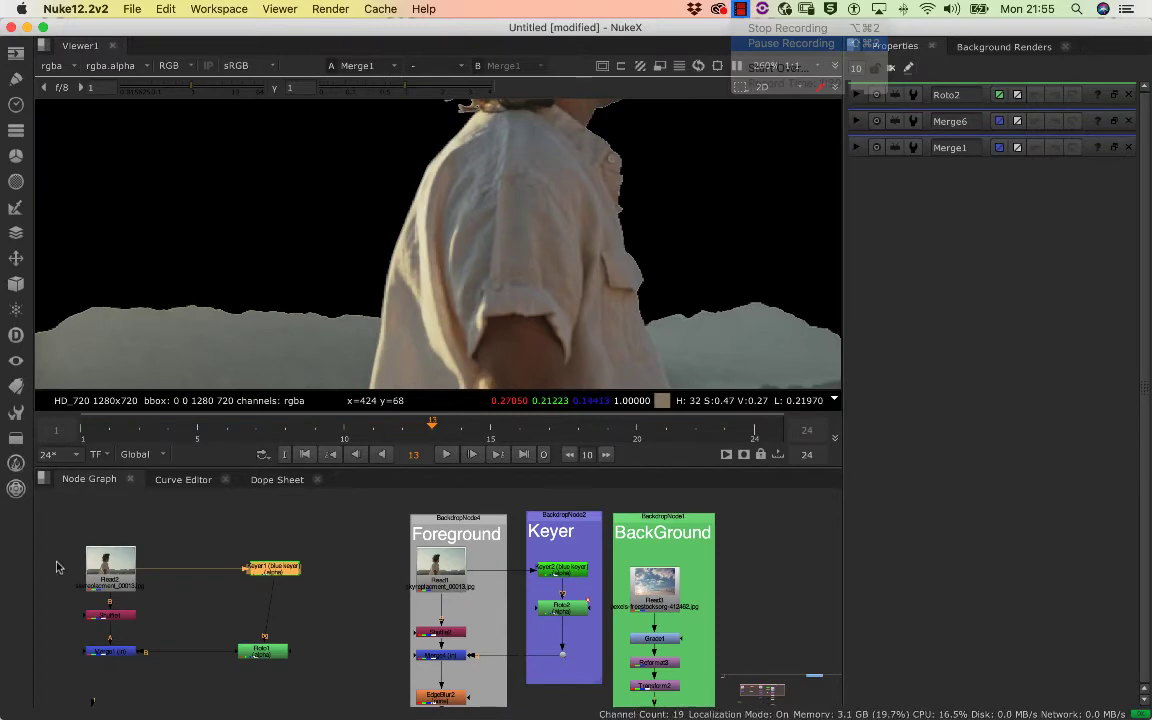
Display the Roto1 shape over the Merge1 result, examine the filled shirt and advance to frame 15
scroll(90, 585, down, 3)
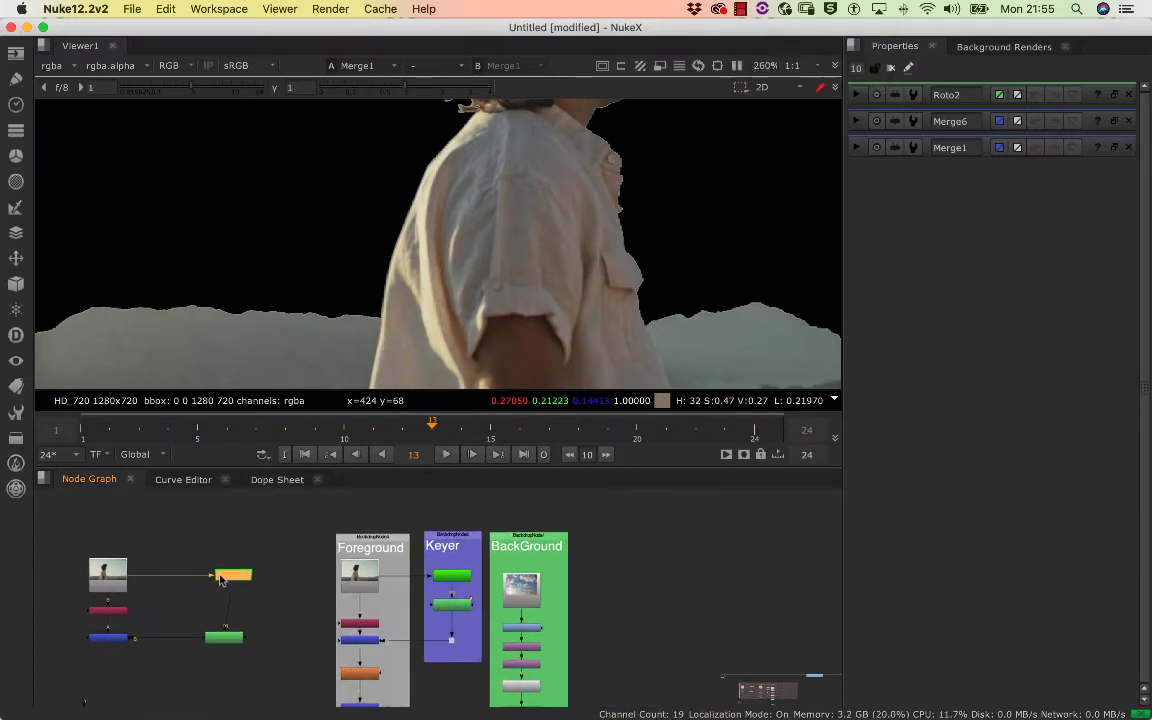
scroll(235, 551, up, 3)
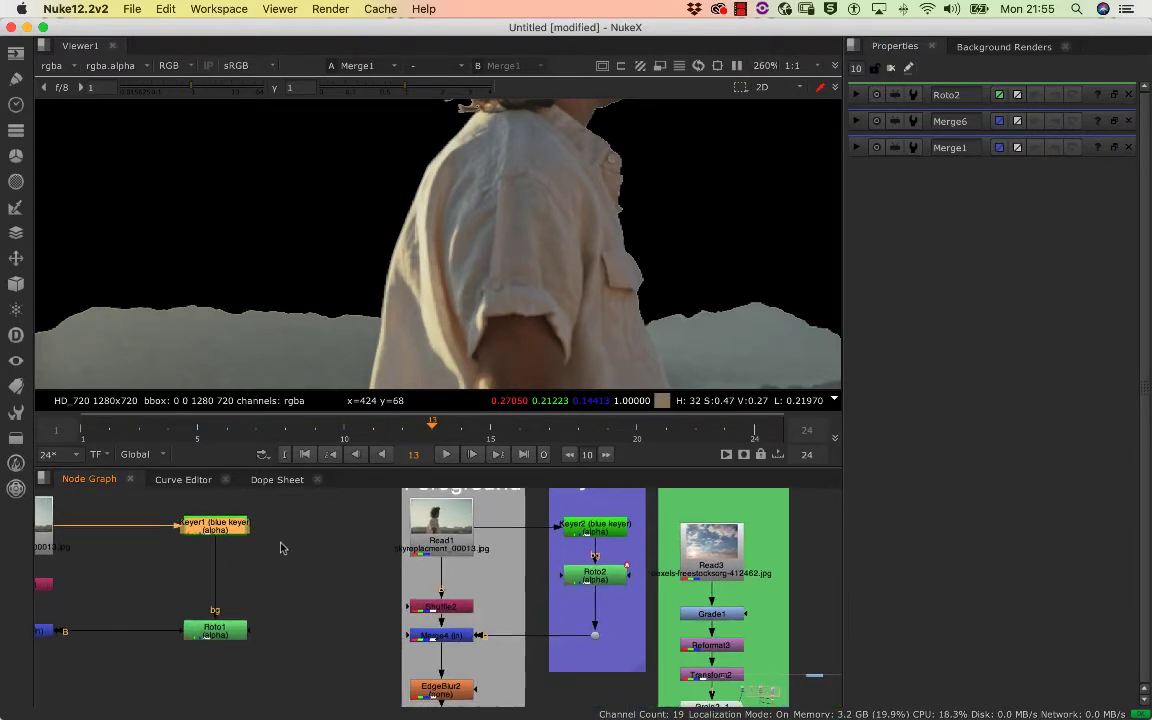
scroll(272, 568, down, 3)
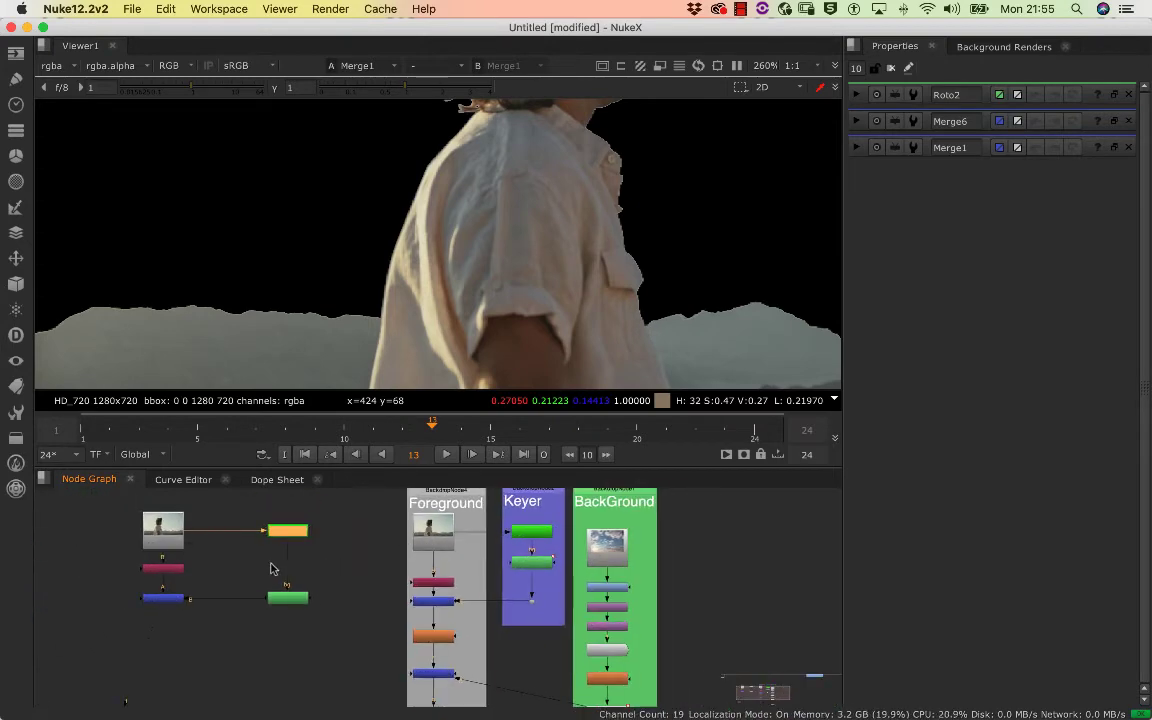
double_click(298, 598)
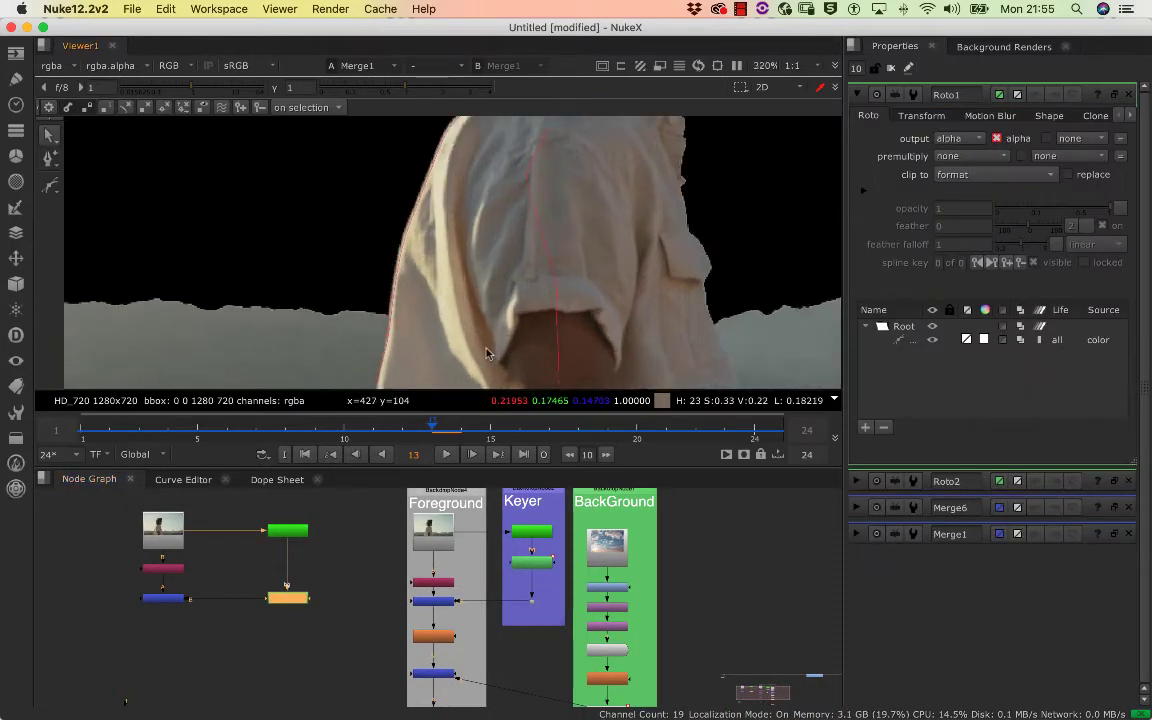
scroll(399, 357, down, 3)
drag(431, 429, 491, 429)
Select the Roto1 node of the copied matte branch and disable it
click(349, 582)
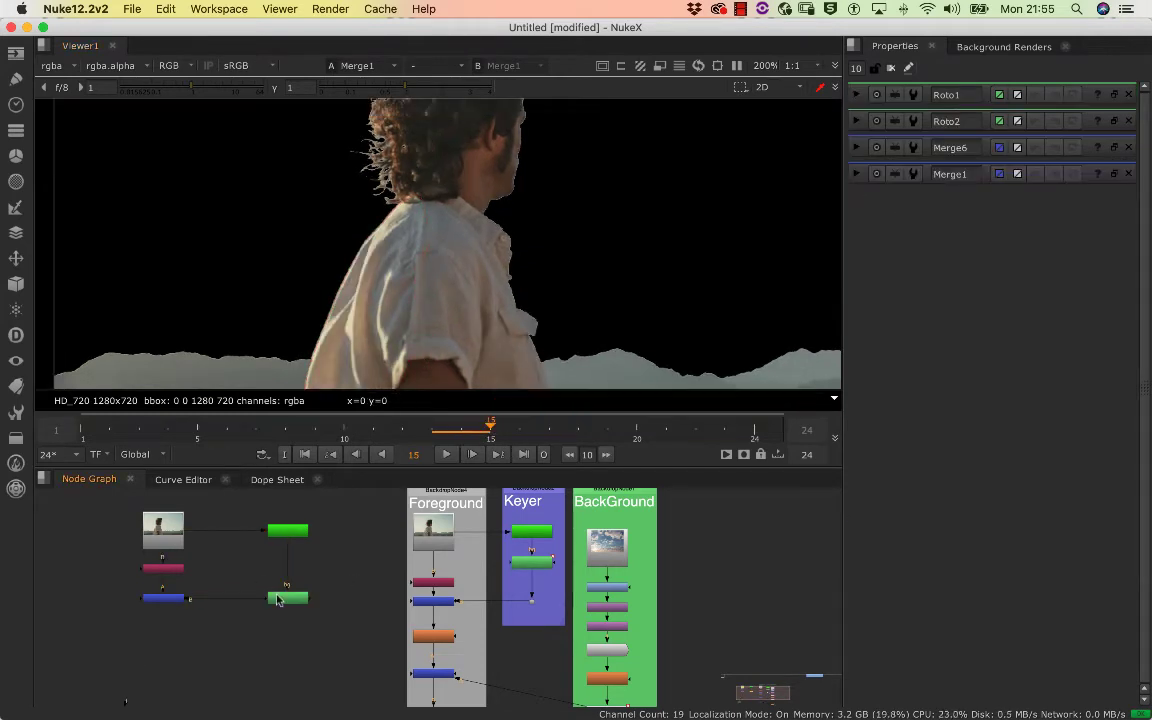
click(294, 600)
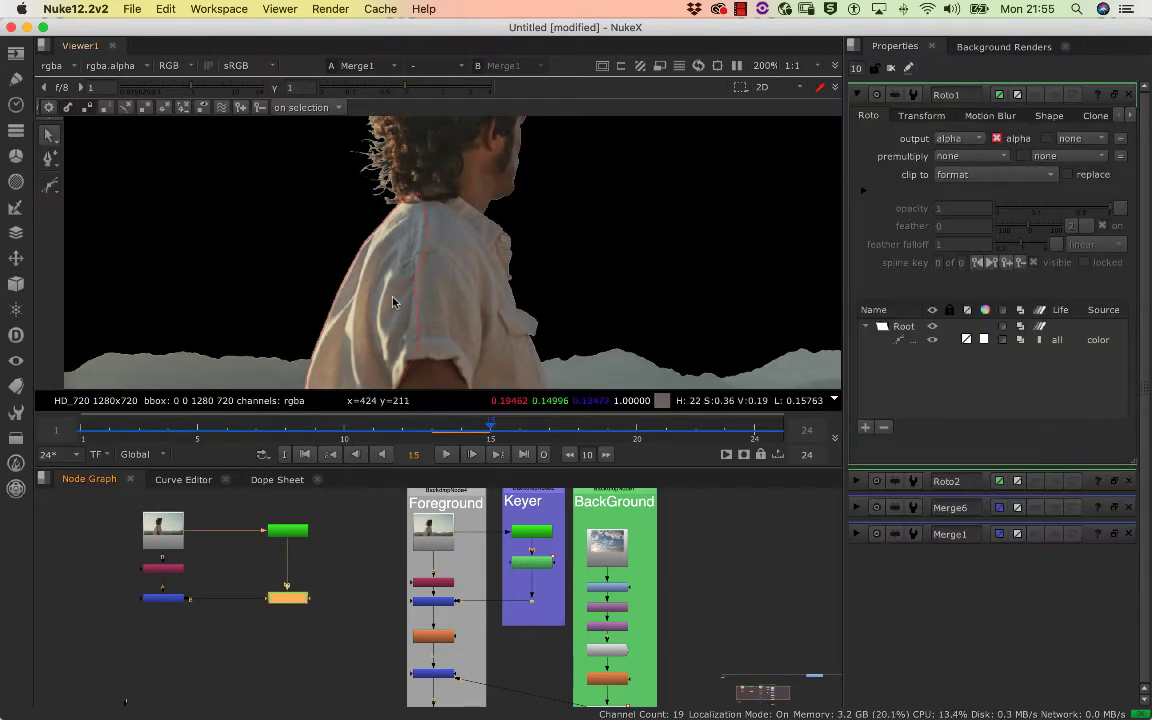
key(d)
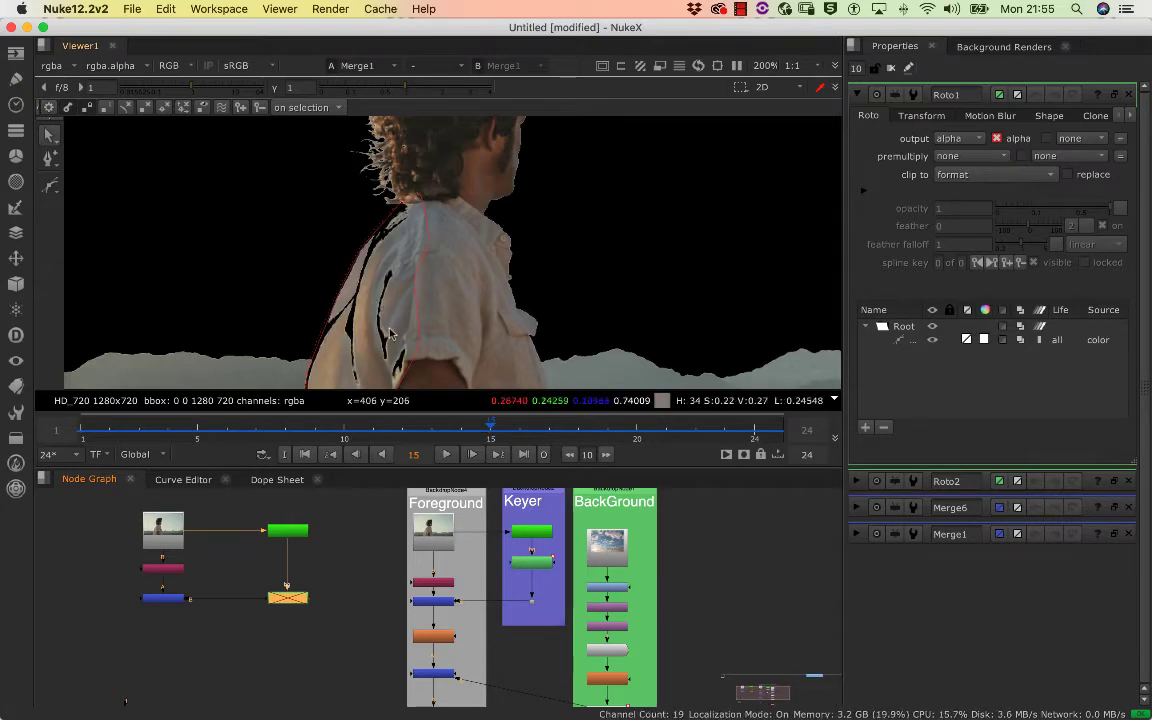
Examine the keying holes along the shirt's back and sleeve at frame 15, then scrub the early frames up to frame 10
scroll(300, 571, up, 5)
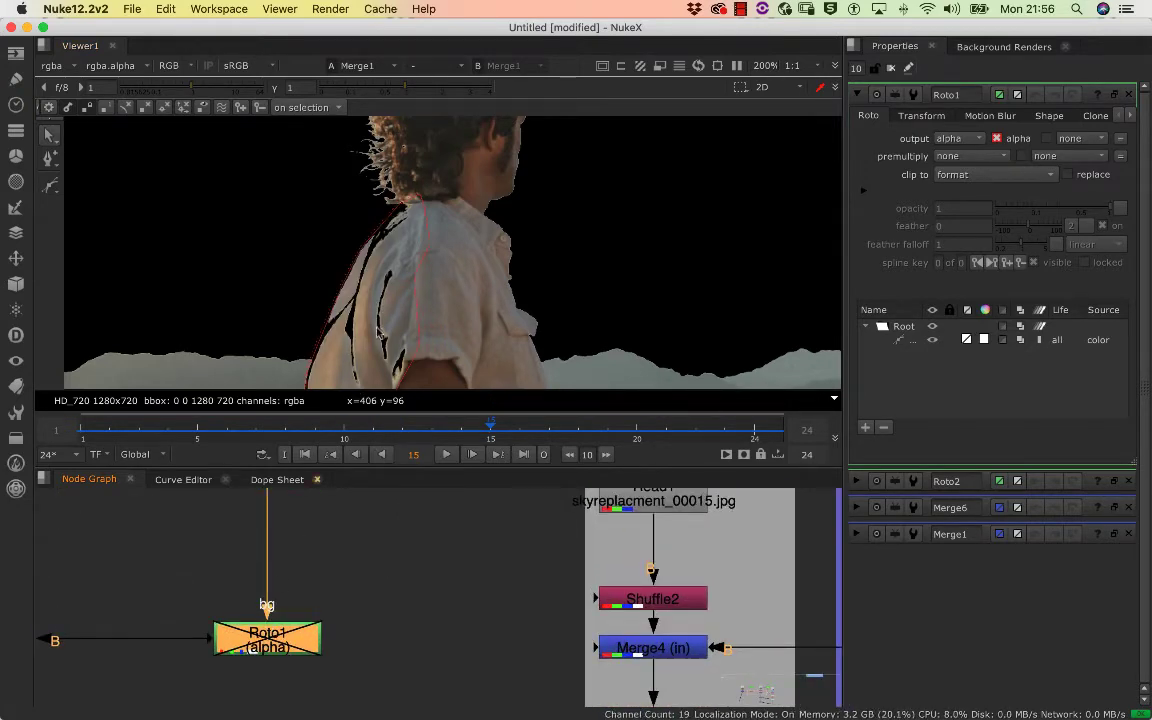
drag(356, 305, 371, 222)
scroll(369, 225, up, 3)
scroll(367, 225, down, 4)
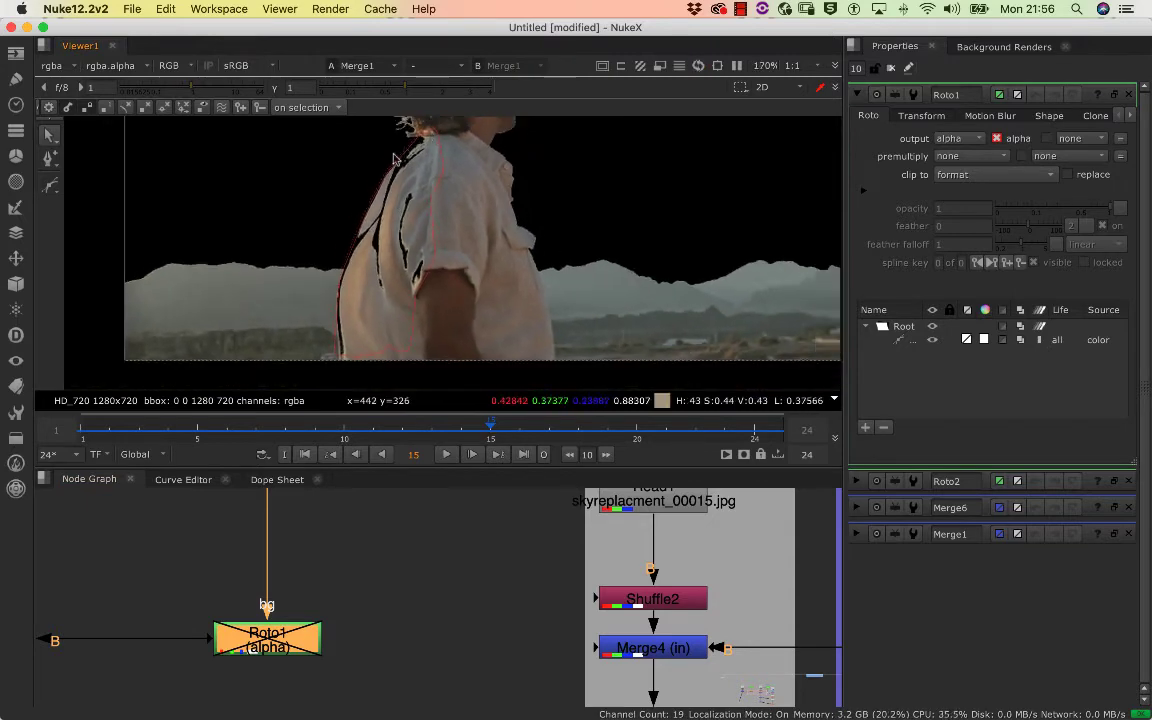
scroll(345, 185, up, 5)
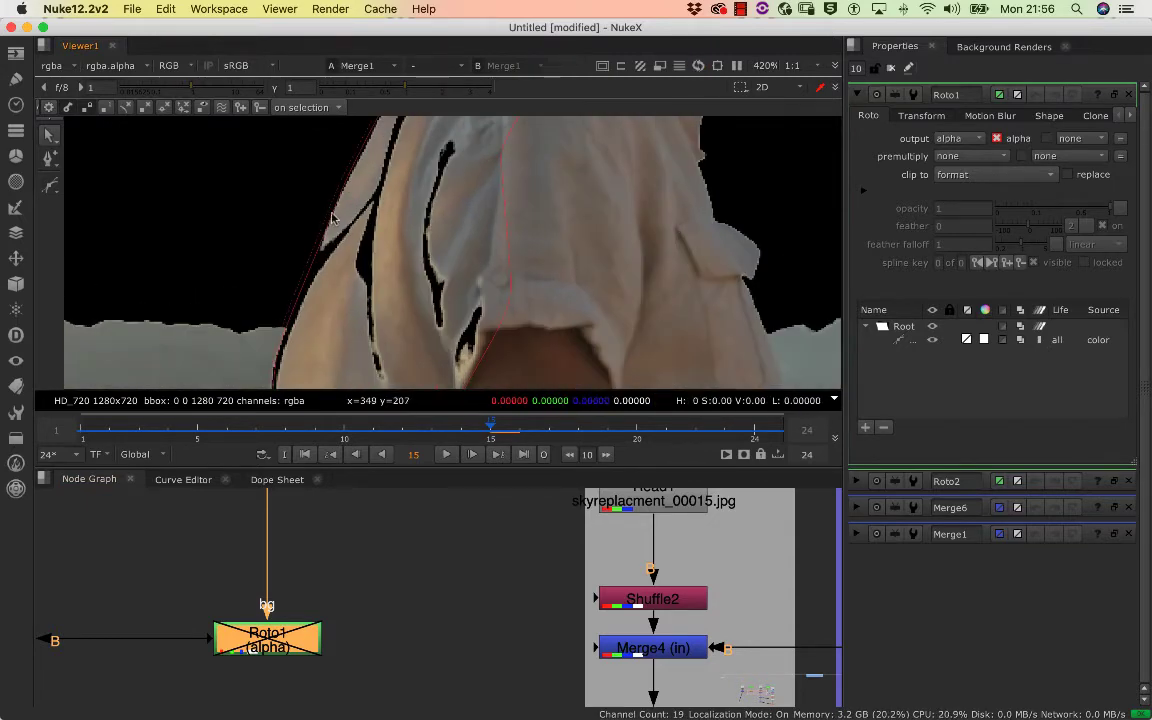
drag(338, 216, 254, 333)
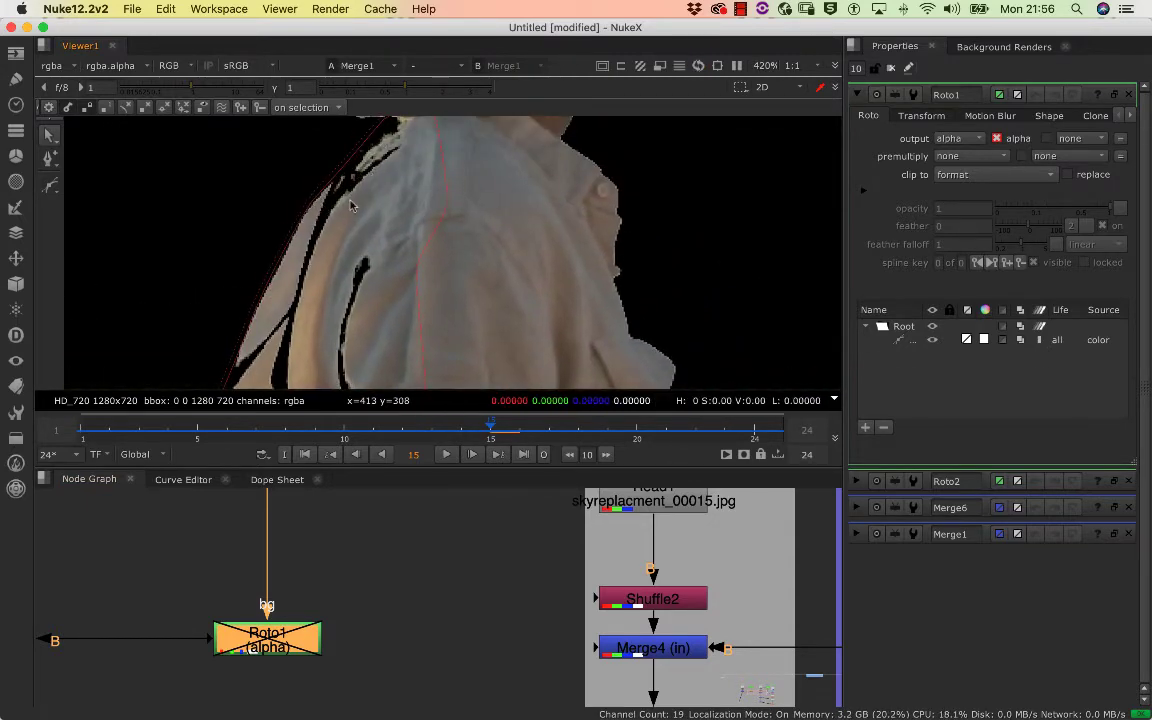
scroll(352, 208, up, 2)
scroll(357, 244, down, 5)
drag(352, 291, 374, 230)
drag(366, 383, 370, 353)
scroll(422, 311, down, 3)
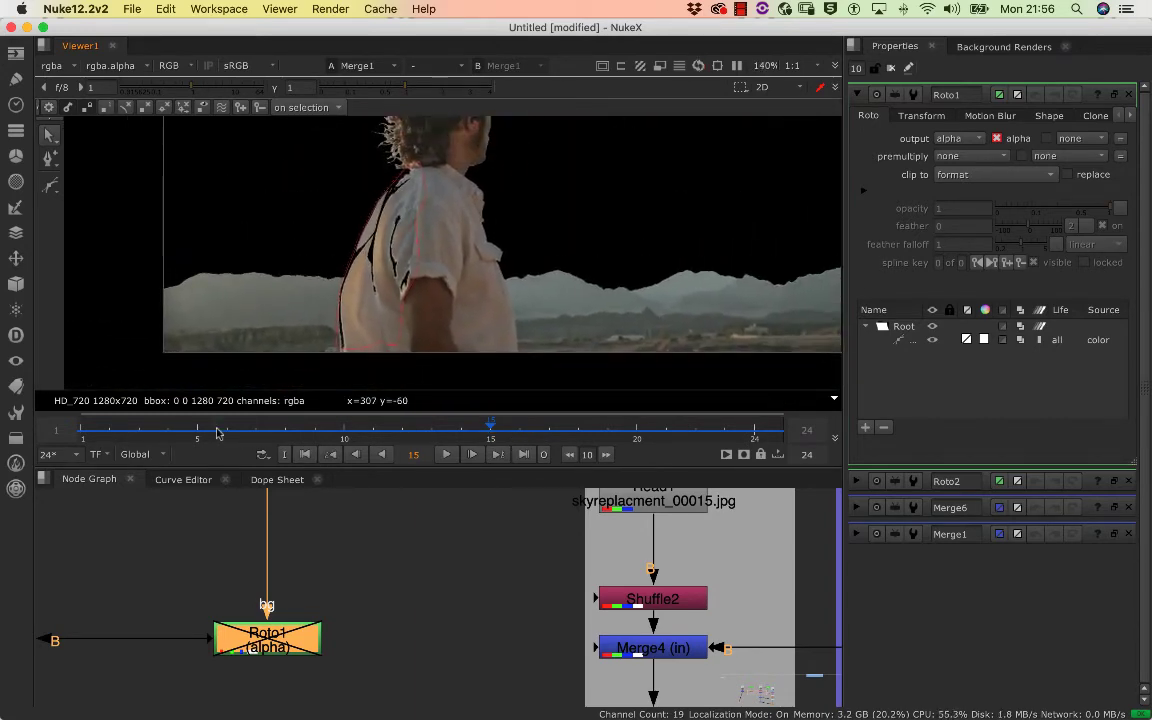
drag(168, 427, 340, 431)
Re-enable the Roto1 node under Keyer1 to fill the shirt's holes
scroll(288, 555, up, 1)
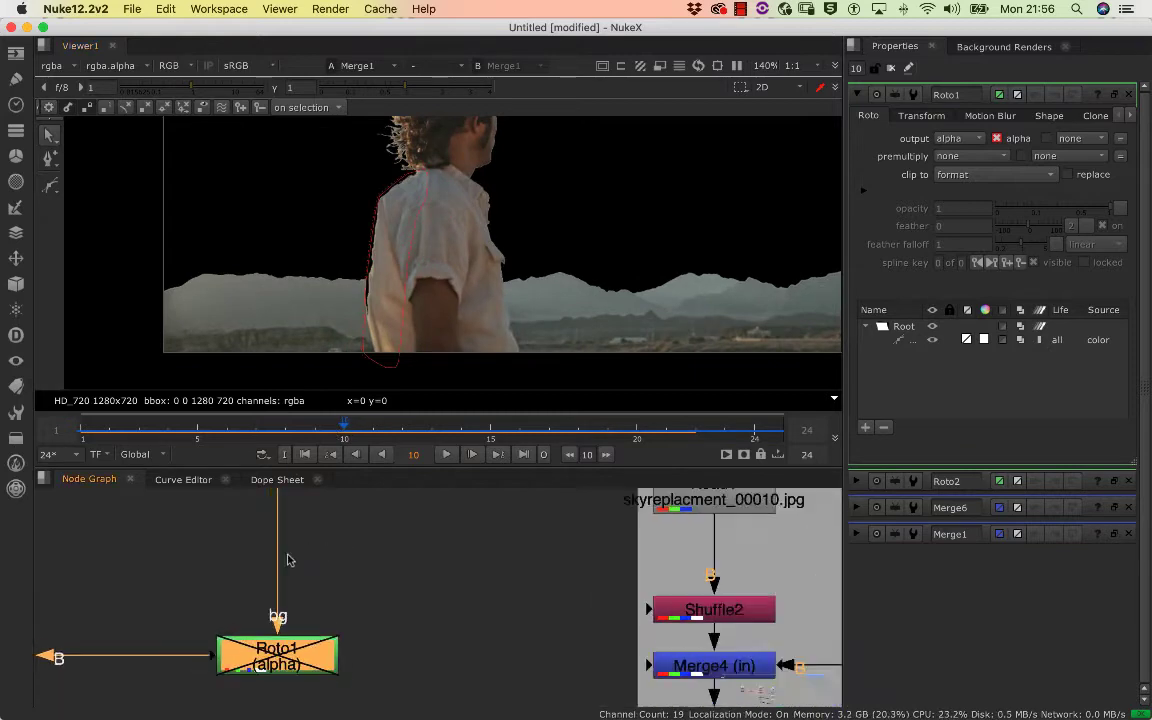
scroll(288, 557, down, 5)
drag(270, 568, 285, 576)
click(378, 589)
click(304, 610)
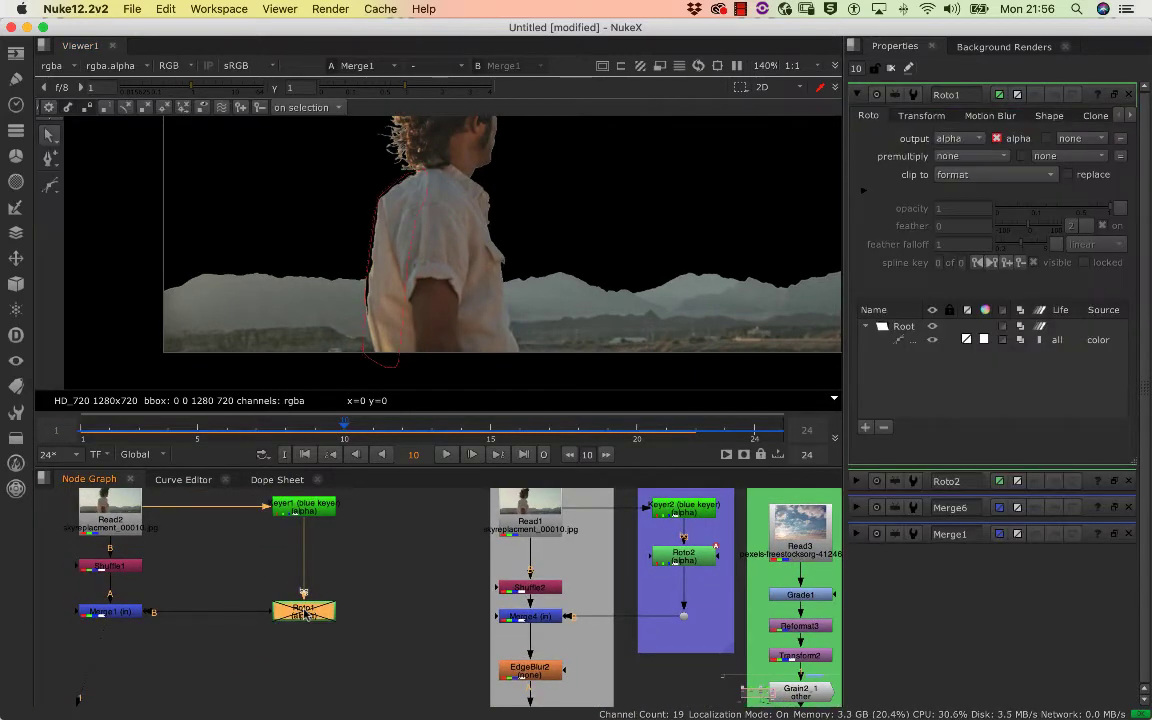
scroll(373, 568, up, 4)
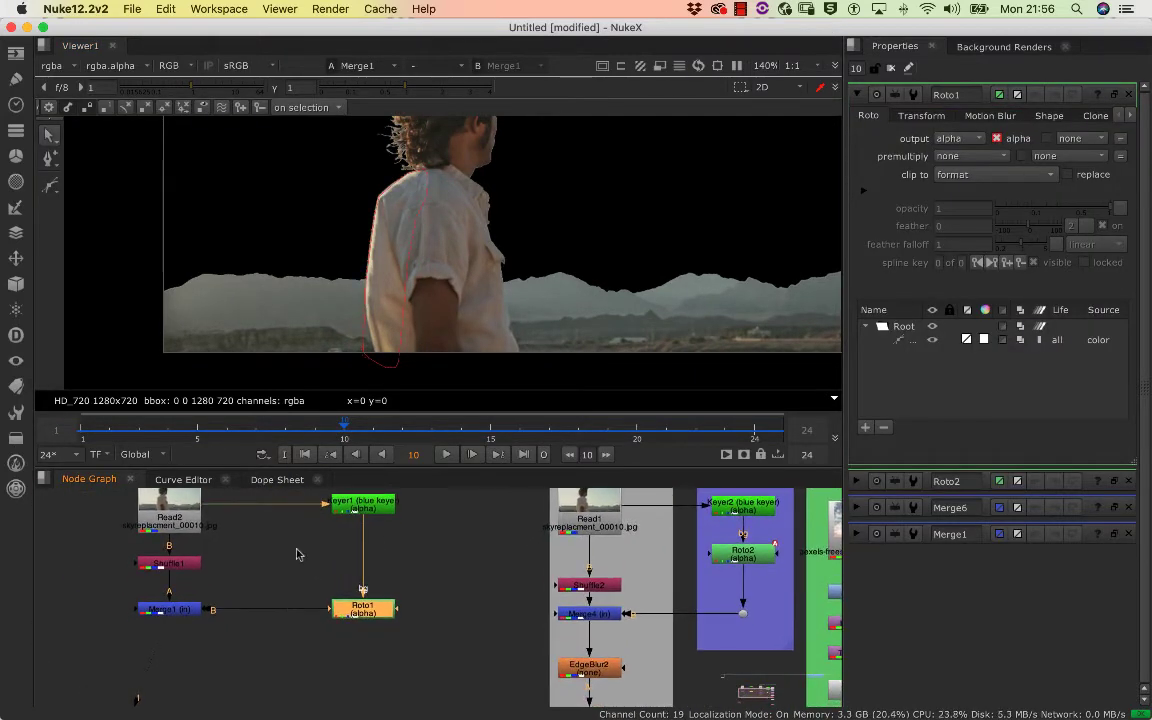
Tidy the copied branch by shifting Read2, Keyer1 and Shuffle1 slightly upward, and open the Merge1 properties
scroll(296, 561, down, 4)
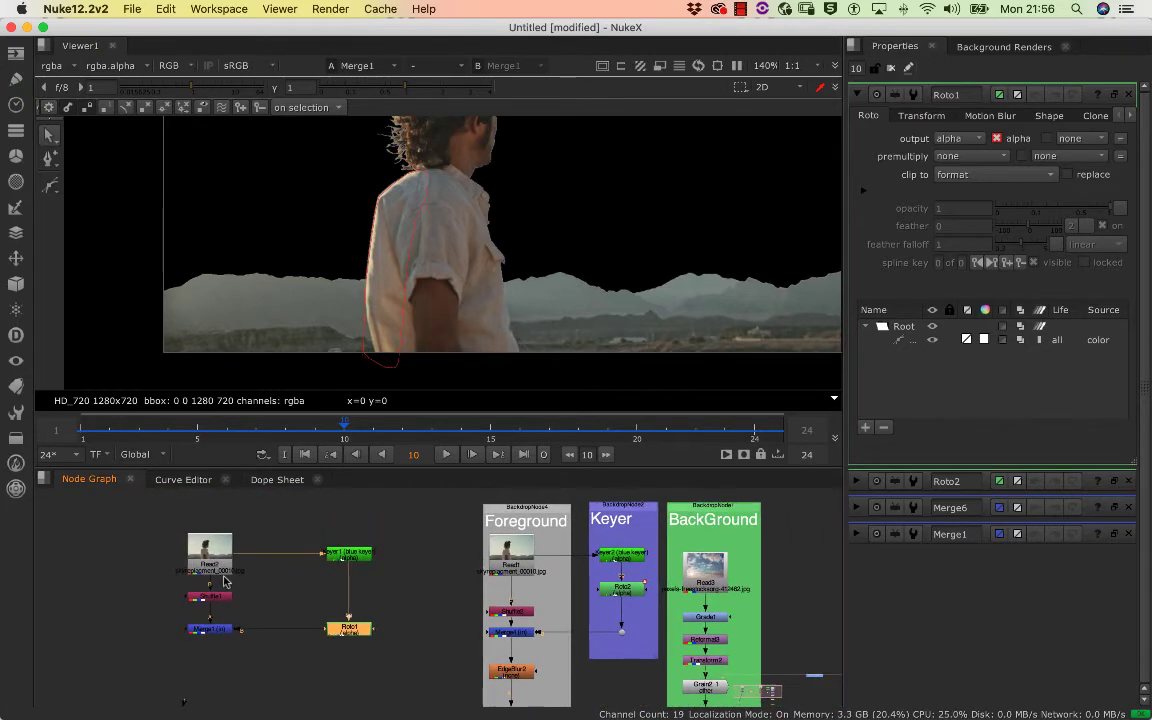
click(226, 560)
drag(226, 560, 226, 547)
drag(361, 559, 361, 546)
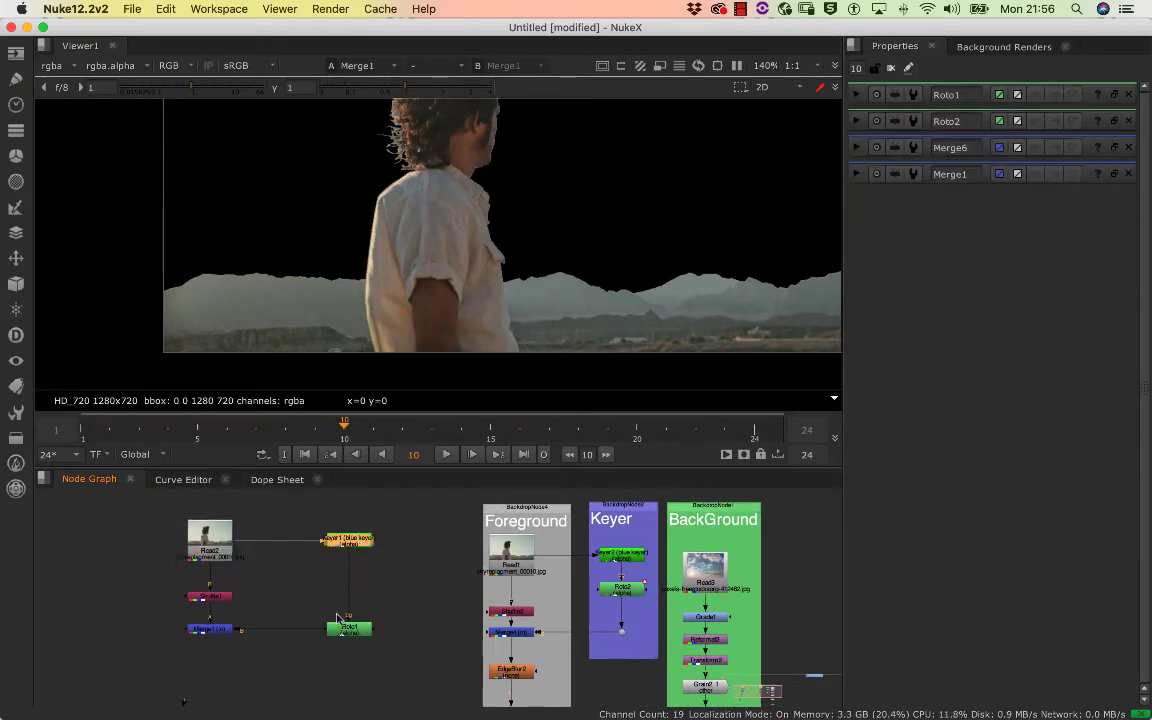
drag(346, 630, 352, 624)
drag(203, 599, 215, 628)
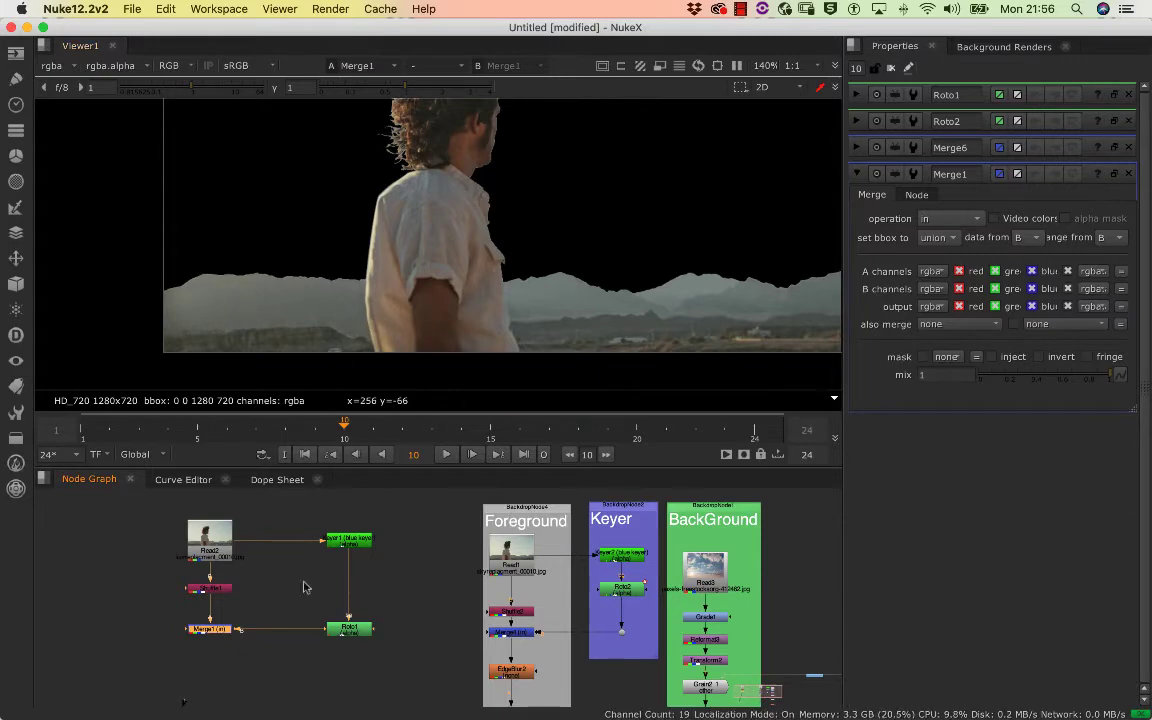
scroll(257, 593, down, 5)
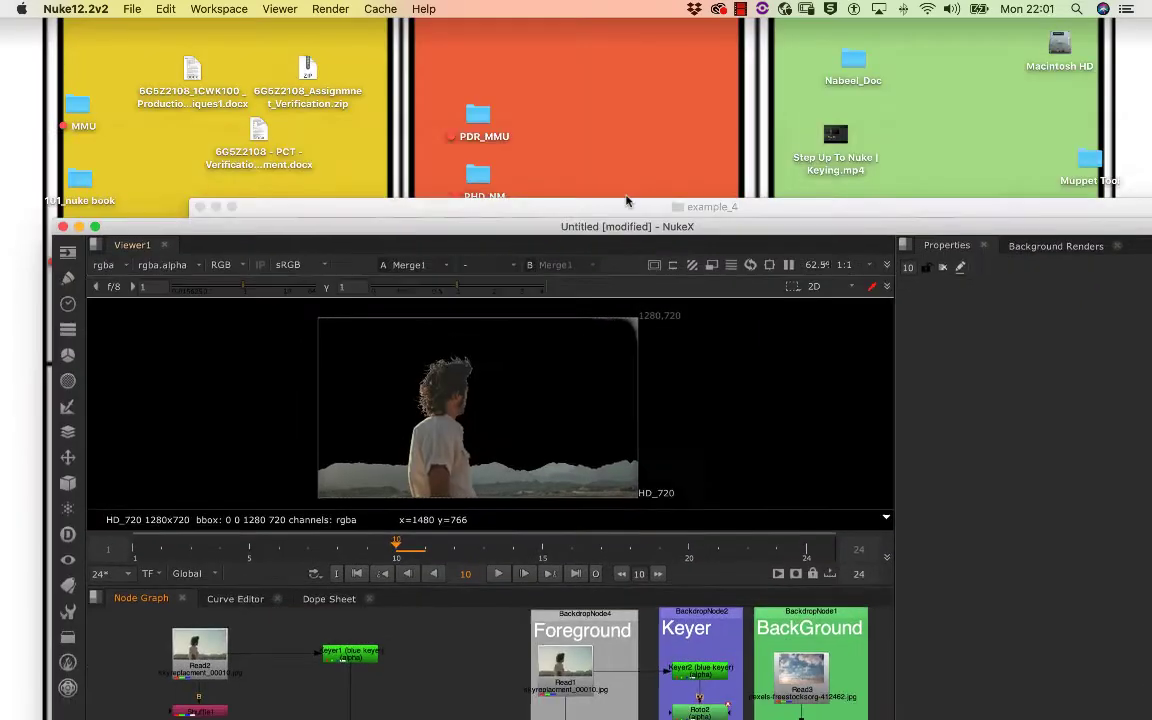
drag(627, 200, 567, 22)
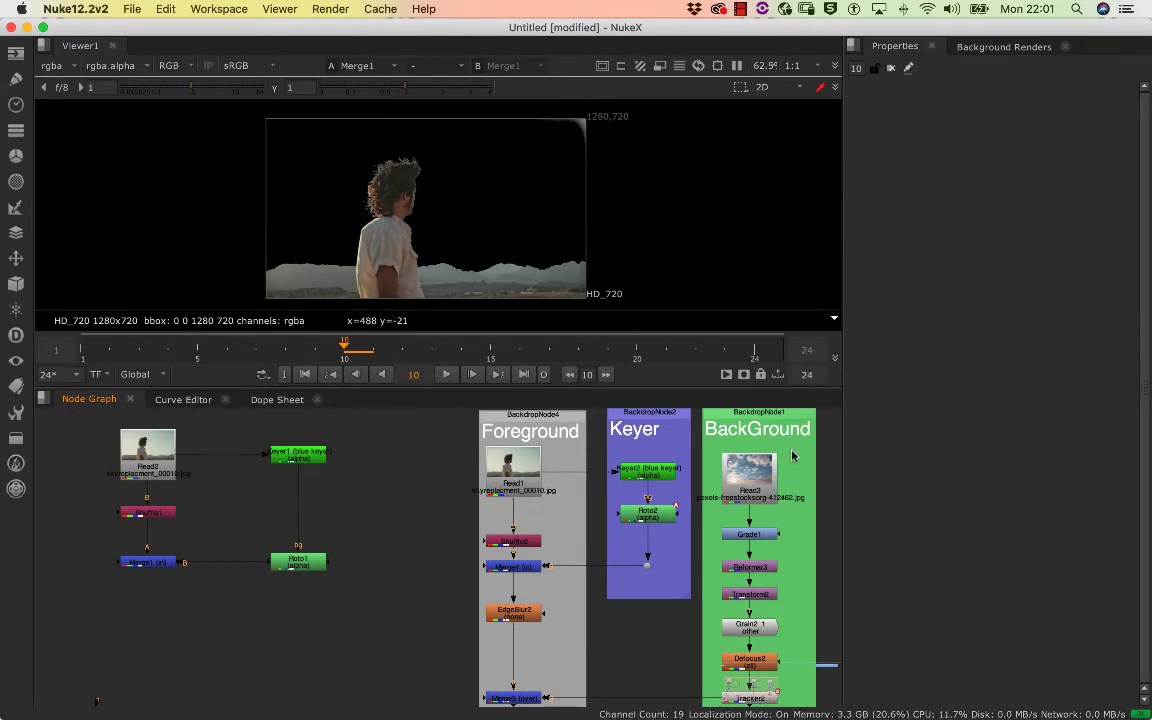
Copy the sky Read3 node from the BackGround tree and paste it into the rebuilt branch, placing it below and beside Roto1
click(762, 481)
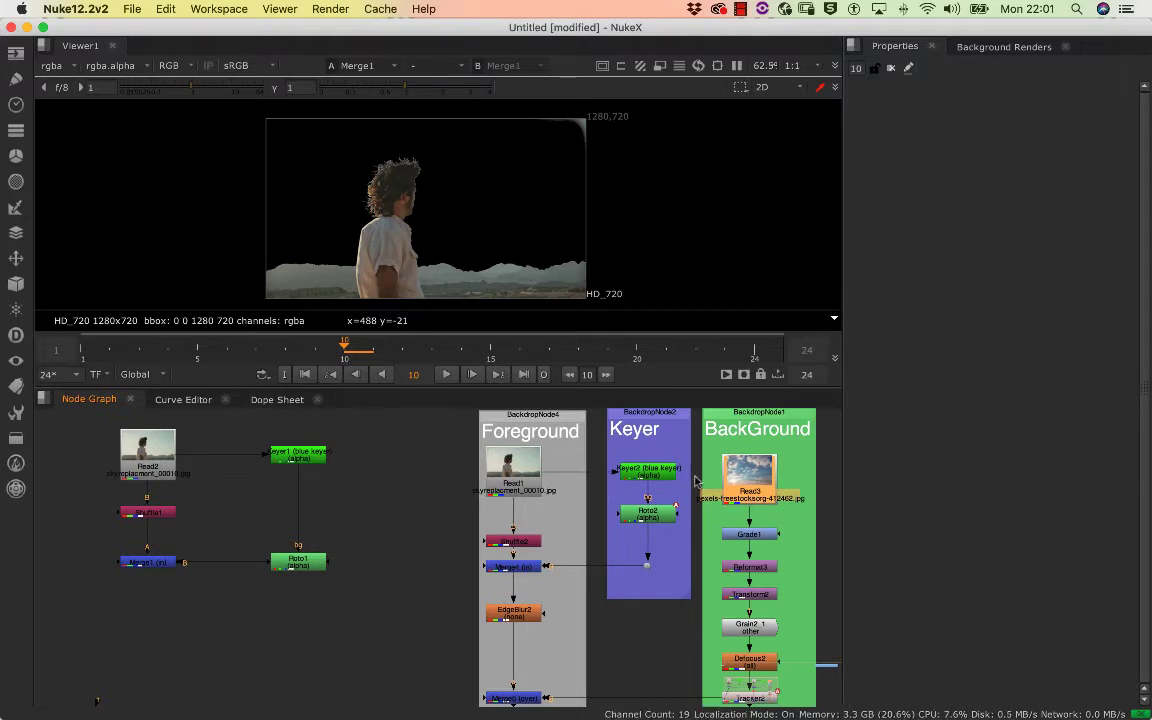
click(808, 462)
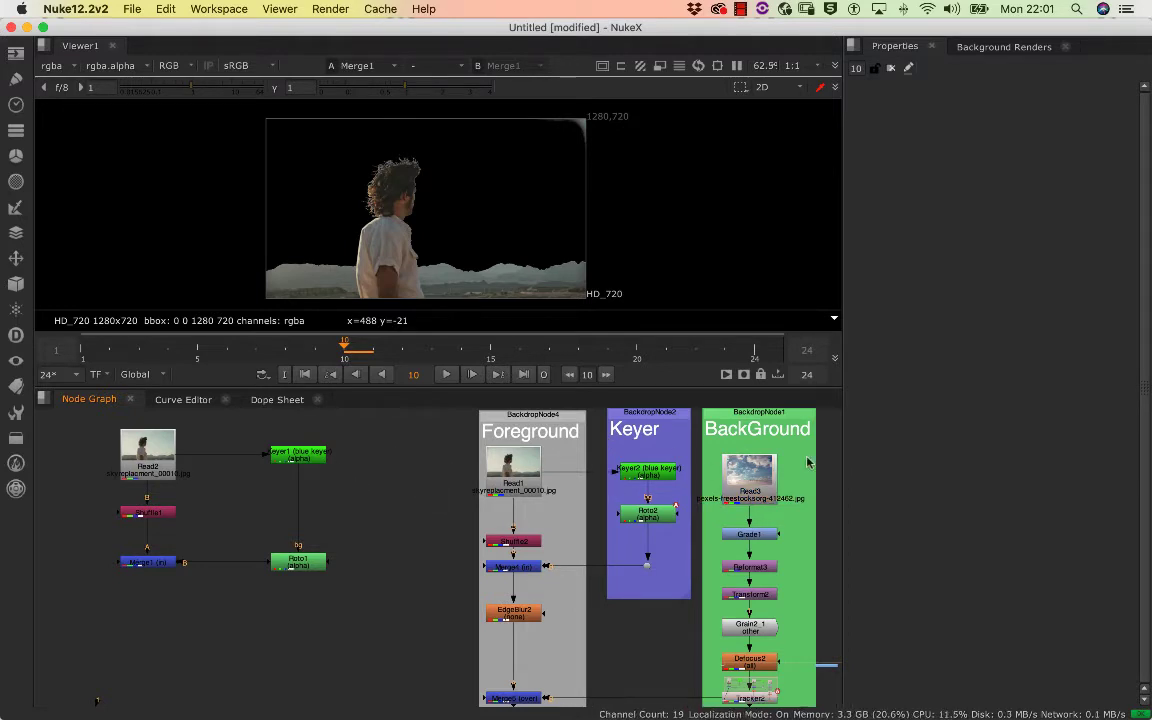
key(super+c)
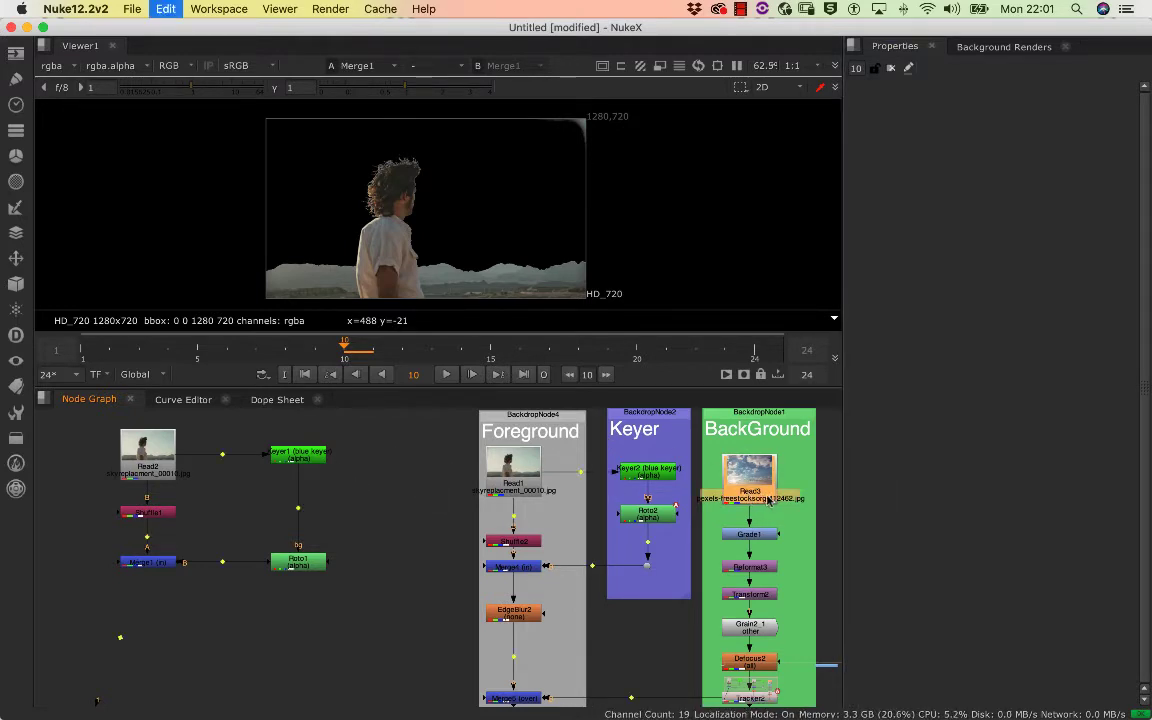
key(super+v)
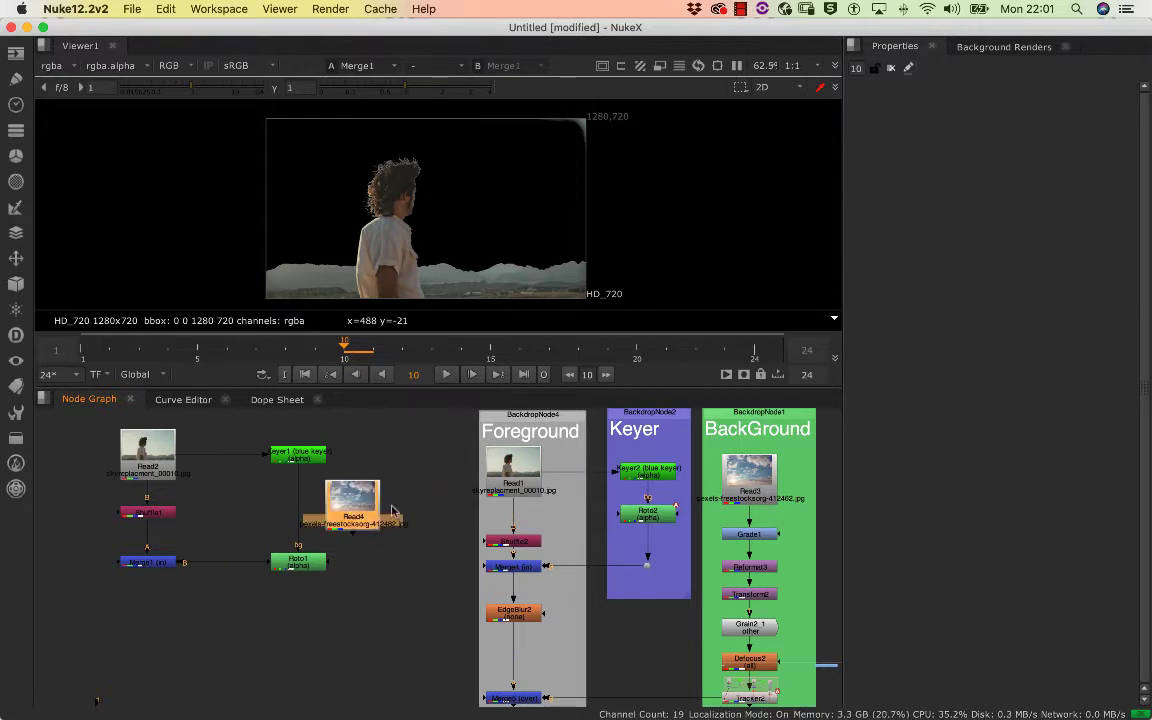
drag(392, 511, 437, 601)
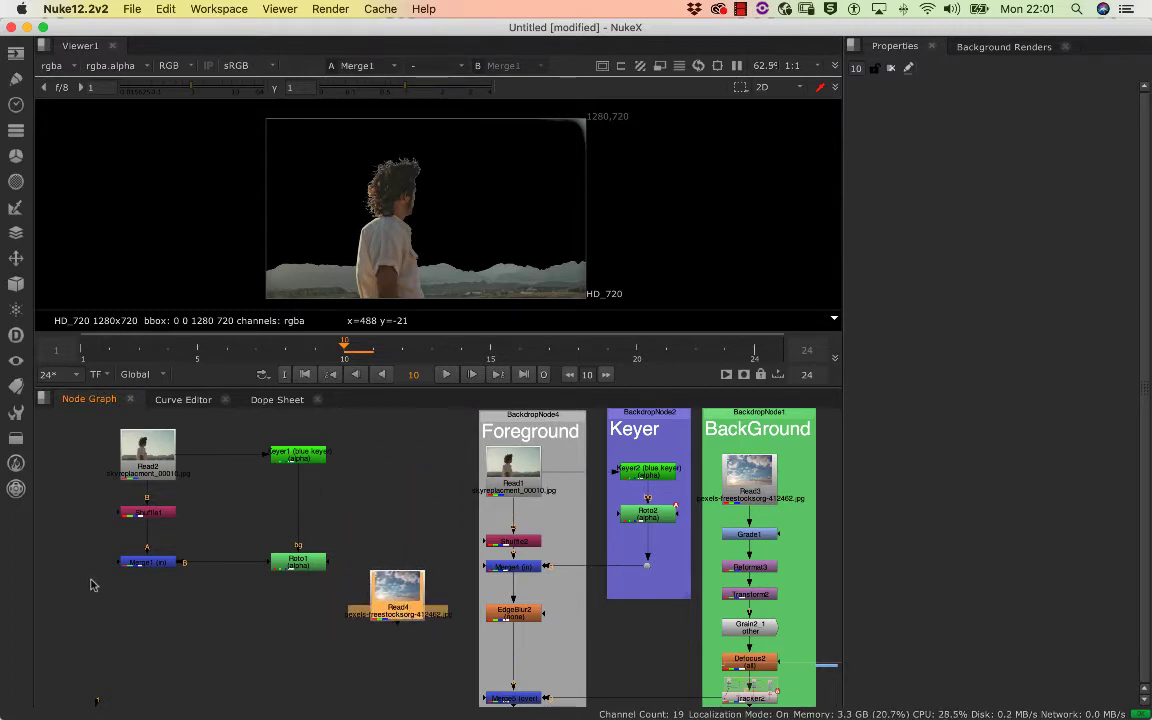
Add an over Merge node beneath Merge1, with Merge1 as its A input and the pasted sky Read4 as its B input
click(140, 565)
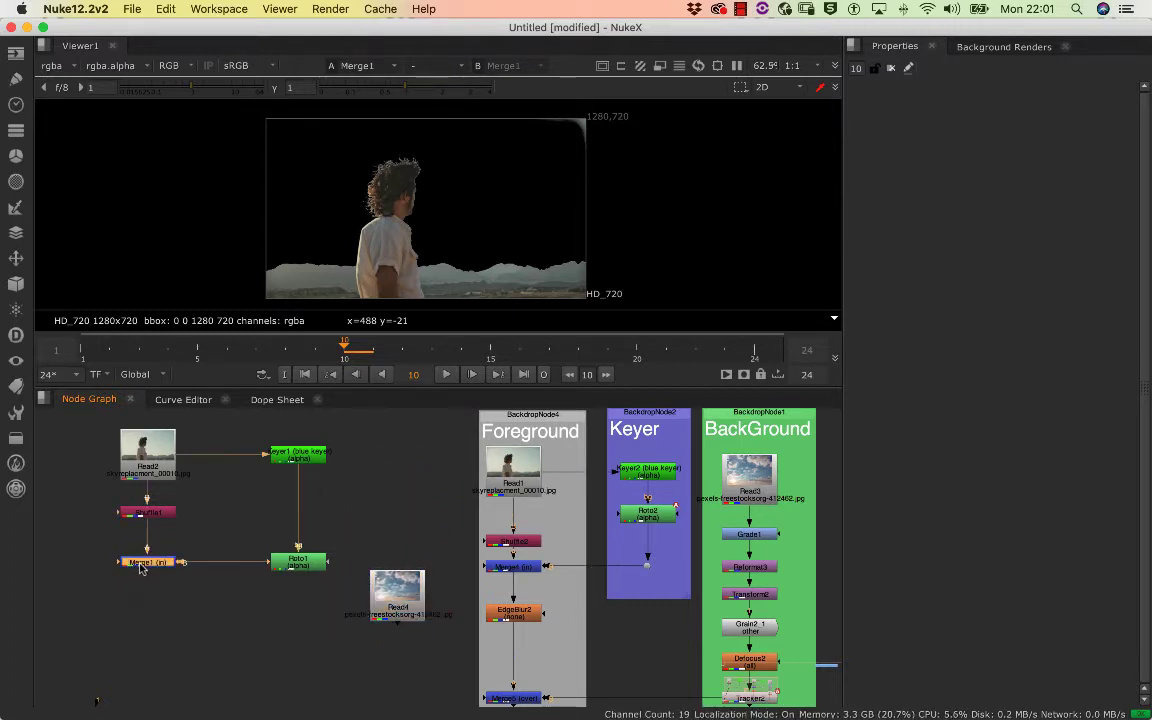
key(Tab)
text(m)
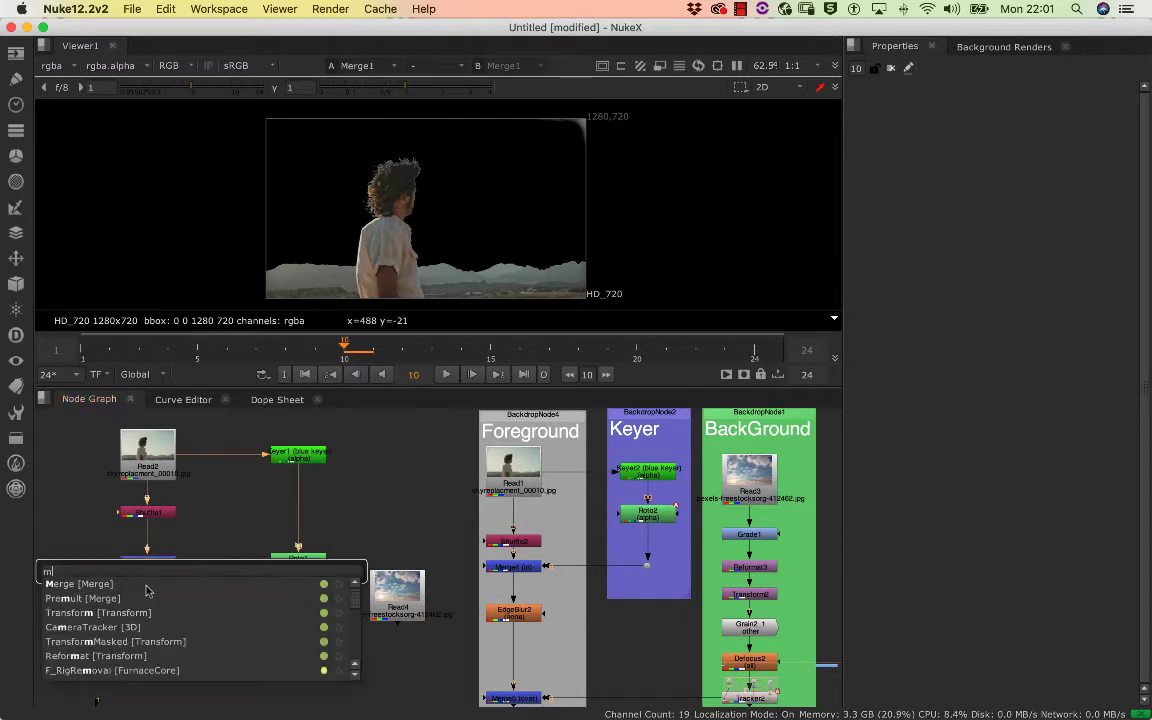
click(84, 586)
drag(222, 567, 160, 628)
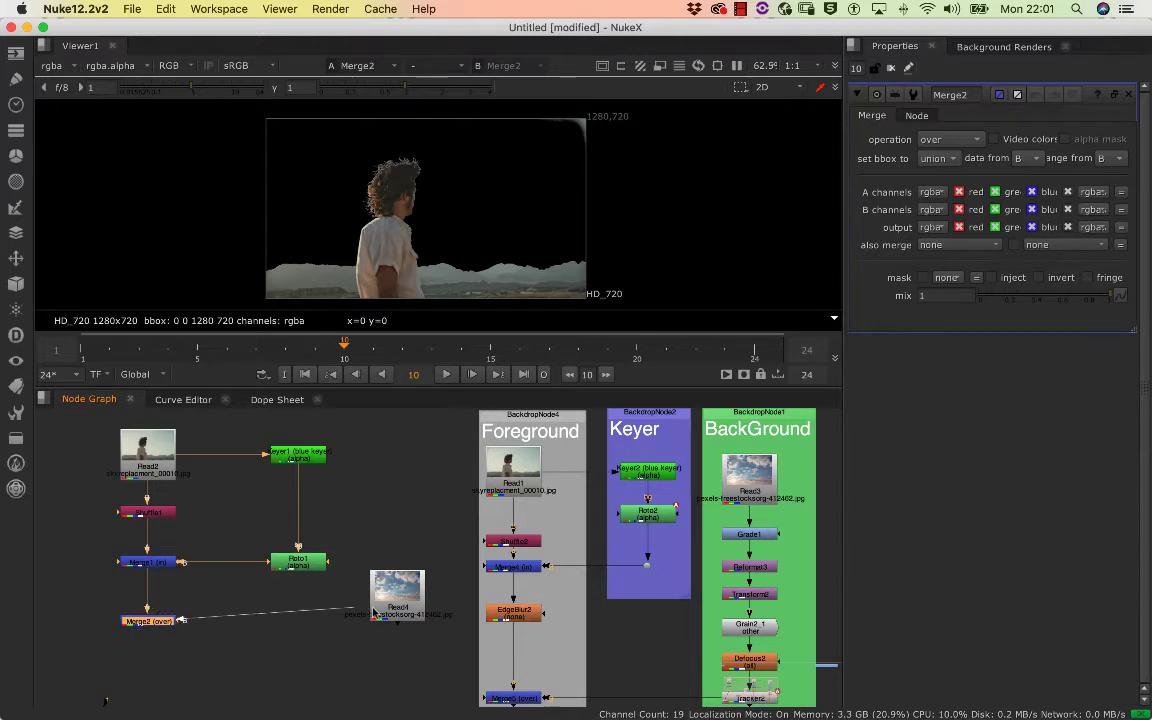
drag(373, 612, 441, 588)
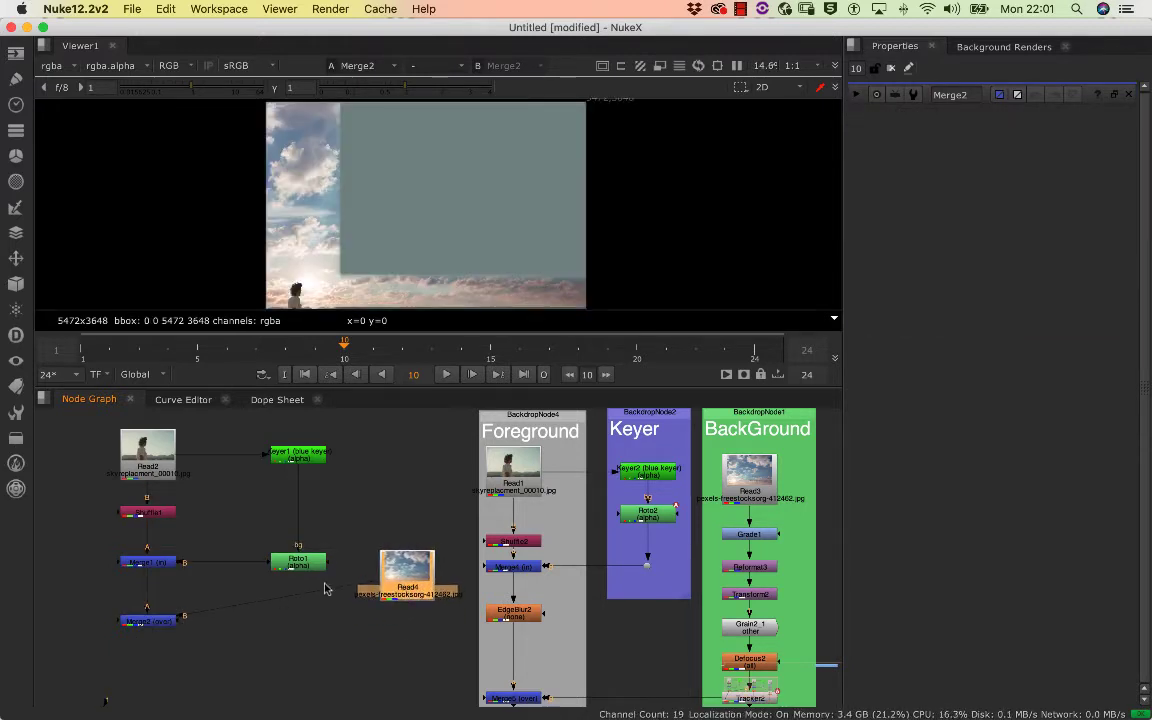
Insert a Dot in the sky's connection to Merge2 and move Read4 straight above it, level with Read2
key(ctrl)
drag(275, 600, 423, 470)
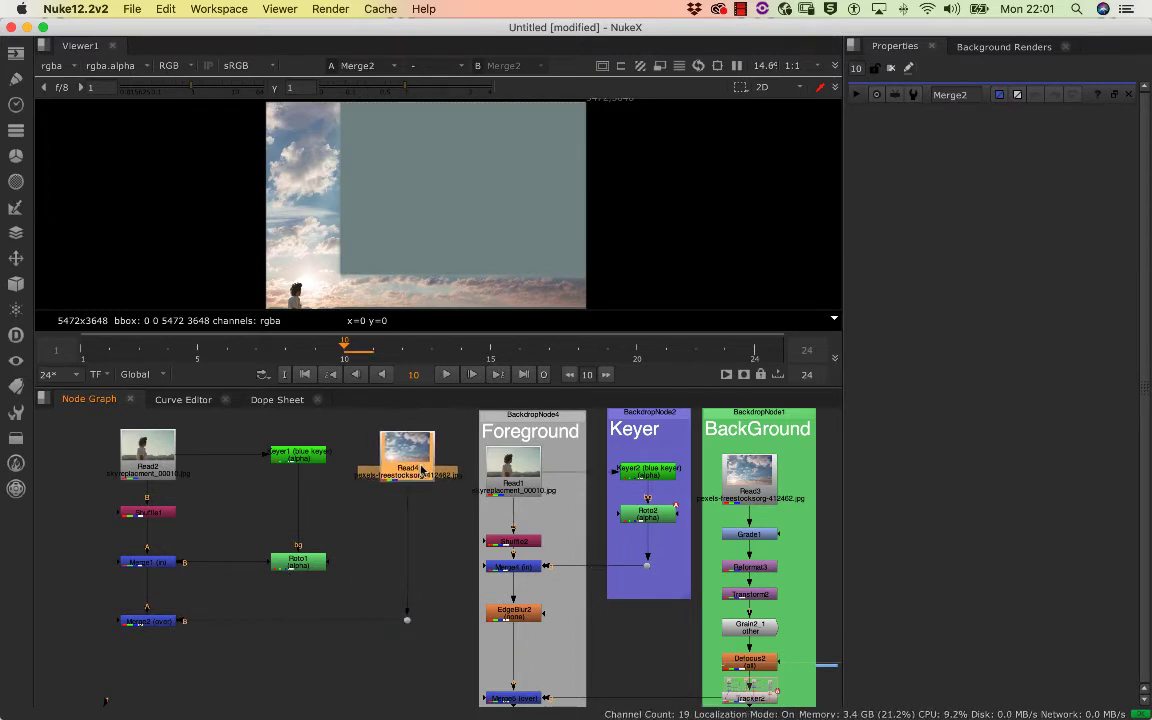
click(370, 488)
click(412, 471)
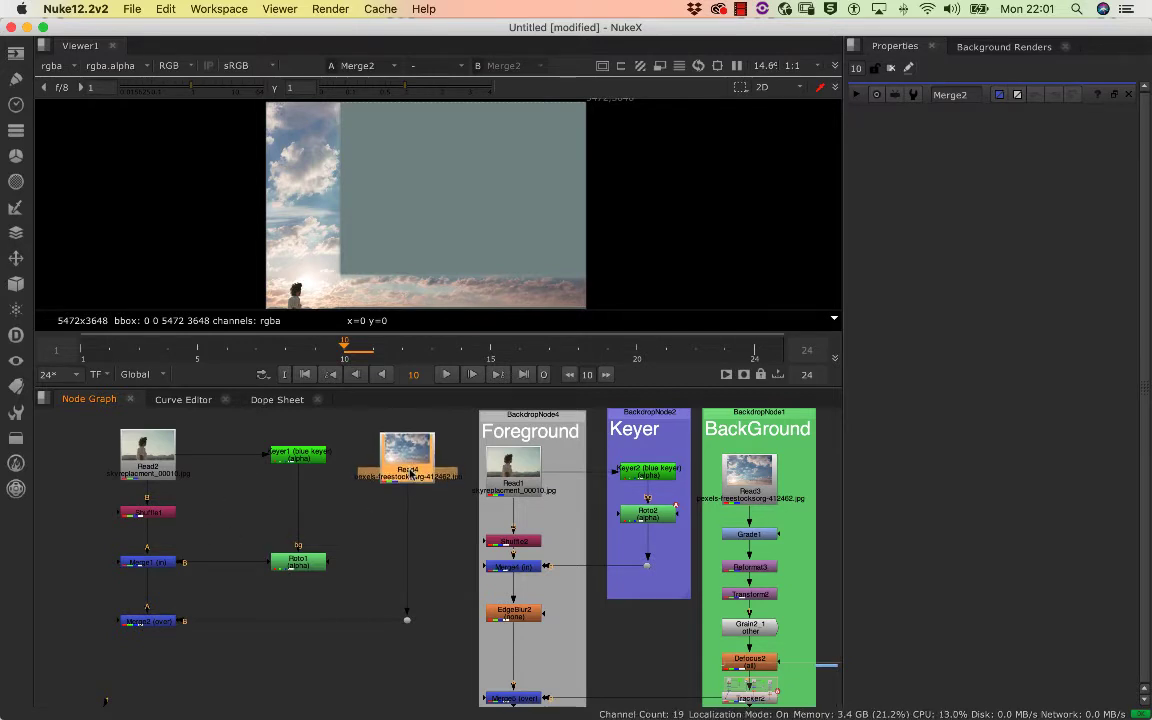
drag(413, 468, 413, 470)
Compare the project's full size format with the plate and sky resolutions by viewing Merge2, Read2 and Read4
scroll(476, 232, up, 1)
scroll(446, 238, down, 3)
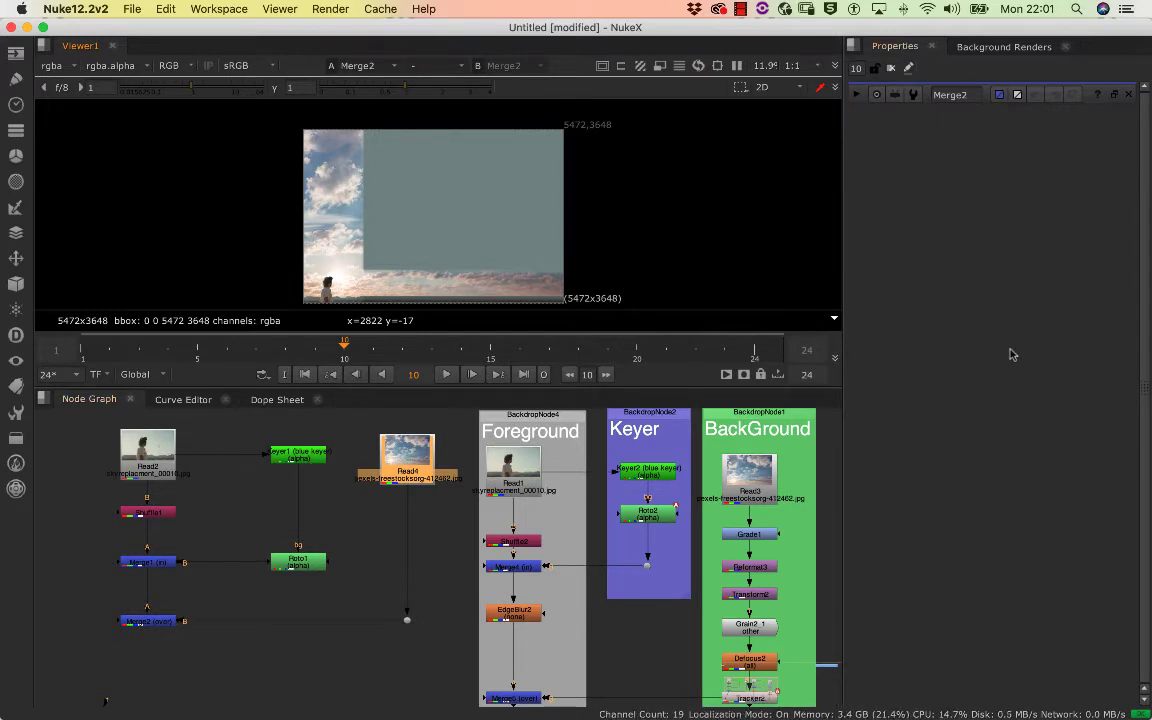
key(s)
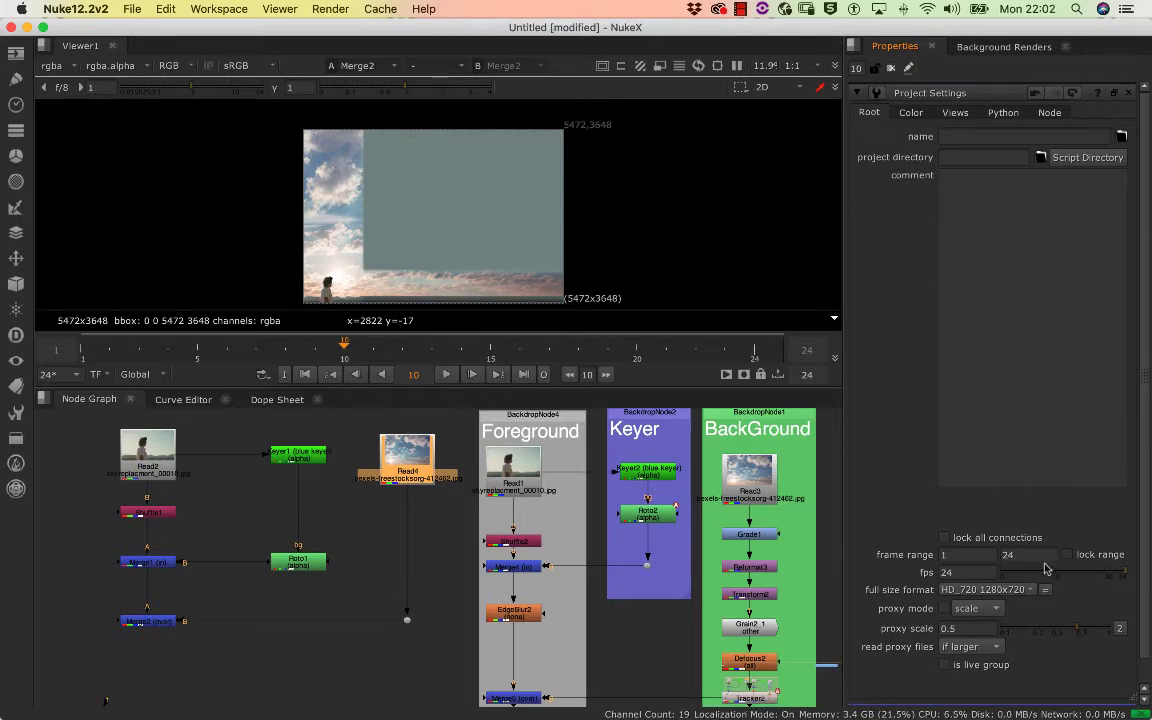
double_click(150, 470)
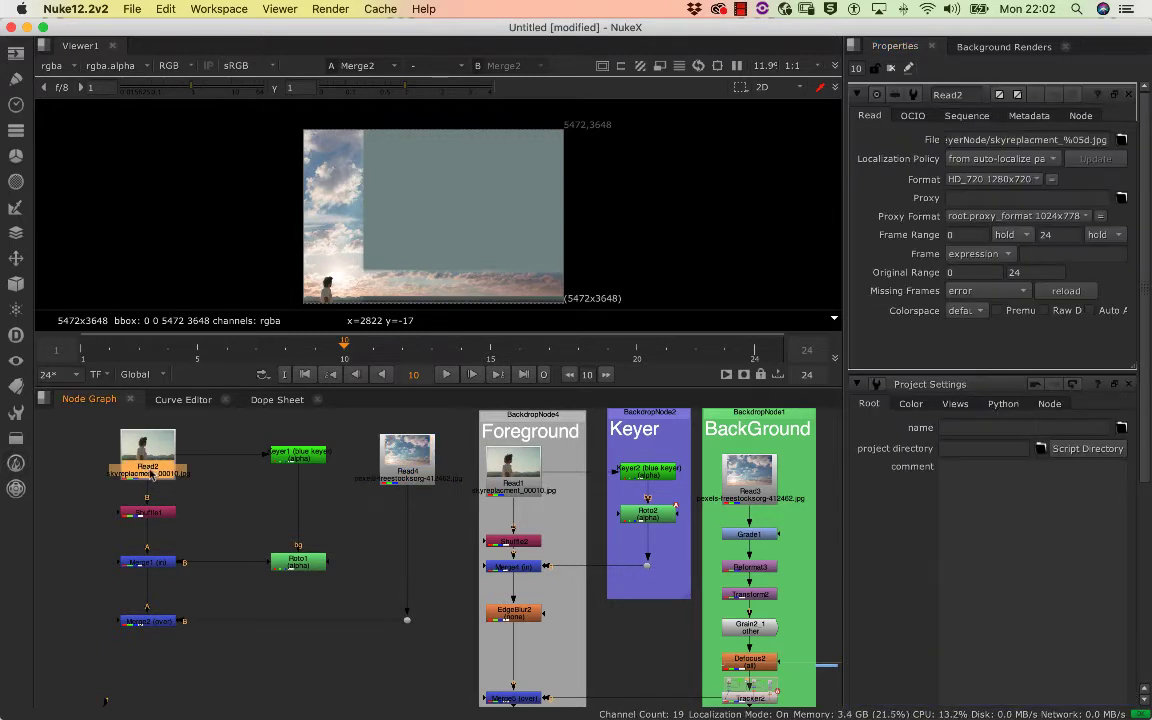
click(199, 461)
click(156, 473)
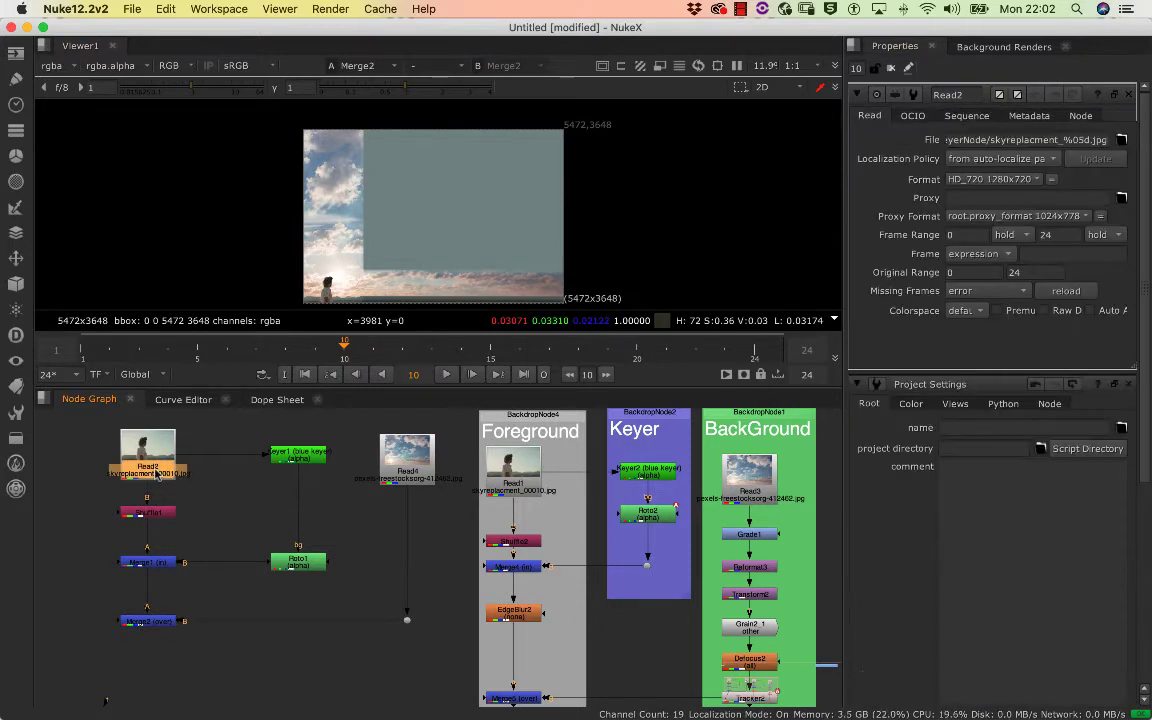
key(1)
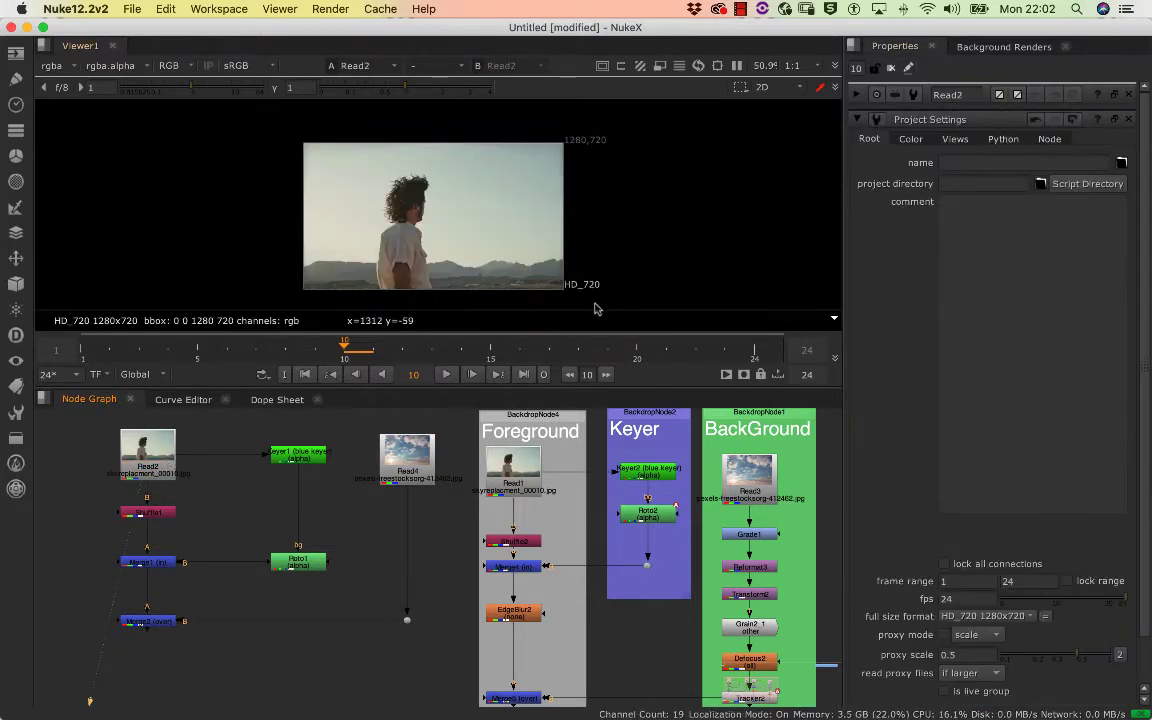
click(410, 478)
key(1)
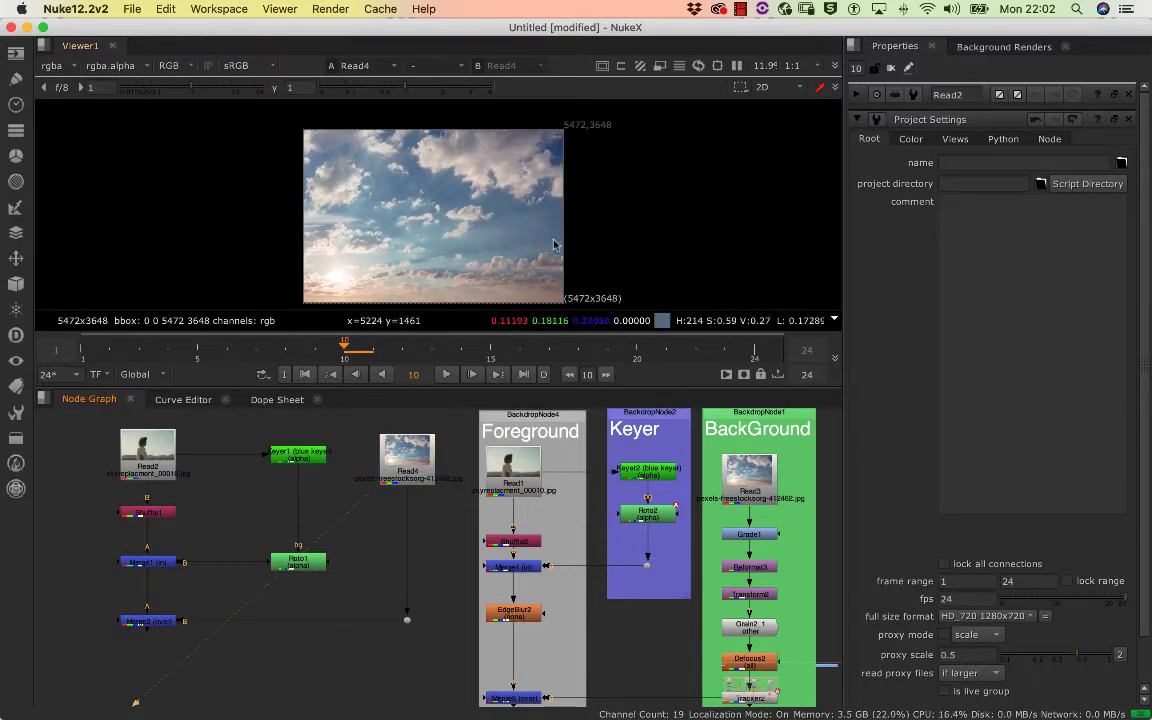
Add a Reformat node directly under the sky Read4, resizing it to the root format 1280x720
click(398, 463)
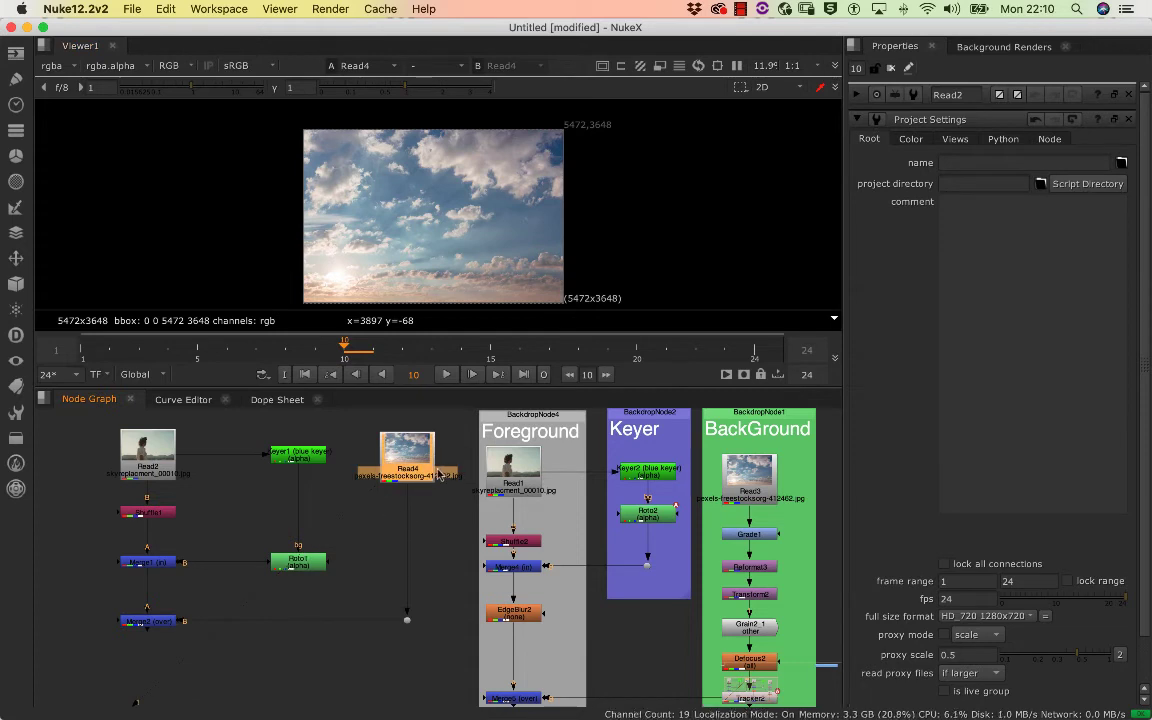
drag(419, 475, 420, 483)
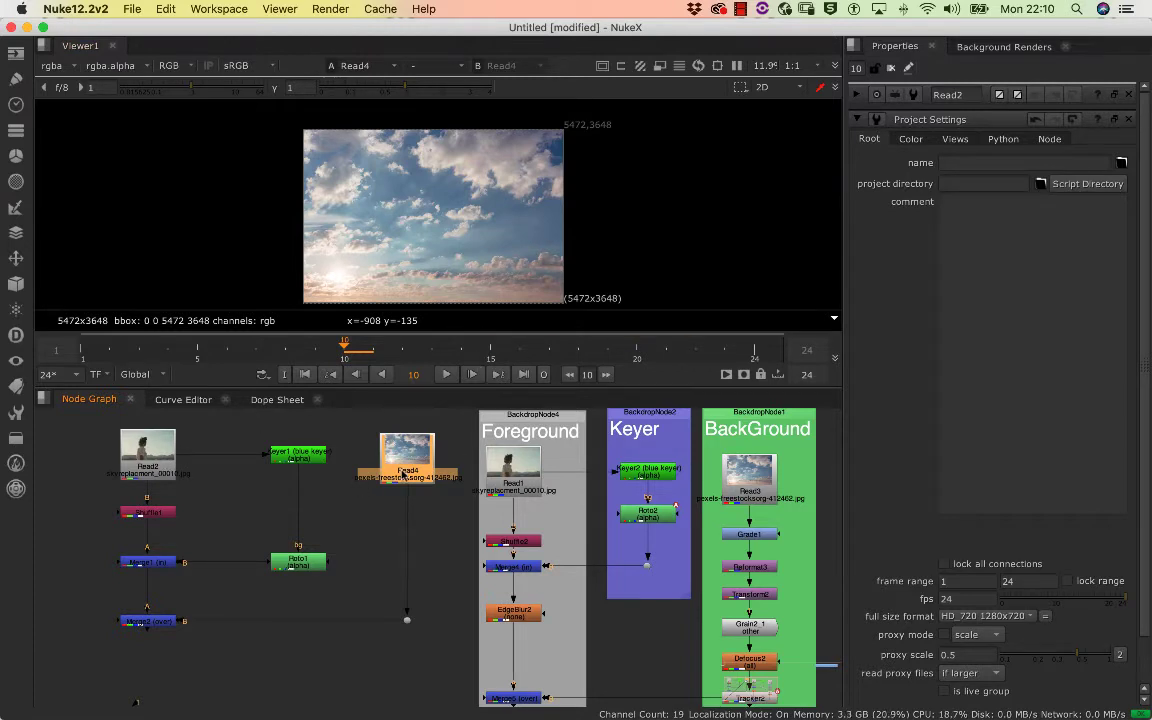
drag(403, 474, 403, 469)
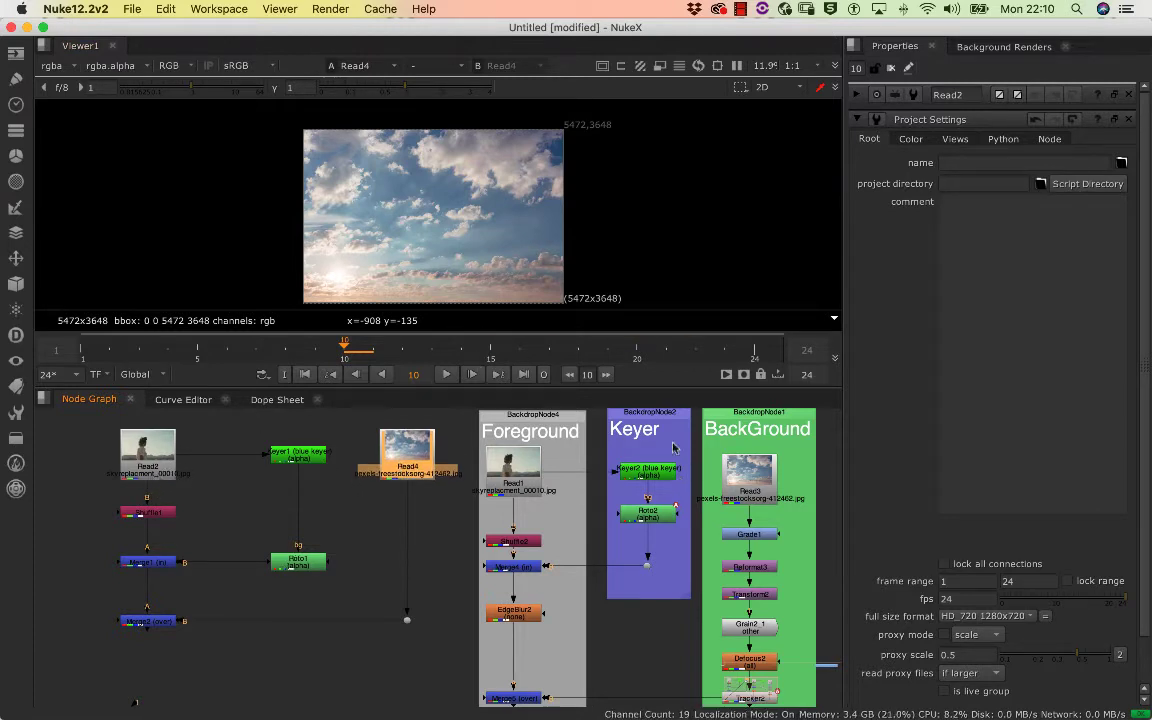
click(409, 483)
drag(407, 474, 407, 476)
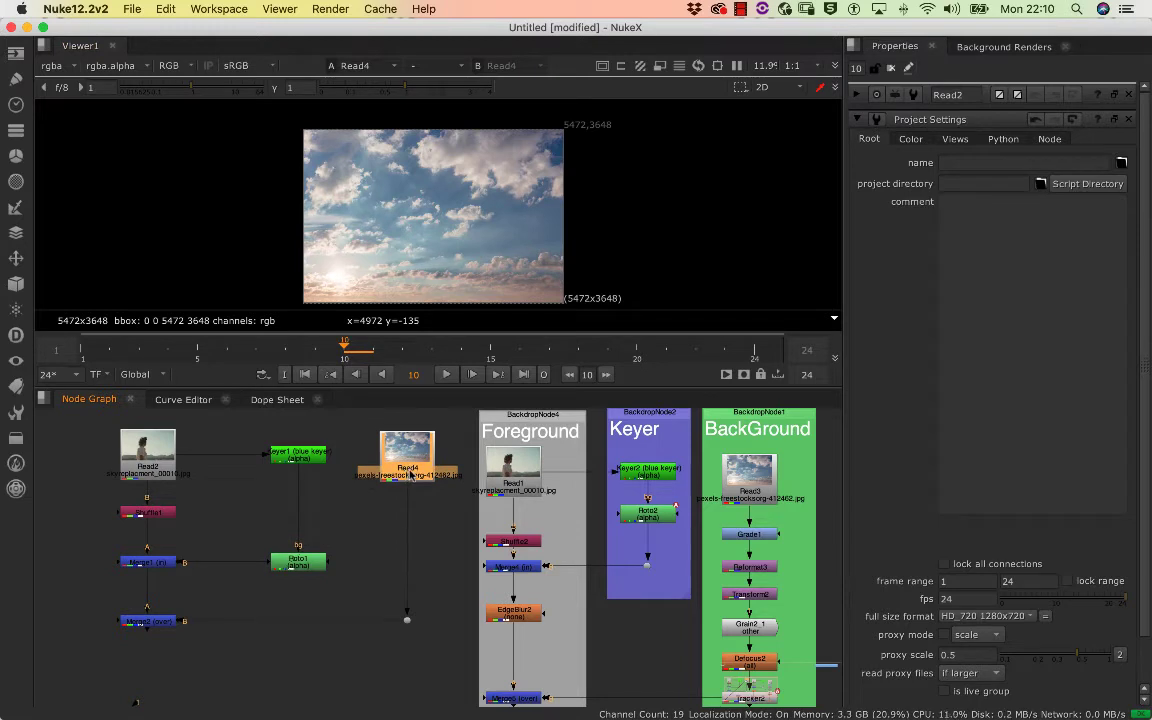
key(Tab)
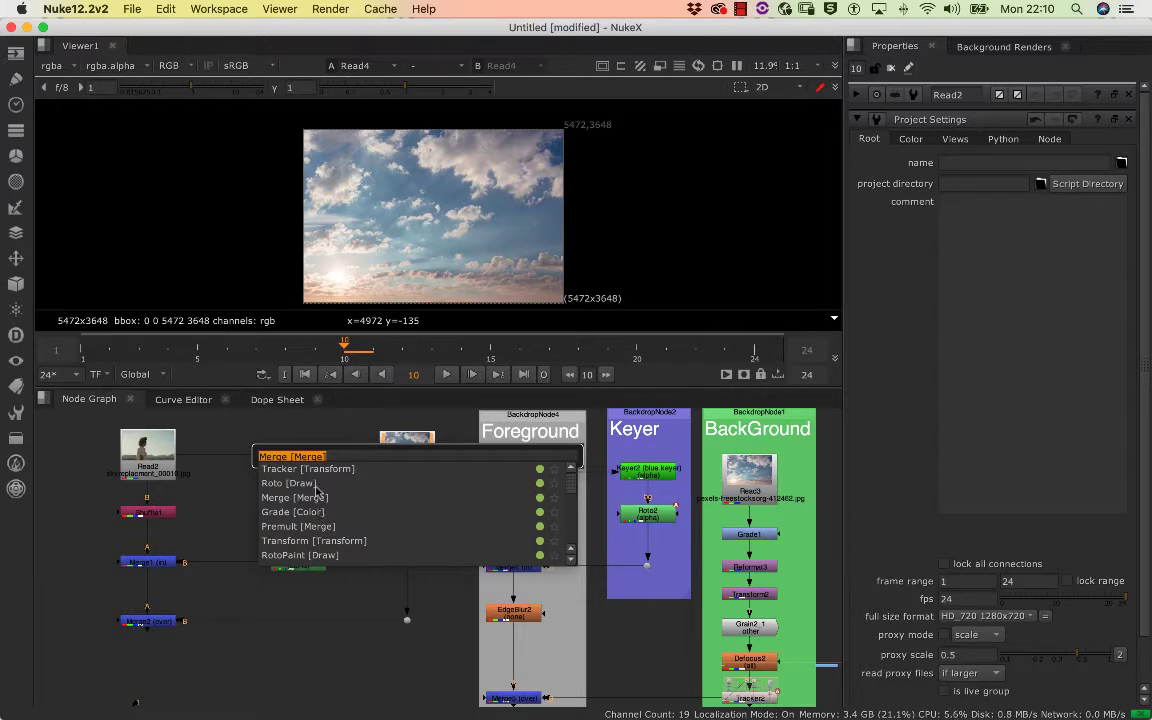
text(ref)
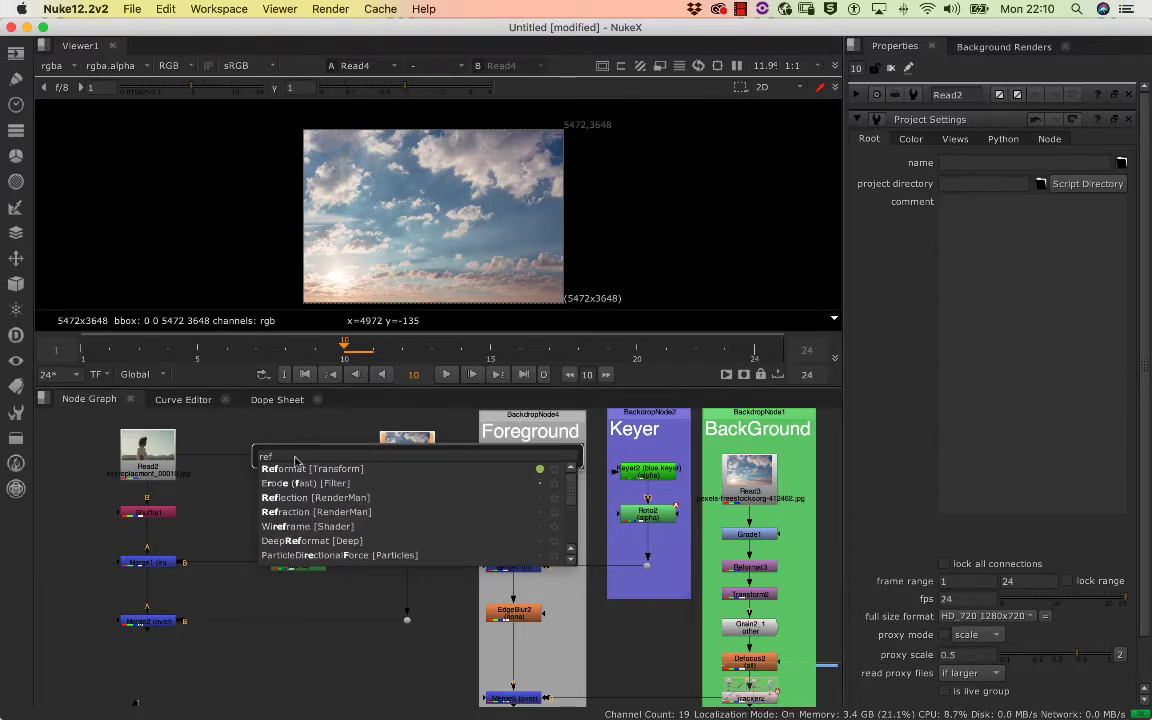
click(308, 469)
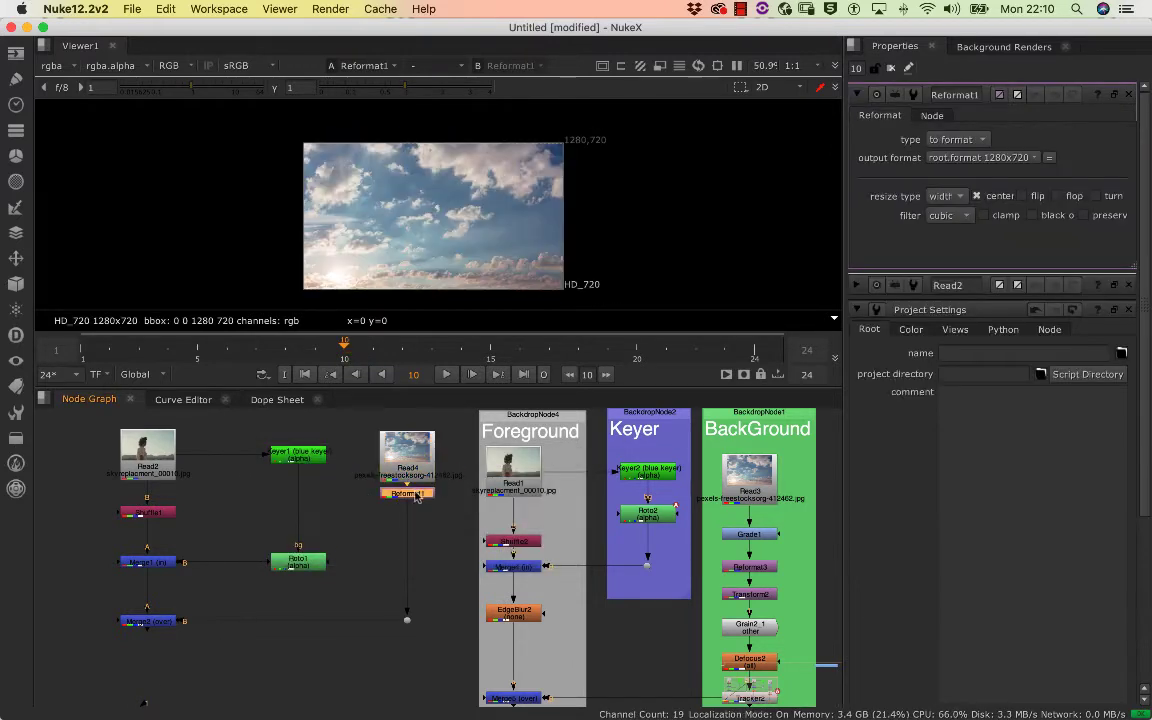
Space the Reformat1 node slightly below Read4 and clear all open property panels
drag(418, 519, 426, 513)
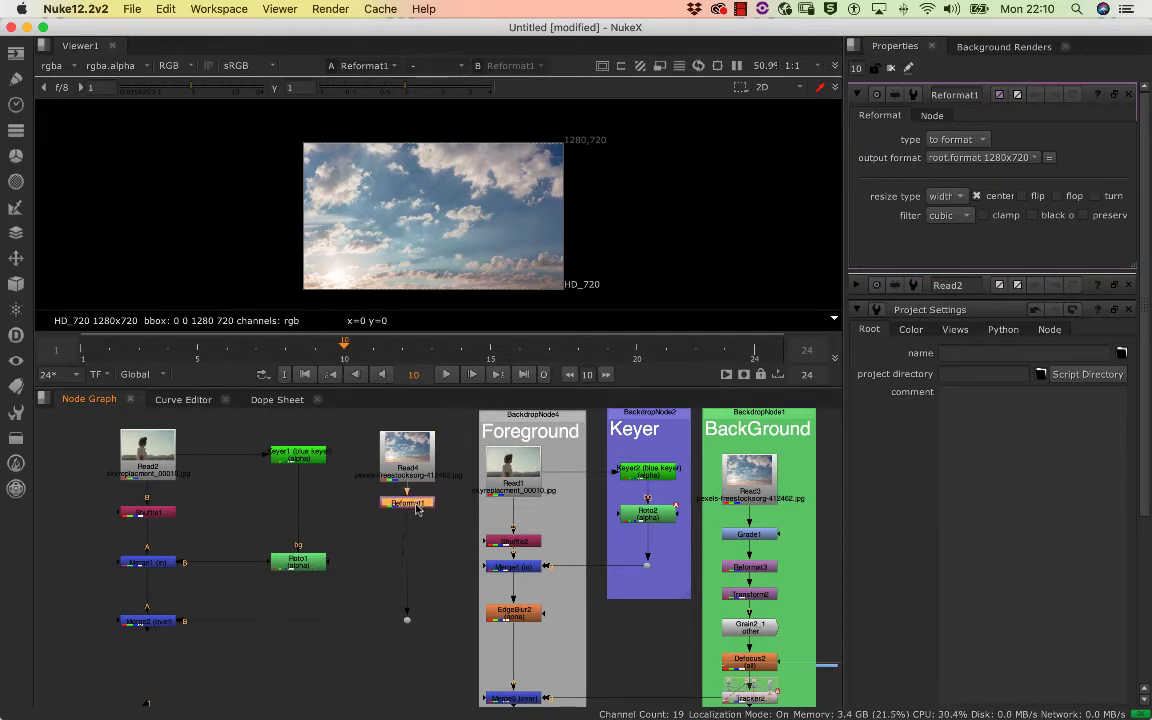
drag(417, 509, 418, 511)
click(430, 521)
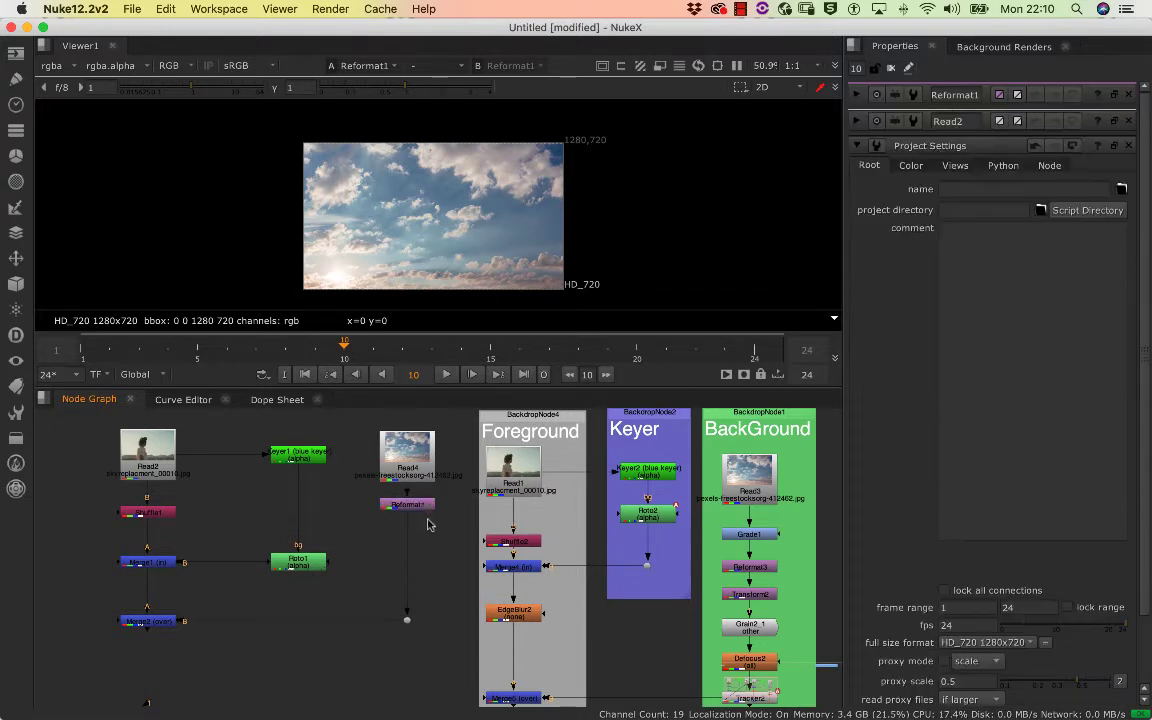
click(417, 506)
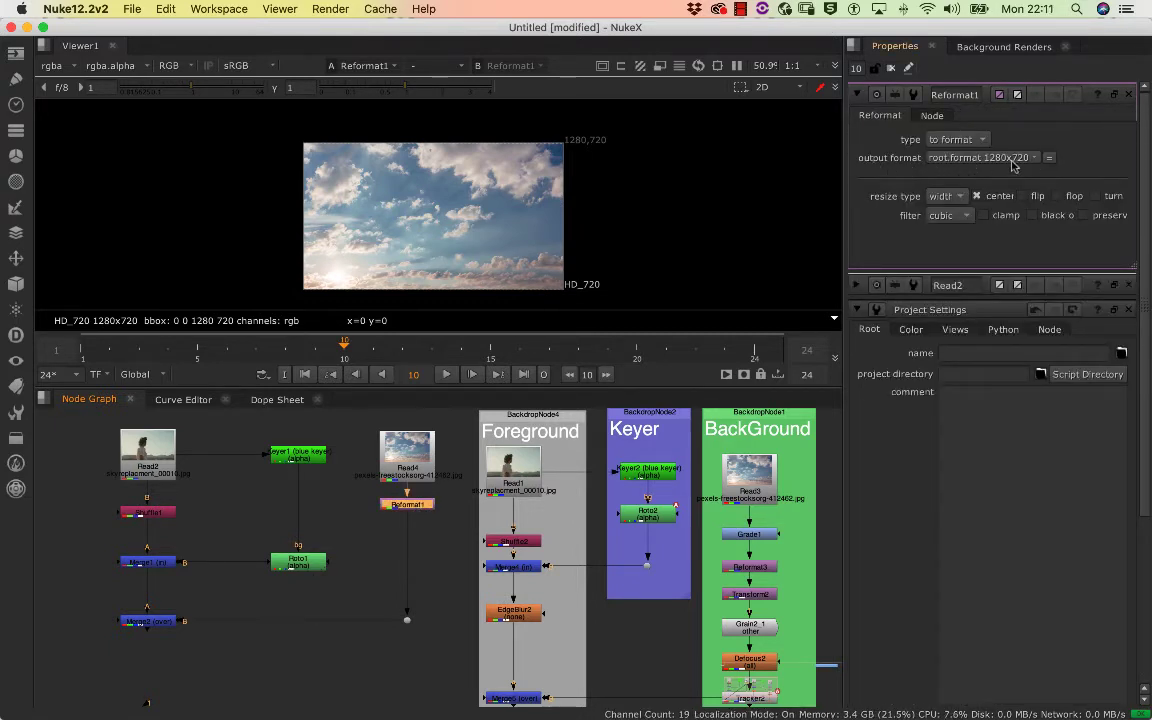
click(893, 68)
View the Merge2 composite, play it through, and examine the subject's hair and shirt edges against the new sky at several frames
click(150, 622)
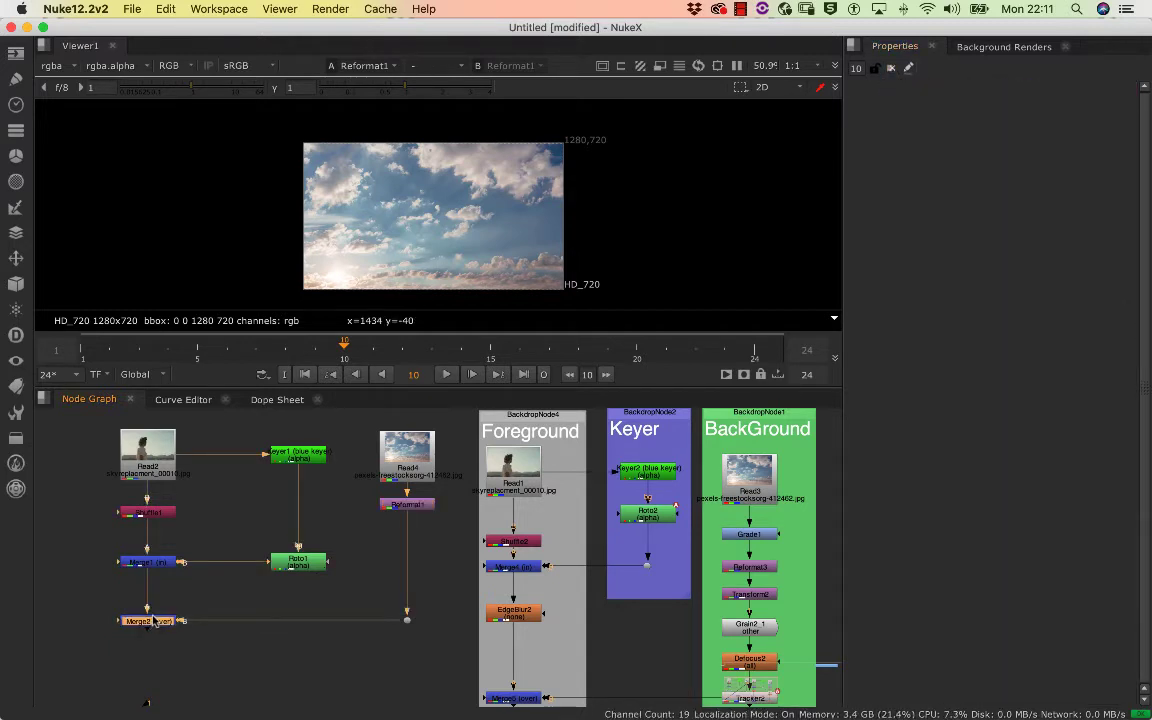
key(1)
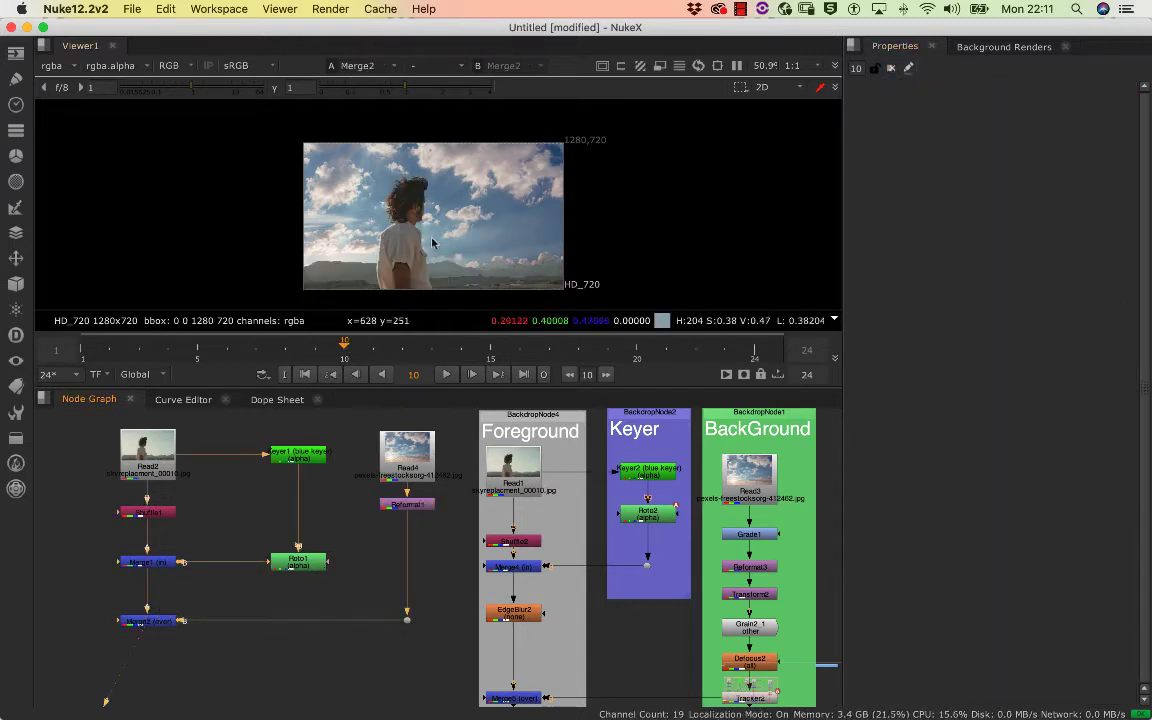
click(446, 376)
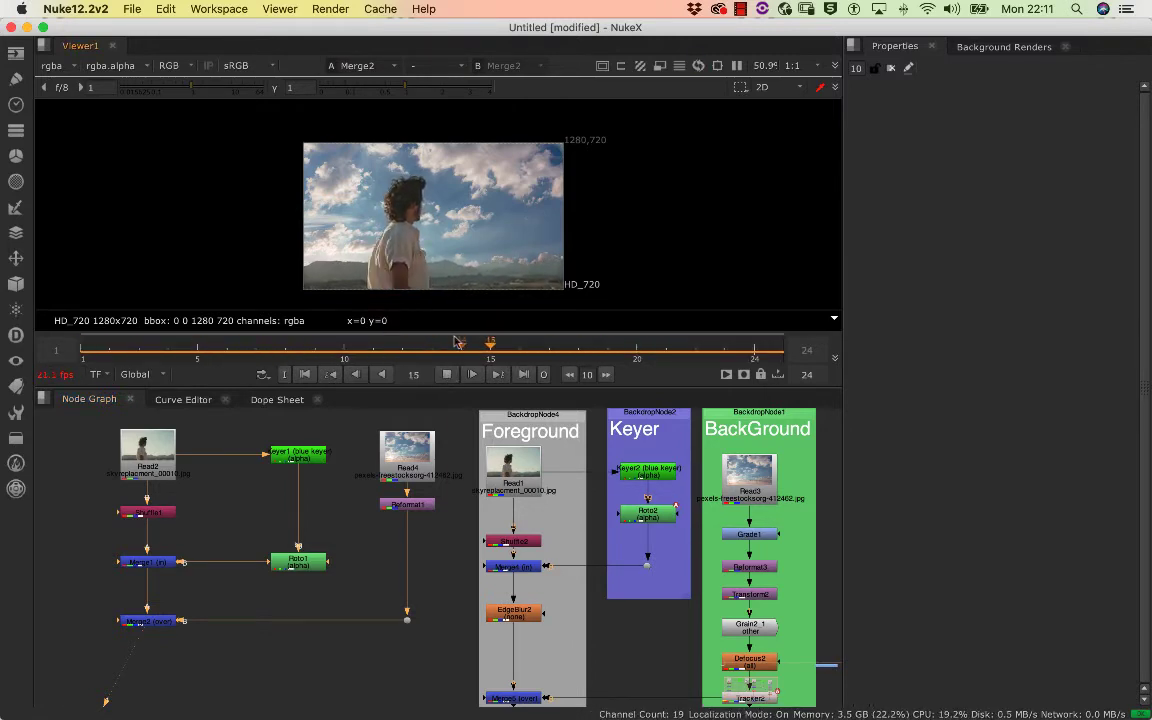
scroll(472, 210, up, 5)
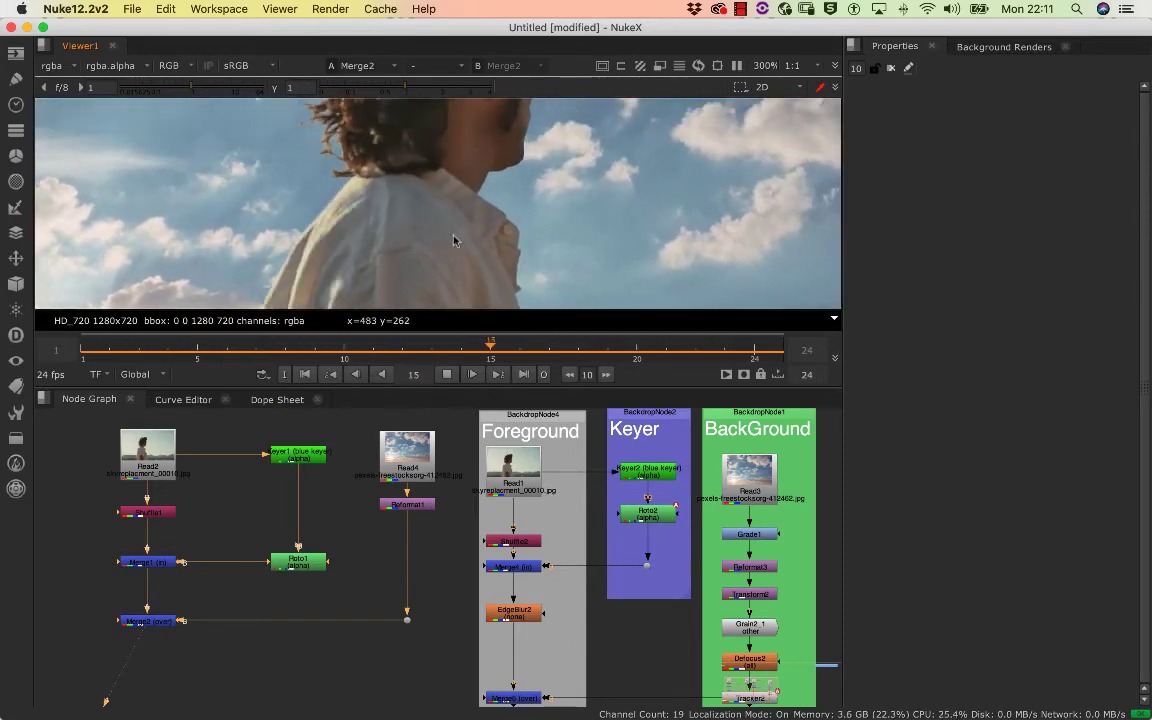
scroll(510, 172, down, 5)
scroll(508, 175, up, 6)
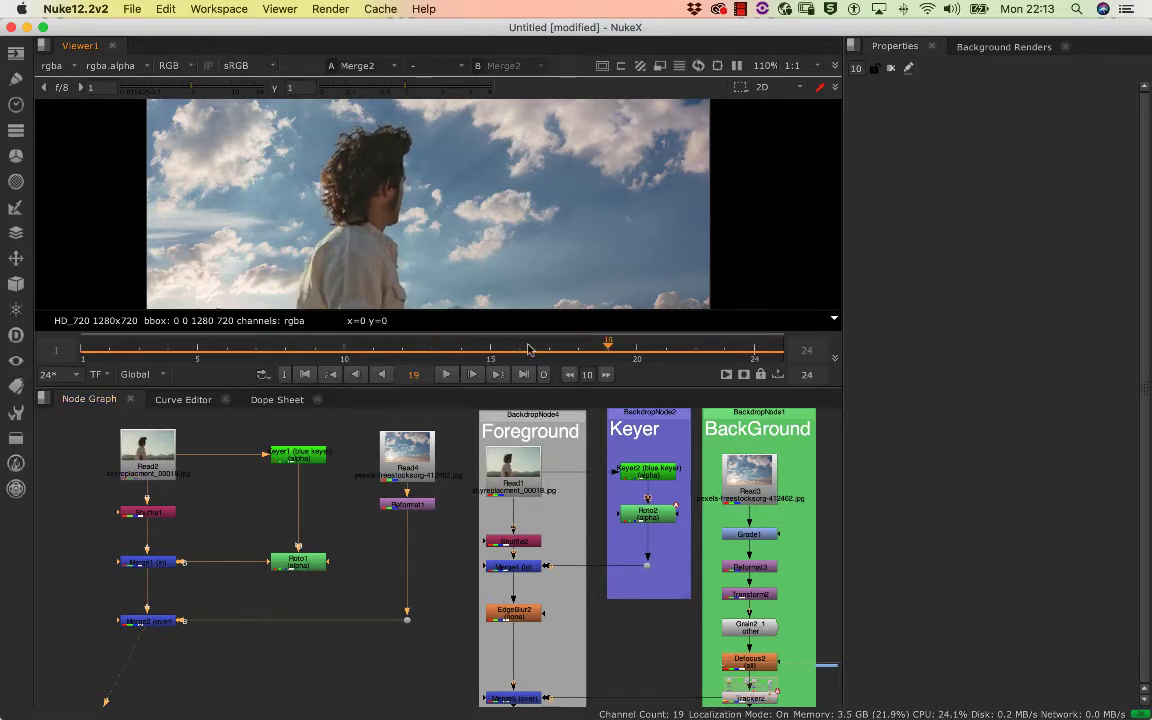
scroll(419, 218, up, 4)
scroll(419, 218, down, 8)
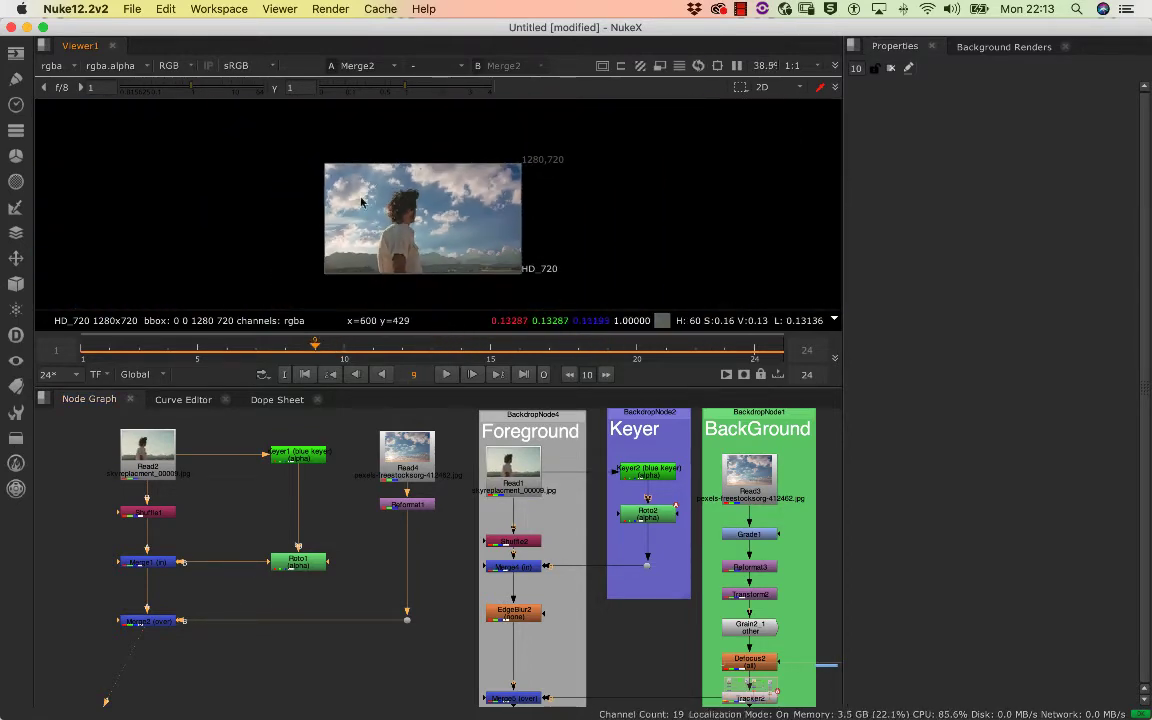
mouse_move(353, 216)
mouse_down()
mouse_move(369, 203)
mouse_move(351, 207)
mouse_up()
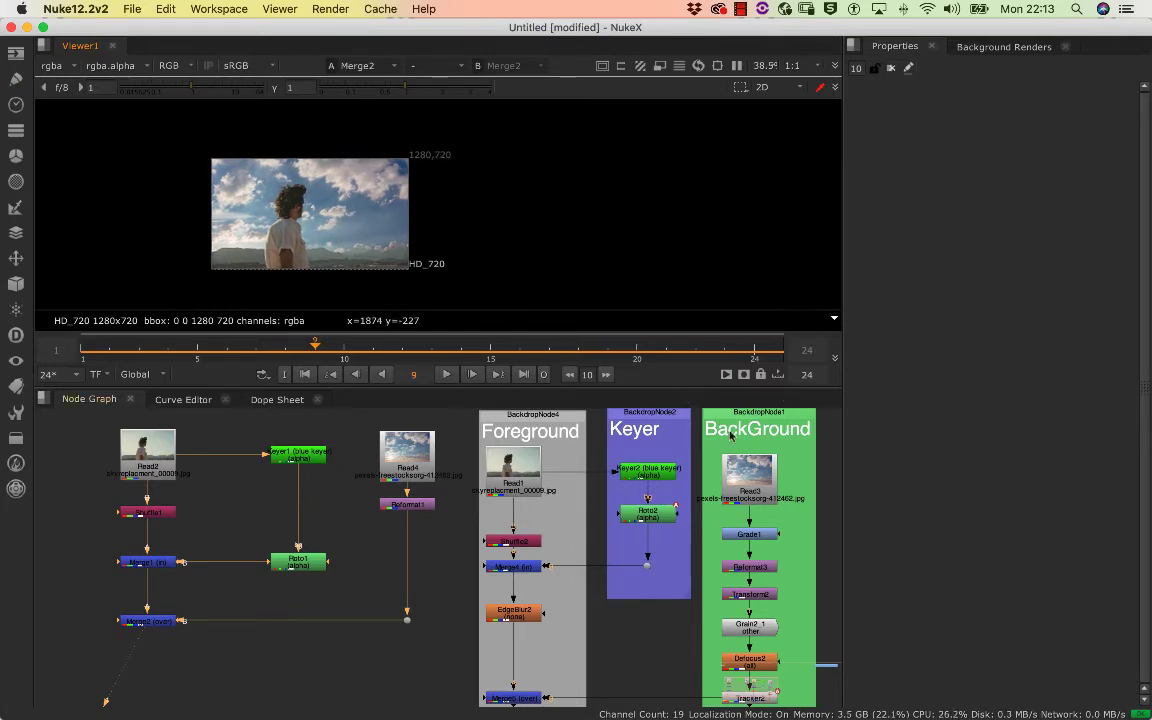
scroll(571, 545, down, 5)
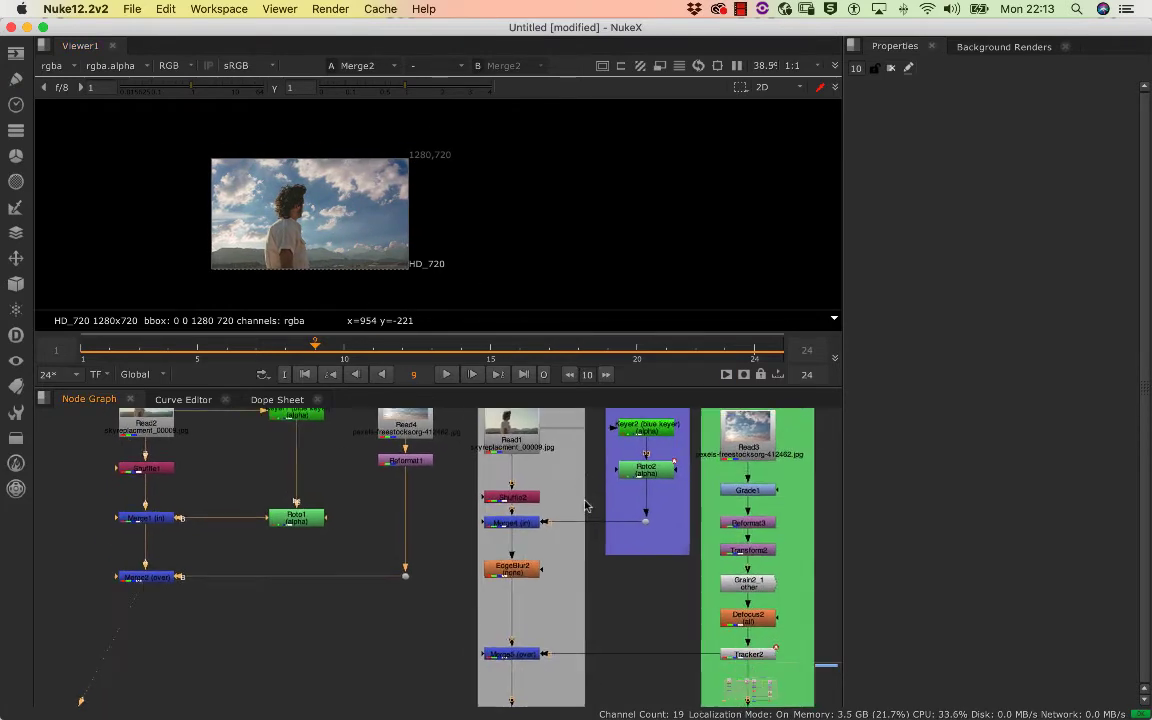
View the finished reference composite at Merge6 and scrub through its frames to study how the sky sits
scroll(548, 510, down, 2)
click(526, 626)
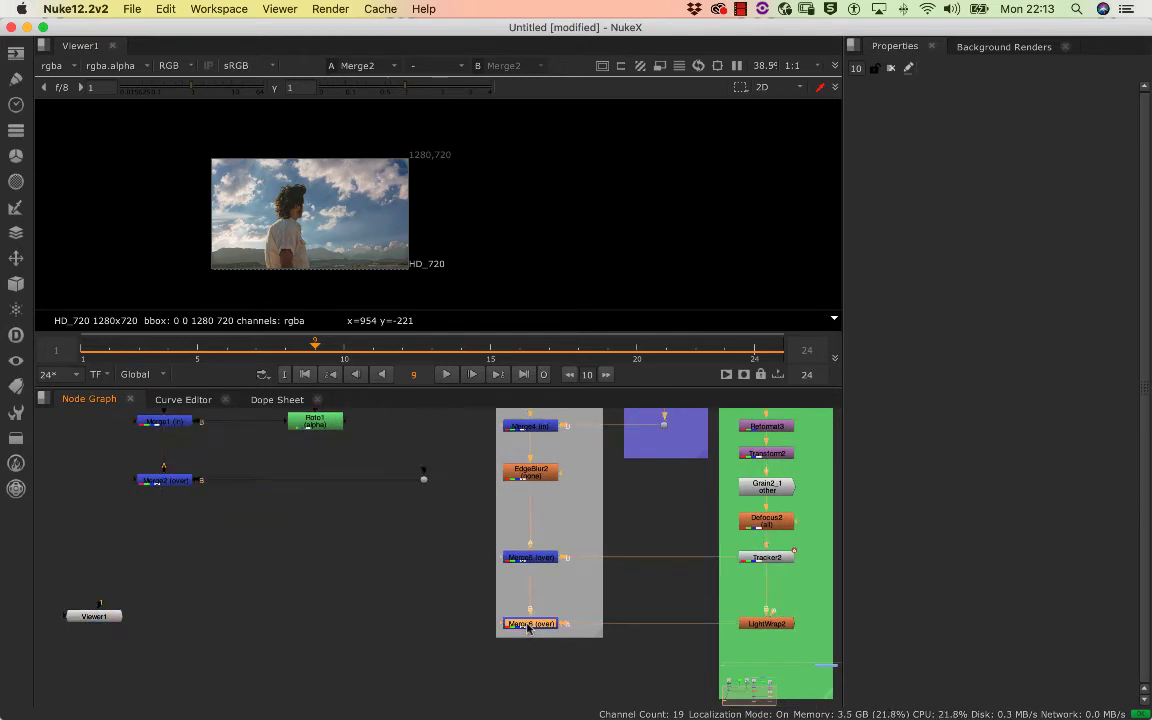
key(1)
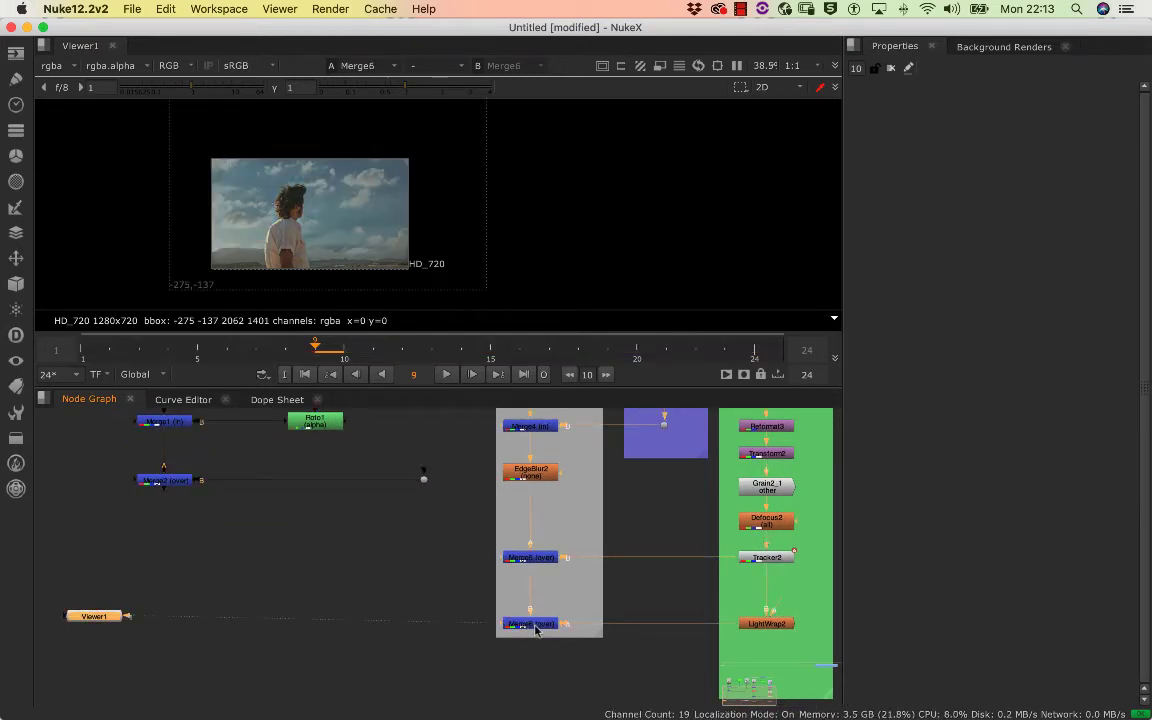
double_click(536, 628)
click(88, 618)
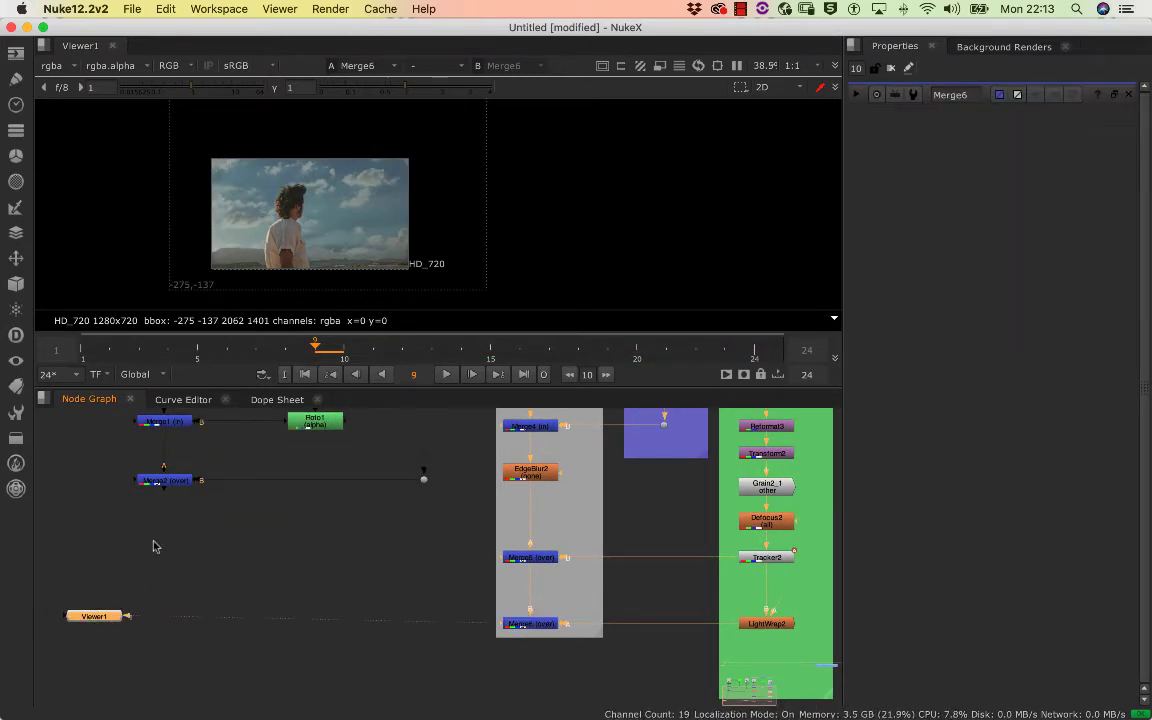
drag(320, 346, 256, 346)
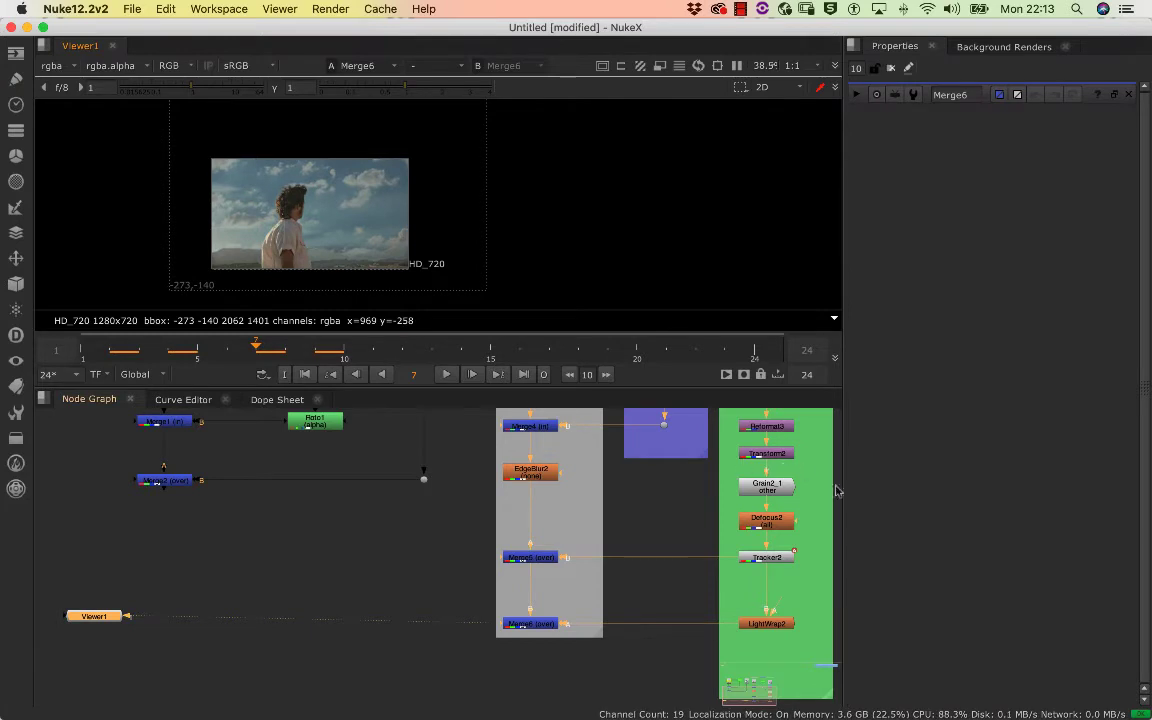
Reposition the reference sky with Transform2 to translate x 118, y 310 and inspect the resulting composite
scroll(820, 550, up, 3)
click(759, 512)
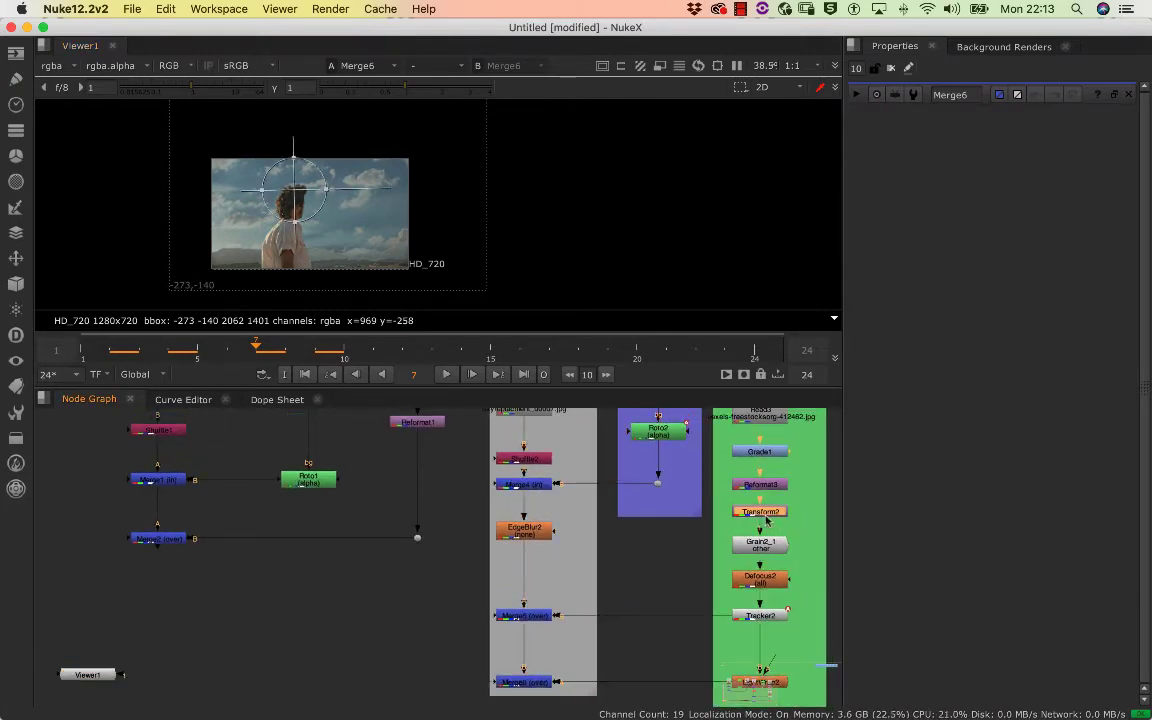
drag(290, 189, 240, 221)
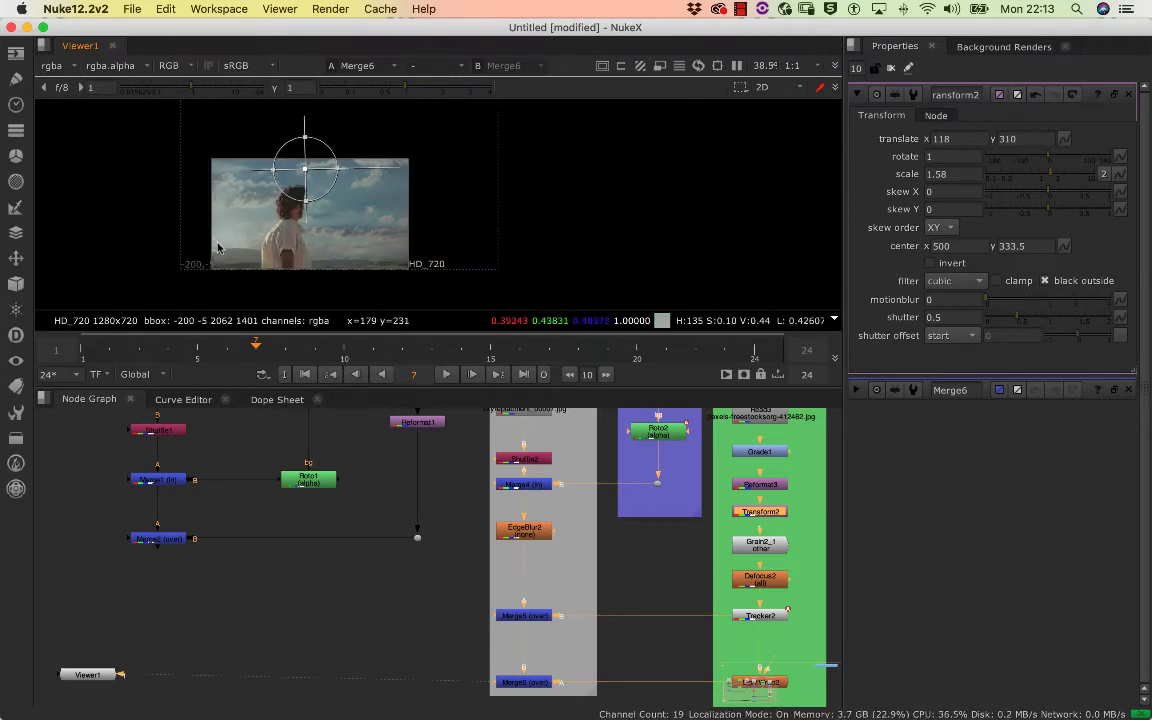
scroll(266, 232, up, 7)
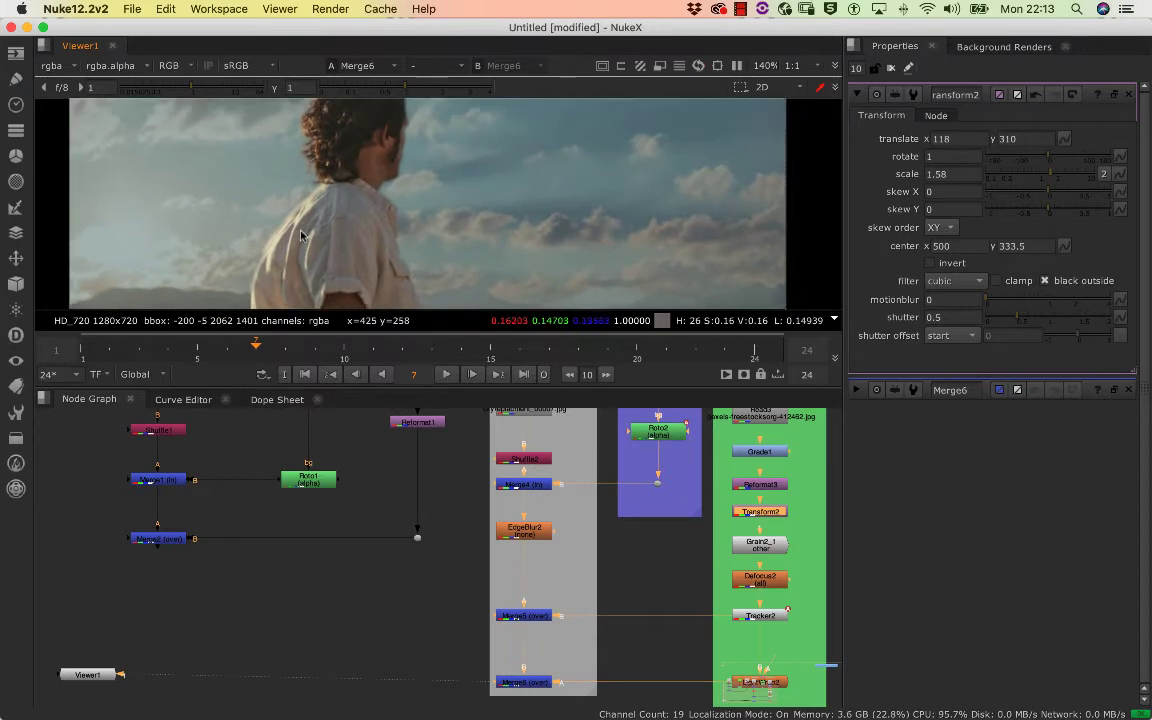
scroll(436, 217, down, 8)
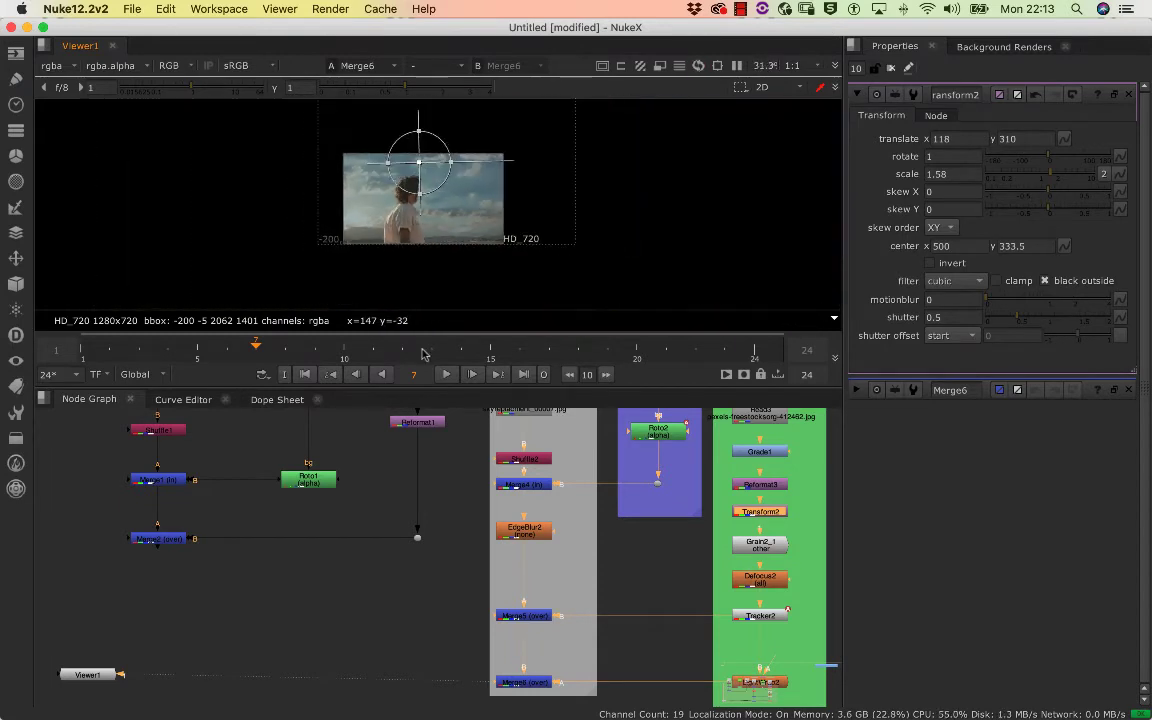
Return the viewer to Merge2 and add a Transform node directly below the sky's Reformat1
click(173, 541)
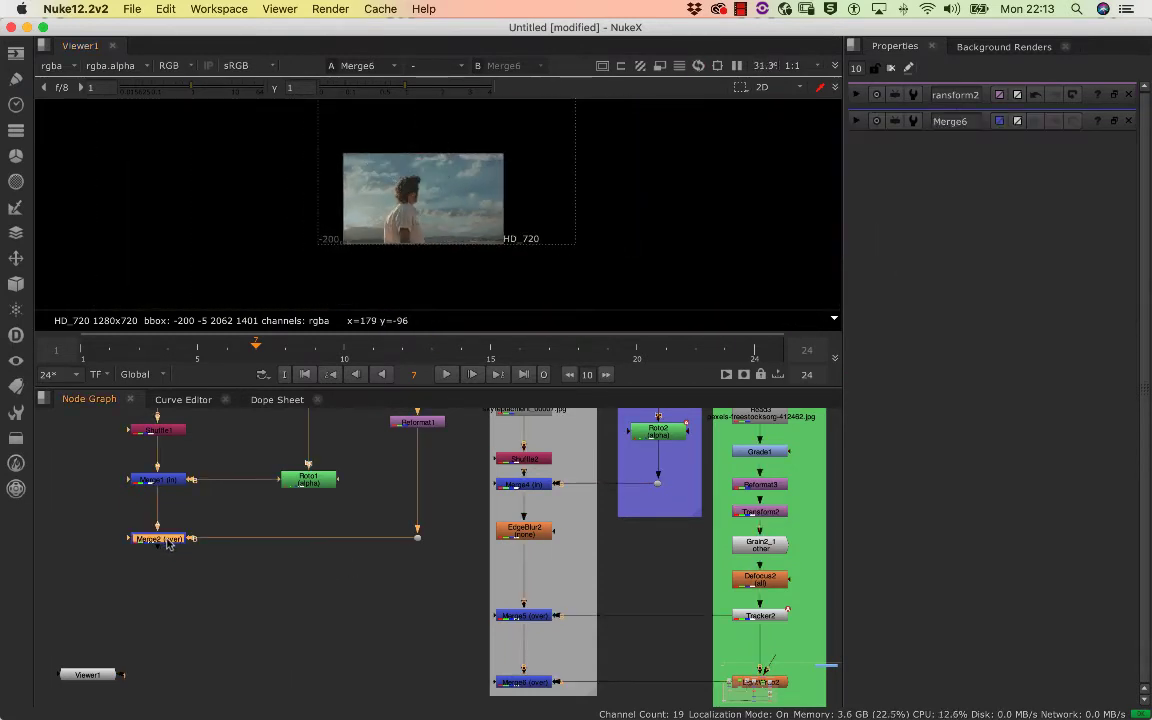
key(1)
drag(199, 599, 195, 633)
drag(288, 515, 252, 631)
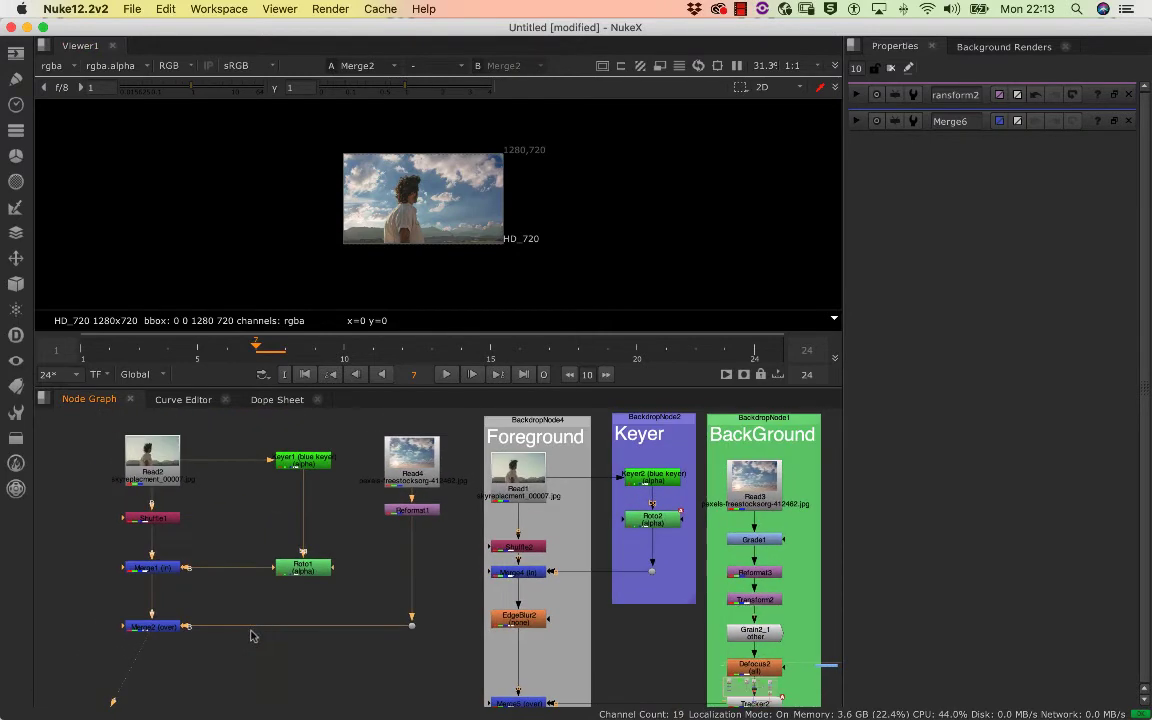
click(385, 567)
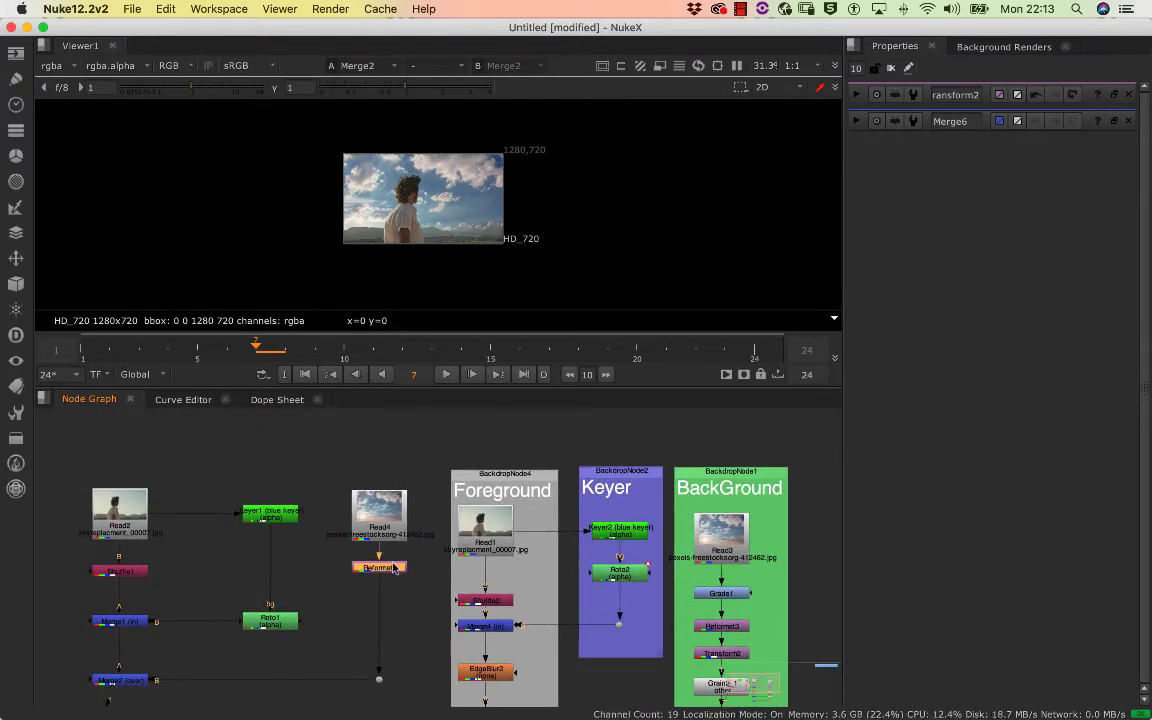
click(389, 504)
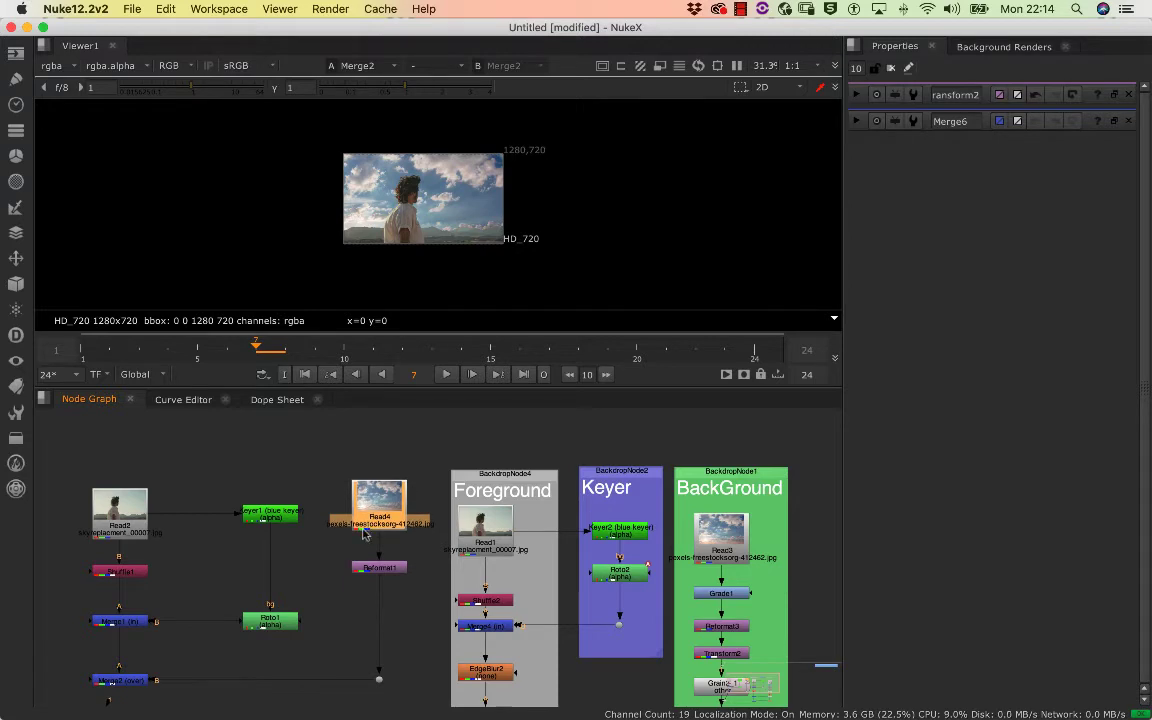
click(381, 570)
key(Tab)
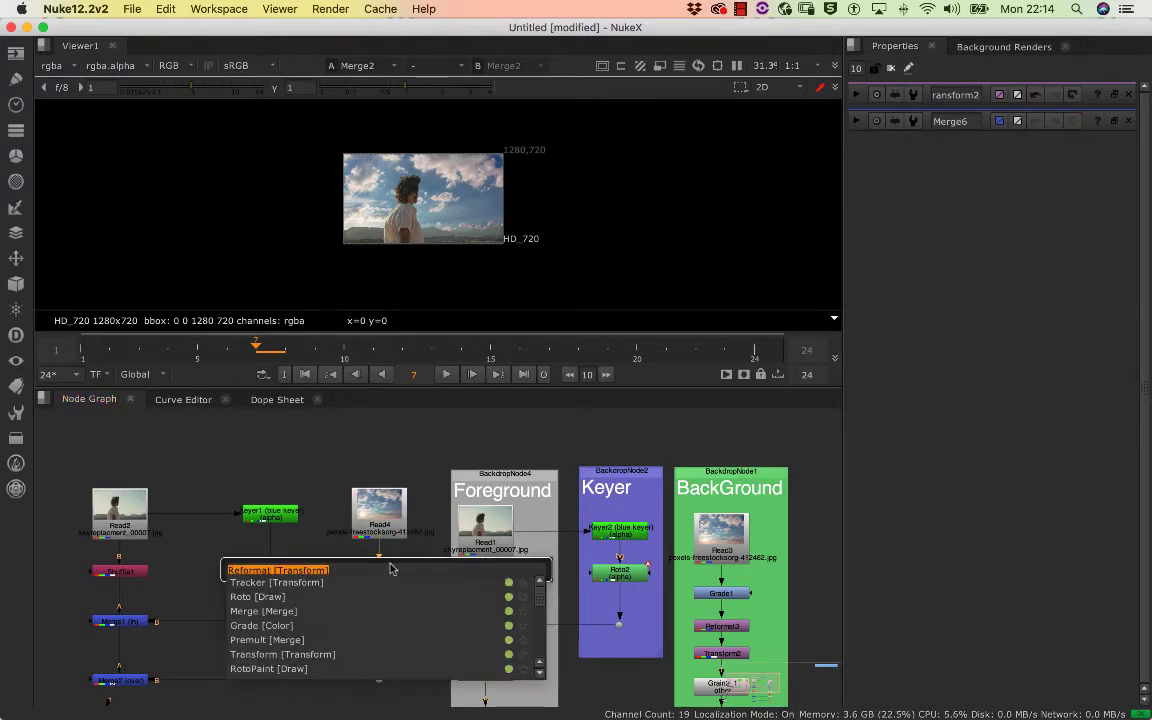
text(t)
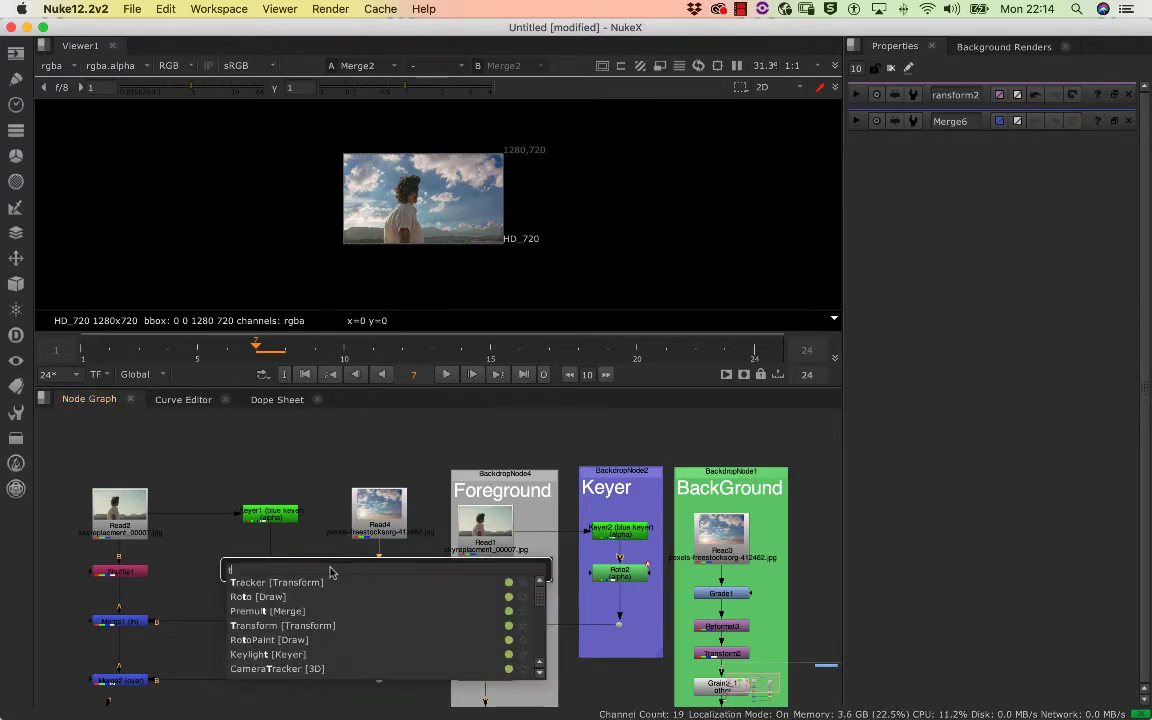
click(274, 626)
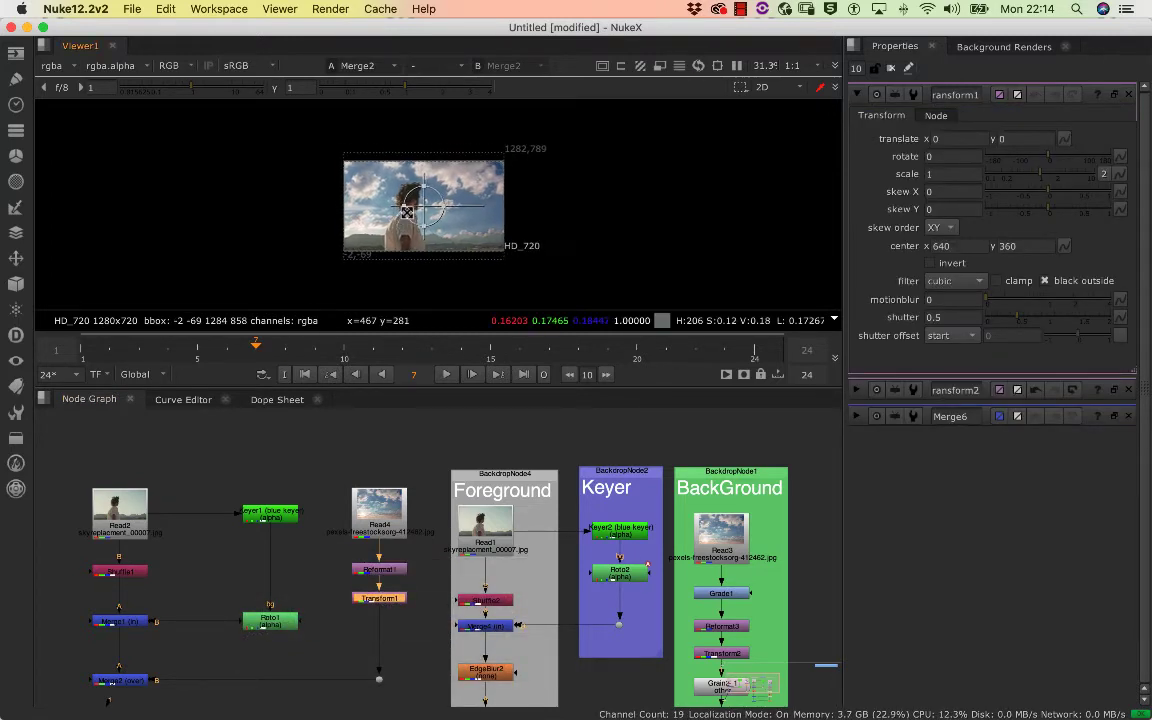
Try rotating the sky with Transform1, for example to 25 degrees, and revert the node to its default values
scroll(437, 195, up, 5)
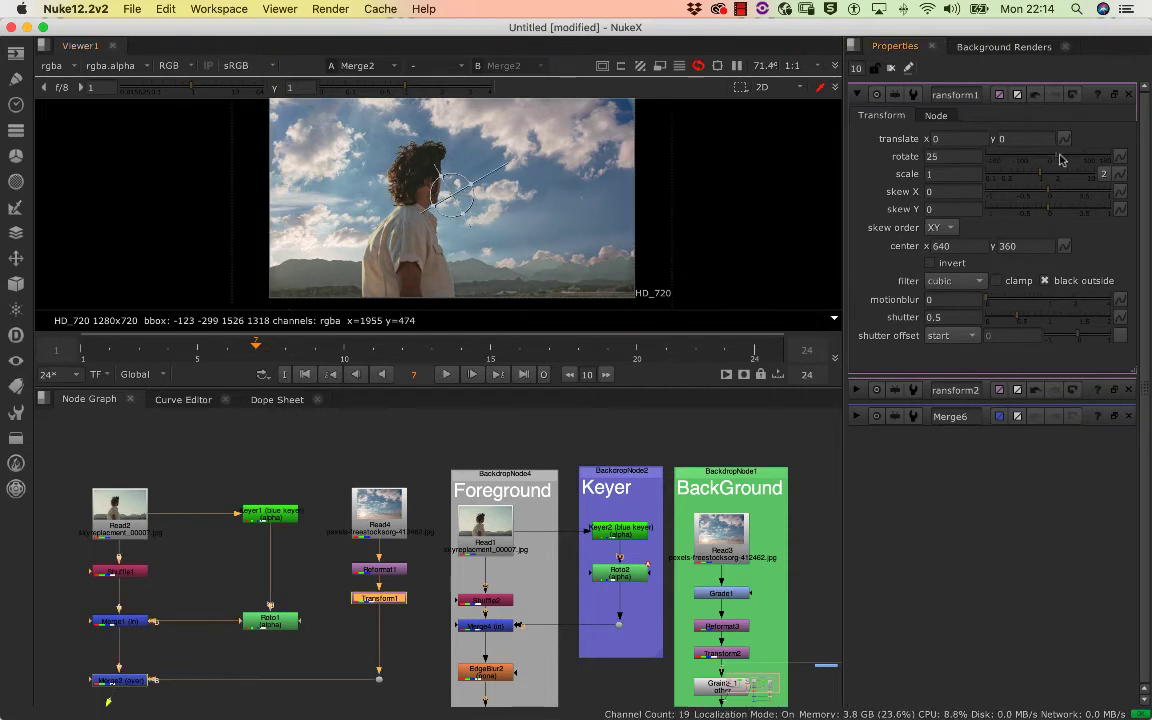
drag(1048, 160, 1024, 213)
click(1072, 94)
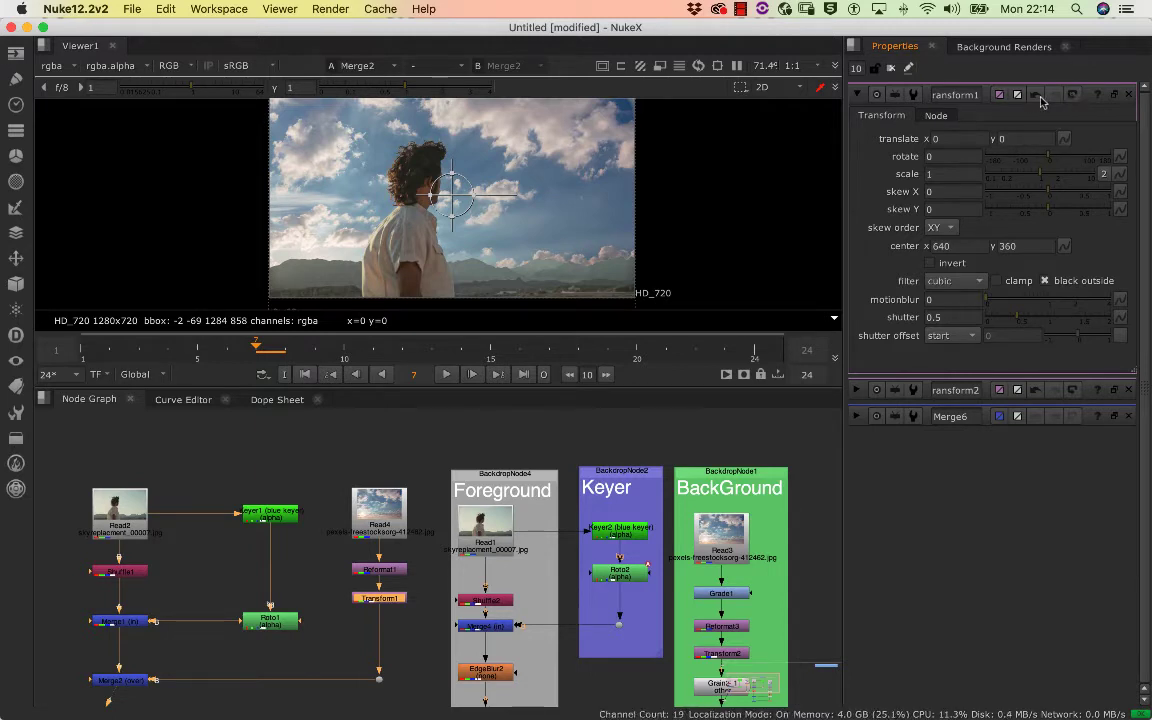
click(1035, 96)
click(1036, 98)
click(293, 578)
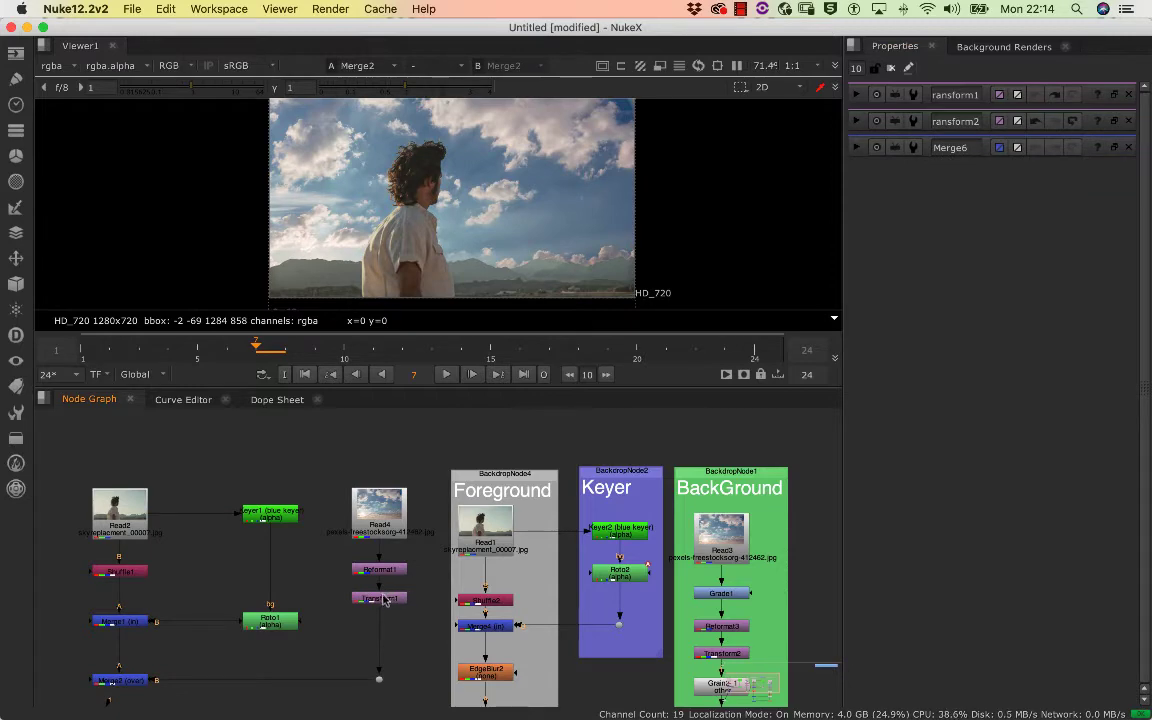
Reframe the sky behind the subject with Transform1, using a scale of 1.25 and a translate of x 48, y 200
double_click(380, 598)
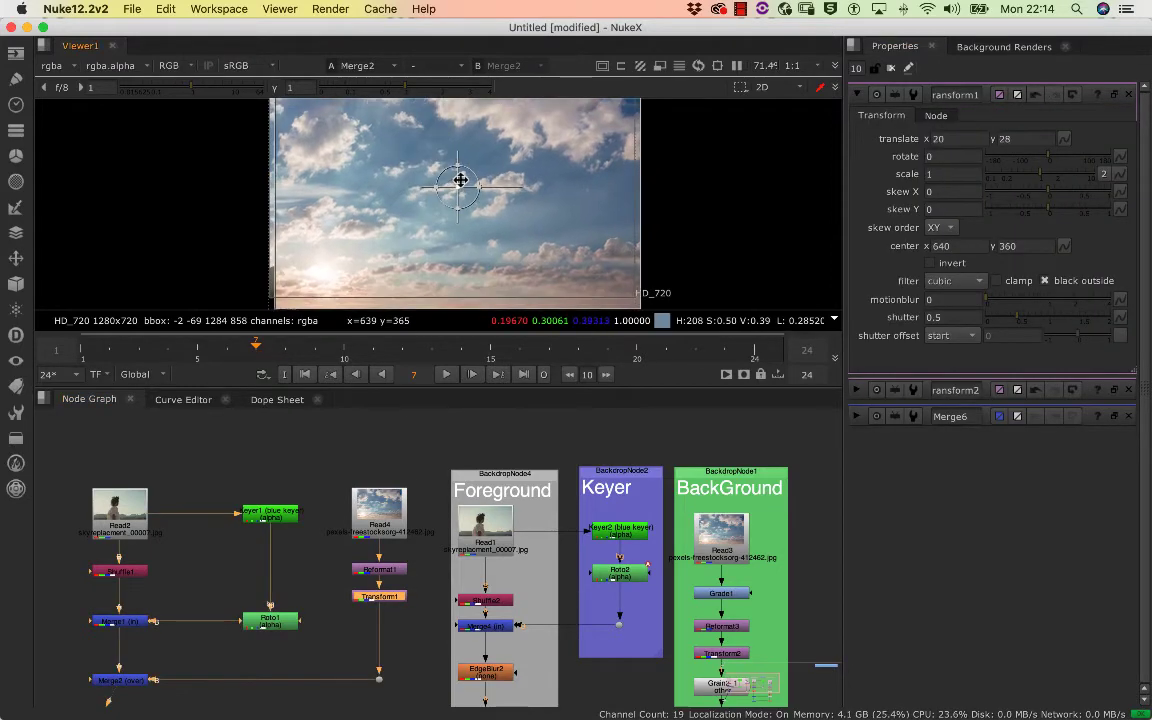
mouse_move(460, 180)
mouse_down()
mouse_move(445, 172)
mouse_move(455, 159)
mouse_up()
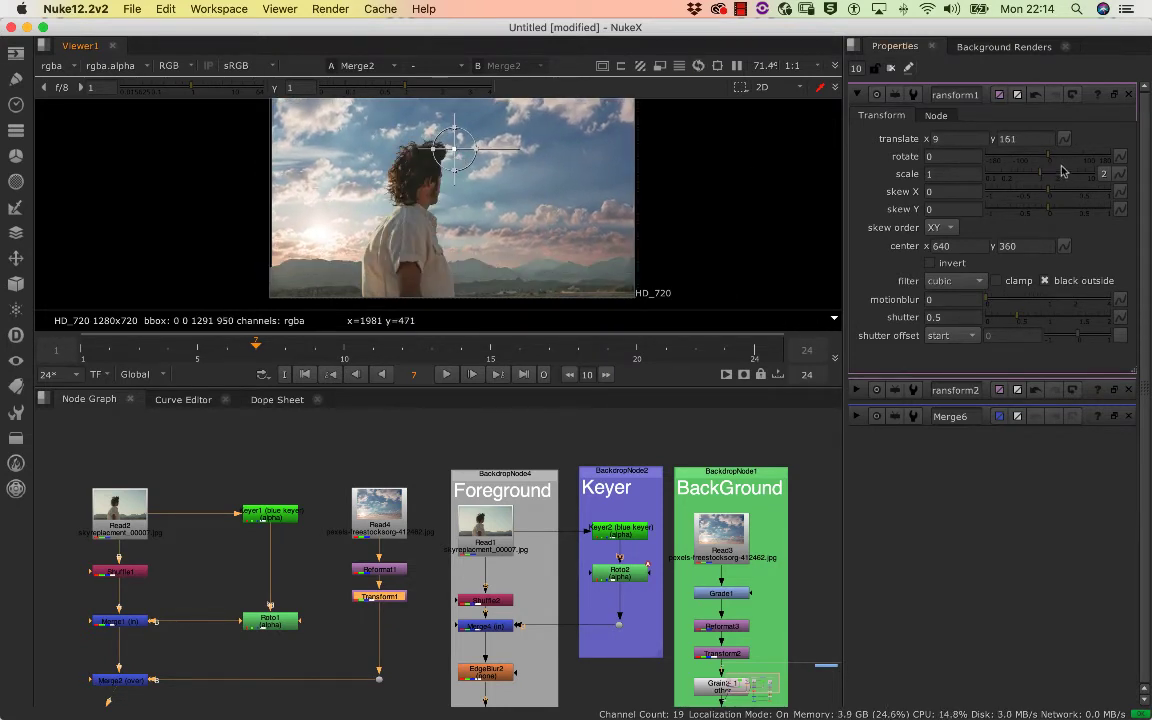
drag(1044, 179, 1046, 175)
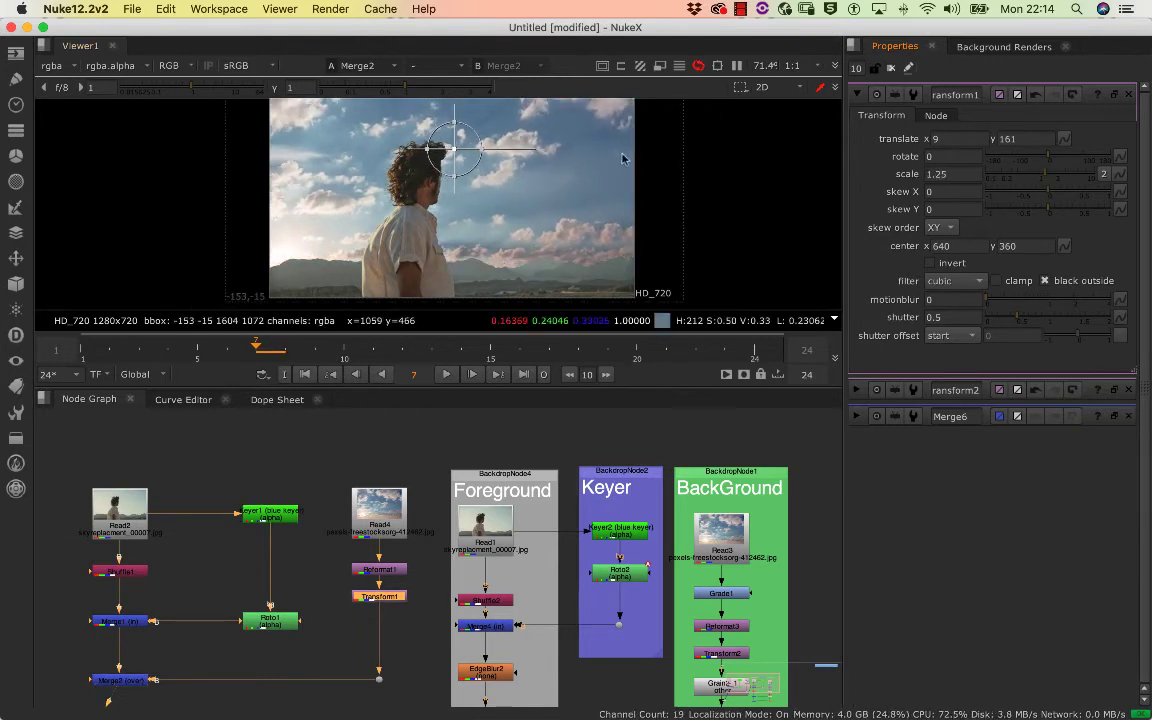
mouse_move(455, 146)
mouse_down()
mouse_move(445, 141)
mouse_move(458, 129)
mouse_move(445, 147)
mouse_up()
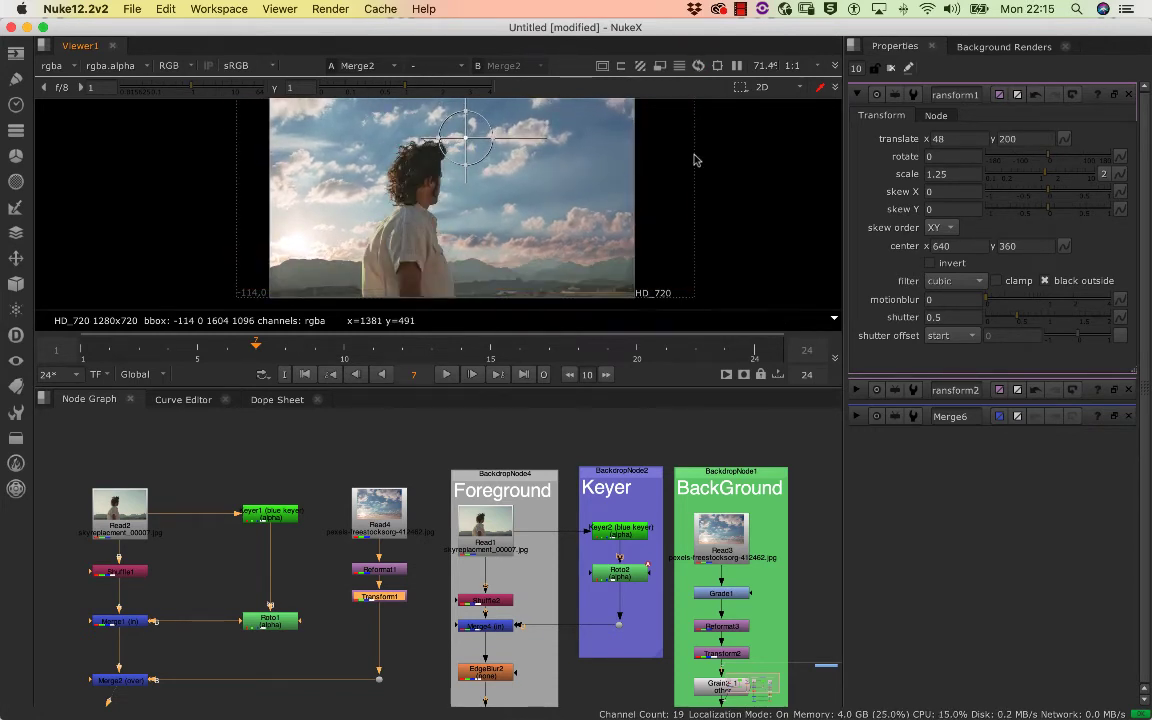
scroll(535, 190, up, 2)
scroll(527, 190, down, 5)
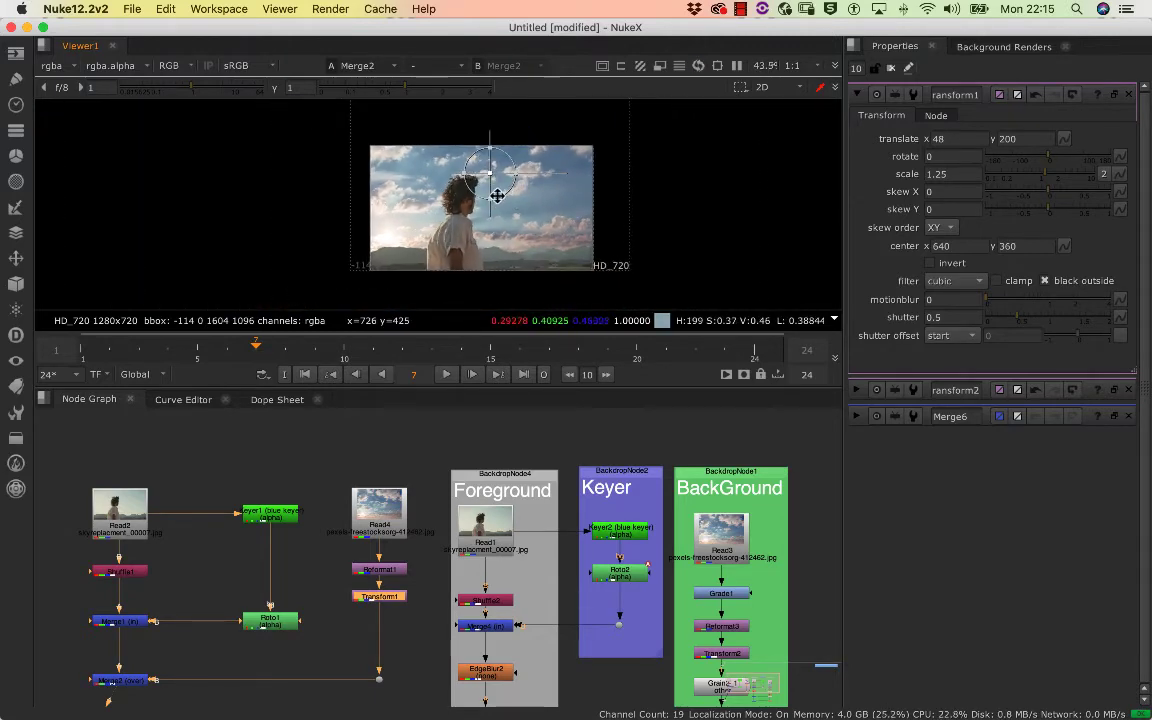
scroll(507, 195, left, 1)
scroll(454, 178, right, 2)
drag(411, 164, 446, 157)
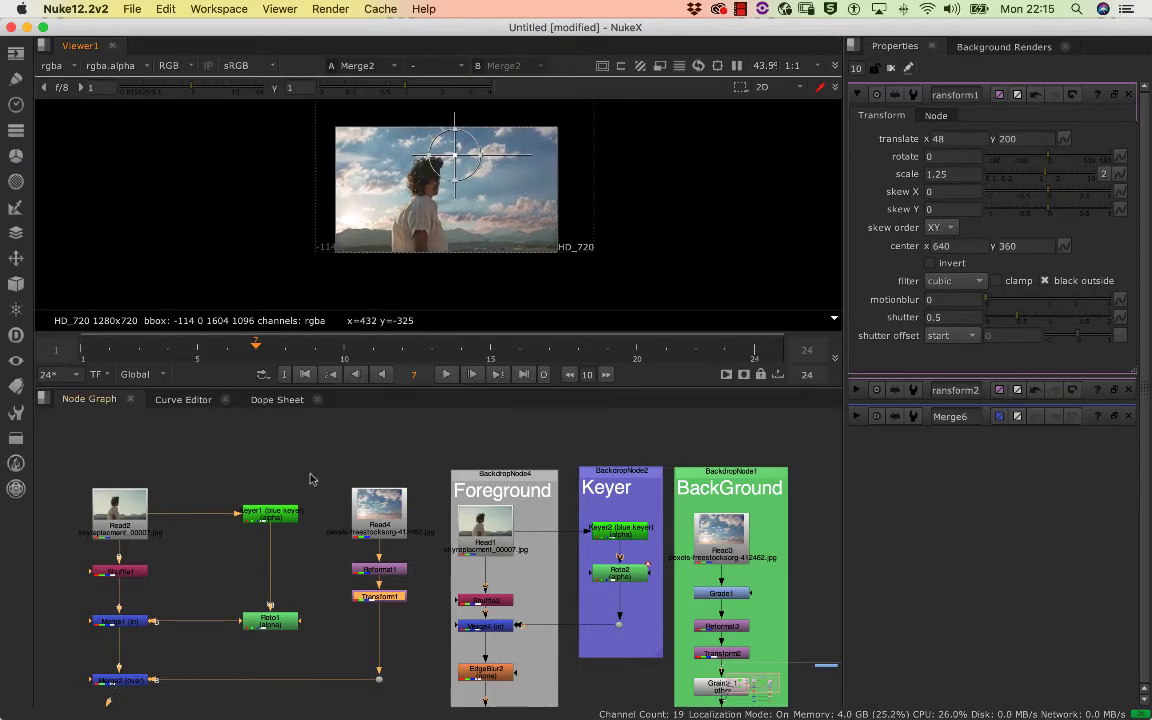
Move Merge1 and Roto1 slightly up in the node graph to make room above Merge2
drag(244, 494, 210, 465)
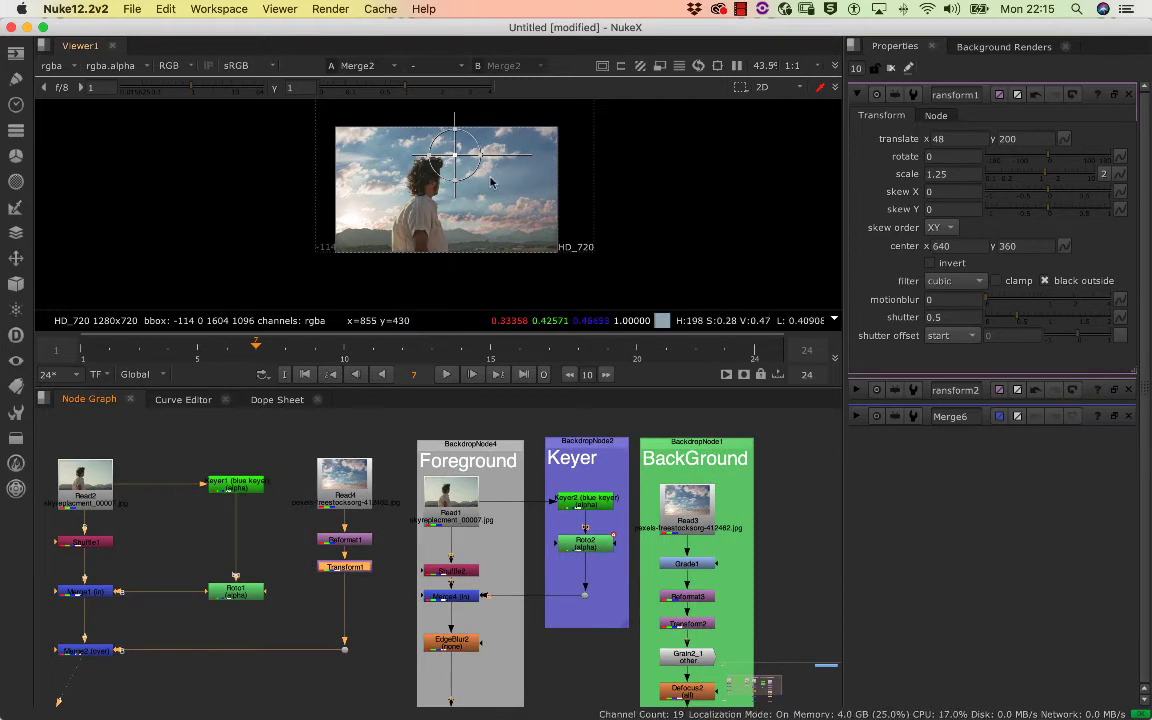
click(85, 593)
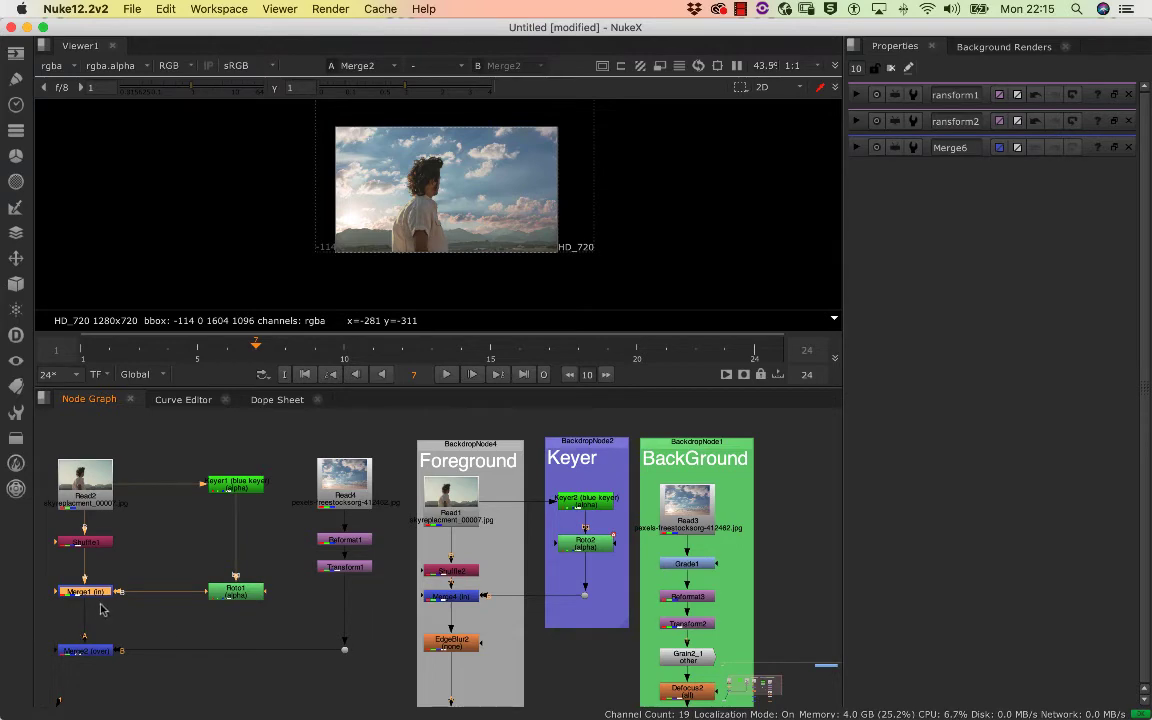
click(117, 586)
drag(146, 514, 293, 460)
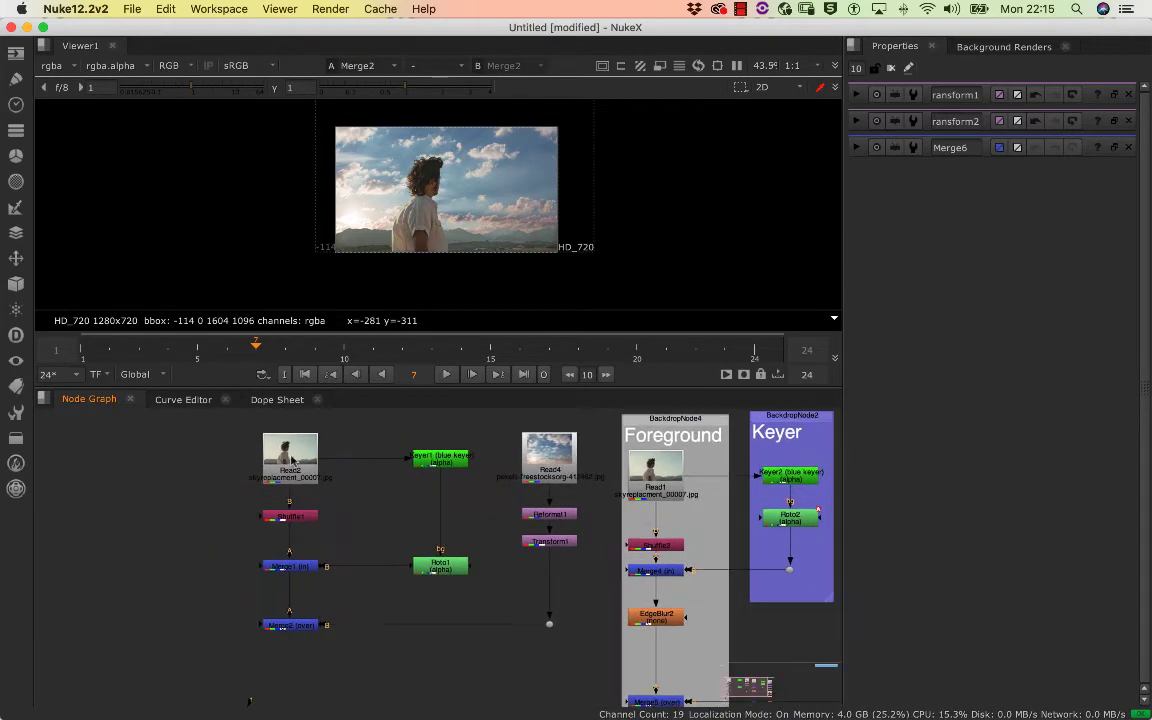
drag(326, 598, 172, 586)
drag(328, 600, 332, 594)
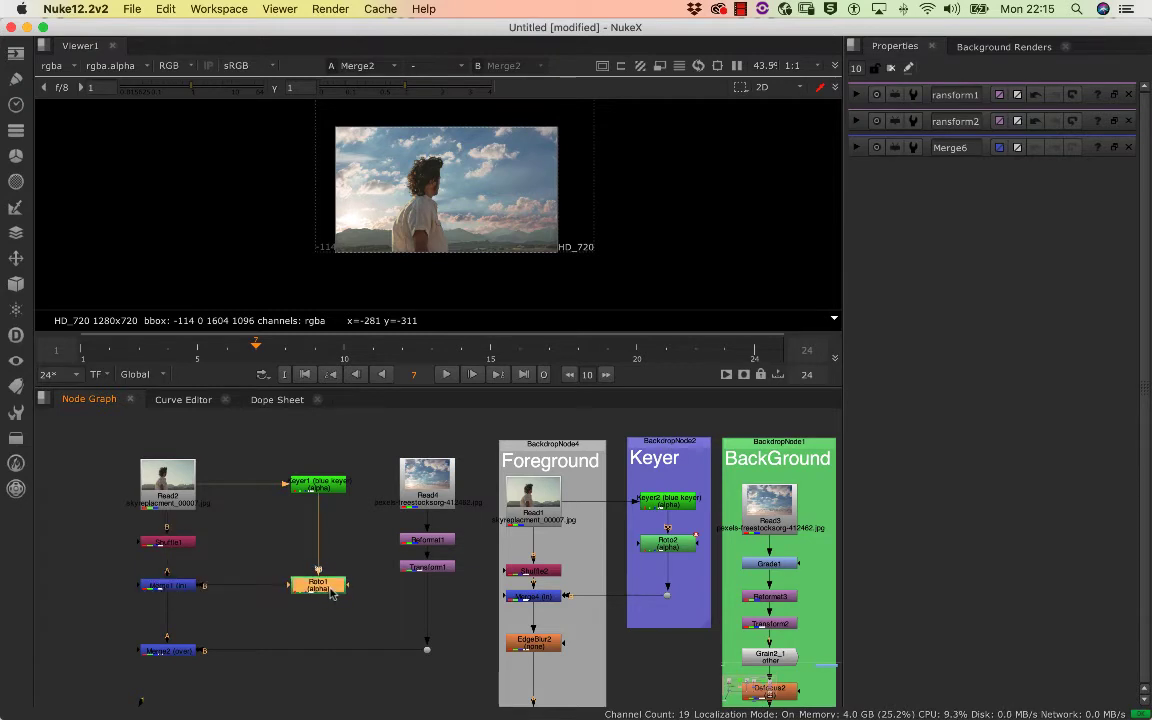
click(183, 653)
Insert an EdgeBlur node between Merge1 and Merge2 and examine the subject's hair edges up close
click(175, 587)
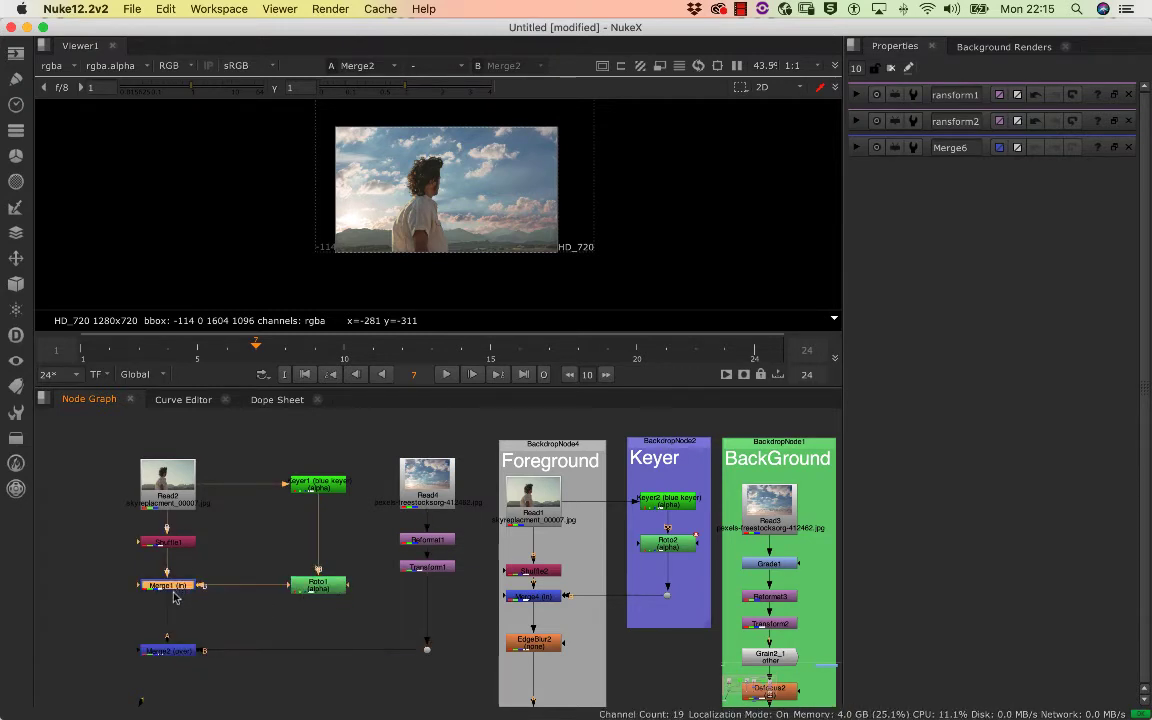
key(Tab)
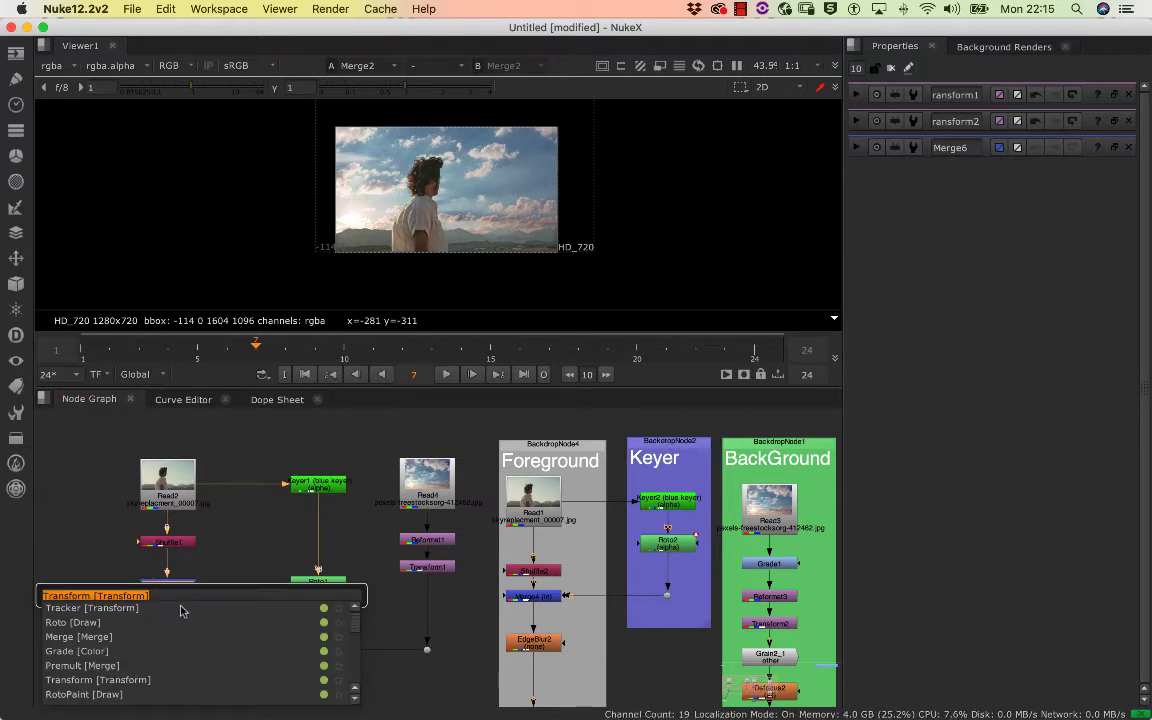
text(edg)
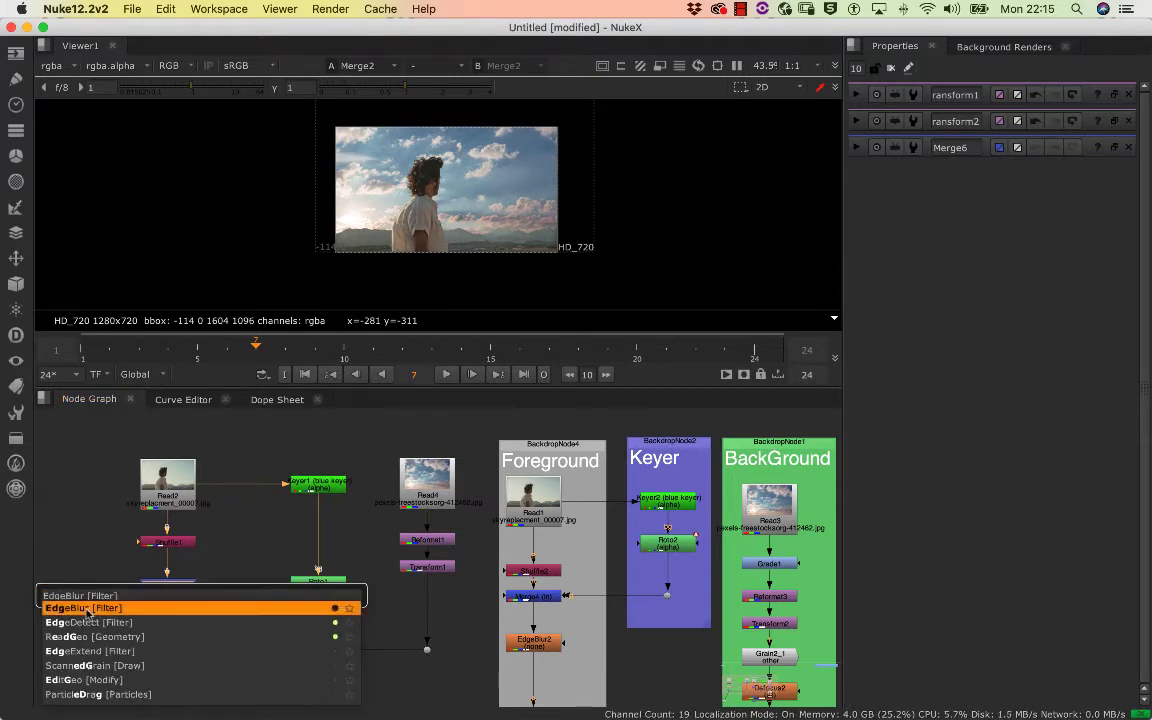
click(183, 607)
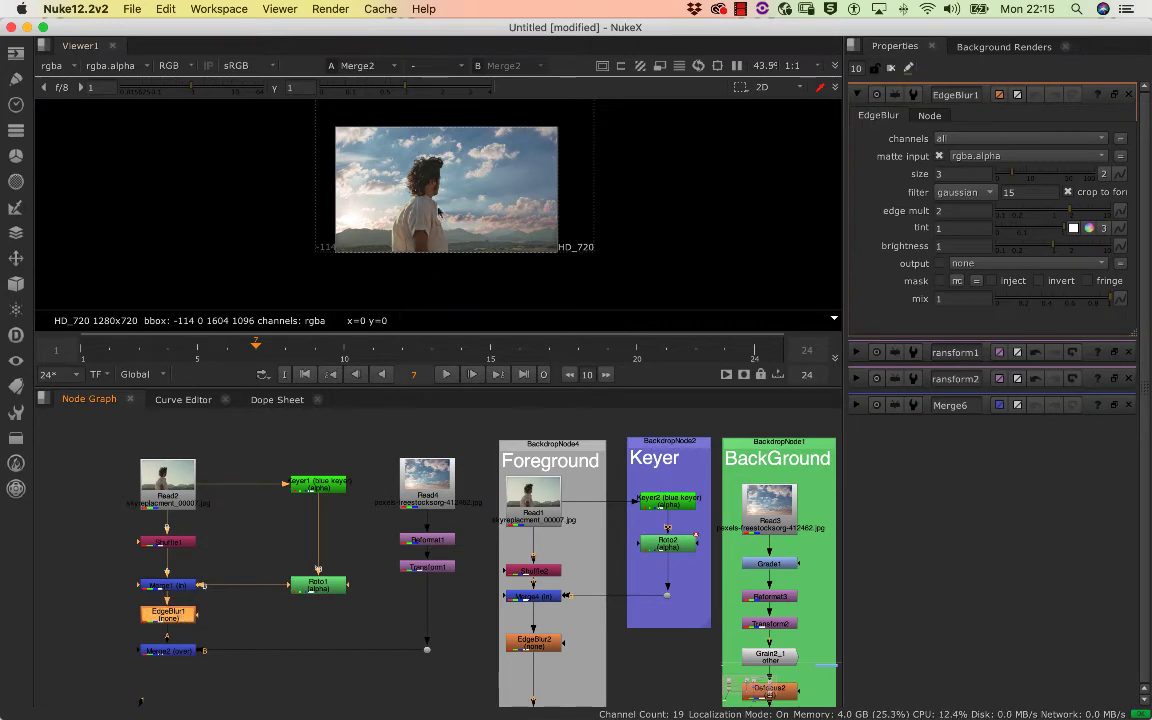
drag(401, 182, 322, 181)
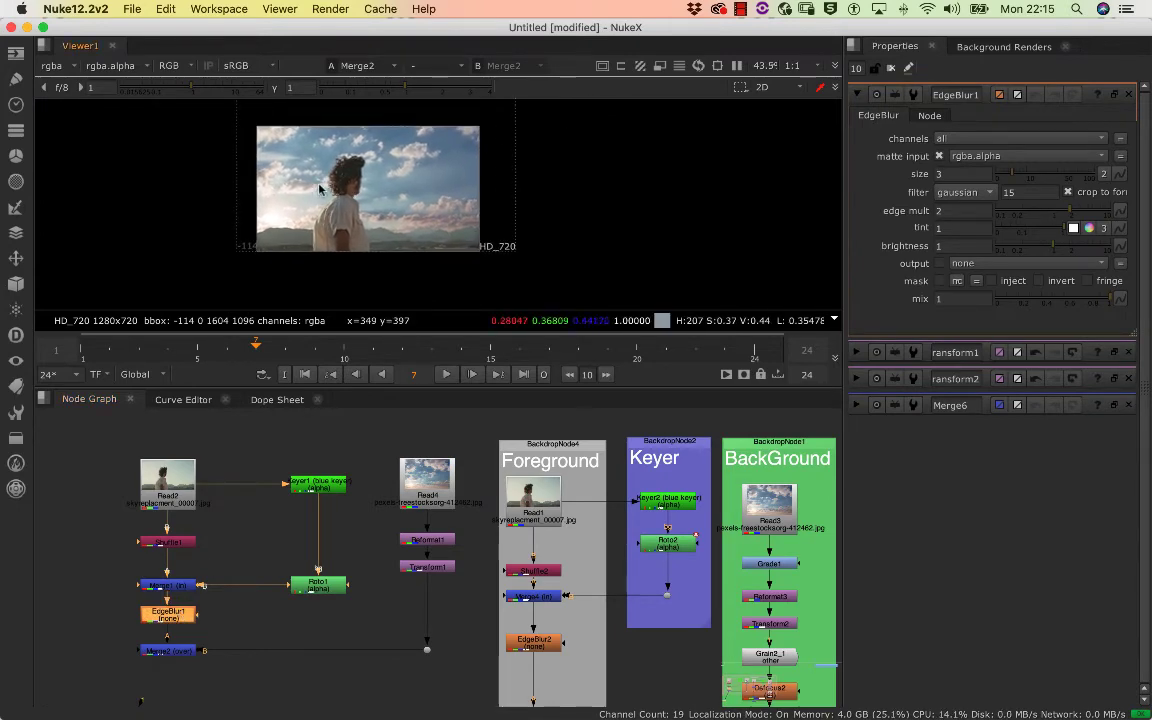
scroll(320, 188, up, 10)
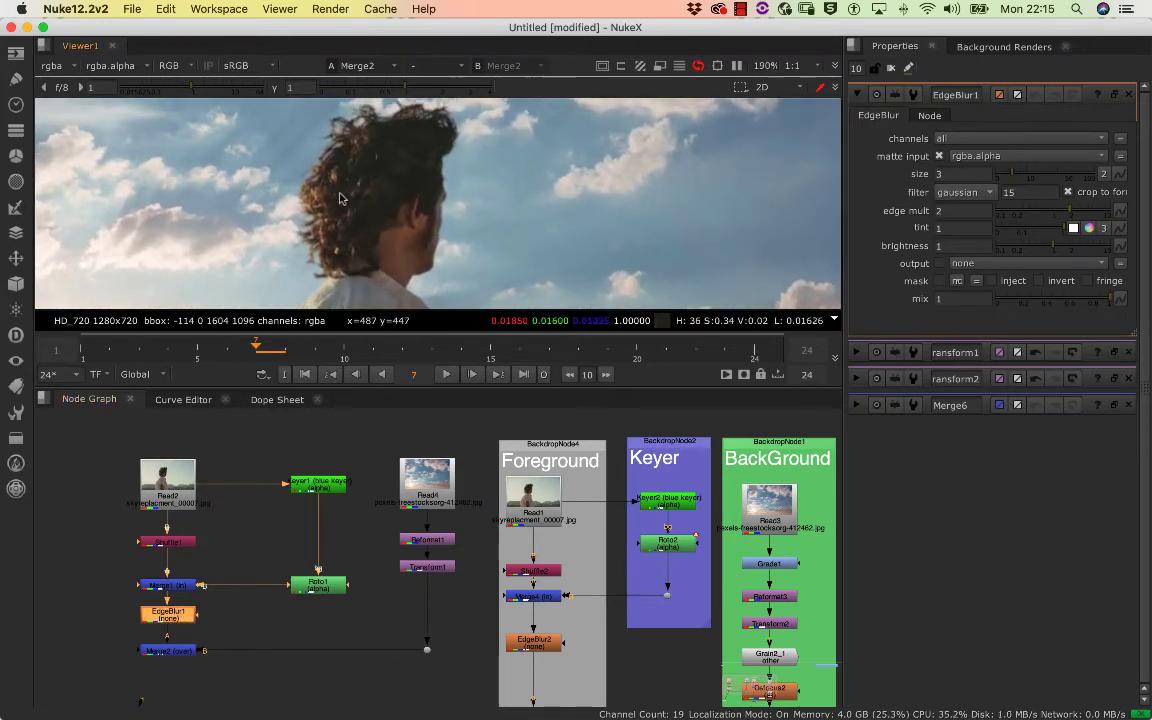
scroll(340, 198, up, 6)
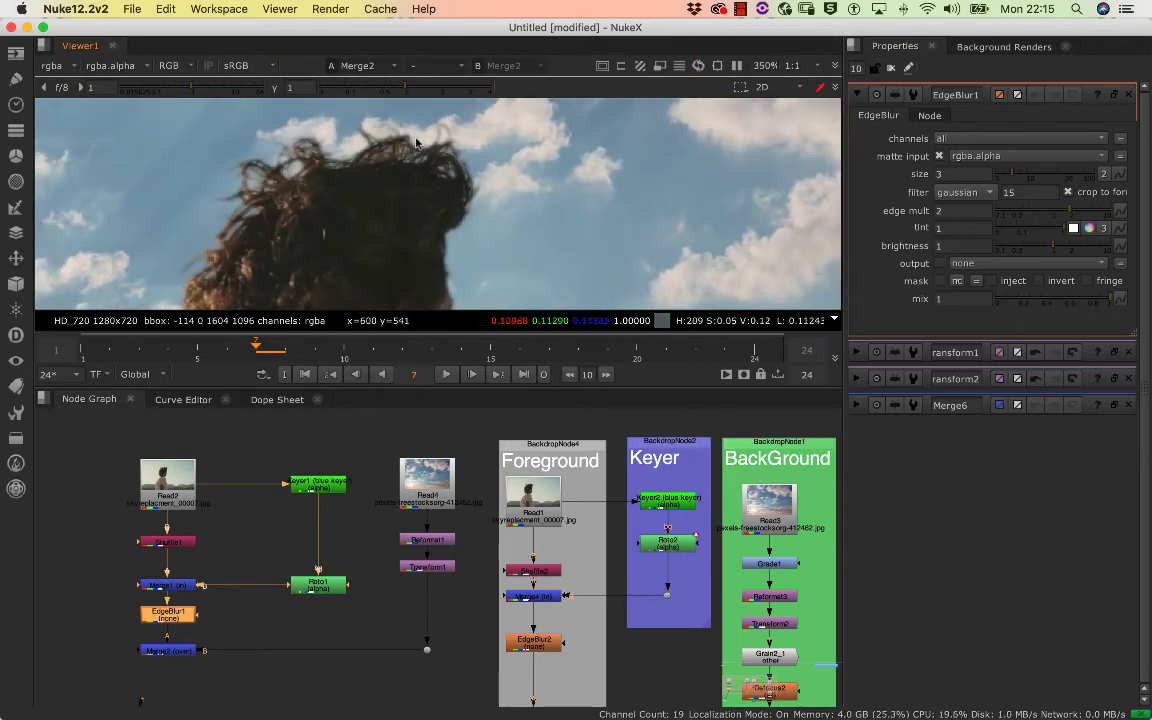
Clear the properties area so that only EdgeBlur1's settings are open, and widen it to show the full controls
scroll(210, 545, up, 10)
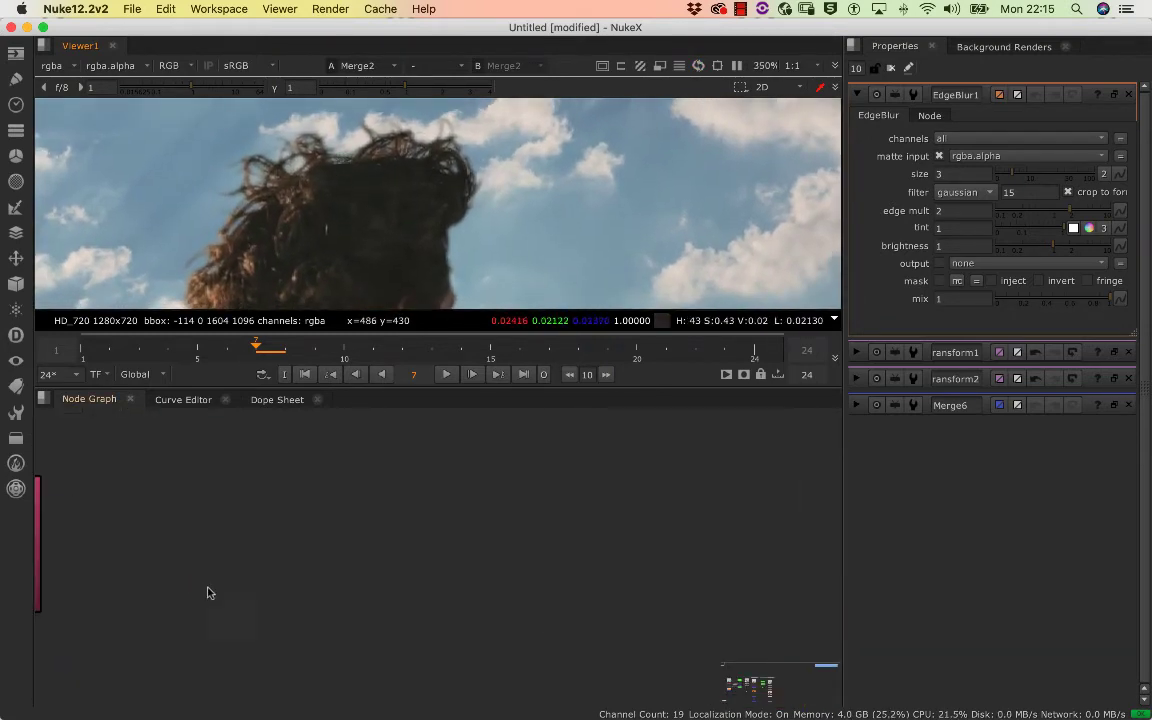
scroll(265, 510, down, 8)
scroll(278, 516, up, 4)
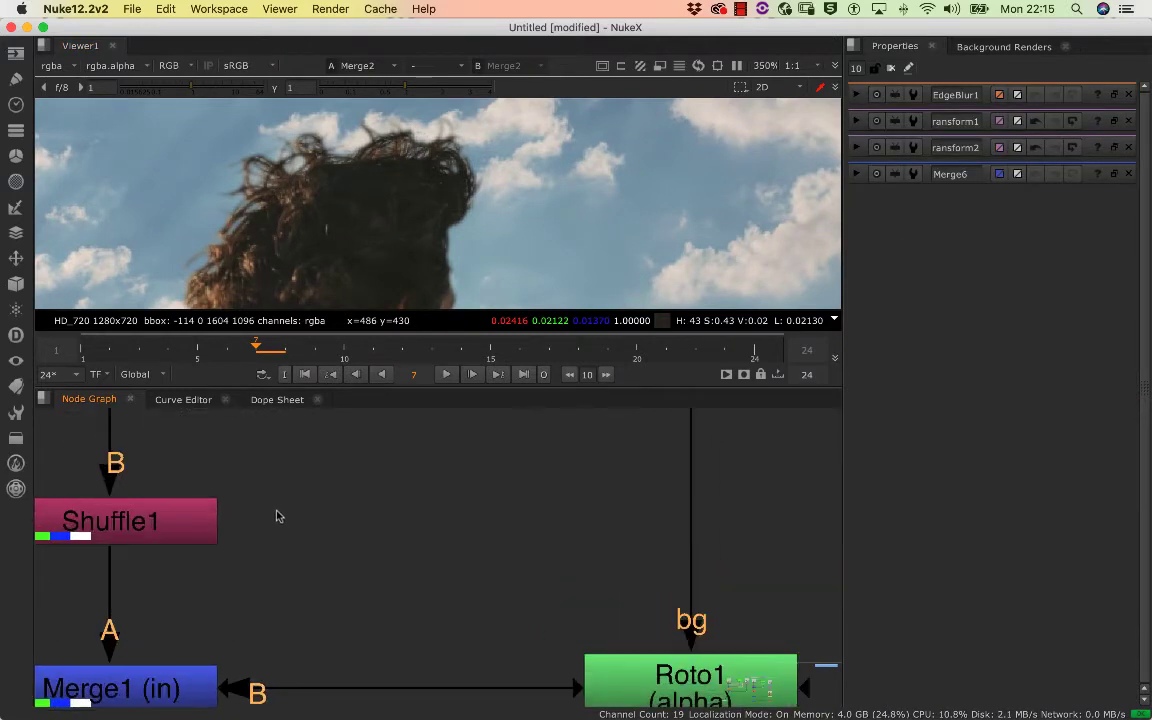
scroll(276, 508, up, 2)
scroll(260, 528, down, 10)
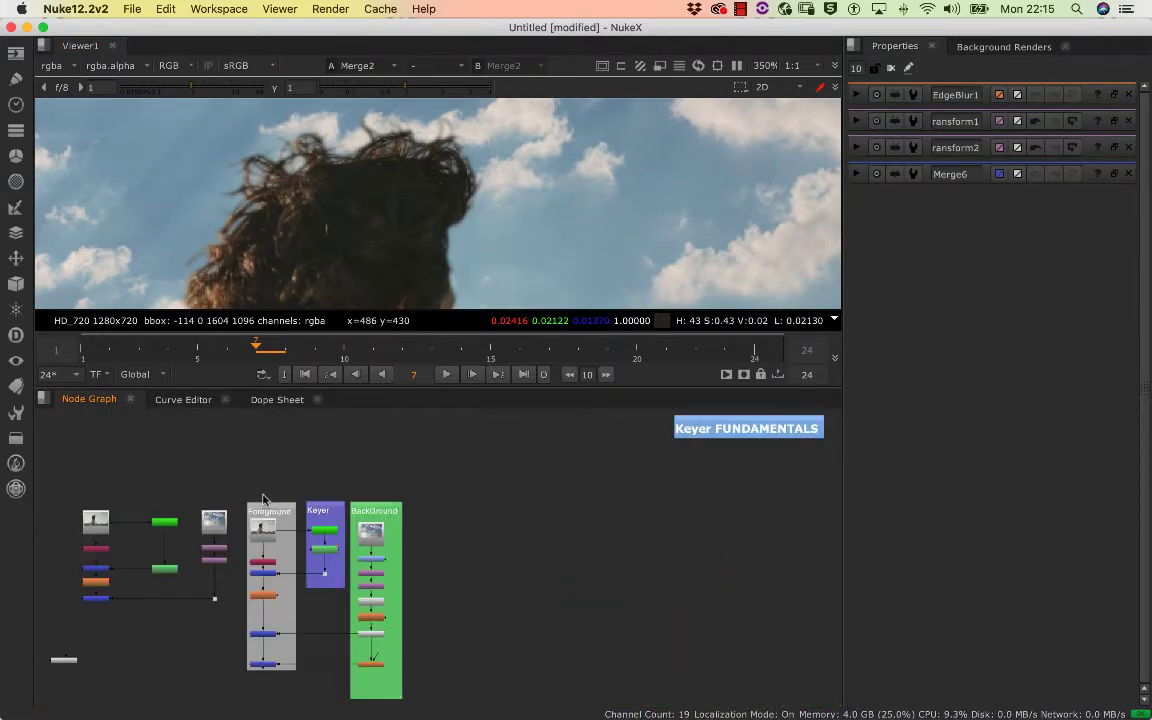
scroll(373, 527, up, 5)
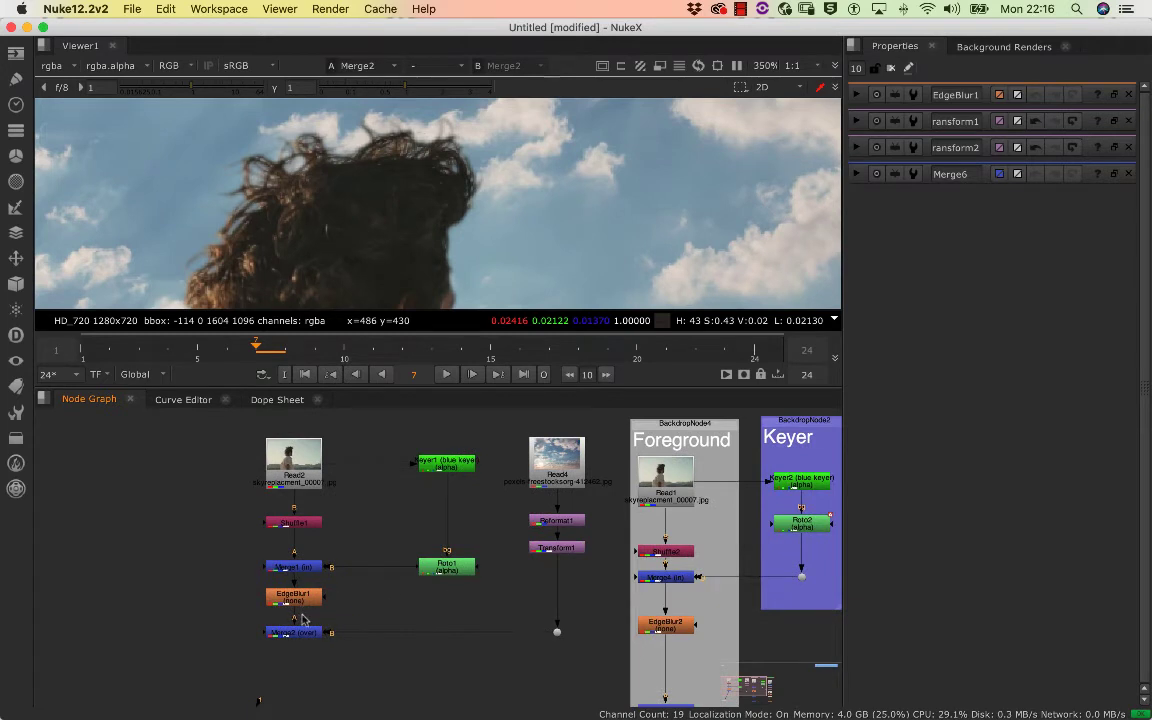
double_click(308, 598)
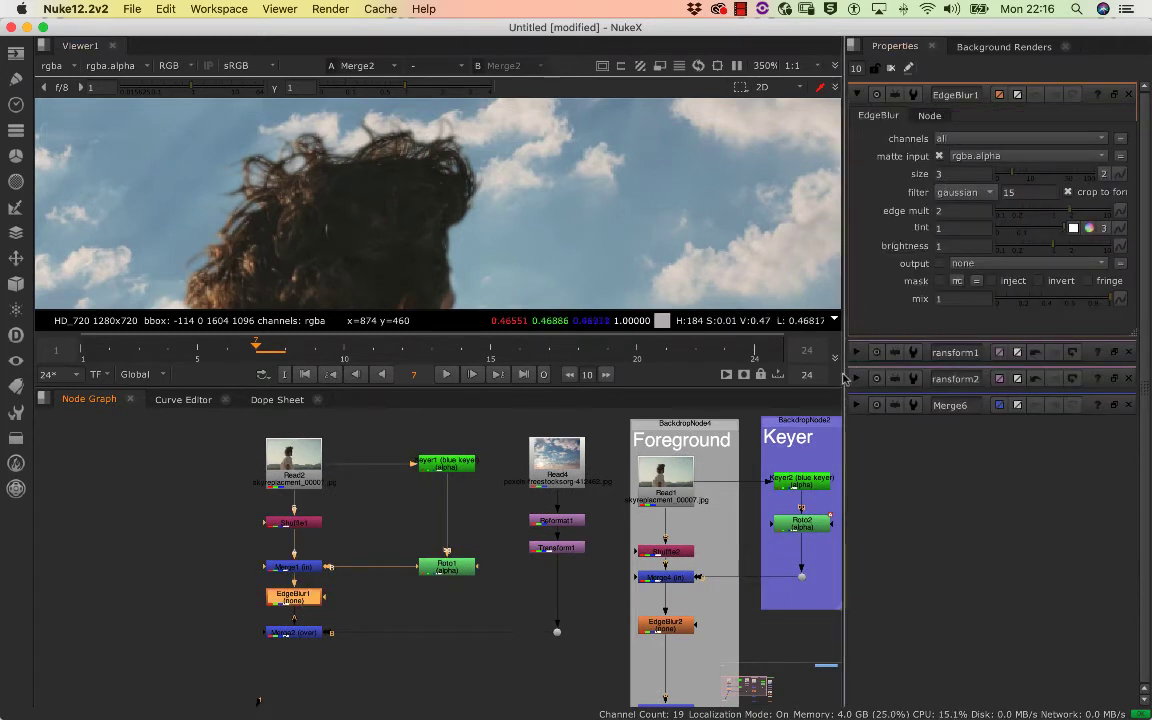
click(890, 69)
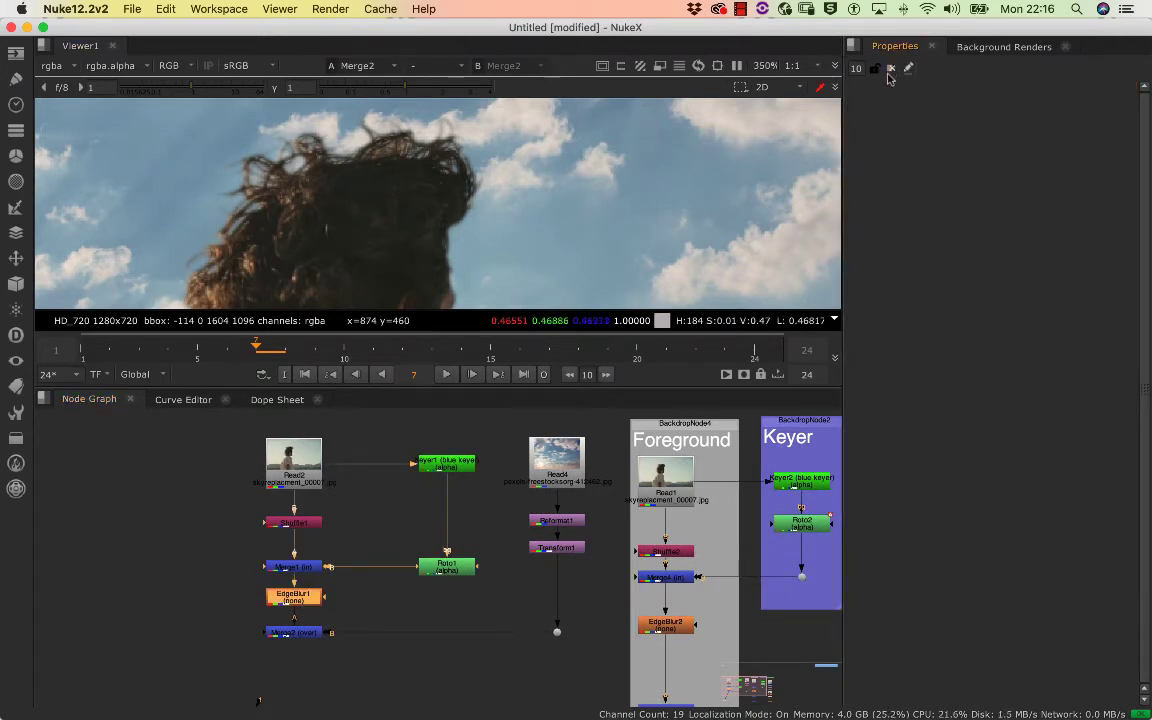
click(341, 608)
double_click(301, 603)
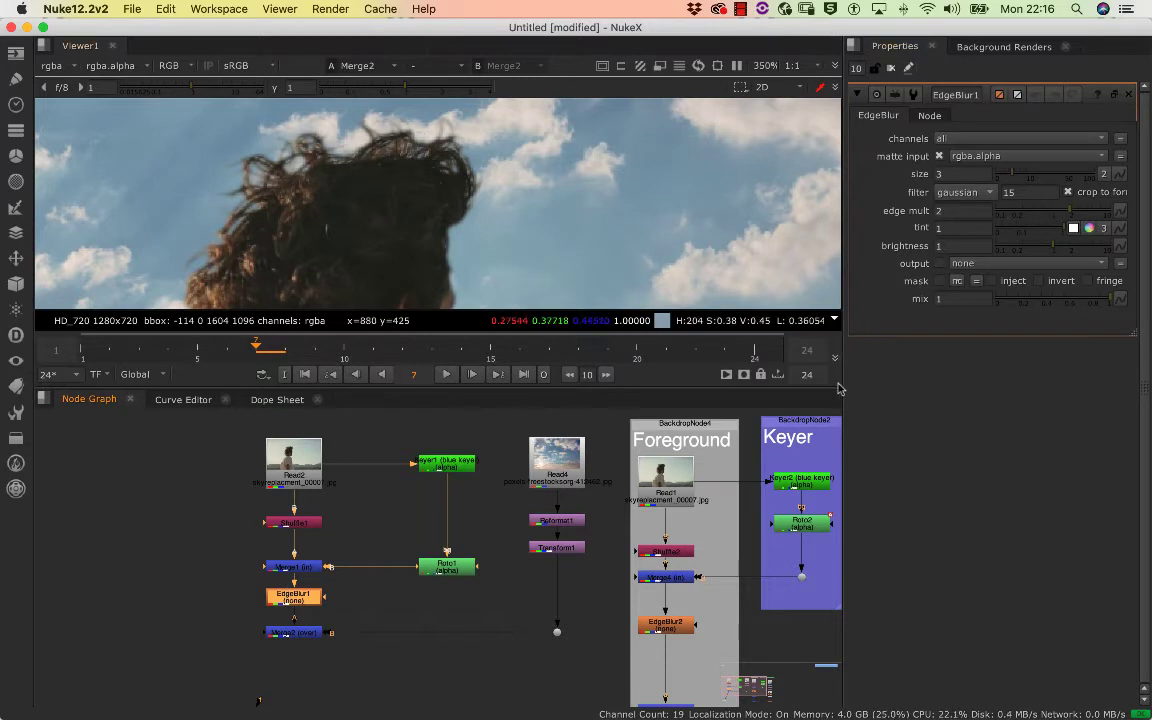
drag(839, 388, 790, 388)
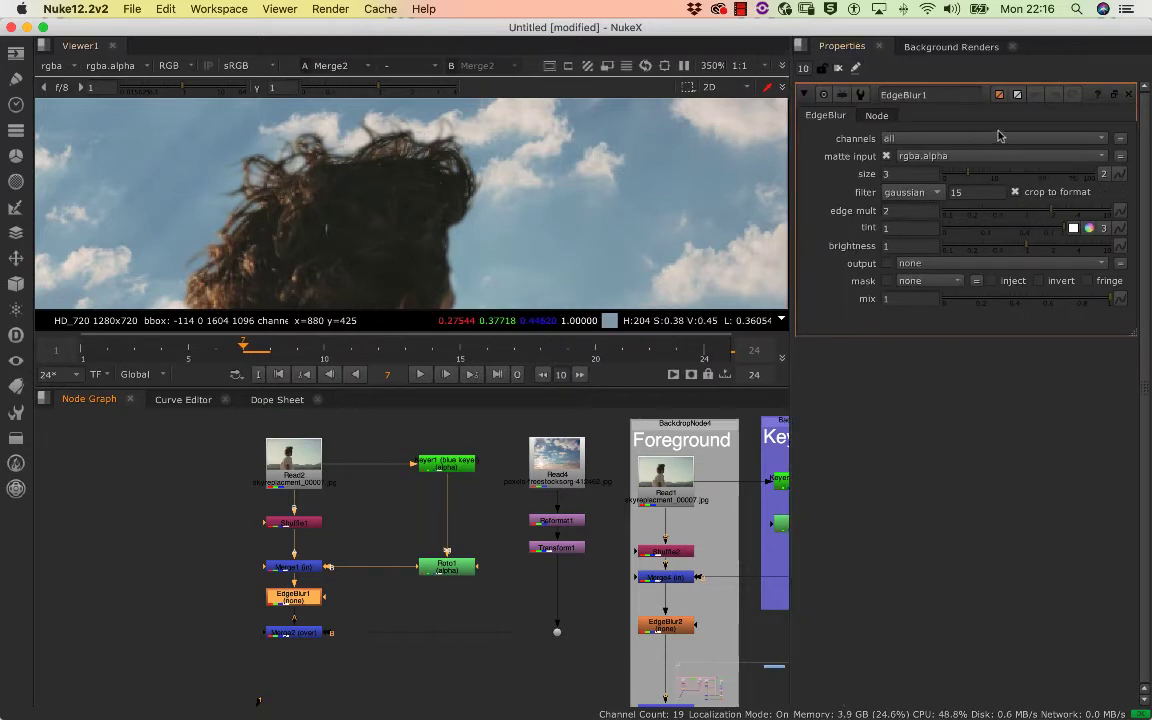
Set EdgeBlur1's size to 1.8 and examine the softened hair edges against the sky
drag(960, 175, 965, 178)
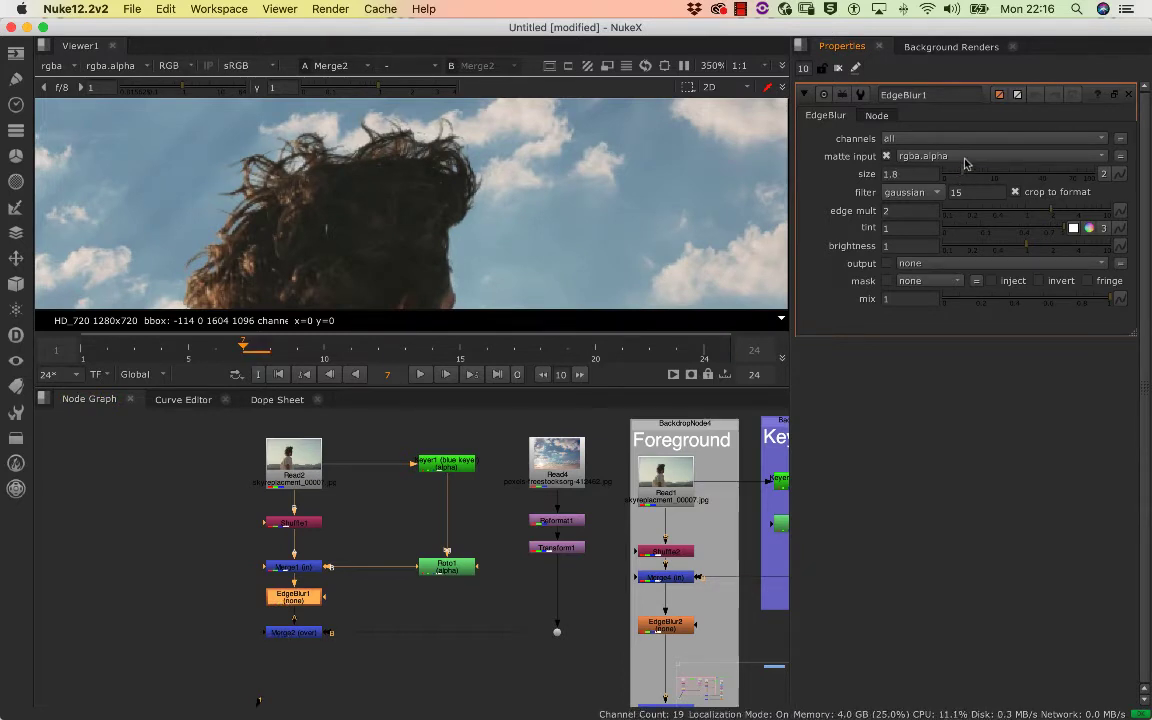
scroll(332, 213, up, 2)
scroll(329, 216, down, 4)
drag(331, 216, 378, 172)
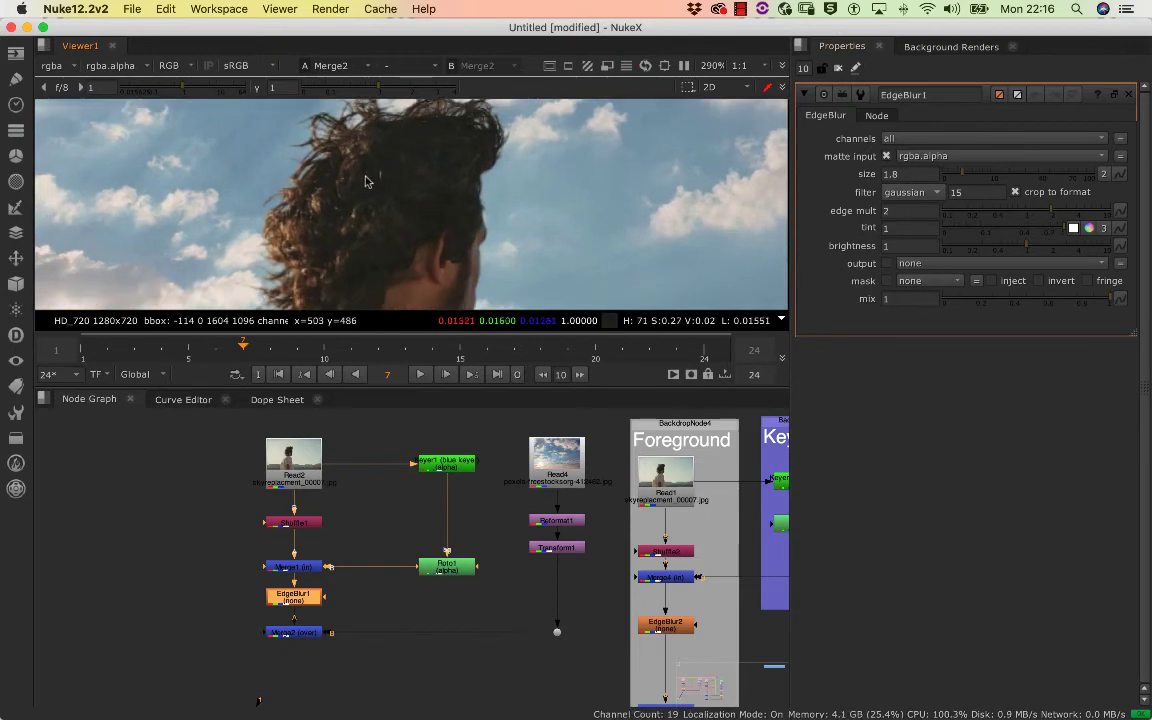
scroll(366, 181, down, 3)
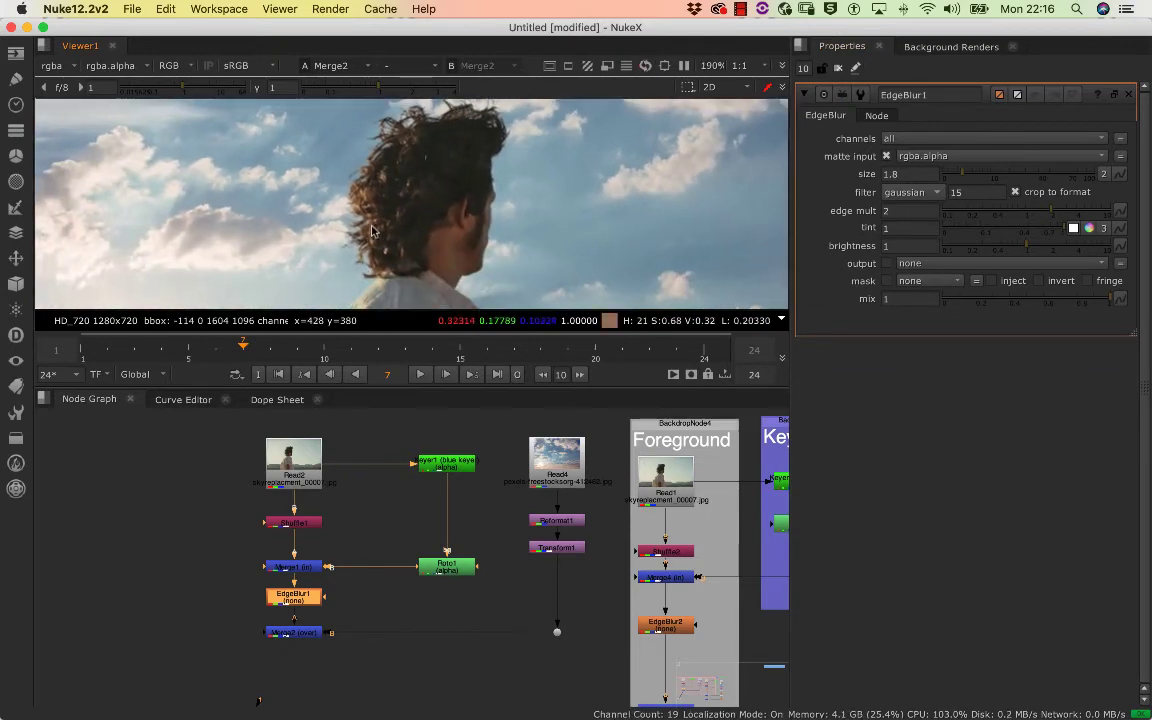
scroll(371, 231, up, 3)
scroll(378, 231, down, 3)
scroll(385, 232, up, 1)
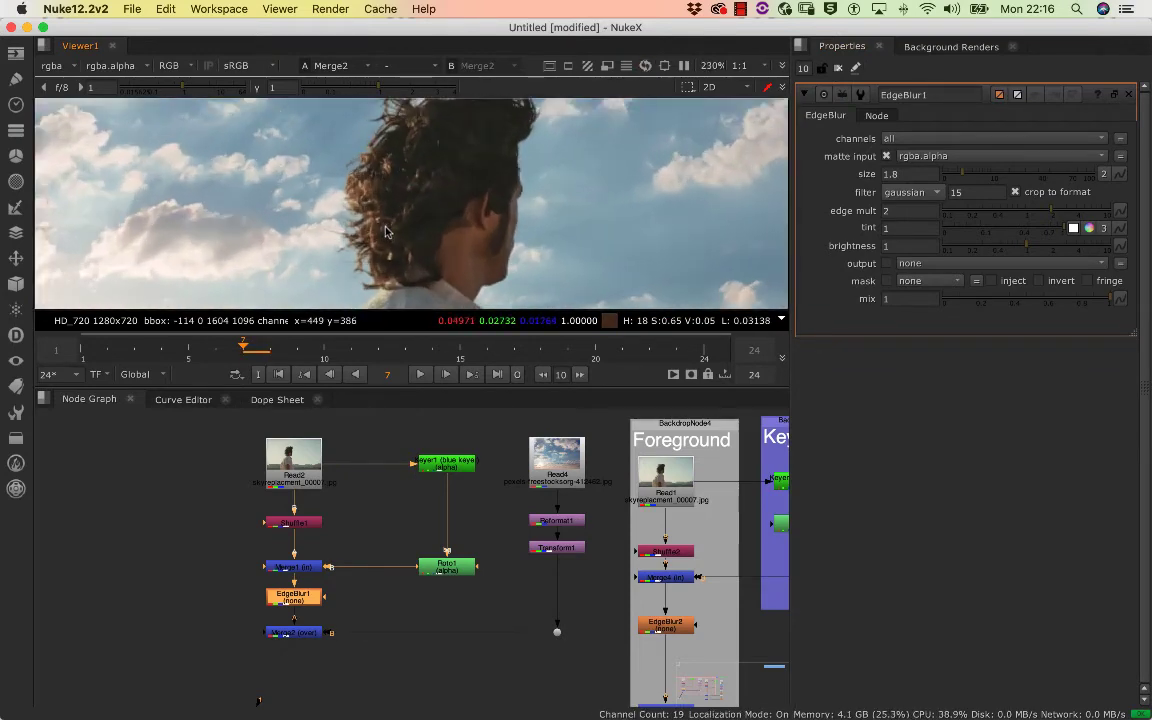
drag(387, 232, 412, 208)
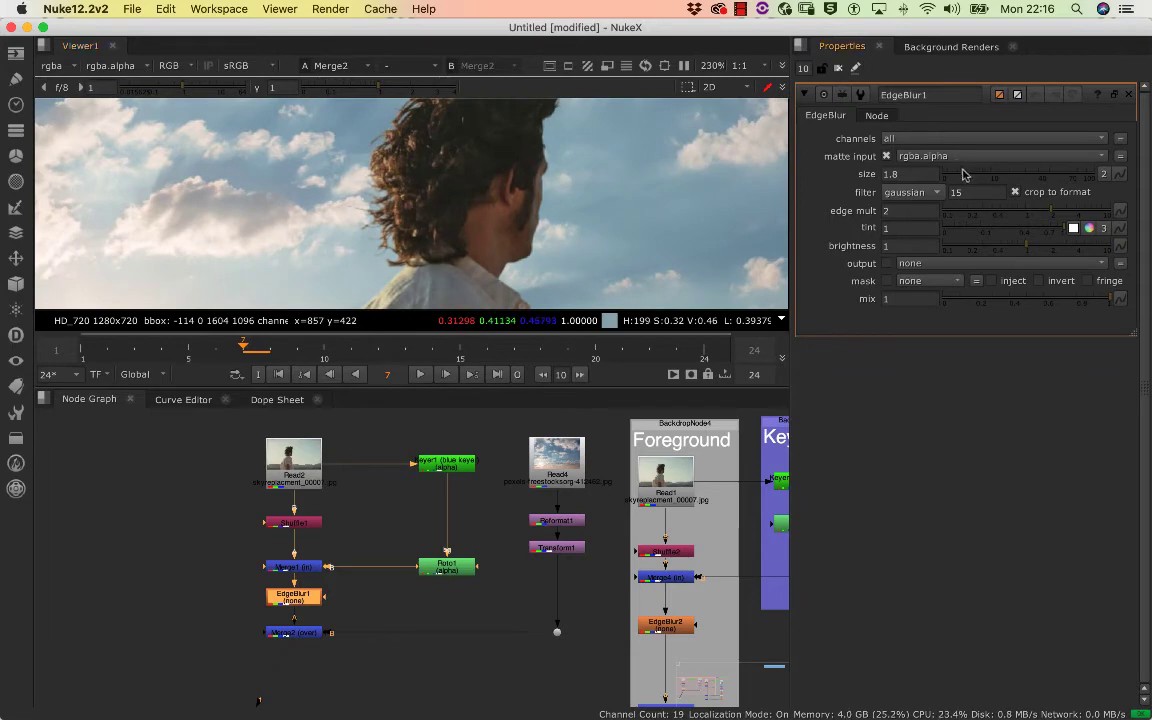
Compare other EdgeBlur1 sizes such as 0.15 and 2.6 on the hair, and return the size to 1.8
drag(963, 174, 948, 176)
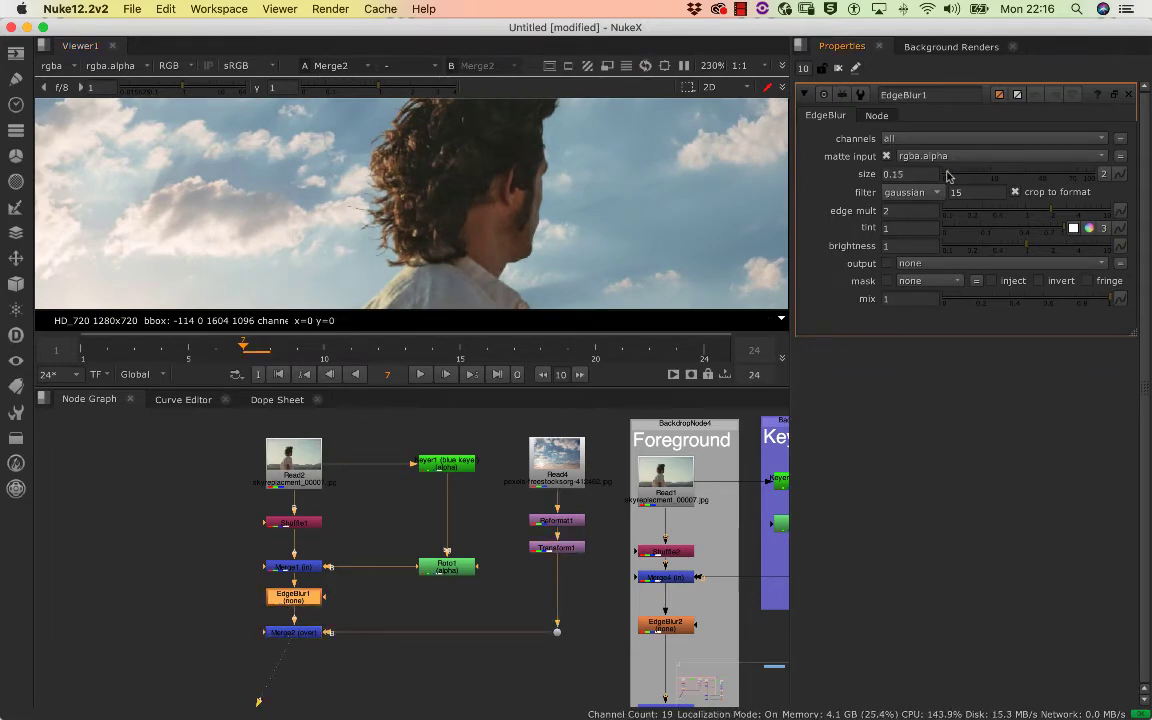
drag(371, 188, 622, 141)
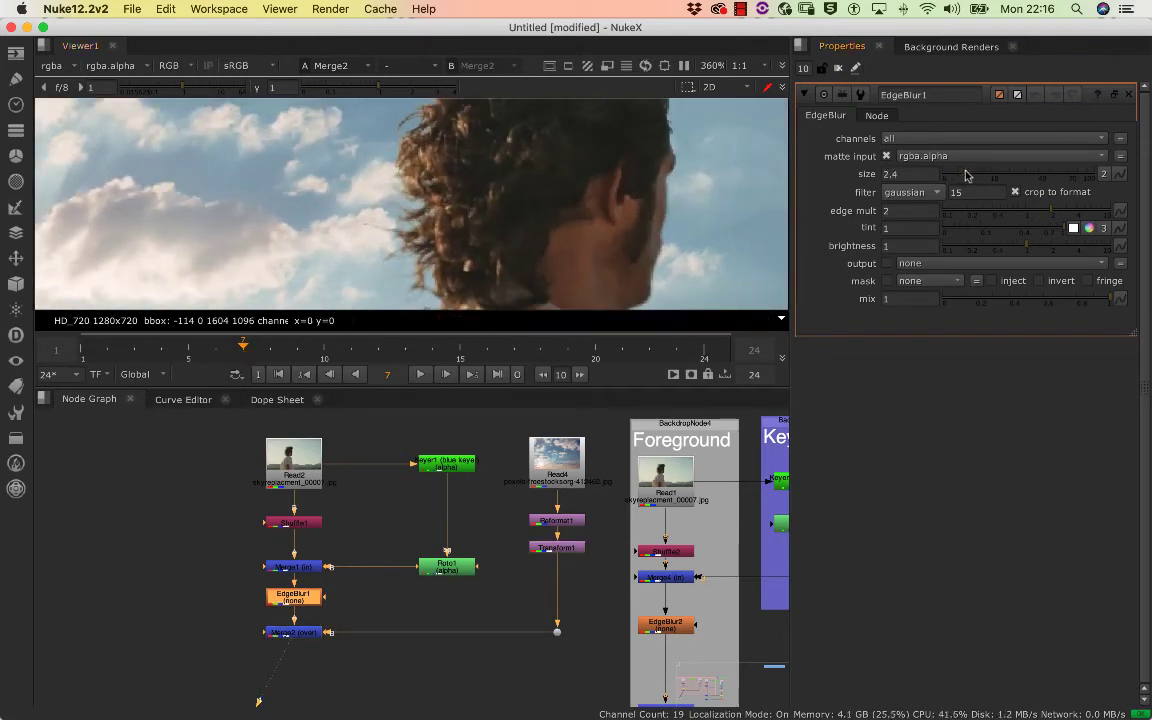
drag(967, 177, 962, 177)
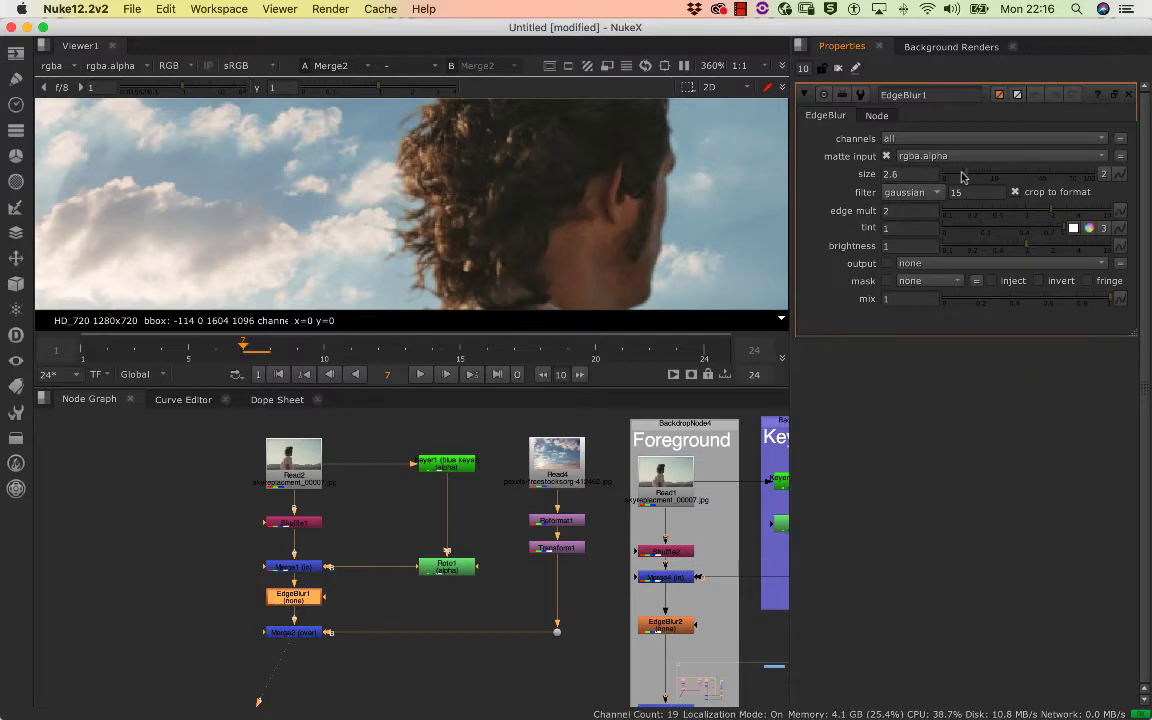
drag(514, 172, 375, 215)
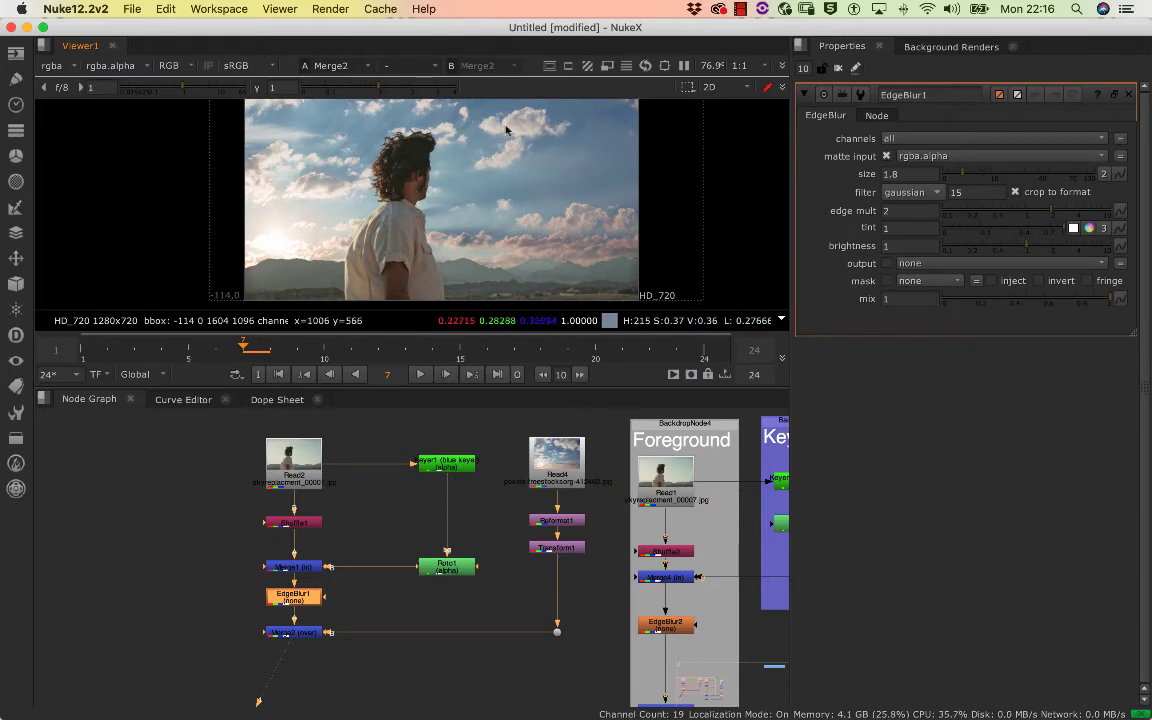
Play back the composite and examine the subject against the moving plate's new sky, both in full frame and up close
scroll(487, 174, down, 4)
scroll(498, 165, up, 4)
scroll(498, 165, down, 5)
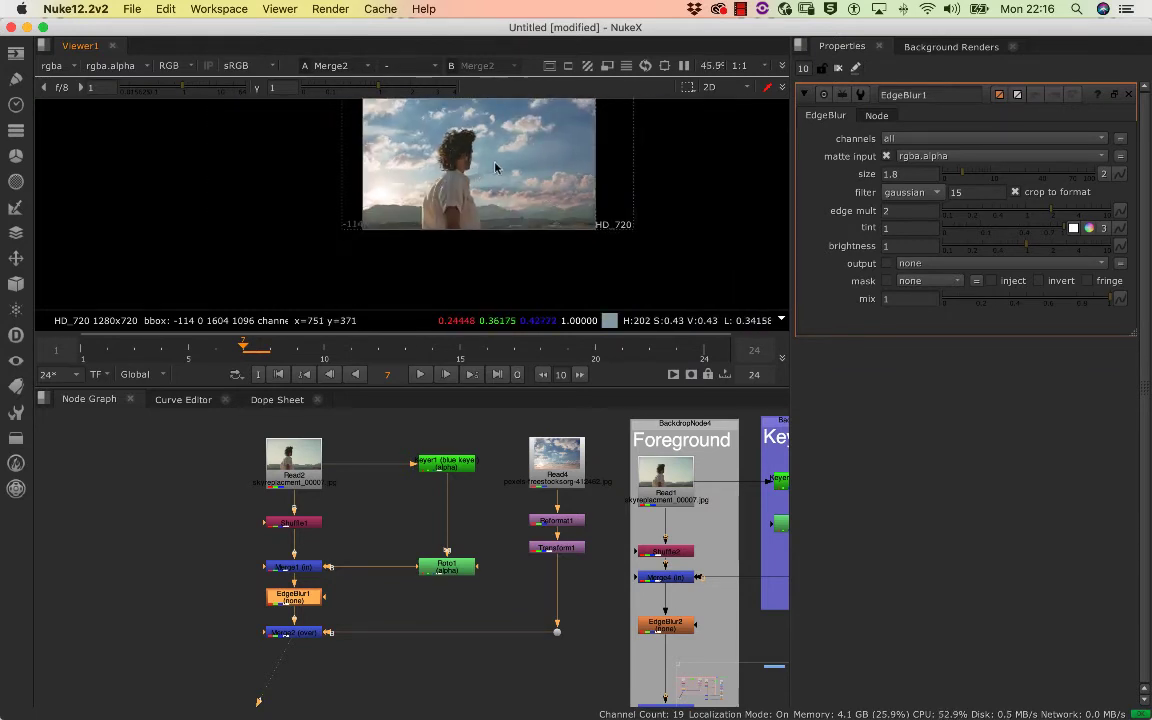
scroll(498, 165, up, 5)
scroll(495, 165, down, 5)
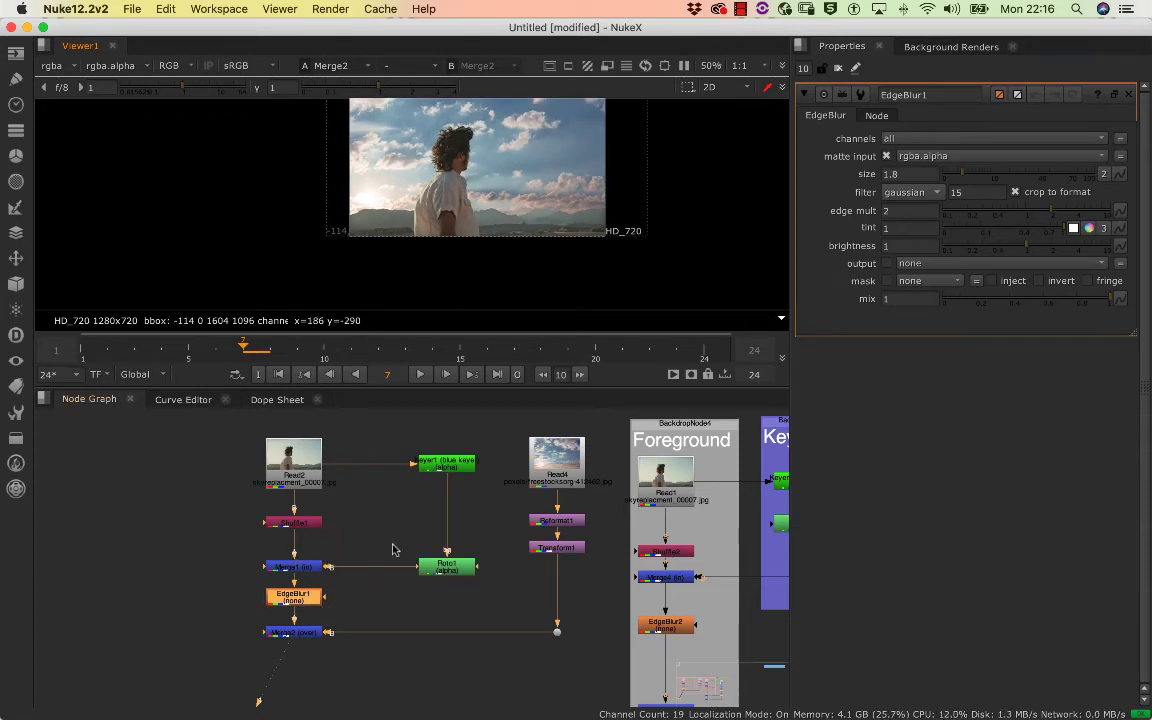
scroll(476, 234, up, 2)
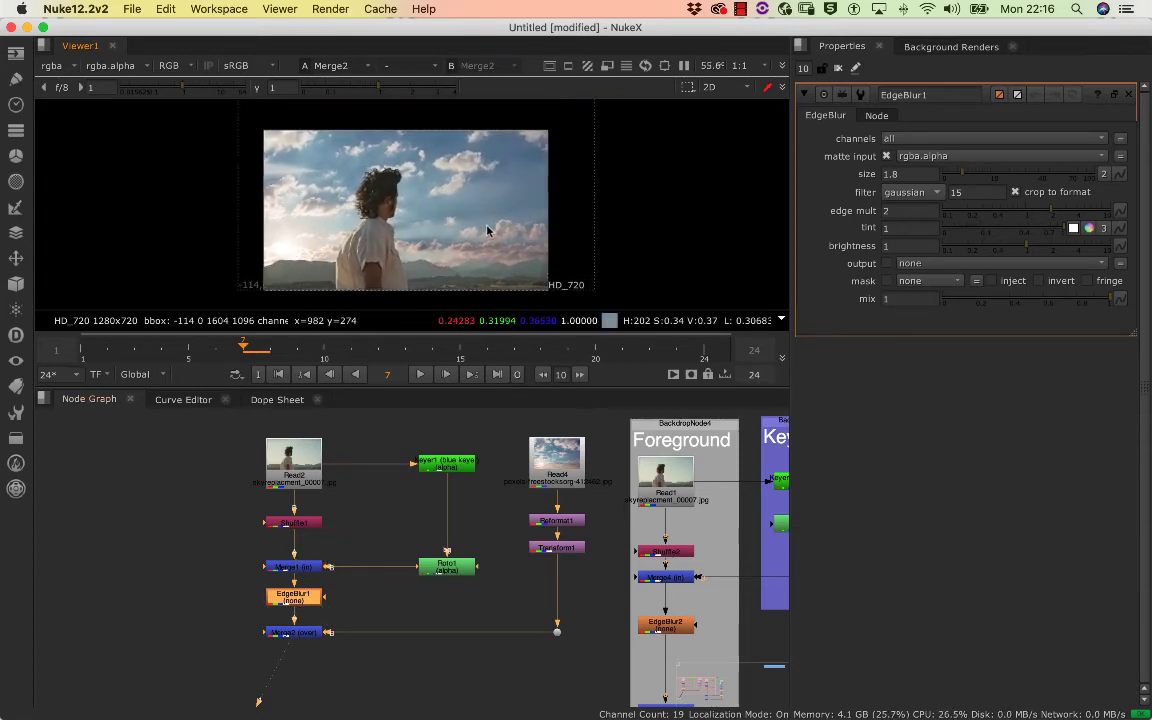
drag(351, 252, 372, 238)
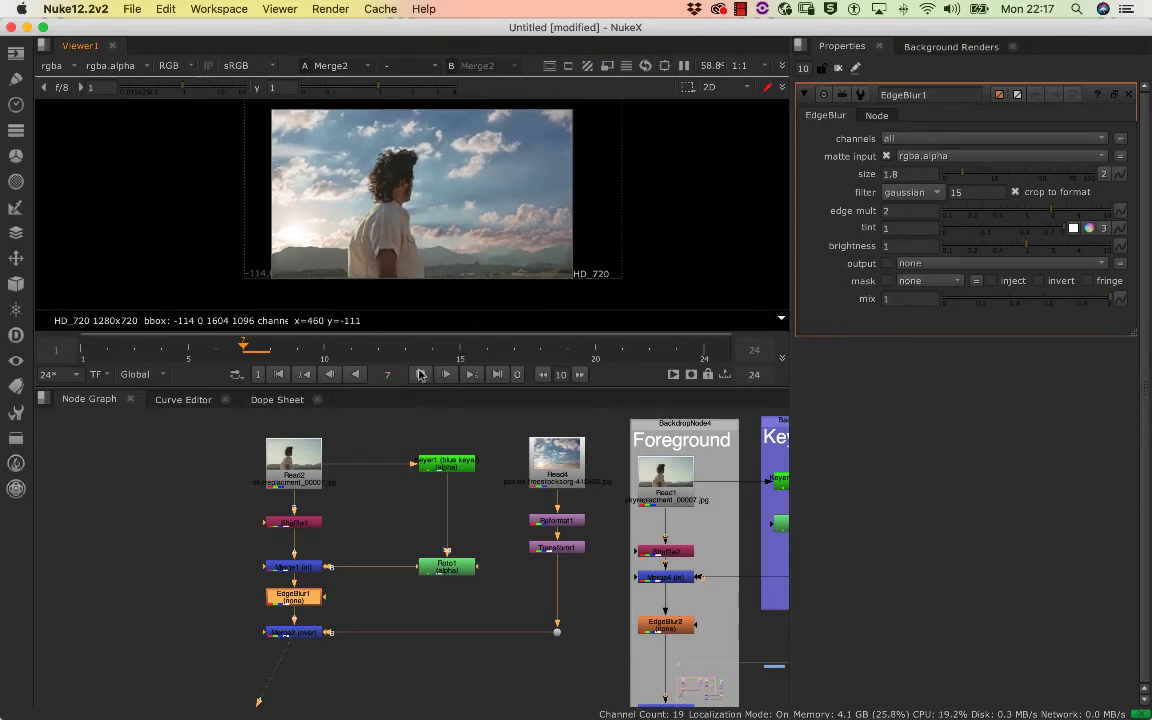
click(420, 375)
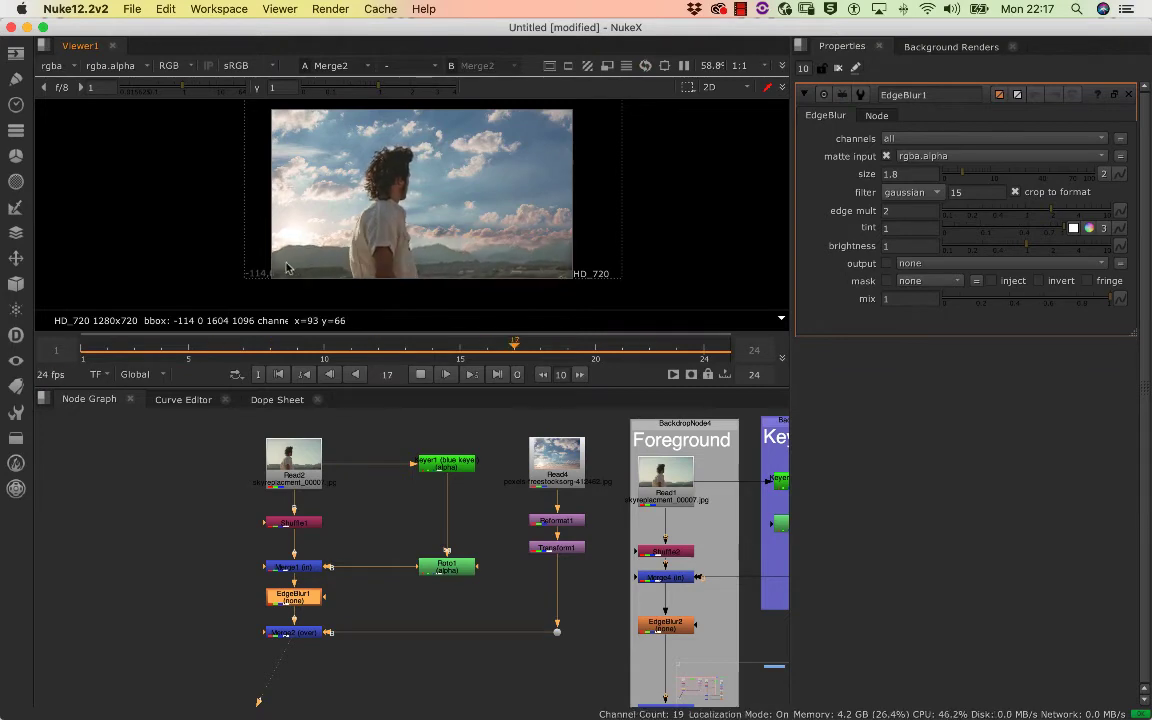
scroll(286, 267, up, 6)
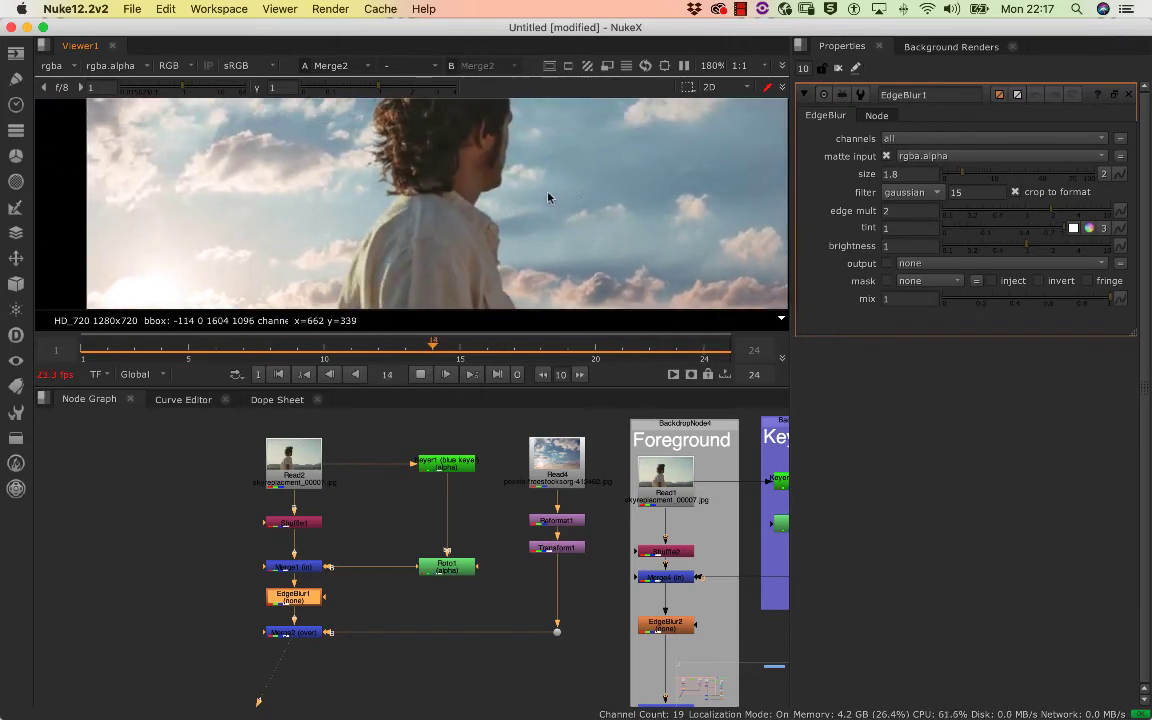
scroll(552, 198, down, 7)
drag(556, 199, 480, 182)
scroll(378, 221, up, 5)
click(420, 374)
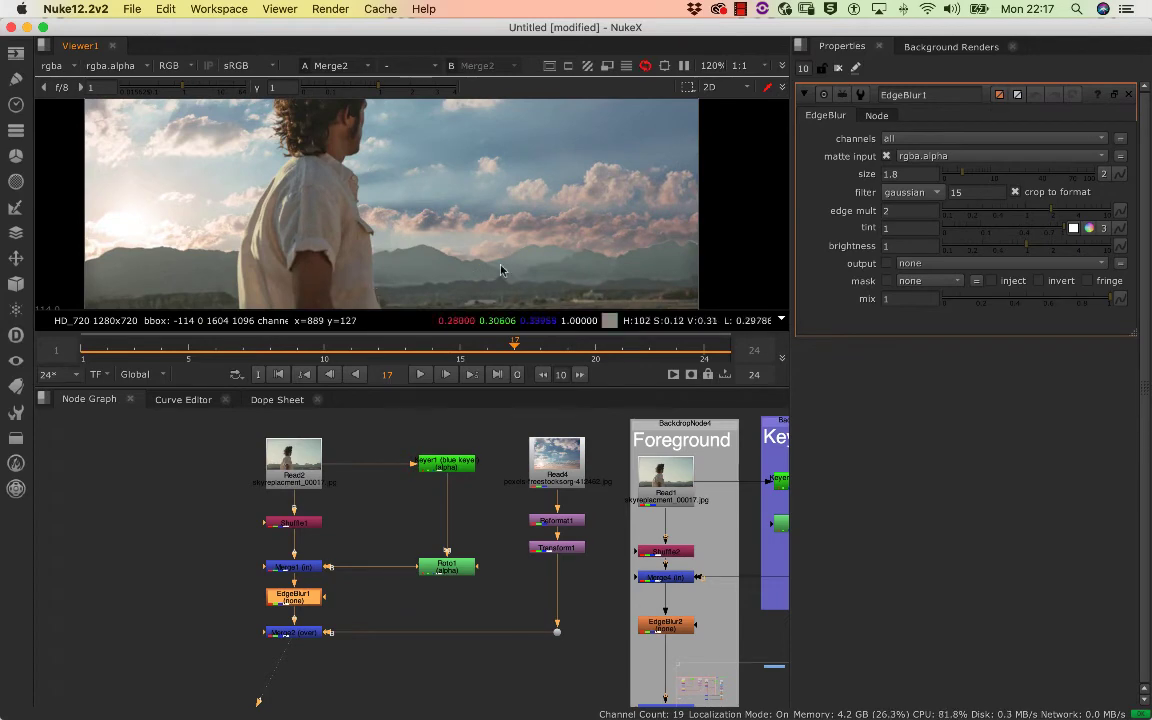
Inspect the mountain horizon of the composite and move the playhead to frame 15
scroll(503, 270, up, 3)
scroll(503, 270, down, 6)
drag(490, 269, 421, 275)
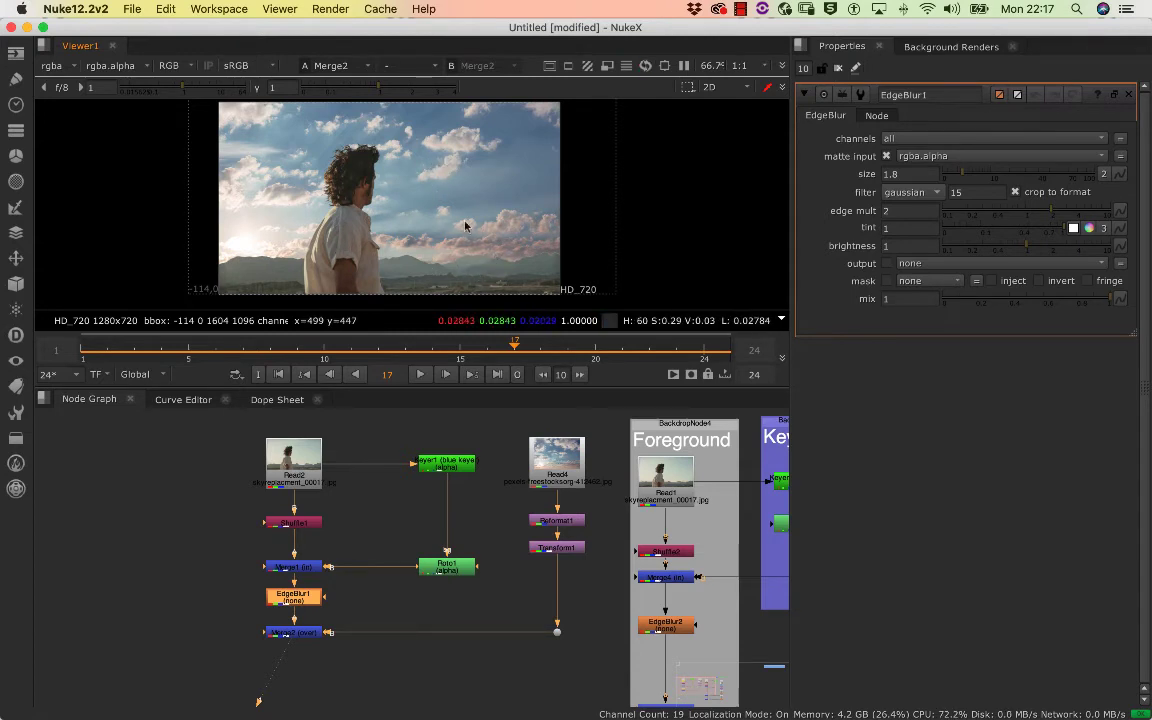
drag(499, 350, 460, 348)
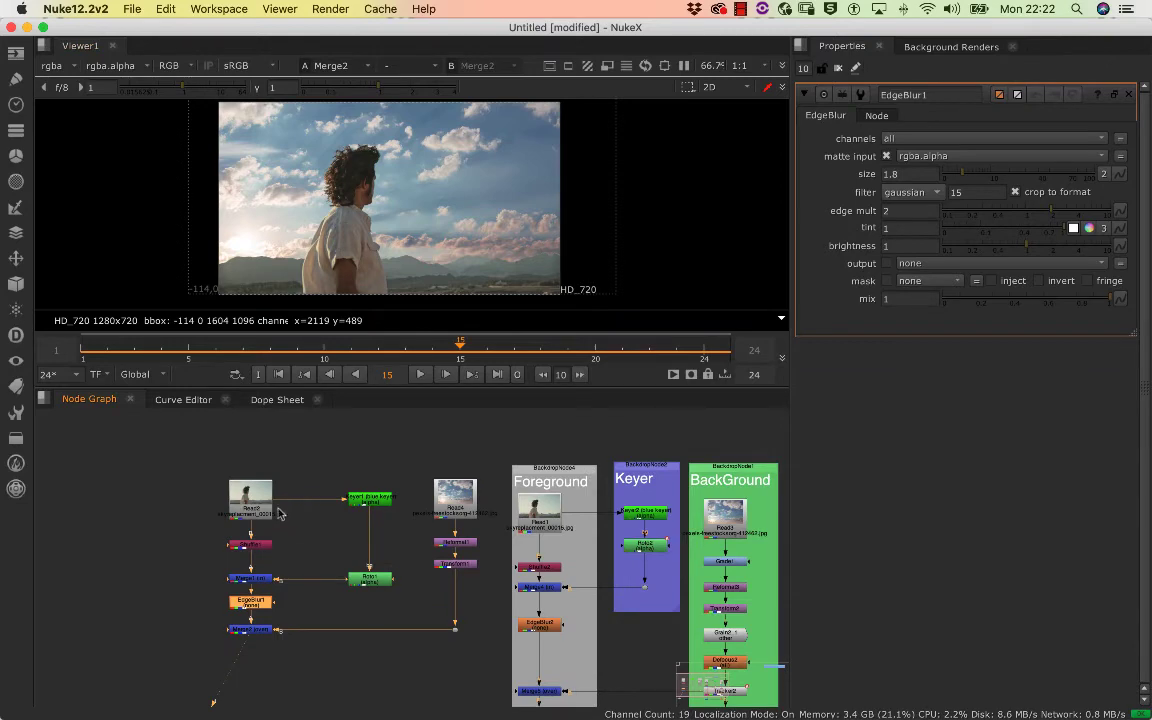
Add a Tracker node beside Read2 in the node graph, fed by the Read2 footage
scroll(329, 491, up, 5)
drag(276, 506, 382, 508)
click(150, 519)
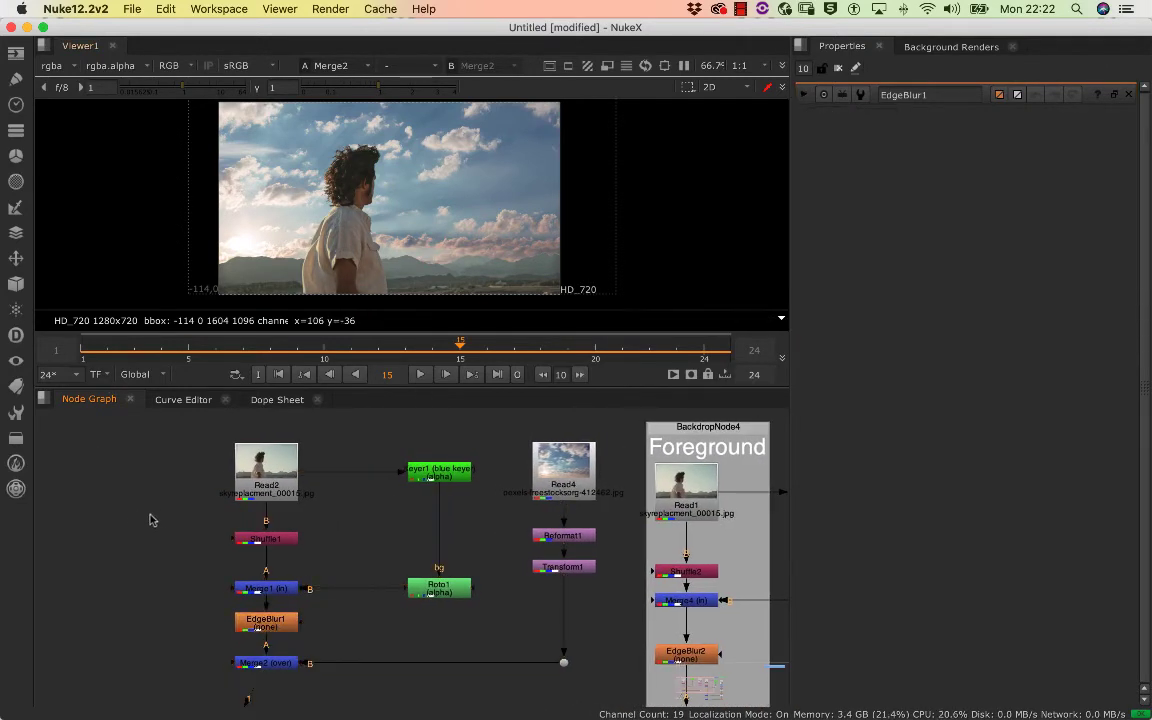
key(Tab)
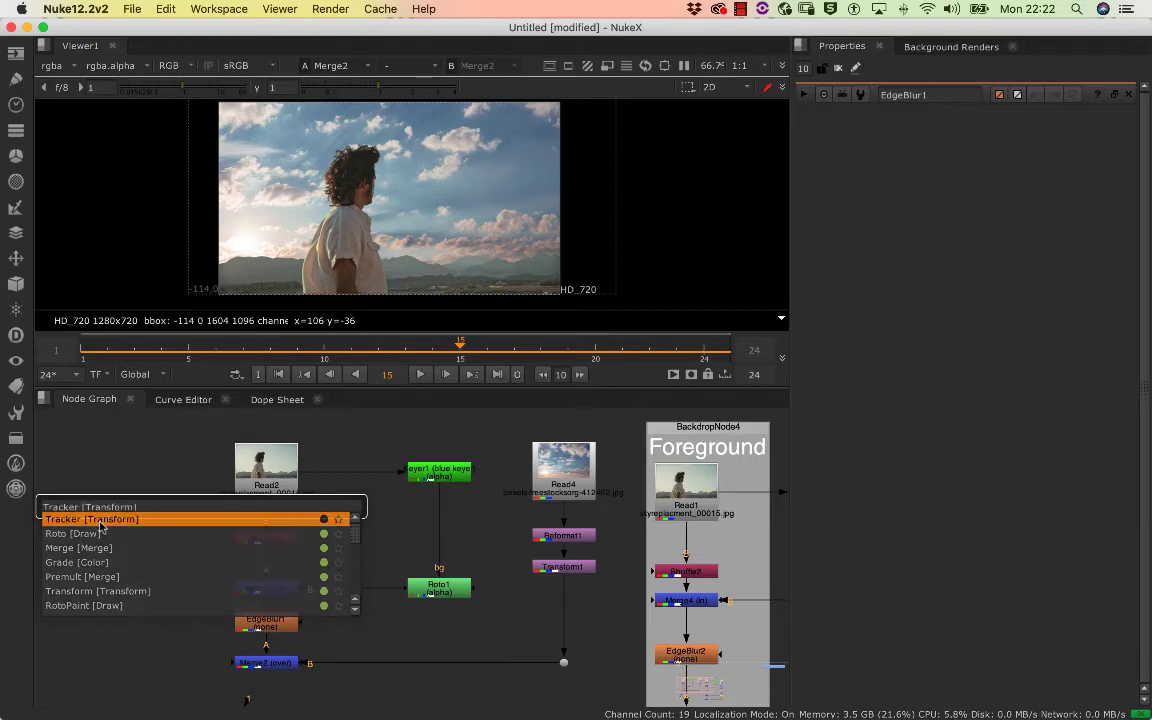
click(96, 520)
drag(132, 512, 120, 485)
Enlarge the viewer at the expense of the node graph and frame the composite around the subject
scroll(404, 190, up, 3)
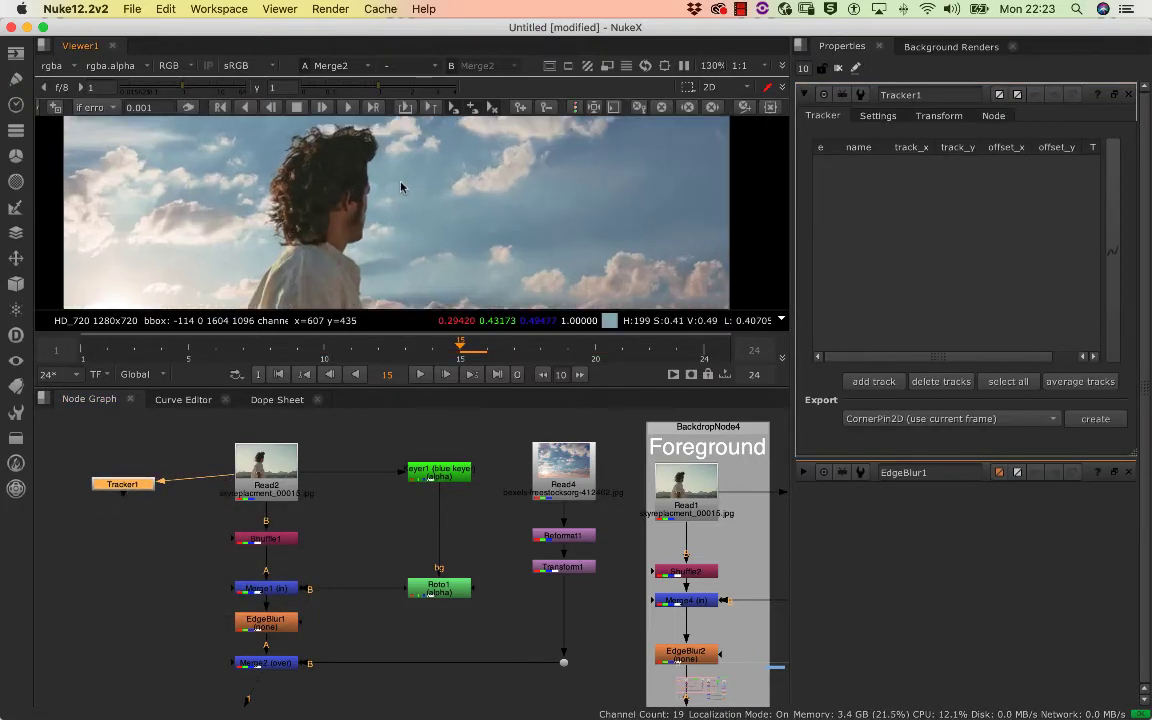
scroll(403, 205, down, 5)
scroll(402, 211, up, 4)
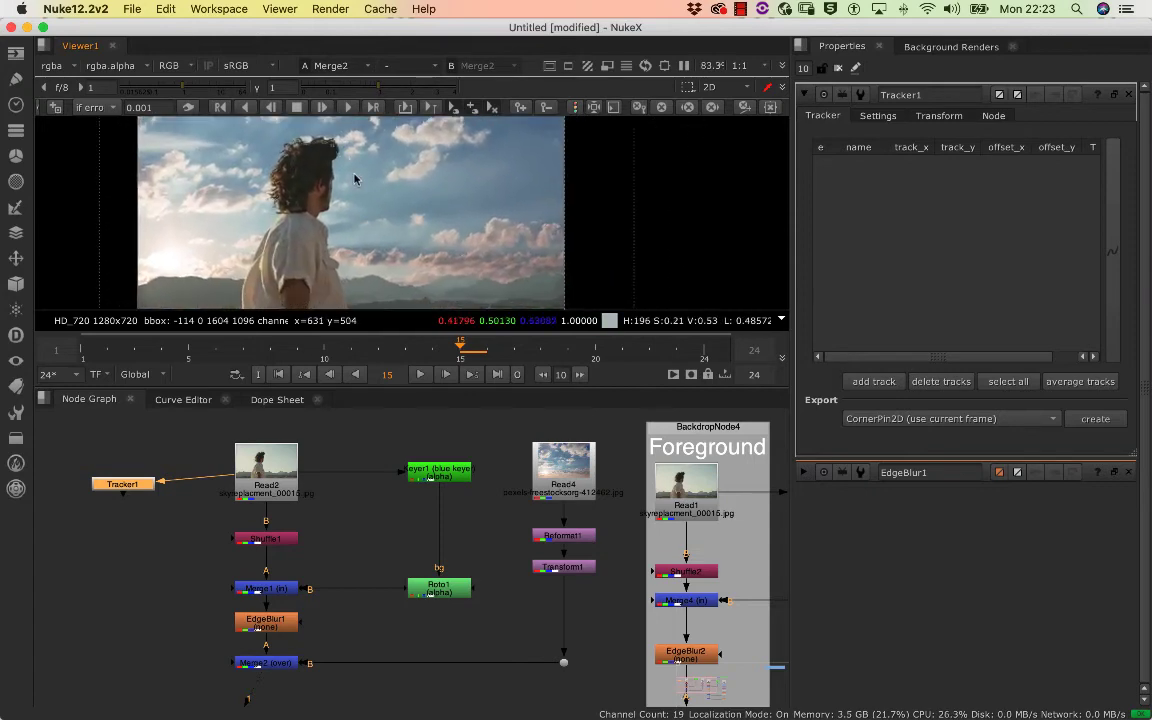
scroll(394, 188, down, 2)
scroll(400, 190, up, 2)
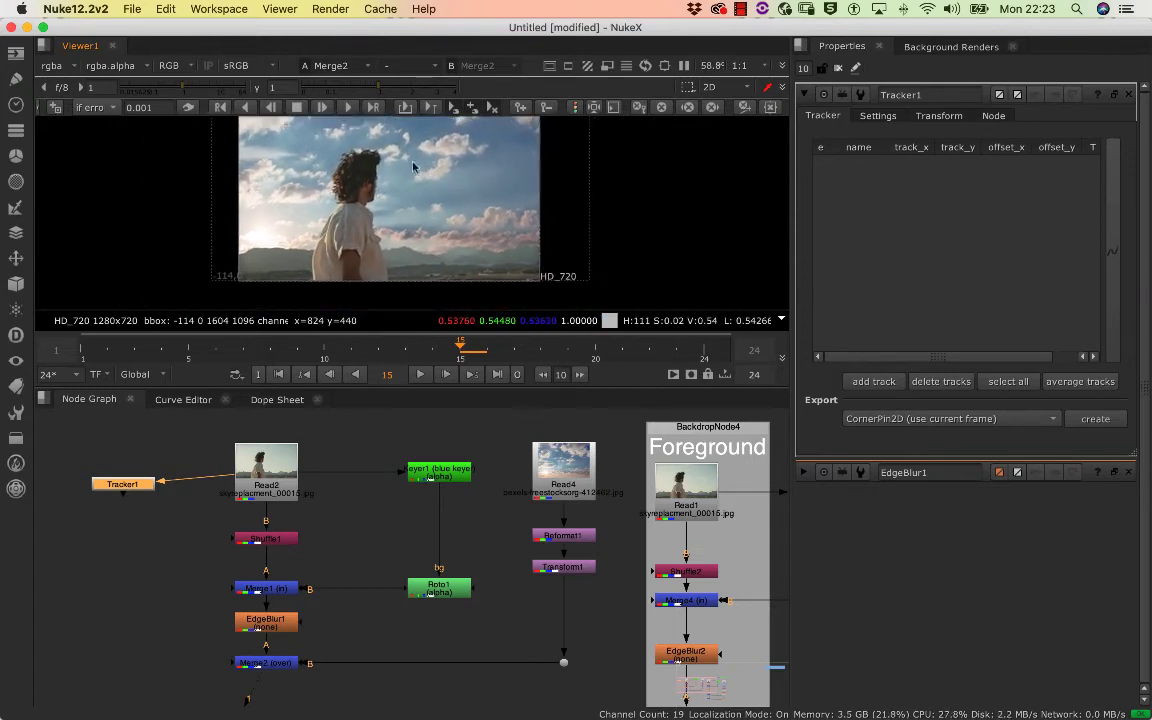
scroll(415, 260, down, 3)
drag(380, 388, 380, 555)
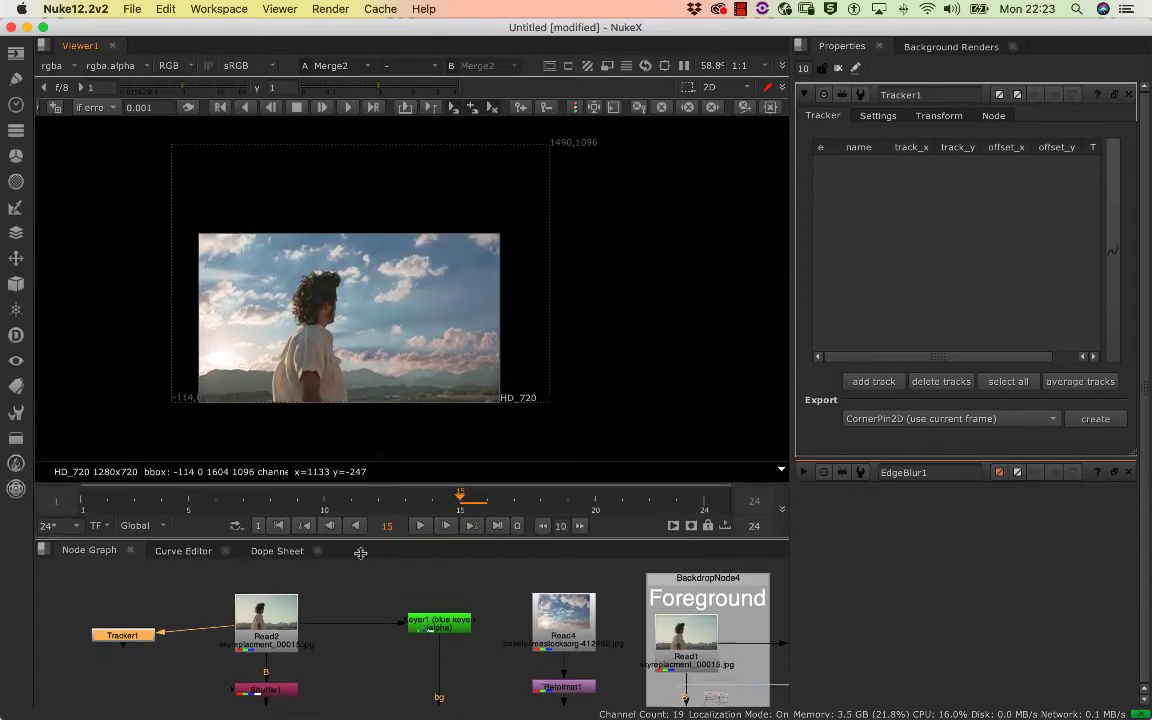
scroll(496, 284, up, 6)
drag(496, 284, 450, 185)
Open Read2's settings, and set the viewer gain to 1.3 and gamma to 0.58 to examine the mountains and foreground detail
double_click(276, 654)
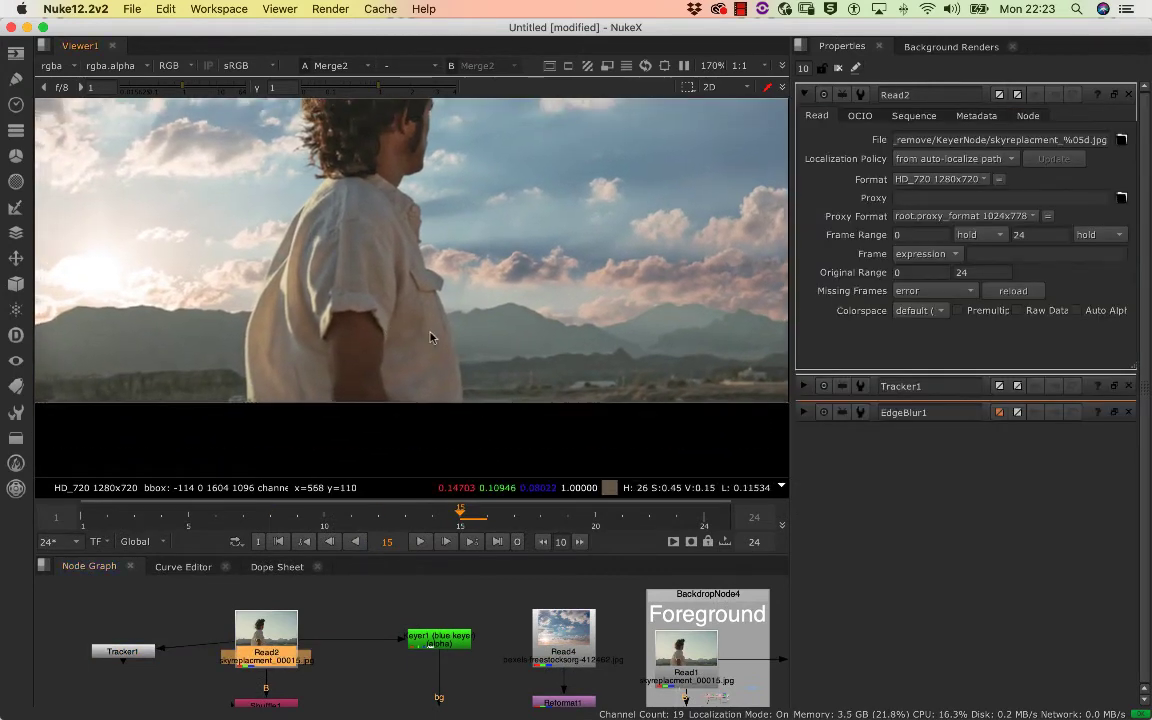
scroll(370, 360, down, 4)
scroll(335, 307, up, 2)
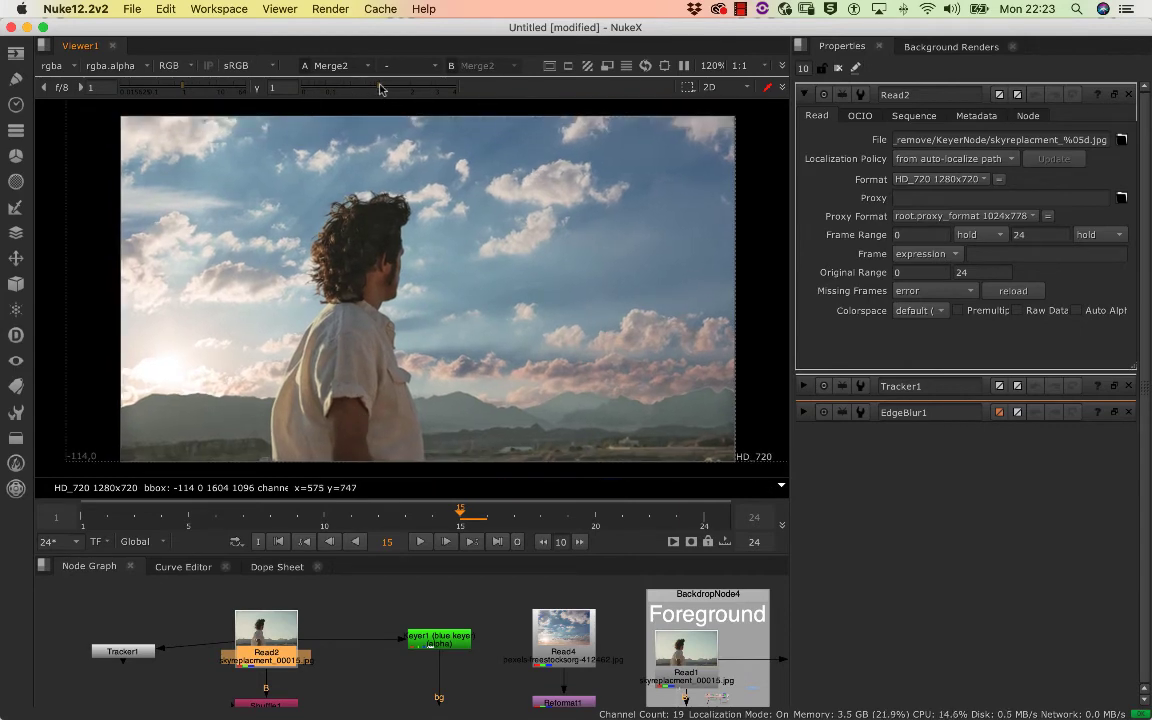
mouse_move(380, 90)
mouse_down()
mouse_move(398, 90)
mouse_move(360, 92)
mouse_up()
mouse_move(176, 90)
mouse_down()
mouse_move(165, 91)
mouse_move(197, 92)
mouse_move(168, 92)
mouse_move(181, 92)
mouse_up()
scroll(414, 252, up, 6)
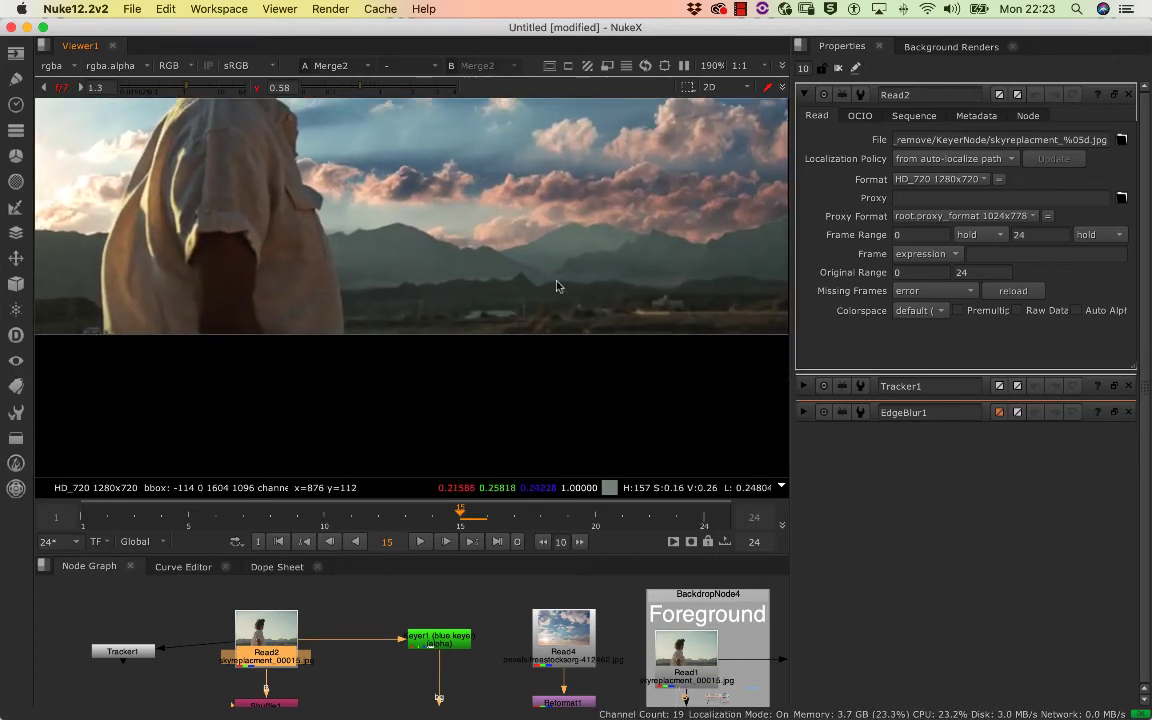
Set the viewer gain to 3.2 and gamma to 0.54, and examine the buildings below the mountains for a trackable feature
scroll(680, 285, up, 7)
drag(386, 90, 361, 90)
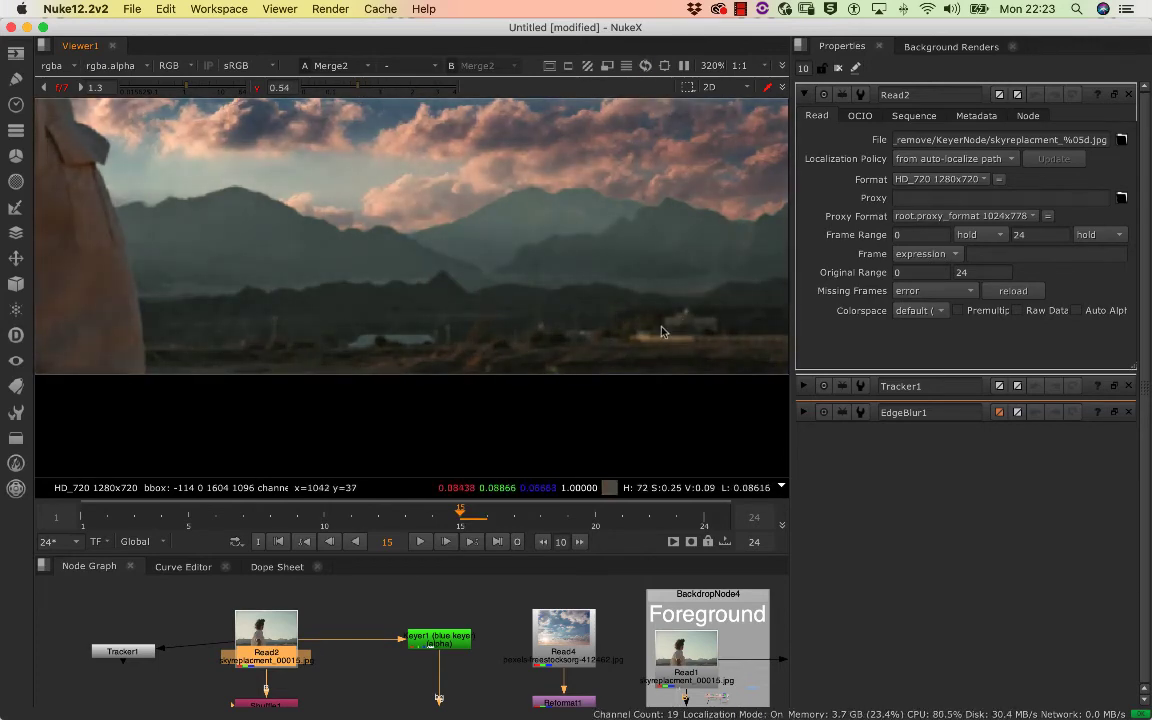
drag(193, 90, 199, 90)
scroll(675, 332, up, 5)
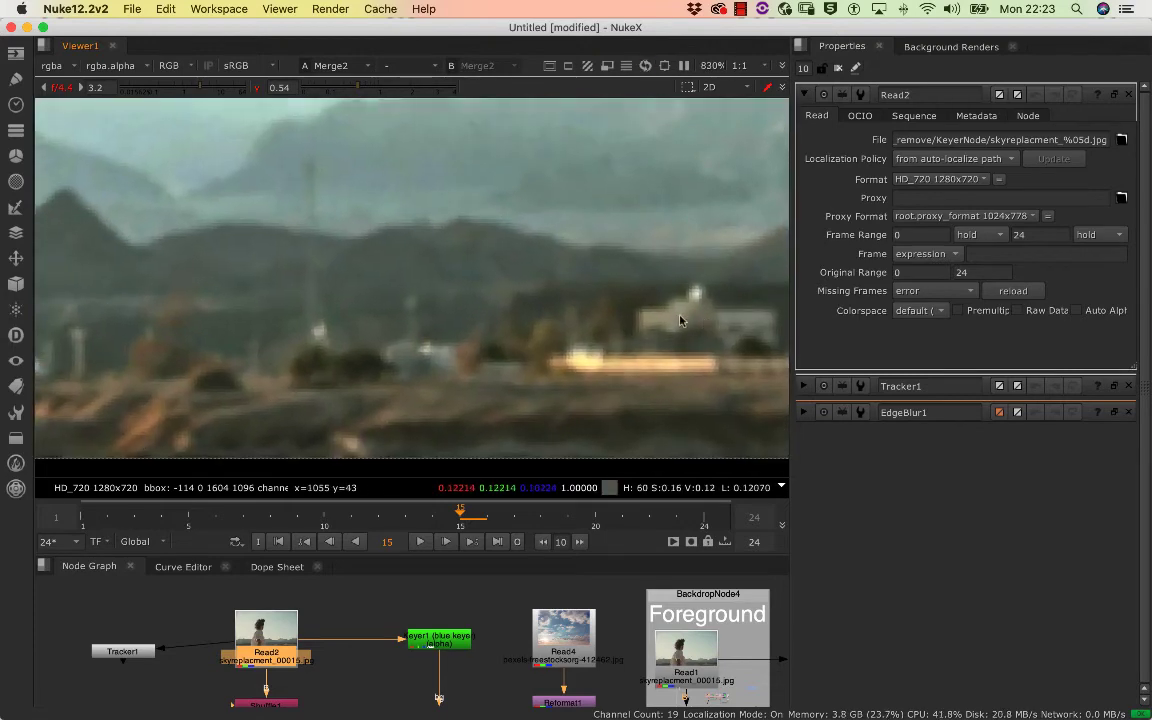
scroll(620, 350, up, 3)
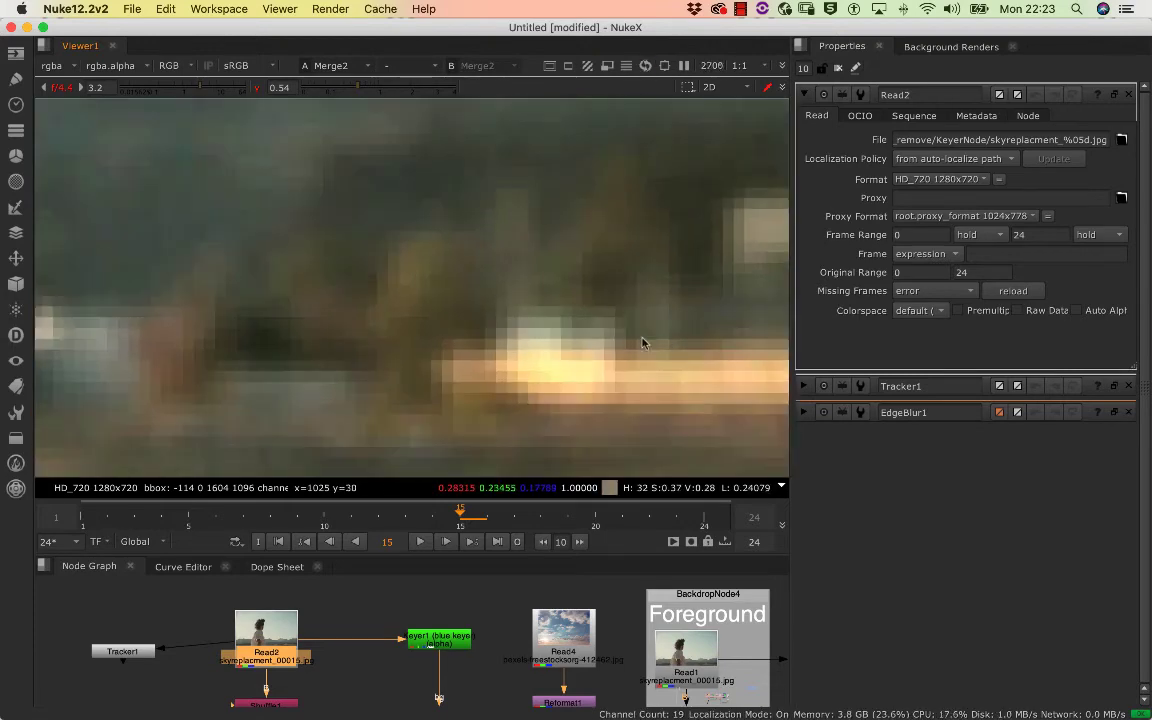
scroll(540, 360, down, 5)
scroll(560, 375, down, 4)
scroll(576, 373, up, 3)
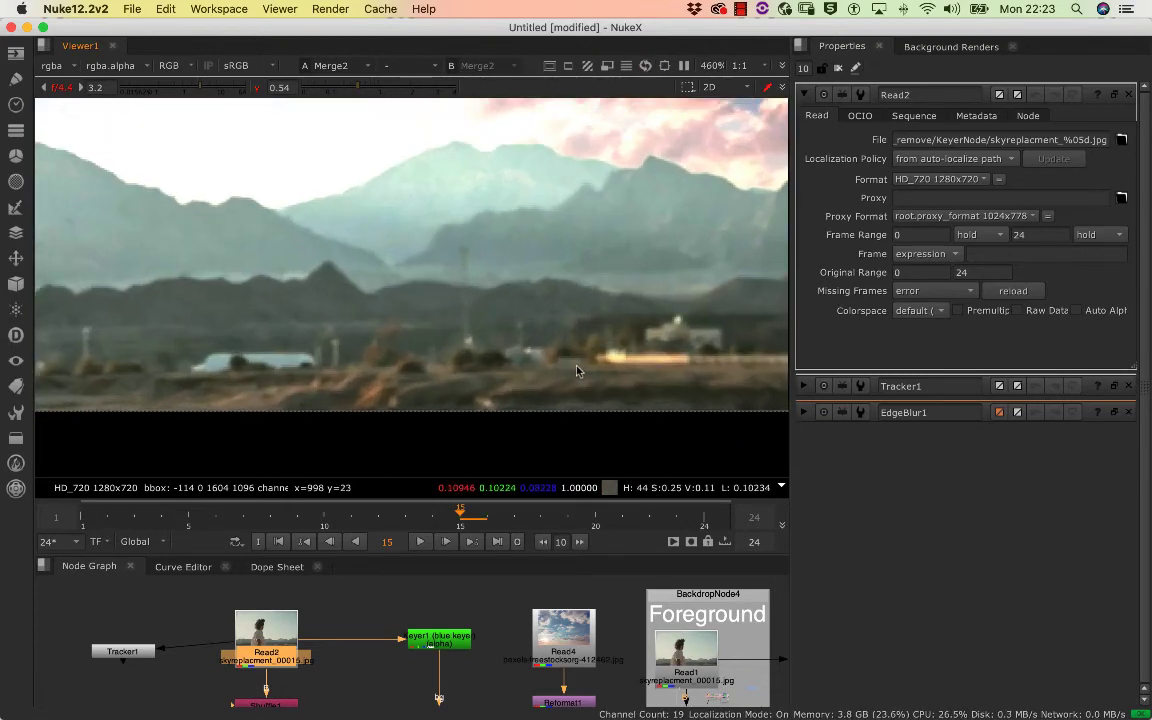
scroll(578, 373, down, 2)
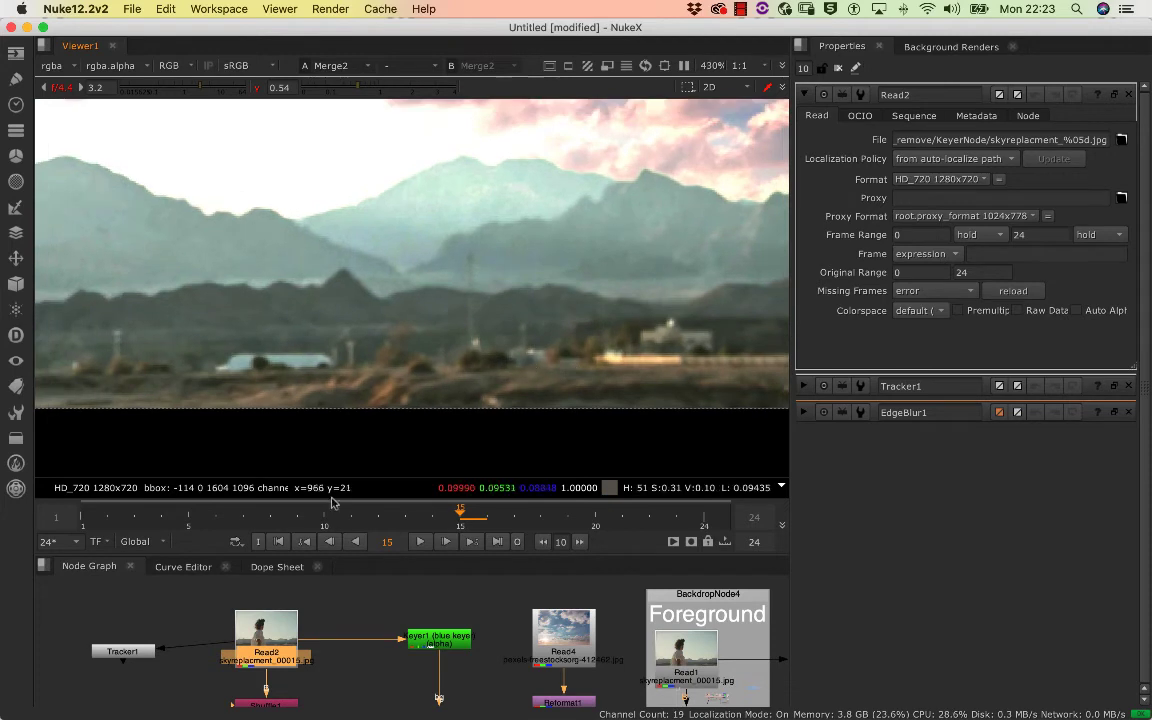
Clear the open node settings, go to frame 1, and add a track in Tracker1 placed on the bright spot of the lit building
click(839, 69)
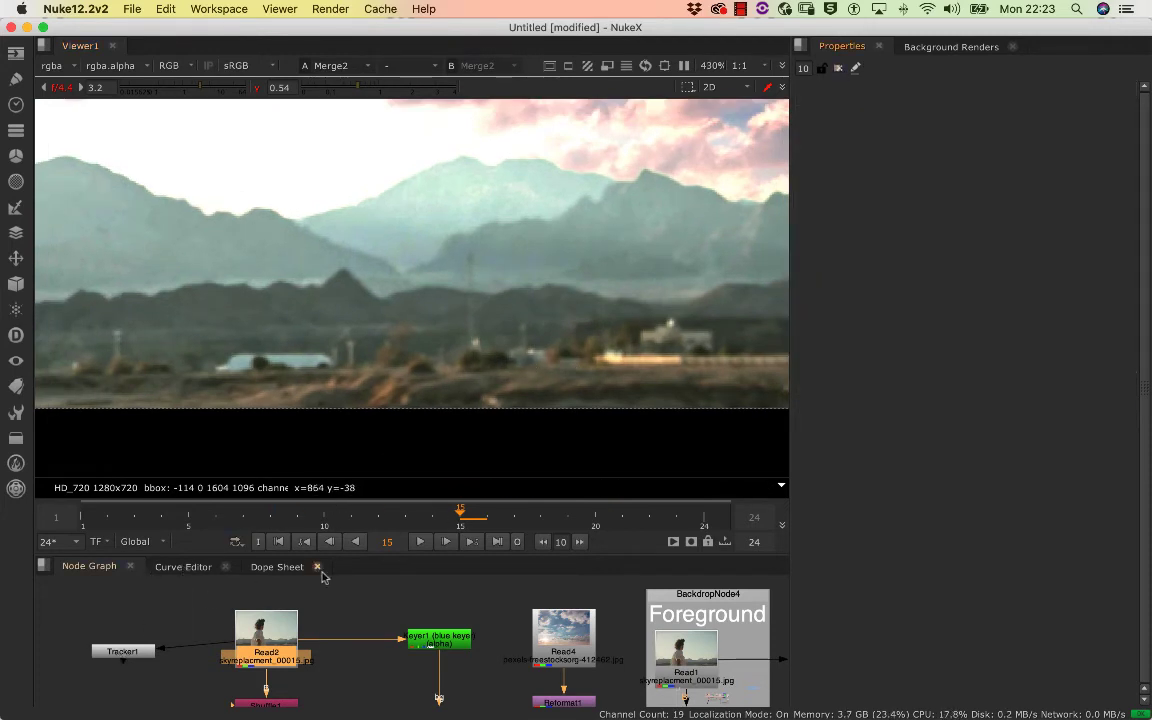
click(280, 542)
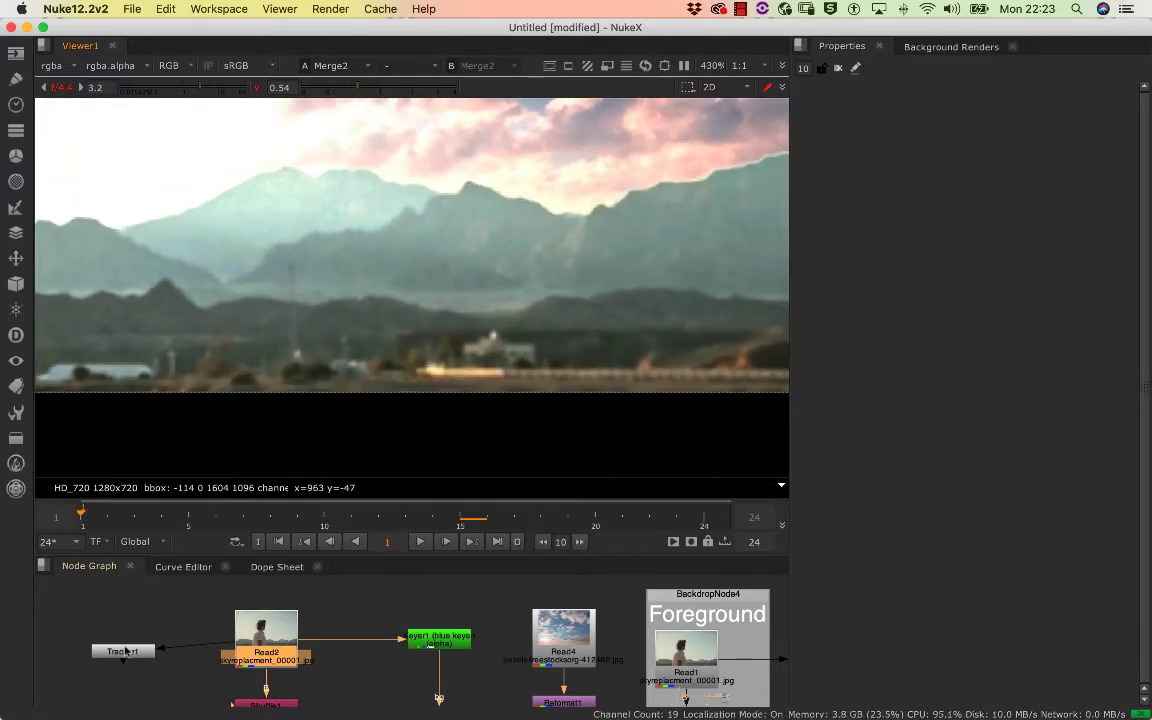
double_click(123, 652)
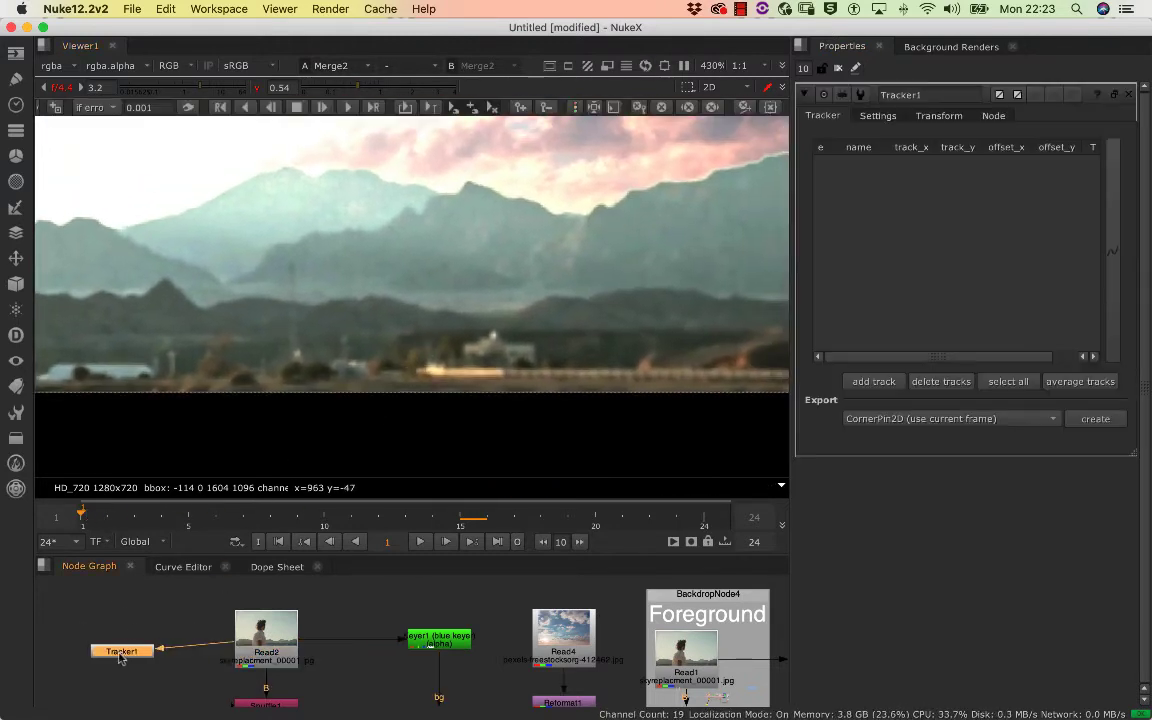
click(874, 381)
scroll(530, 290, down, 2)
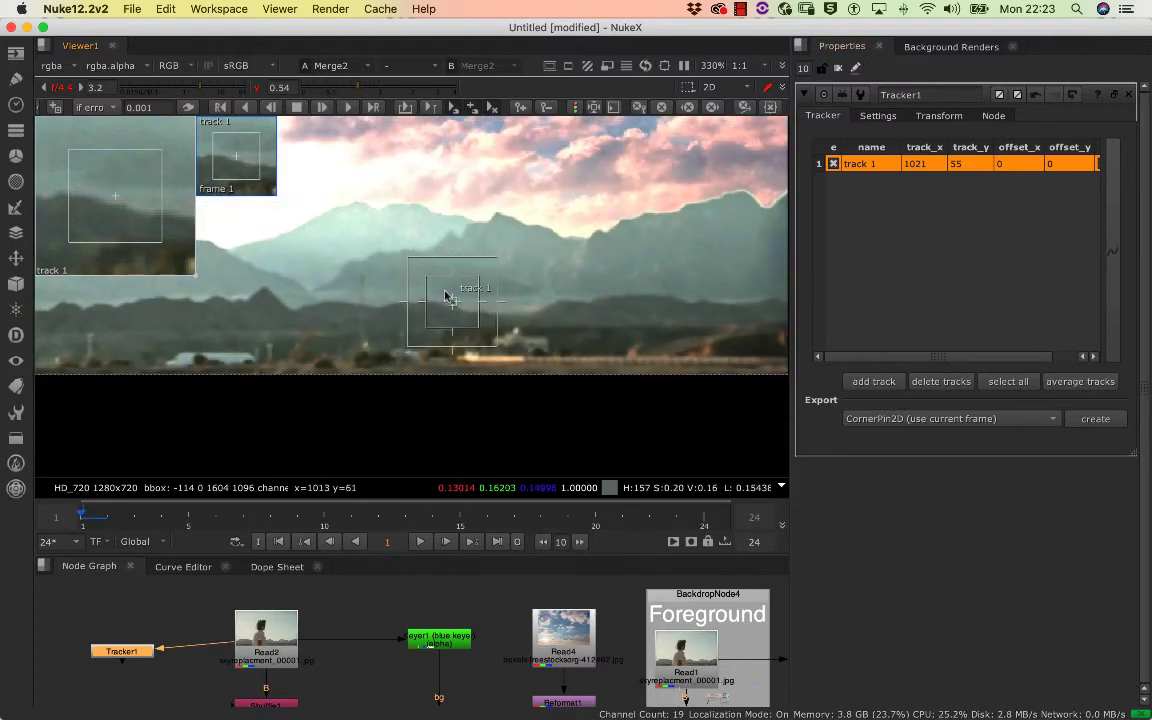
drag(445, 295, 479, 362)
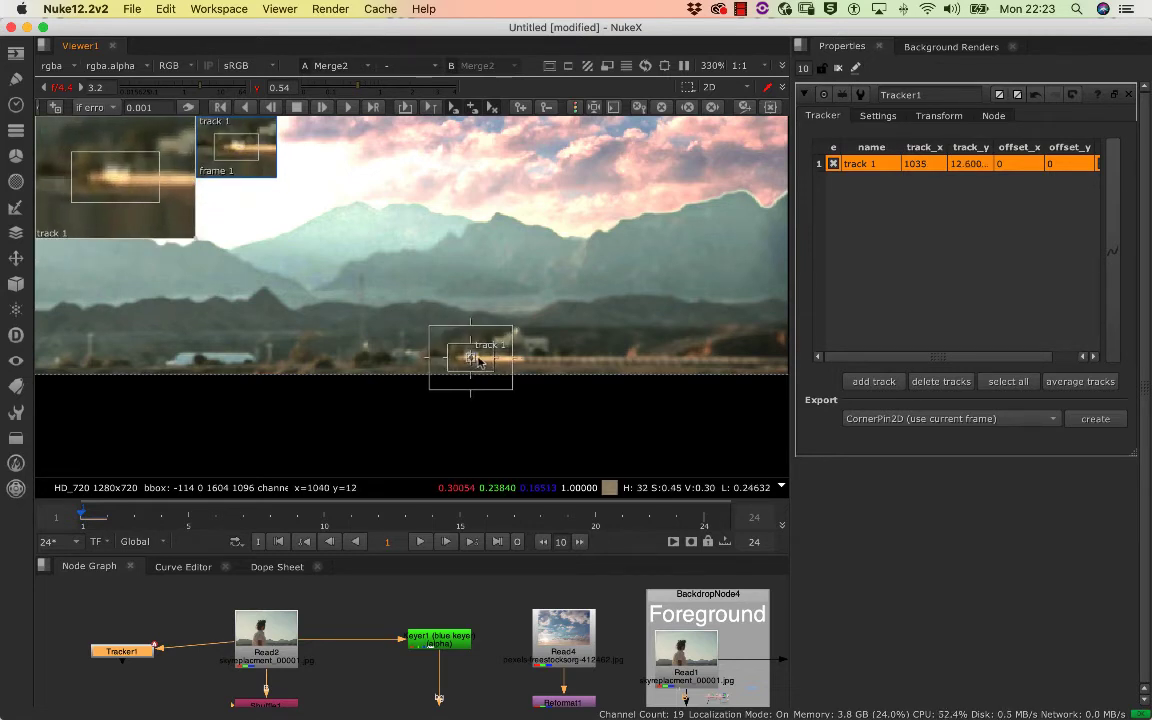
Track the building point forward through the clip and scrub the timeline to check that it stays locked on the feature
click(323, 108)
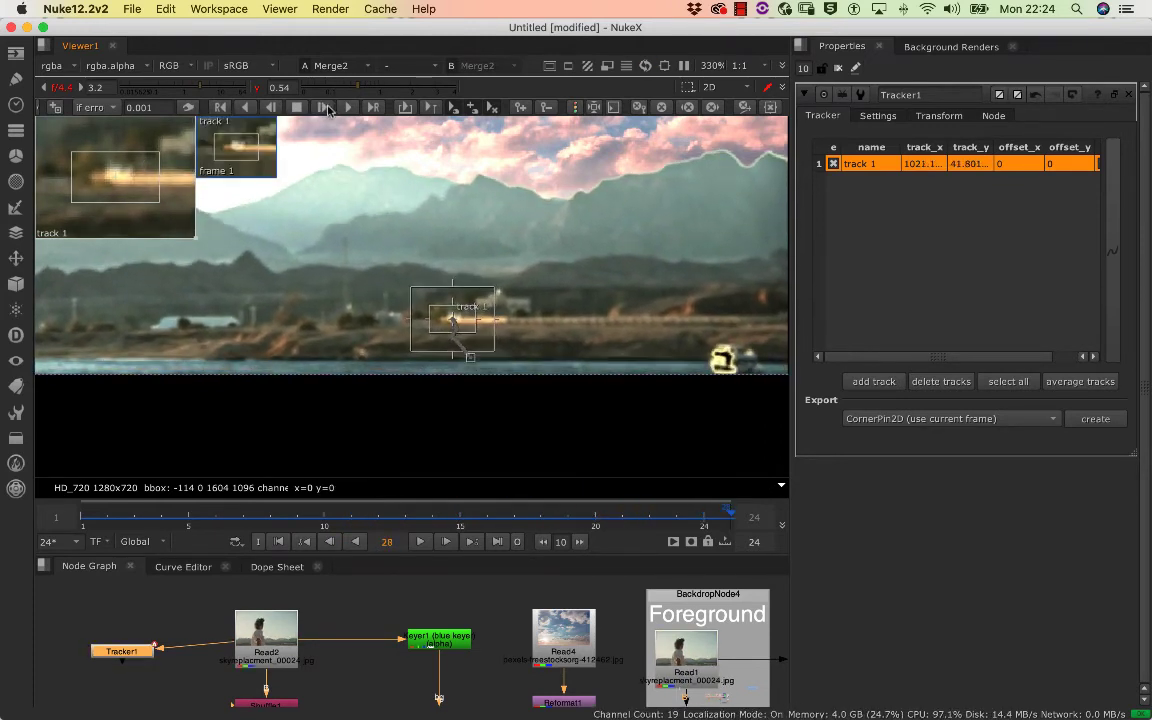
click(650, 517)
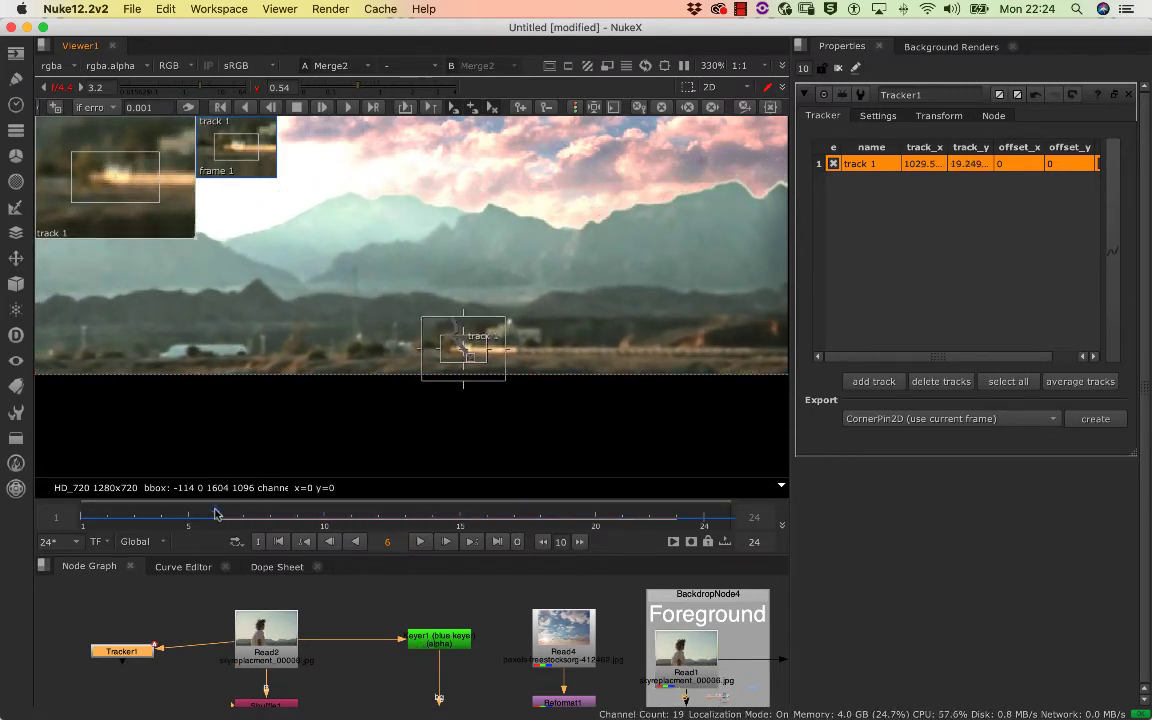
drag(216, 514, 414, 516)
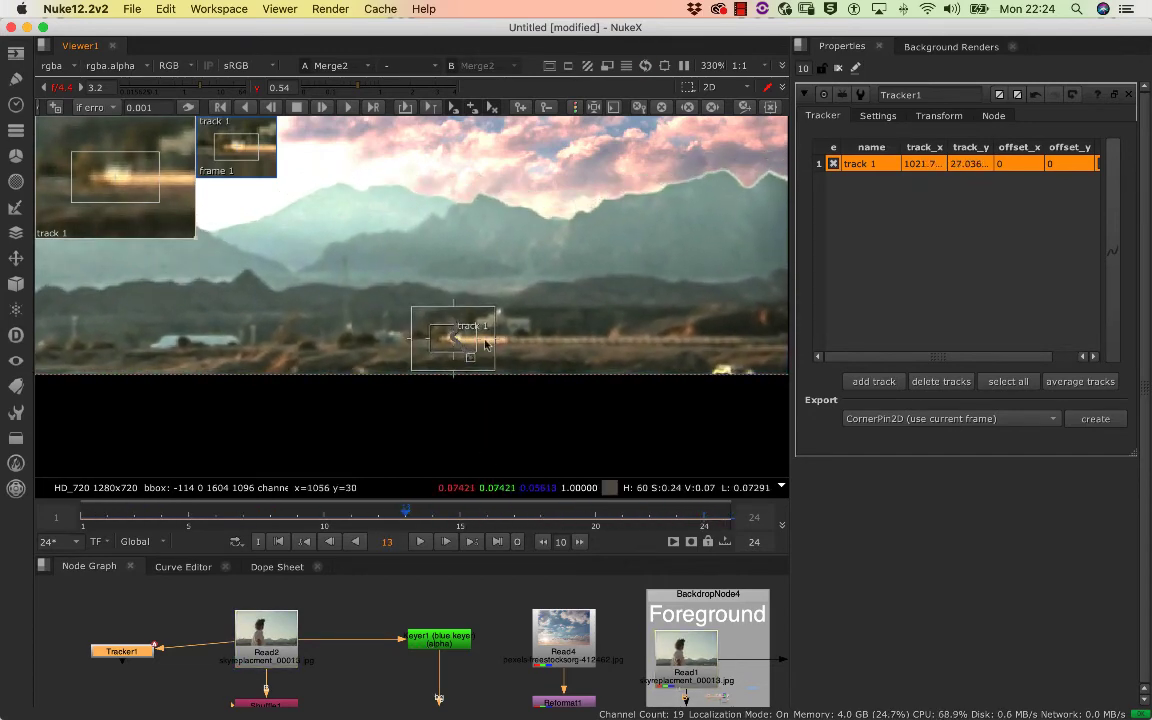
scroll(485, 345, up, 10)
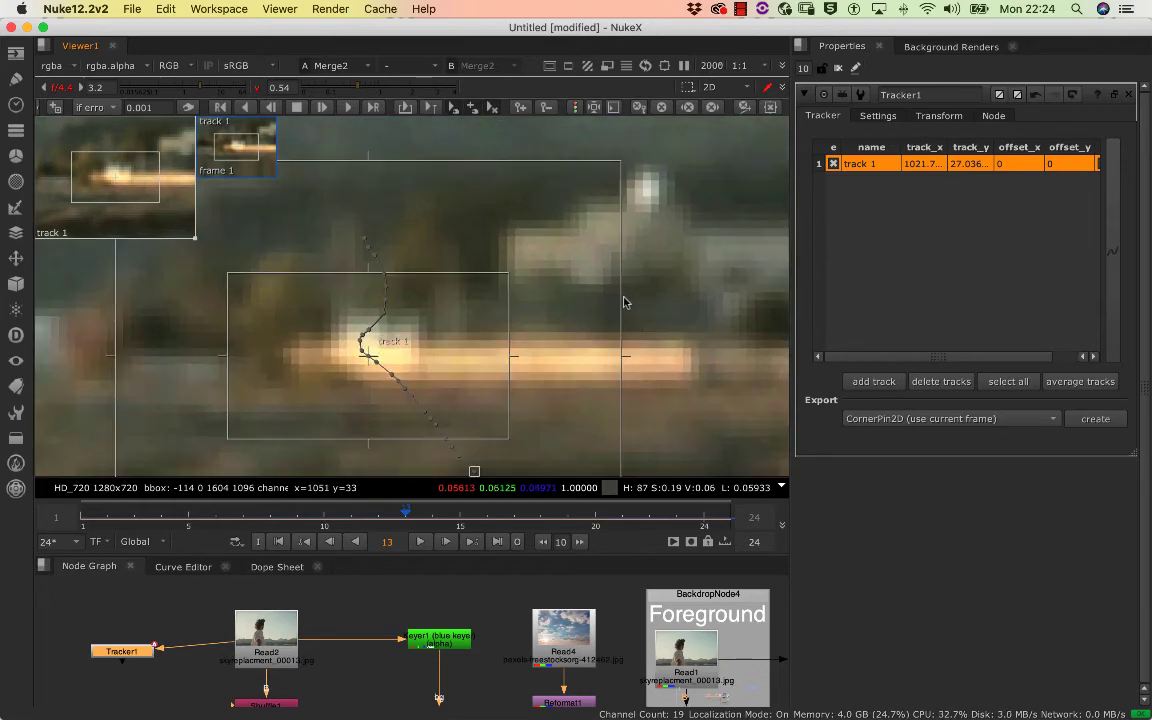
scroll(618, 304, down, 3)
drag(472, 514, 350, 517)
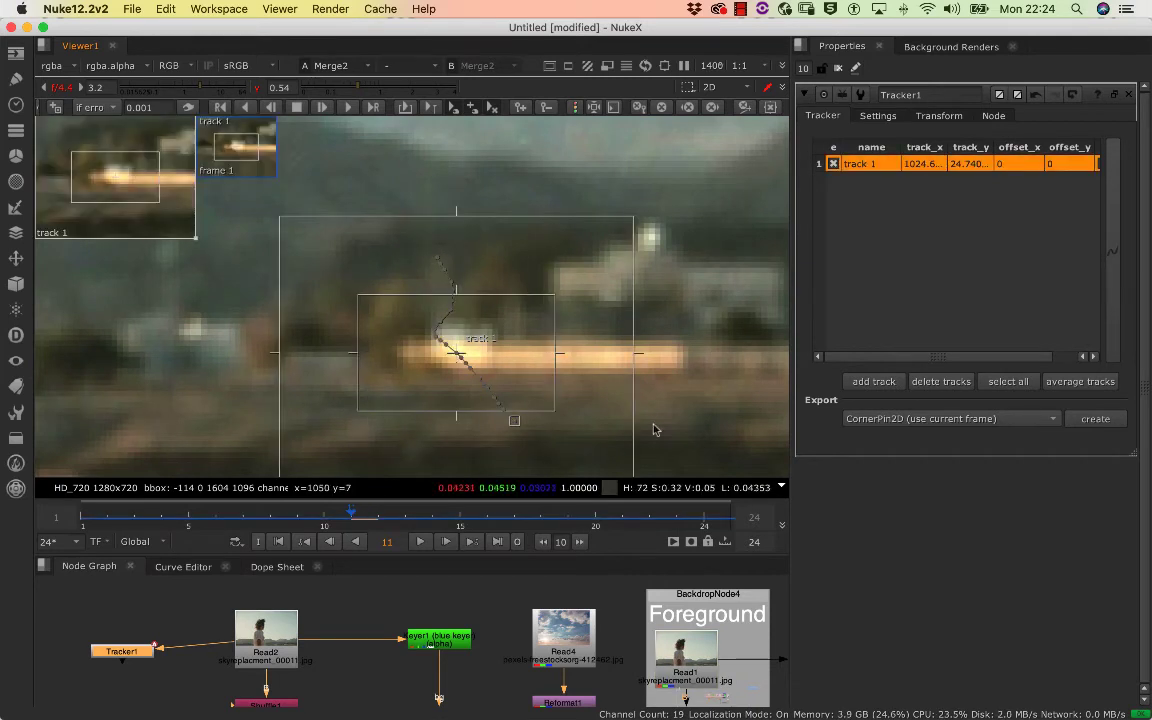
Set Tracker1's translate smoothing to 1, comparing the smoothed motion path with a smoothing value of 0
click(940, 116)
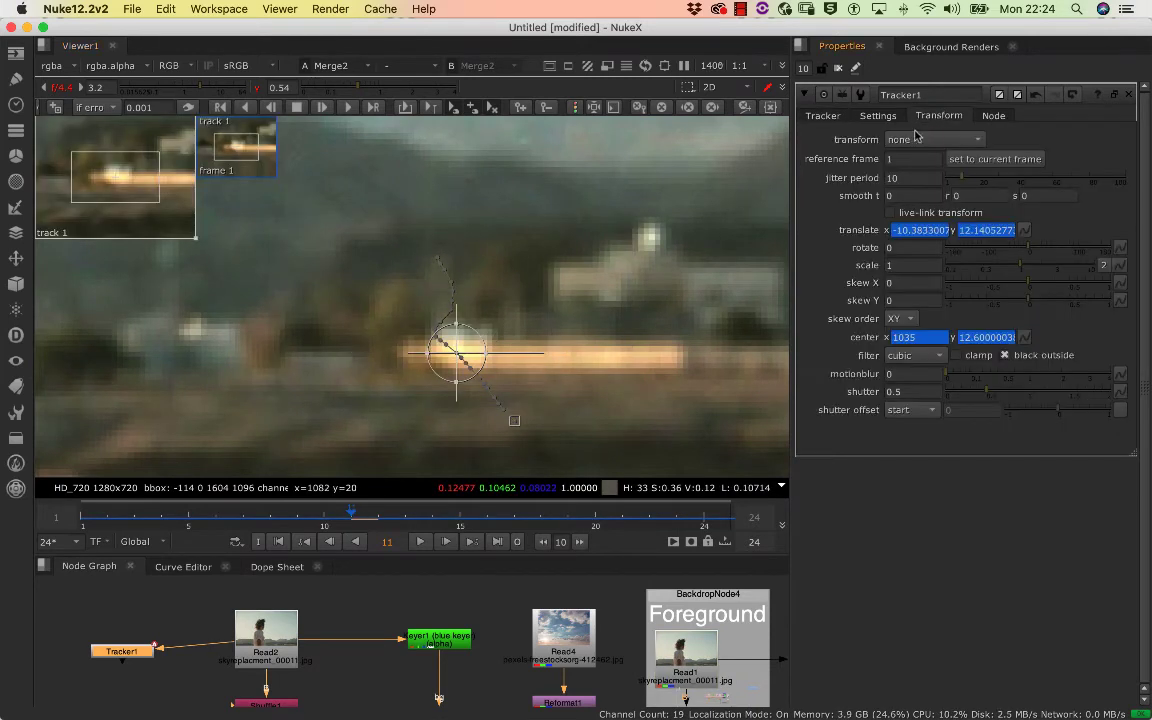
click(886, 120)
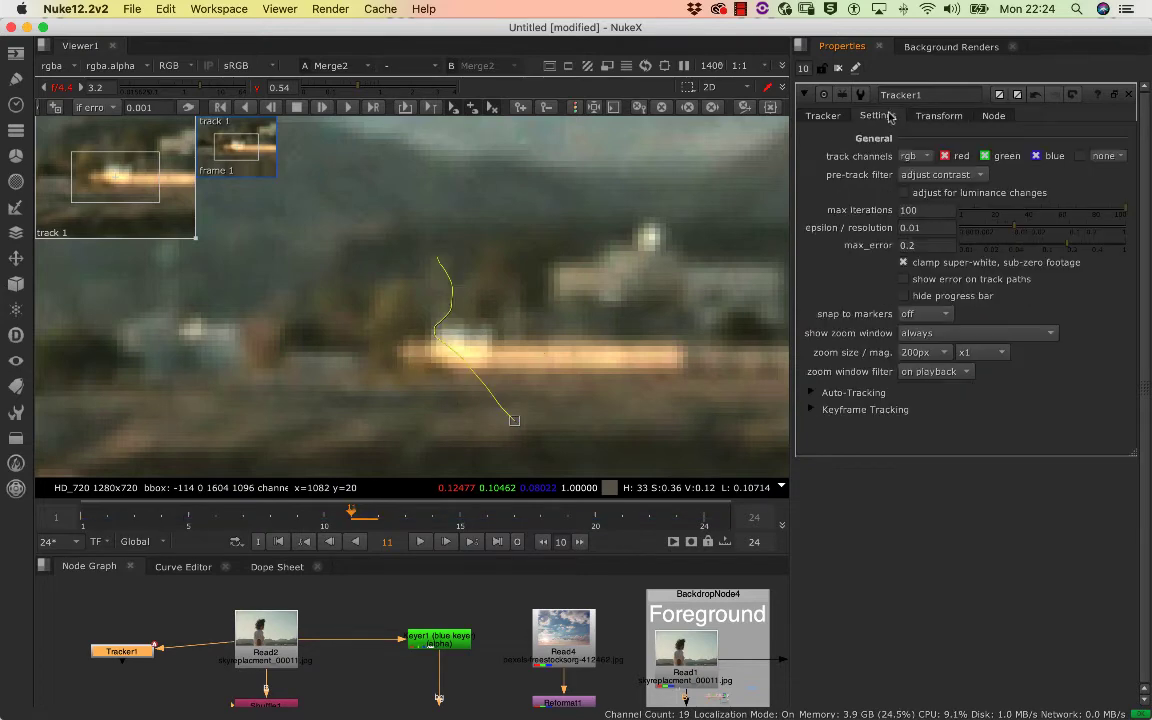
click(934, 118)
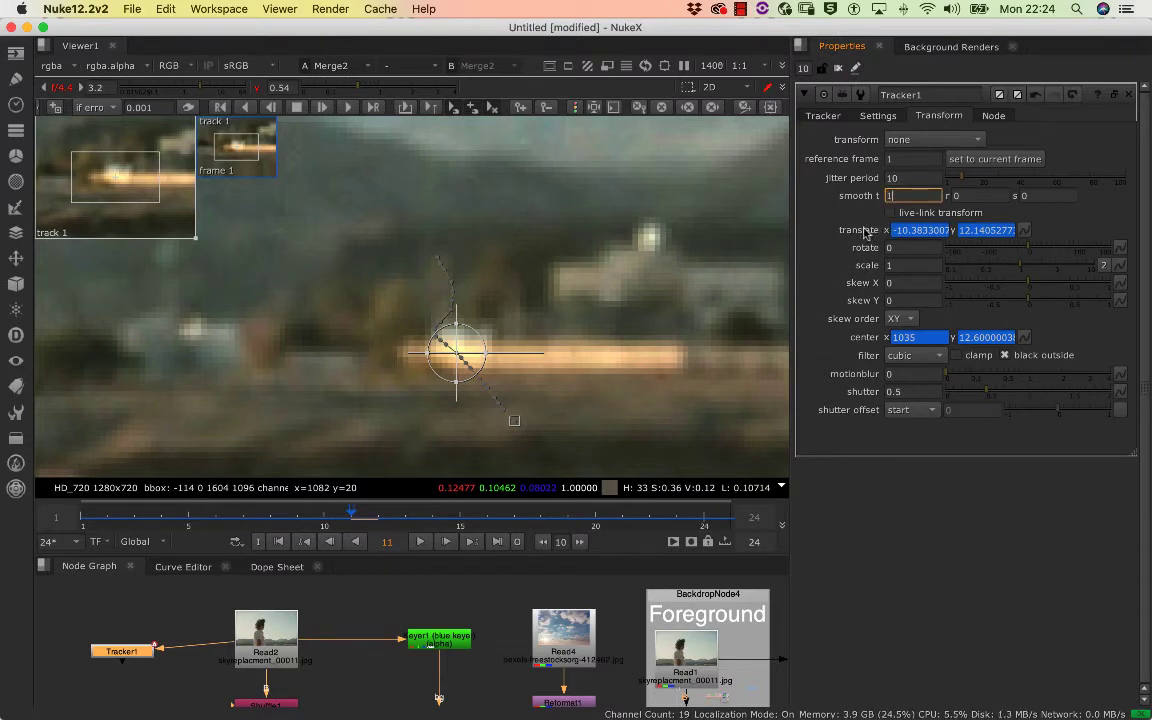
key(Return)
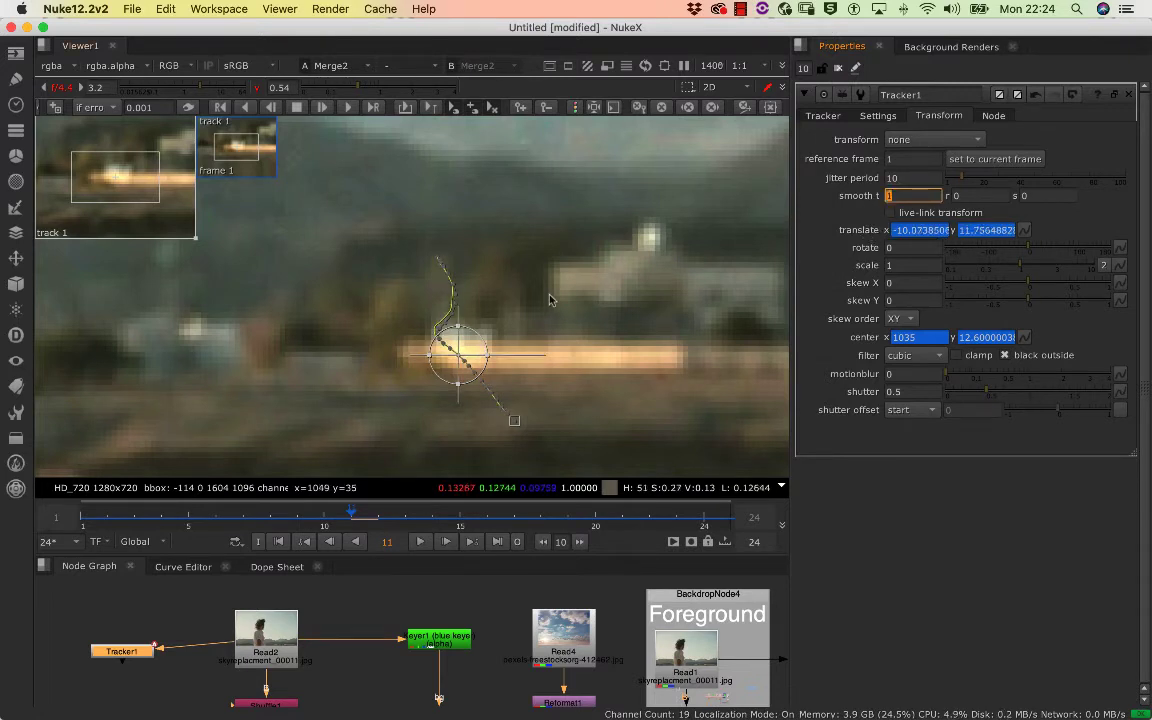
scroll(549, 299, up, 8)
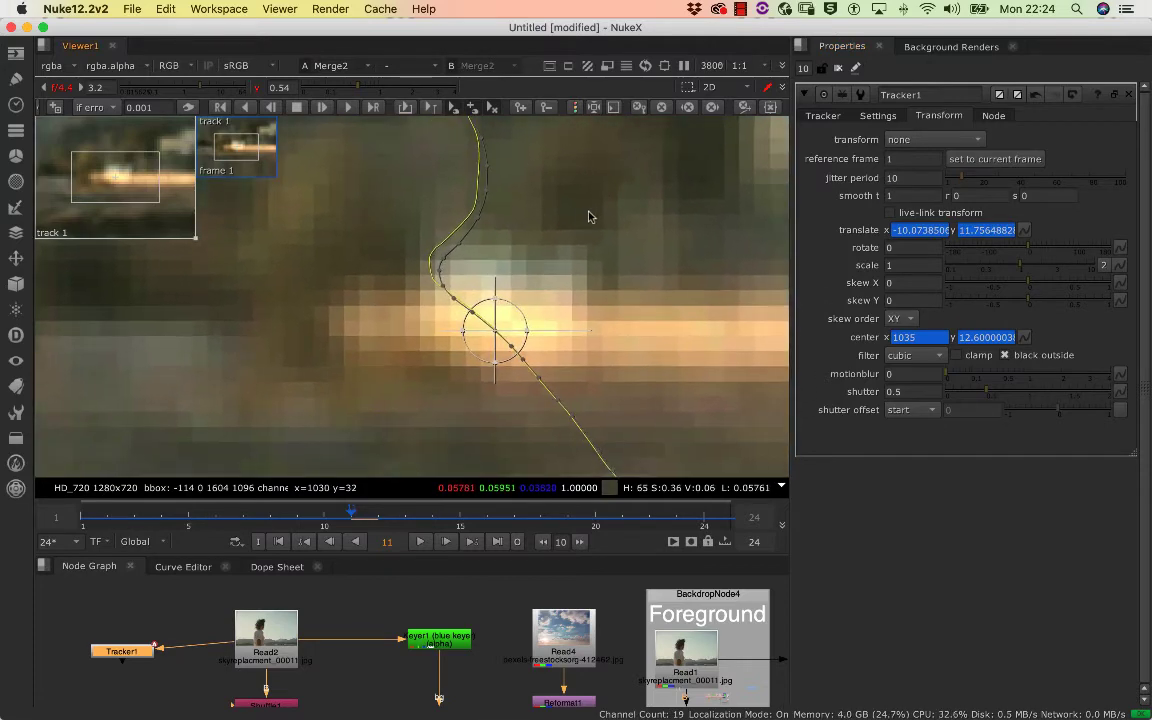
drag(589, 217, 518, 163)
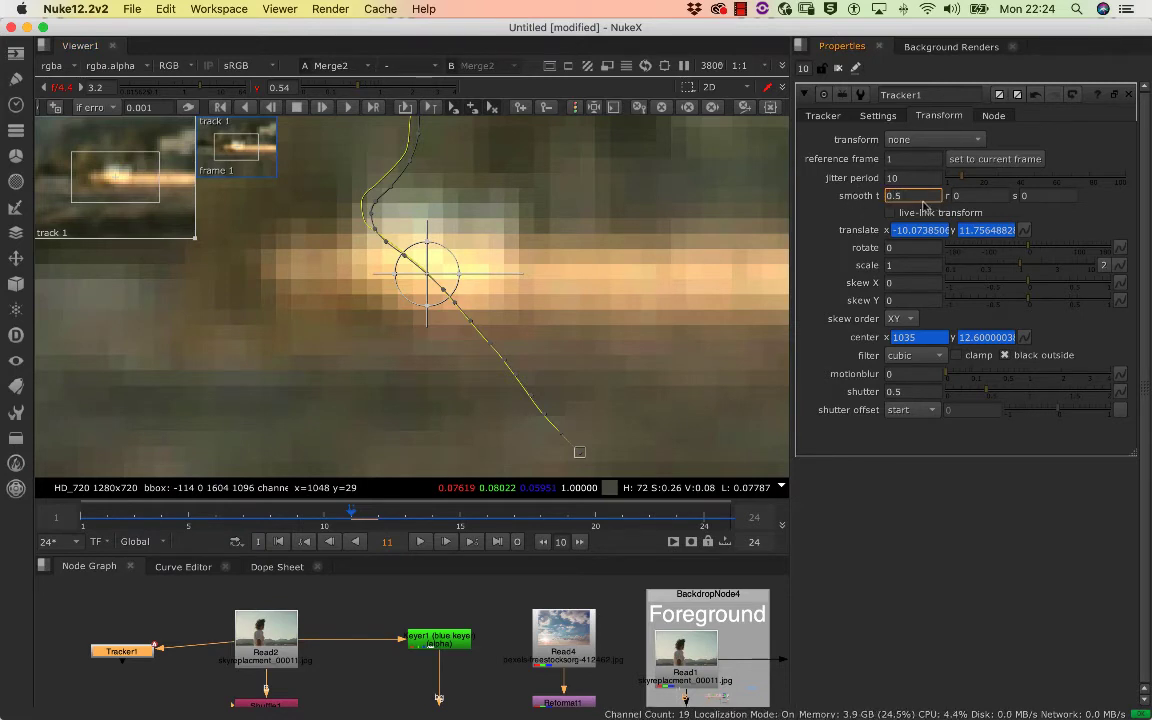
text(0)
key(Return)
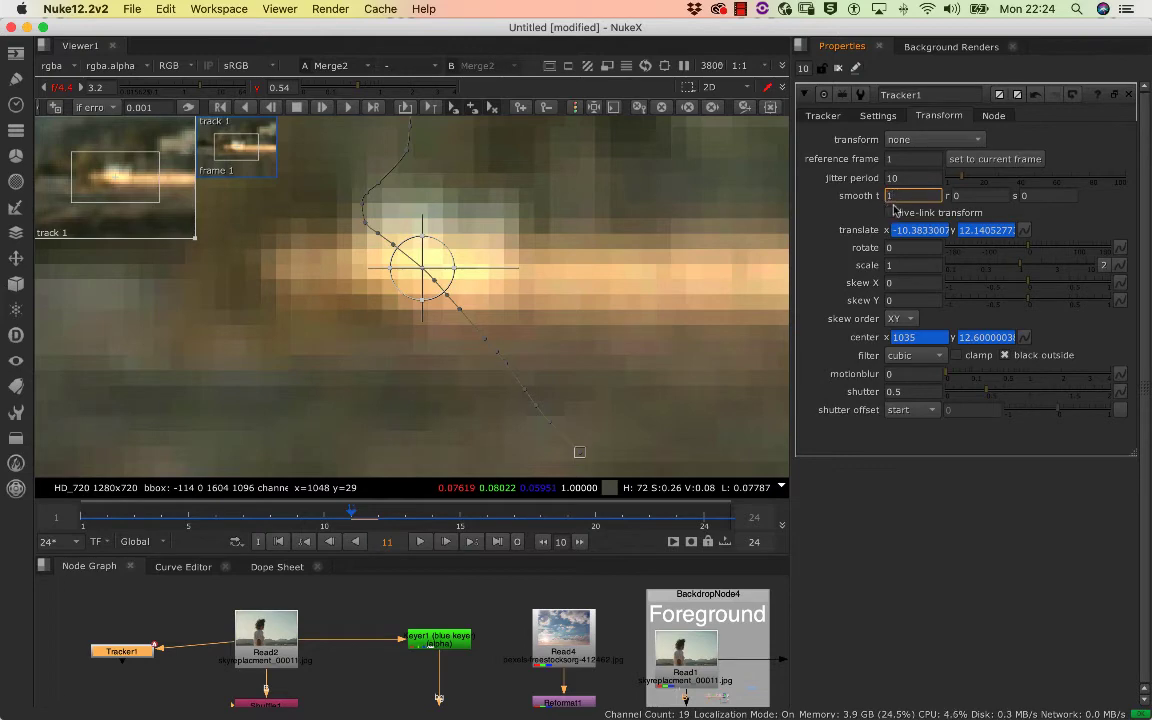
key(Return)
Scrub through the clip to check the smoothed motion path against the bright building, and return the playhead to frame 1
drag(465, 261, 502, 325)
scroll(446, 290, down, 3)
click(494, 511)
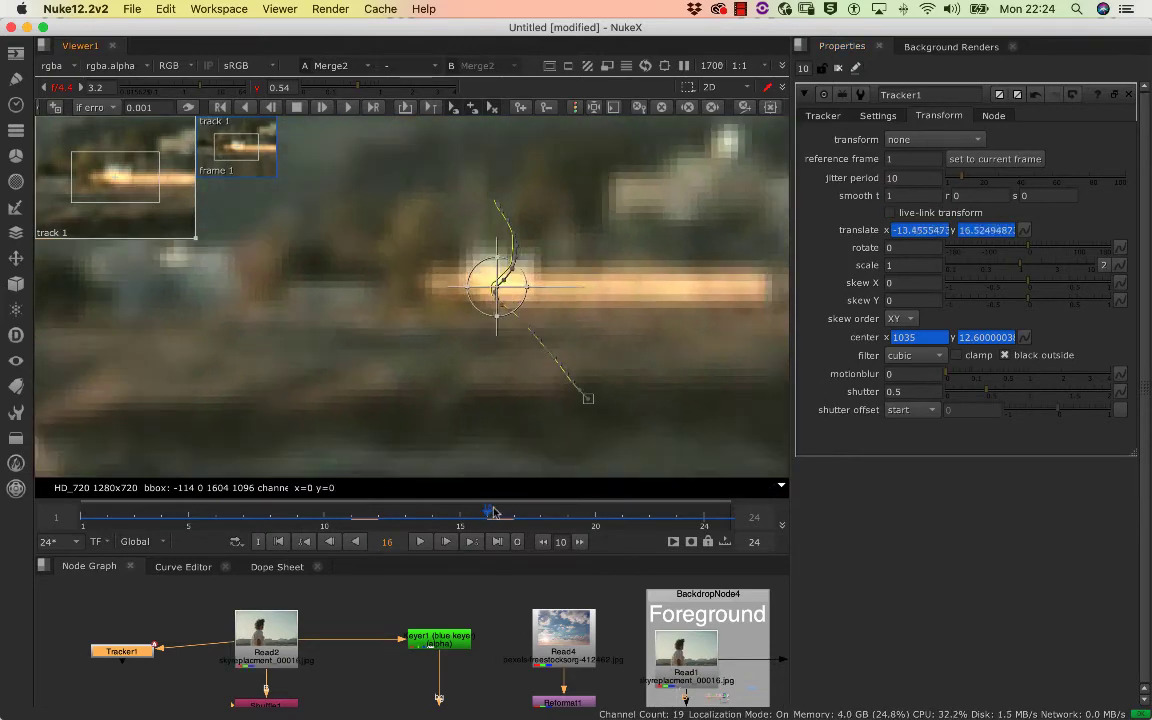
drag(494, 511, 80, 512)
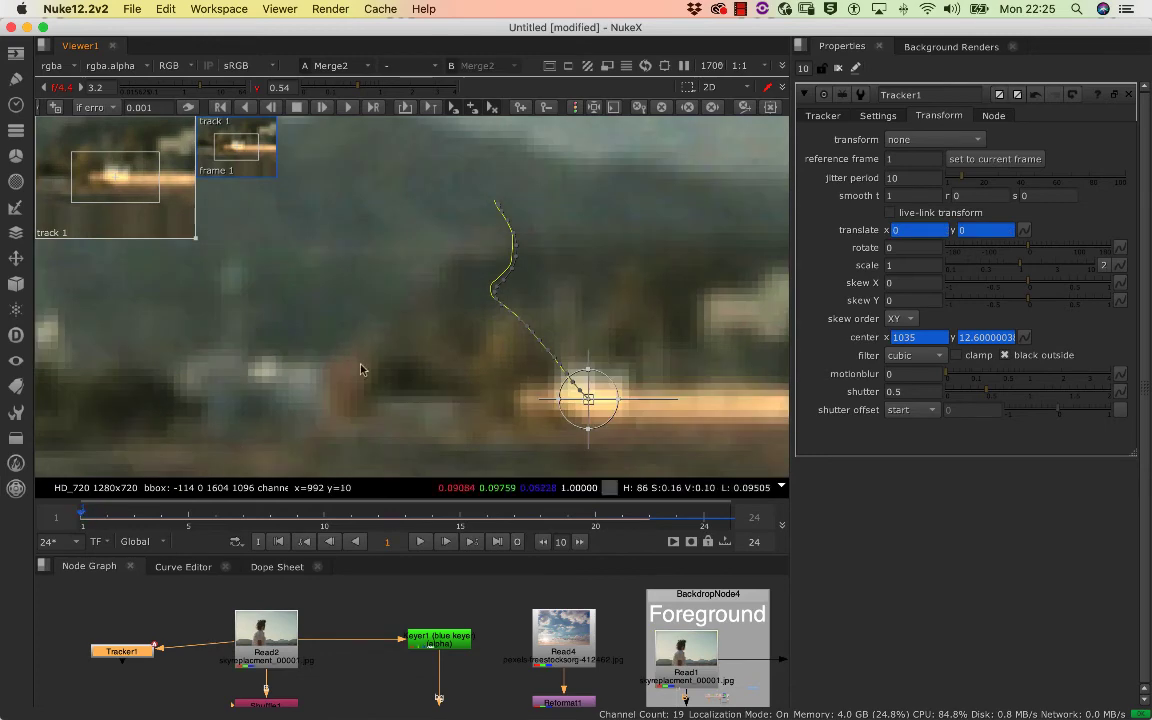
Examine the mountain and rocky ridge on the far side of the subject for a second trackable feature
scroll(362, 370, down, 8)
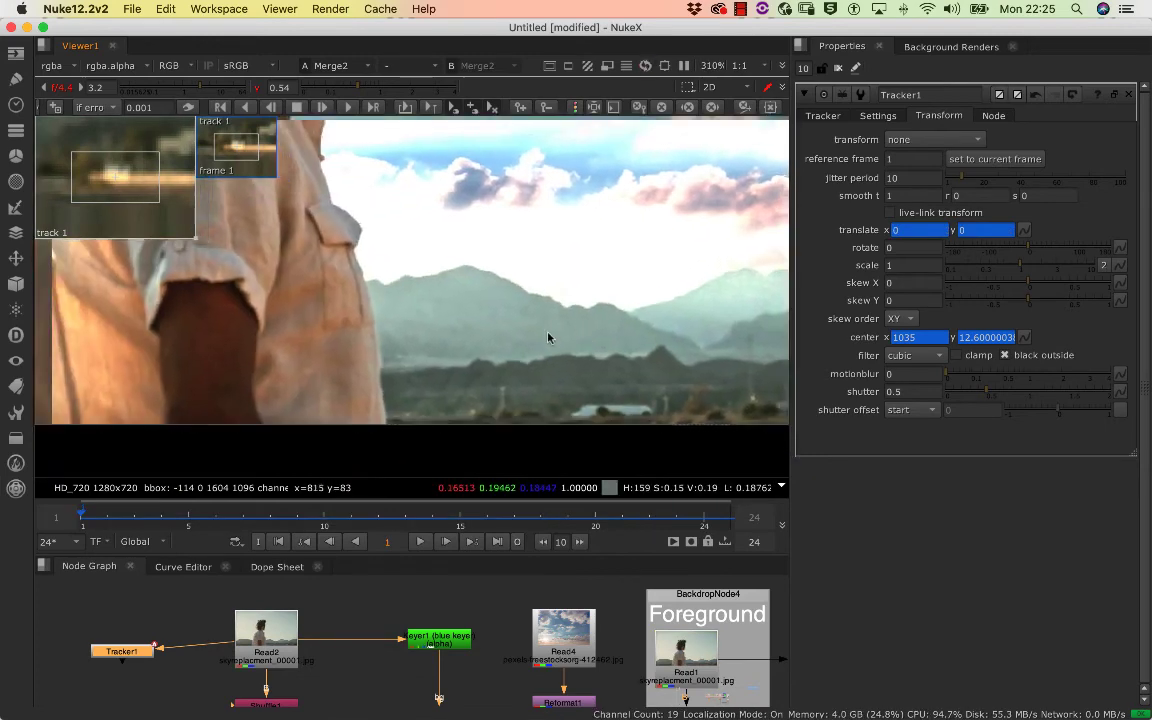
scroll(548, 338, down, 3)
scroll(470, 330, up, 4)
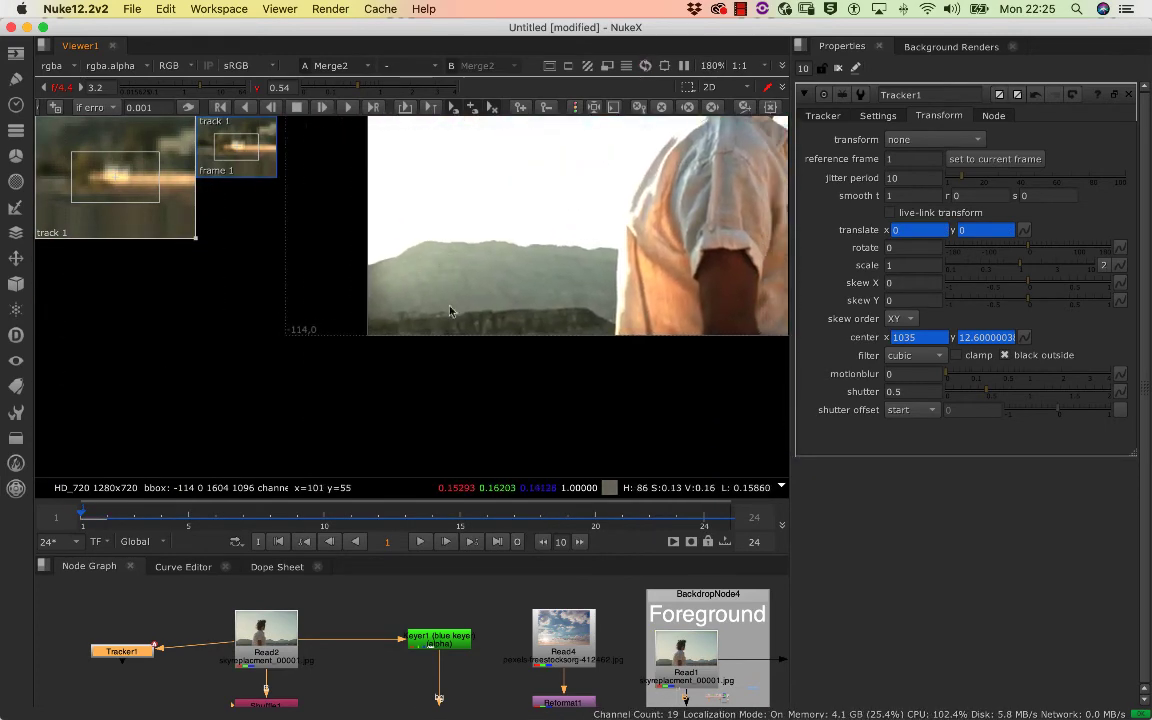
scroll(470, 305, up, 4)
scroll(530, 298, down, 3)
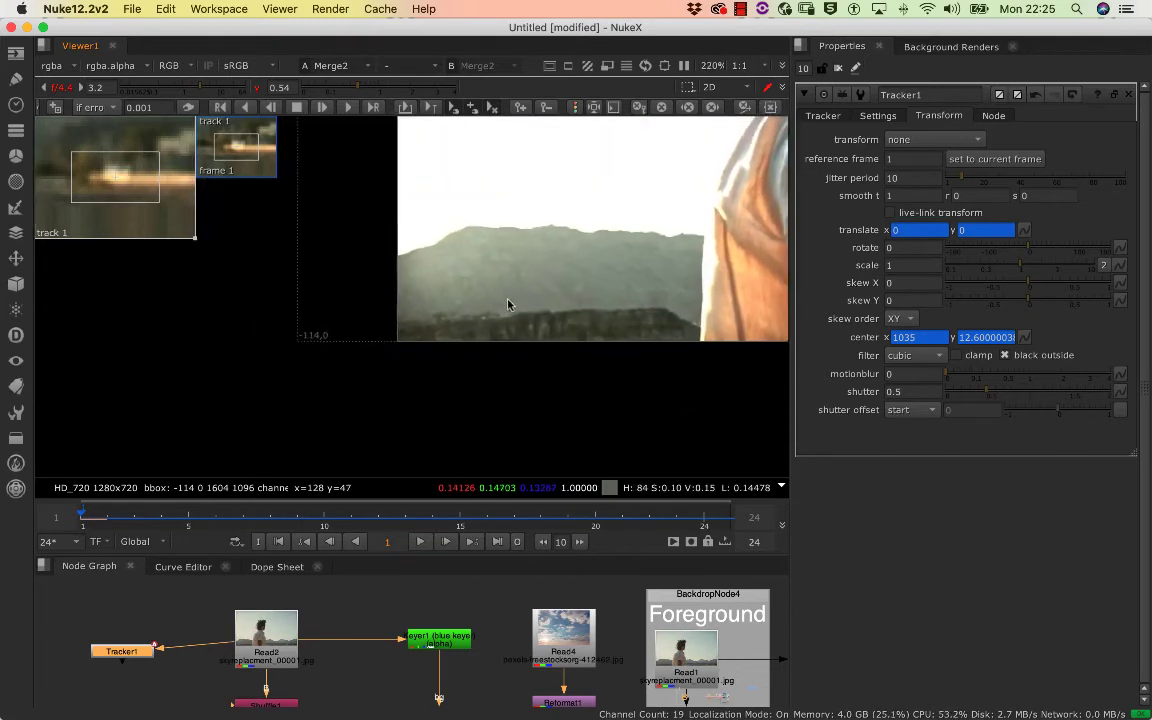
scroll(505, 302, up, 4)
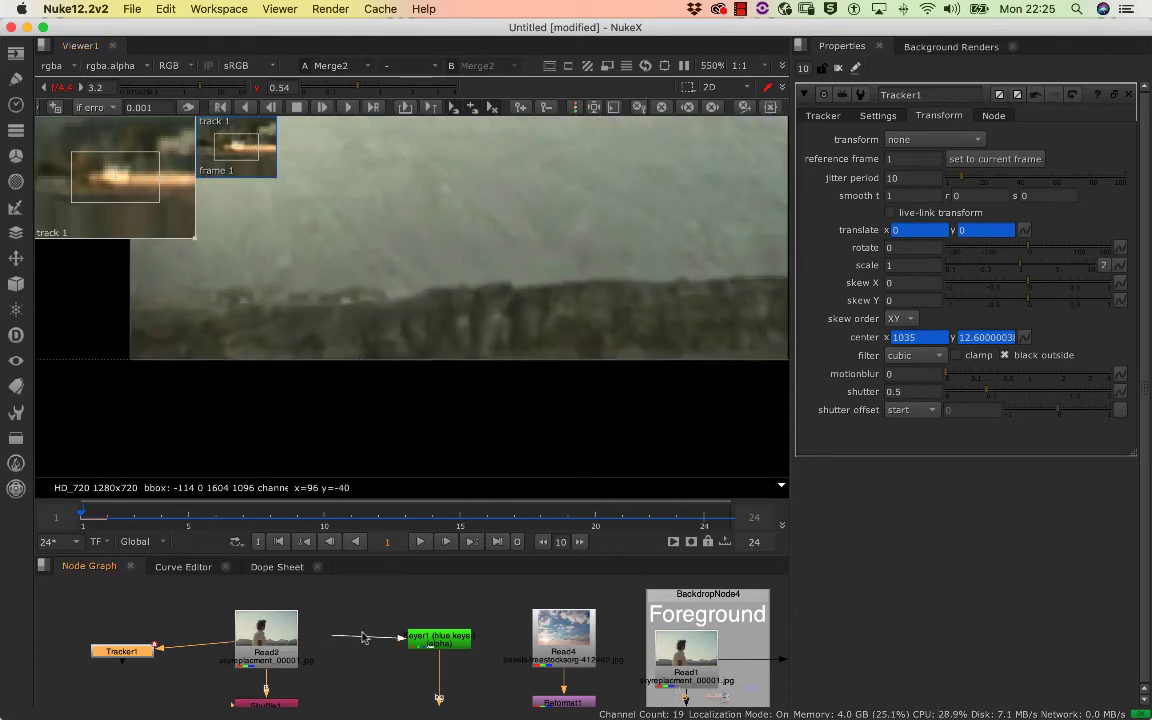
drag(363, 637, 274, 648)
scroll(330, 237, up, 3)
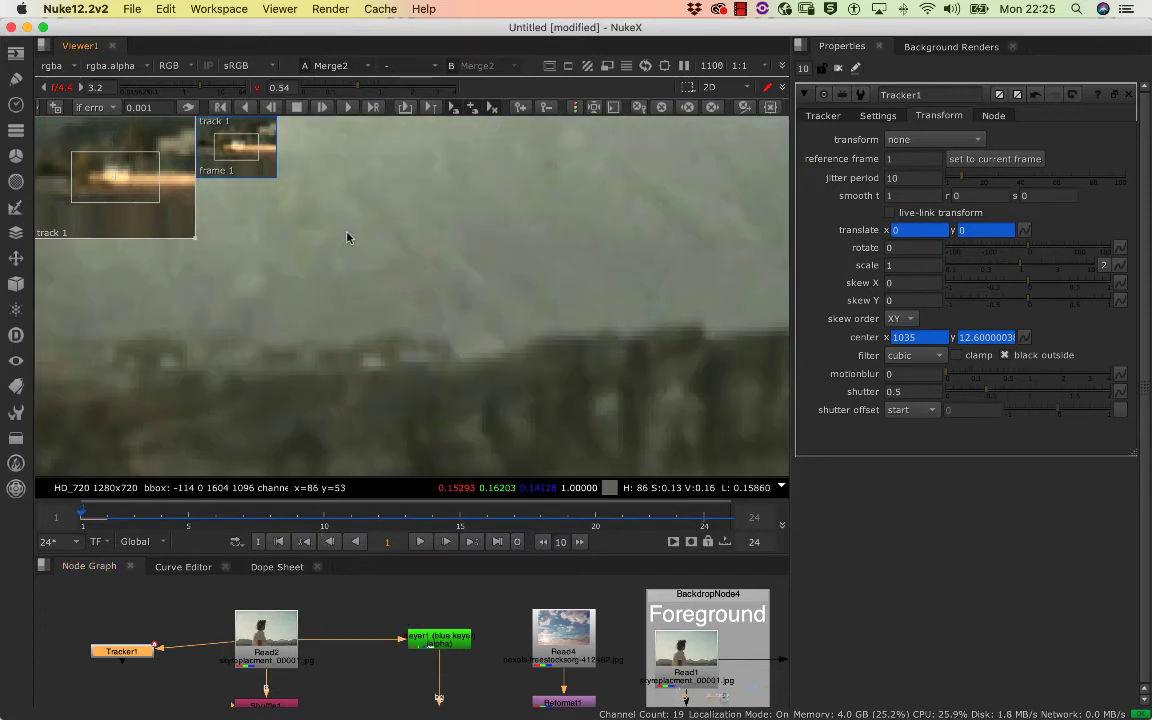
scroll(365, 237, down, 4)
scroll(402, 243, down, 3)
scroll(319, 306, up, 2)
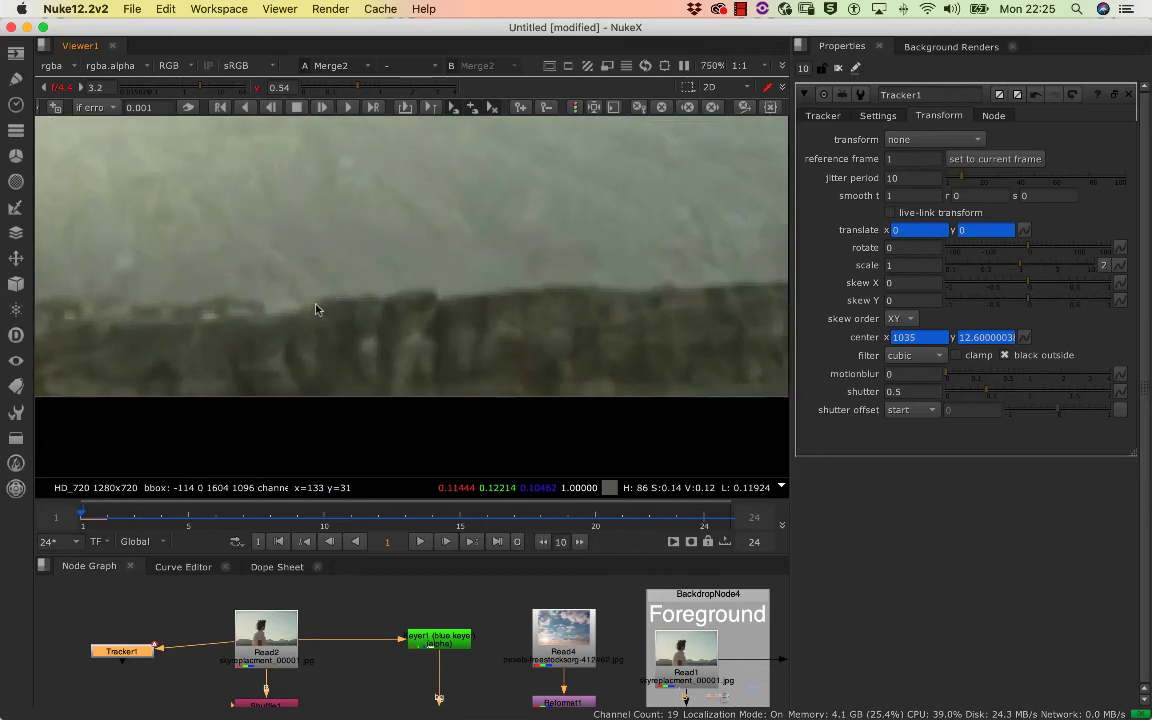
scroll(319, 306, down, 2)
scroll(314, 310, up, 5)
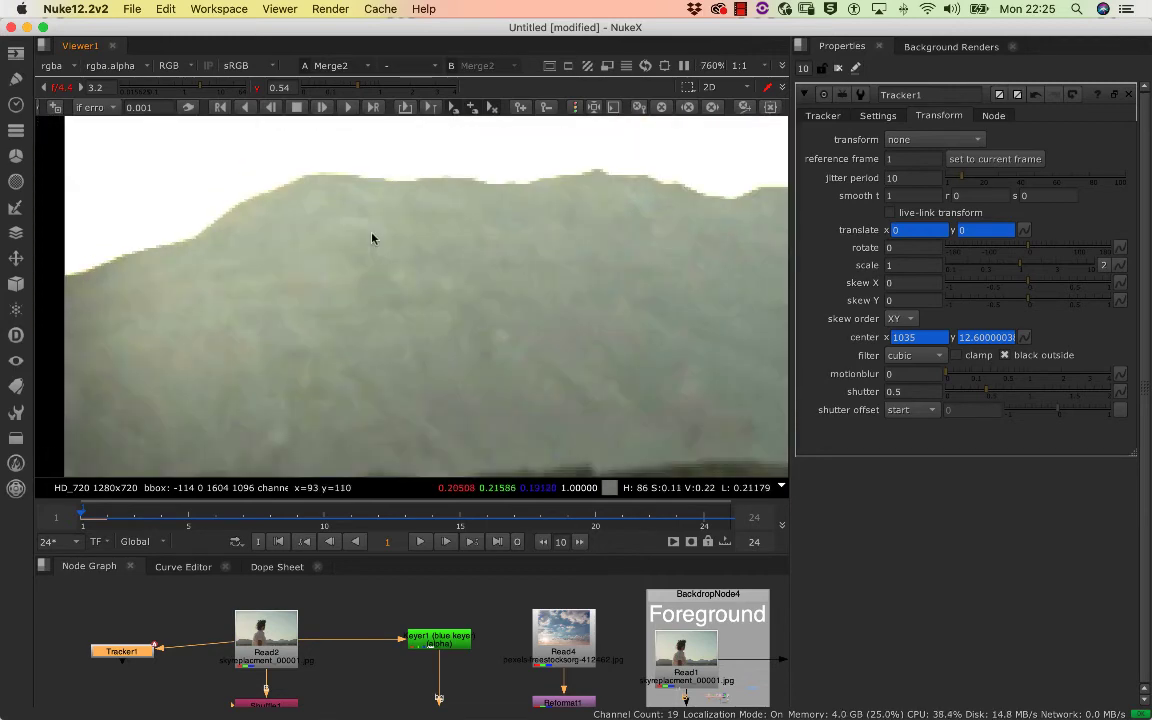
scroll(355, 244, down, 2)
scroll(380, 265, up, 5)
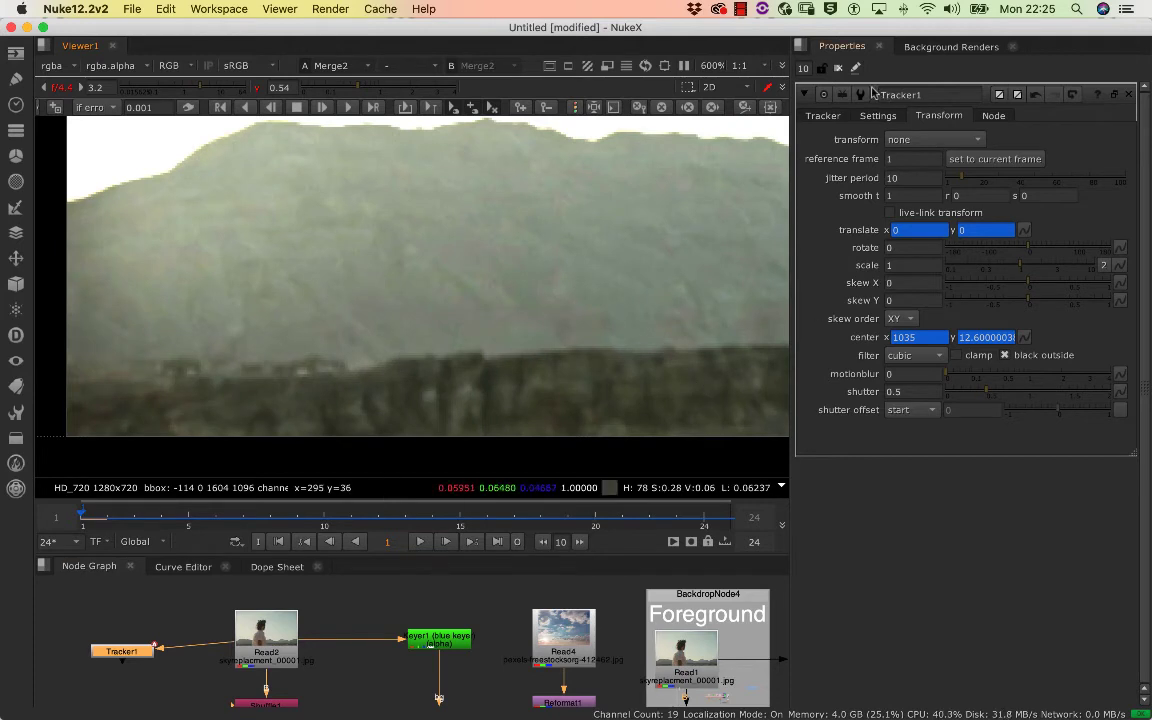
Reopen the Tracker1 properties and add a second track point
click(838, 67)
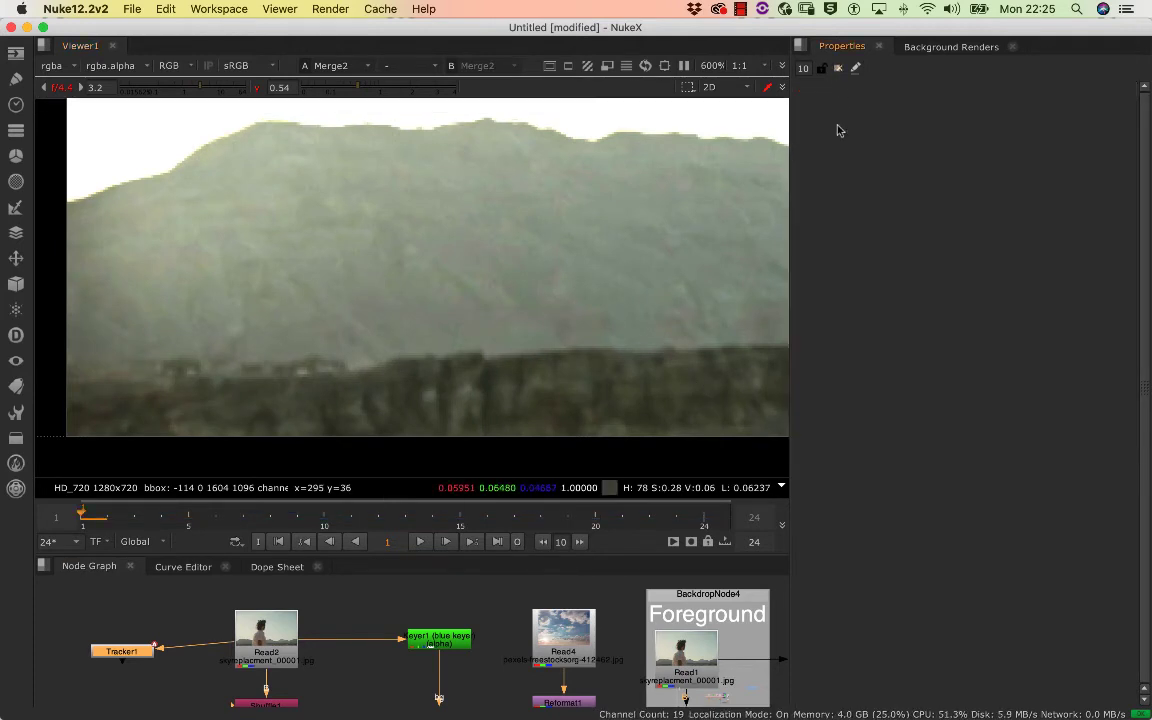
double_click(123, 650)
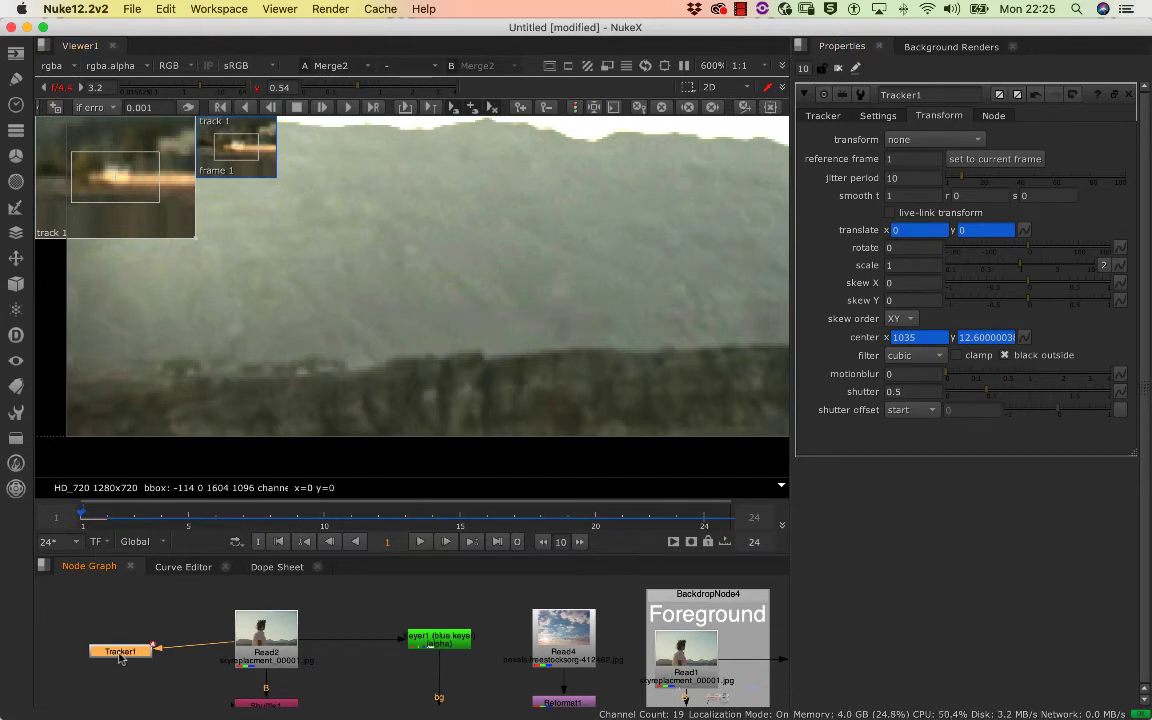
click(823, 115)
click(872, 381)
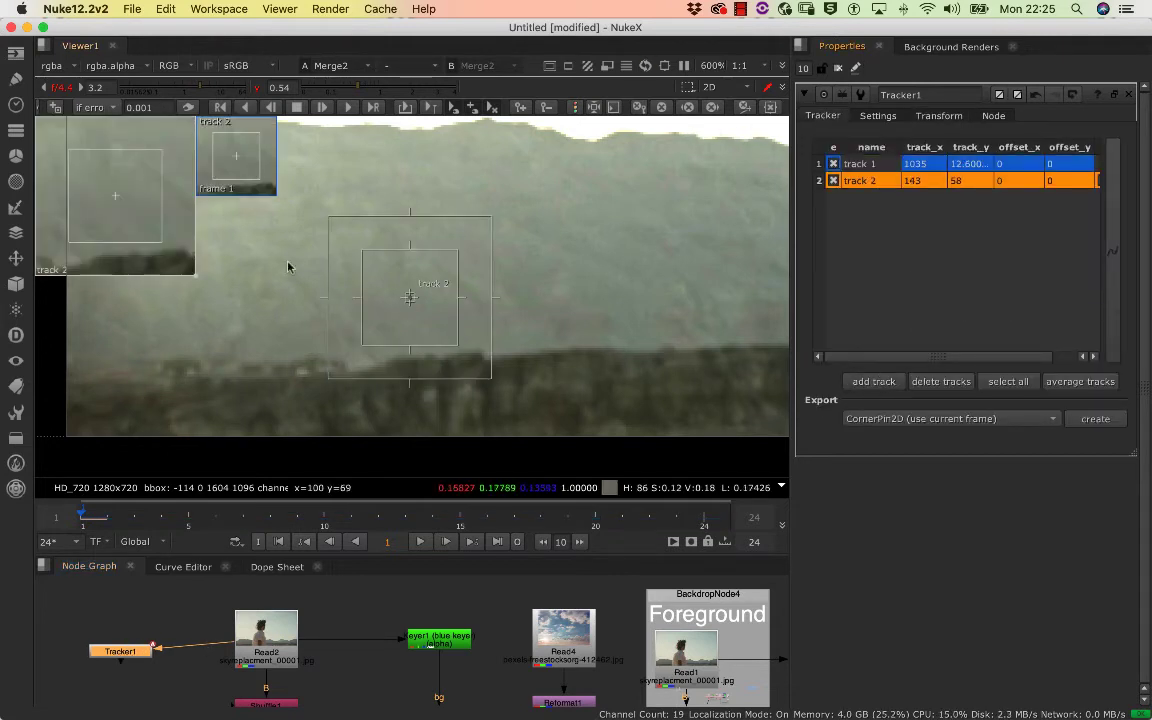
Try placing track 2 on the upper edge of the dark rocky ridge, at about x 136, y 31
scroll(417, 267, down, 2)
drag(488, 280, 496, 318)
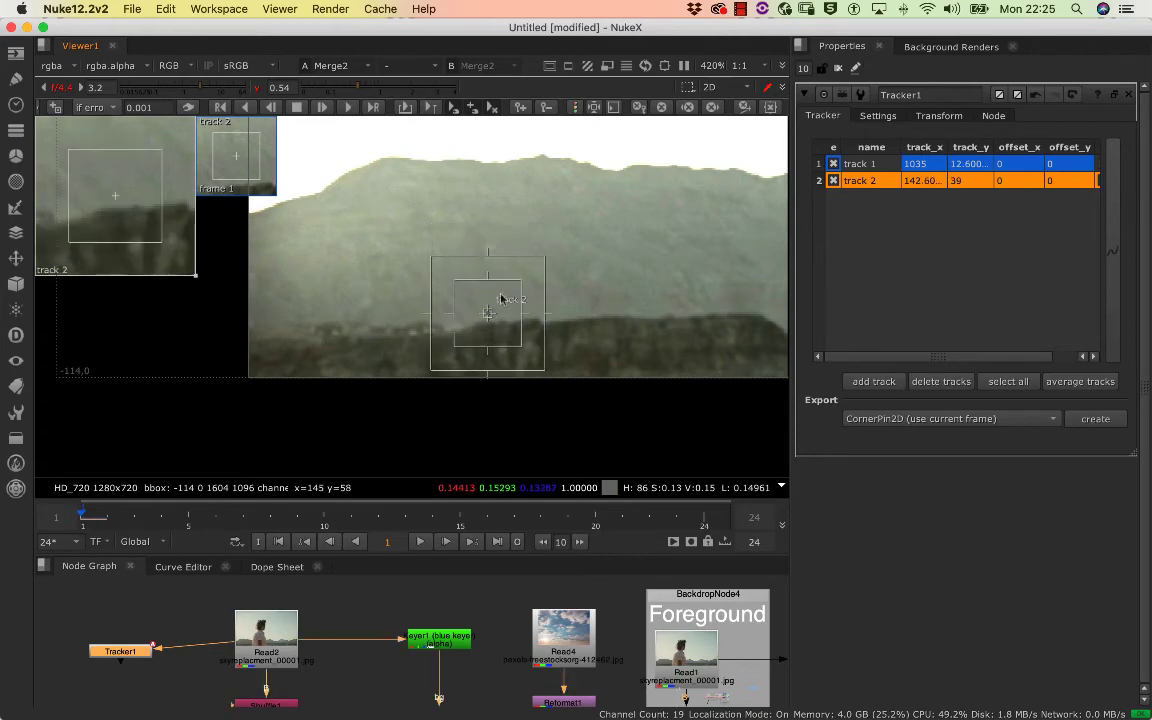
scroll(566, 265, up, 3)
scroll(566, 278, up, 1)
drag(514, 270, 501, 177)
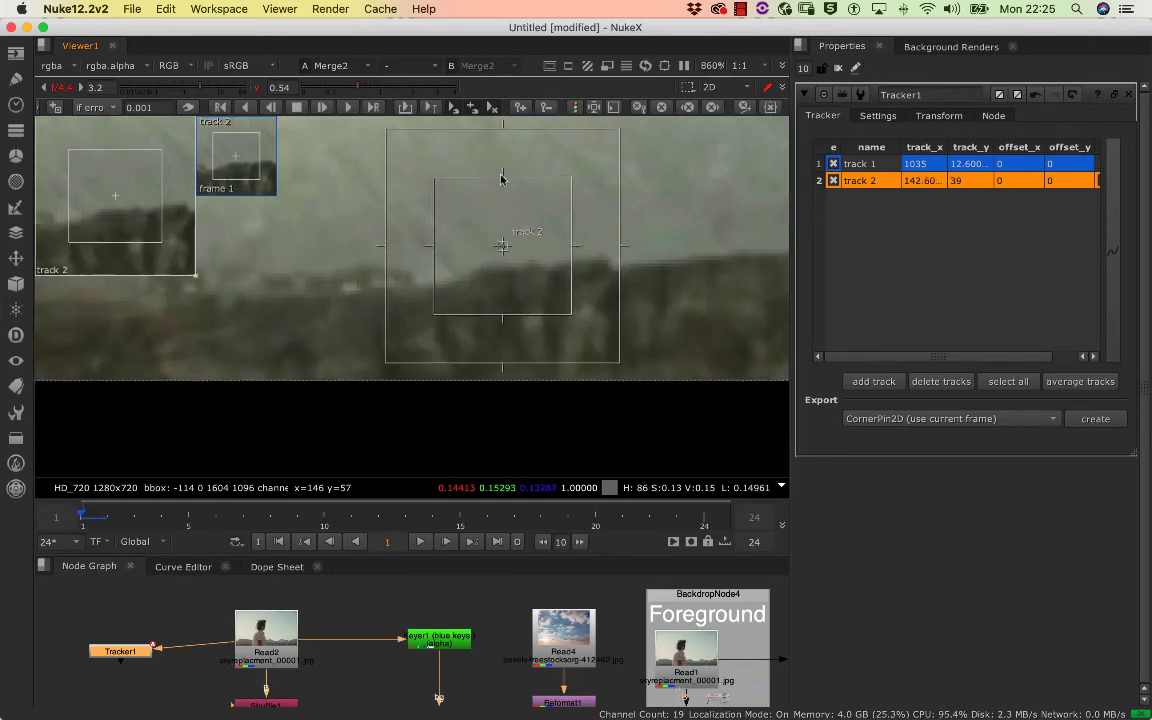
drag(504, 241, 479, 270)
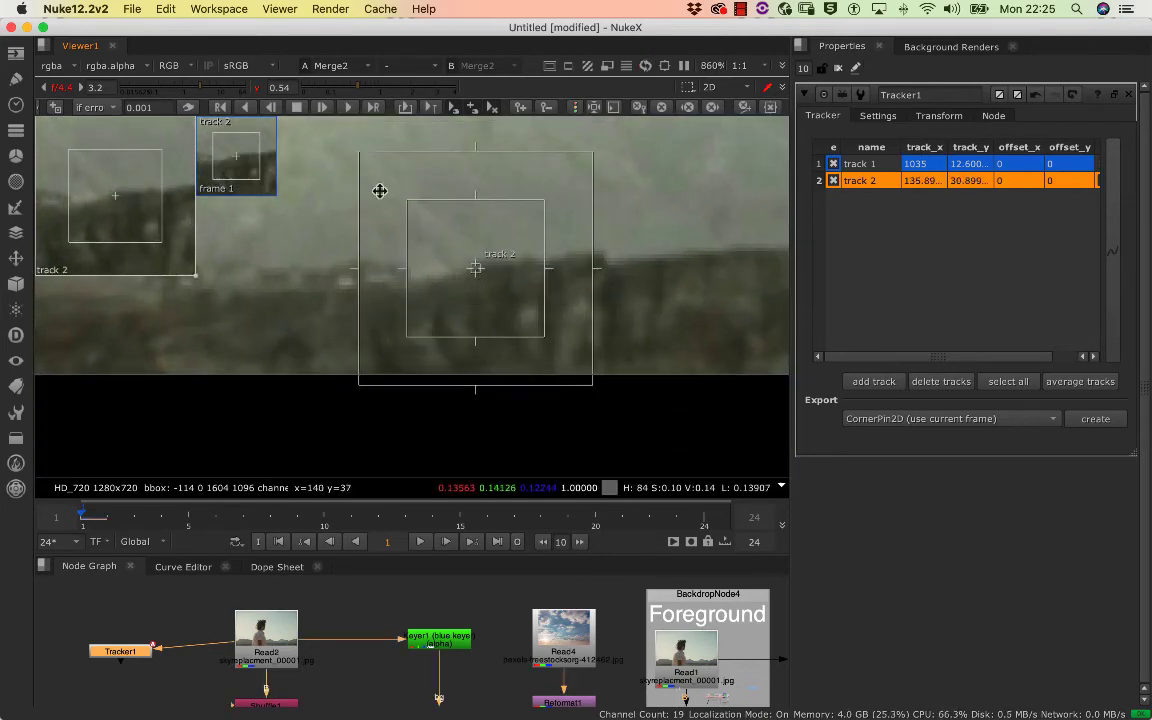
Lower the viewer gamma to 0.42, move track 2 onto the small bright spot on the ridge, and shrink its pattern box
mouse_move(198, 90)
mouse_down()
mouse_move(177, 90)
mouse_move(197, 92)
mouse_up()
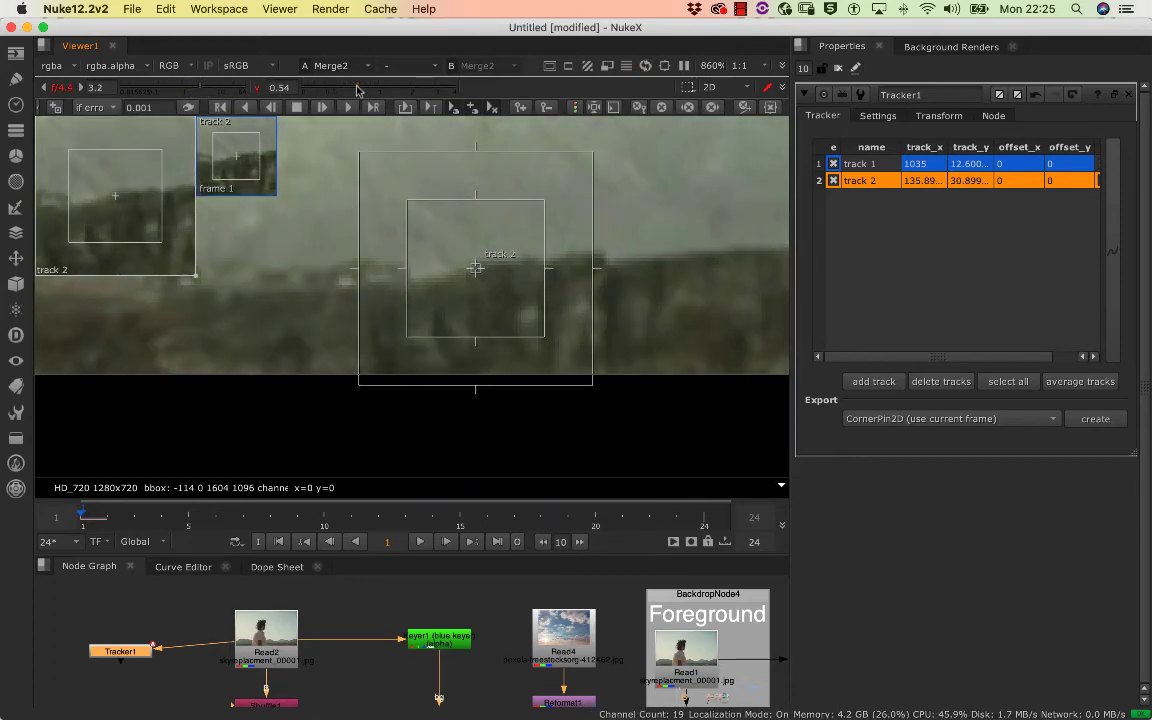
mouse_move(357, 90)
mouse_down()
mouse_move(312, 90)
mouse_move(351, 93)
mouse_up()
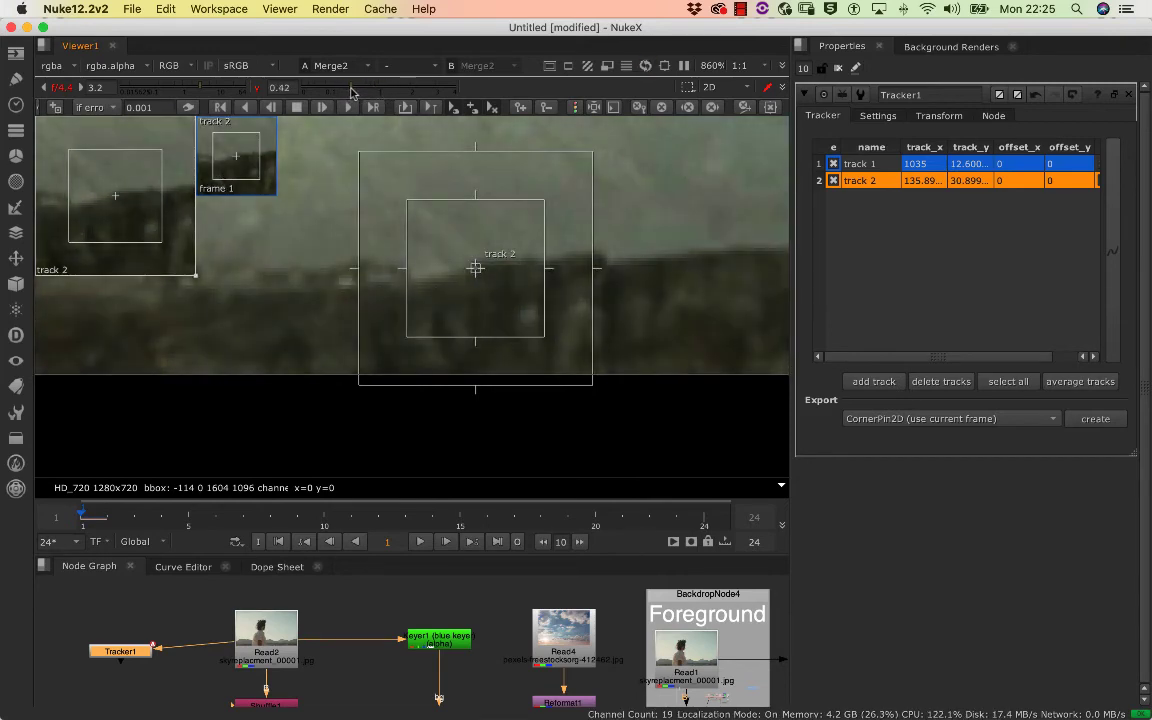
drag(475, 268, 342, 282)
drag(406, 340, 367, 329)
click(340, 284)
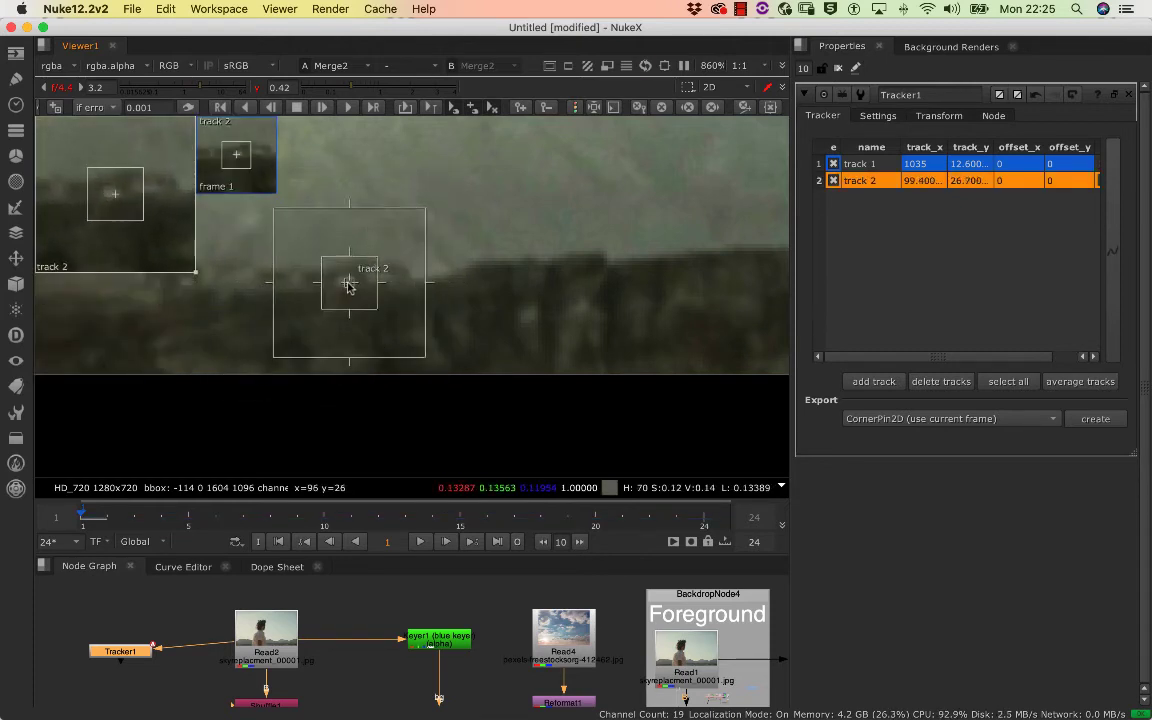
drag(348, 284, 345, 282)
drag(59, 170, 126, 203)
Centre track 2 more precisely on the bright spot and tighten its pattern box around it
scroll(128, 204, down, 2)
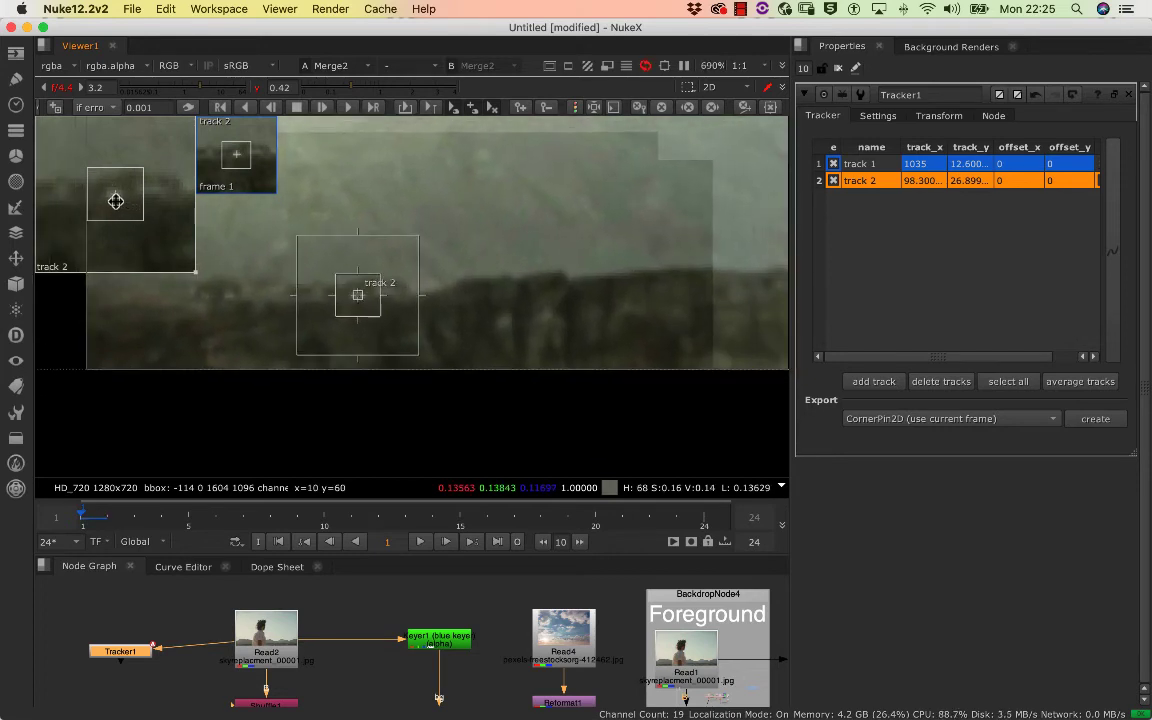
scroll(120, 195, up, 2)
scroll(540, 311, up, 3)
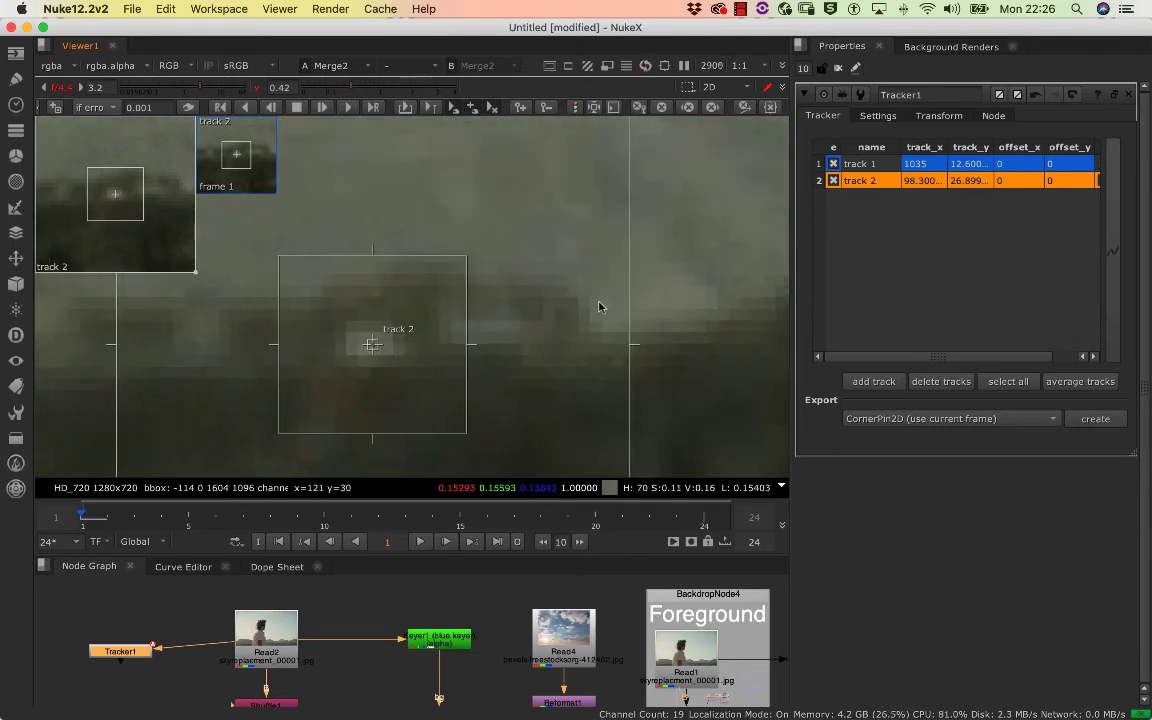
drag(368, 347, 360, 342)
drag(450, 419, 428, 398)
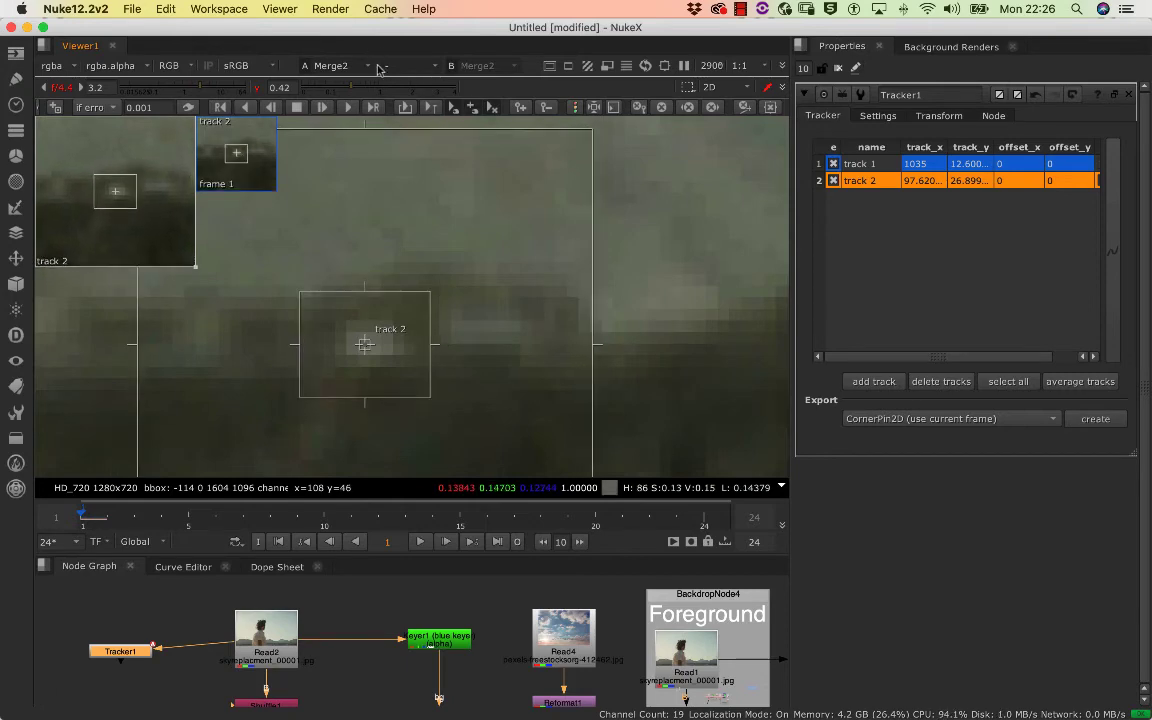
Set the viewer gain to 5 and gamma to 0.22 for contrast, and fine-tune track 2's centre on the bright spot
drag(362, 87, 339, 89)
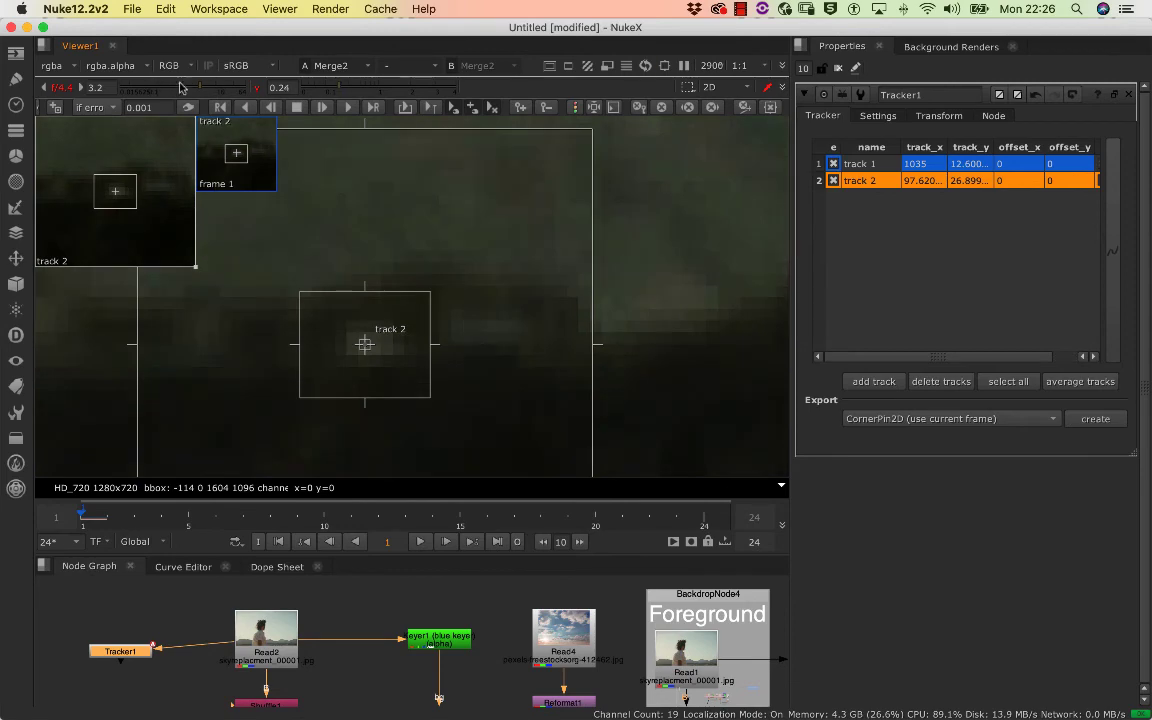
drag(180, 87, 211, 88)
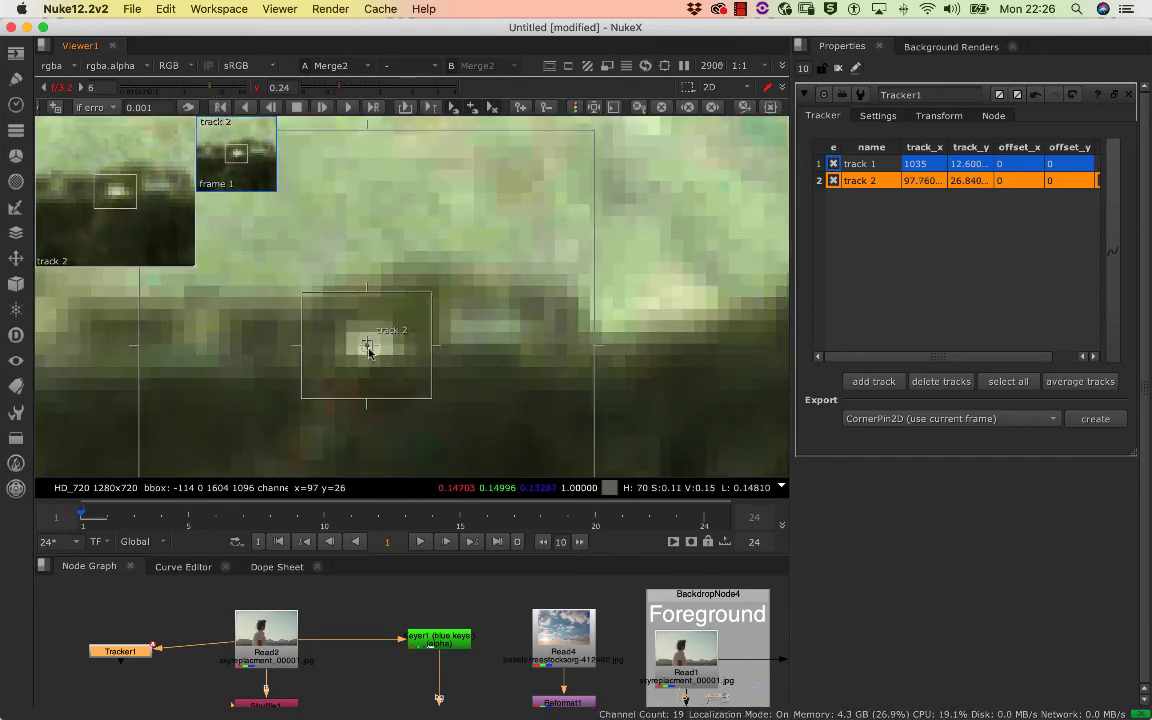
drag(369, 350, 371, 353)
drag(208, 90, 206, 91)
drag(345, 90, 335, 89)
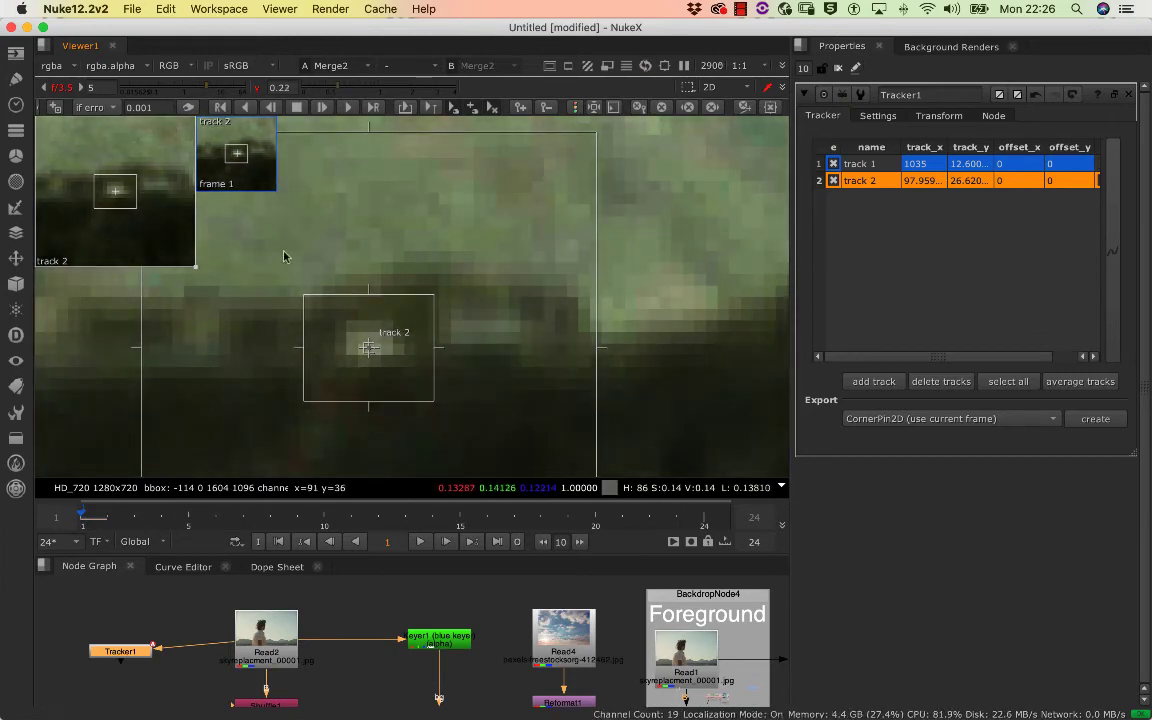
Nudge track 2 to about x 98, y 26 and reduce its pattern box and search area around the bright spot
drag(303, 297, 309, 301)
drag(371, 350, 367, 349)
scroll(495, 315, down, 5)
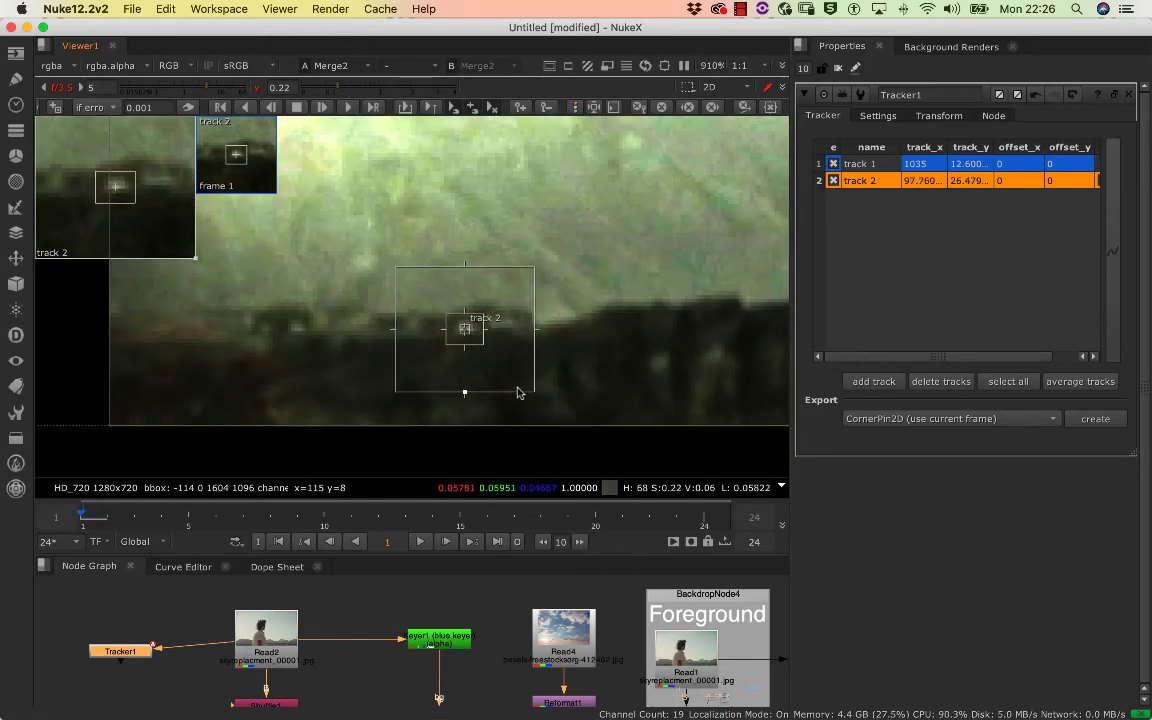
drag(465, 395, 465, 380)
drag(534, 338, 518, 335)
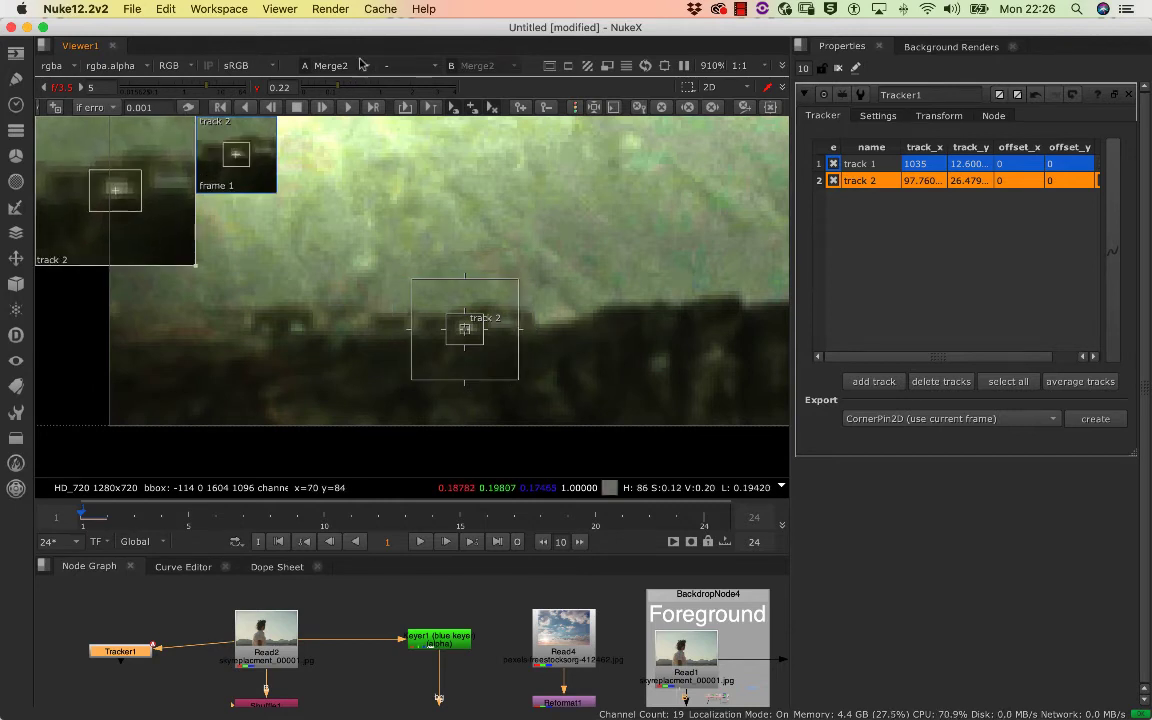
Track the second point forward through the clip to frame 24 and move the playhead back to frame 23
click(321, 107)
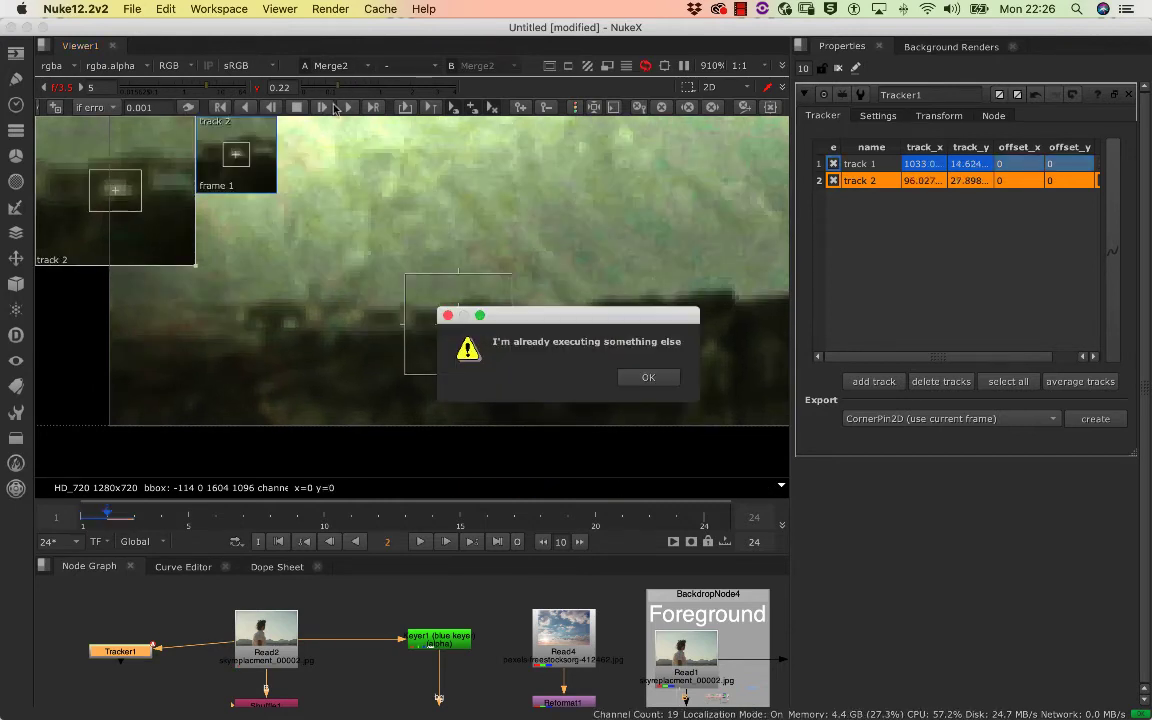
click(648, 376)
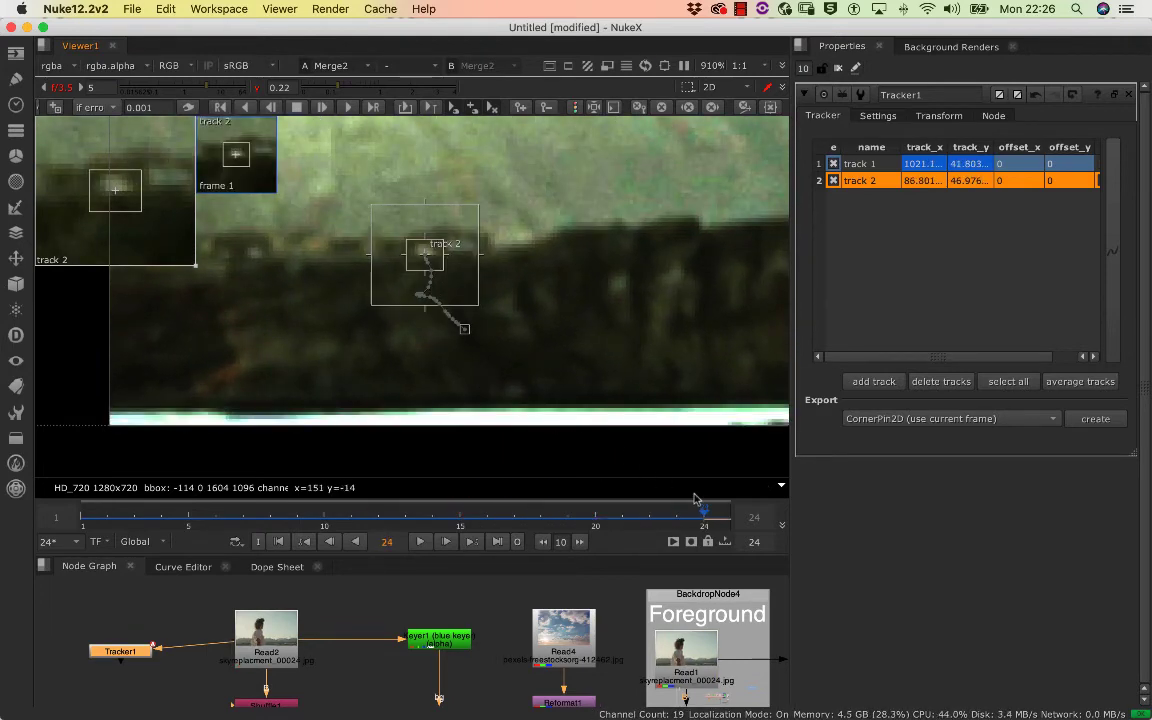
drag(705, 515, 677, 507)
Examine track 2's motion path on the bright spot at frame 23 alongside Tracker1's tracking settings and transform smoothing values
click(507, 300)
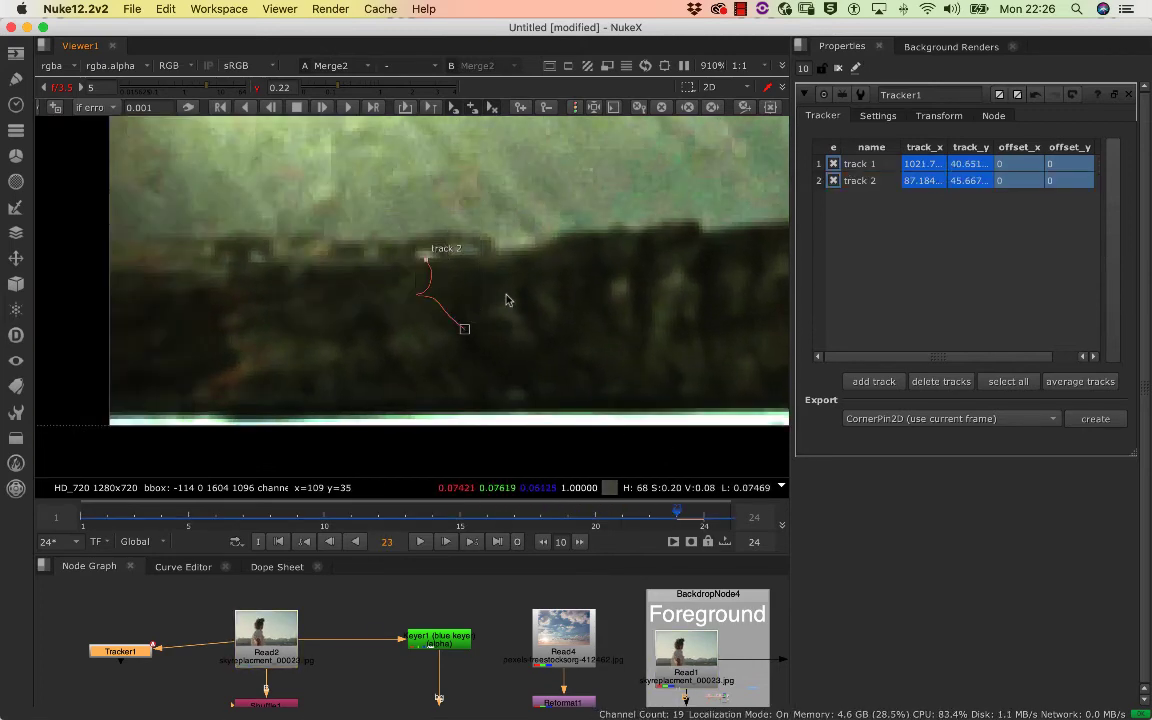
click(450, 314)
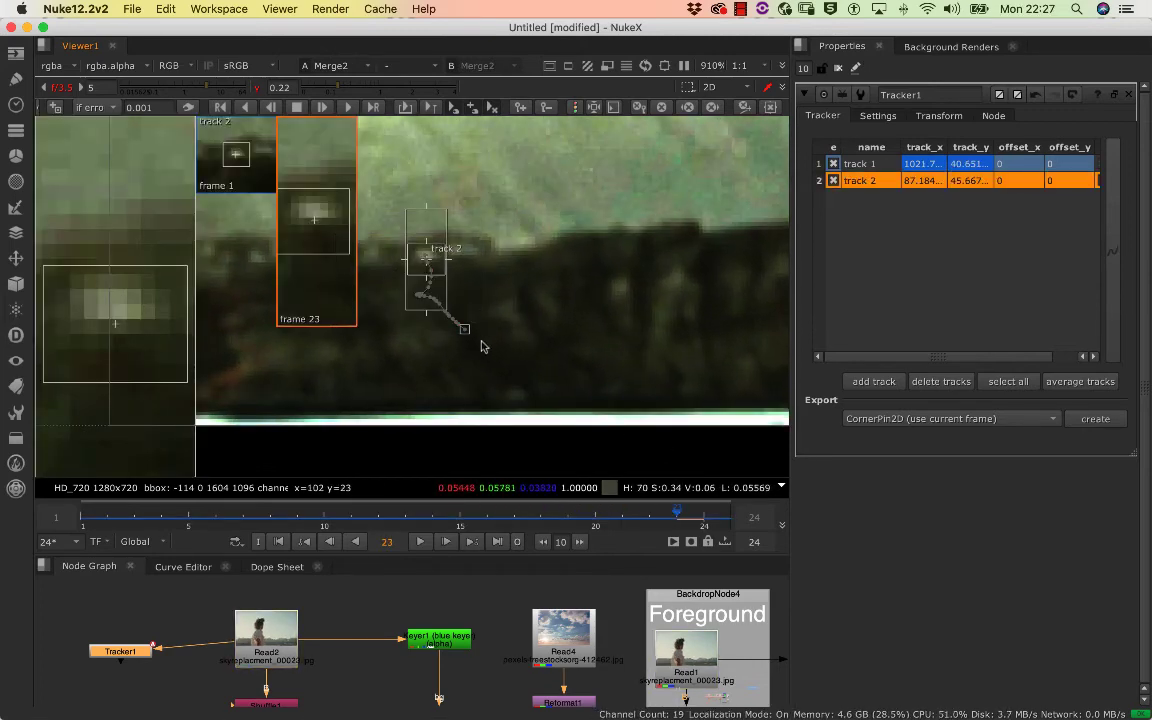
click(502, 279)
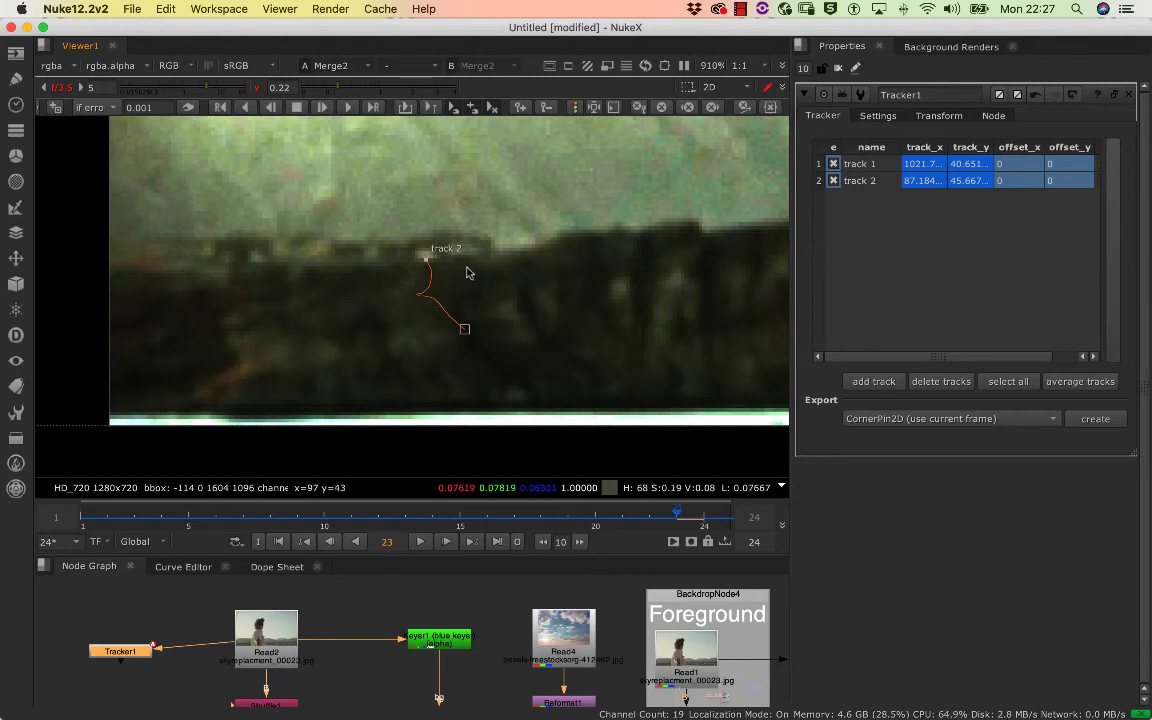
click(422, 283)
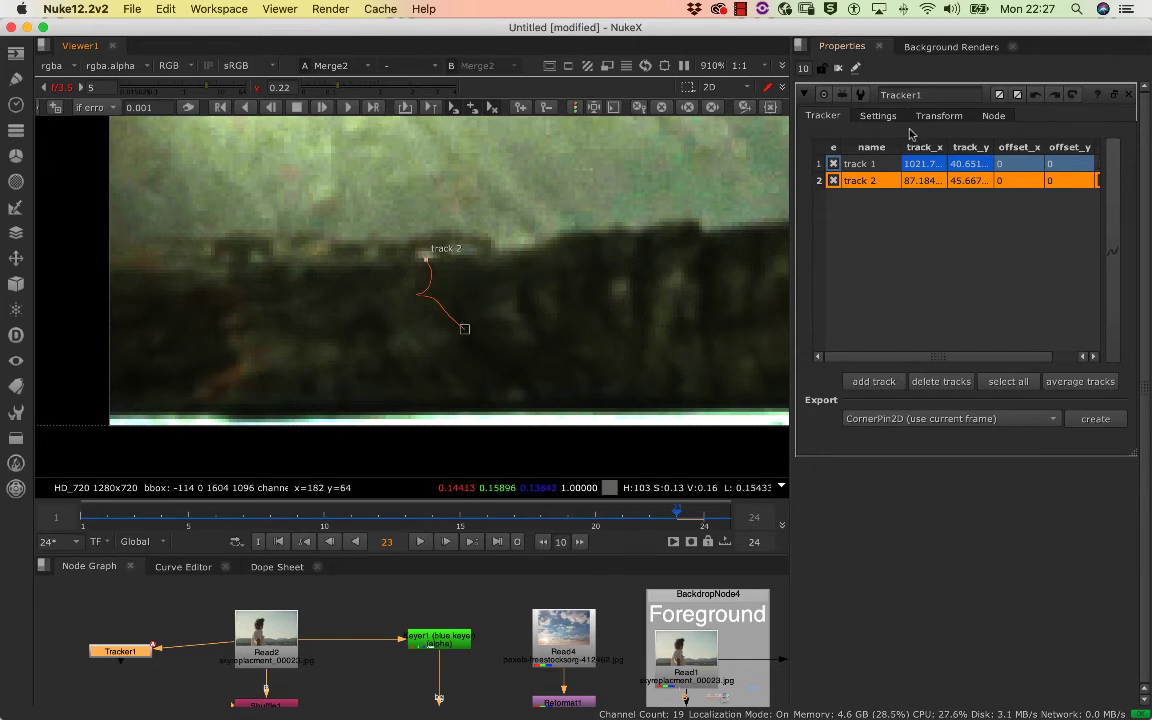
click(878, 116)
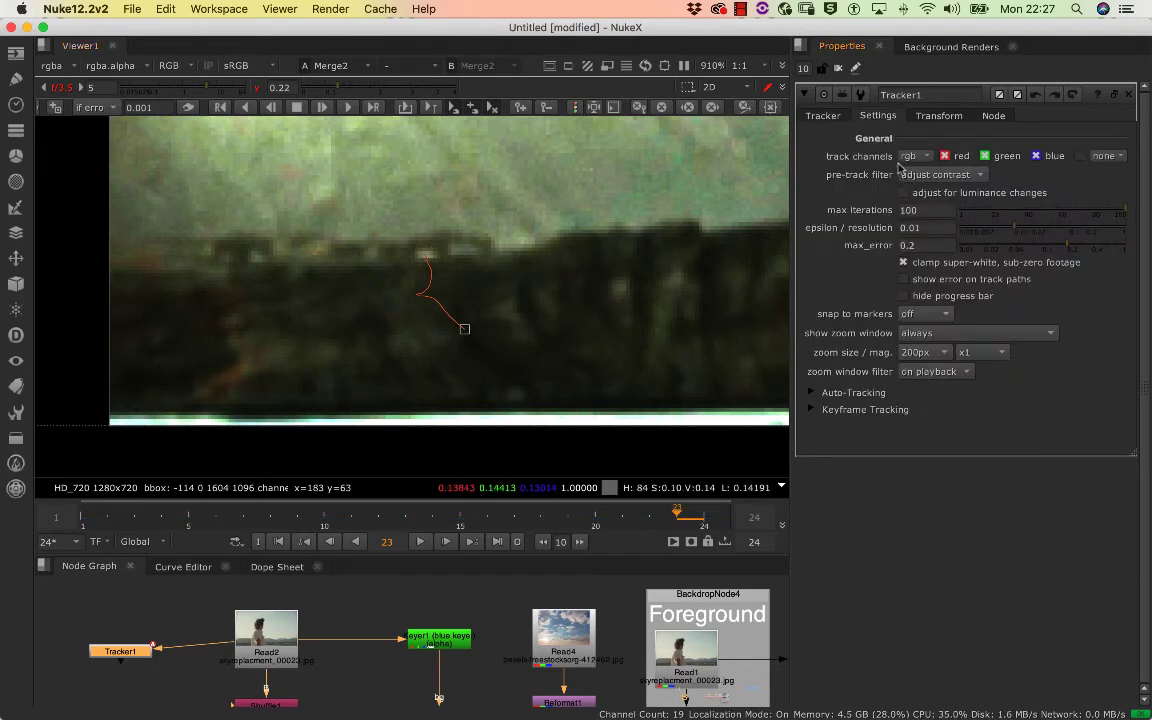
click(940, 116)
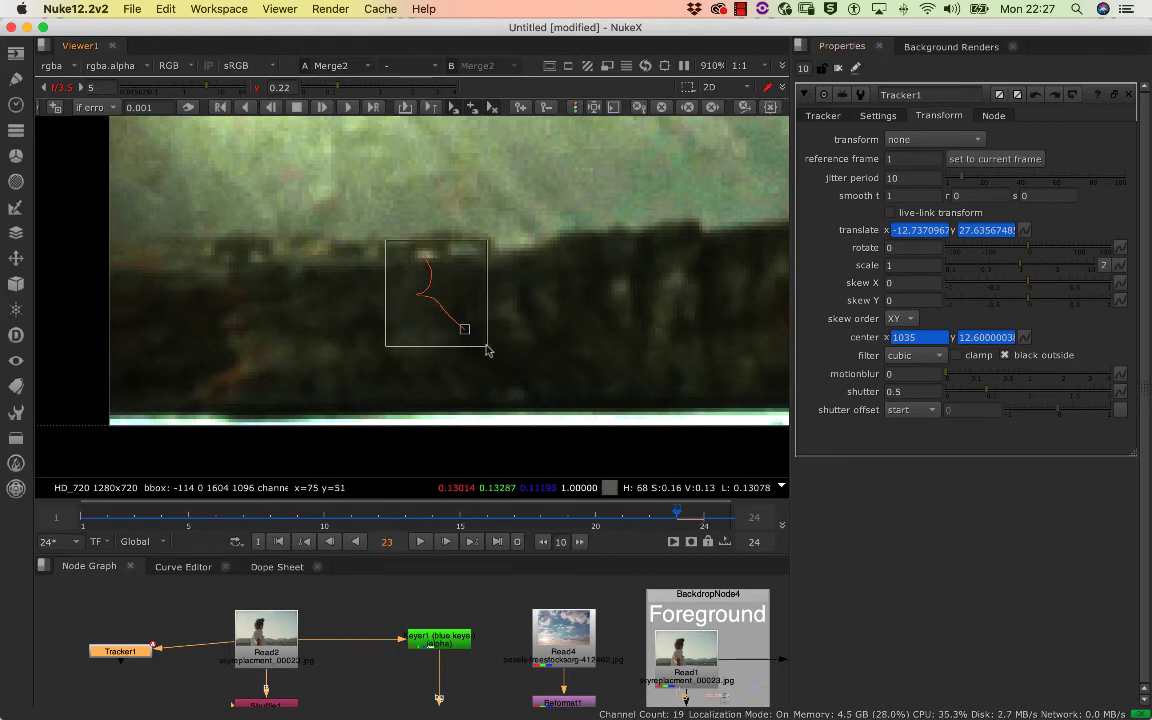
scroll(473, 260, up, 5)
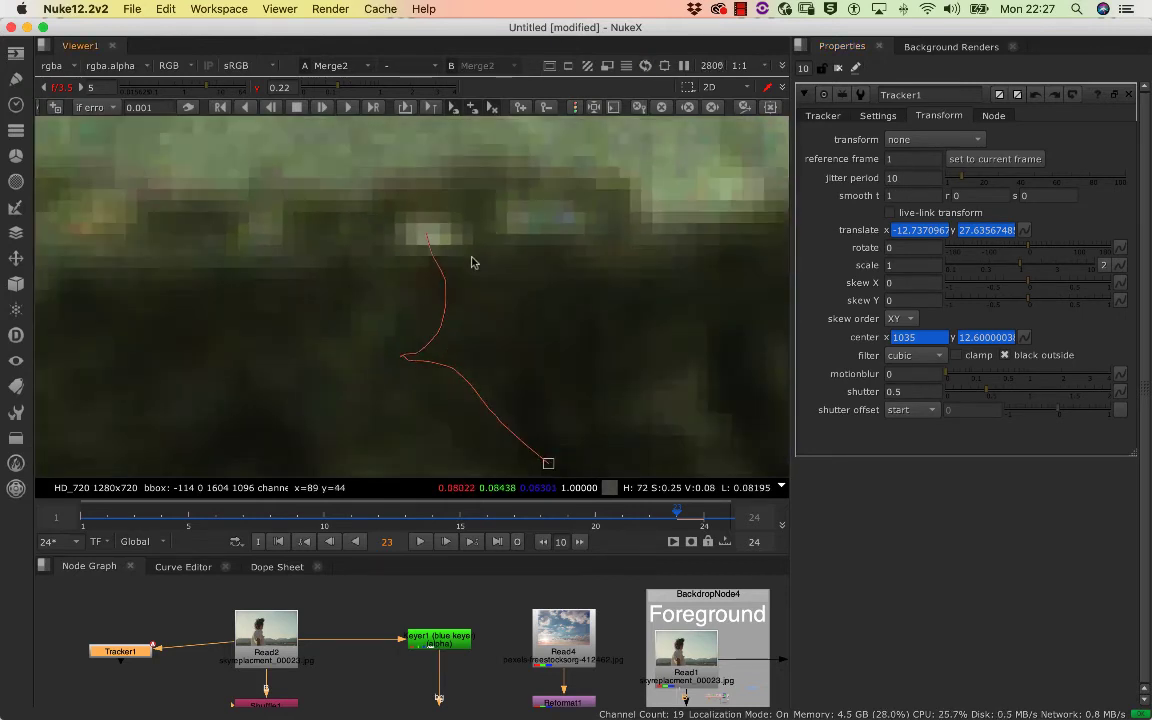
click(824, 116)
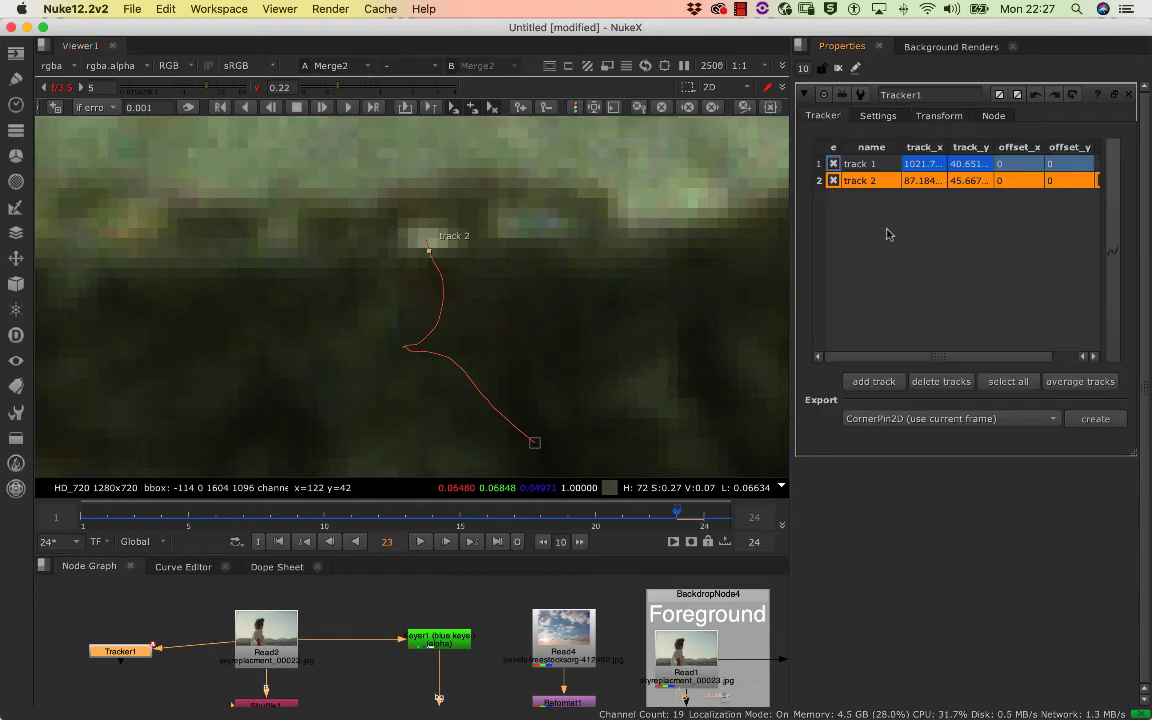
click(868, 164)
click(862, 182)
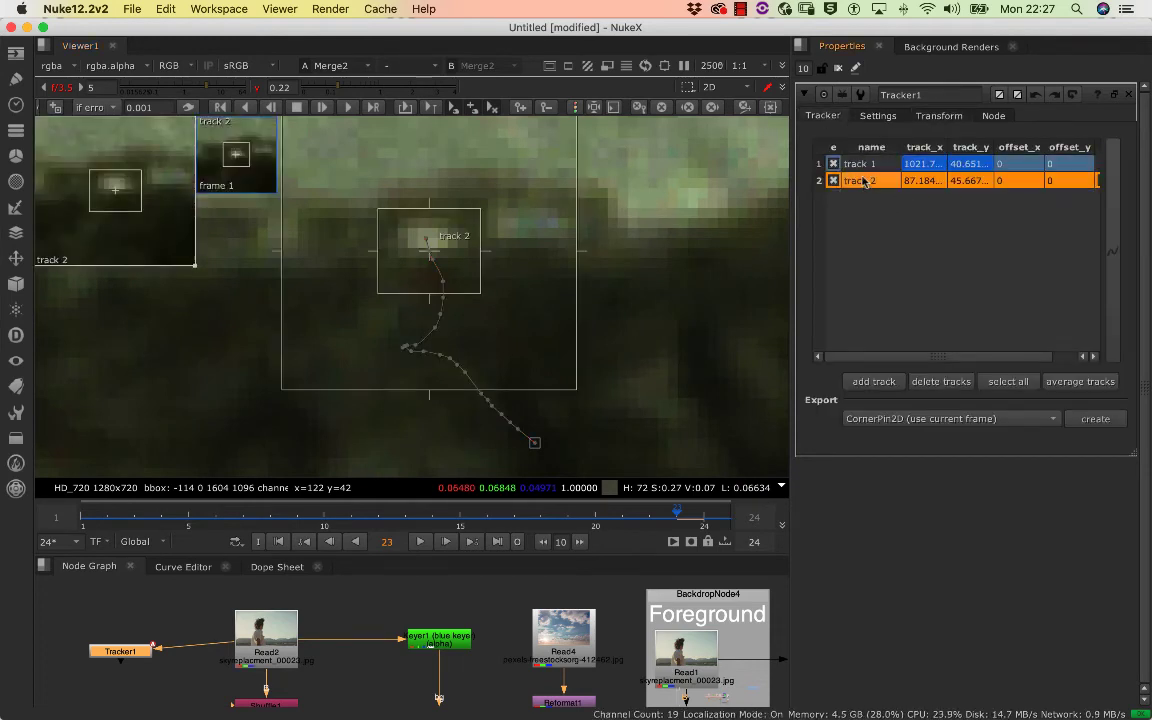
click(444, 344)
click(429, 250)
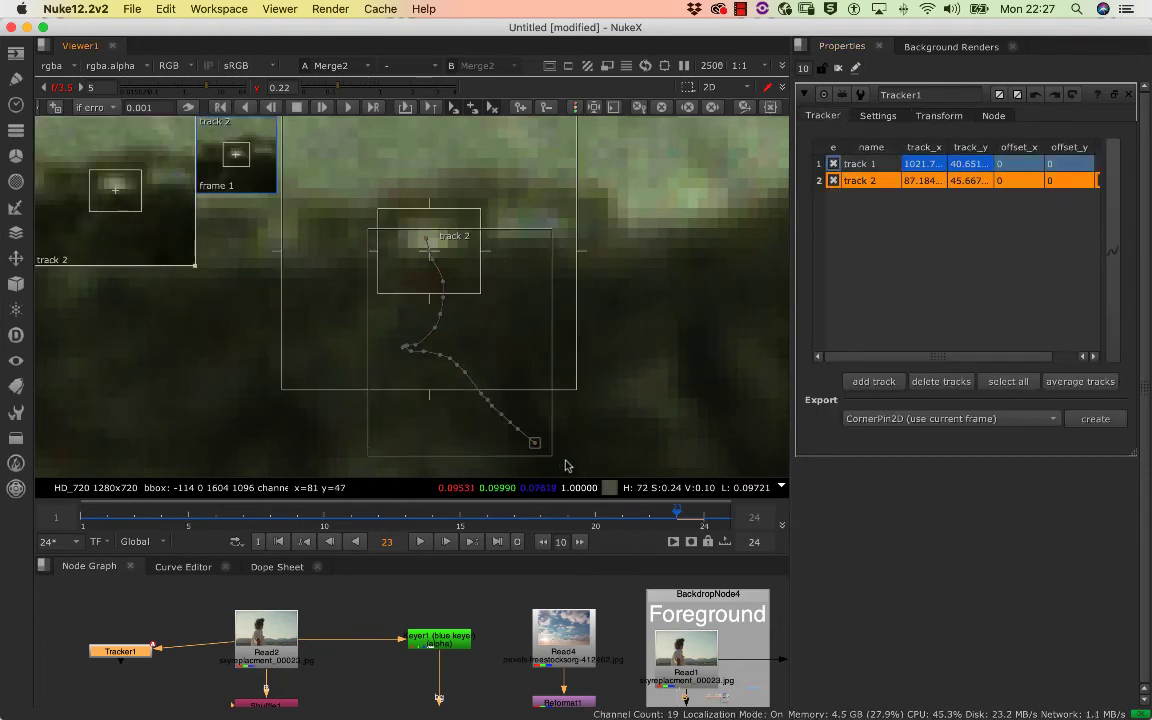
click(894, 117)
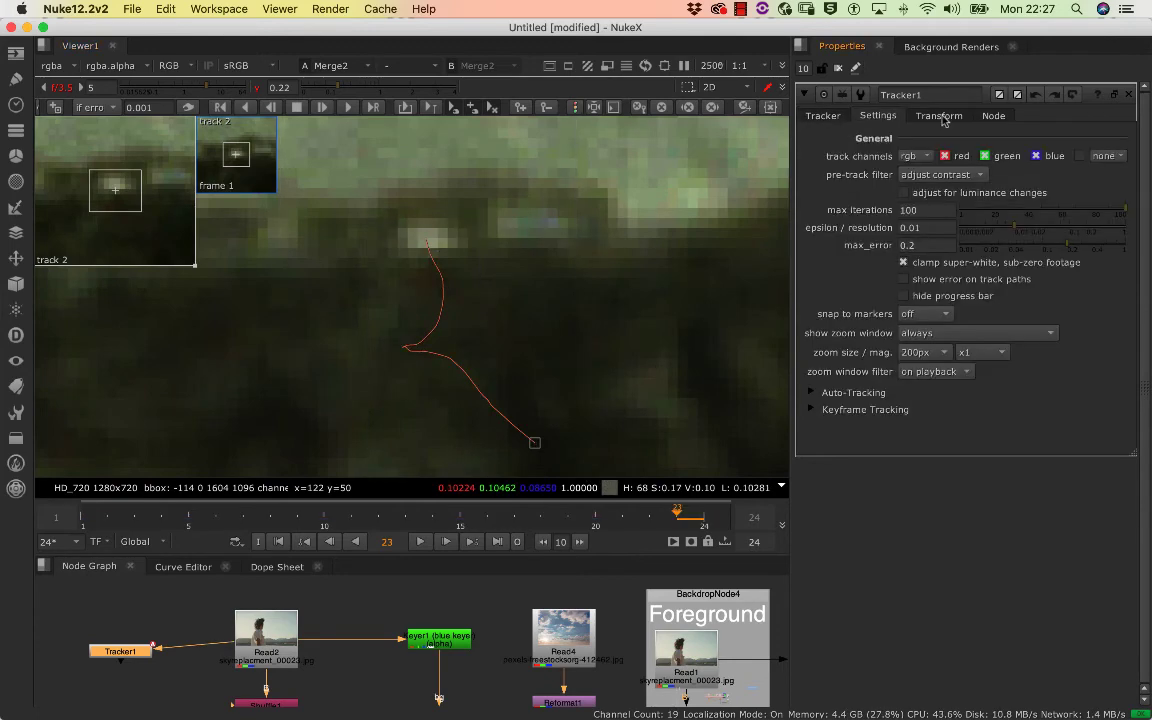
click(940, 117)
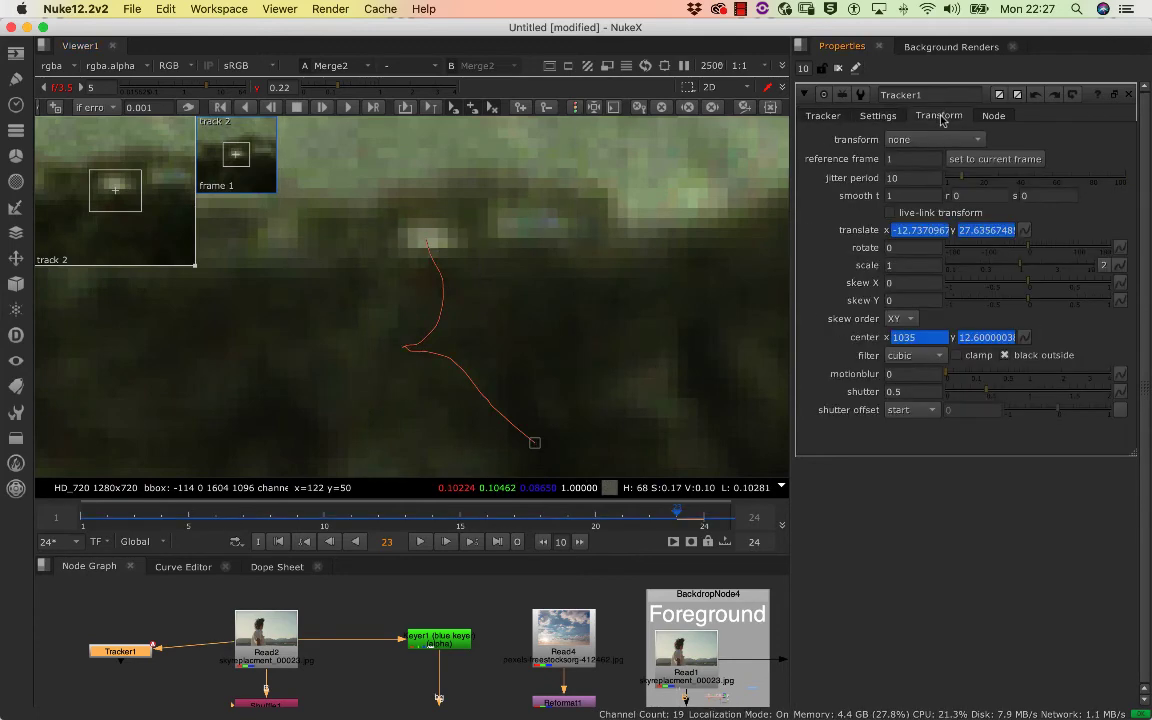
click(824, 116)
Enable rotation for both track 1 and track 2 in addition to translation
scroll(545, 290, down, 3)
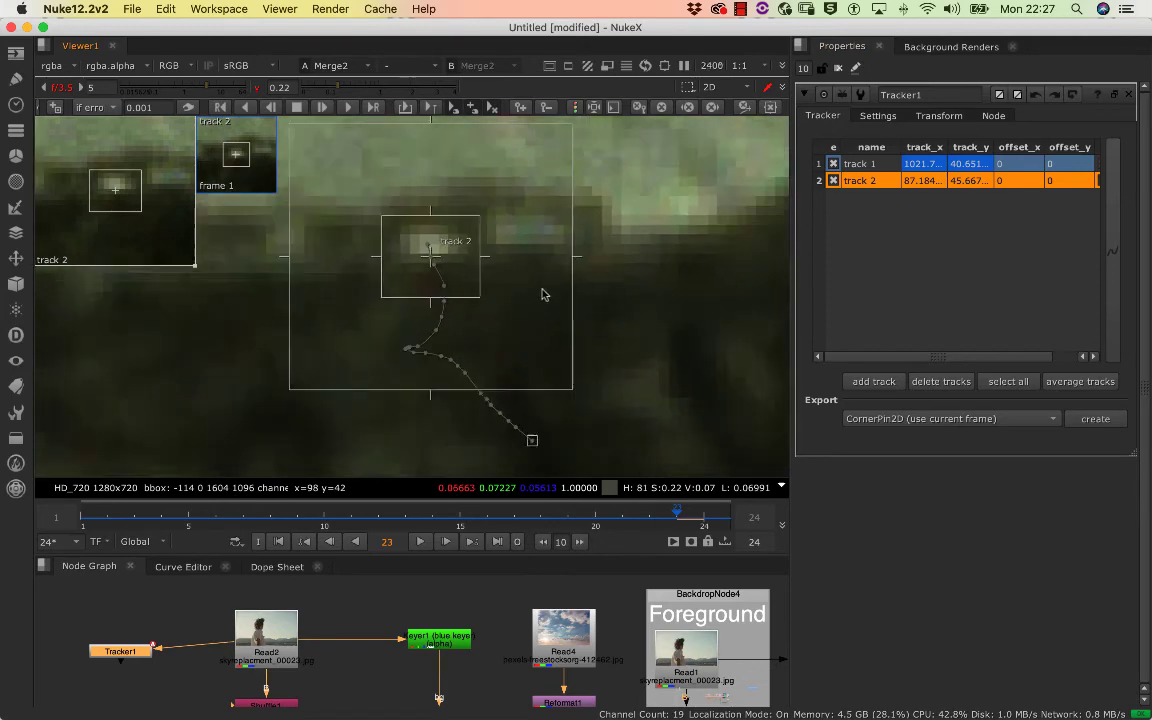
drag(944, 357, 1005, 360)
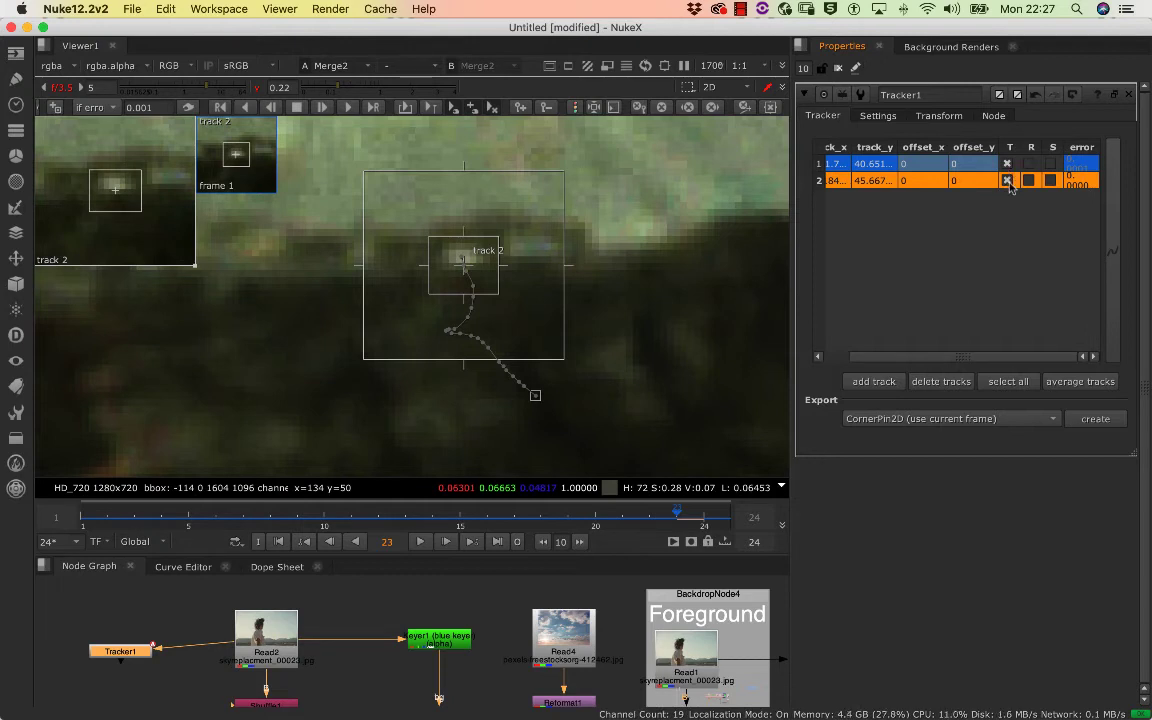
click(1028, 164)
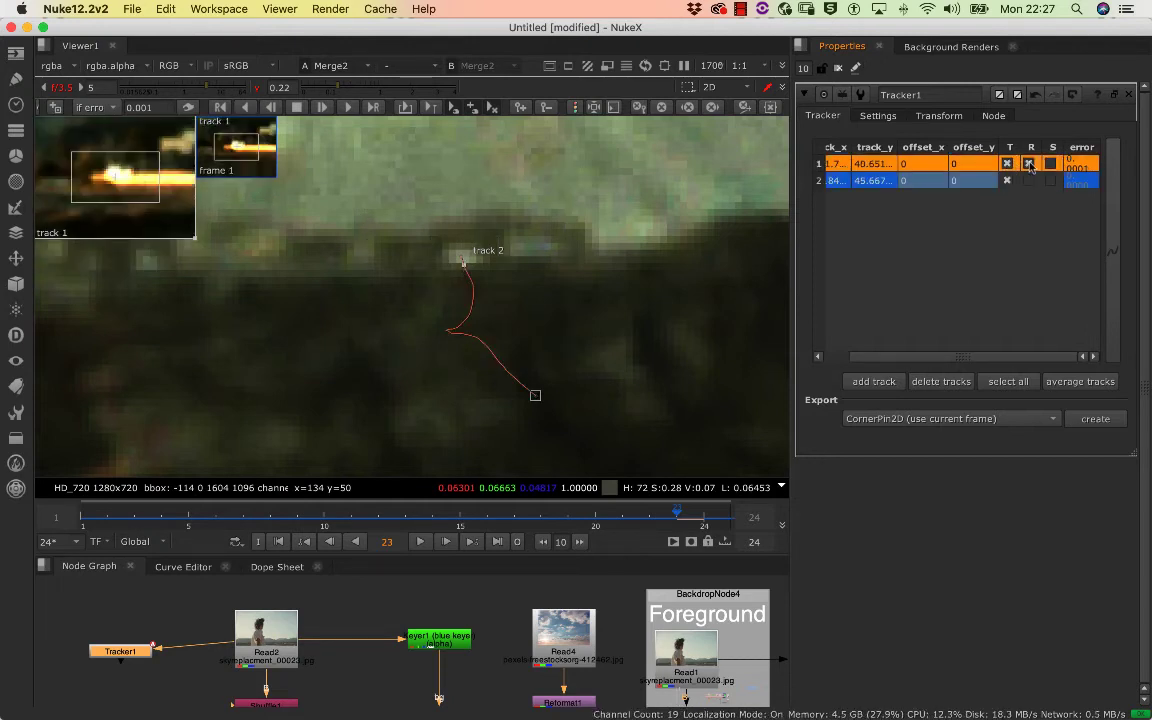
click(1029, 180)
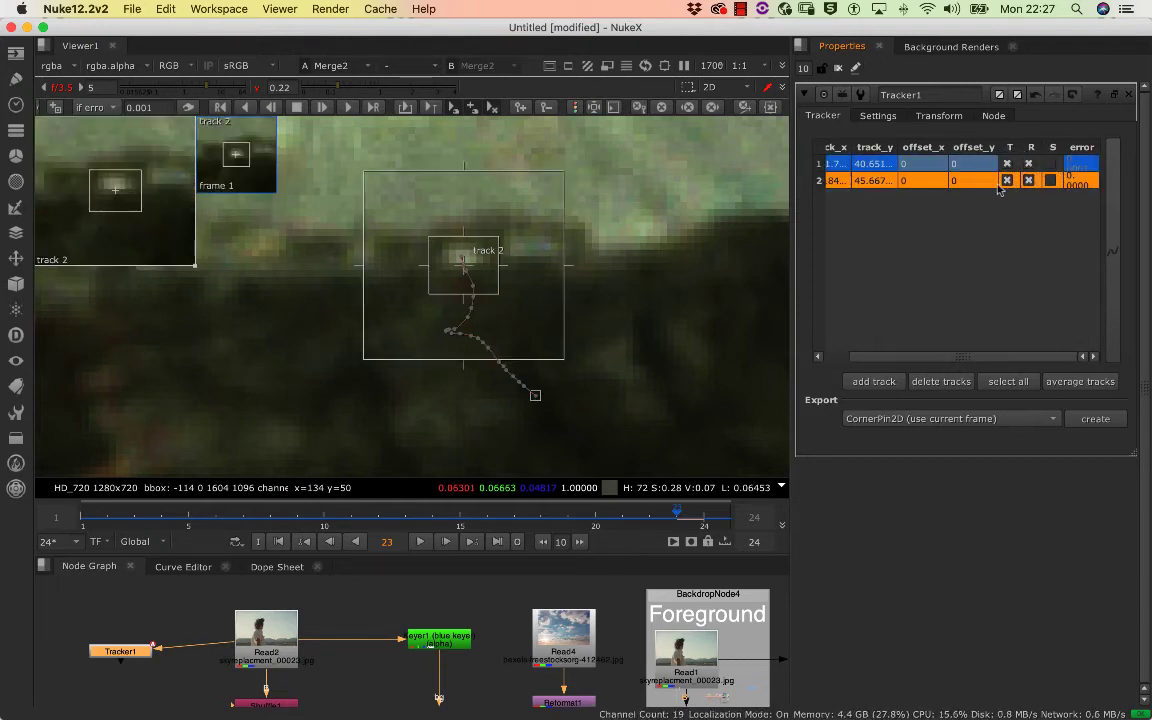
Reset the viewer's gain to 1 at f/8 and its gamma to 1, with the whole composite in view
drag(583, 278, 339, 397)
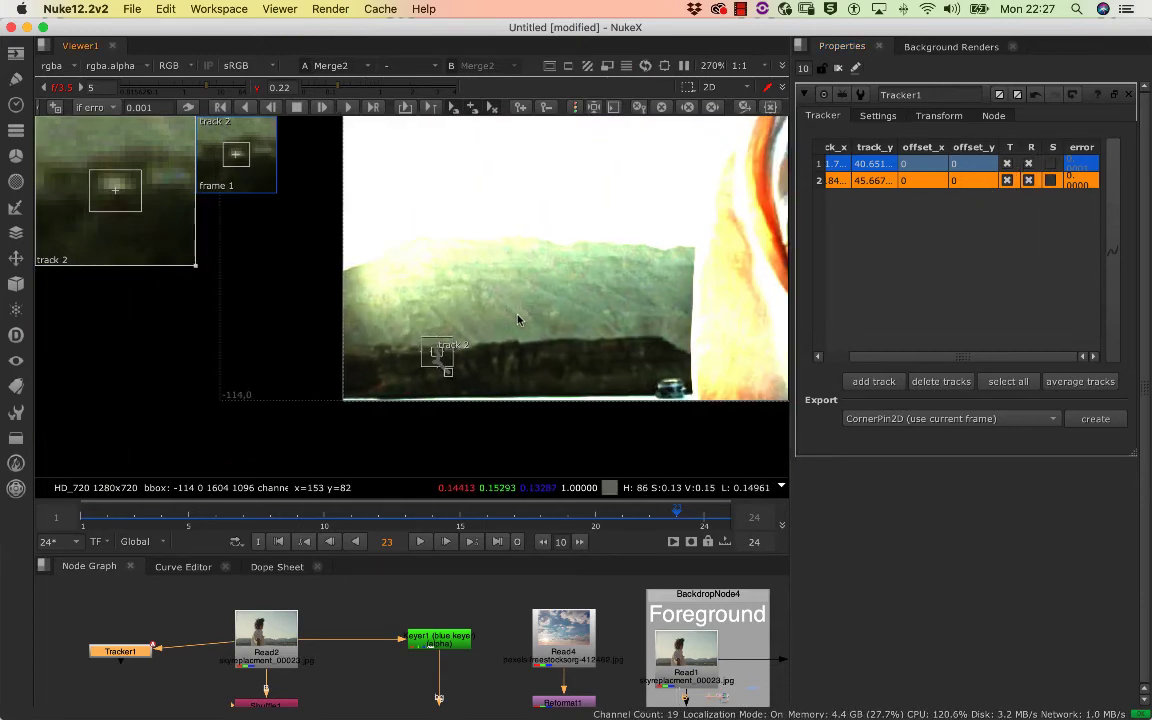
drag(517, 320, 405, 327)
drag(660, 292, 416, 332)
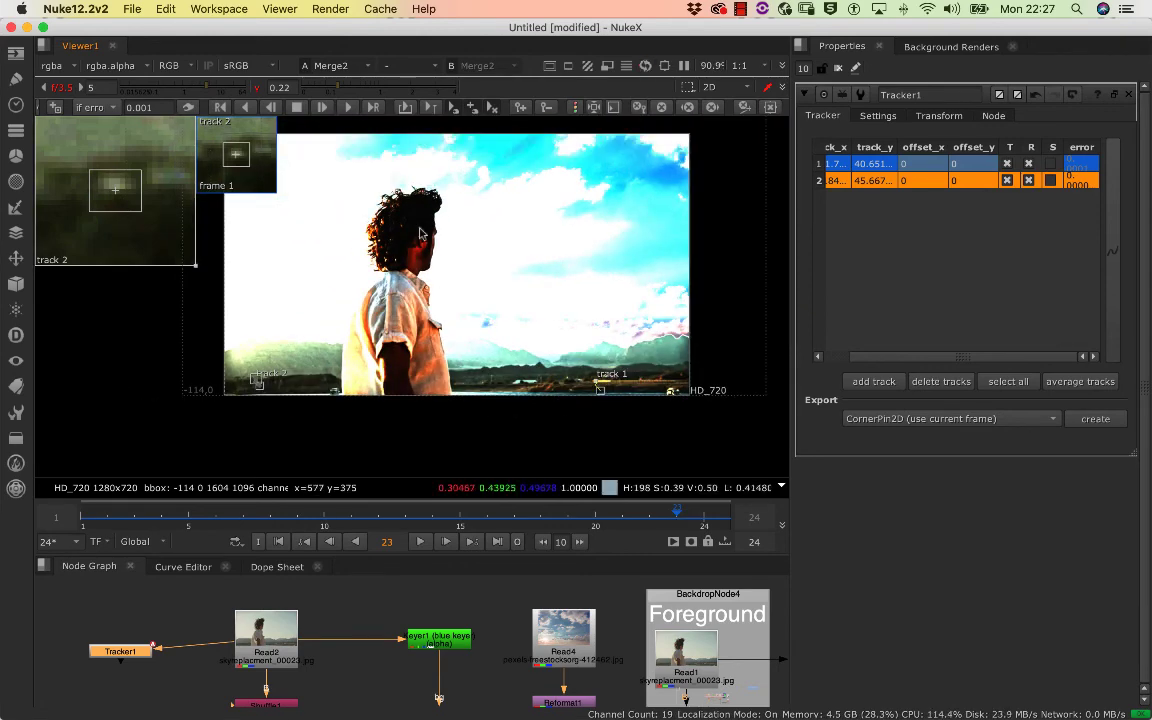
click(60, 88)
click(60, 88)
click(61, 88)
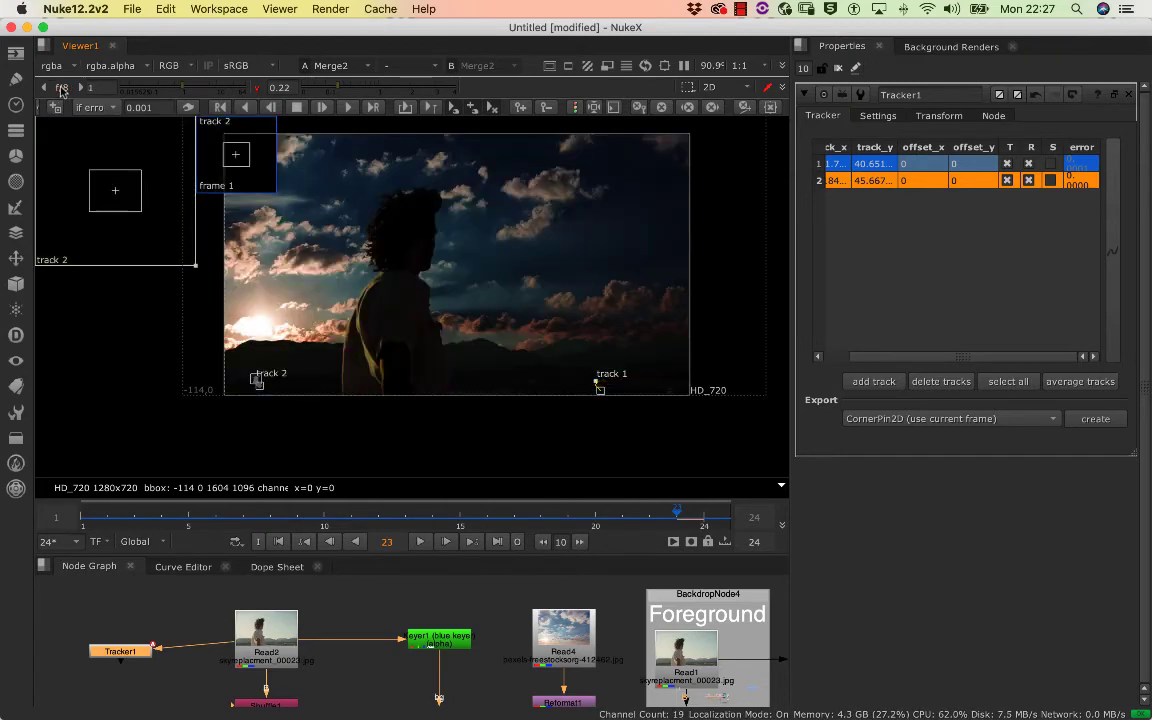
click(255, 88)
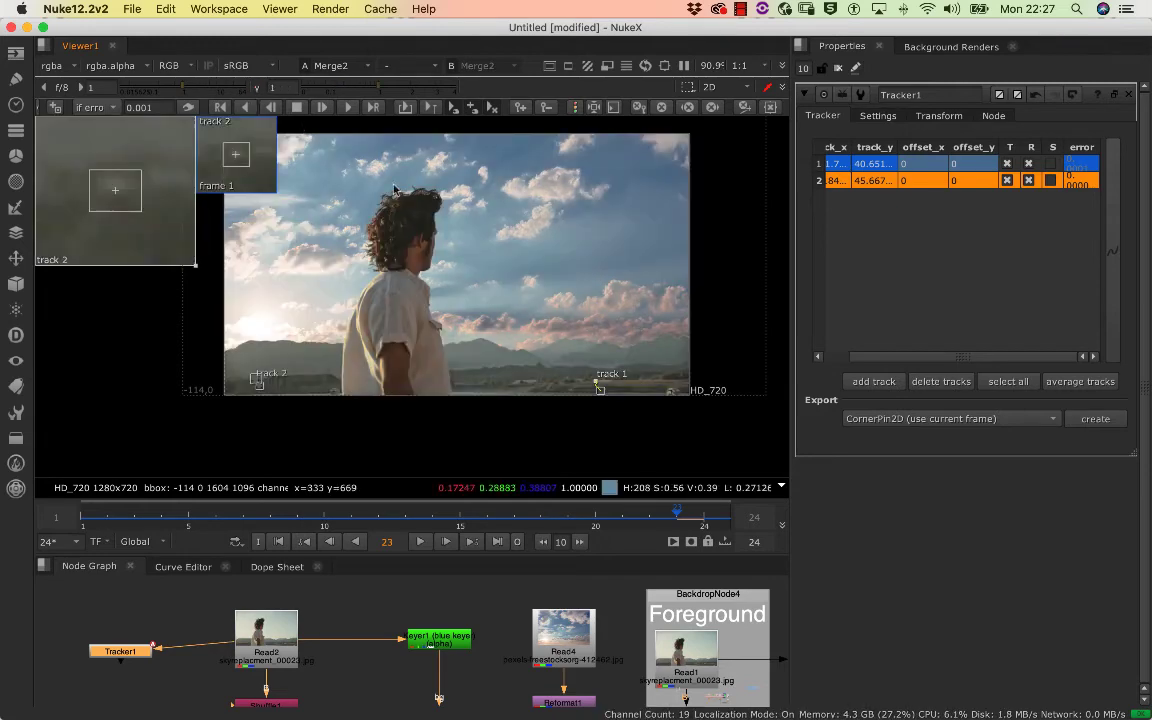
scroll(441, 257, down, 3)
scroll(441, 257, up, 3)
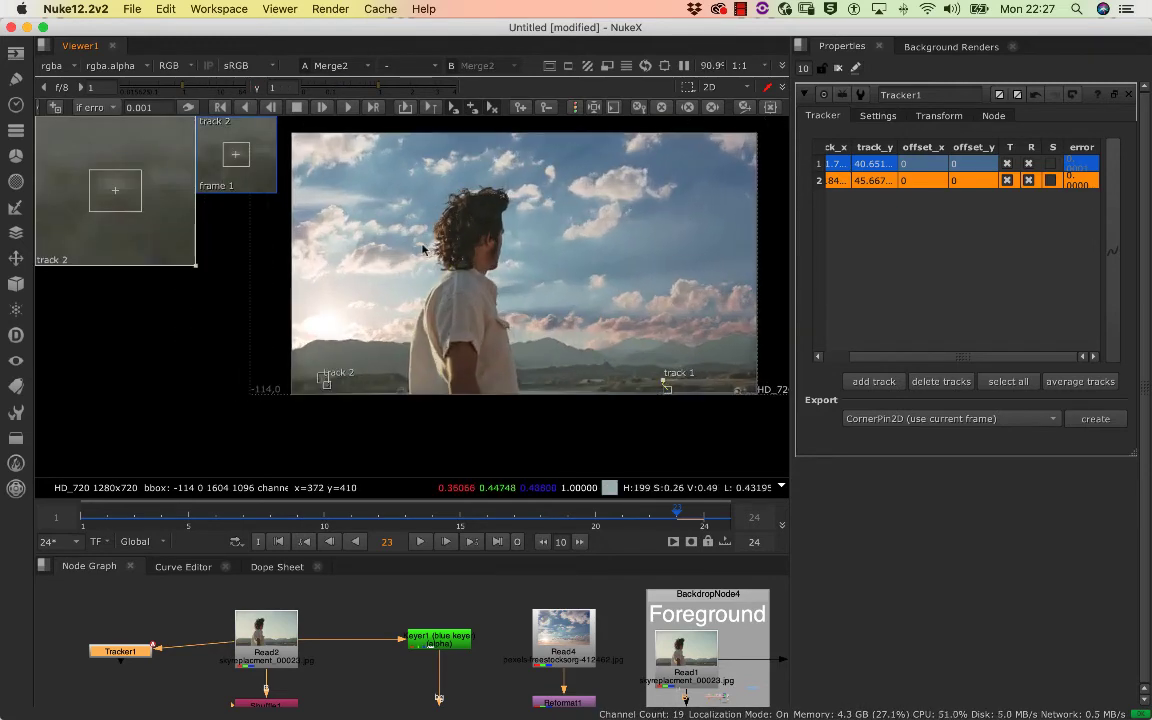
Move the playhead to frame 8 and disconnect Tracker1's input from the Read2 footage
drag(433, 520, 270, 522)
drag(169, 648, 261, 622)
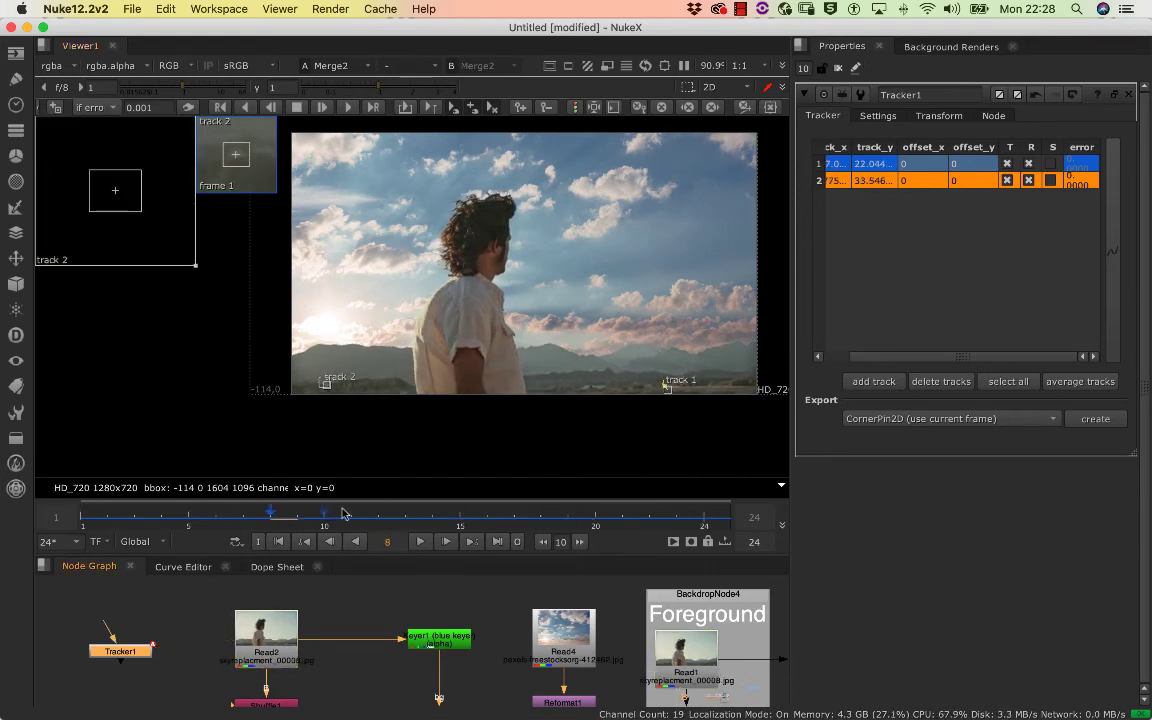
drag(161, 599, 300, 598)
scroll(301, 598, up, 1)
scroll(301, 598, down, 1)
double_click(251, 620)
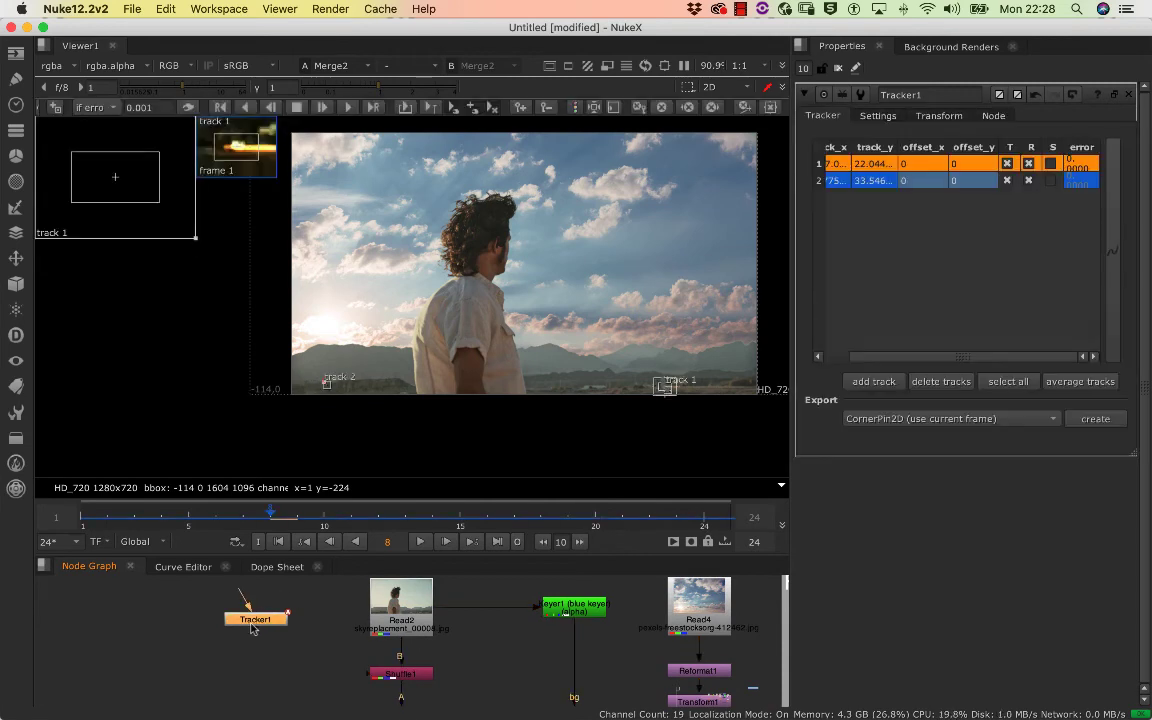
Set Tracker1's transform type to match-move with reference frame 1
click(879, 117)
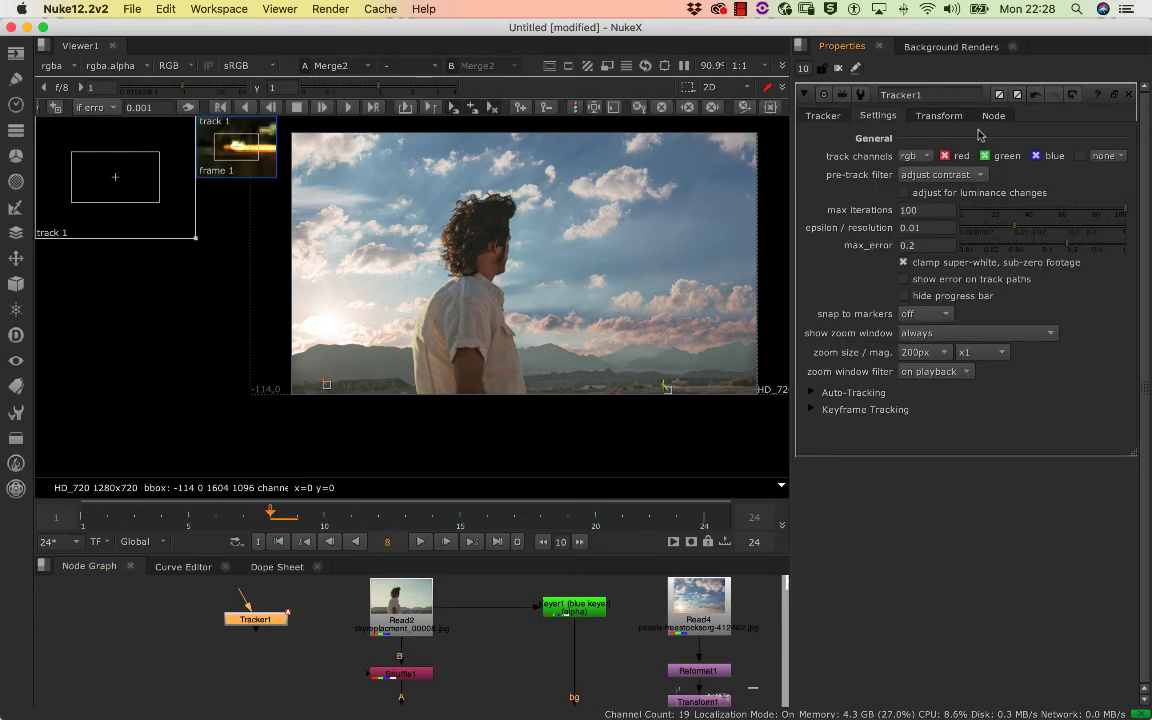
click(823, 116)
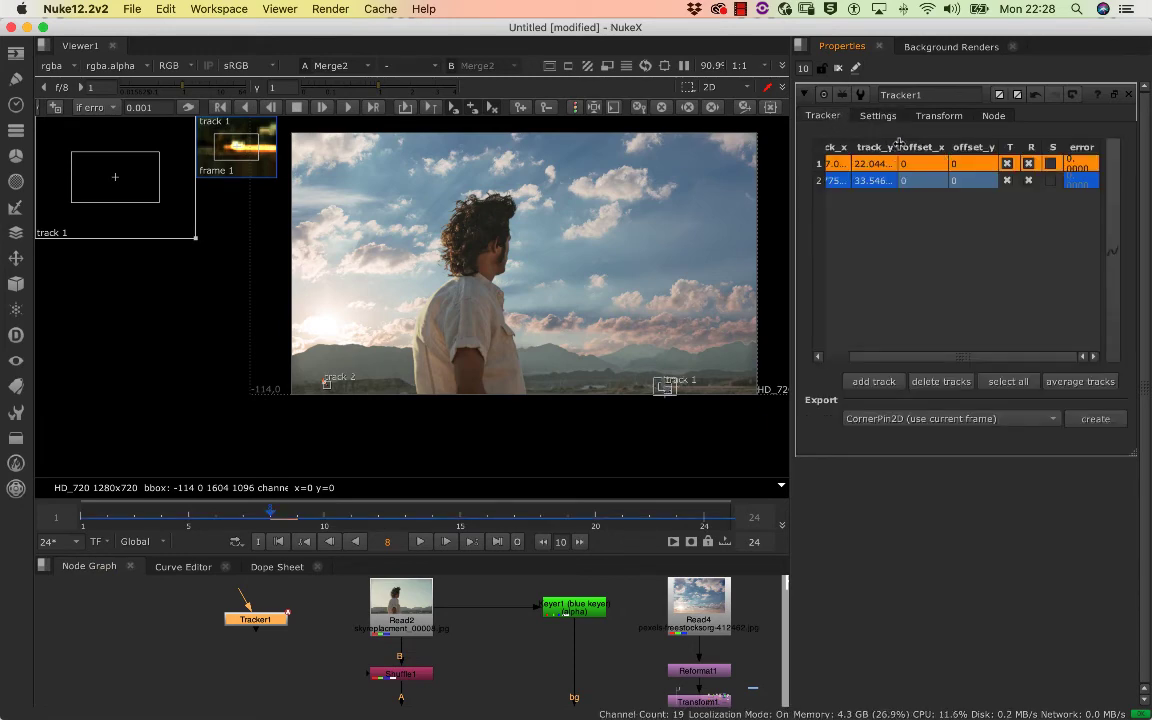
click(930, 117)
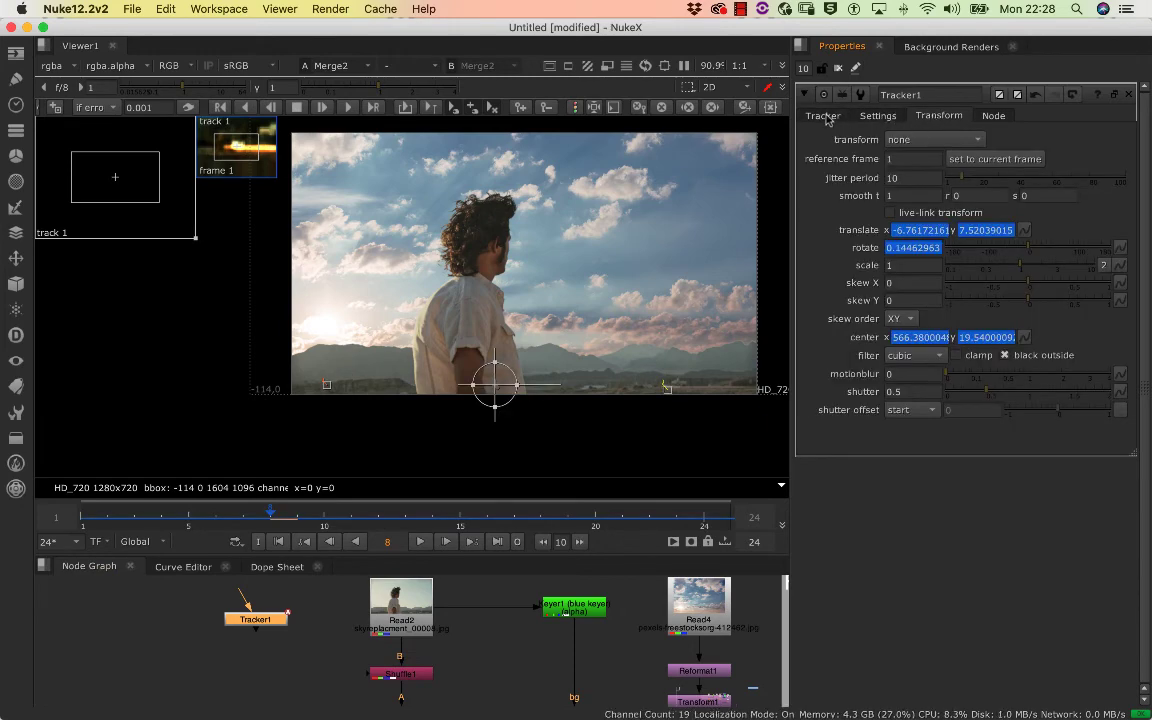
click(825, 117)
click(933, 118)
click(925, 141)
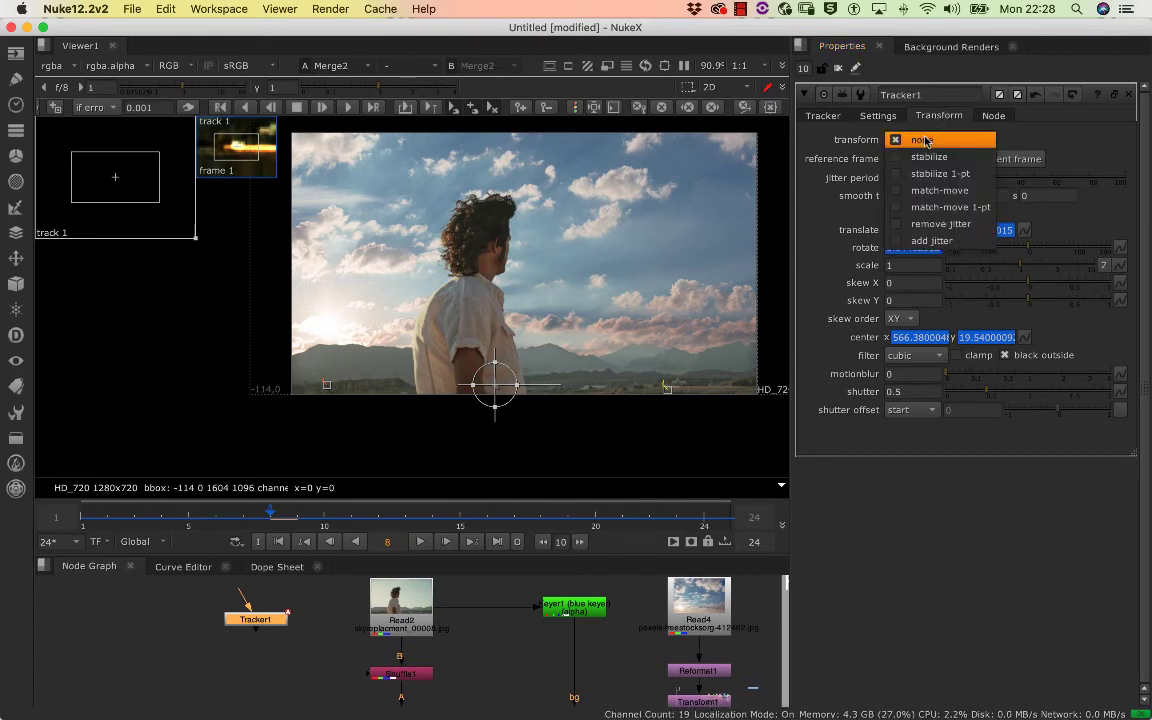
click(935, 192)
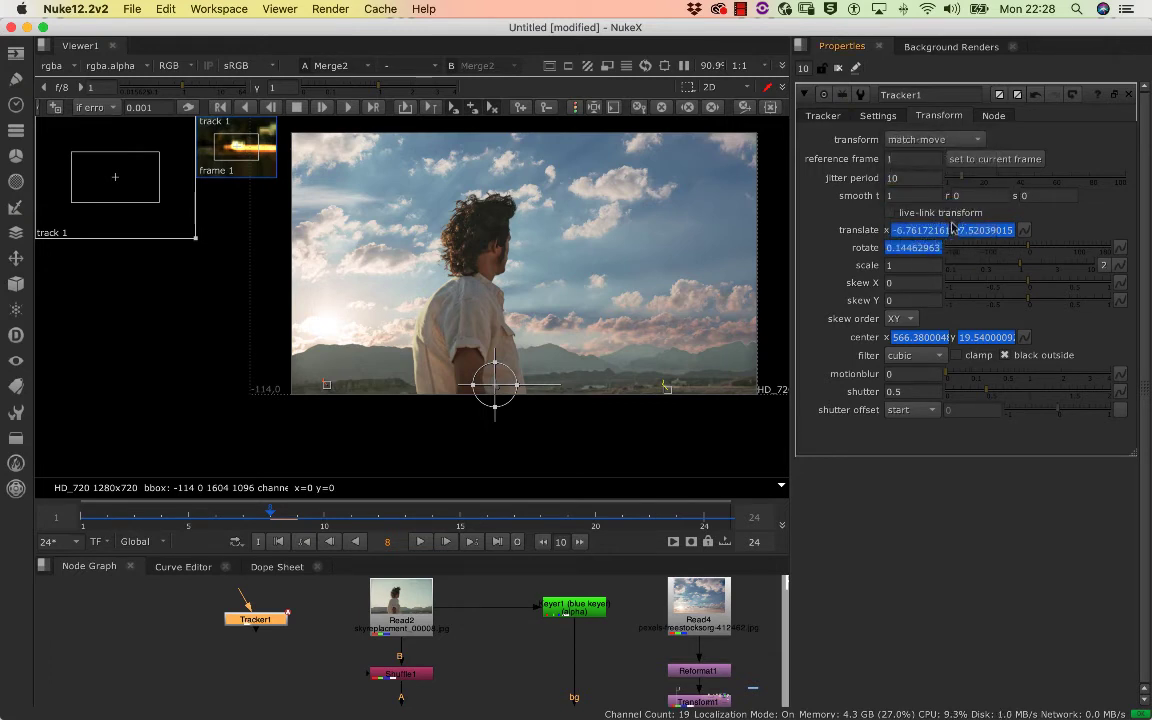
Try inserting Tracker1 into the Read4 sky branch, directly below Transform1
double_click(264, 621)
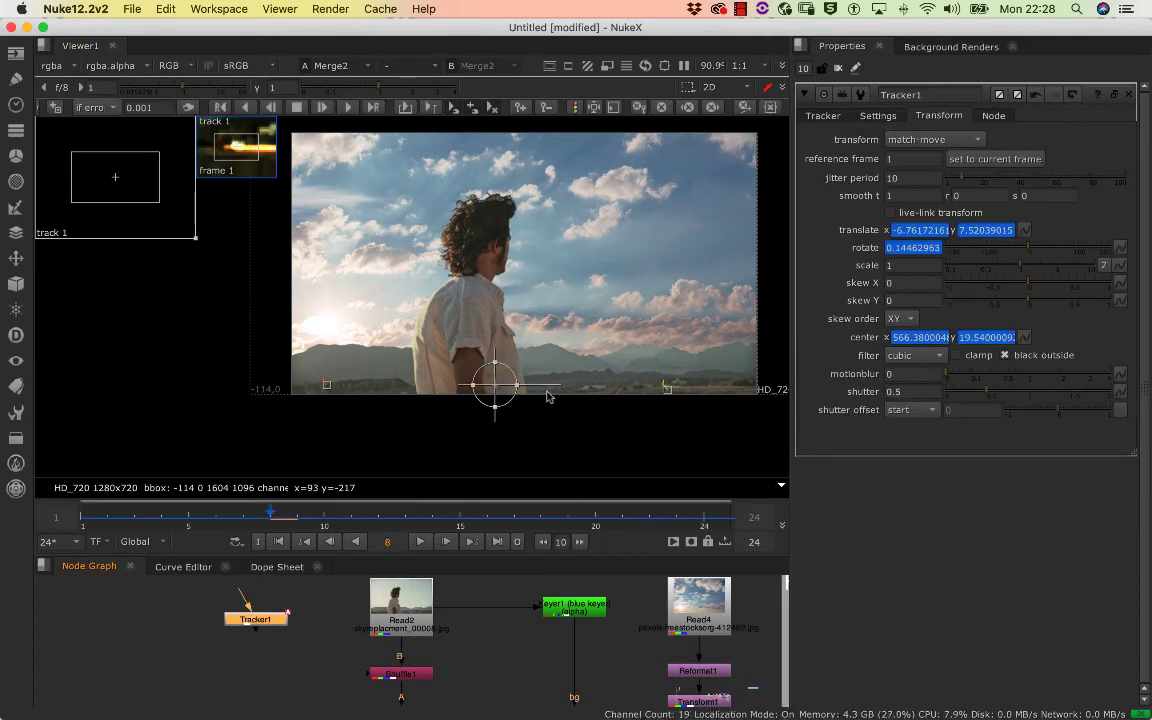
scroll(150, 594, down, 5)
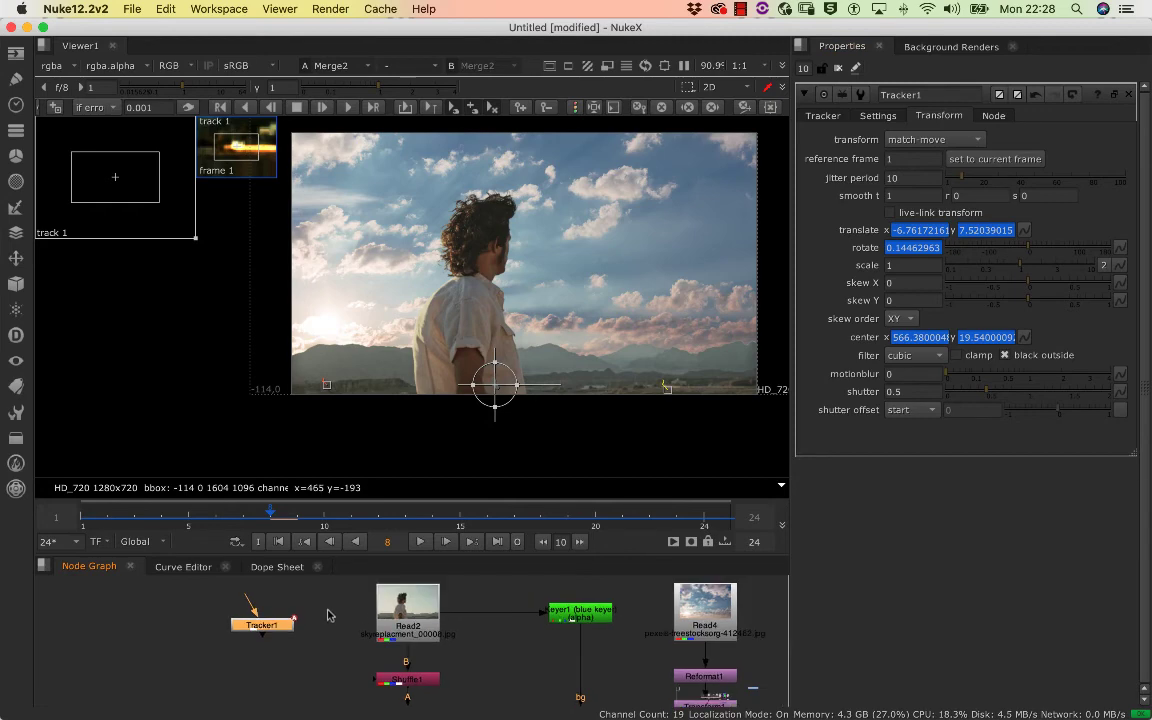
scroll(150, 596, right, 5)
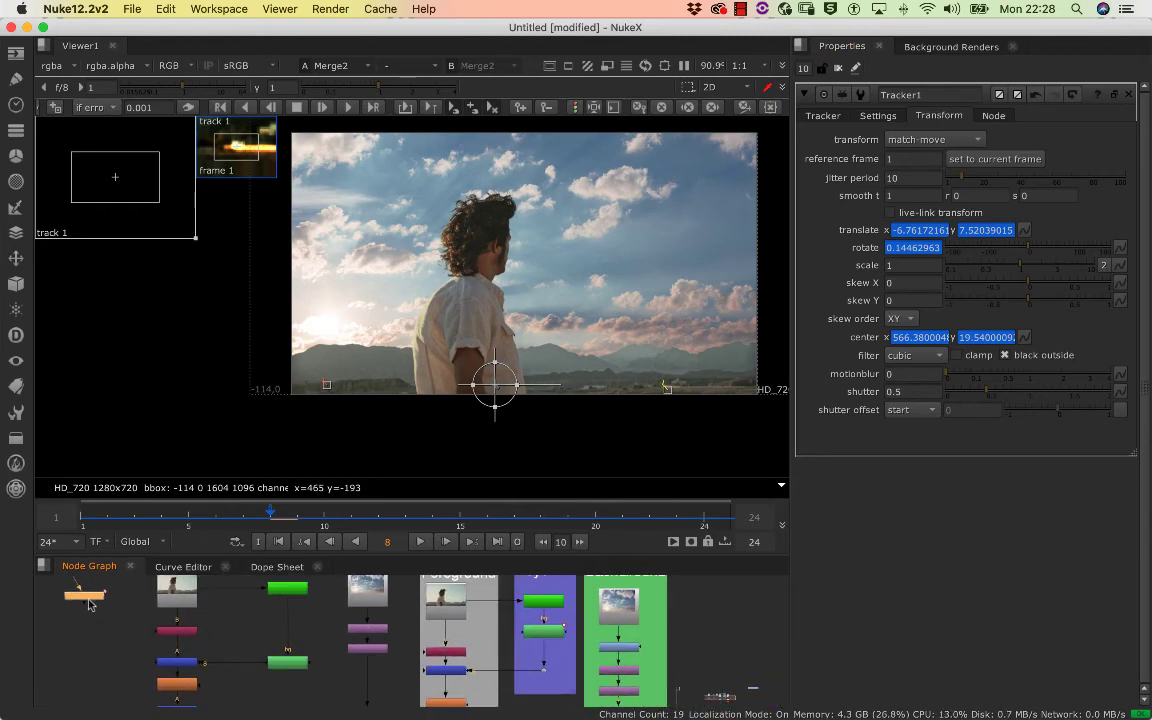
drag(90, 609, 370, 677)
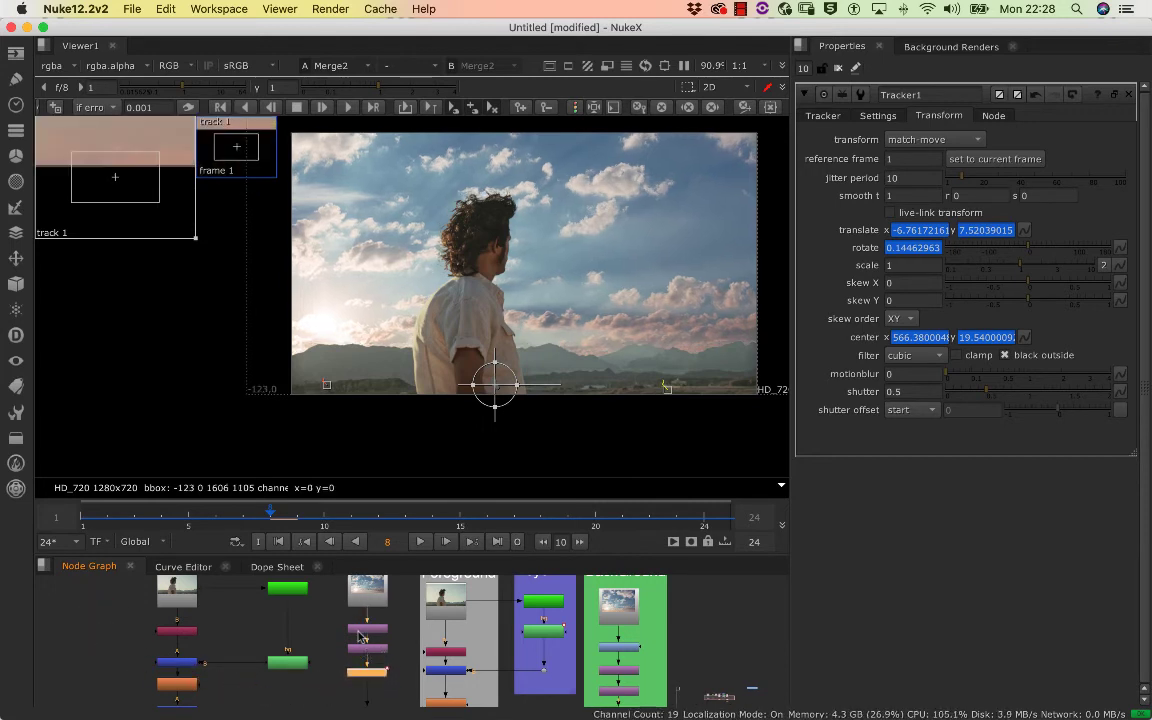
scroll(366, 600, up, 3)
scroll(396, 604, down, 4)
drag(376, 612, 373, 625)
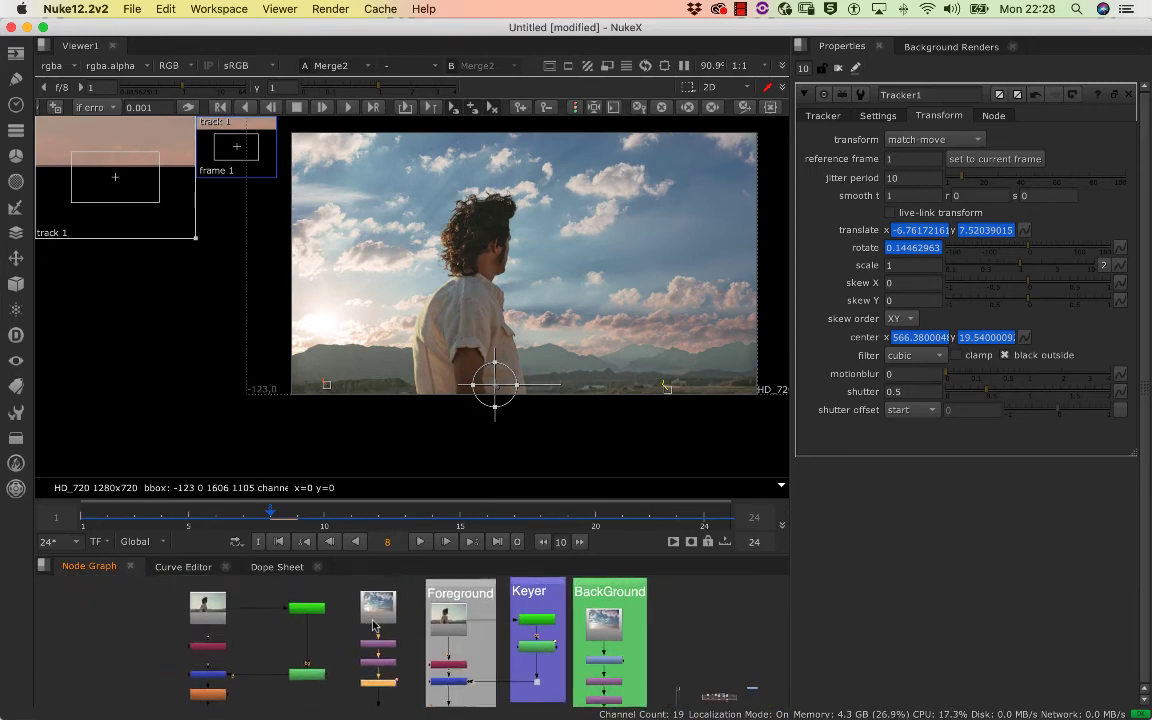
scroll(366, 622, up, 3)
scroll(380, 617, down, 4)
double_click(398, 680)
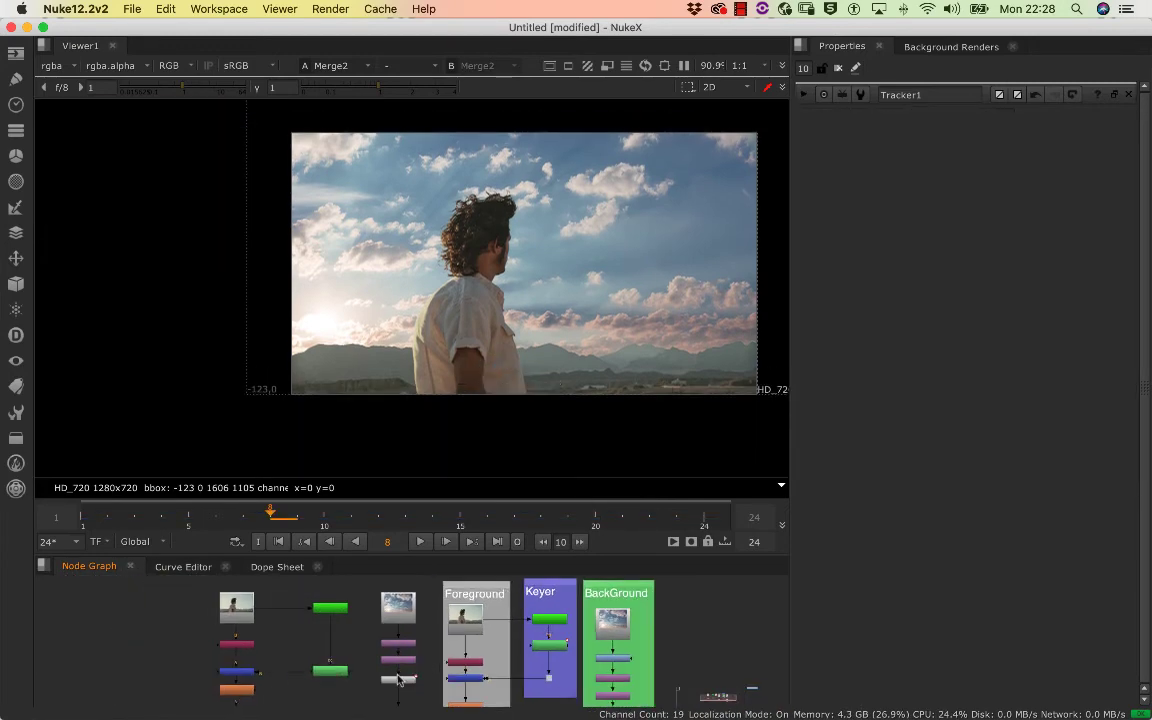
double_click(398, 680)
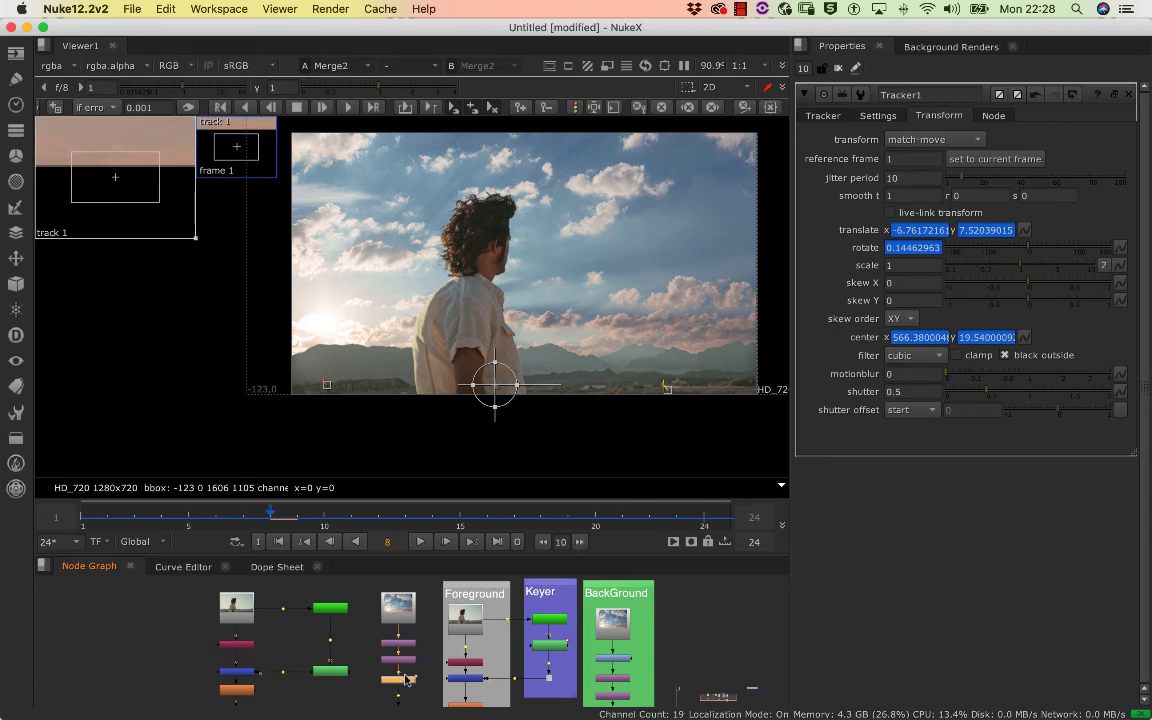
Undo Tracker1's insertion into the sky branch and its match-move transform setting
key(super+shift+x)
drag(112, 662, 423, 655)
key(Delete)
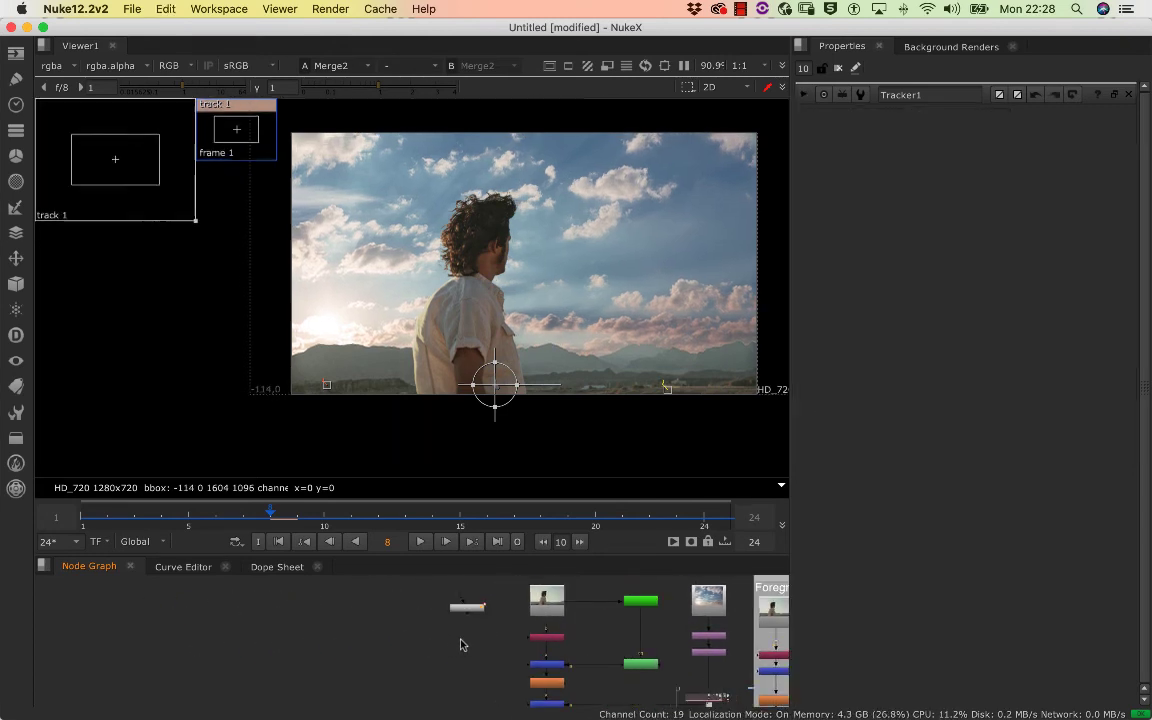
Reconnect Tracker1's input to Read2 and review its tracks, tracking settings and transform options
double_click(467, 606)
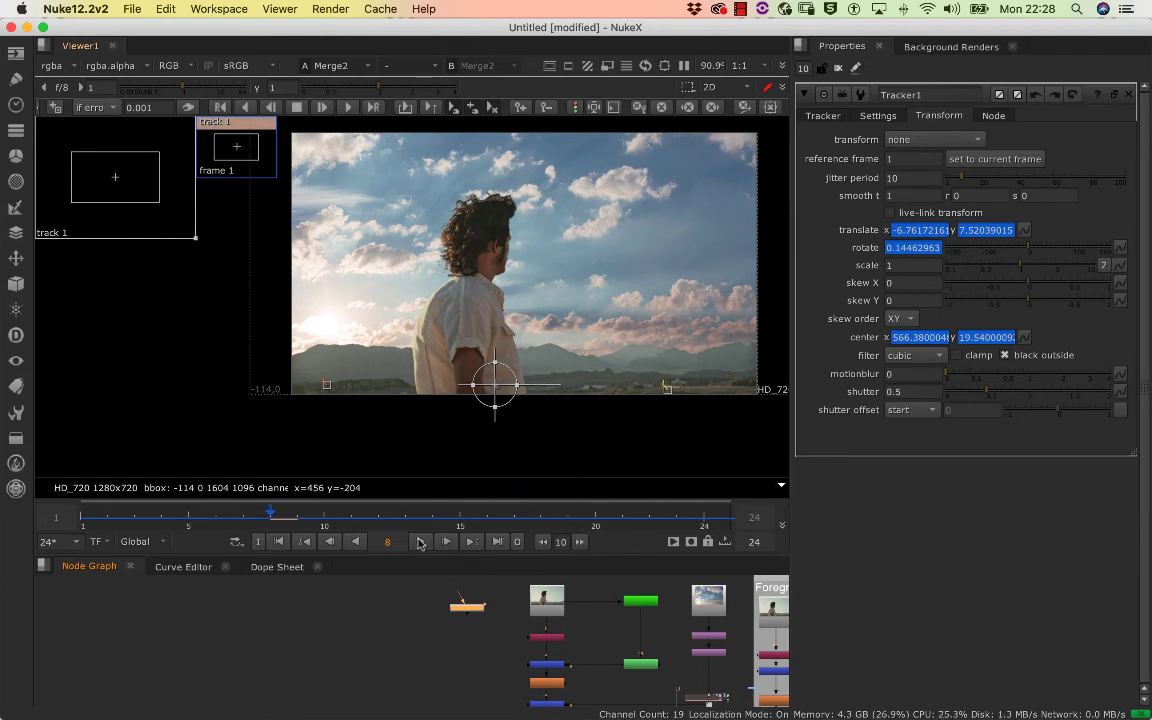
scroll(290, 648, up, 4)
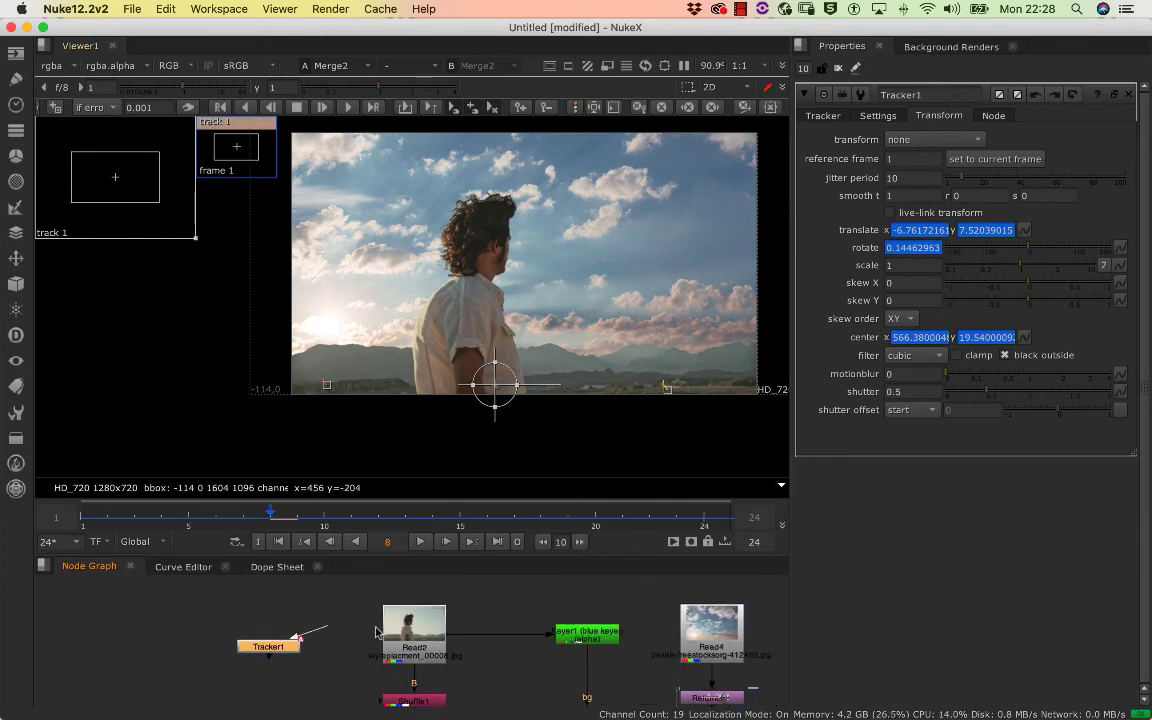
drag(376, 632, 400, 628)
drag(272, 645, 275, 647)
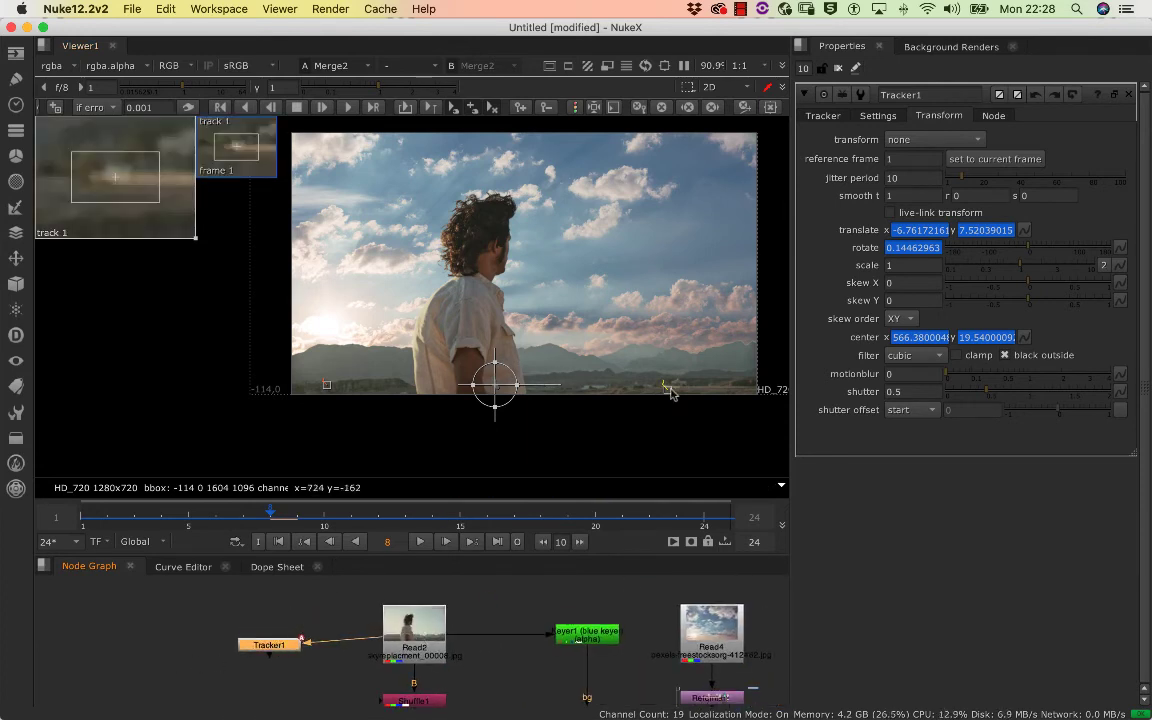
click(824, 117)
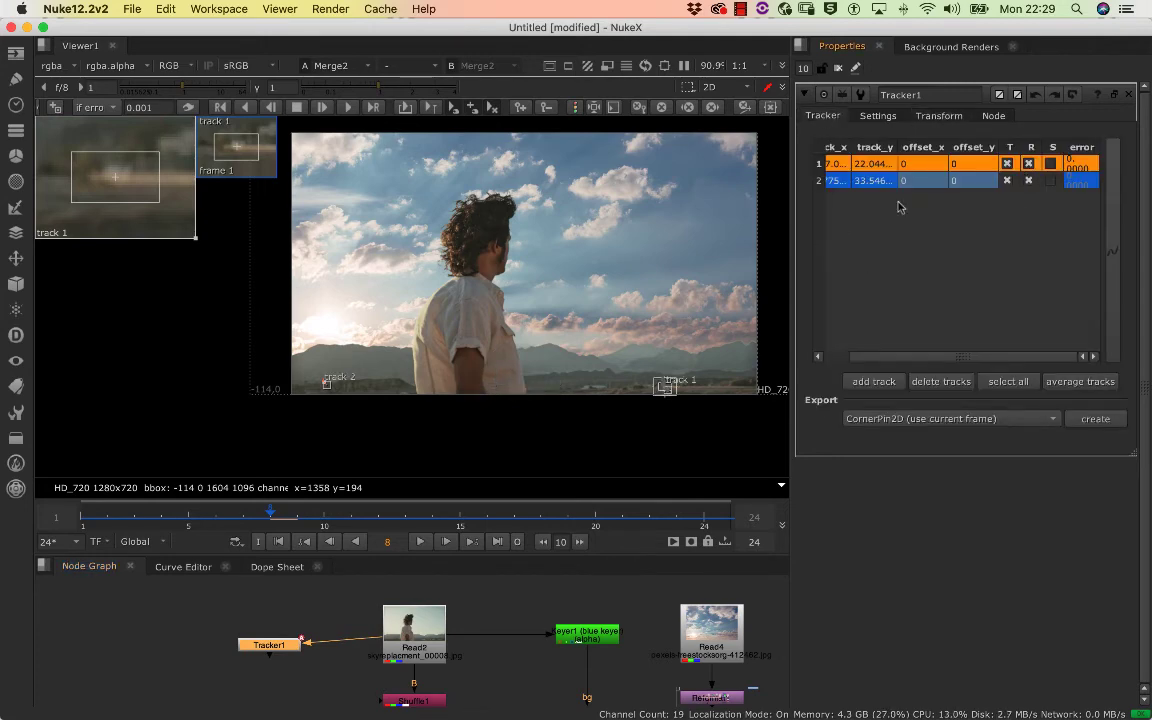
click(878, 117)
click(939, 116)
click(824, 116)
Disconnect Tracker1 from Read2 and change its transform type to match-move
click(315, 632)
click(272, 645)
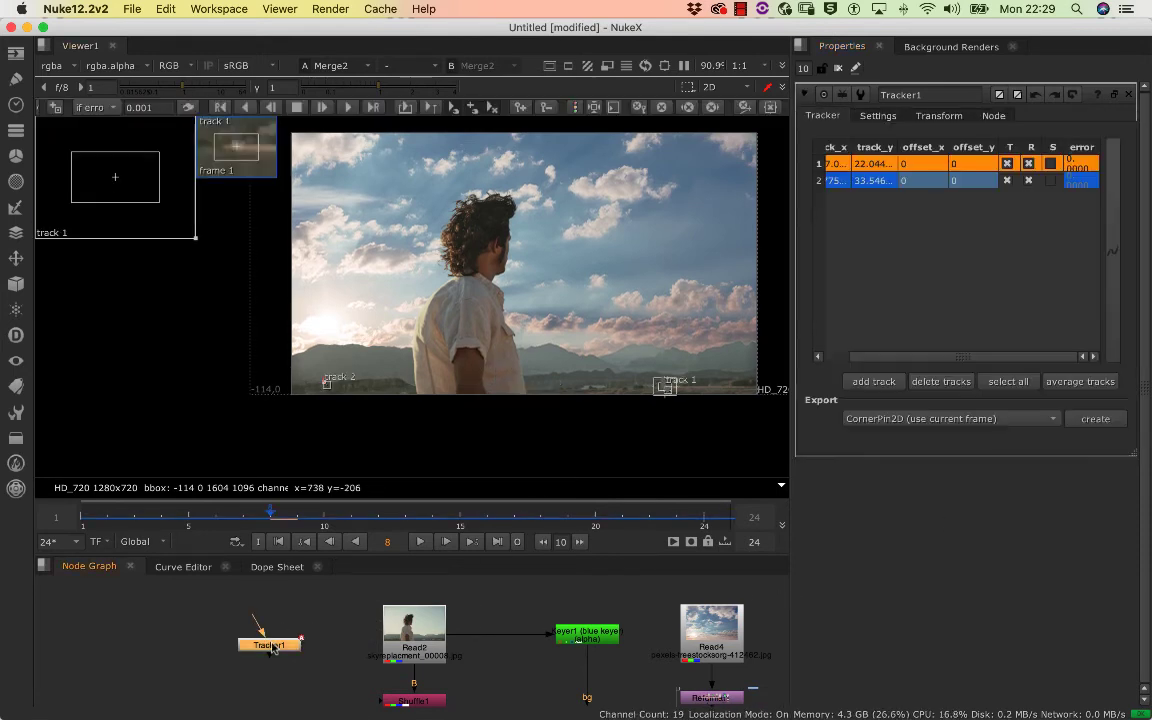
click(939, 116)
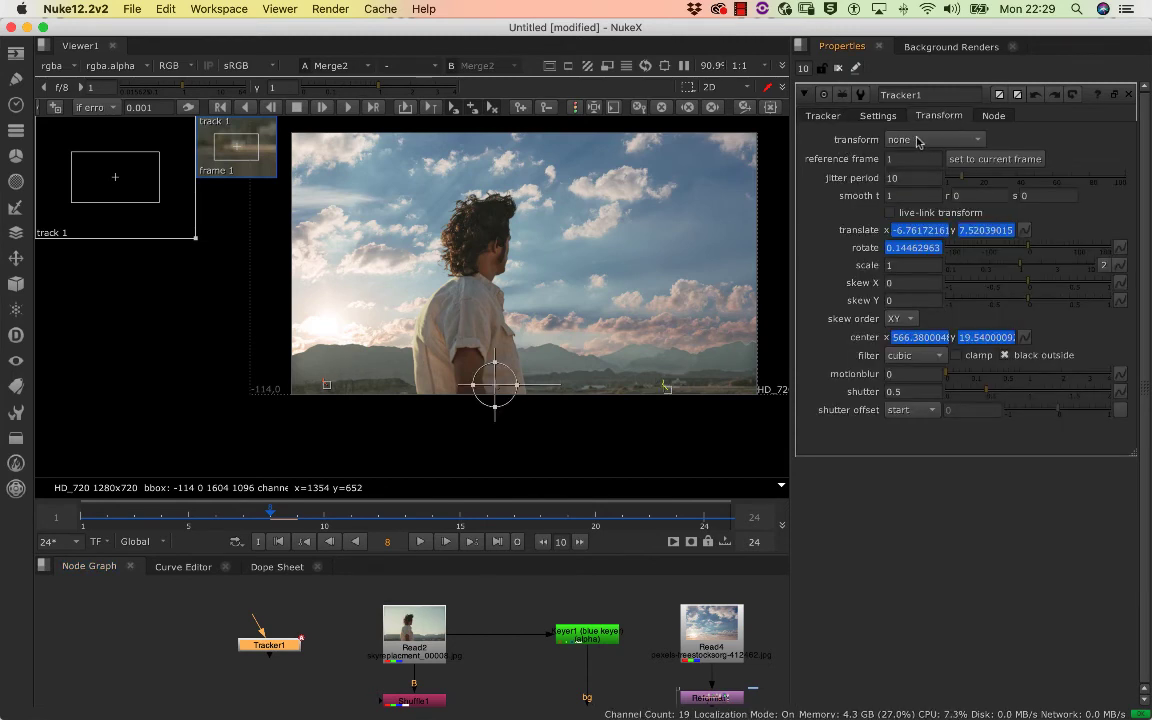
click(918, 141)
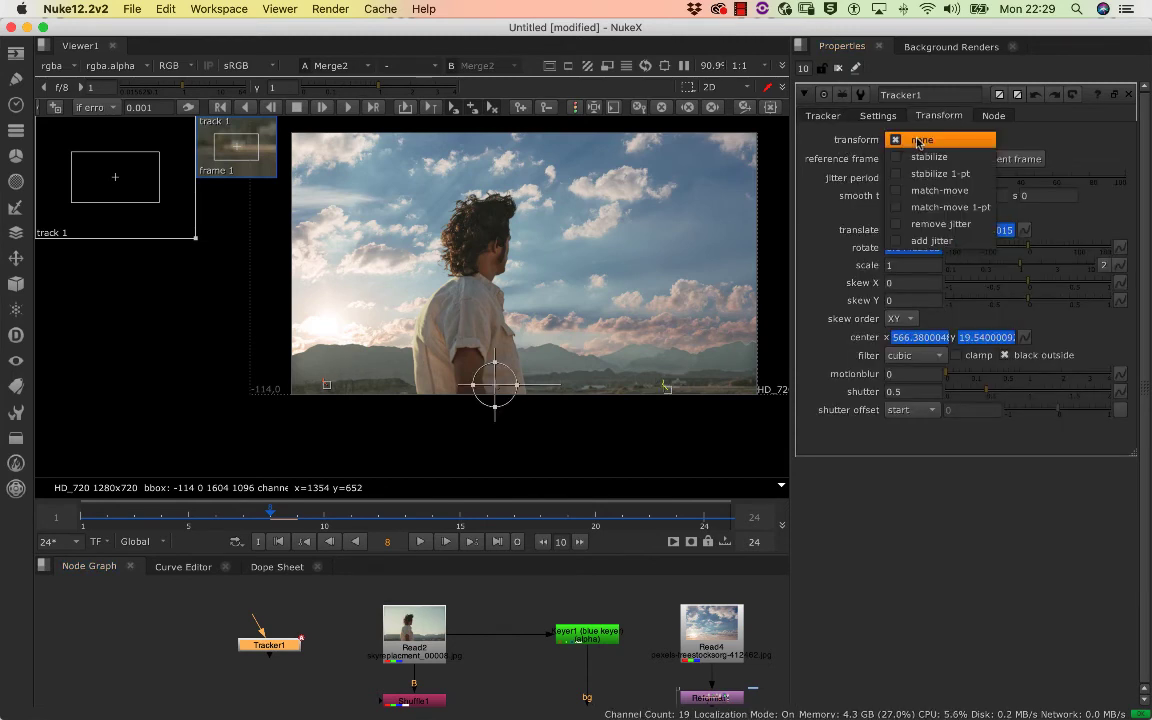
click(945, 191)
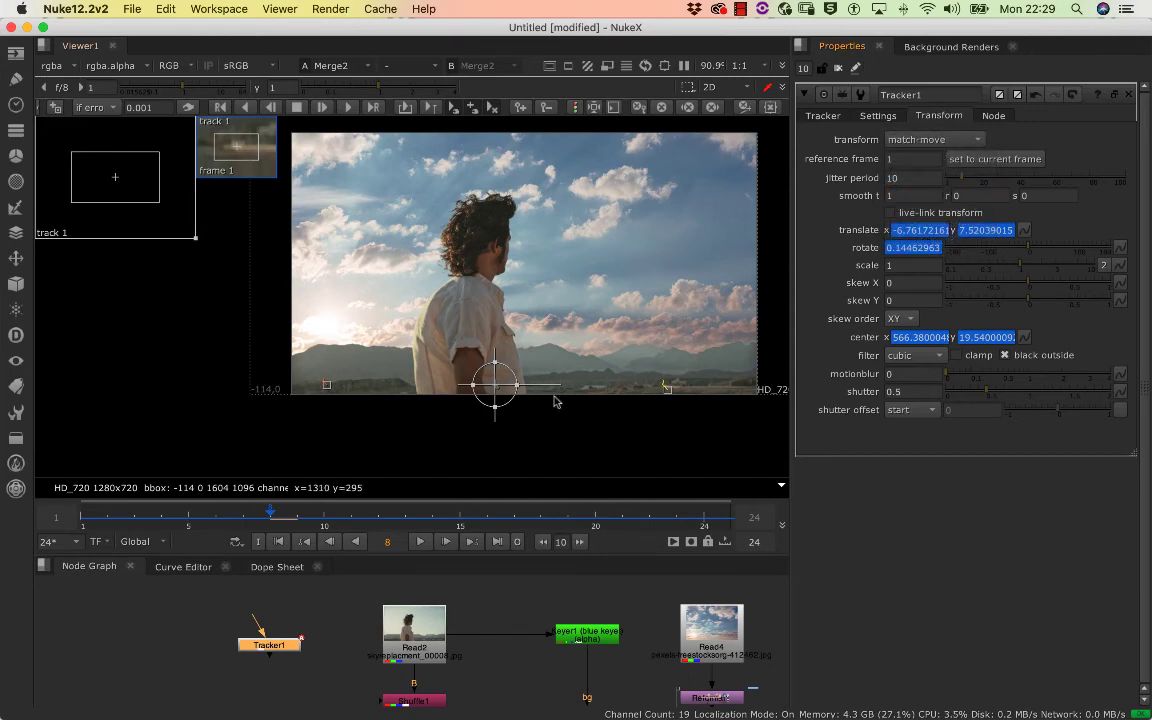
Insert the match-move Tracker1 into the new sky's branch between Transform1 and the connection to the merge
double_click(276, 644)
drag(293, 622, 295, 623)
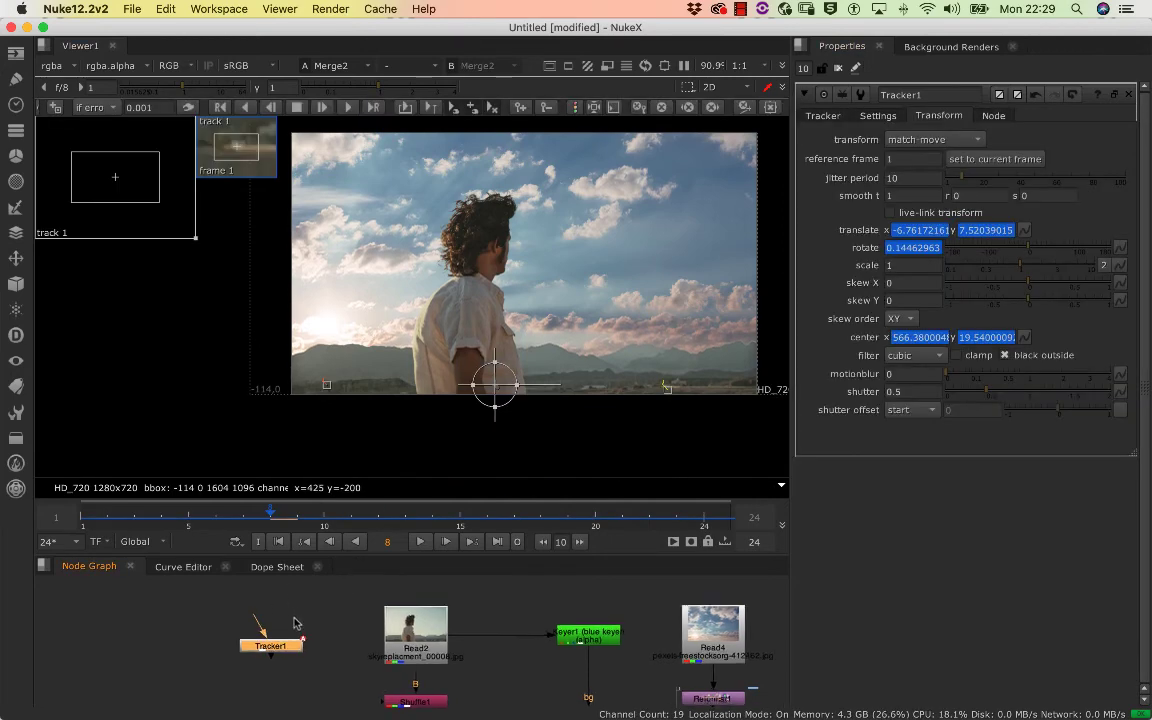
scroll(295, 623, down, 8)
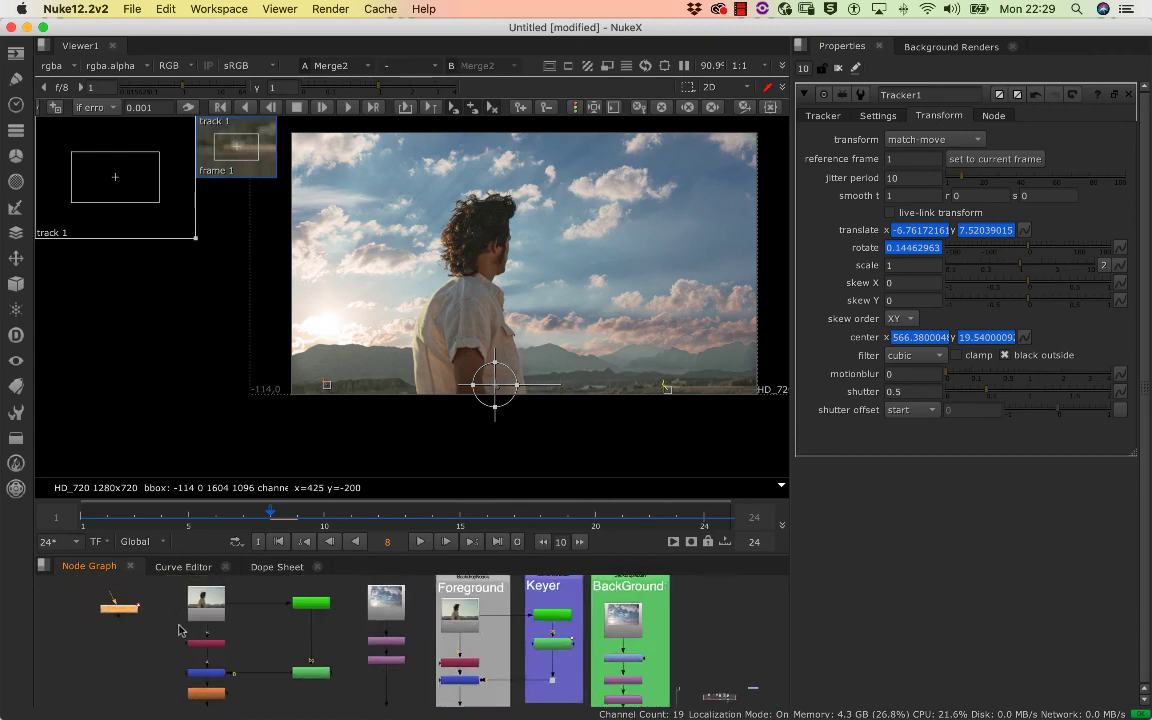
scroll(185, 620, up, 3)
scroll(208, 619, down, 3)
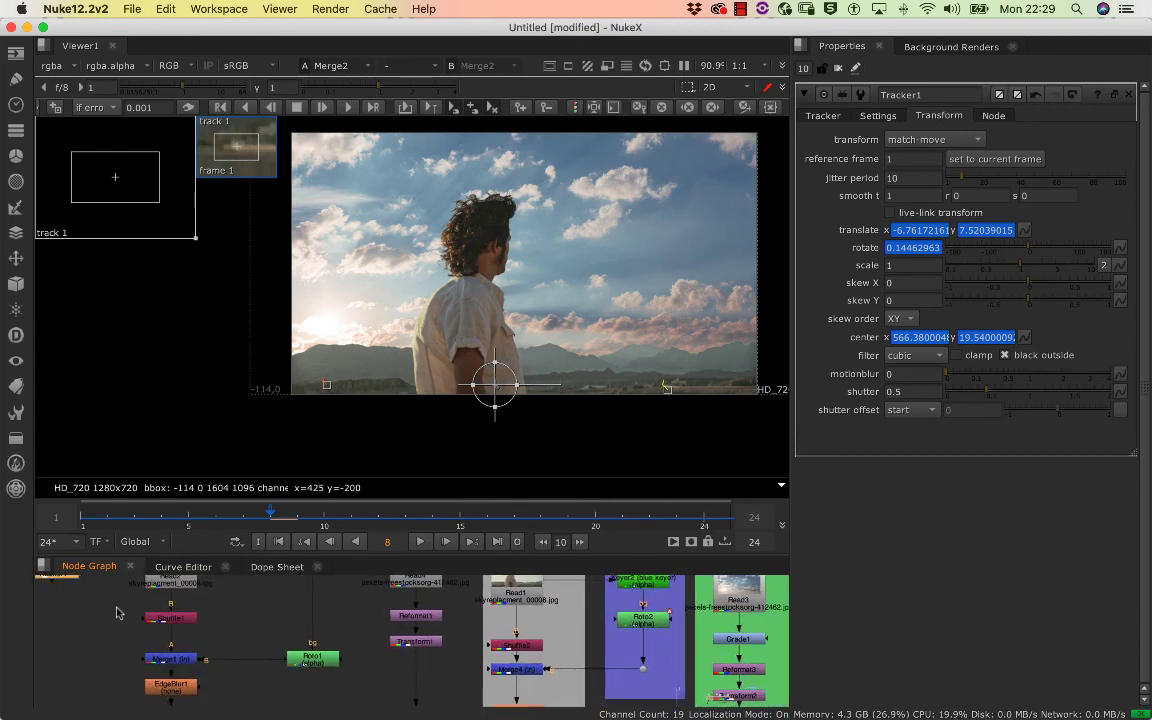
scroll(75, 615, down, 1)
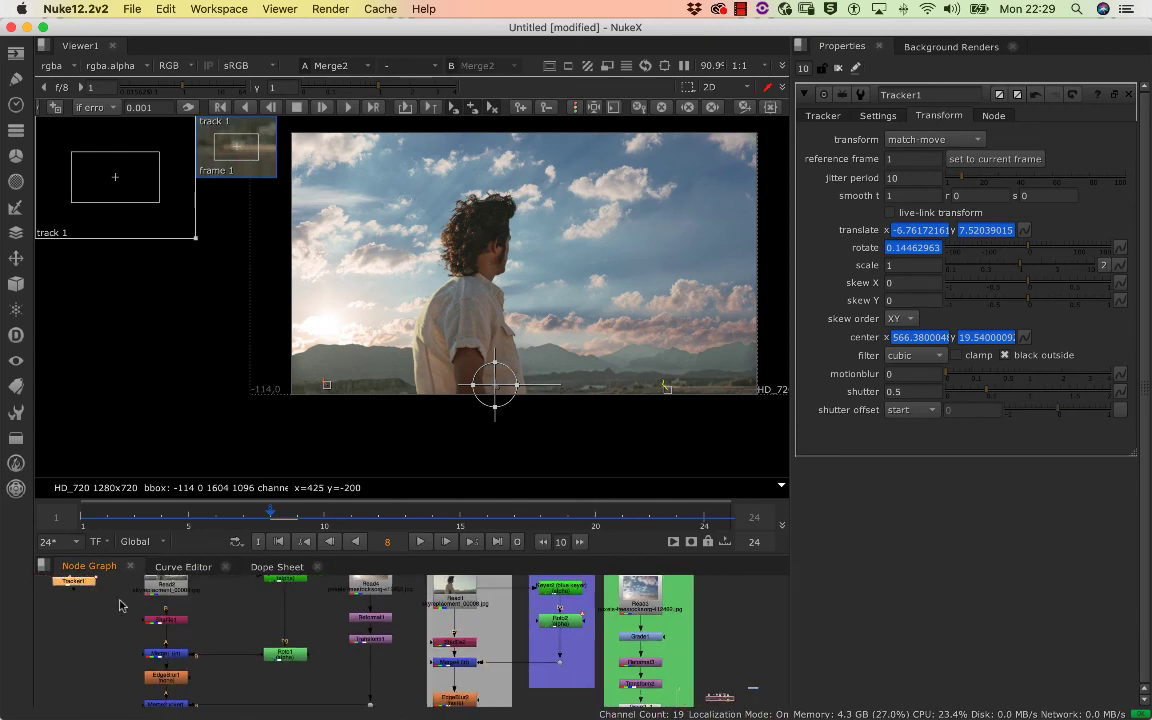
drag(87, 582, 365, 672)
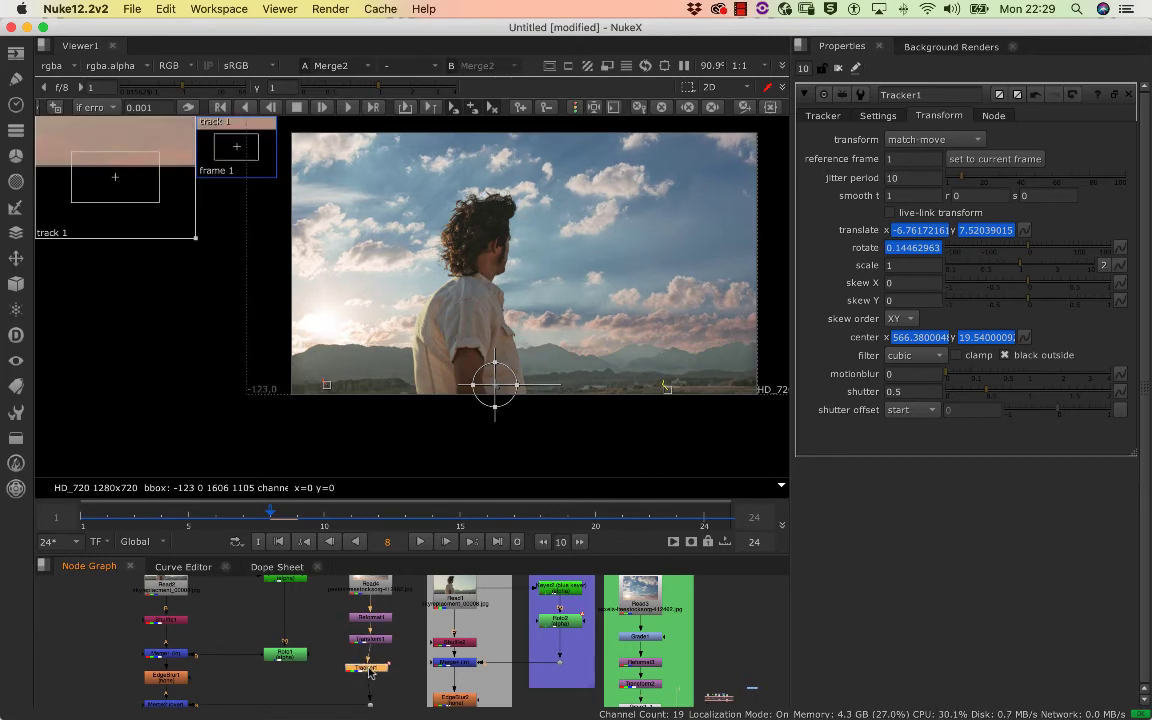
Close all open node properties and play the composite forward from frame 8 to check the sky's movement
scroll(595, 316, down, 6)
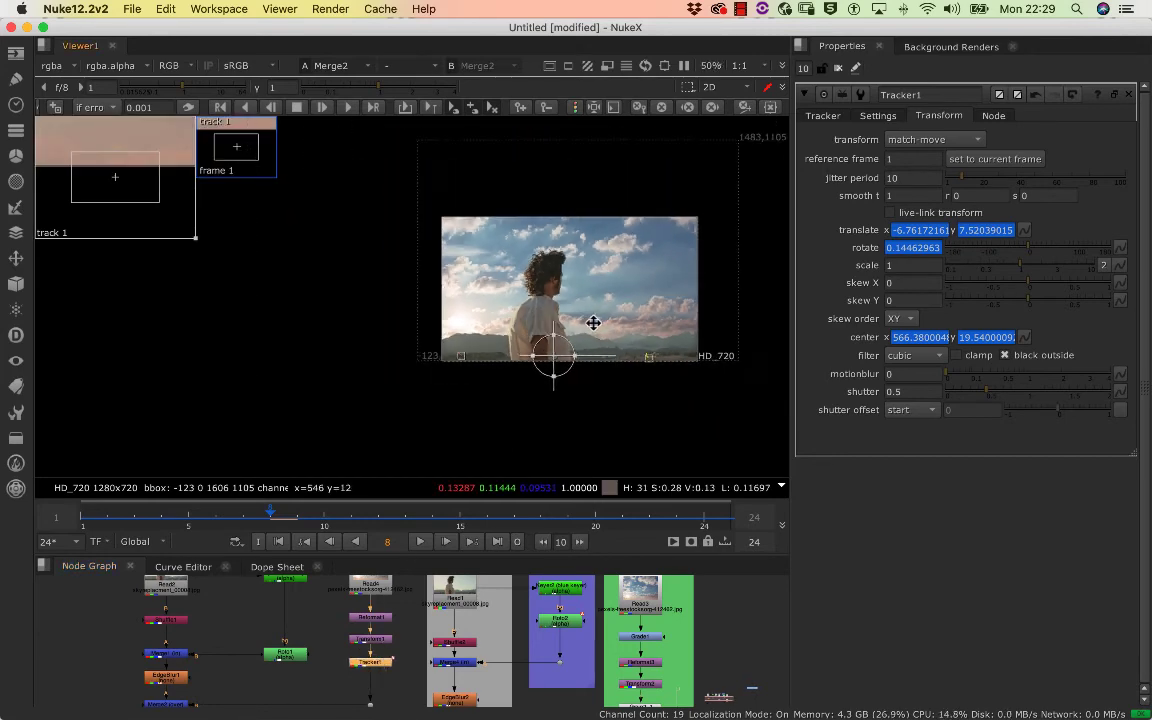
scroll(612, 311, up, 8)
drag(612, 308, 575, 348)
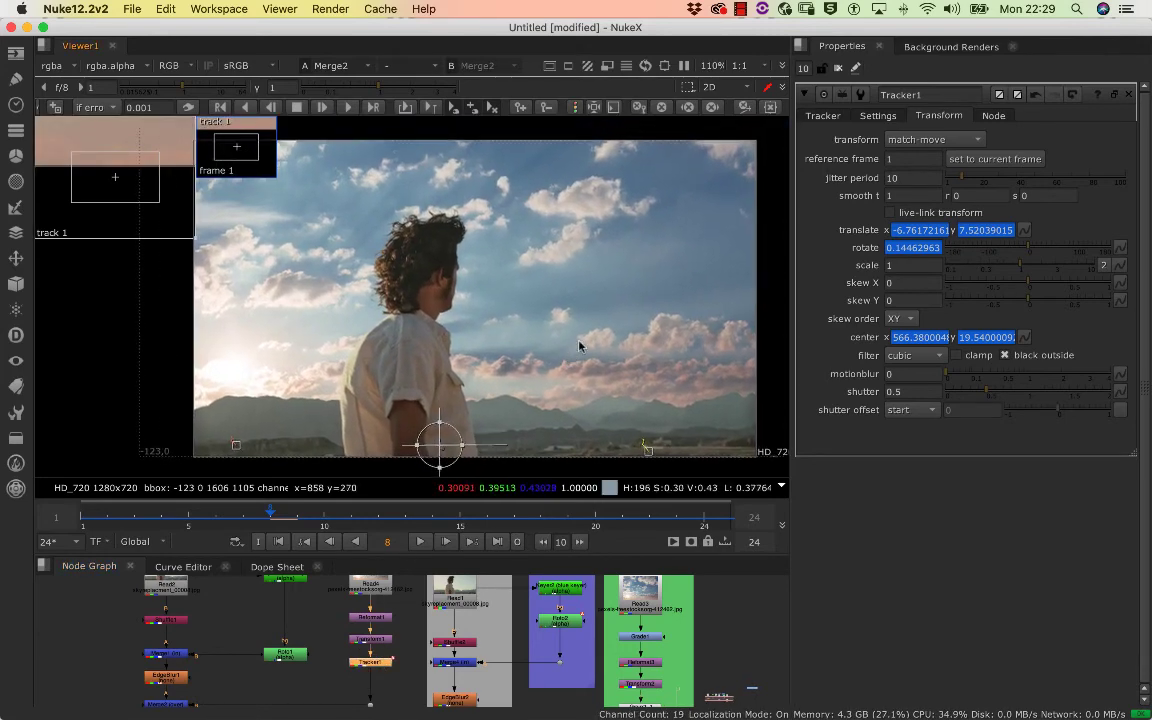
click(839, 68)
scroll(447, 326, down, 4)
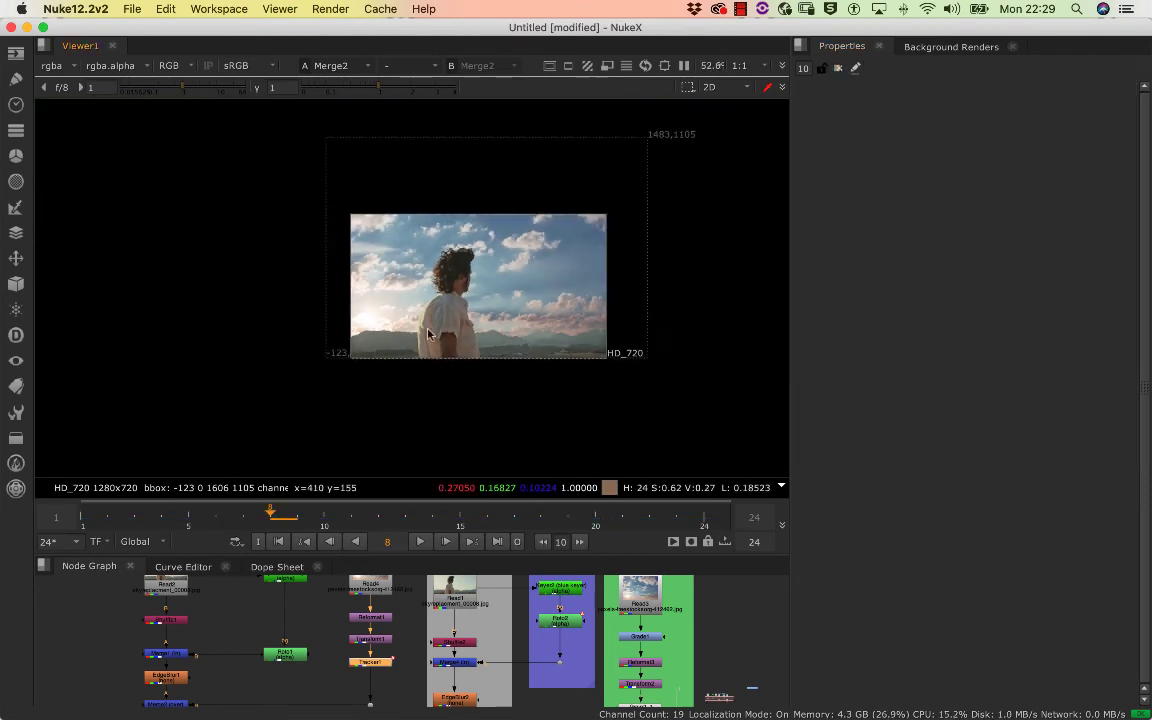
scroll(447, 326, up, 2)
scroll(447, 326, up, 5)
scroll(489, 363, down, 3)
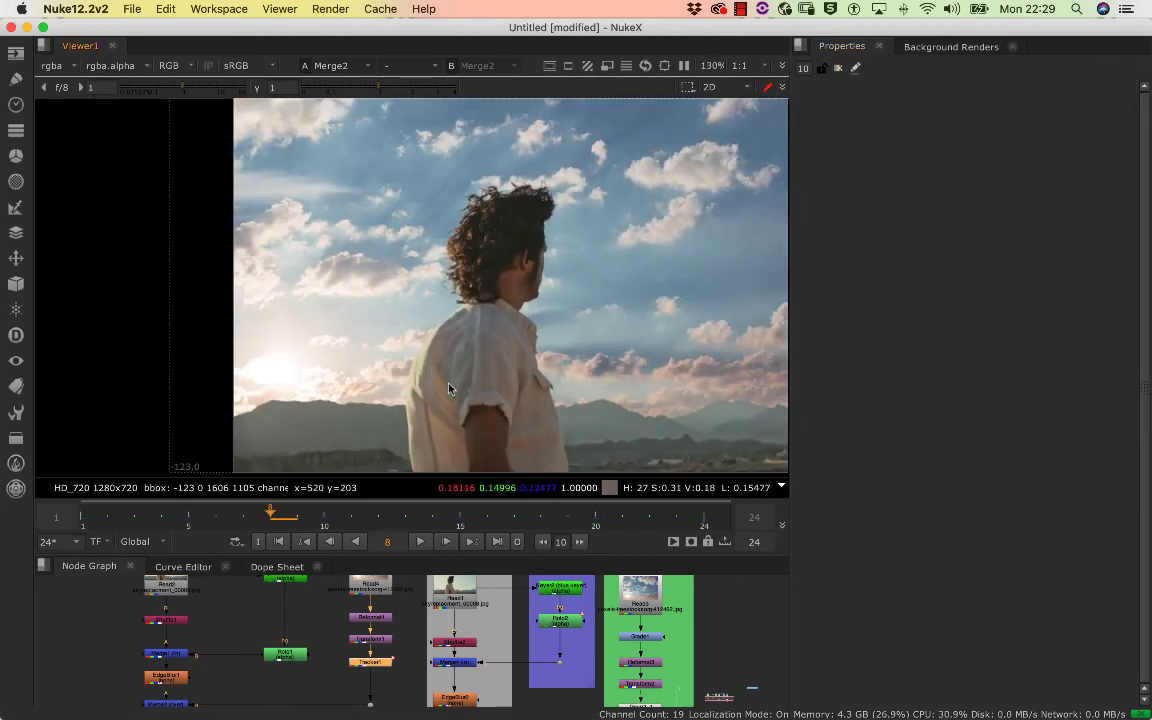
scroll(352, 337, down, 4)
scroll(343, 324, up, 3)
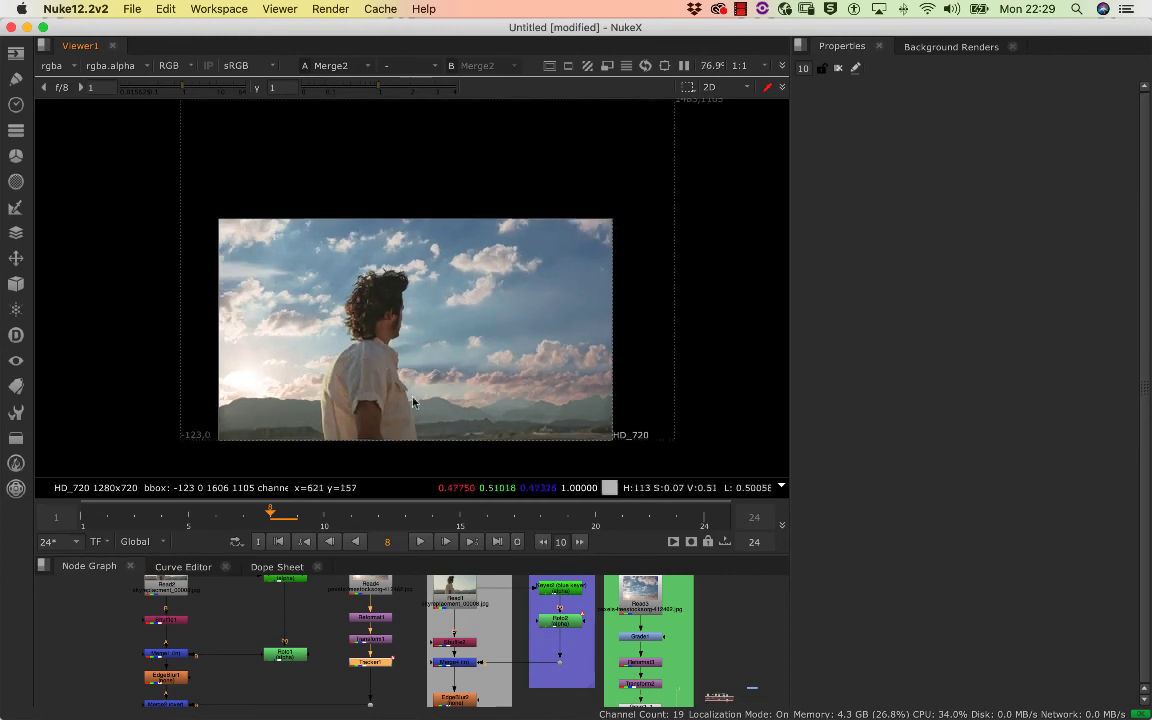
click(419, 542)
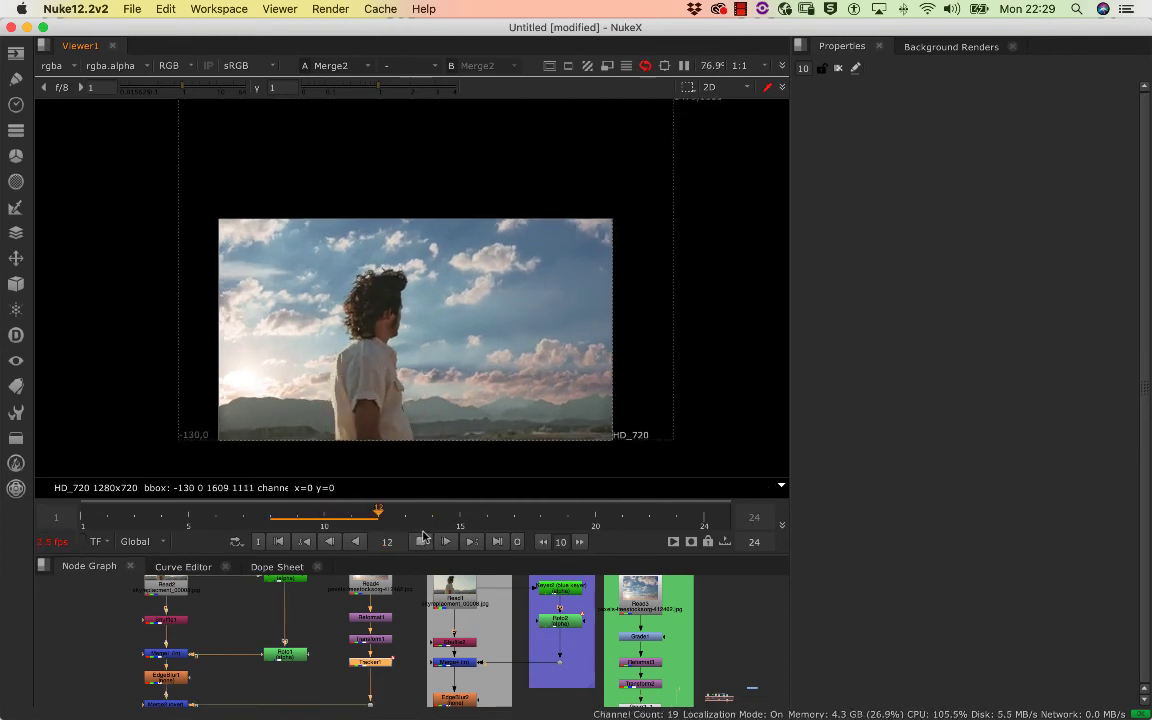
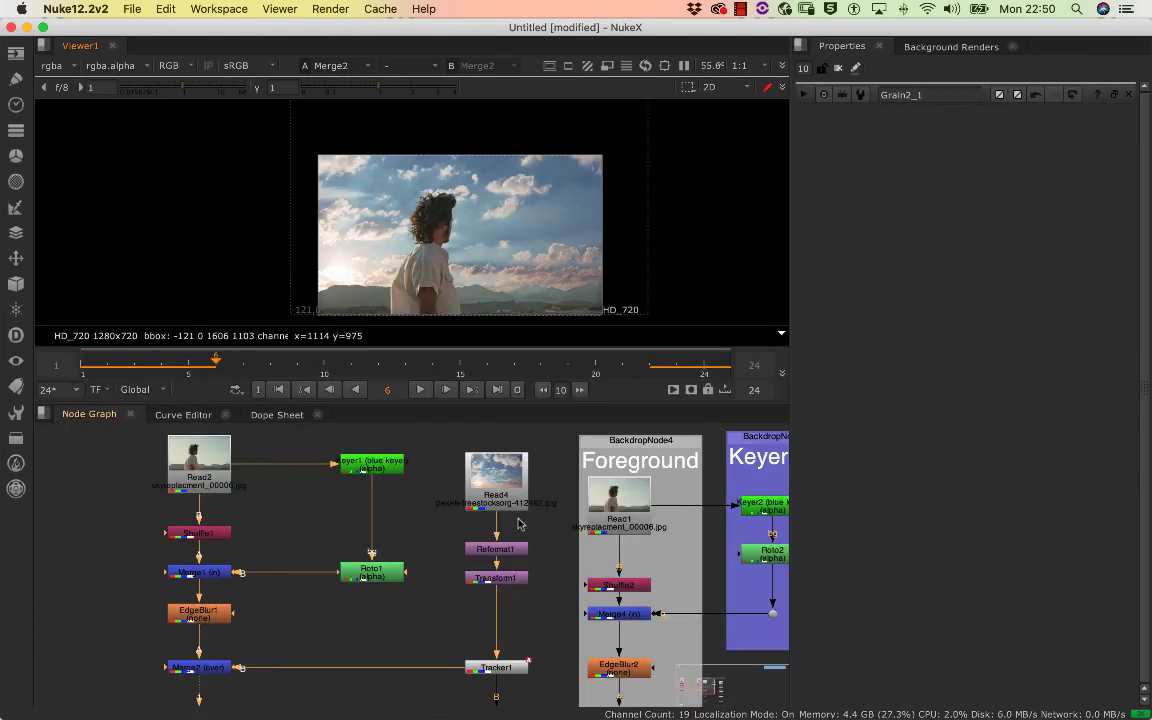
Go to frame 1 and examine how sharp the new sky's clouds look beside the man's hair edges
click(500, 478)
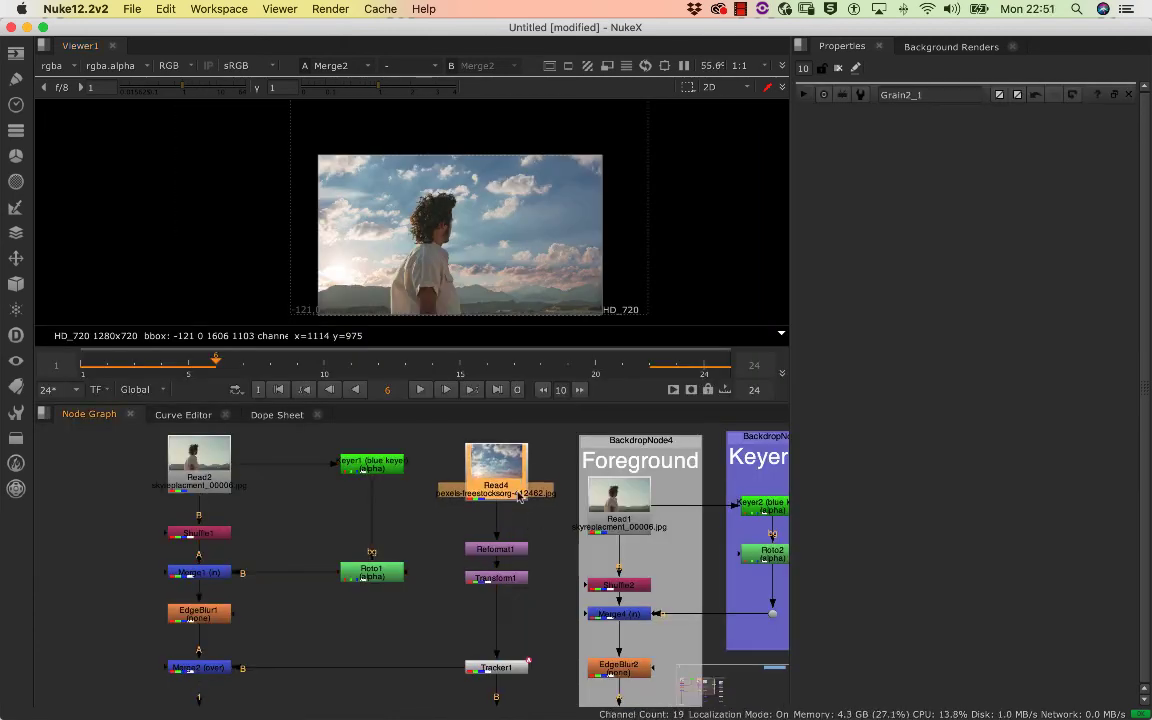
drag(293, 363, 82, 364)
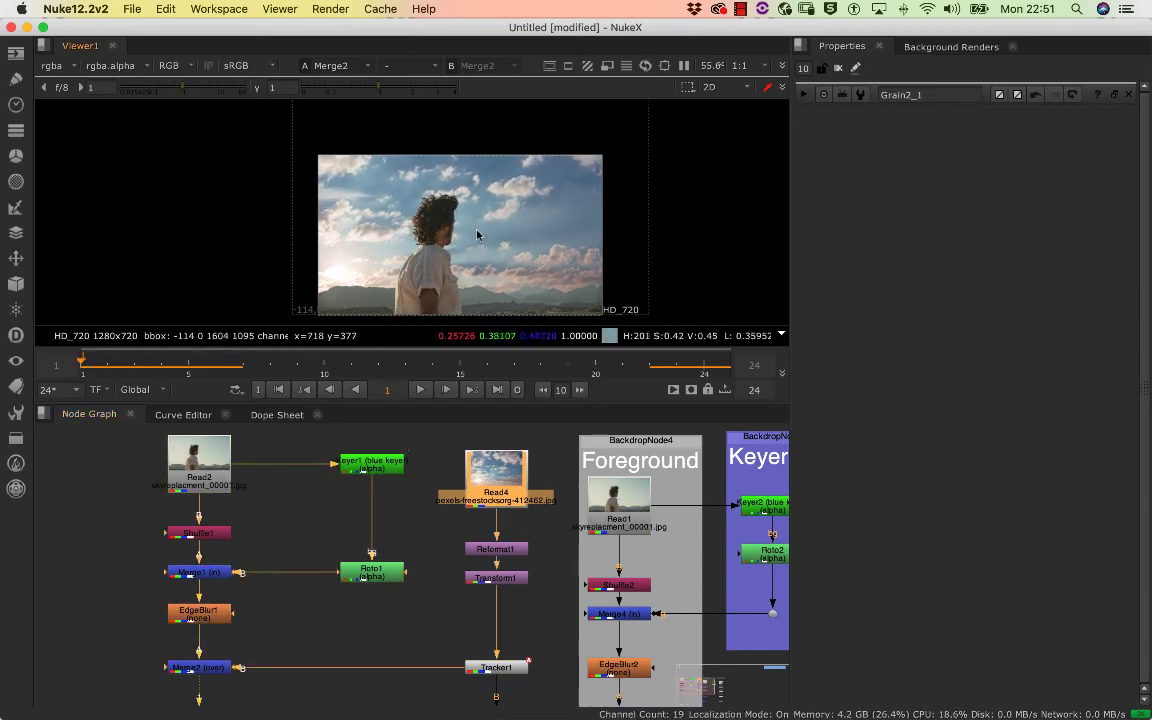
scroll(443, 178, up, 10)
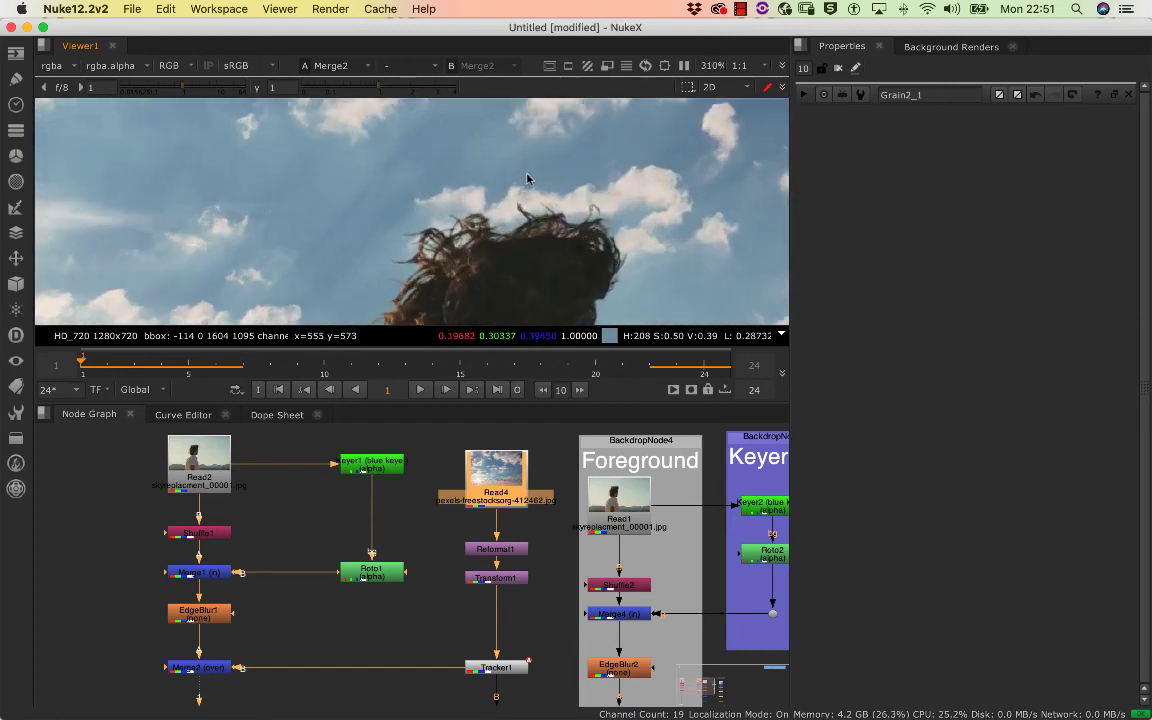
scroll(334, 172, down, 5)
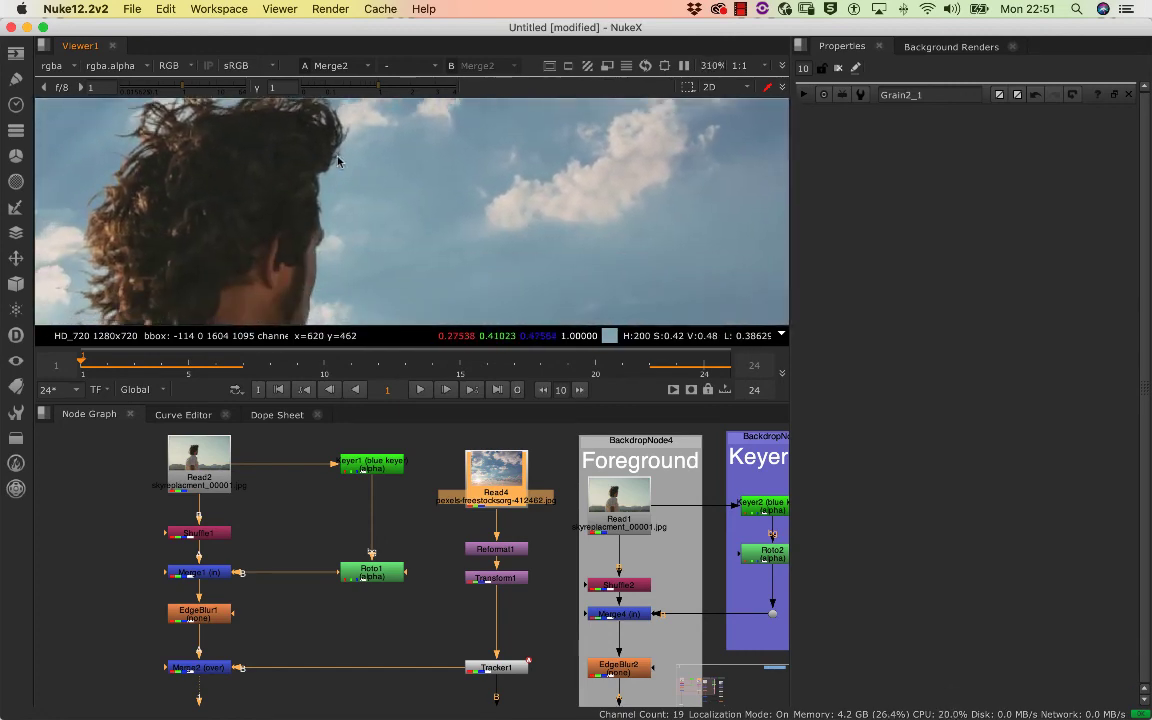
scroll(270, 195, up, 2)
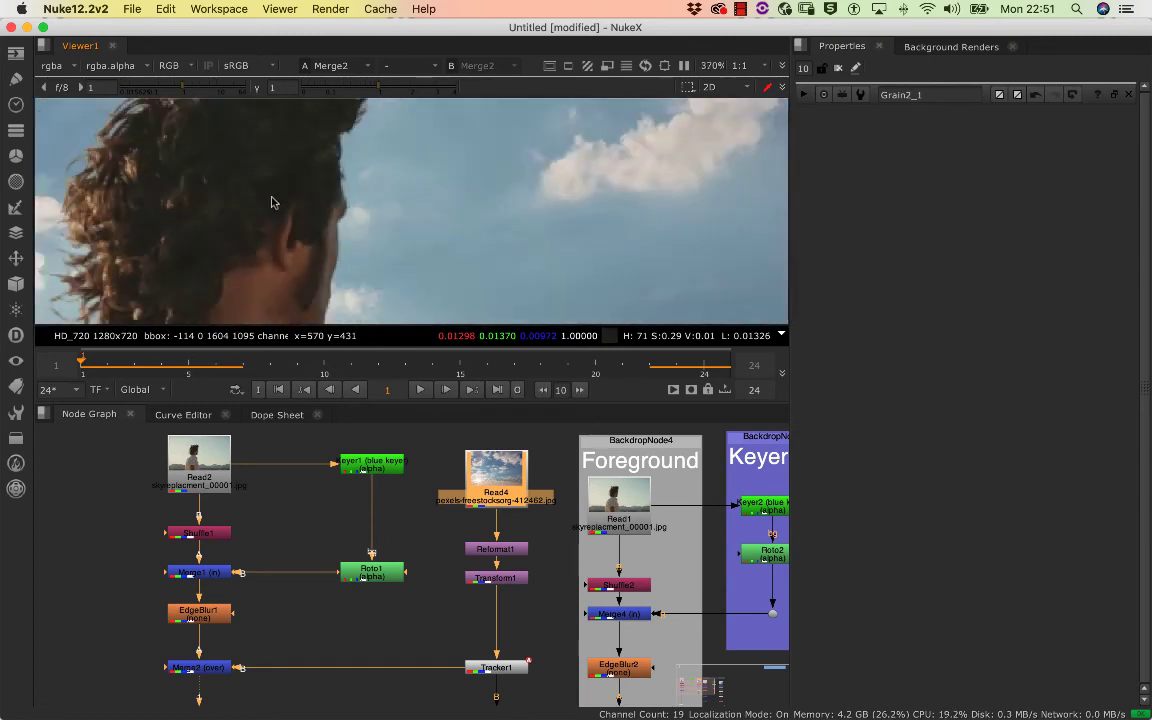
scroll(275, 199, down, 7)
scroll(447, 171, up, 6)
scroll(450, 190, down, 6)
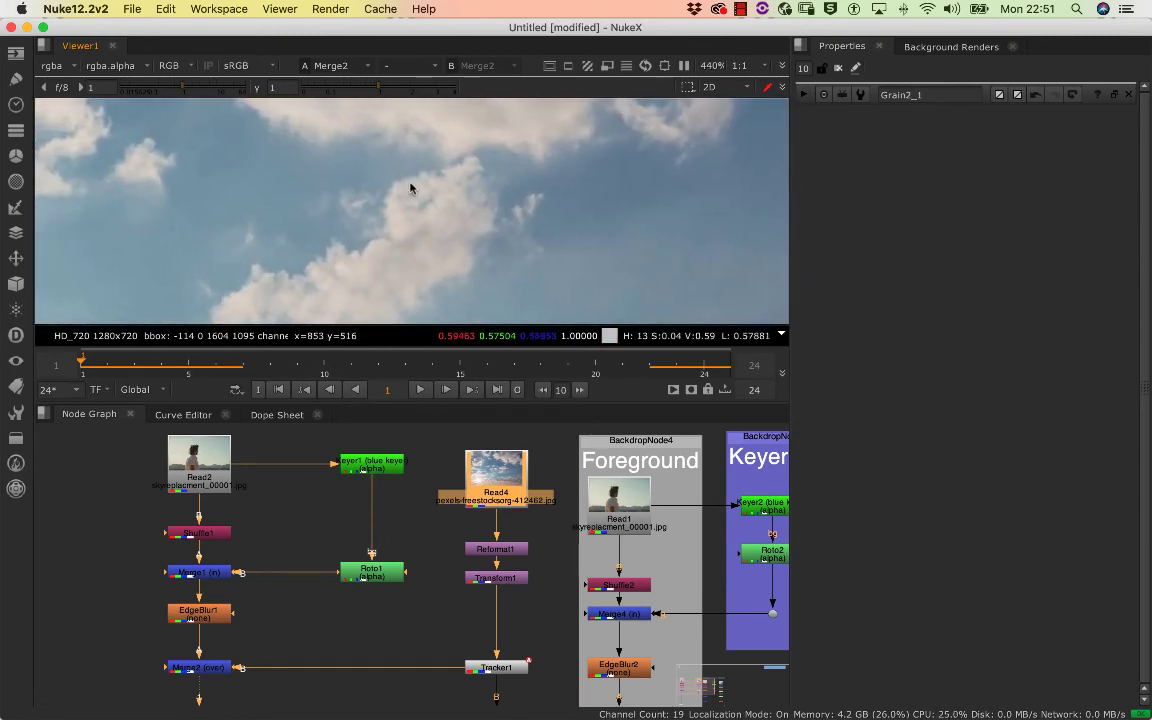
scroll(445, 176, down, 5)
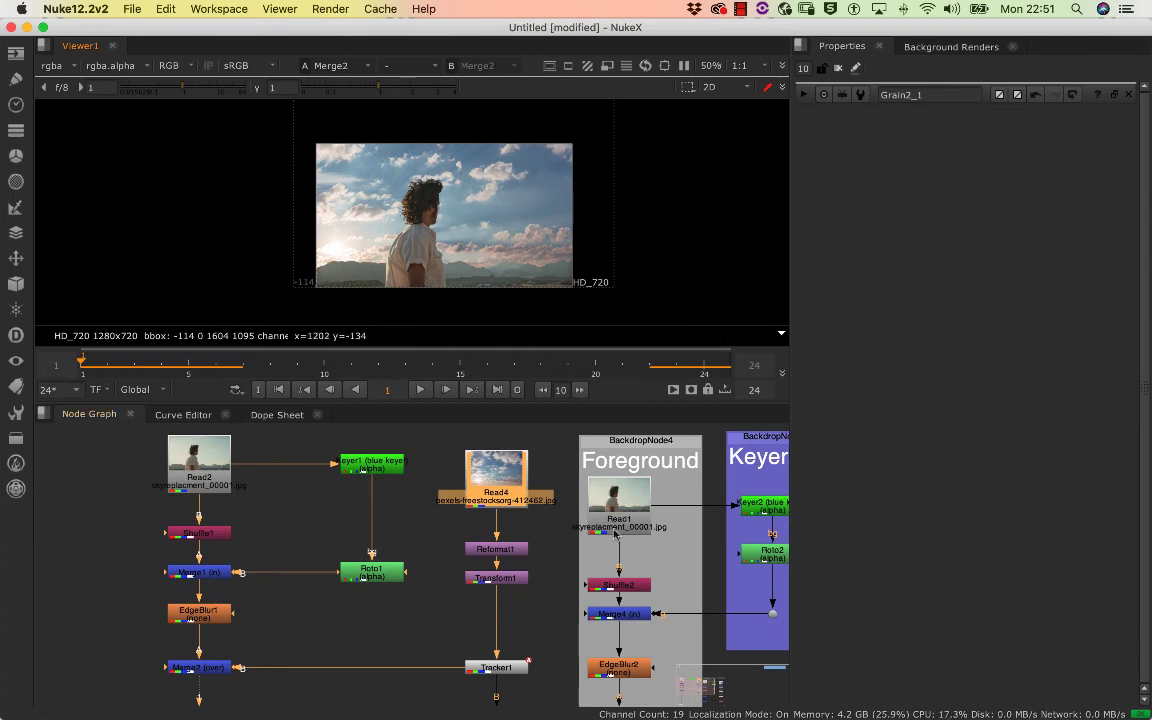
Insert a Defocus node in the new sky's branch between Transform1 and Tracker1
click(505, 575)
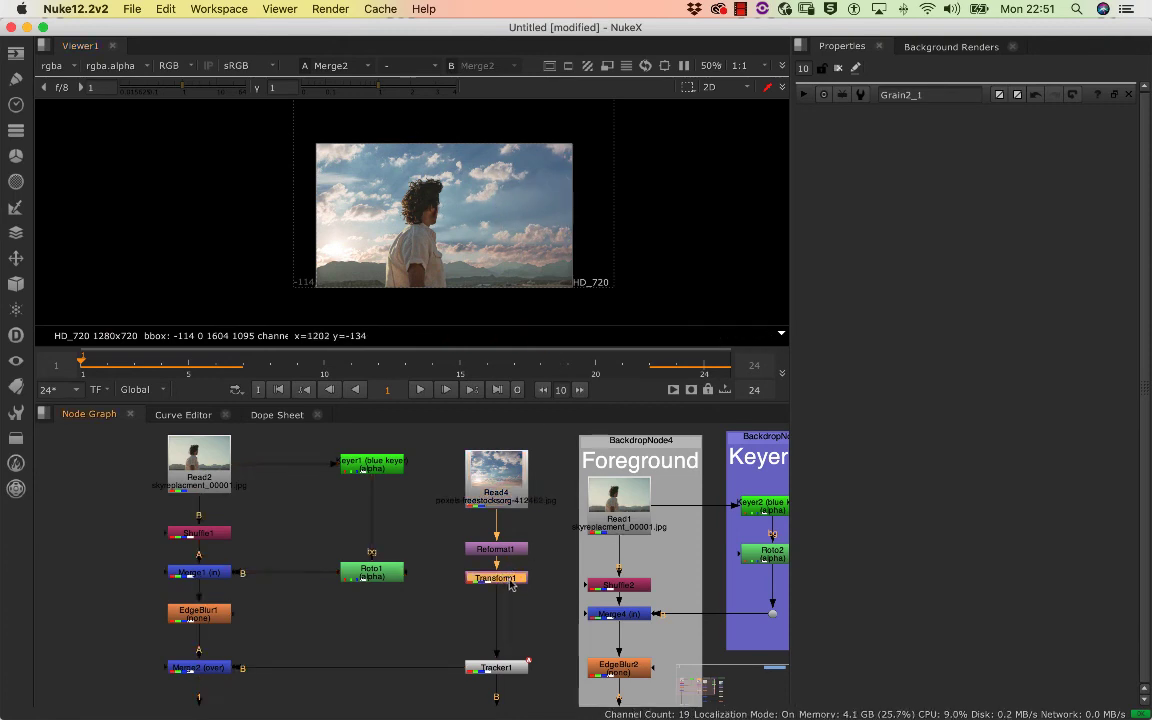
key(Tab)
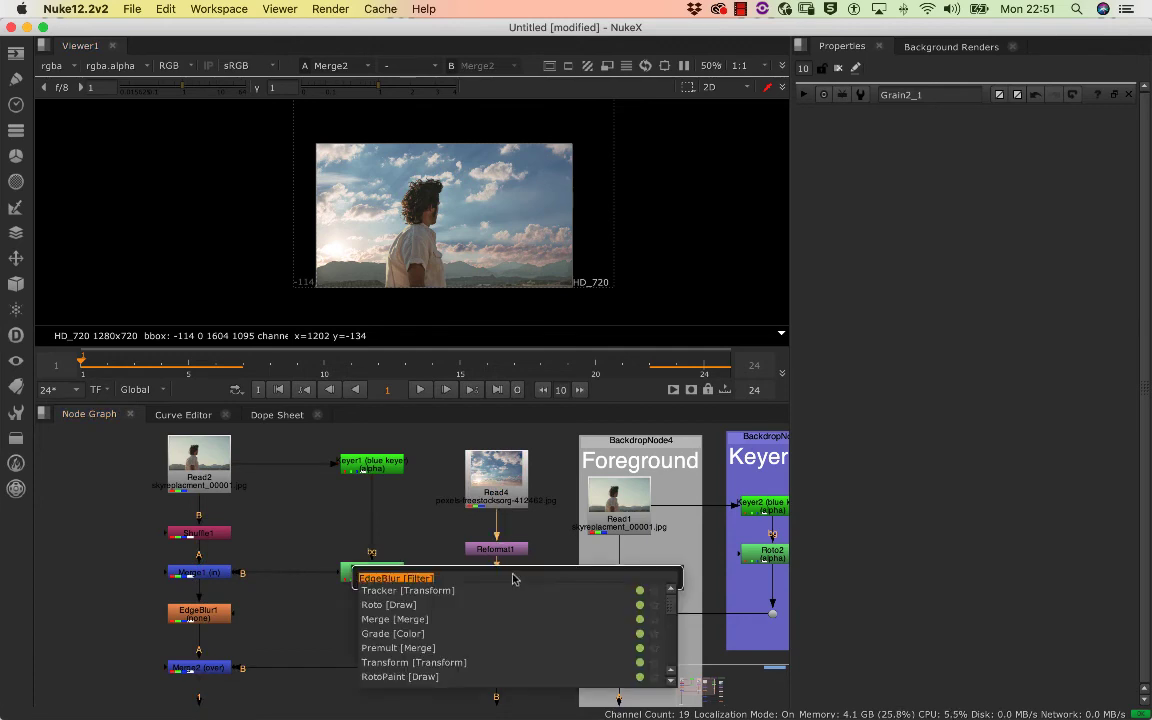
text(de)
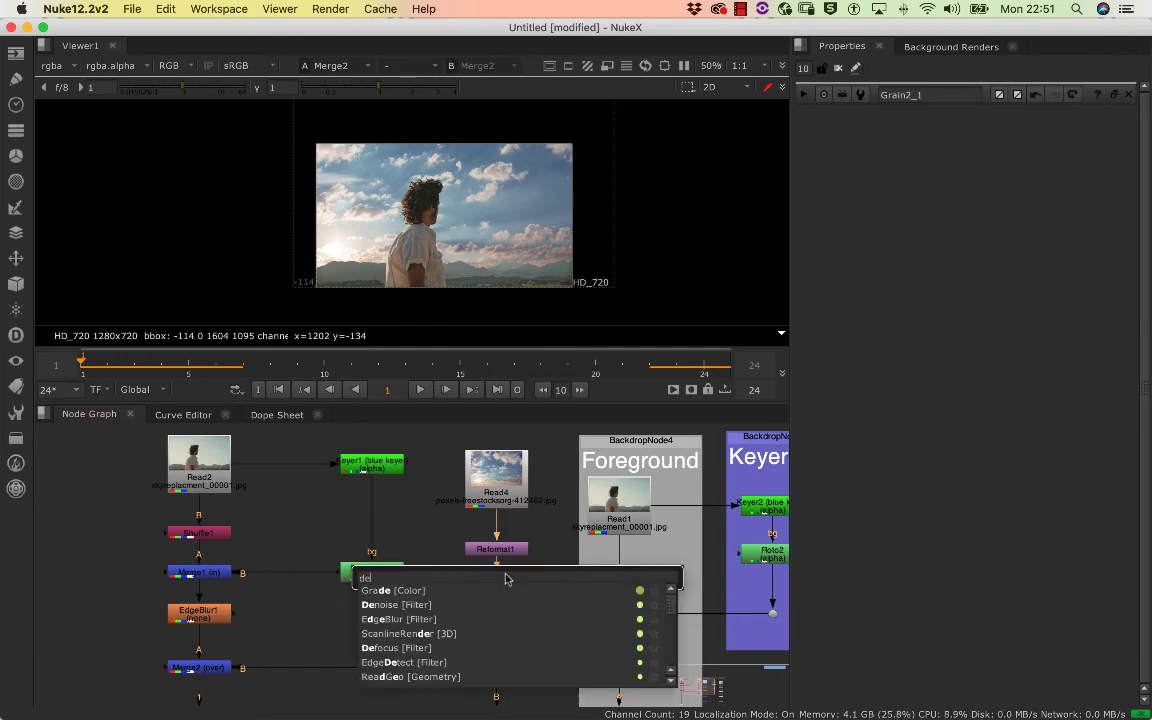
click(409, 655)
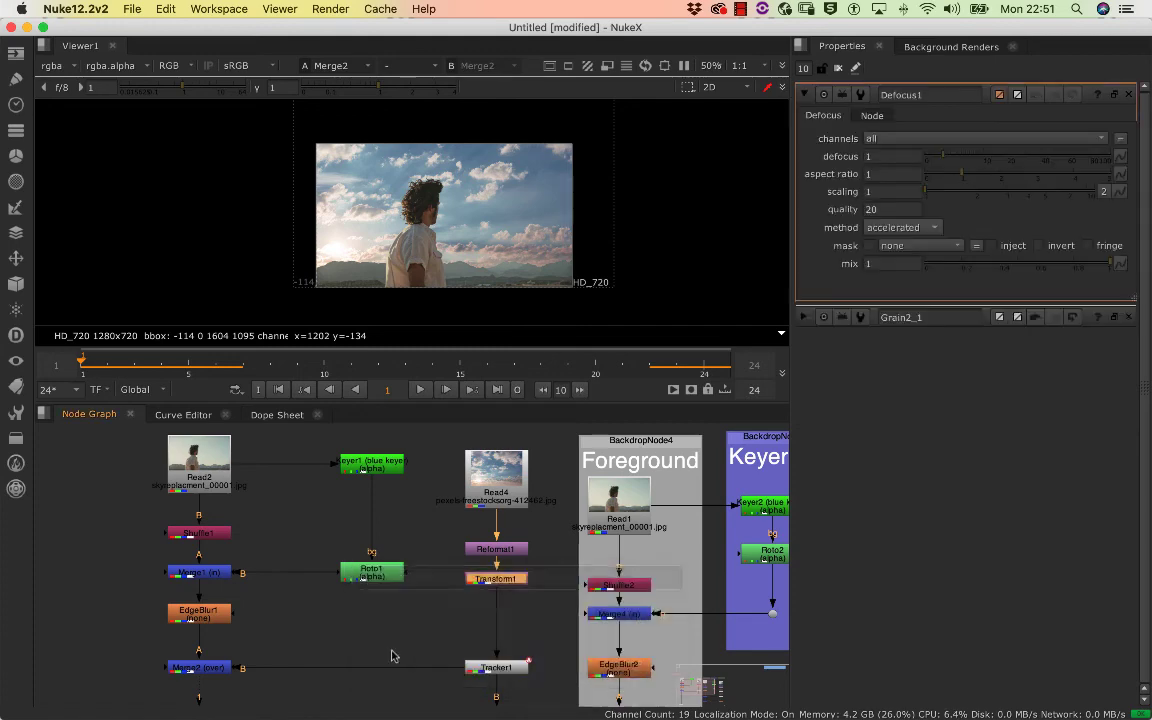
drag(511, 605, 508, 616)
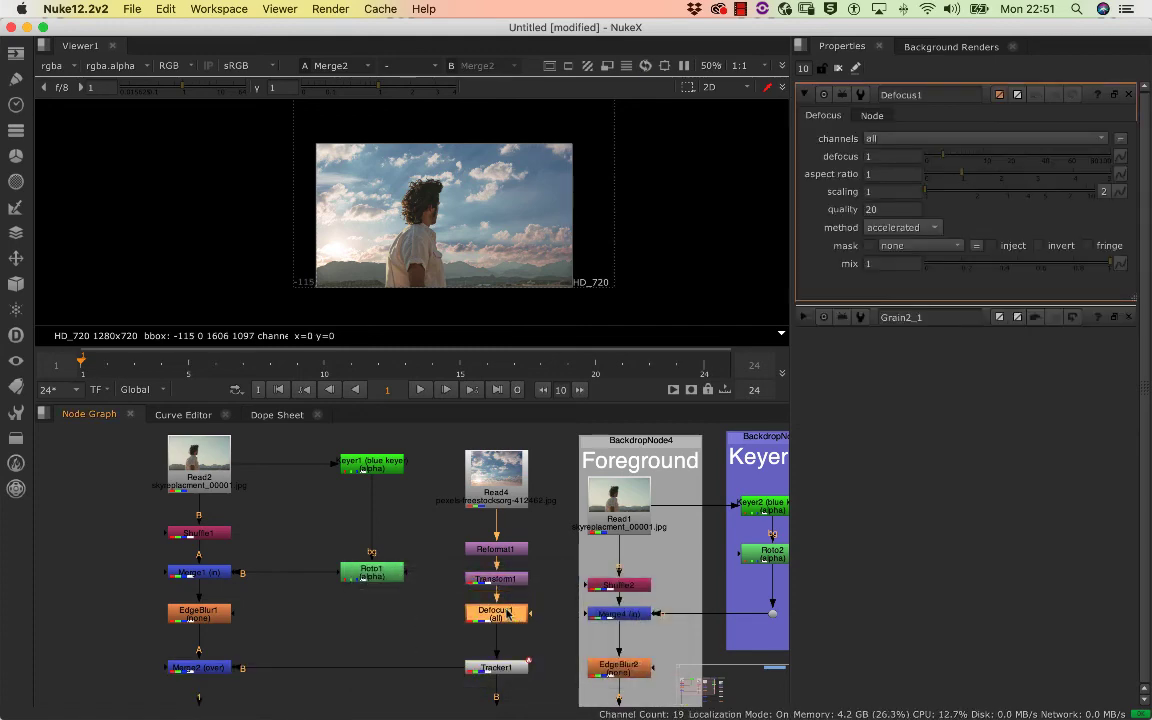
Try an exaggerated defocus amount of 43 on the sky to preview the blur
scroll(519, 200, up, 8)
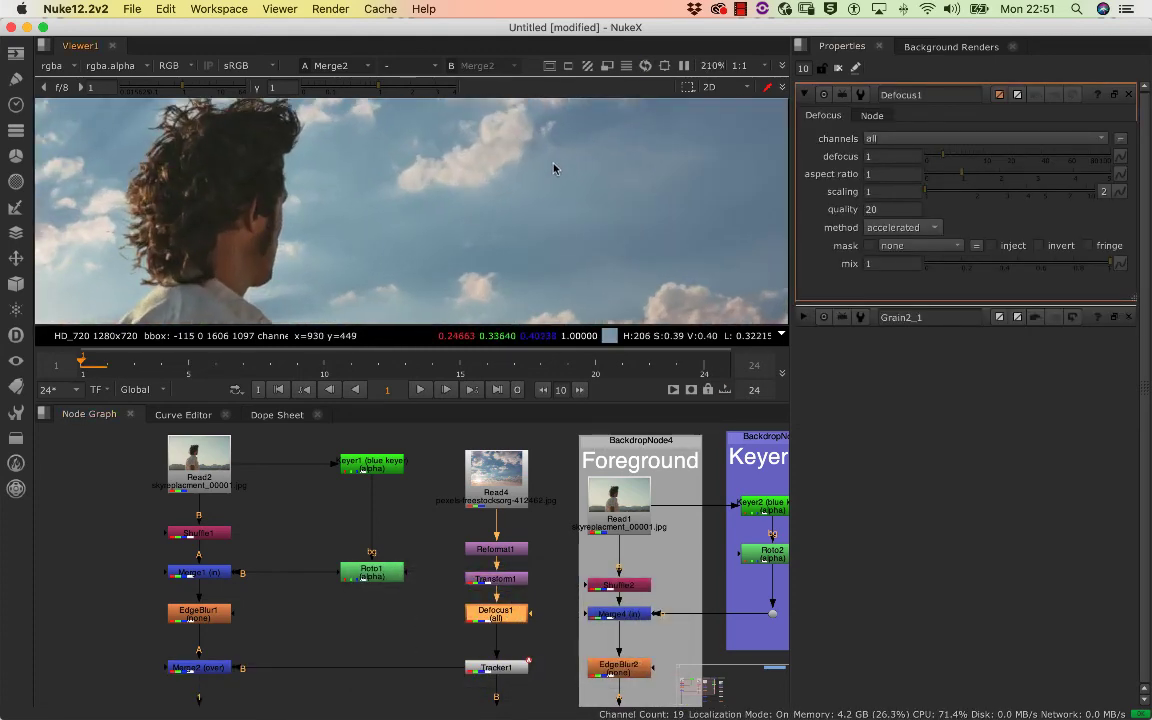
drag(657, 170, 755, 160)
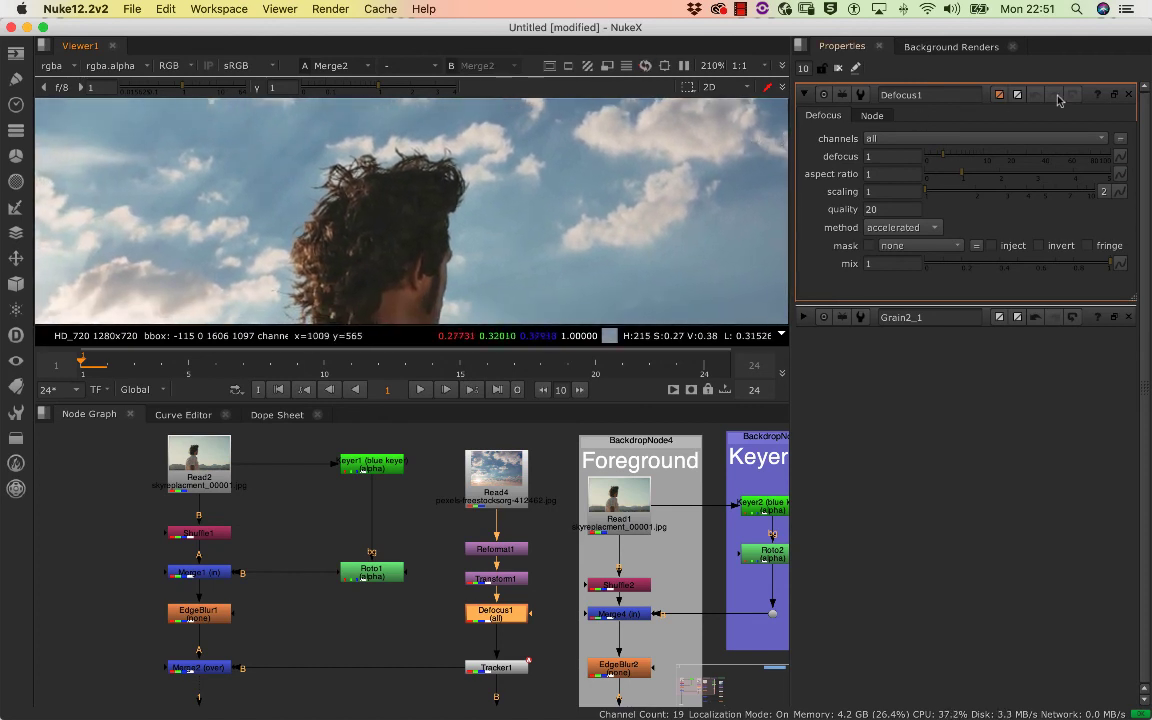
drag(948, 160, 1041, 159)
scroll(617, 208, down, 4)
scroll(617, 208, down, 2)
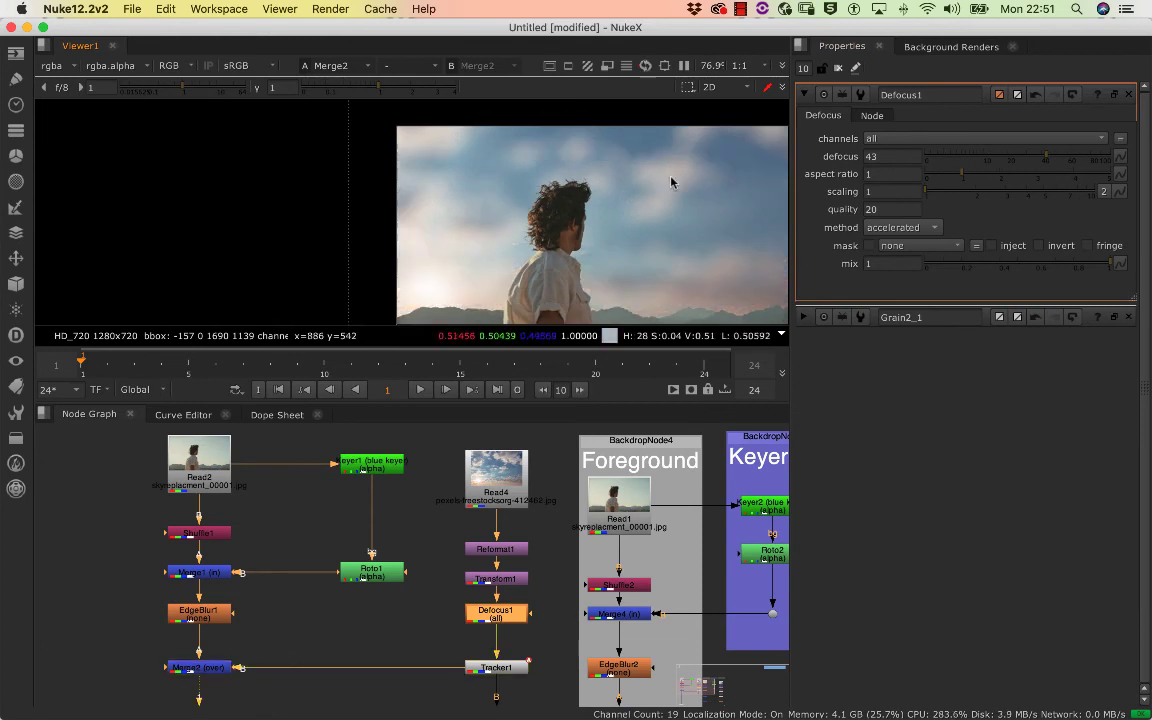
drag(672, 172, 568, 144)
Set Defocus1's defocus amount to 1.6 for a subtle softening of the sky
drag(1043, 160, 945, 160)
scroll(602, 195, up, 5)
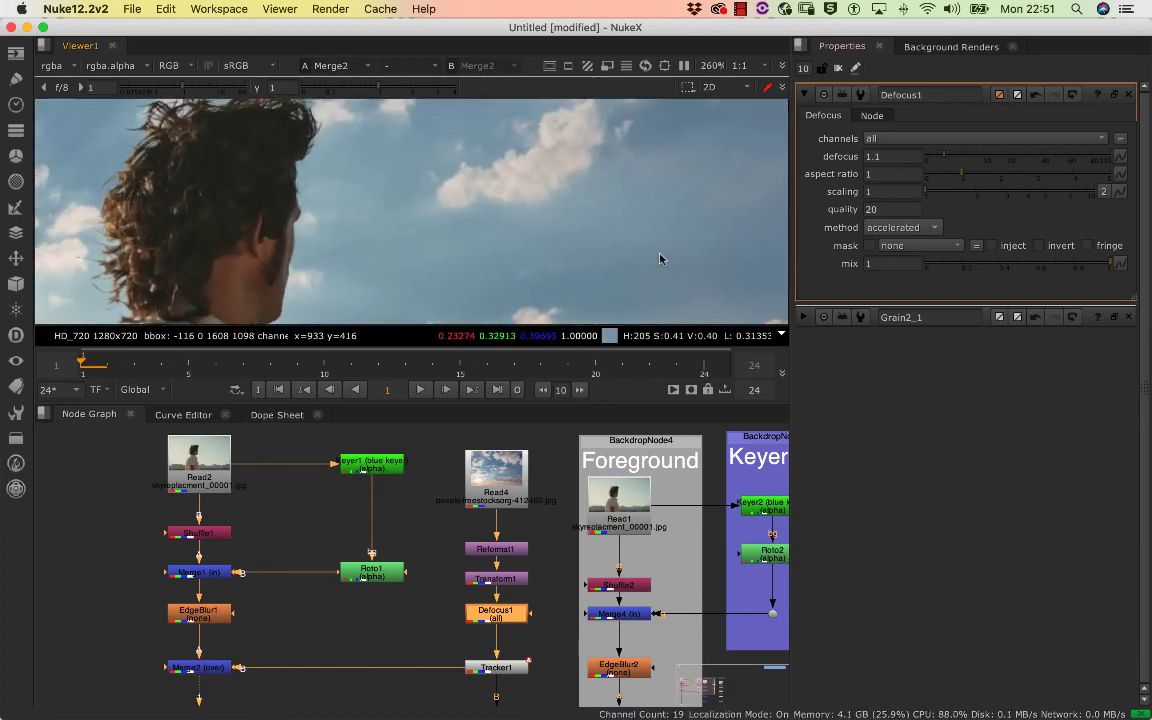
drag(642, 122, 716, 250)
drag(704, 112, 757, 215)
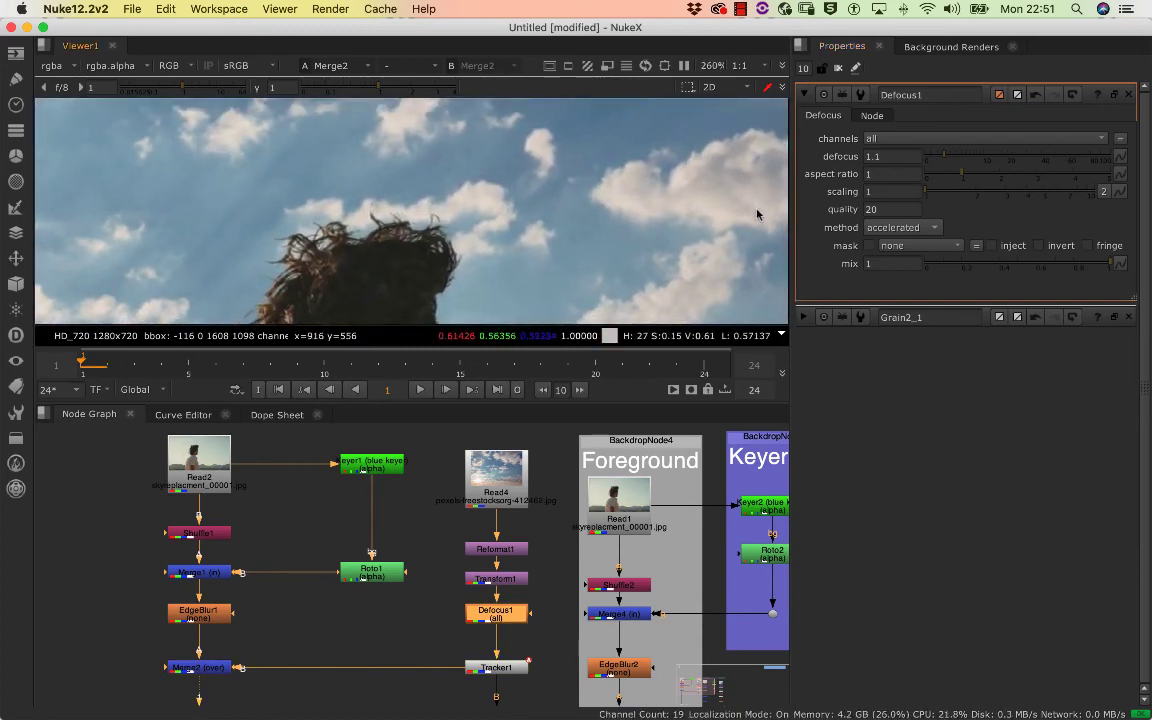
click(949, 157)
mouse_move(934, 158)
mouse_down()
mouse_move(961, 156)
mouse_move(937, 158)
mouse_move(945, 165)
mouse_up()
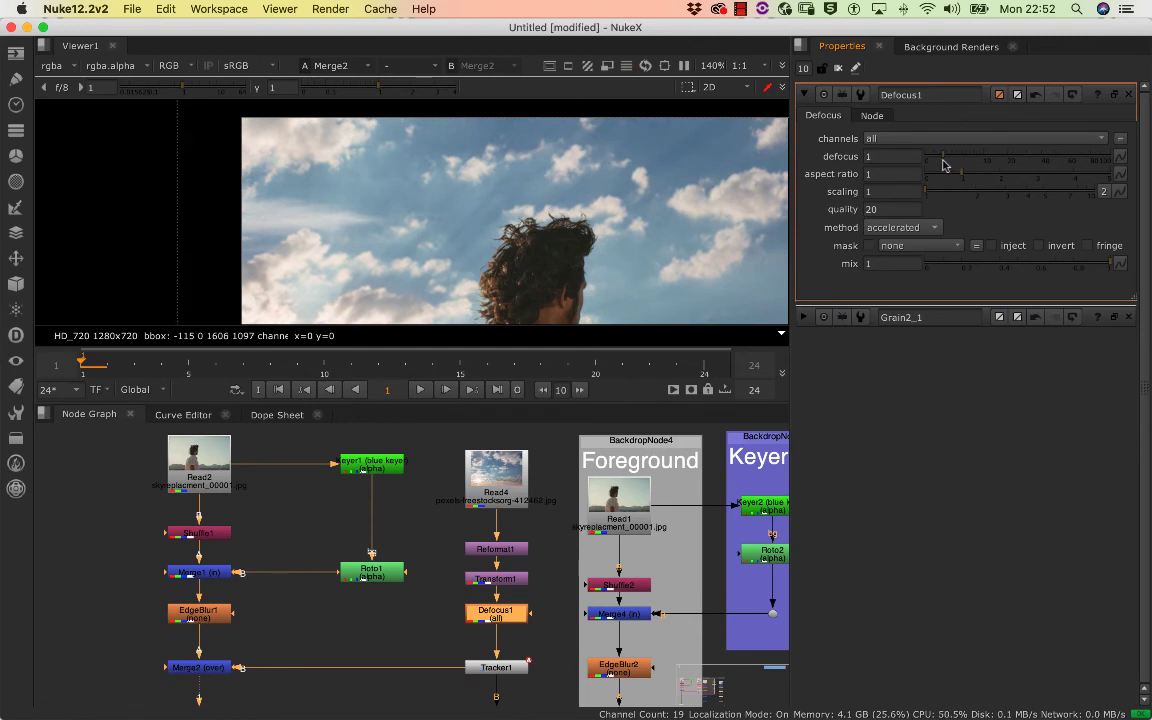
scroll(650, 195, down, 8)
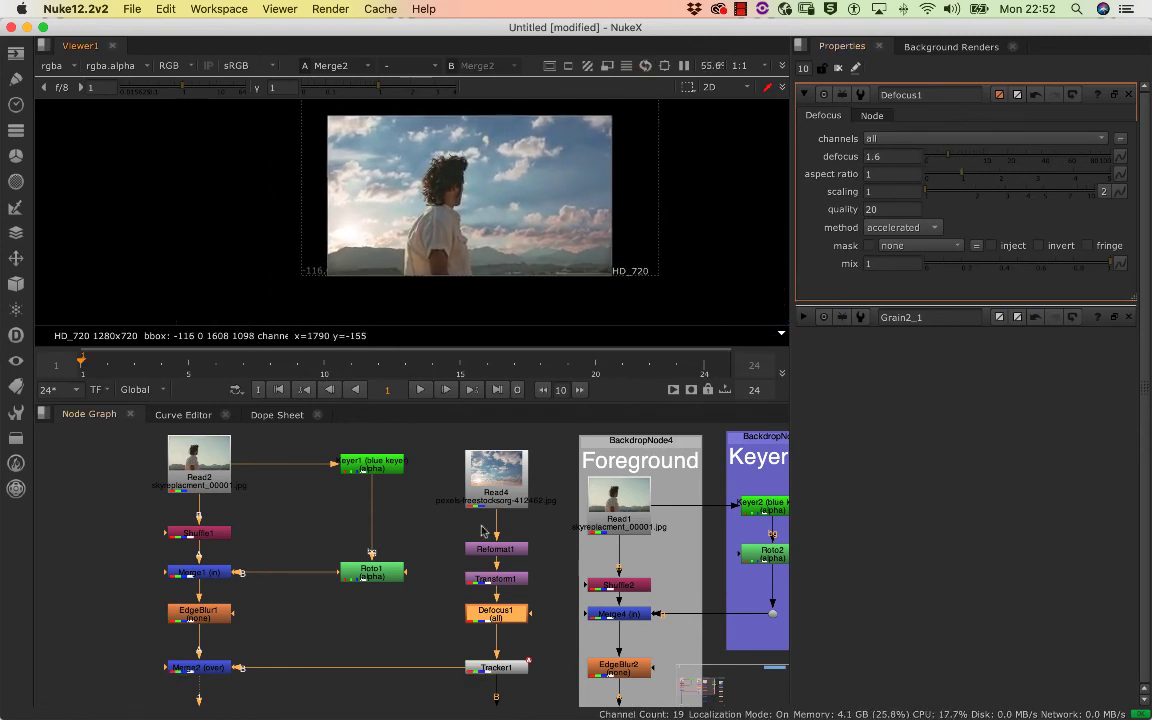
double_click(504, 615)
double_click(506, 614)
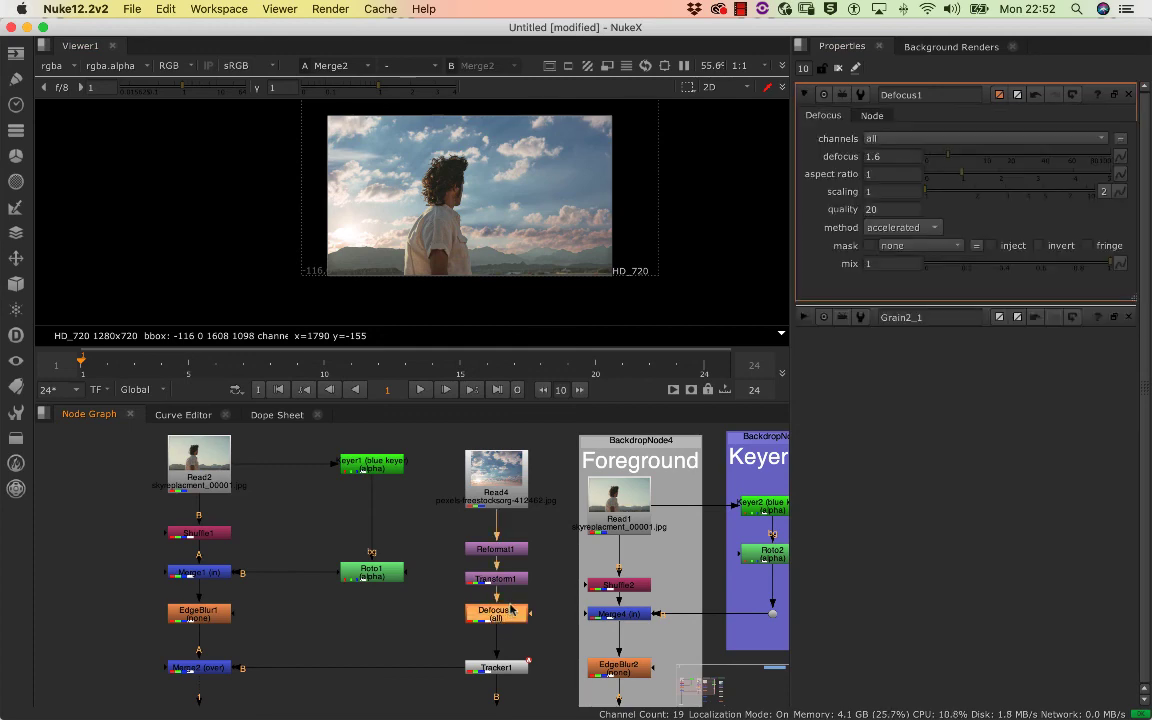
Disable and re-enable Defocus1 repeatedly to compare the cloud softness with the shirt's edge in close-up
scroll(460, 174, up, 14)
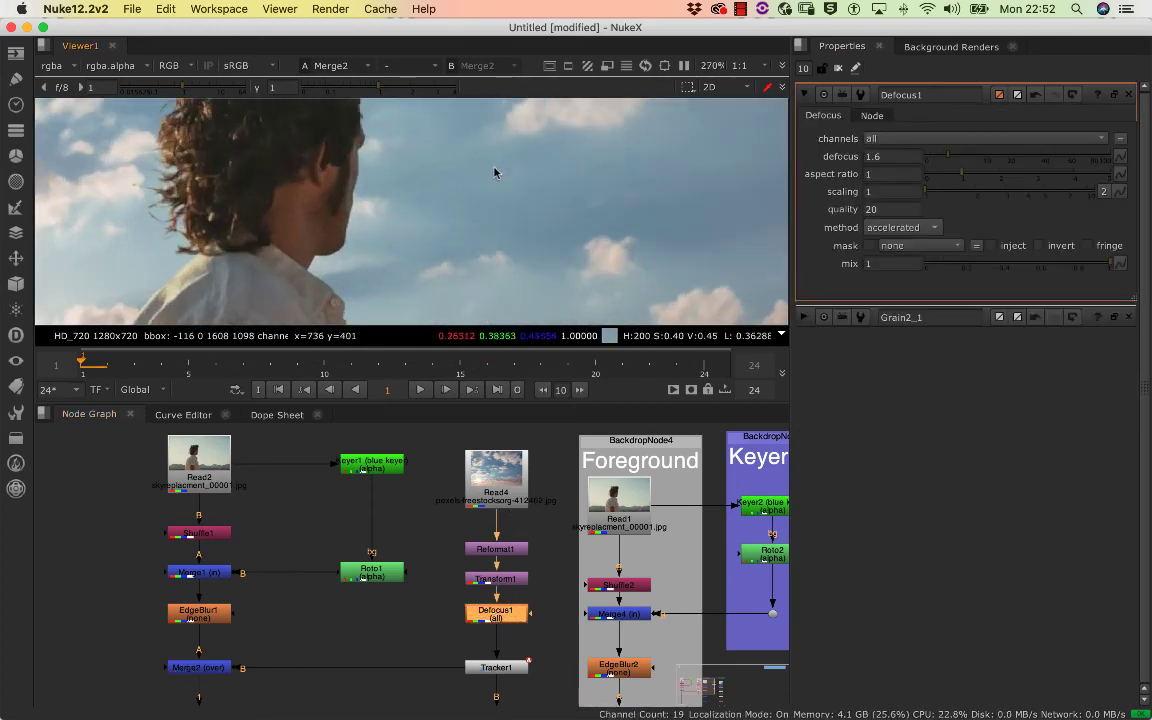
drag(450, 118, 555, 325)
drag(540, 249, 603, 203)
scroll(500, 177, up, 8)
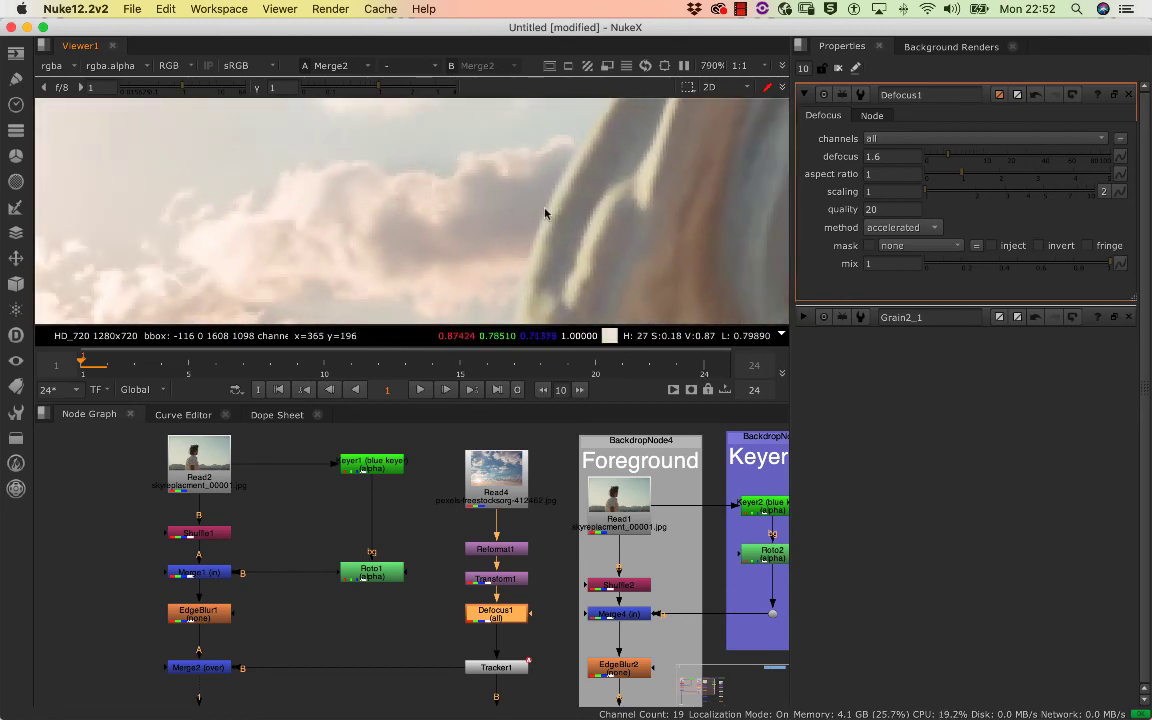
key(d)
key(d)
key(d)
key(d)
key(d)
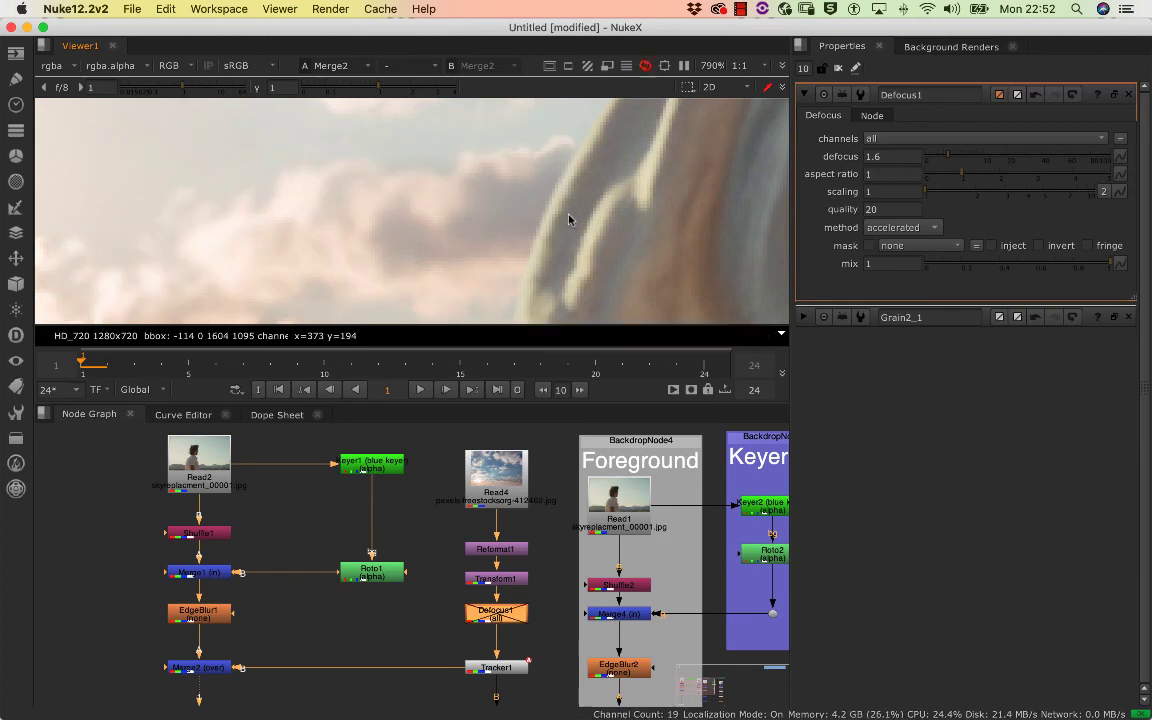
key(d)
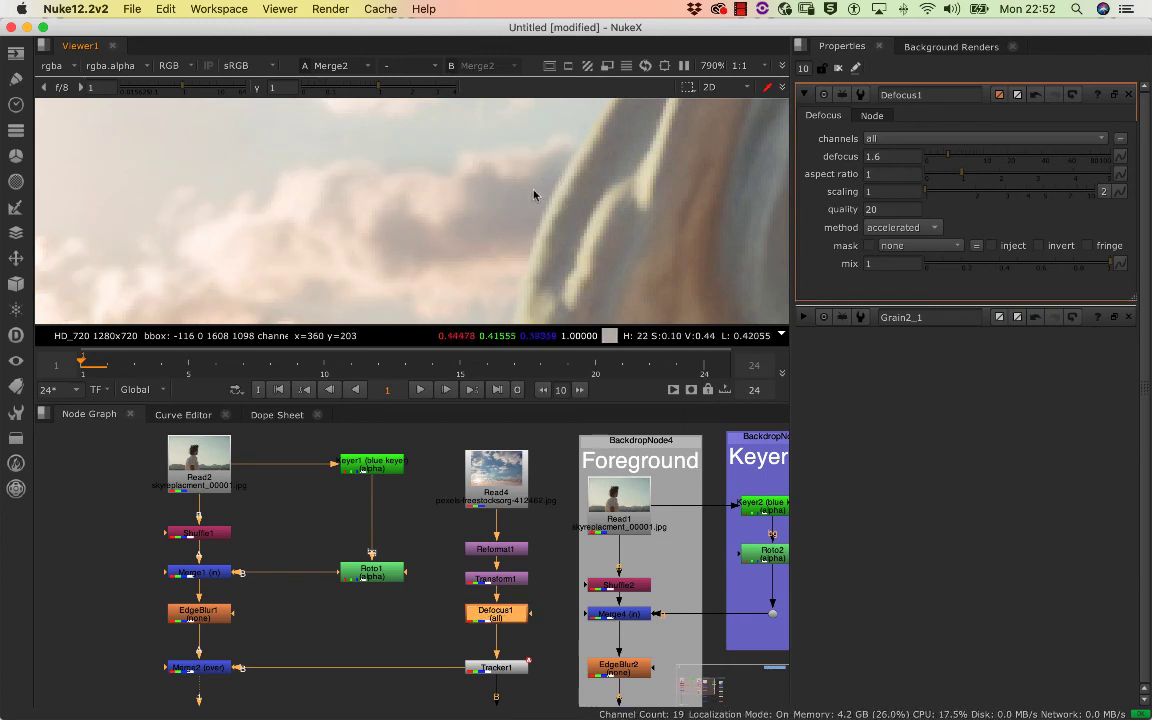
Compare the sky with Defocus1 off and on in wider views of the shot, leaving the node enabled
scroll(533, 195, down, 5)
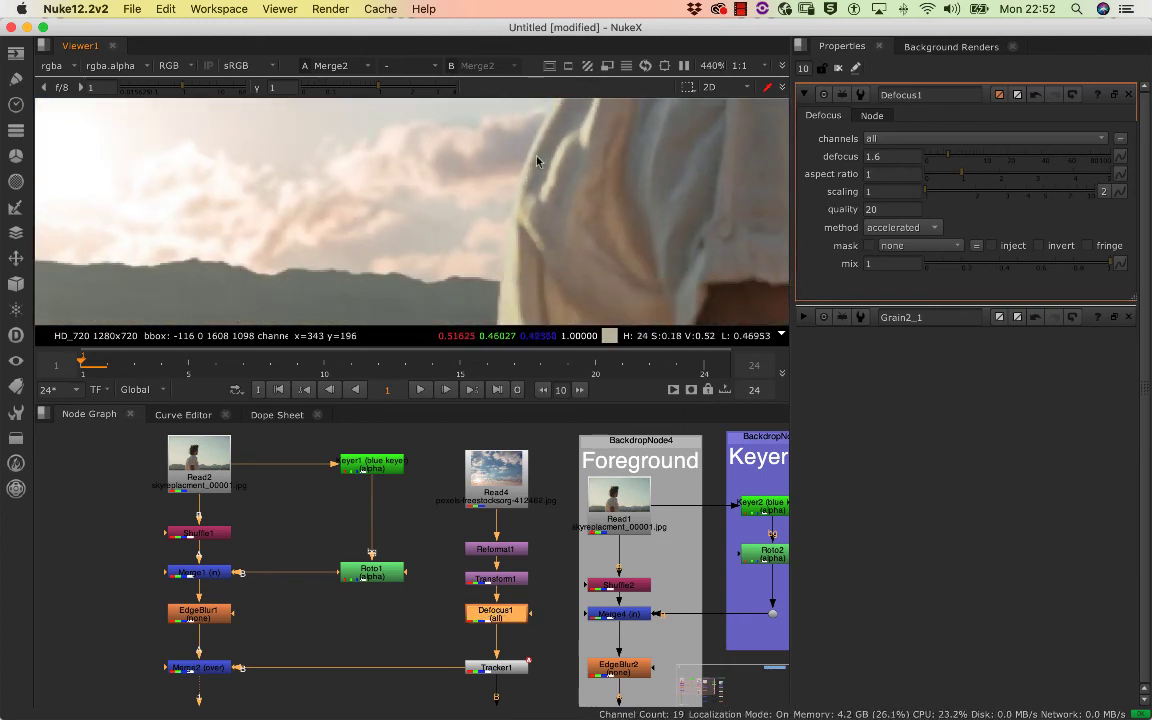
scroll(520, 157, down, 1)
key(d)
key(d)
key(d)
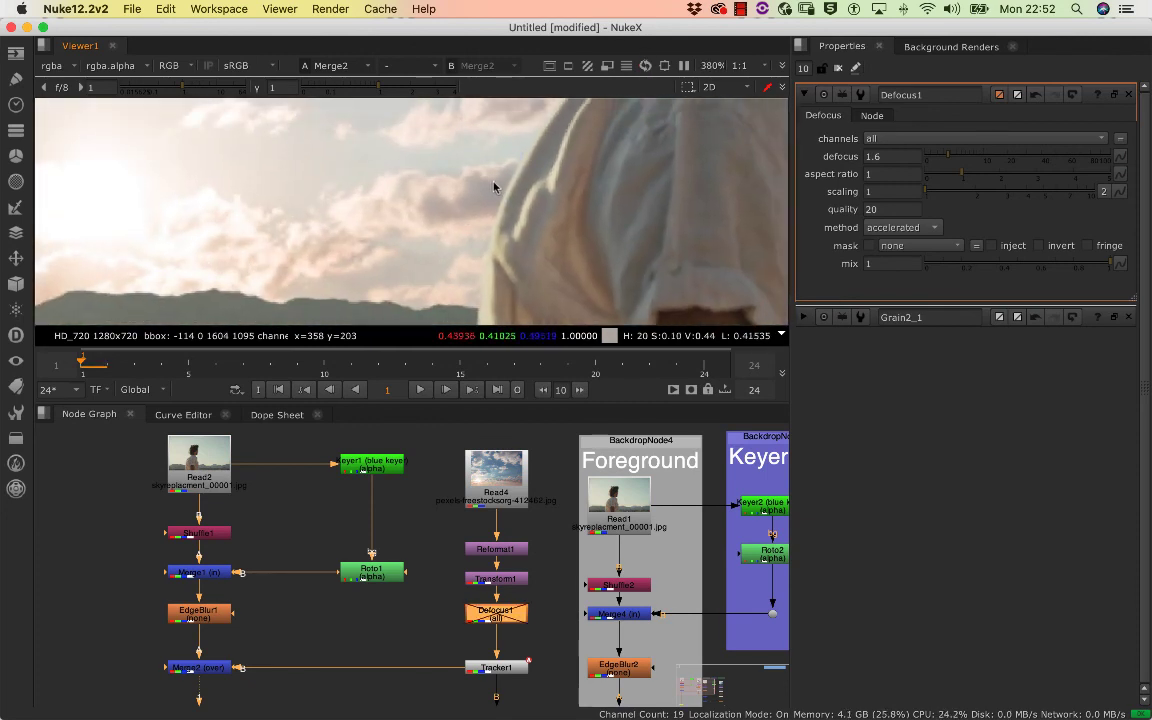
key(d)
key(d)
key(d)
key(d)
drag(531, 174, 553, 180)
scroll(552, 180, down, 2)
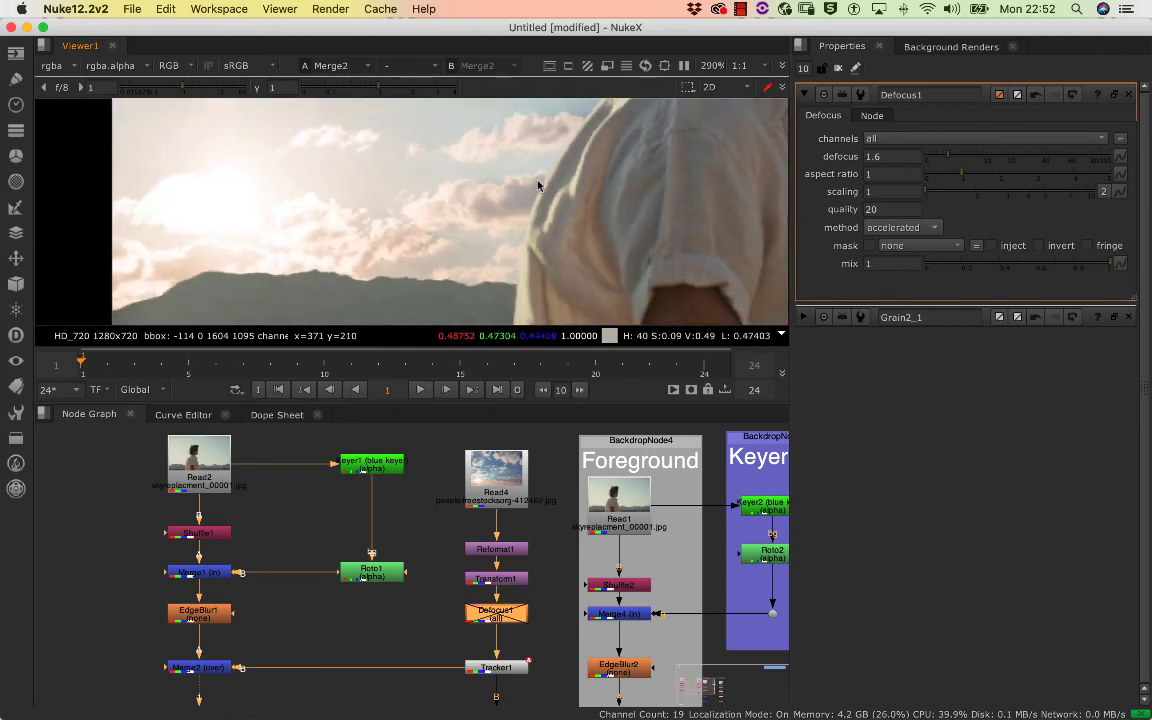
key(d)
scroll(579, 175, down, 10)
scroll(530, 192, up, 5)
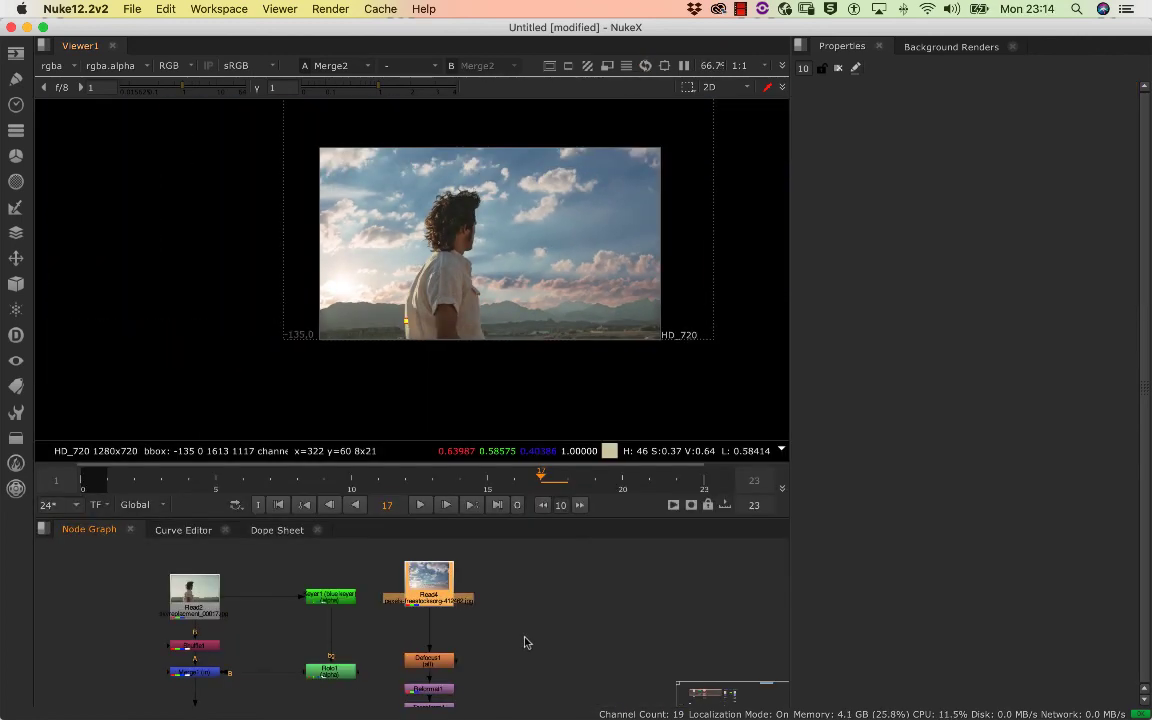
drag(480, 639, 528, 618)
scroll(532, 619, up, 2)
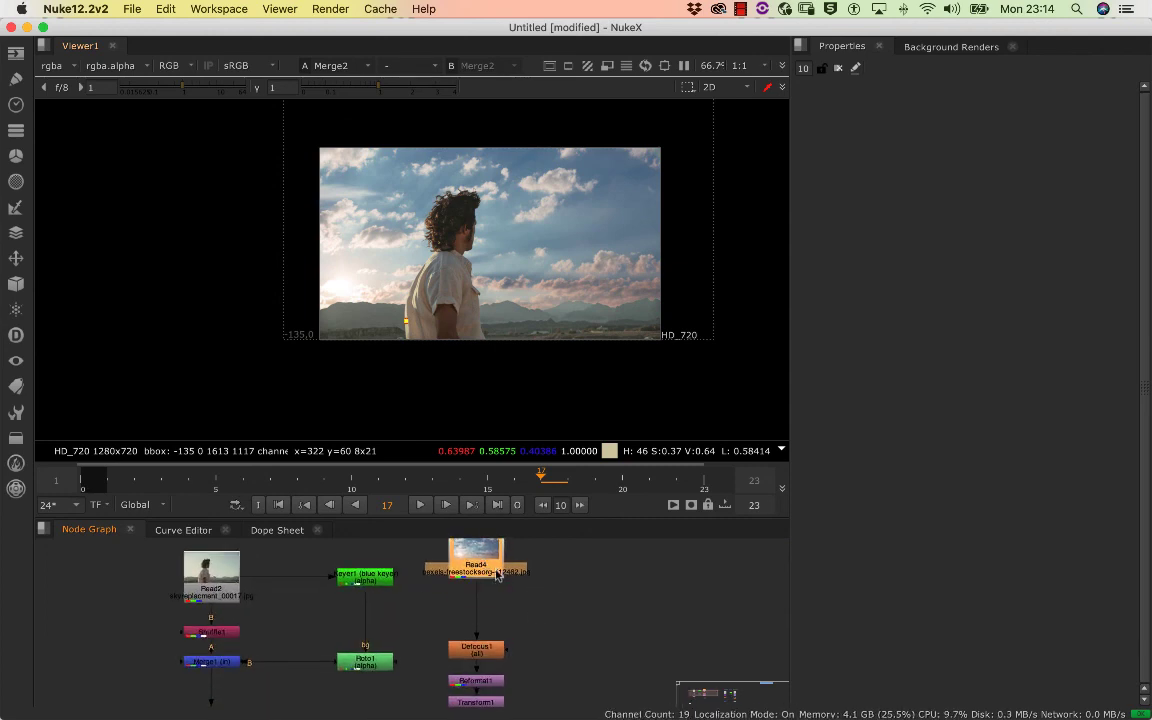
mouse_move(497, 575)
mouse_down()
mouse_move(496, 598)
mouse_move(505, 587)
mouse_up()
key(Tab)
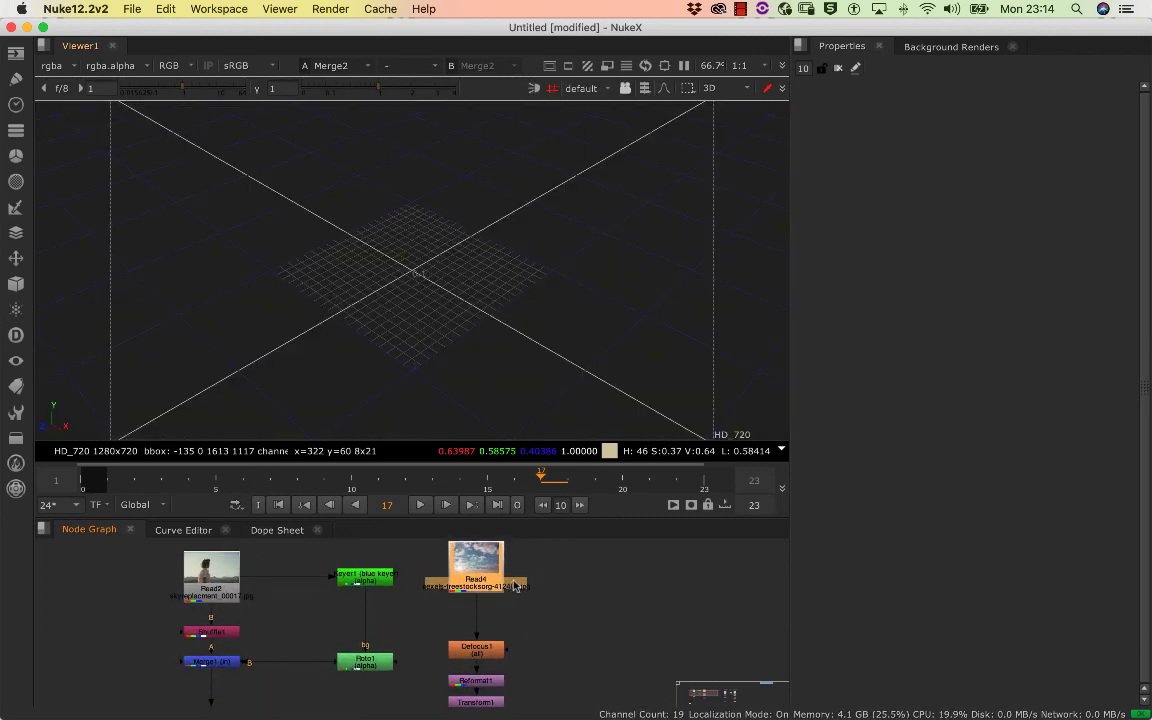
click(687, 89)
click(713, 89)
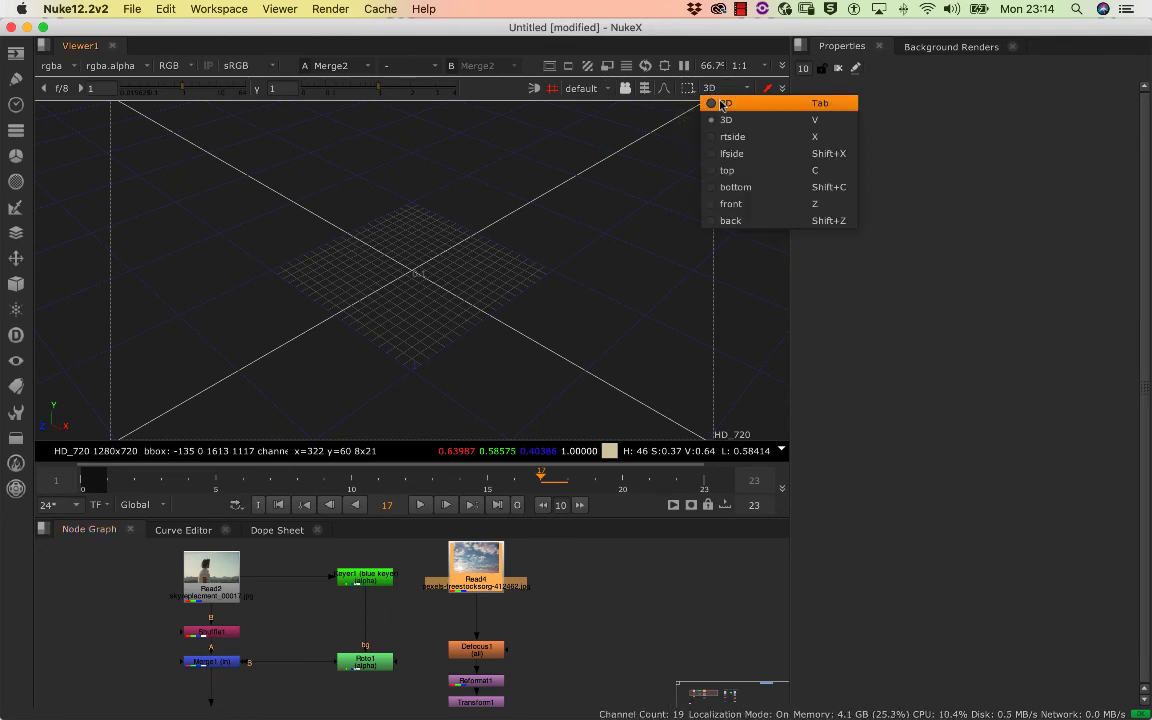
click(722, 104)
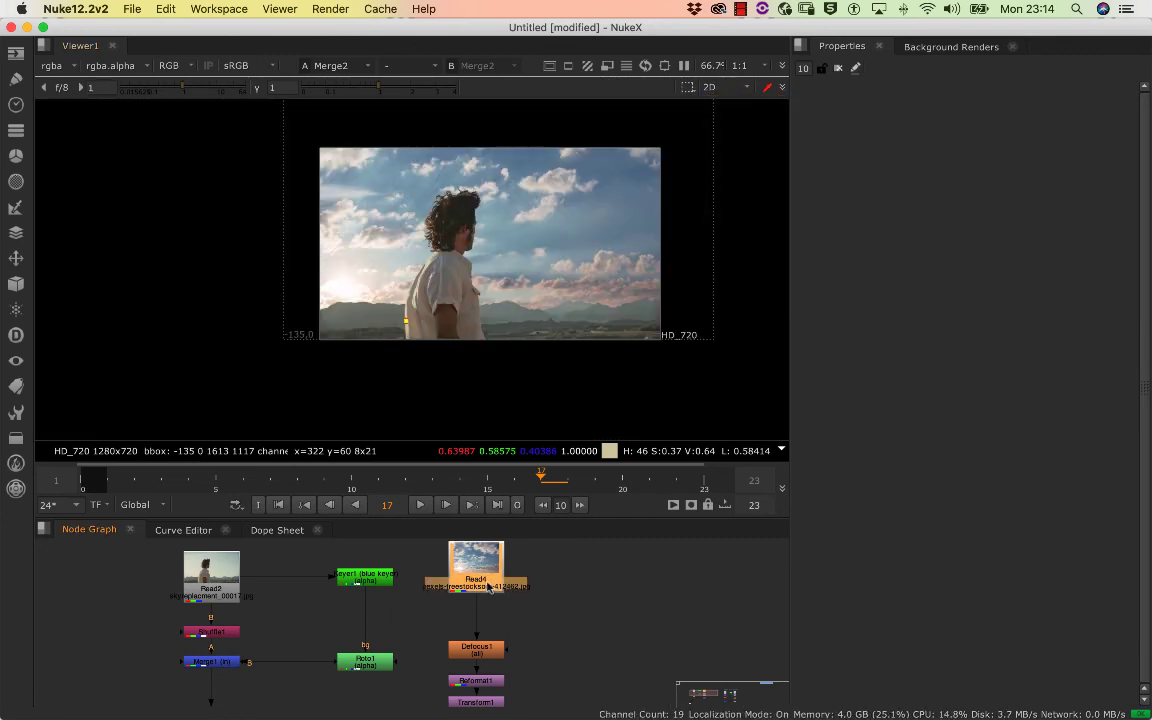
Insert a Grade node between Read4 and Defocus1 and set its blackpoint to -0.12
key(Tab)
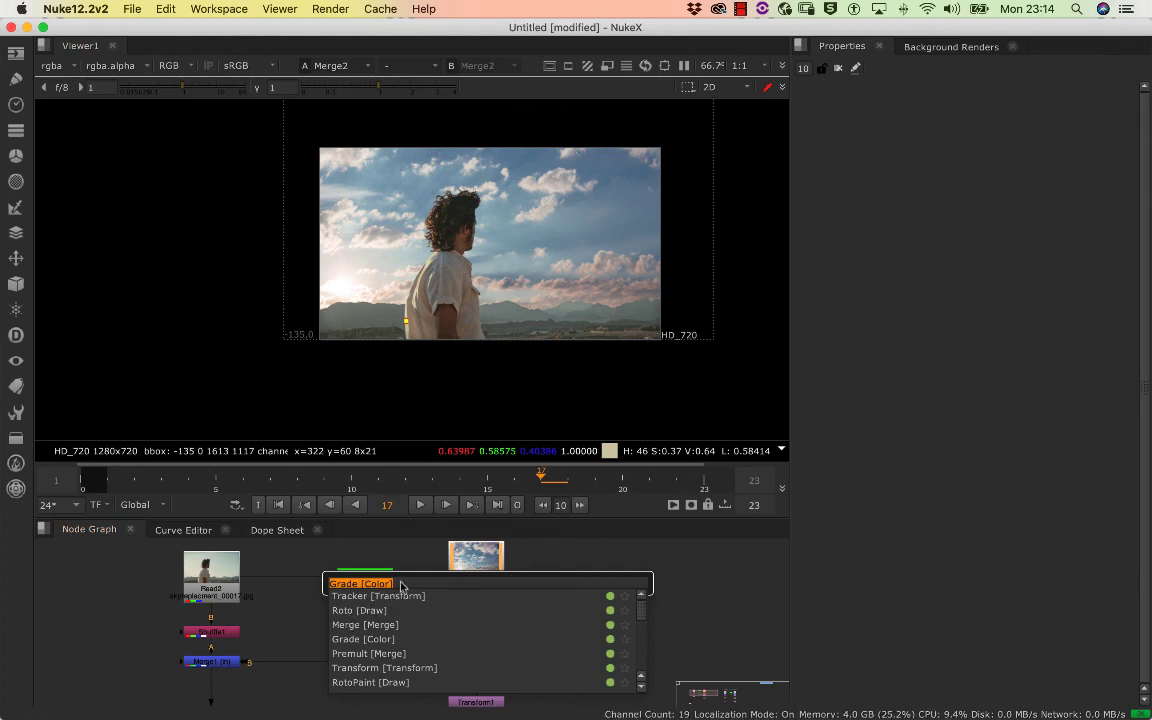
key(Return)
drag(467, 613, 473, 618)
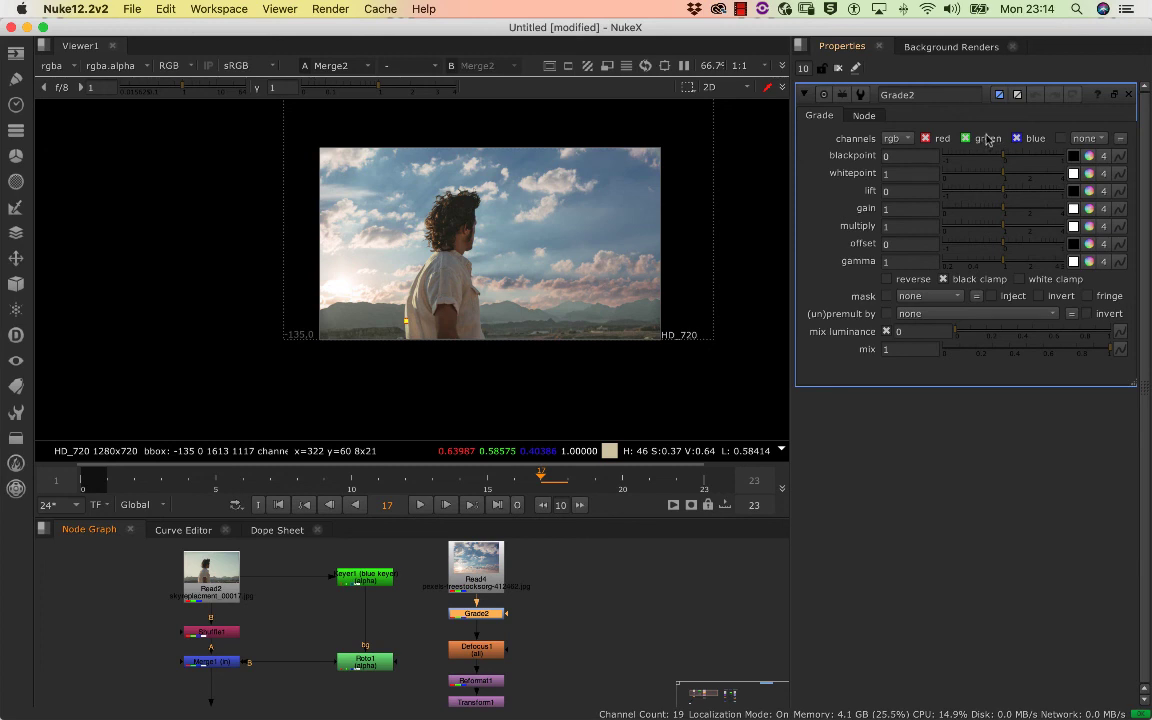
drag(1007, 155, 977, 160)
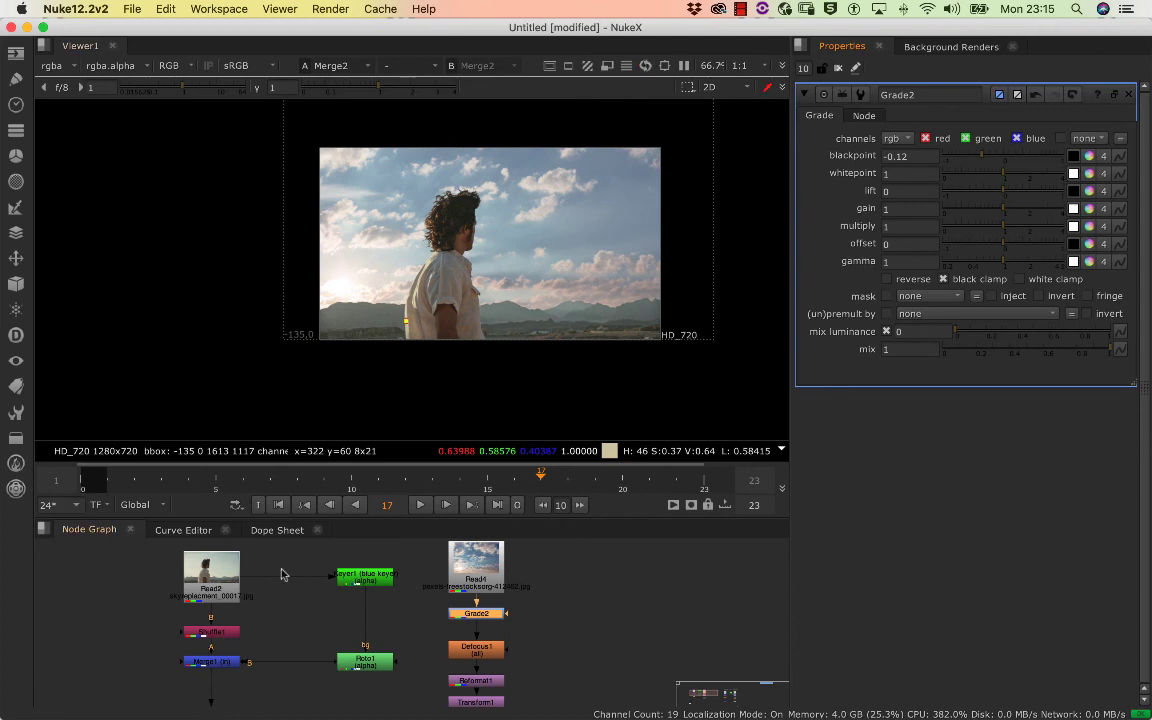
View the Read2 foreground plate and the Read4 sky image alternately to compare their contrast, ending on the Merge2 composite
click(222, 590)
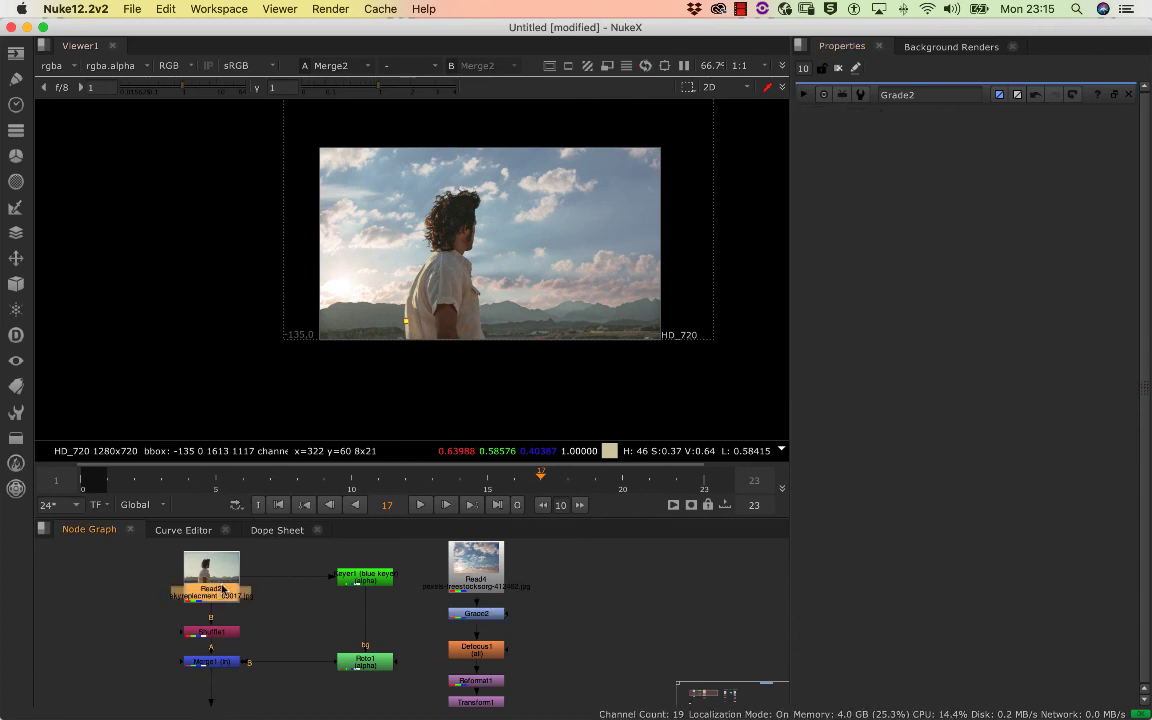
key(1)
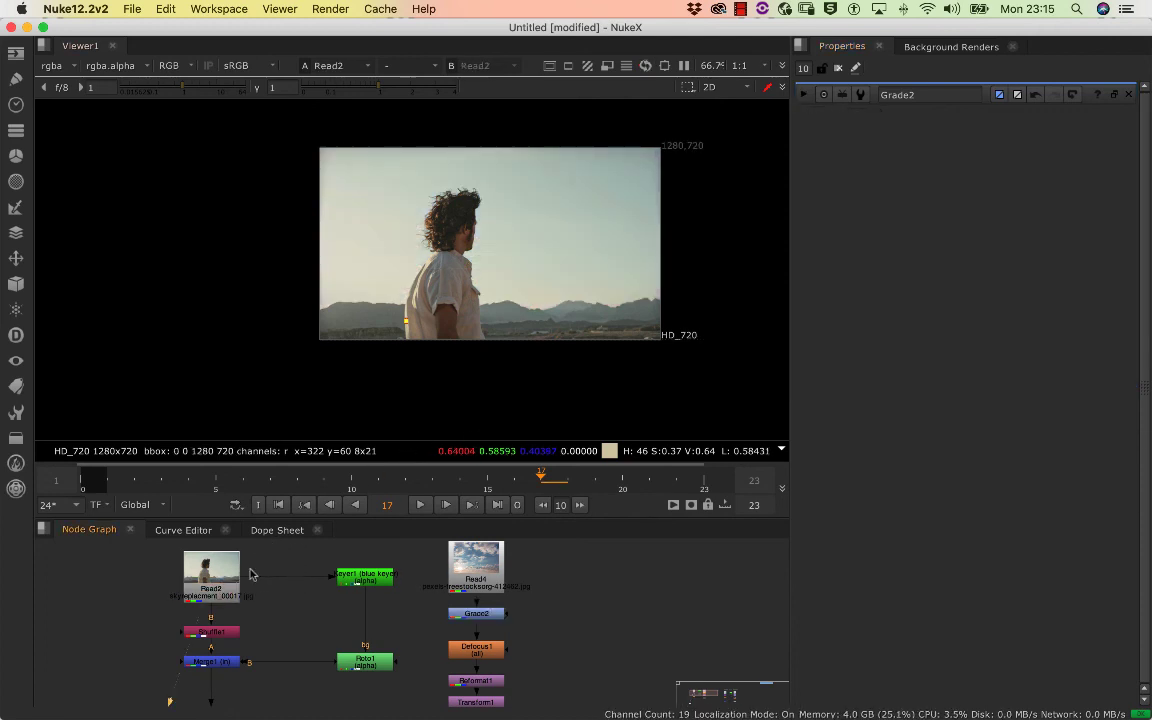
click(480, 587)
key(1)
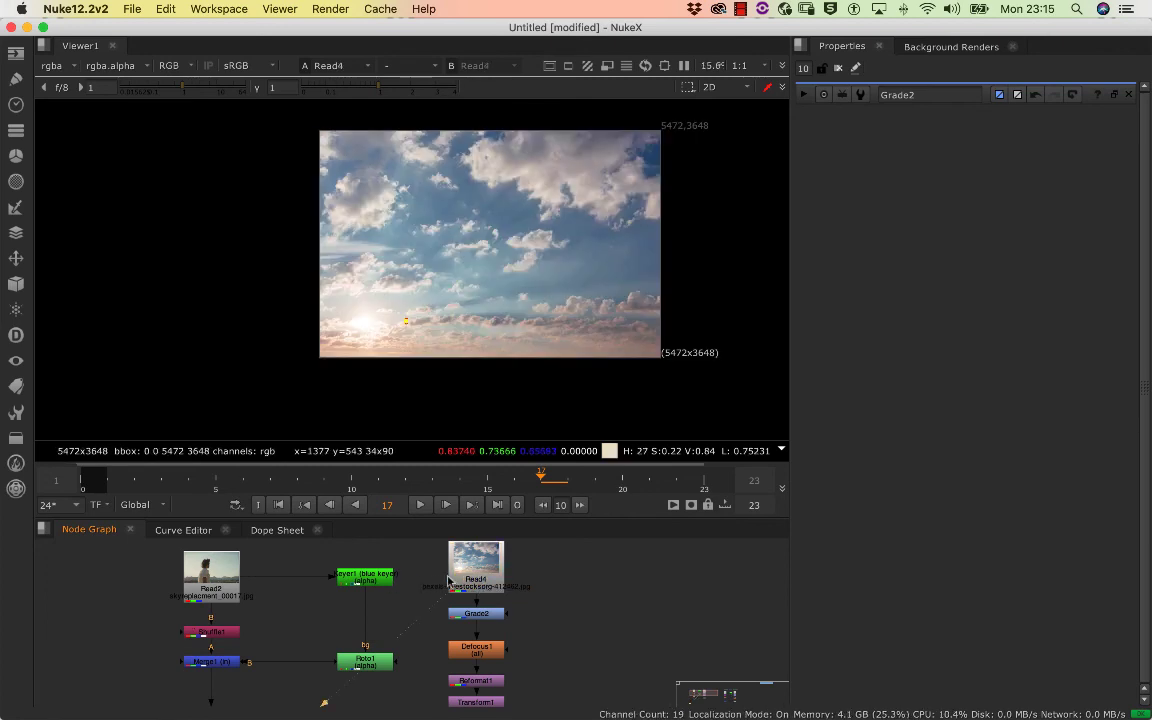
click(224, 595)
key(1)
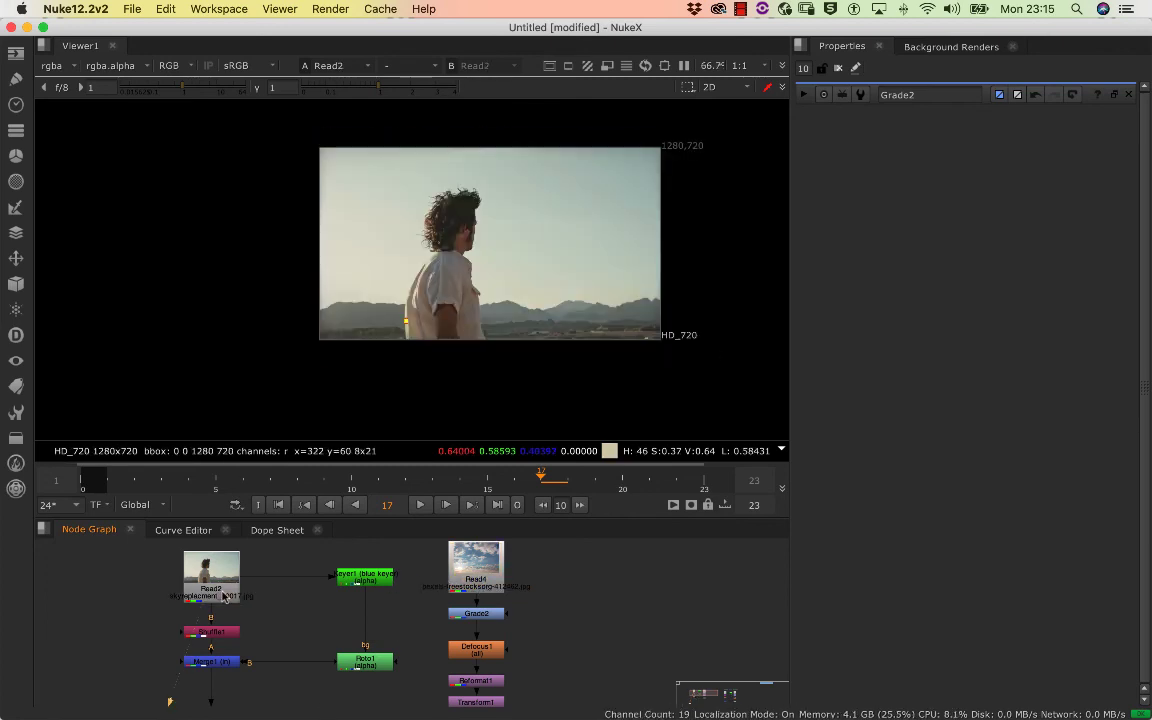
click(476, 578)
key(1)
click(220, 585)
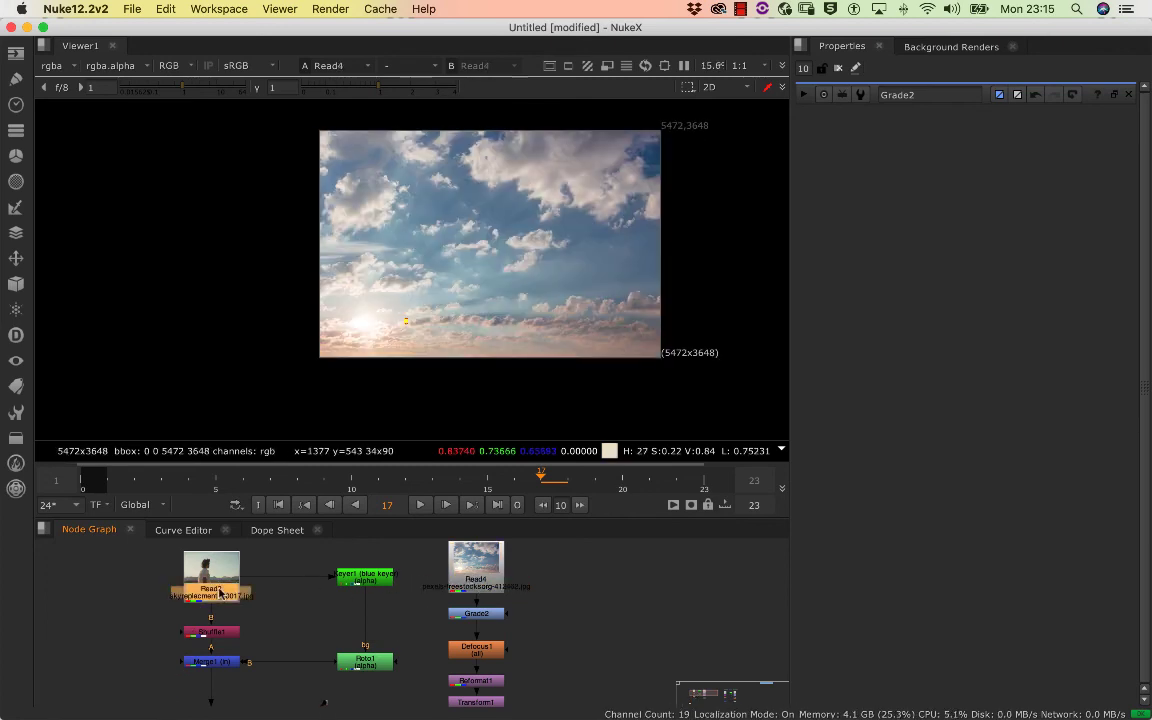
key(1)
click(452, 580)
key(1)
scroll(283, 615, down, 5)
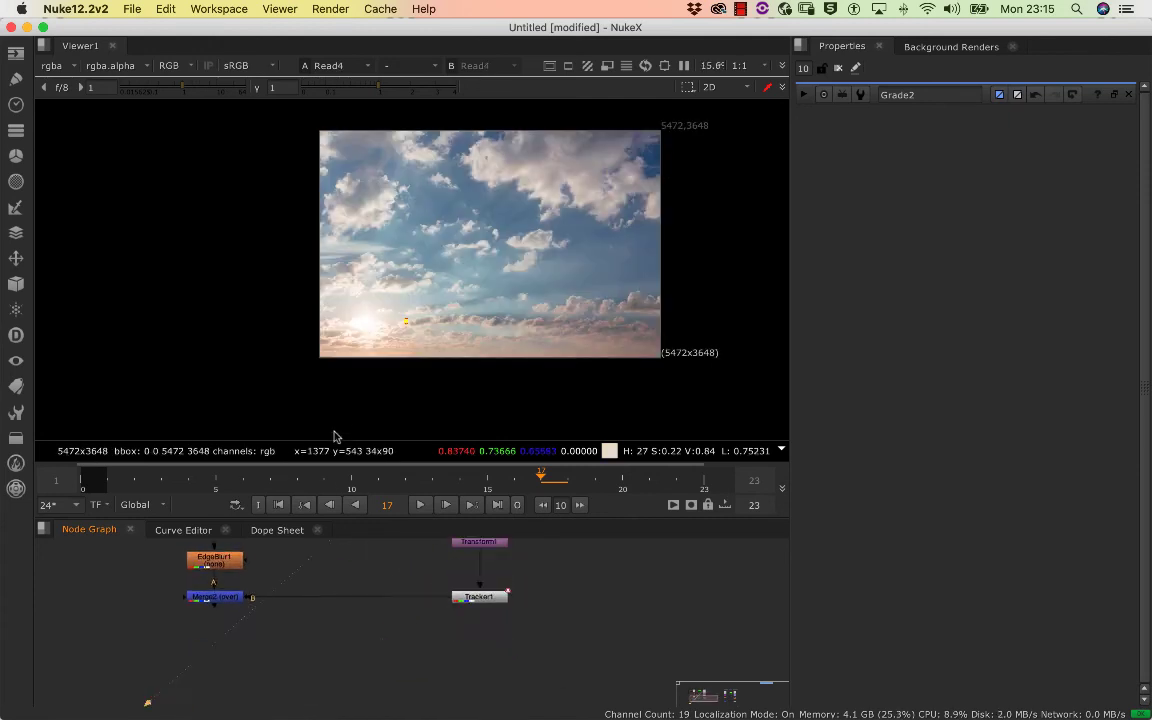
click(212, 636)
key(1)
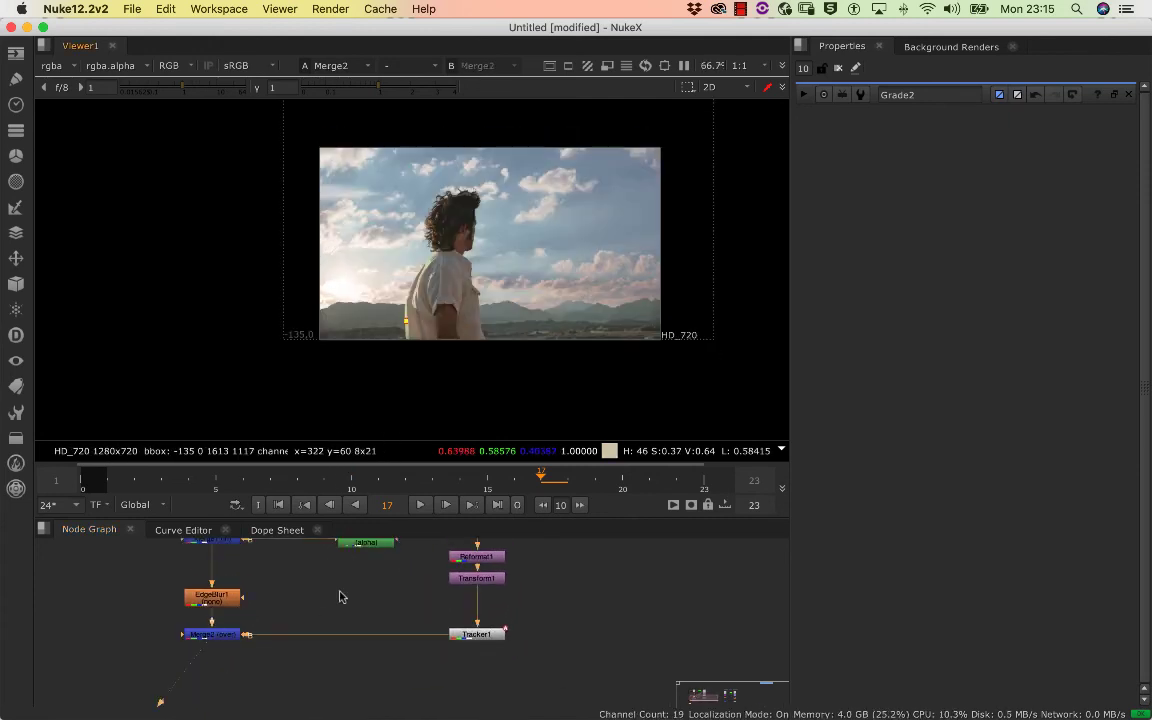
Assign Read2 to viewer input 1 and Merge2 to viewer input 2
drag(342, 596, 343, 598)
drag(346, 590, 442, 715)
click(322, 629)
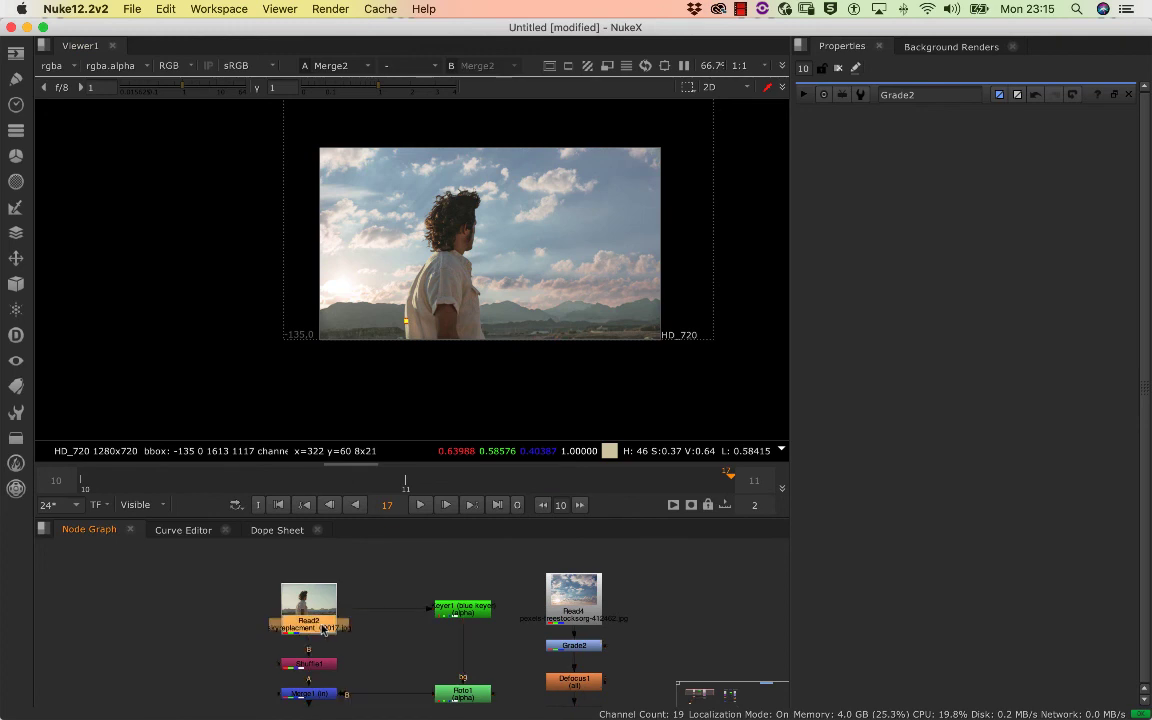
key(1)
scroll(345, 645, down, 6)
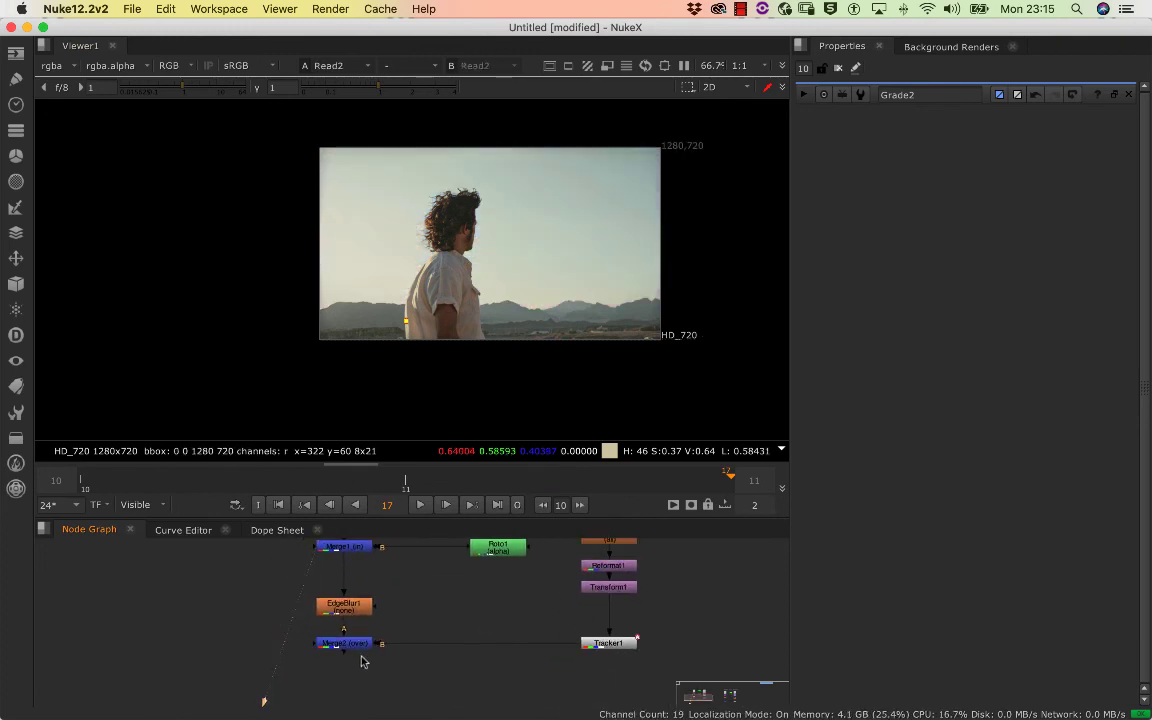
click(349, 646)
key(2)
Switch repeatedly between the original plate and the sky composite at frame 17, ending on the composite
click(366, 629)
key(1)
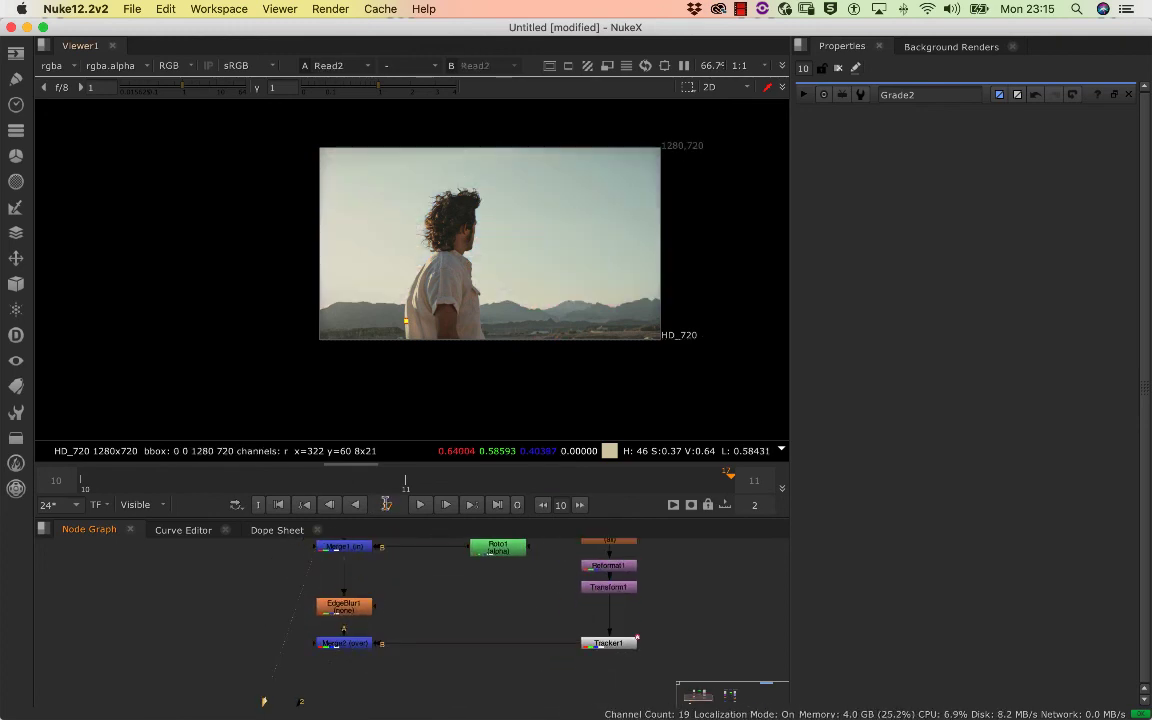
key(2)
key(1)
key(2)
key(1)
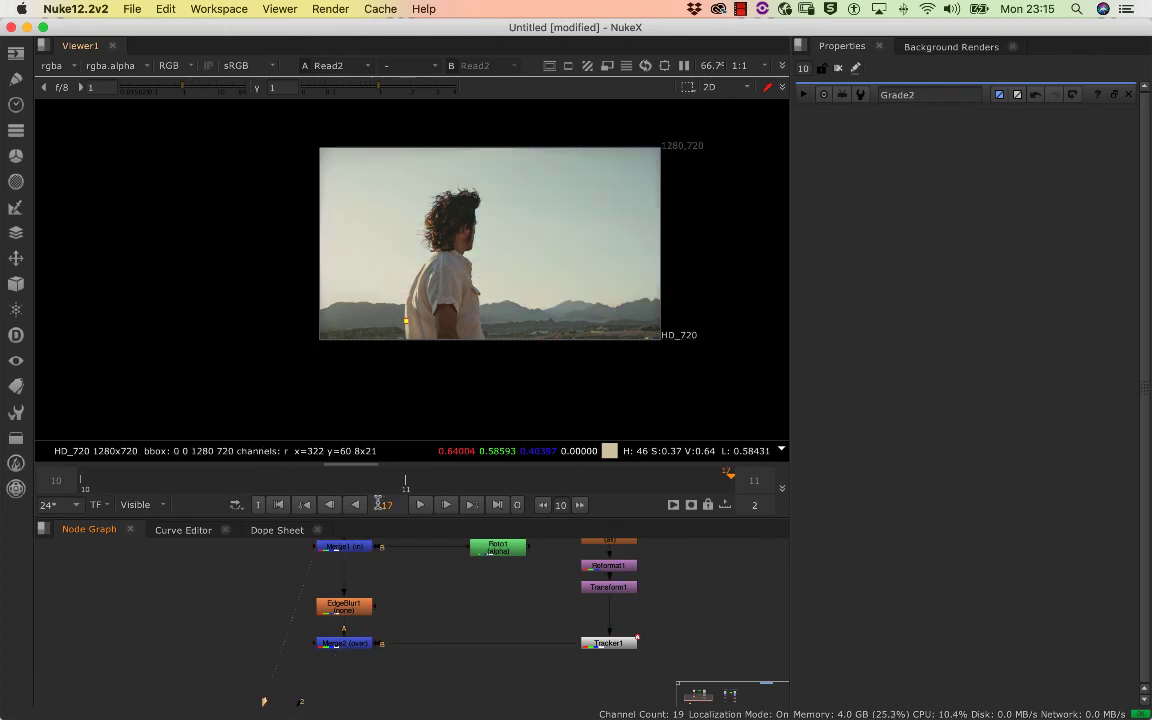
key(2)
key(1)
key(2)
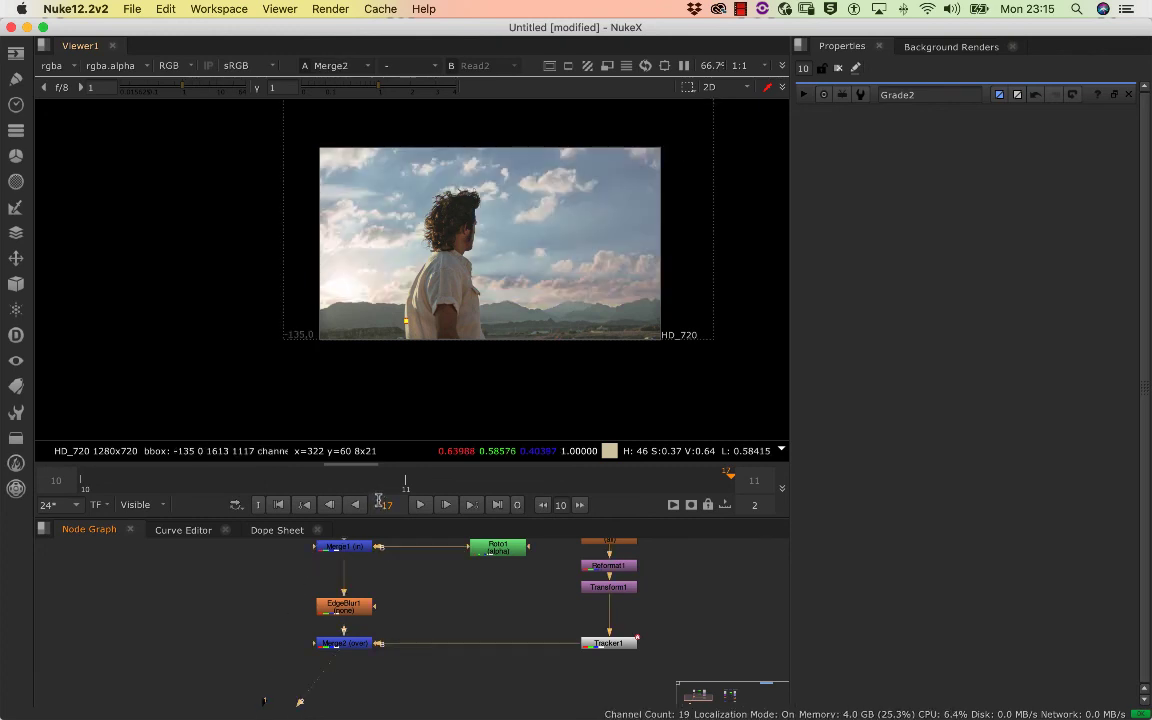
key(1)
key(2)
key(1)
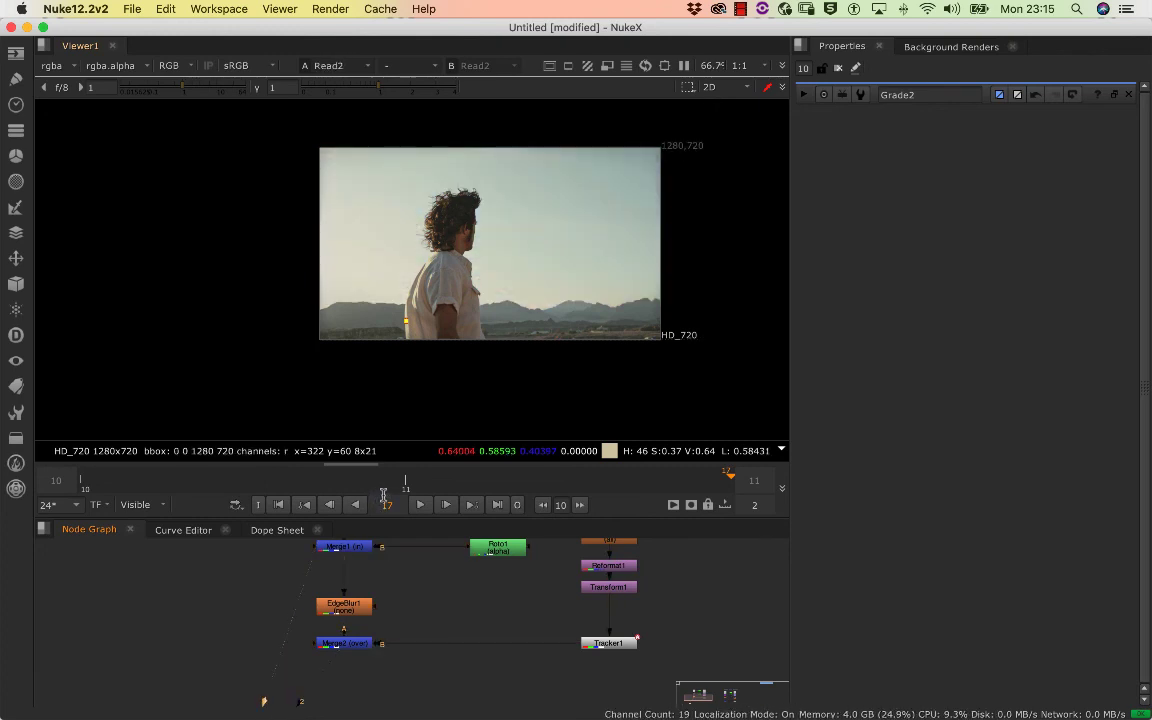
key(2)
Open EdgeBlur1's properties and set its size to 2 while viewing the shirt's edge in close-up
scroll(445, 625, down, 6)
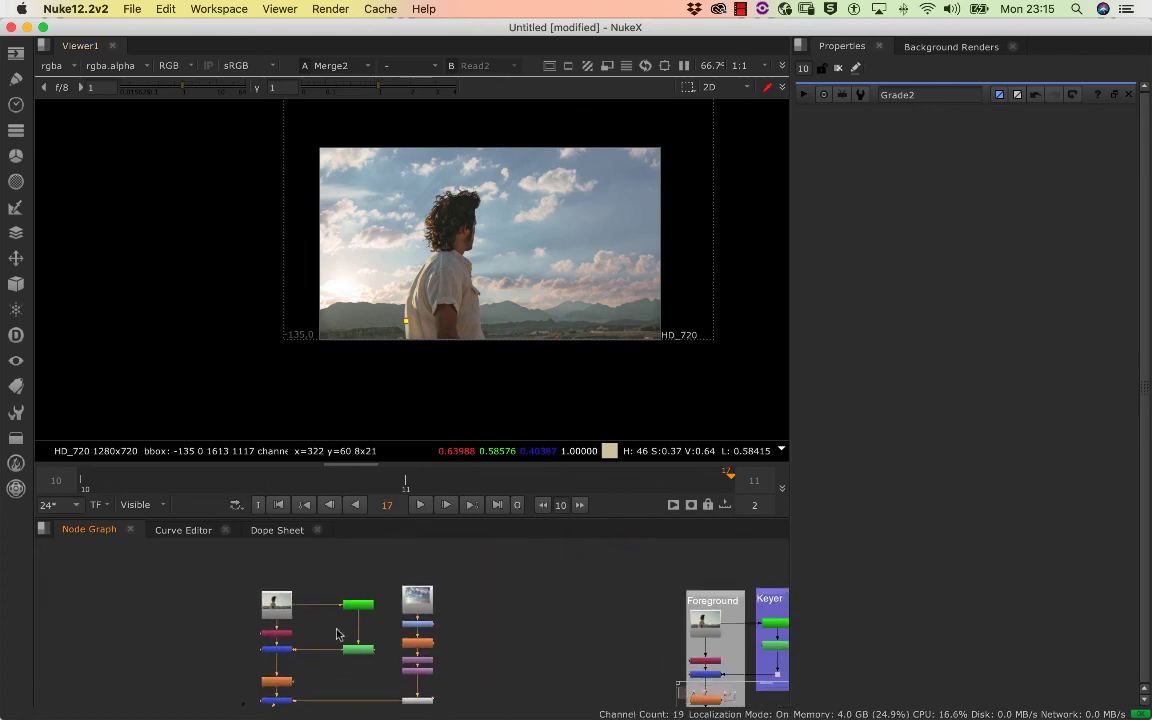
scroll(352, 665, up, 5)
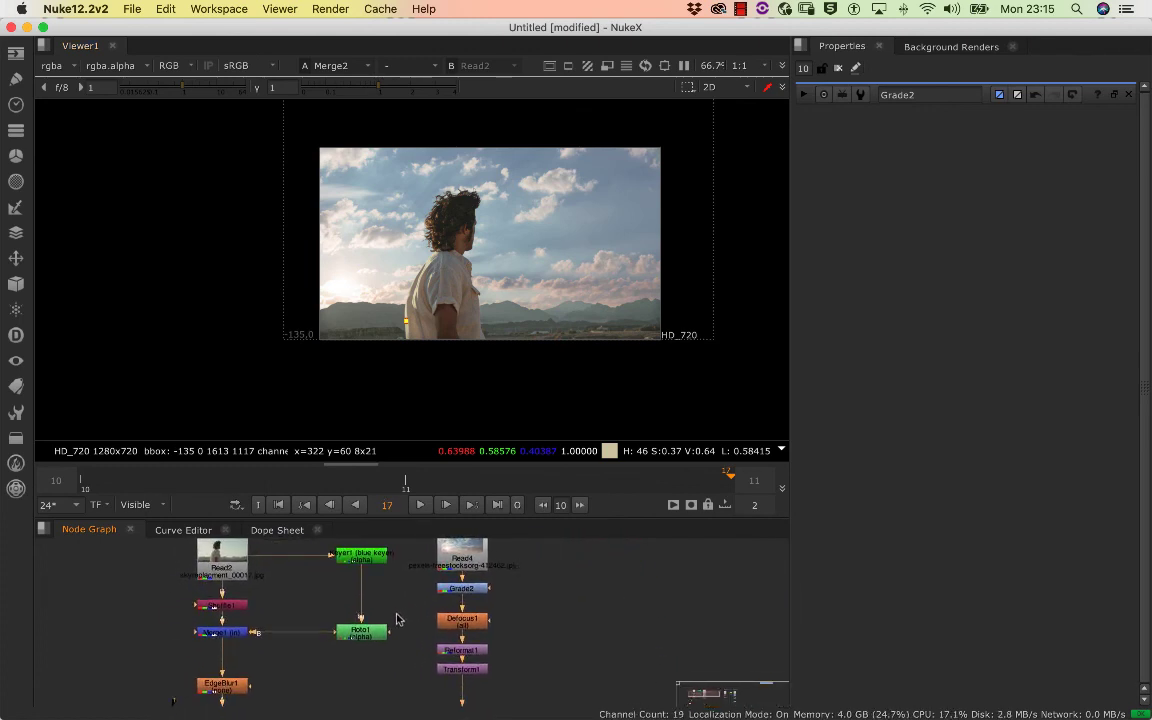
scroll(398, 620, down, 1)
mouse_move(398, 615)
mouse_down()
mouse_move(399, 556)
mouse_move(401, 614)
mouse_move(405, 597)
mouse_up()
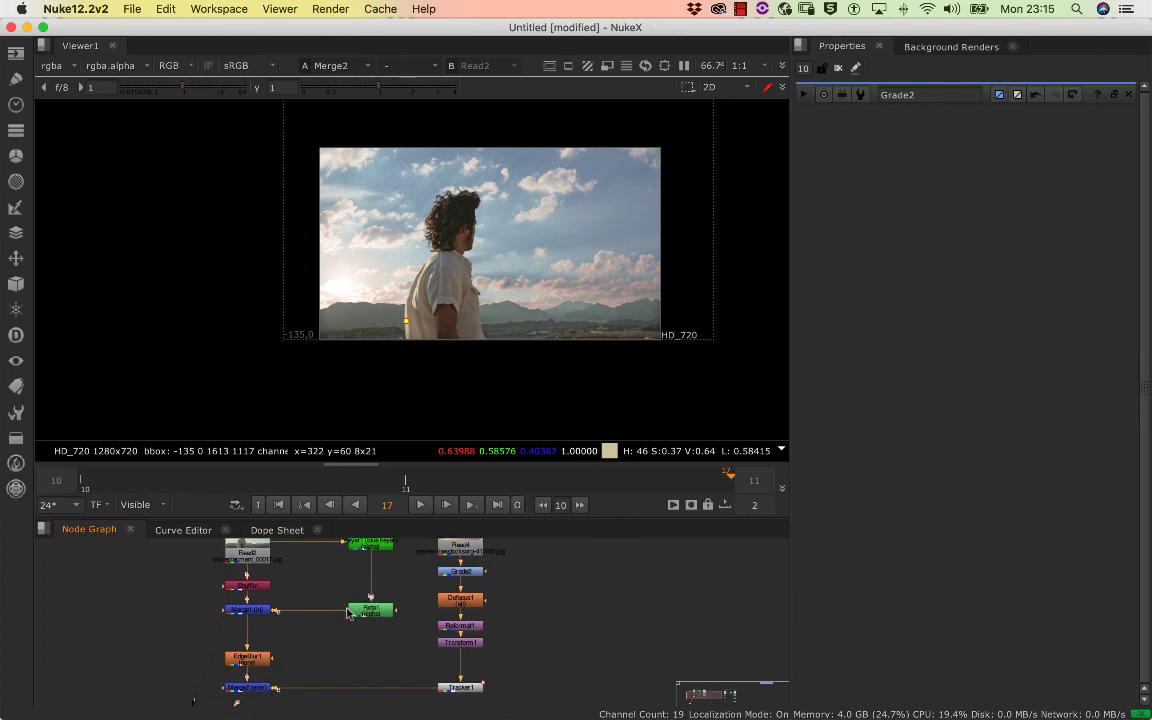
double_click(247, 662)
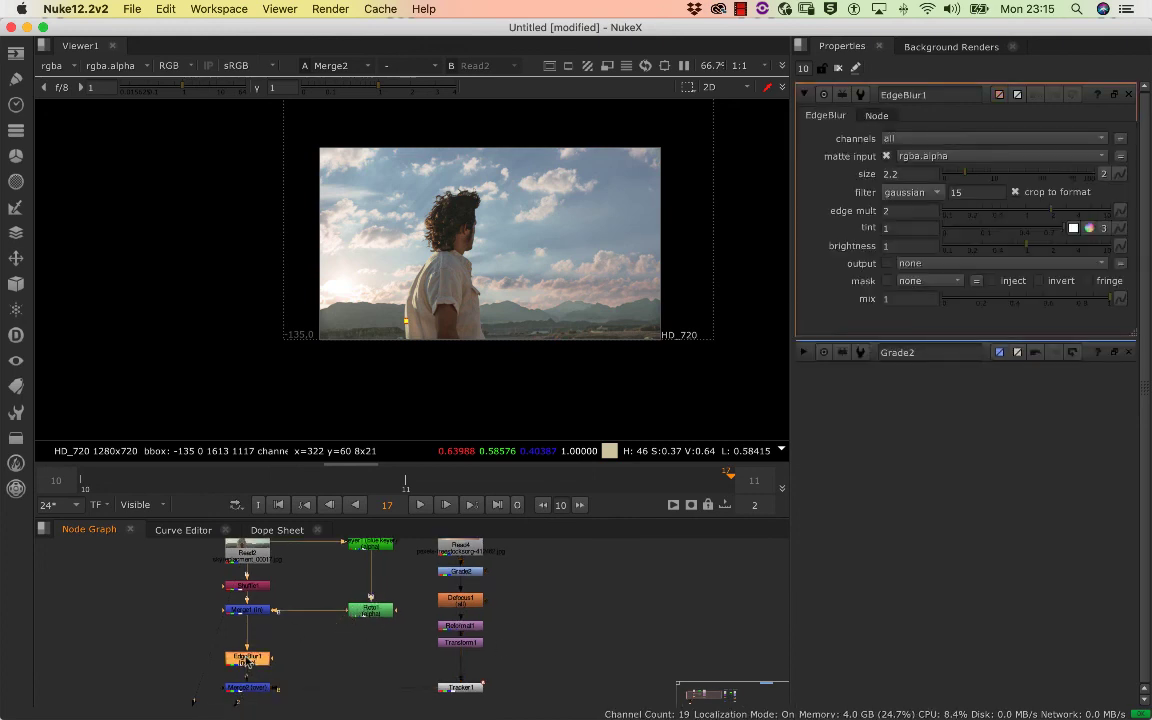
scroll(510, 255, up, 8)
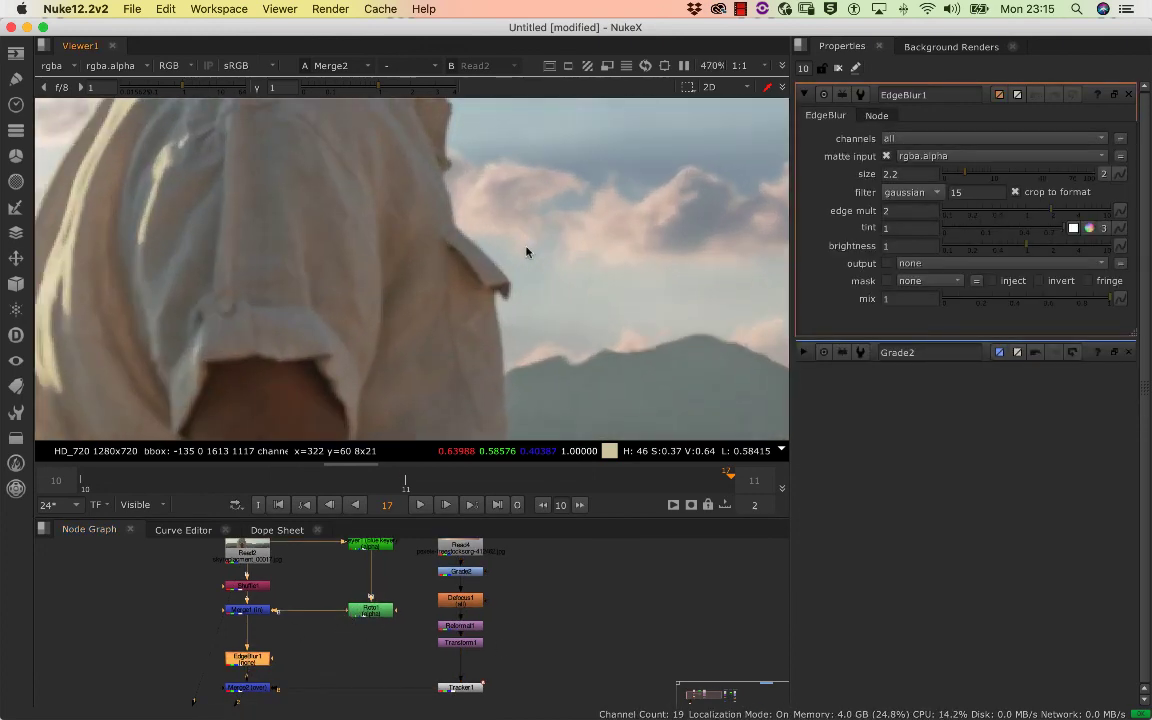
scroll(530, 250, up, 3)
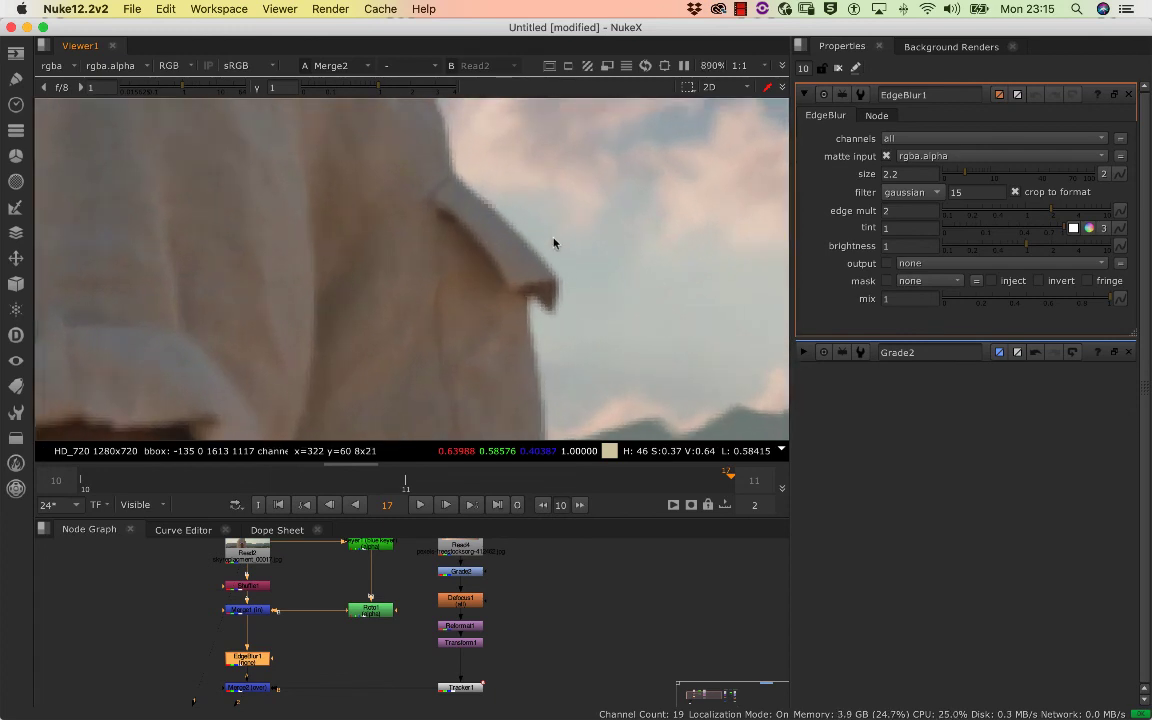
scroll(553, 242, up, 1)
drag(964, 171, 963, 177)
Inspect the shirt and hair edges against the sky in close-up, and play back the whole composite
drag(604, 231, 602, 399)
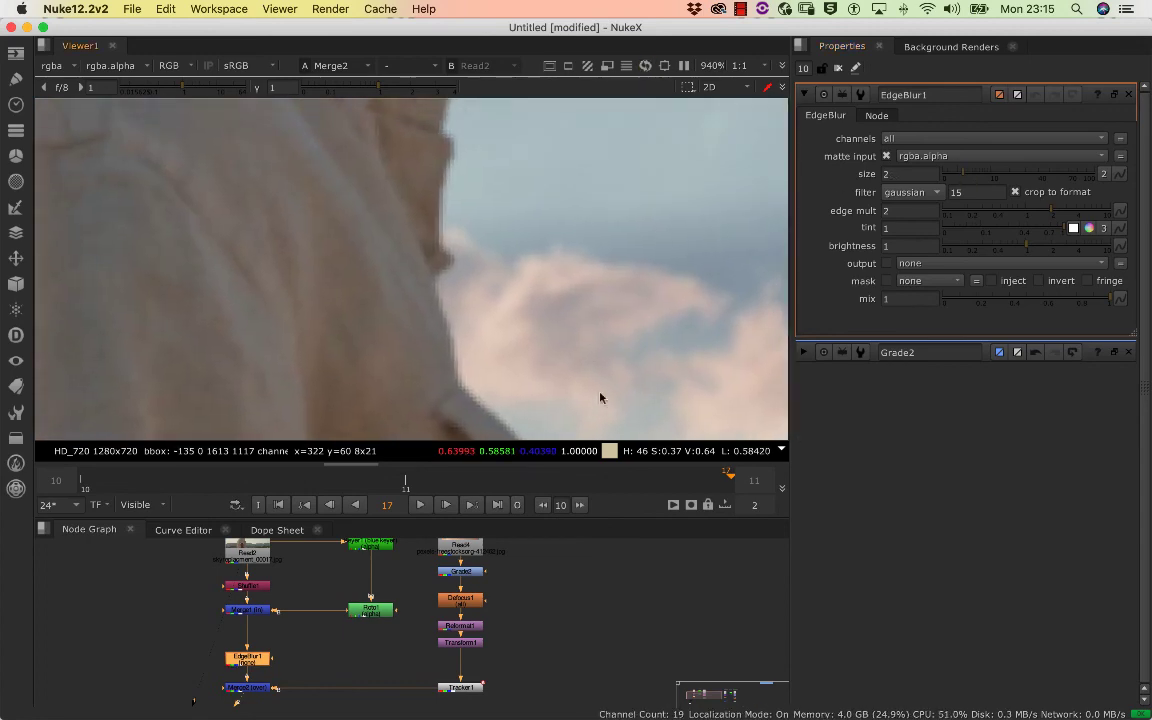
drag(565, 125, 629, 328)
scroll(630, 328, up, 3)
scroll(630, 328, down, 15)
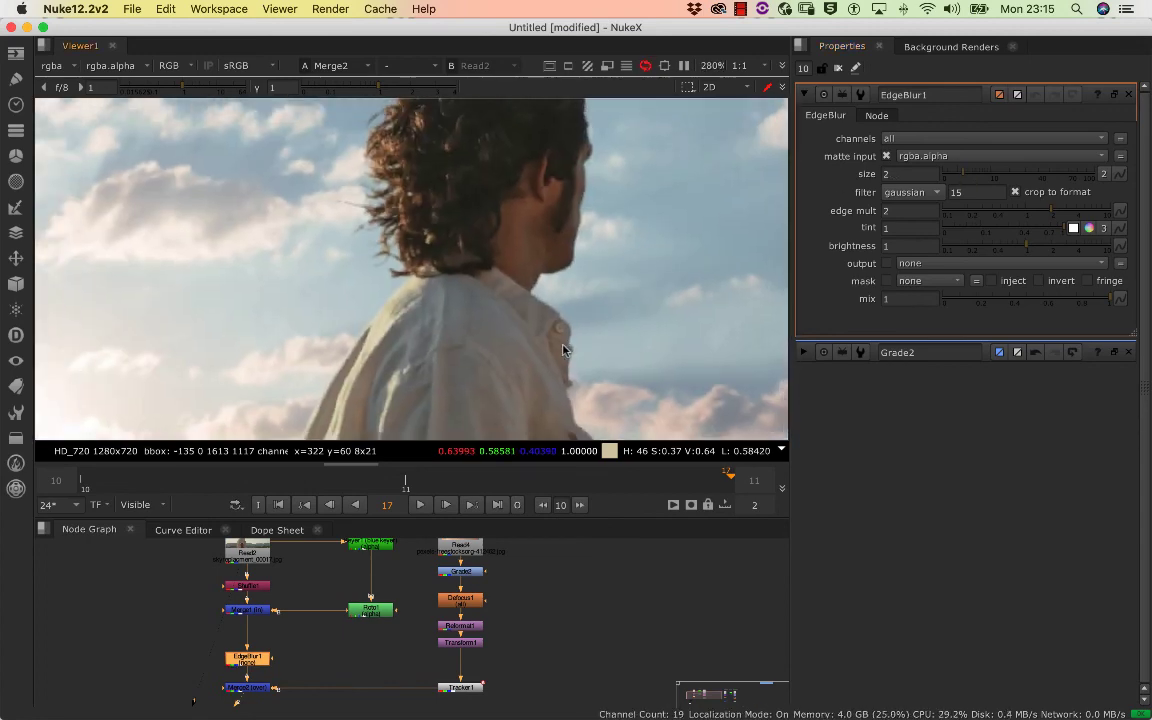
scroll(499, 288, down, 6)
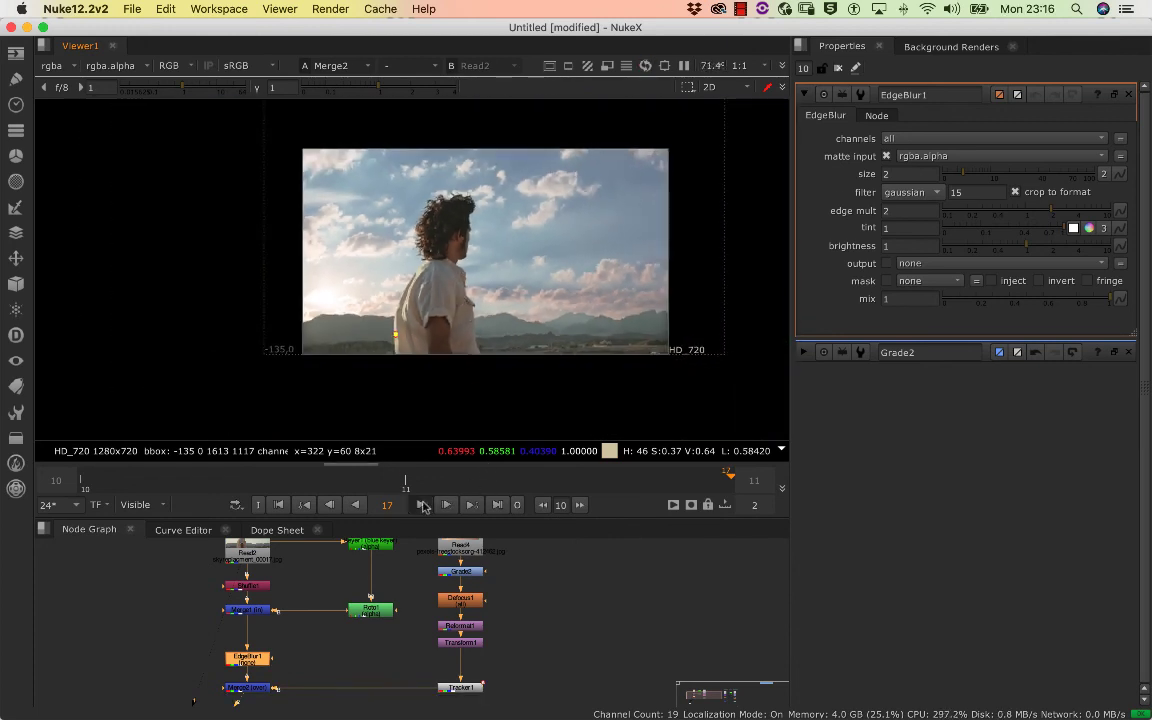
click(422, 505)
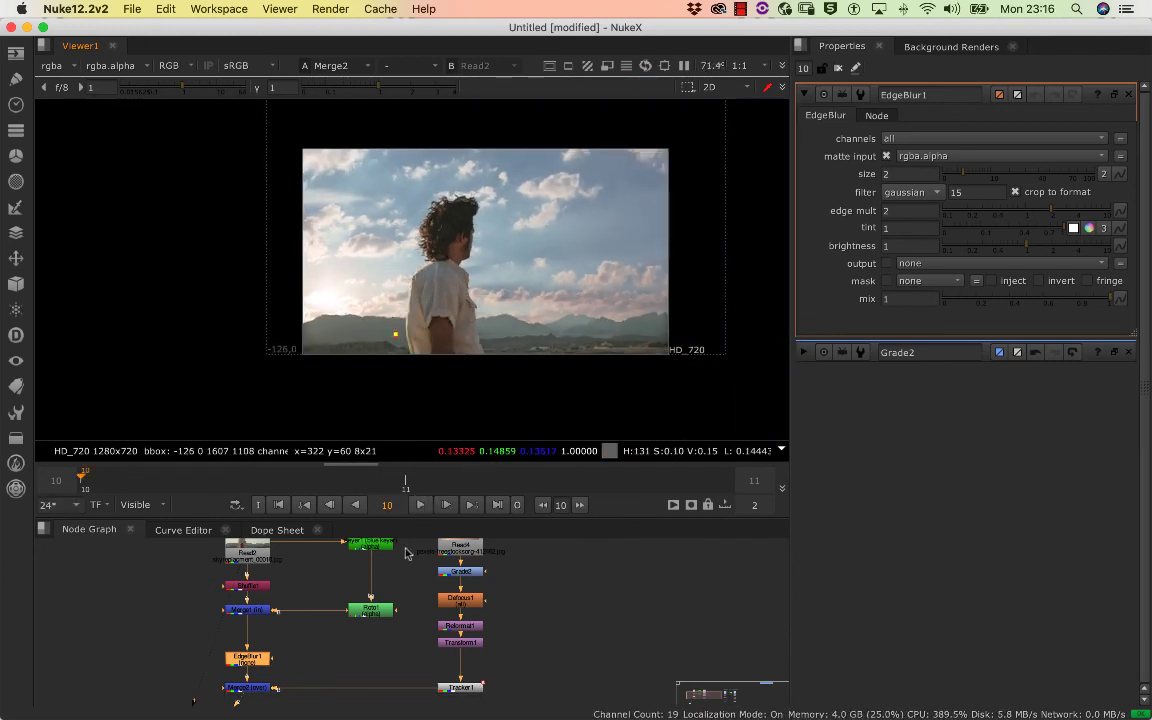
Review the composite's node tree from Read2, Keyer1 and Read4 down to Merge2 and Tracker1
drag(360, 590, 380, 541)
scroll(355, 607, down, 4)
drag(320, 626, 308, 664)
scroll(353, 622, up, 4)
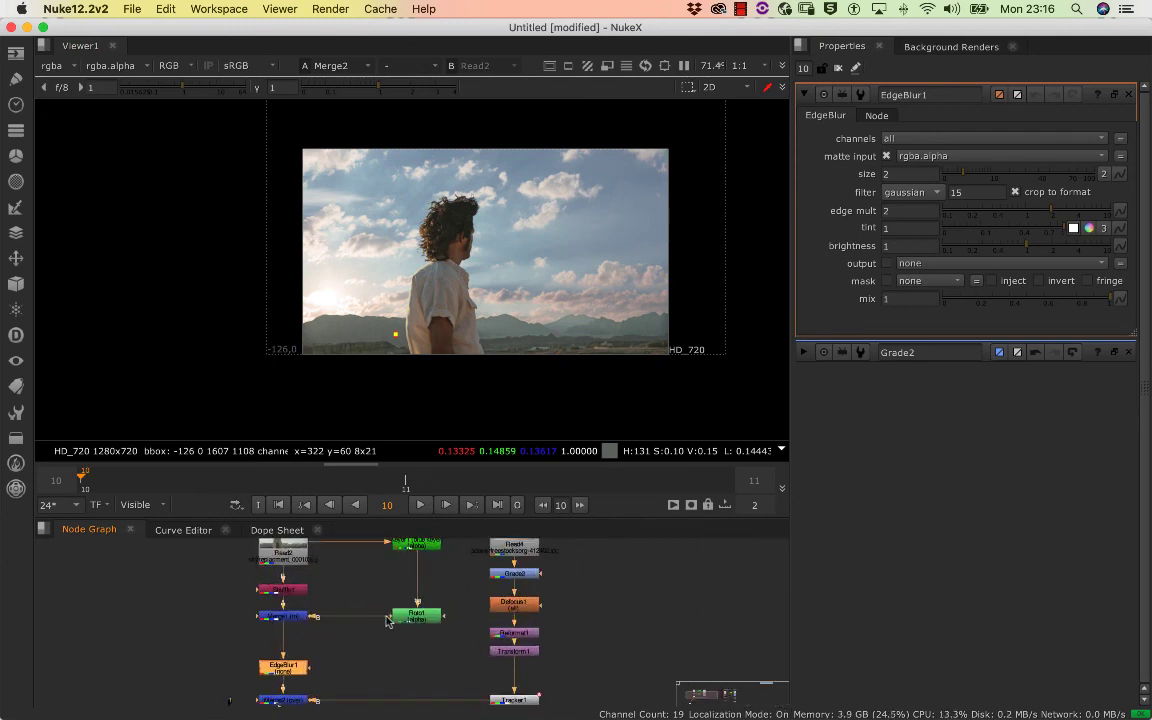
scroll(440, 592, up, 5)
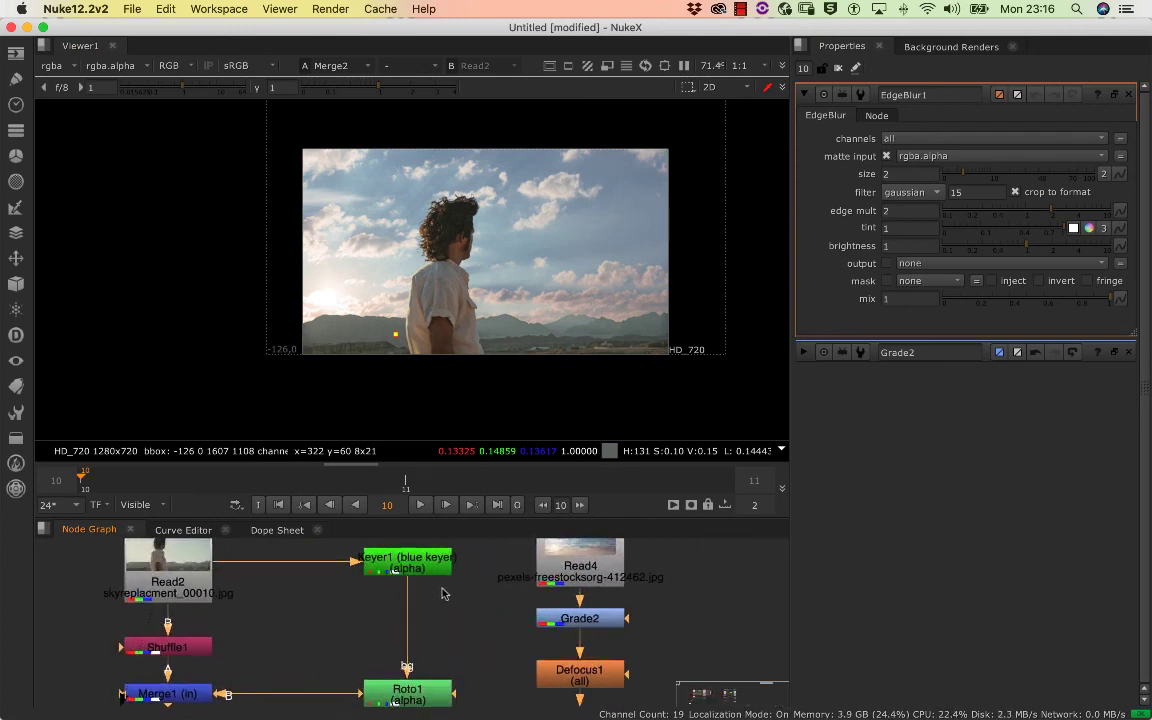
drag(405, 595, 388, 602)
scroll(398, 604, up, 3)
scroll(378, 608, down, 2)
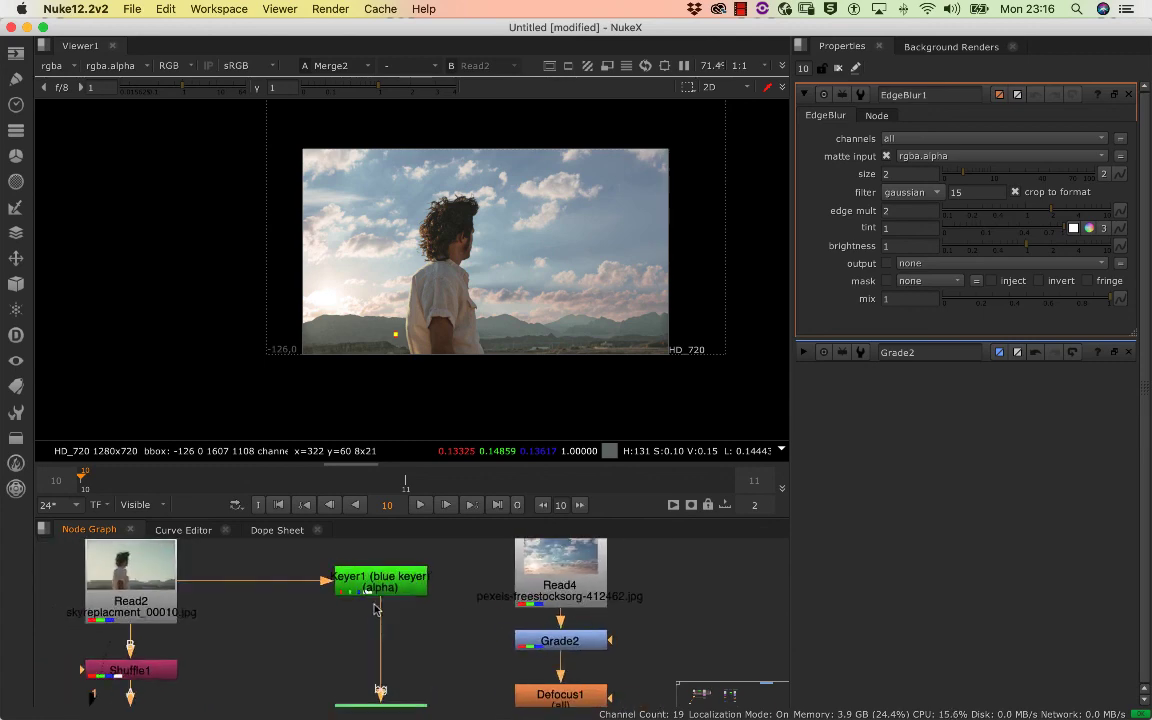
scroll(376, 609, down, 5)
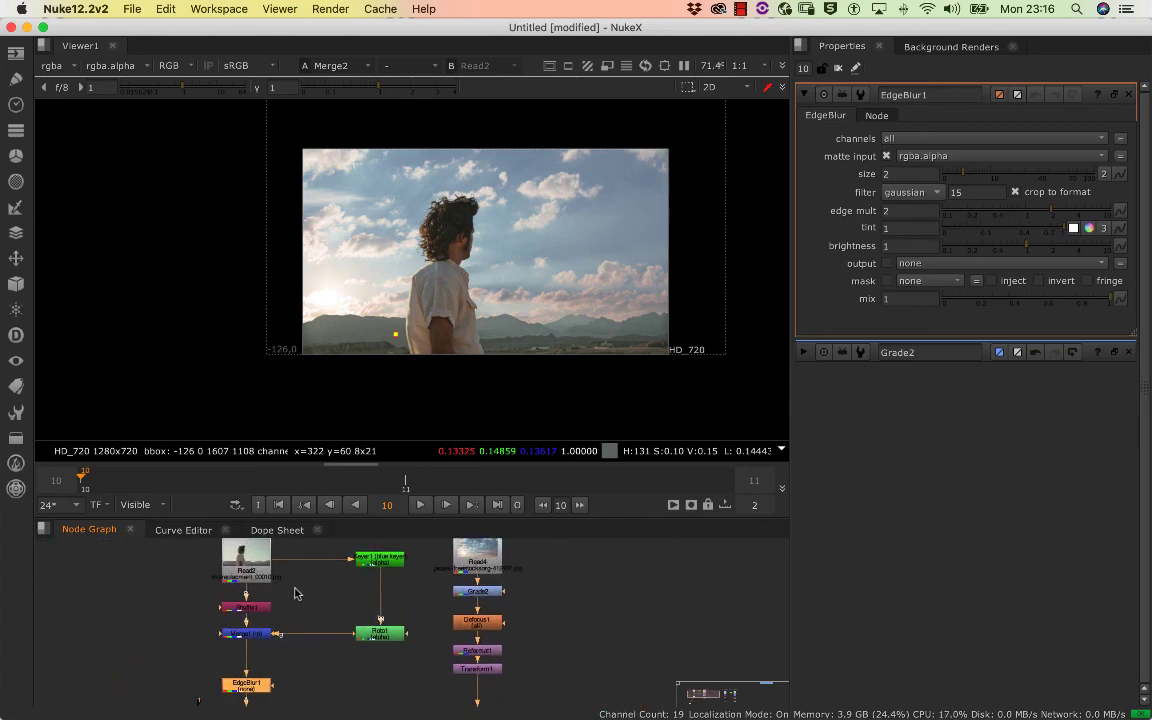
drag(296, 591, 302, 562)
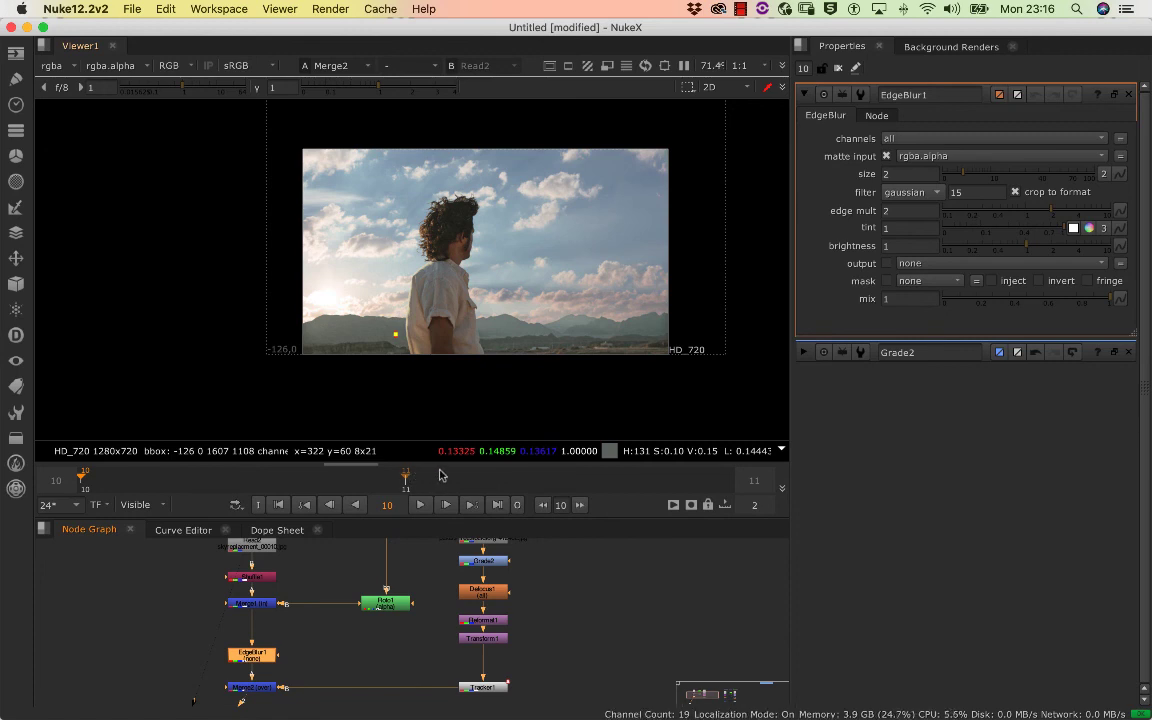
Move the playhead to frame 11 and restore the timeline to the Global frame range
click(450, 474)
middle_click(454, 473)
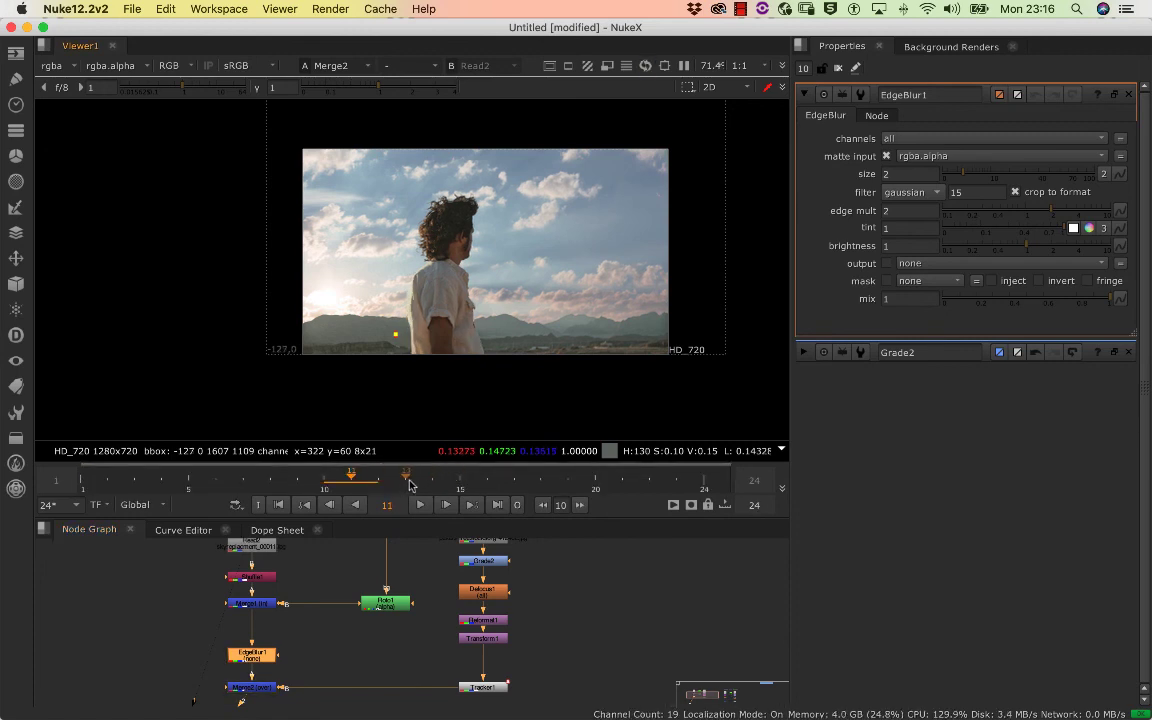